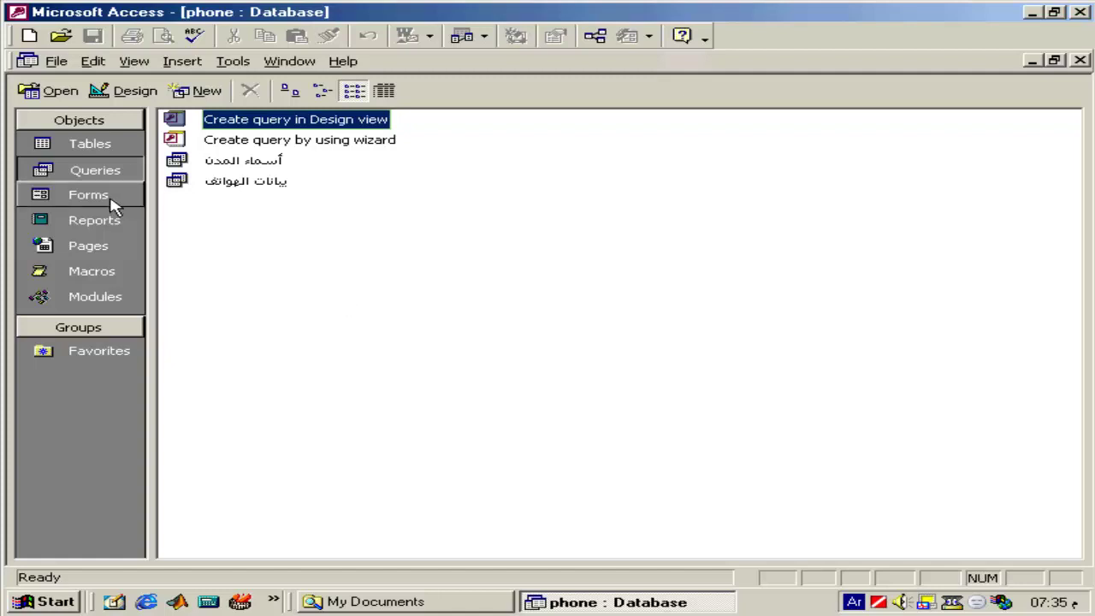
# Show the phone database's Forms list, which has no saved forms yet
pyautogui.click(103, 144)
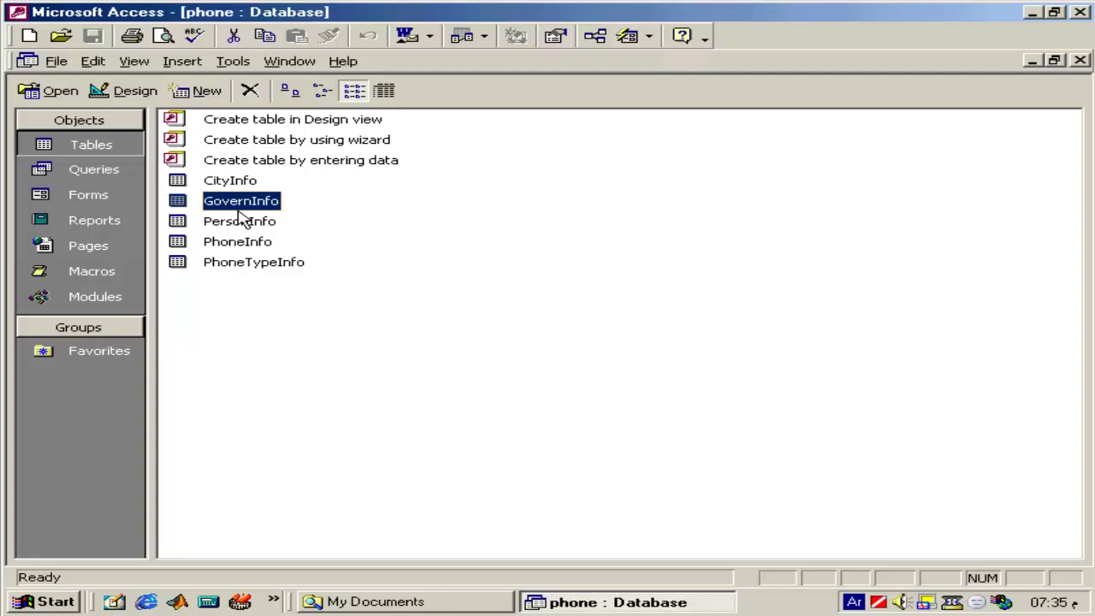
pyautogui.click(94, 202)
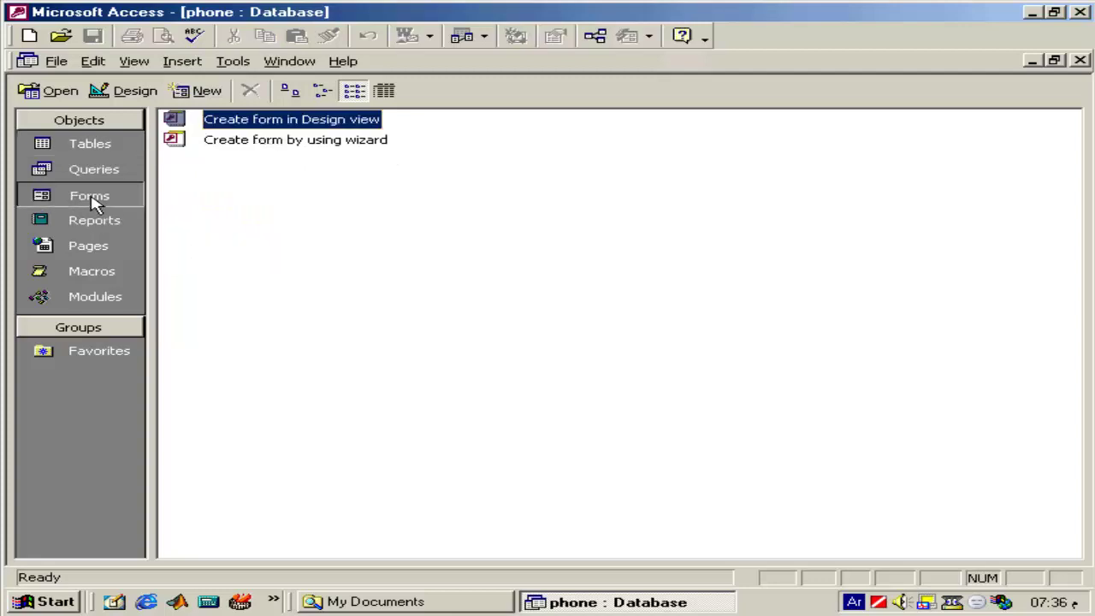
# Start a new form using the Form Wizard with the GovernInfo table as its source
pyautogui.click(197, 90)
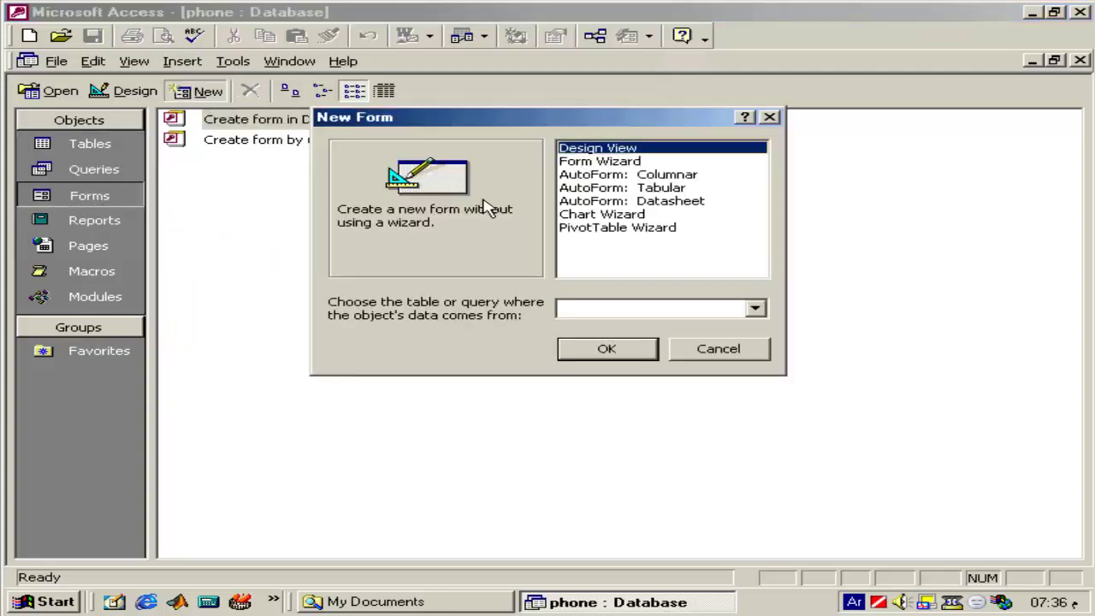
pyautogui.click(754, 309)
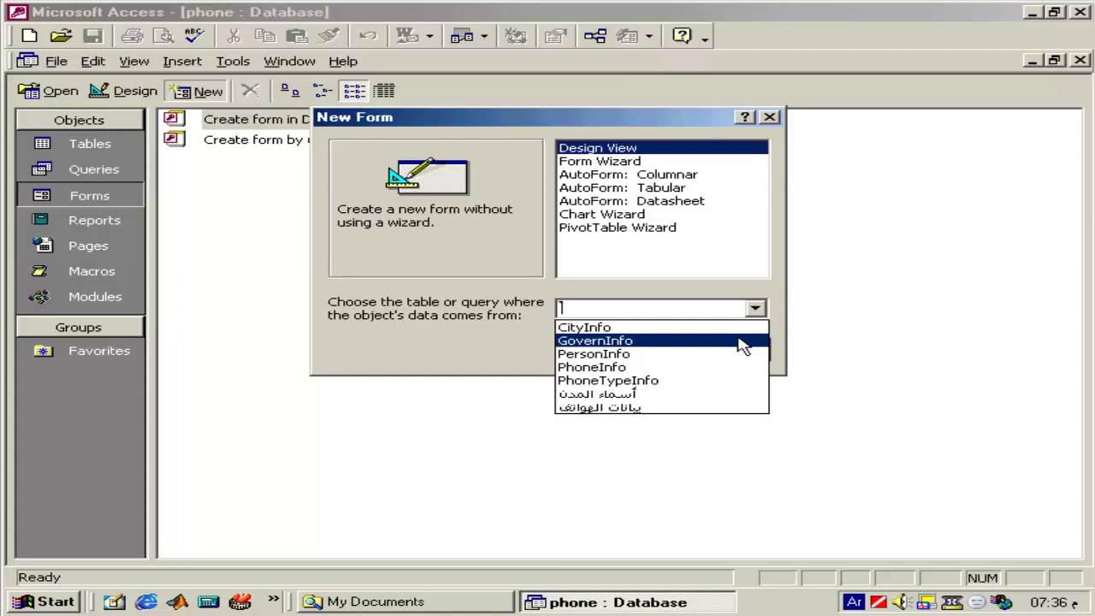
pyautogui.click(740, 341)
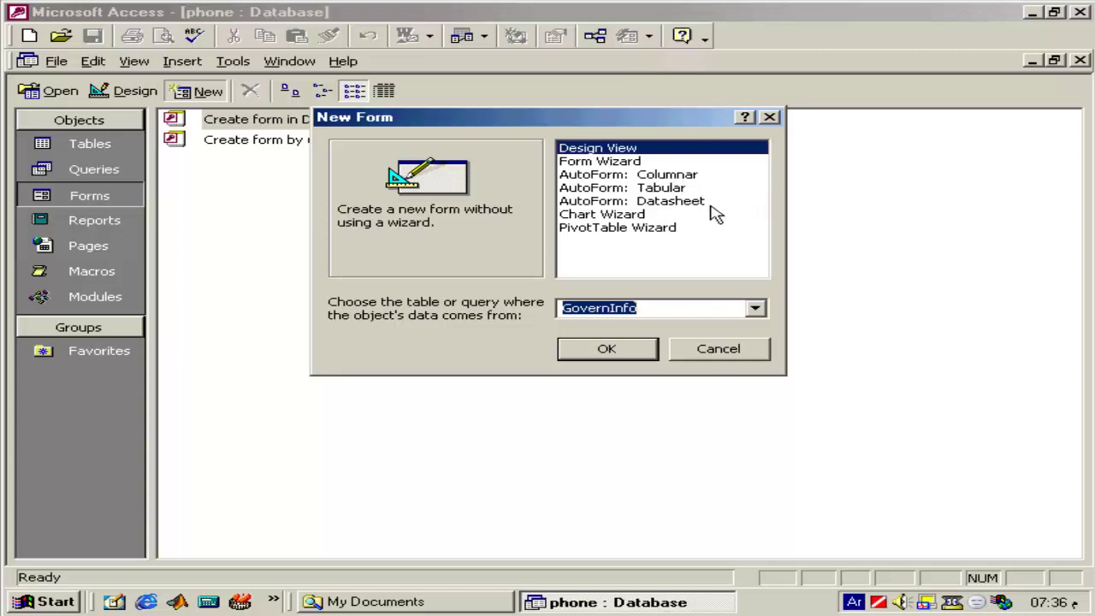
pyautogui.click(642, 163)
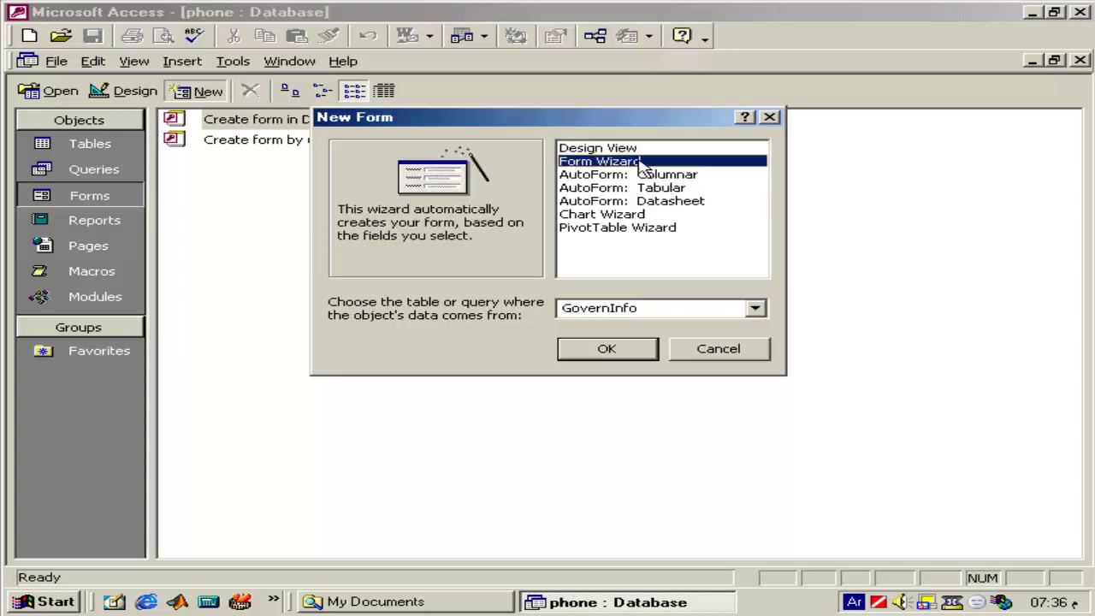
# Launch the Form Wizard and add both GovernInfo fields to the form
pyautogui.click(609, 351)
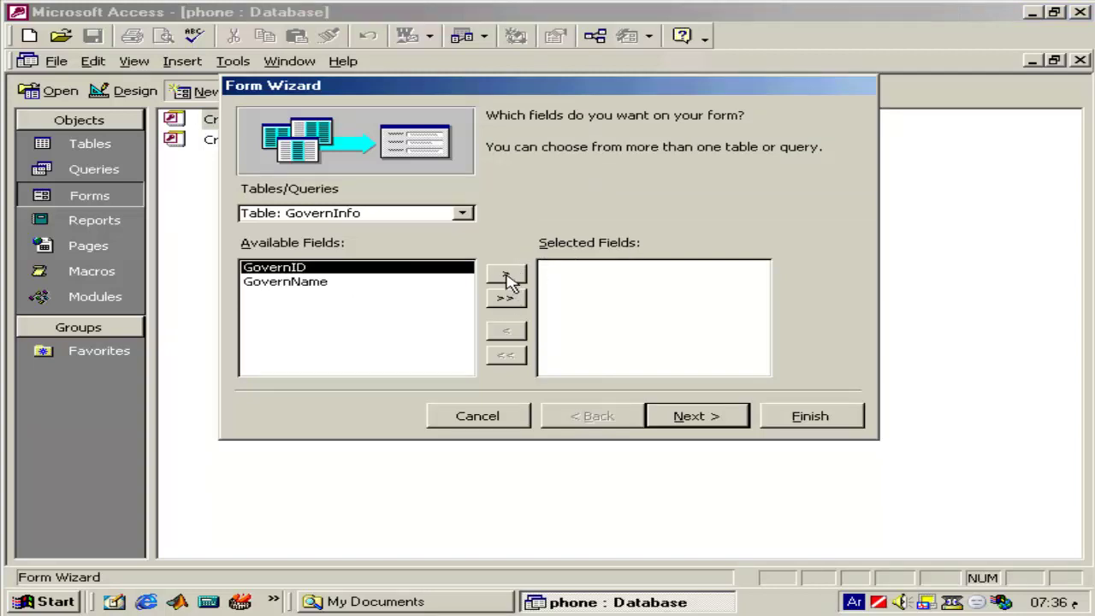
pyautogui.click(508, 301)
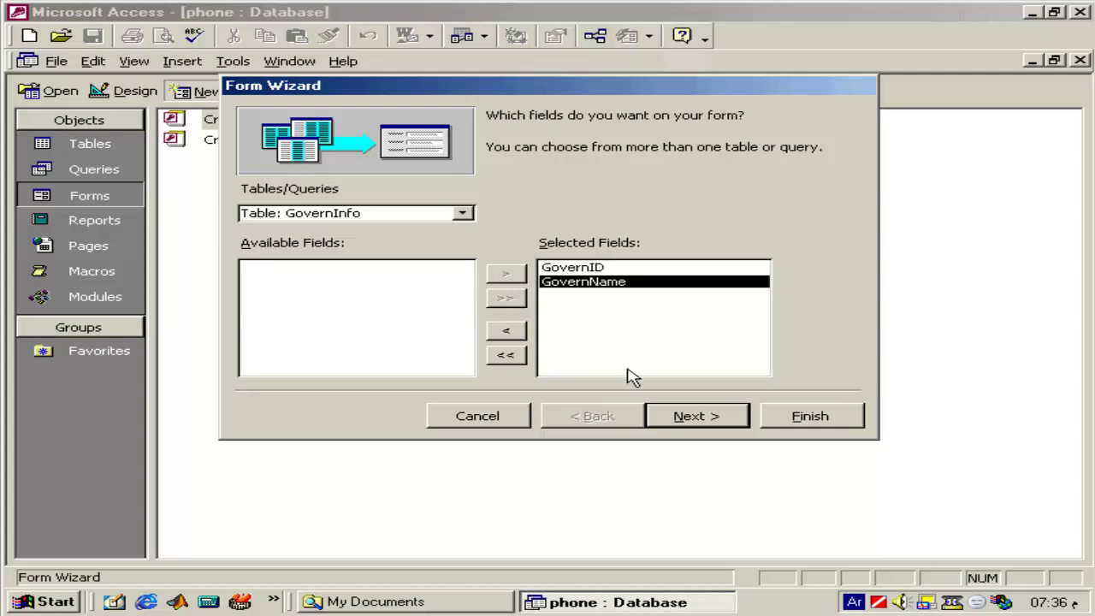
pyautogui.click(689, 416)
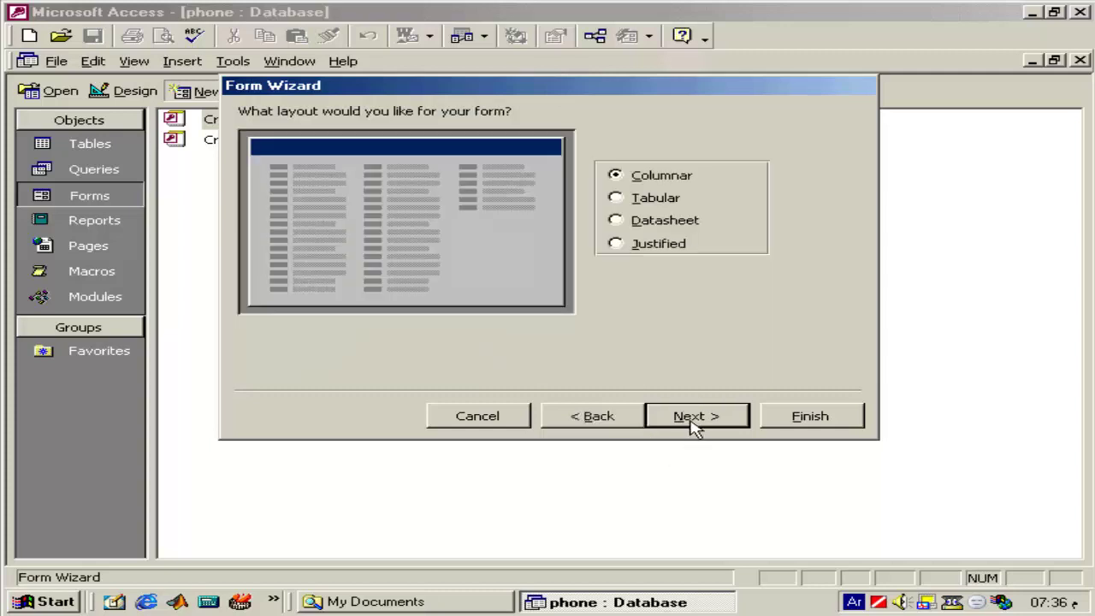
# Choose the Tabular layout and the Standard style, reaching the title step
pyautogui.click(637, 203)
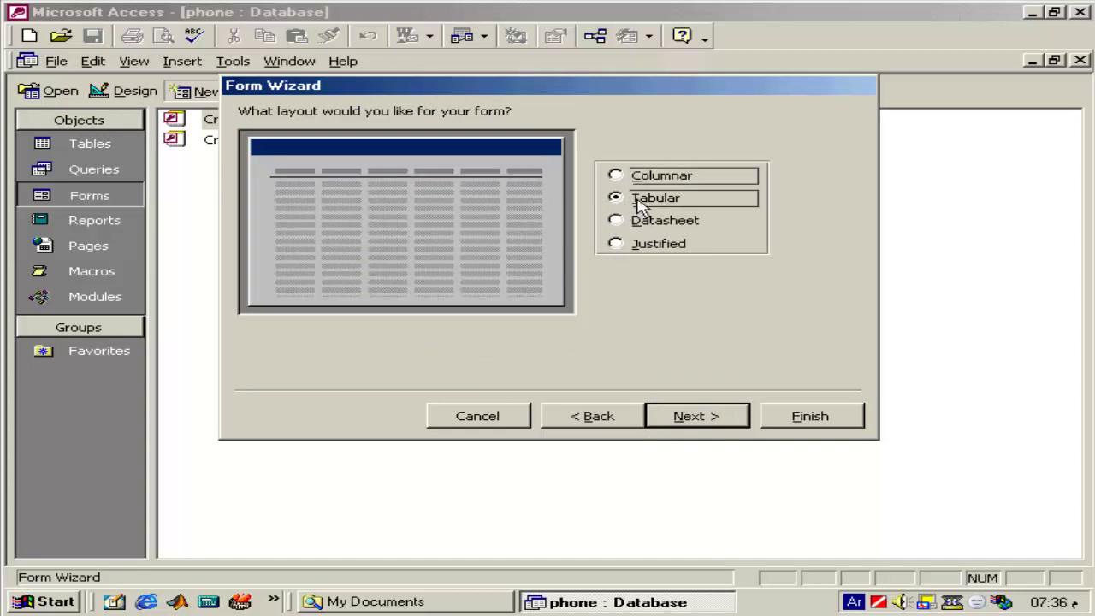
pyautogui.click(657, 222)
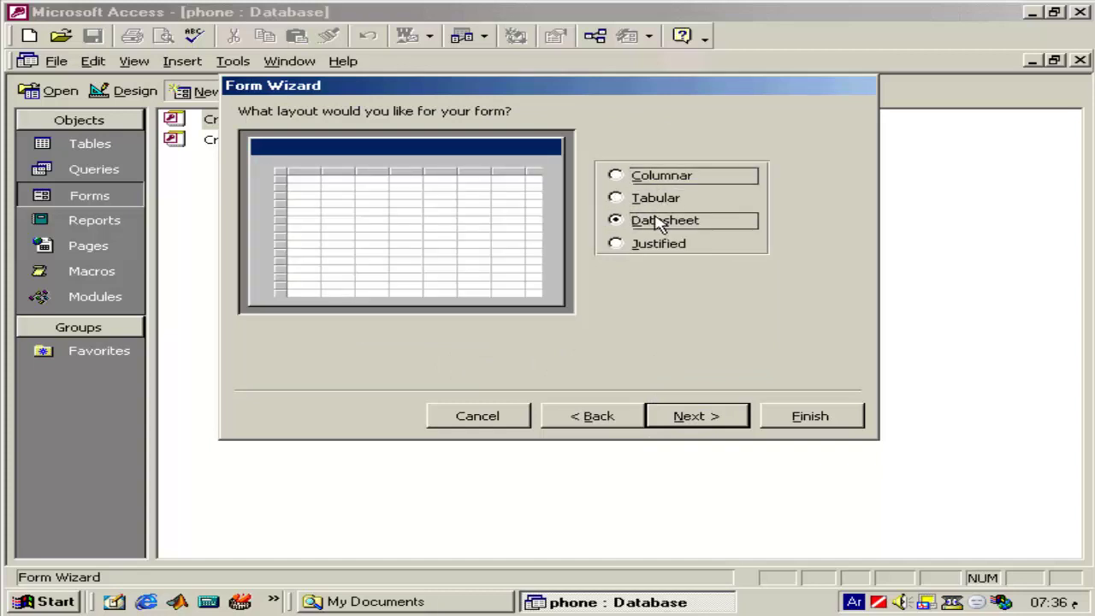
pyautogui.click(660, 251)
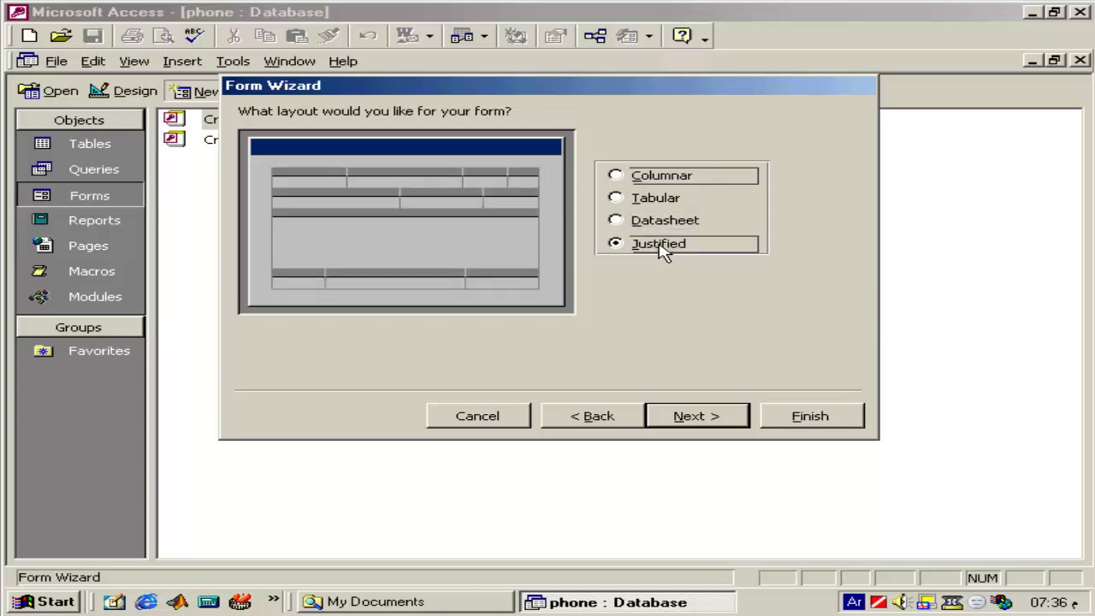
pyautogui.click(648, 203)
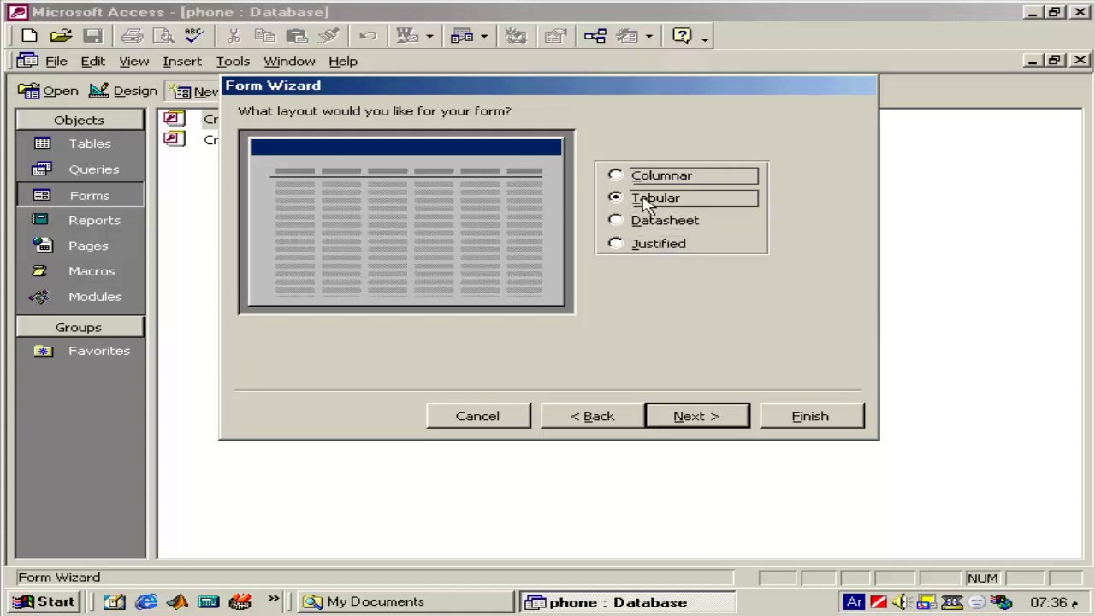
pyautogui.click(693, 417)
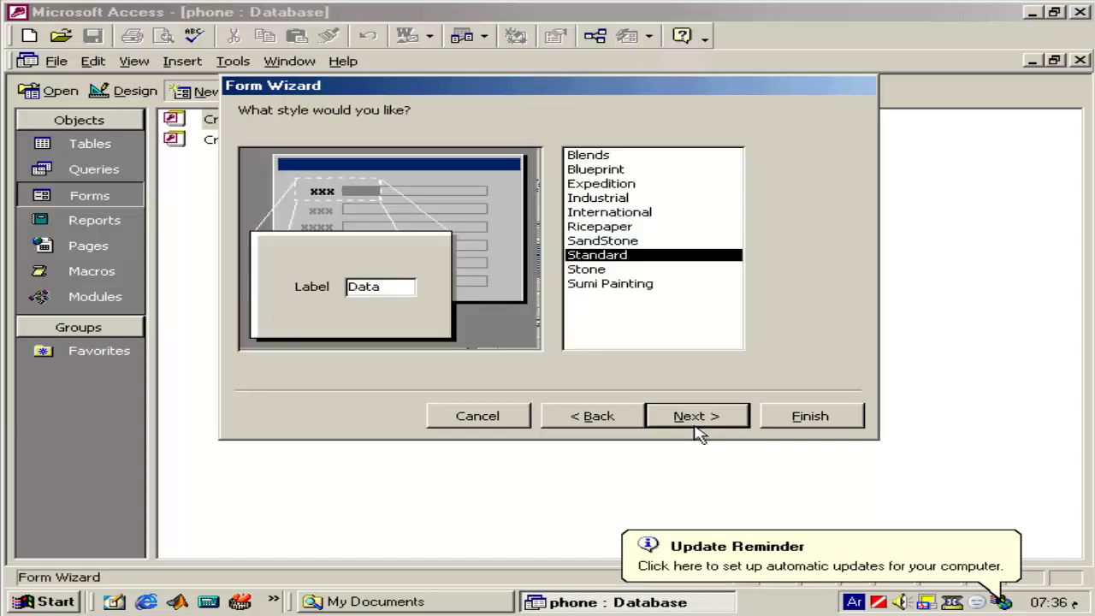
pyautogui.click(599, 241)
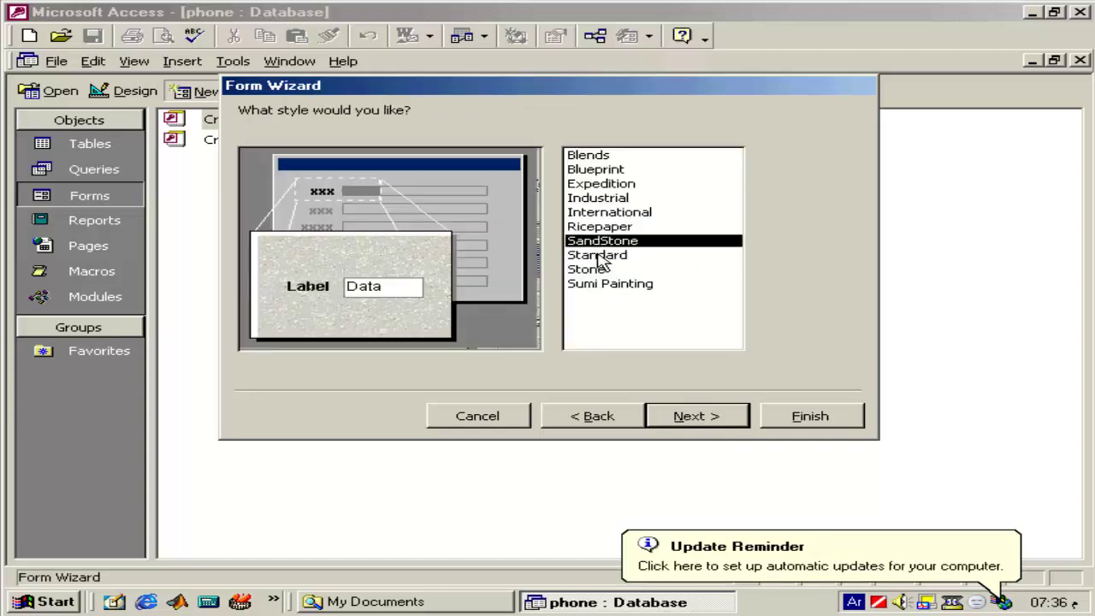
pyautogui.click(599, 255)
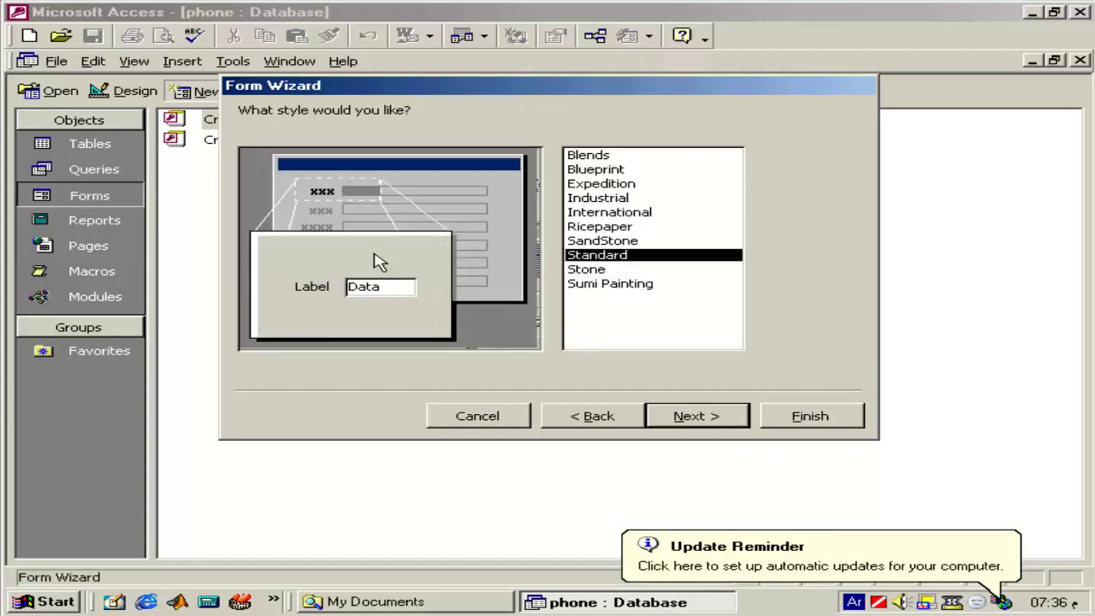
pyautogui.click(709, 417)
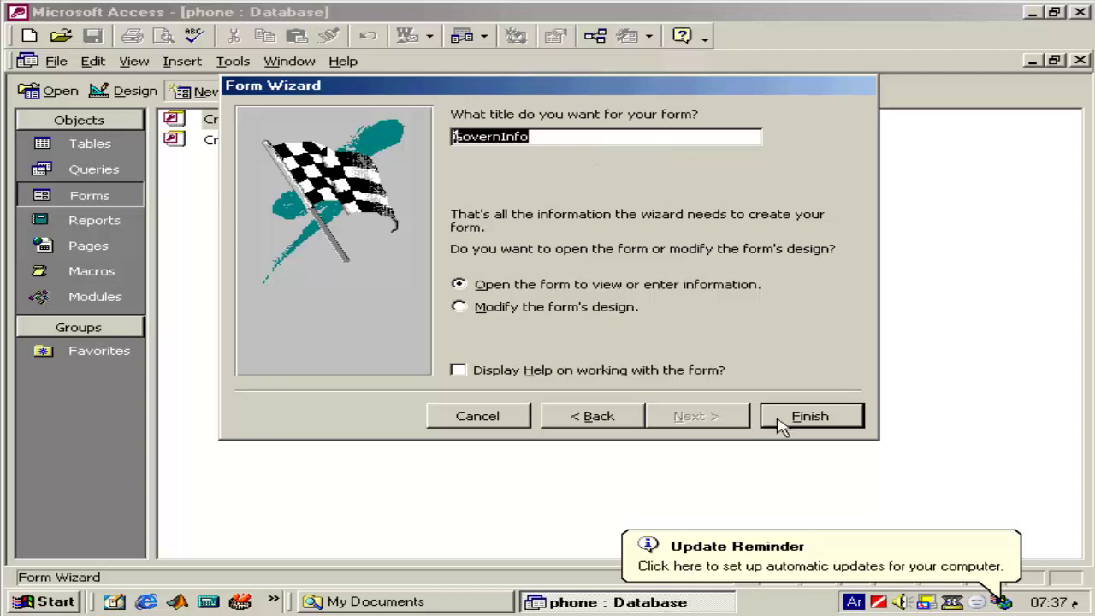
# Title the form GovernInfoFrm and finish, opening it with four governorate records
pyautogui.click(606, 135)
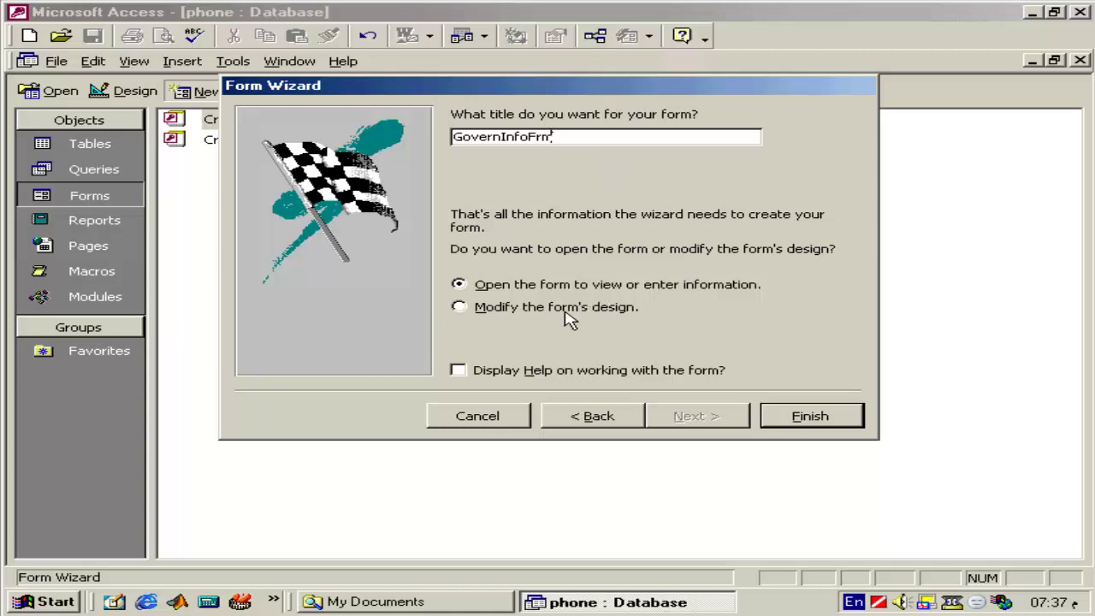
pyautogui.click(804, 416)
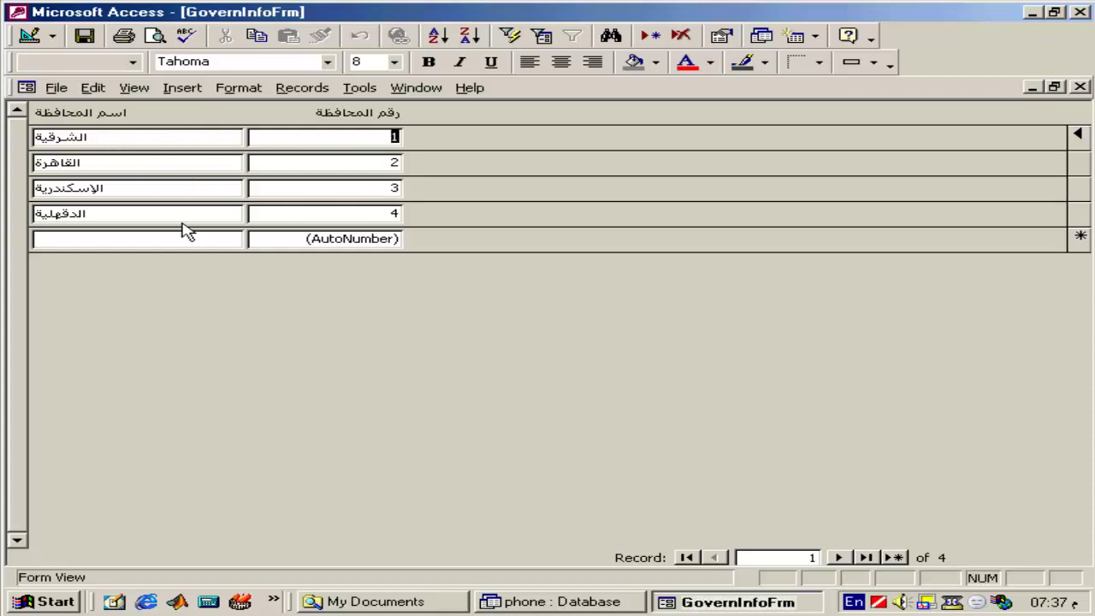
# Add 'الإسماعيلية' as a fifth governorate record, then switch the form to Design View
pyautogui.click(157, 240)
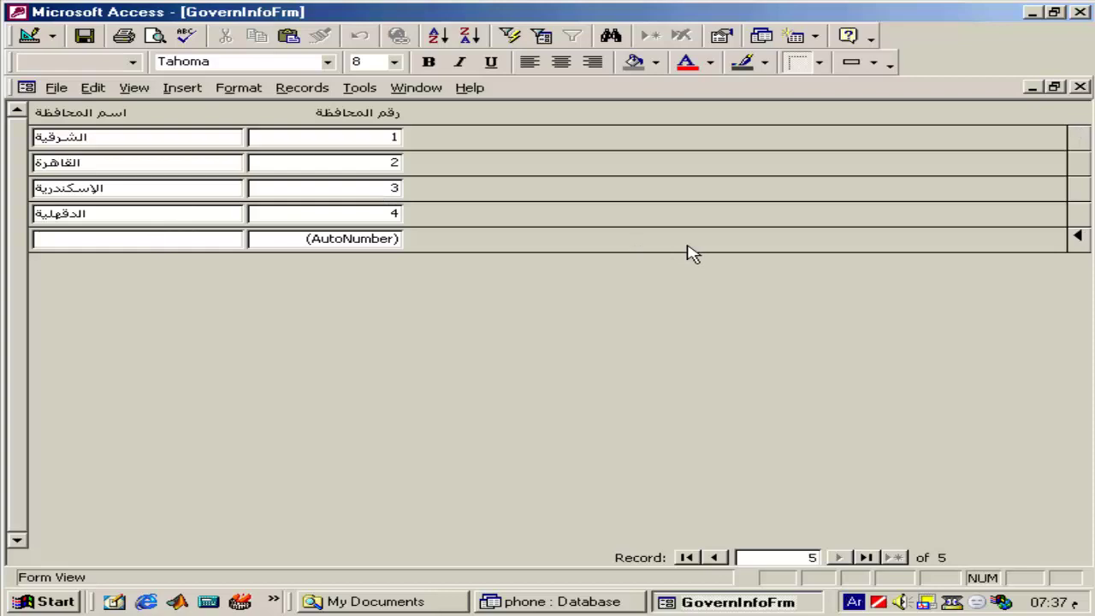
pyautogui.write('الإس')
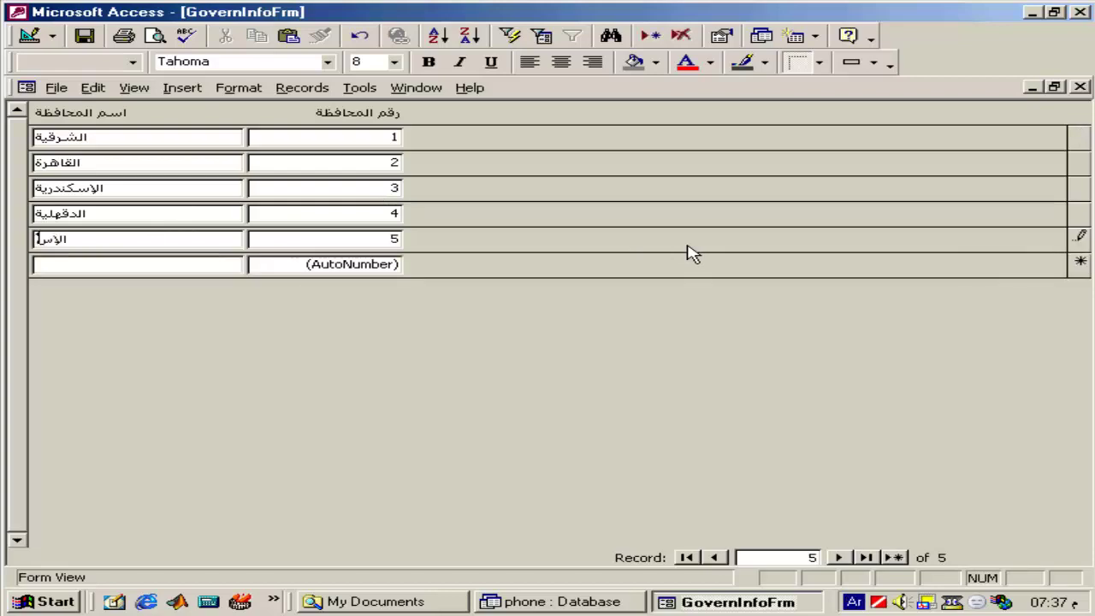
pyautogui.write('ماعيلي')
pyautogui.write('ة')
pyautogui.press('Tab')
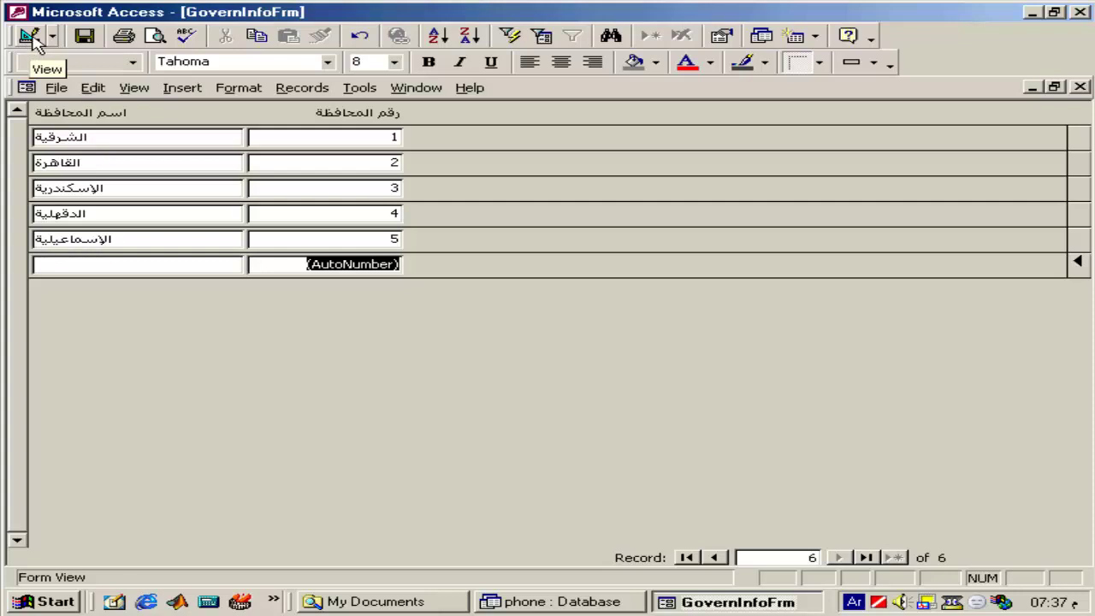
pyautogui.click(30, 37)
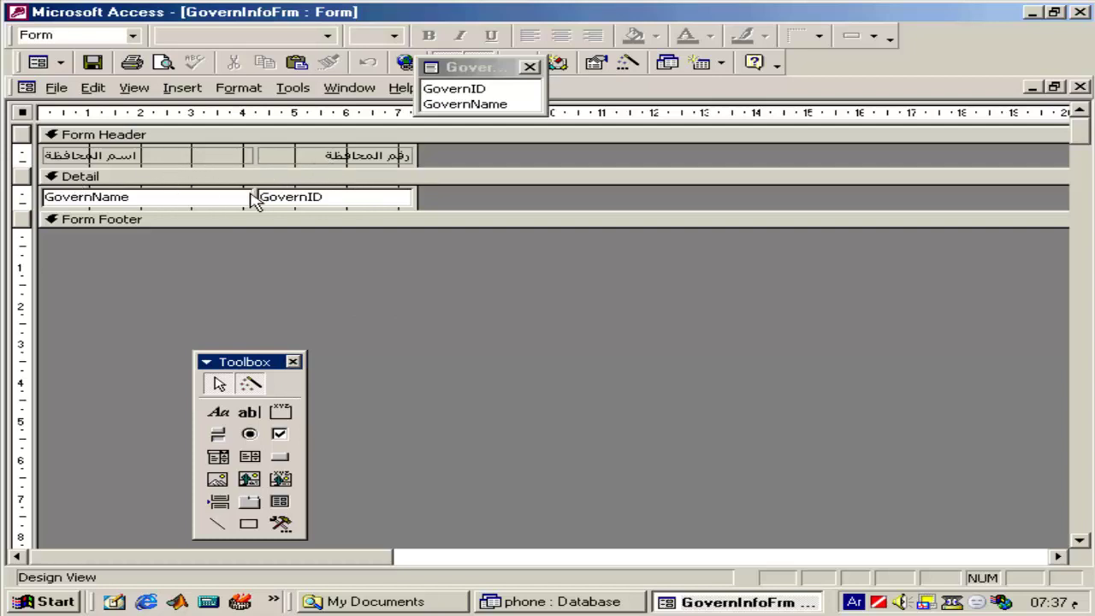
# Make both column heading labels in the form header bold and centred
pyautogui.click(292, 361)
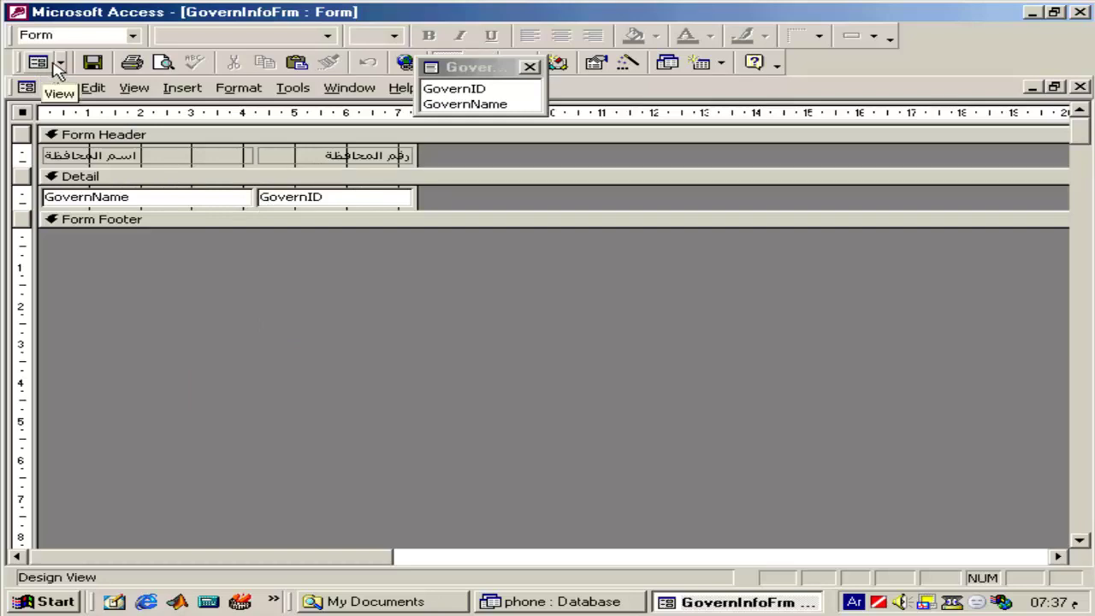
pyautogui.click(60, 62)
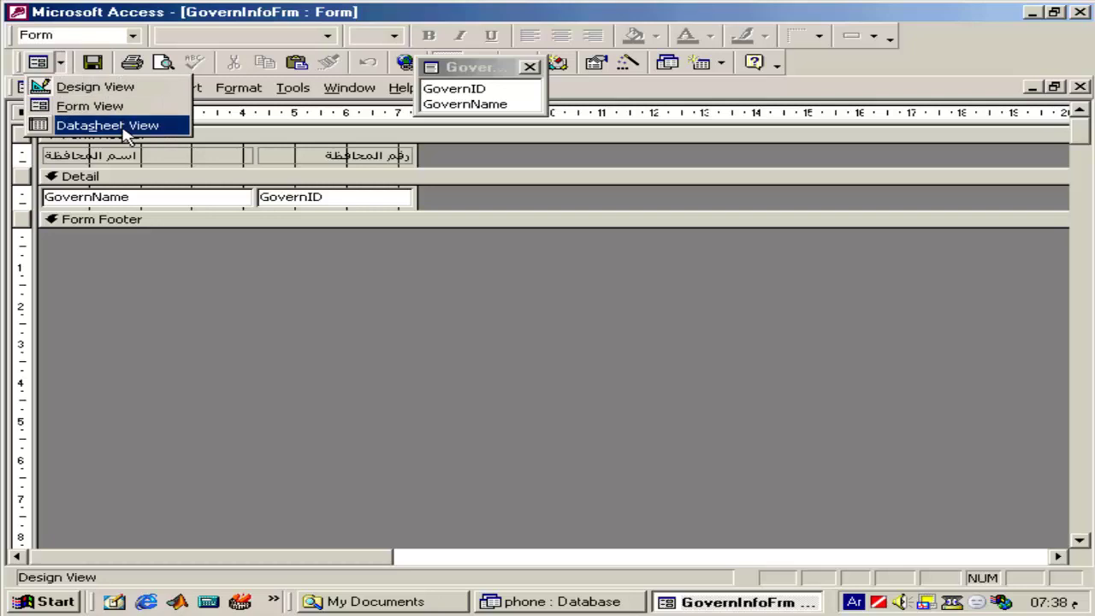
pyautogui.click(127, 108)
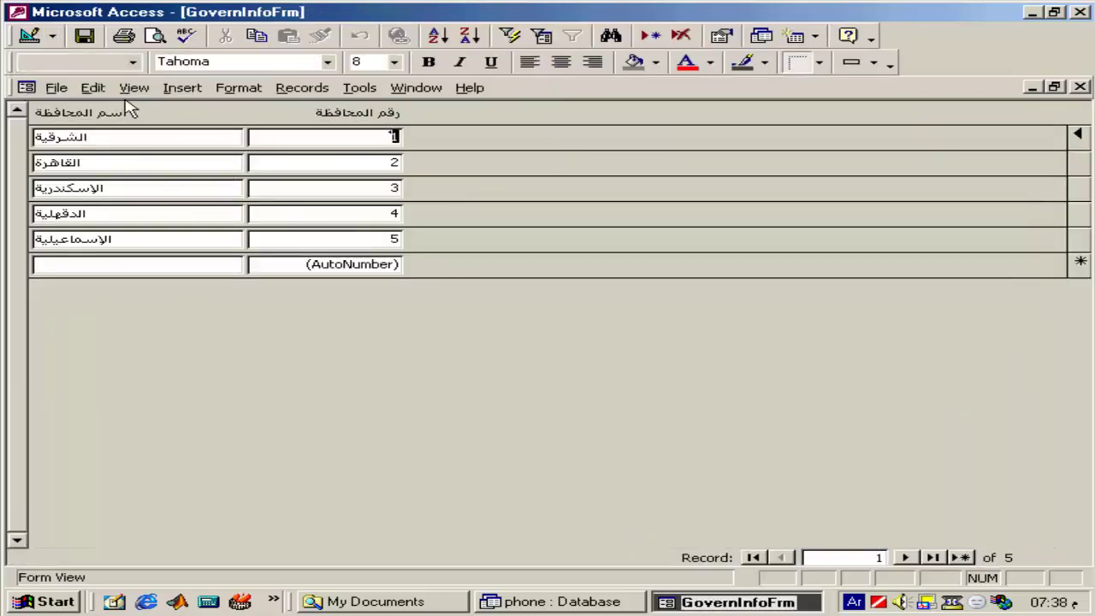
pyautogui.click(51, 37)
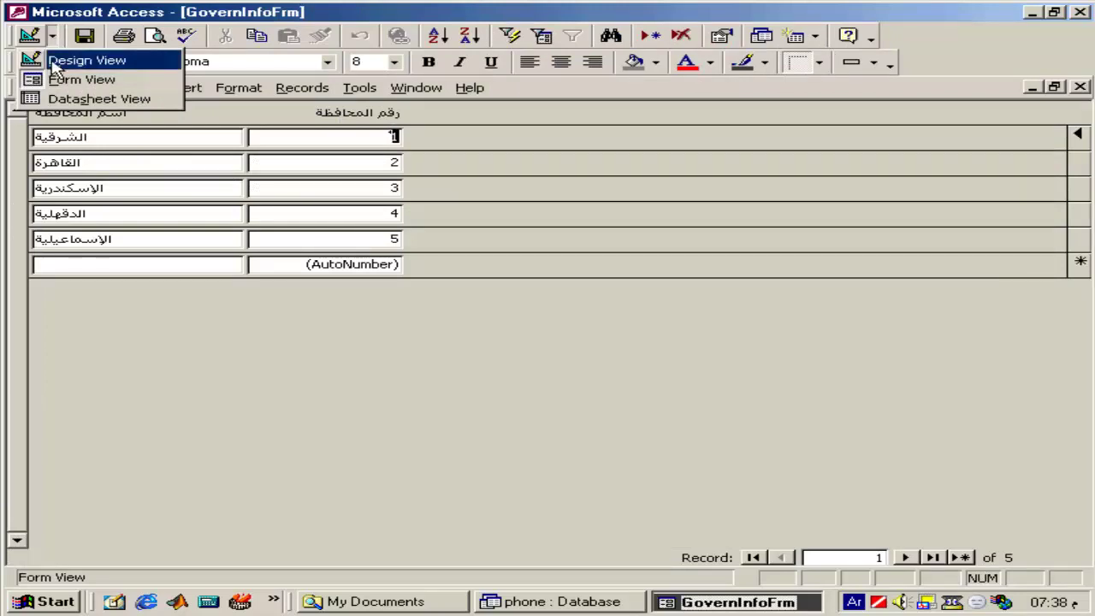
pyautogui.click(53, 66)
pyautogui.moveTo(445, 162); pyautogui.dragTo(156, 165)
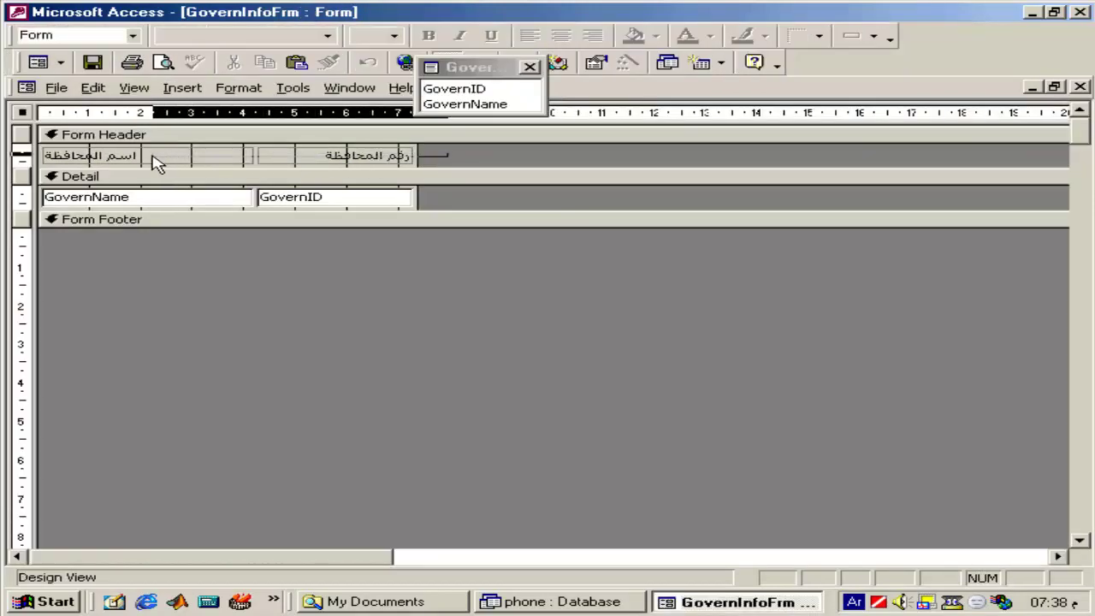
pyautogui.click(529, 68)
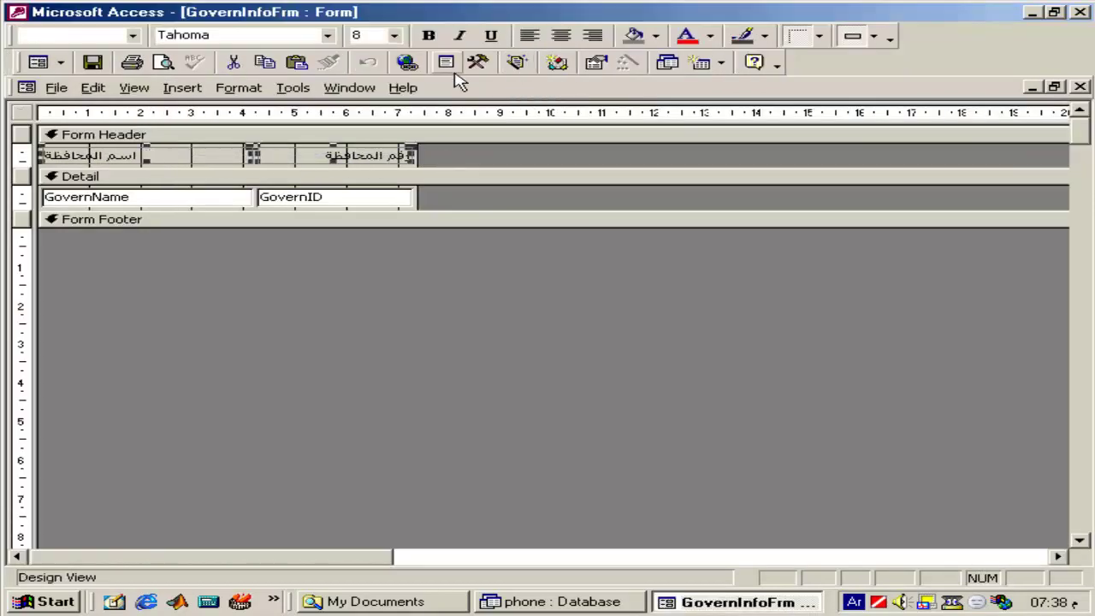
pyautogui.click(429, 35)
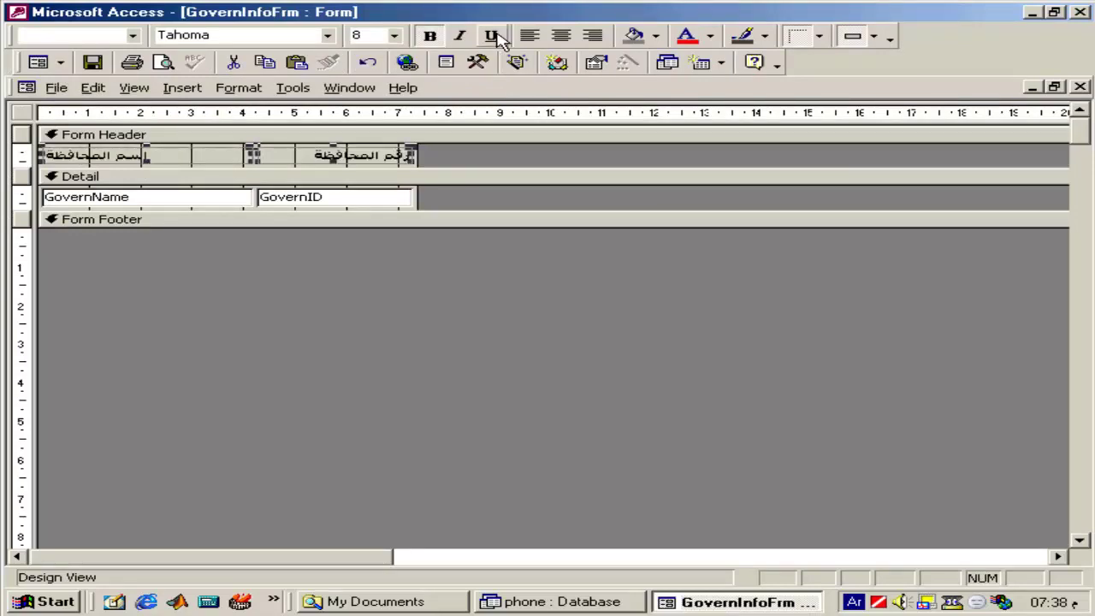
pyautogui.click(561, 35)
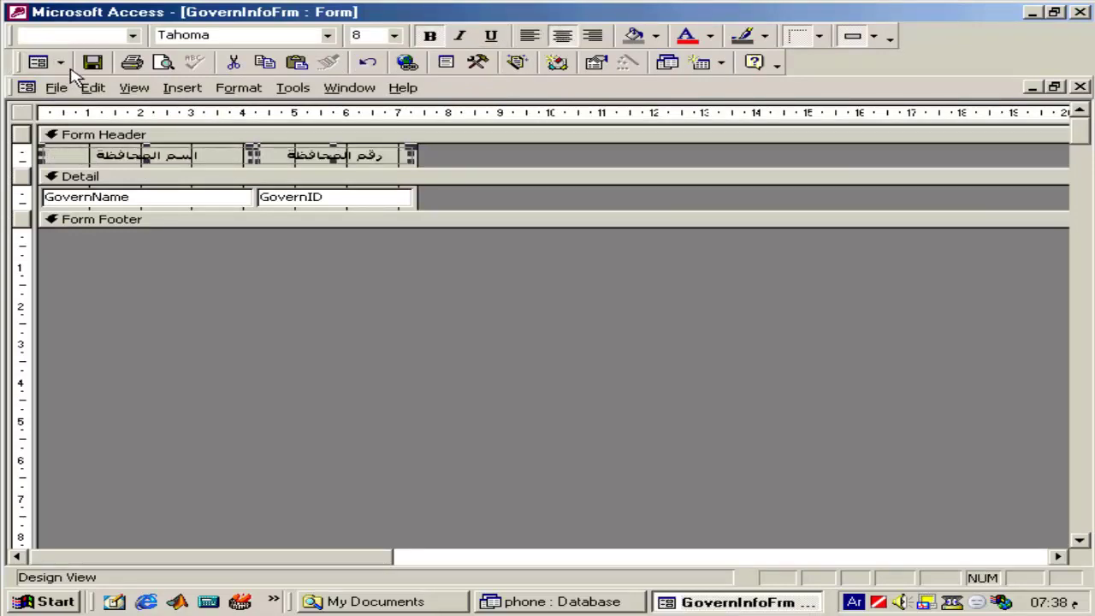
# Centre the GovernID and GovernName text box values and check them in Form View
pyautogui.click(37, 63)
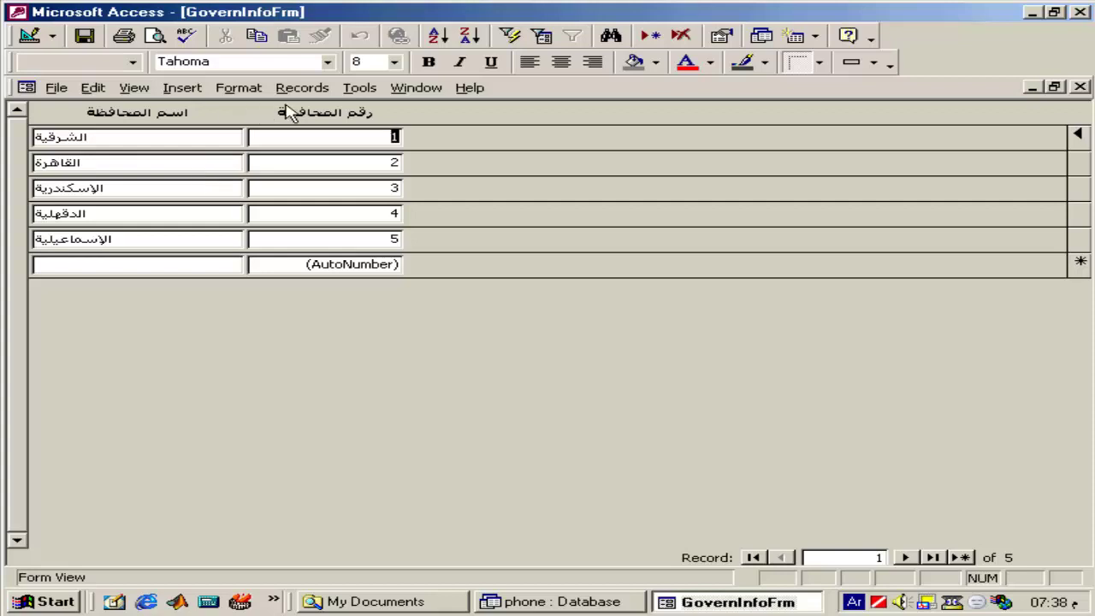
pyautogui.click(39, 43)
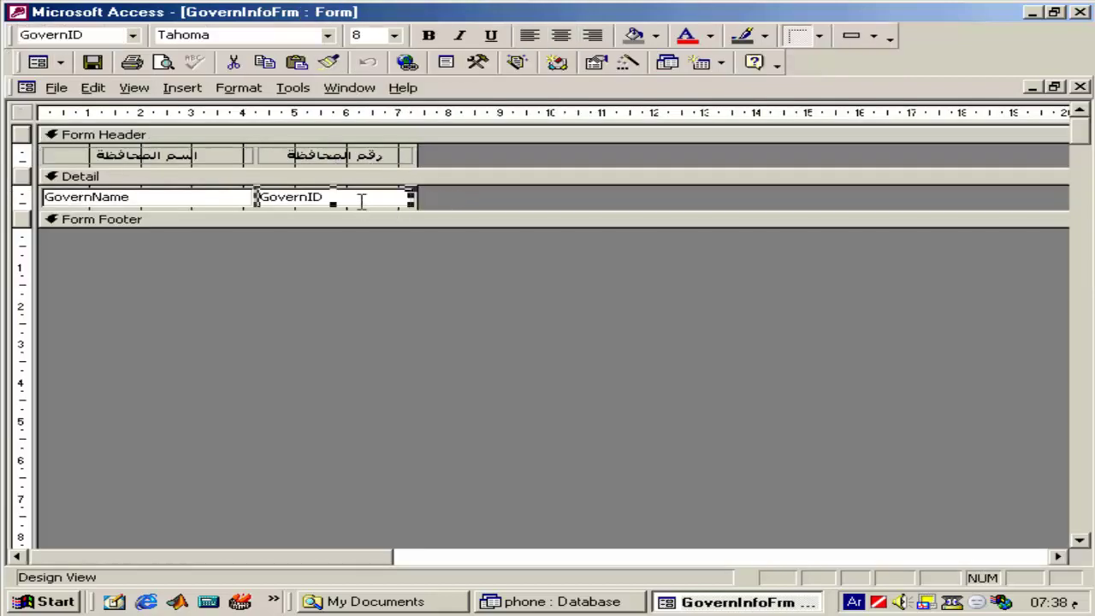
pyautogui.click(557, 36)
pyautogui.click(183, 202)
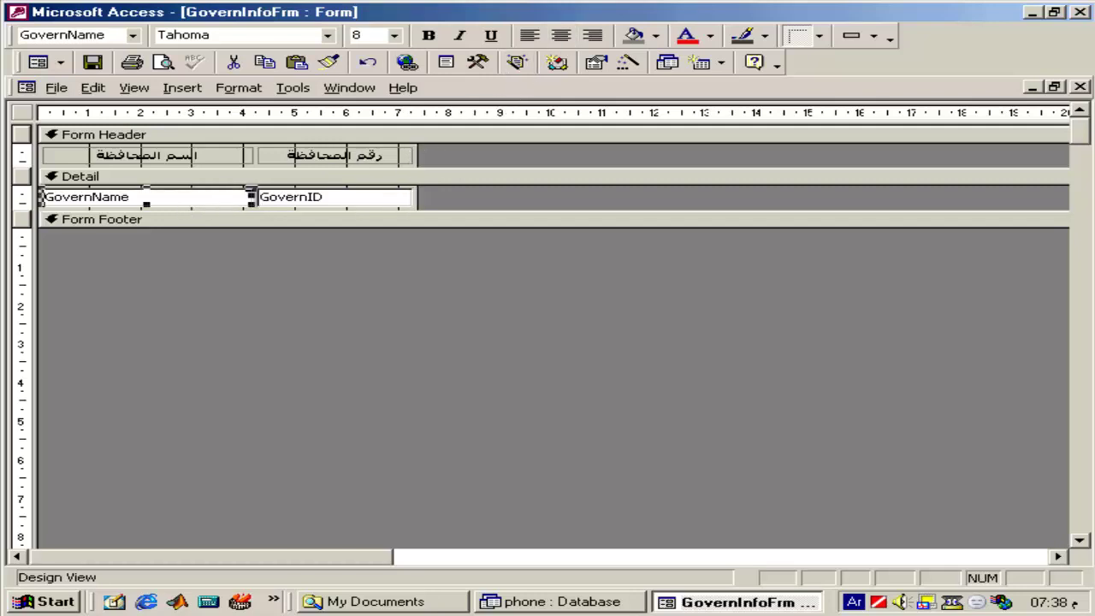
pyautogui.click(561, 35)
pyautogui.click(41, 62)
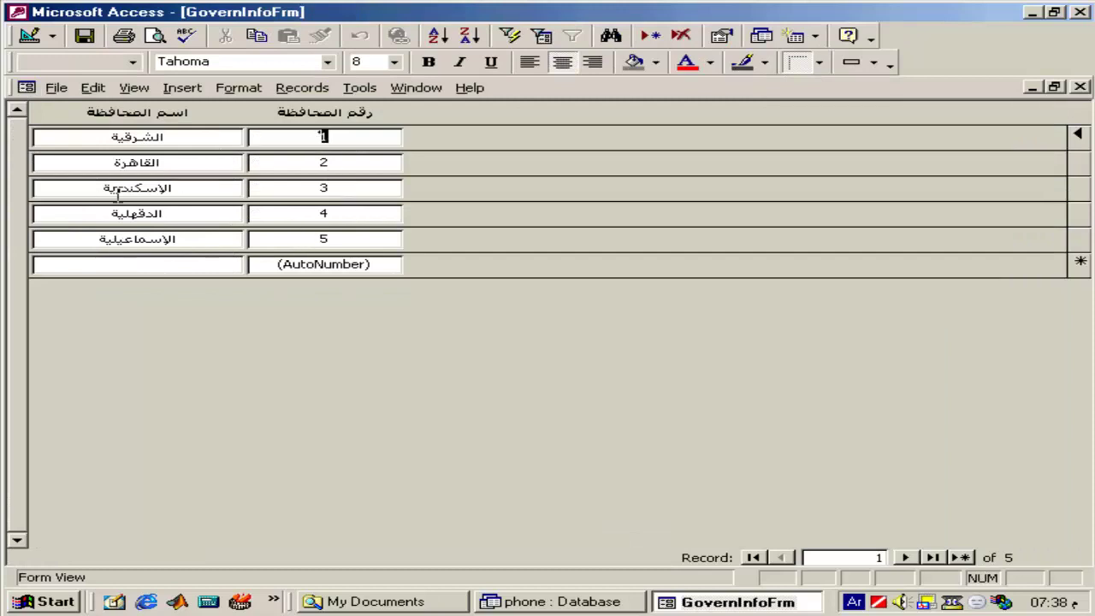
pyautogui.click(30, 35)
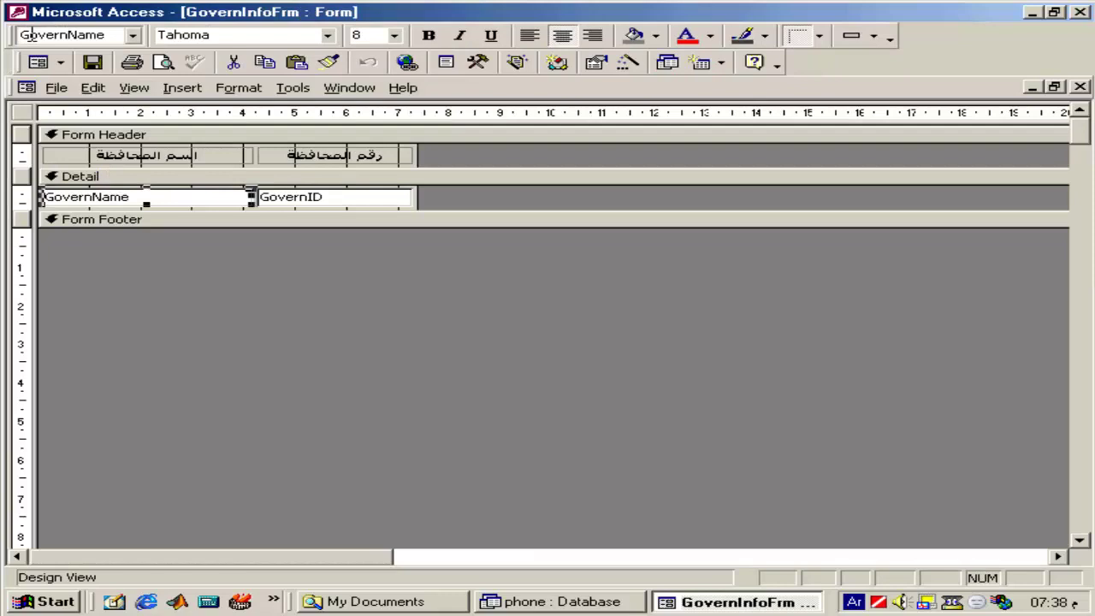
# Open the form's property sheet, look through its property categories, then preview the form
pyautogui.rightClick(236, 310)
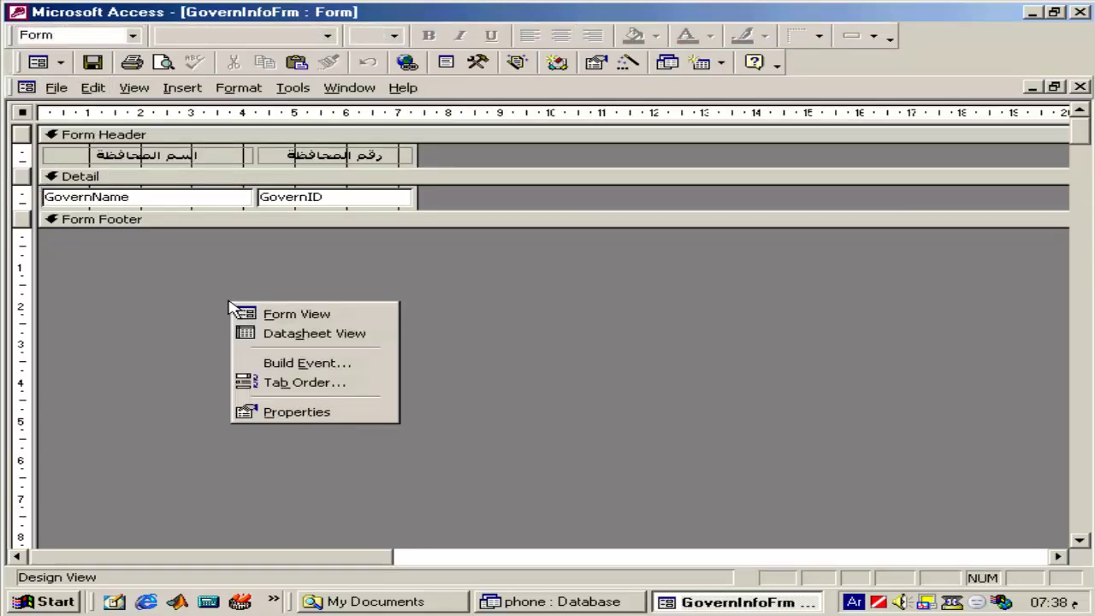
pyautogui.click(203, 306)
pyautogui.rightClick(204, 305)
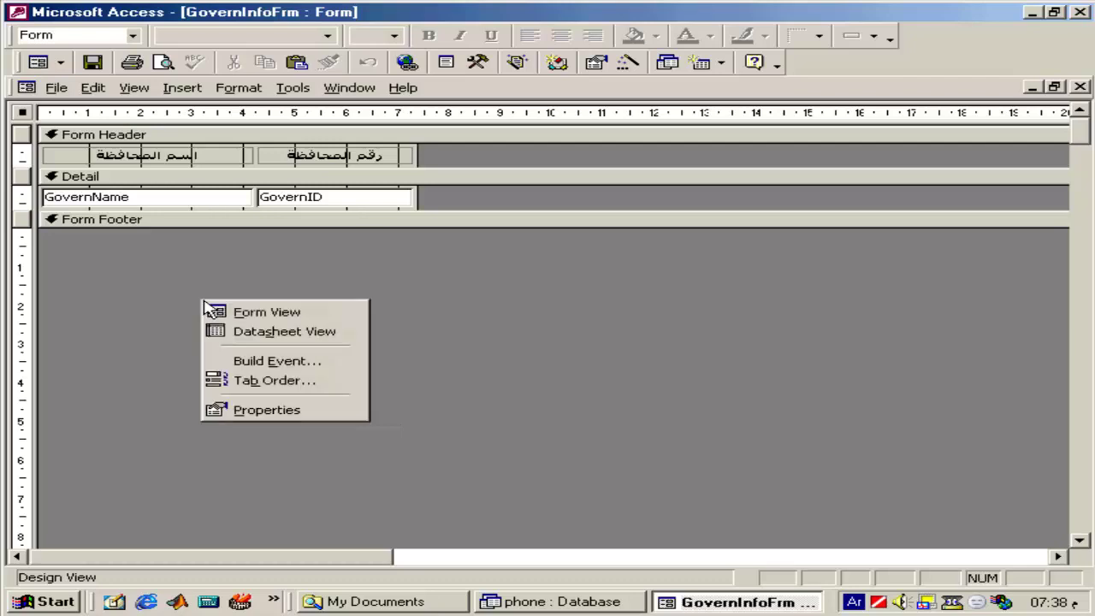
pyautogui.click(266, 410)
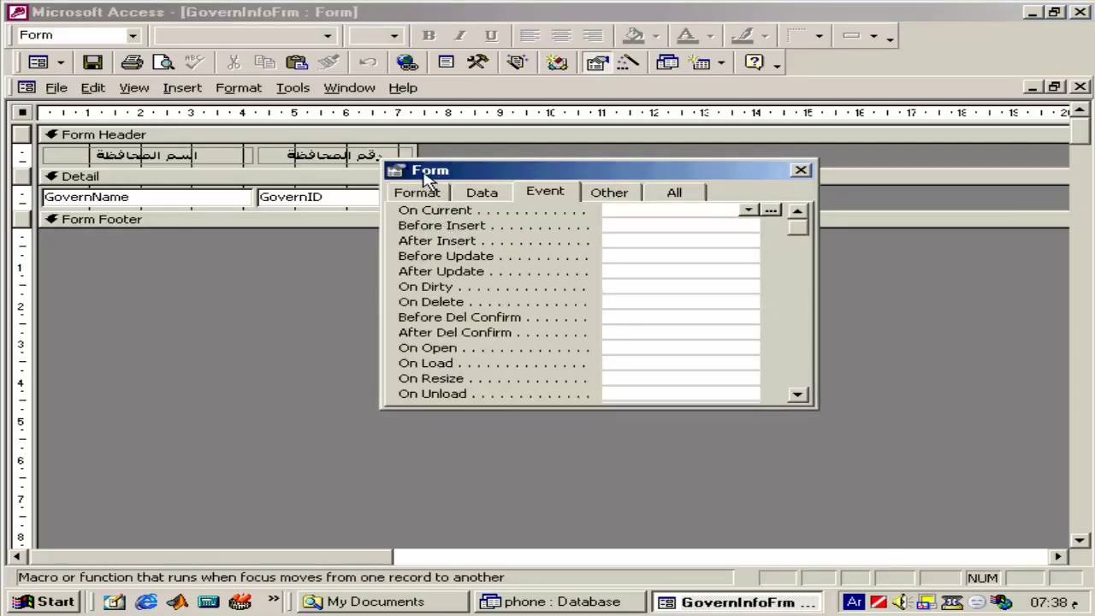
pyautogui.click(421, 190)
pyautogui.click(483, 192)
pyautogui.click(537, 195)
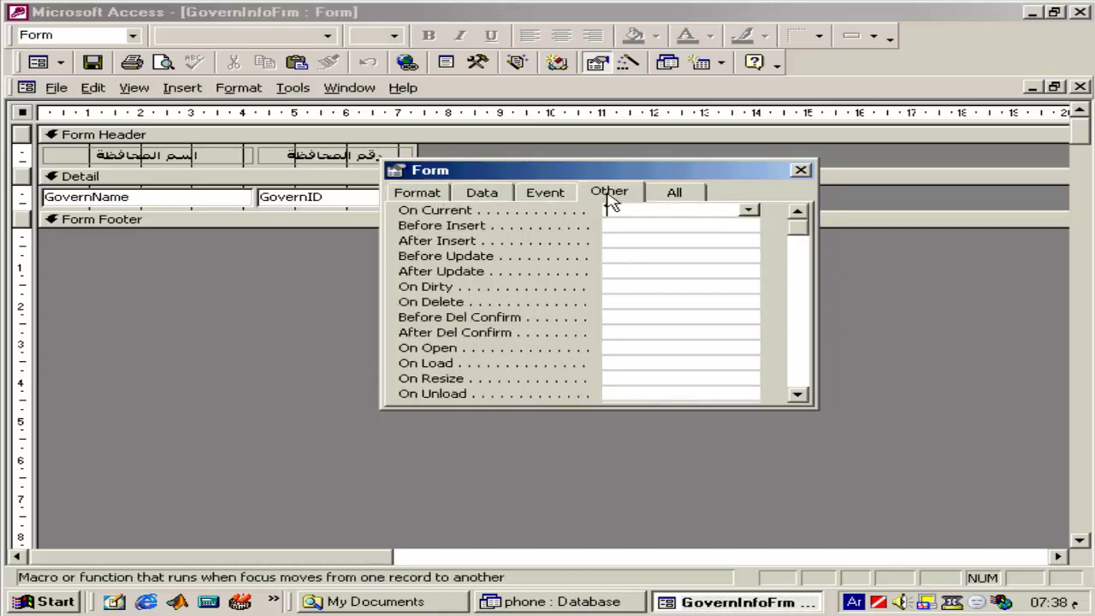
pyautogui.click(609, 192)
pyautogui.click(674, 192)
pyautogui.click(436, 190)
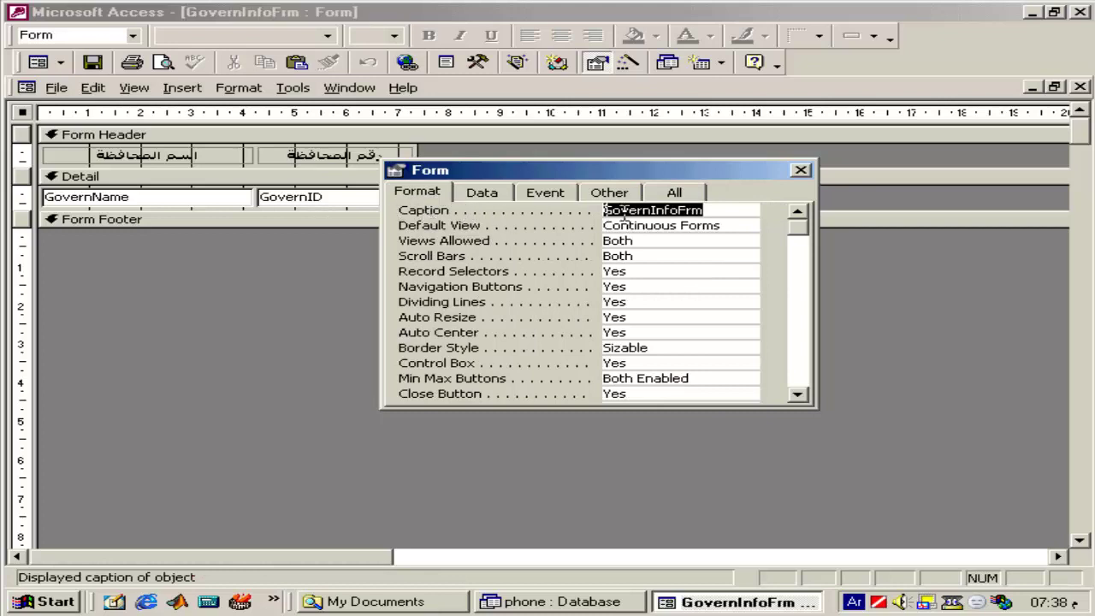
pyautogui.click(801, 170)
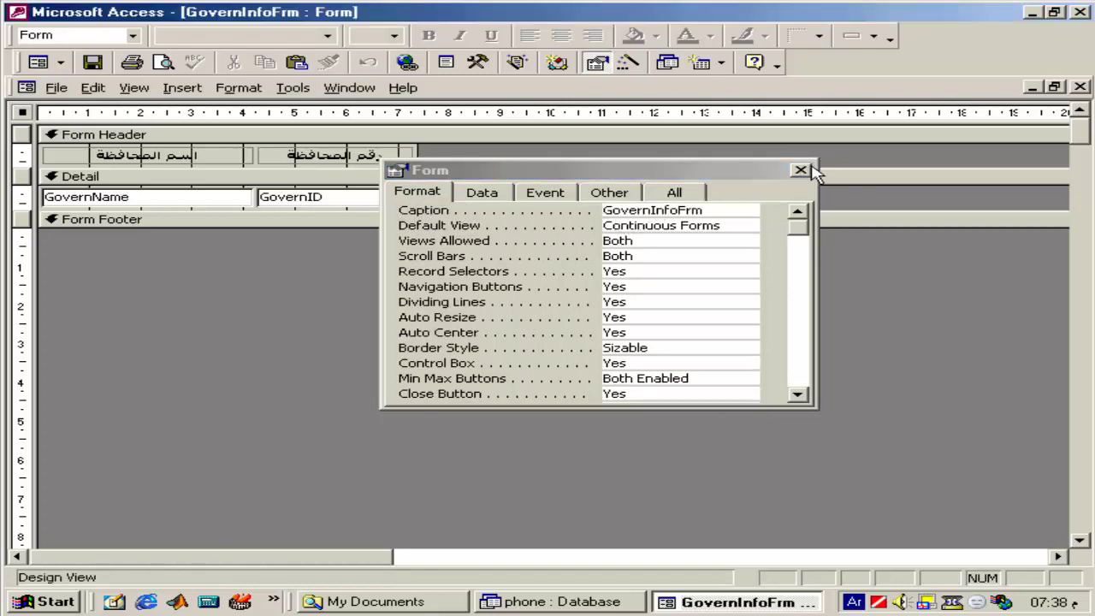
pyautogui.click(38, 62)
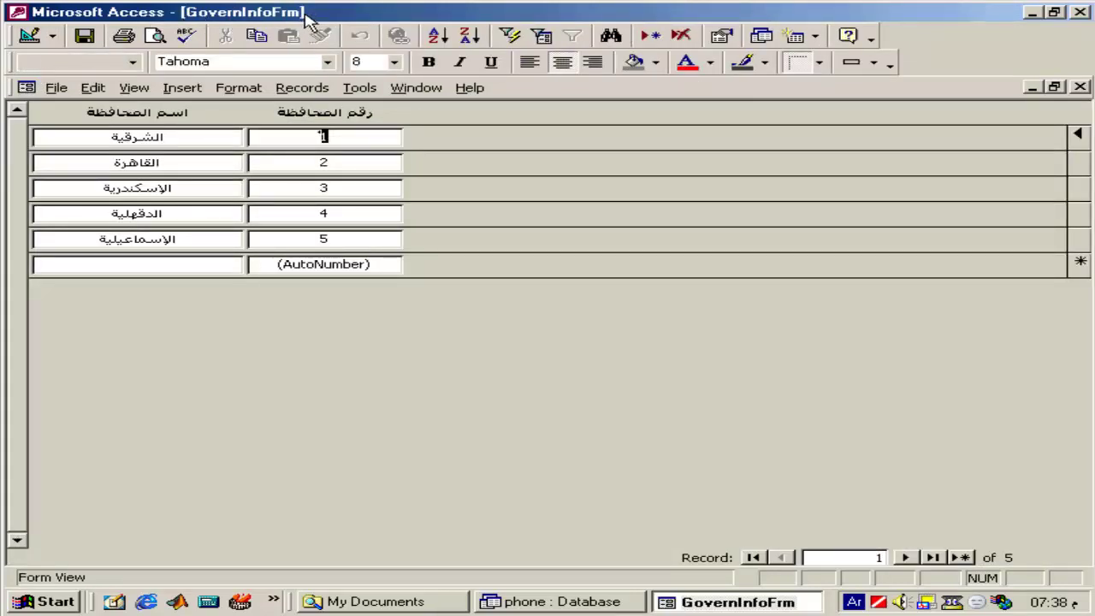
pyautogui.click(30, 32)
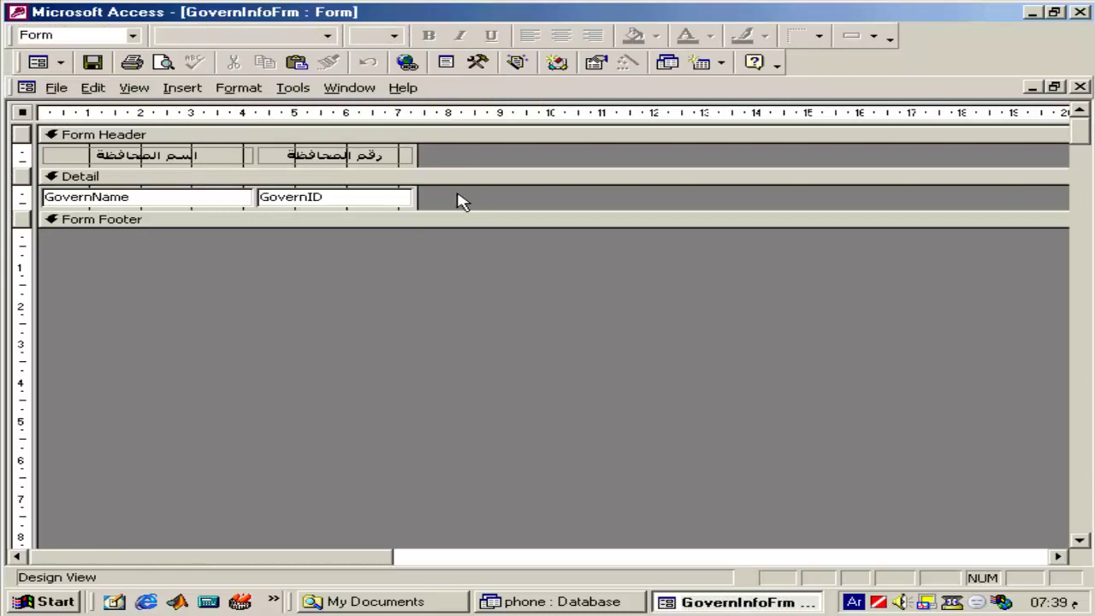
# Enter 'بيانات المحافظات' as the form's Caption in its properties
pyautogui.rightClick(466, 313)
pyautogui.click(539, 421)
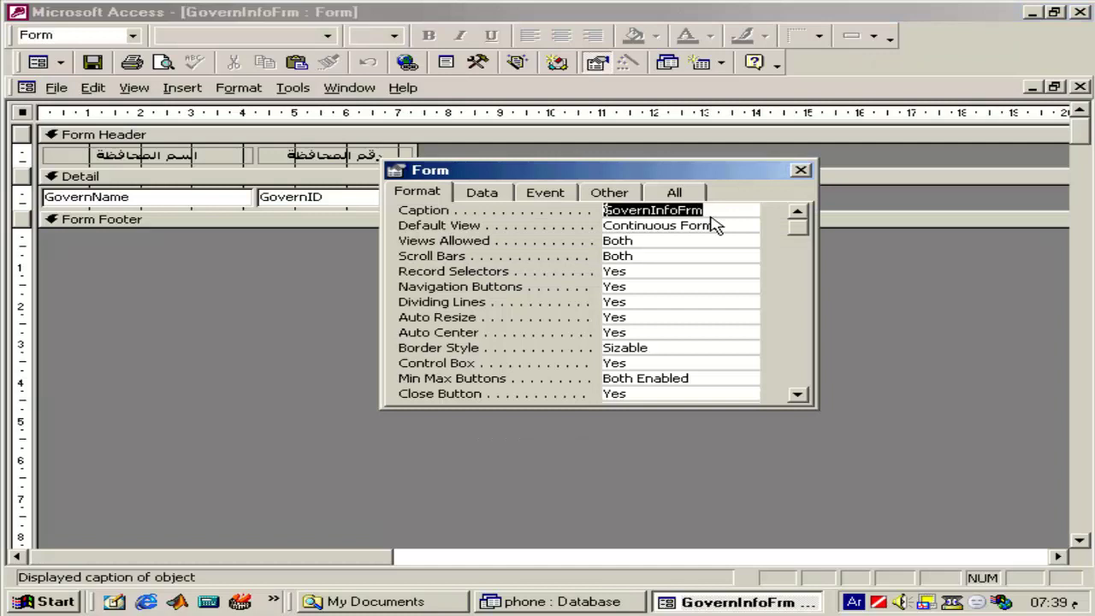
pyautogui.write('ب')
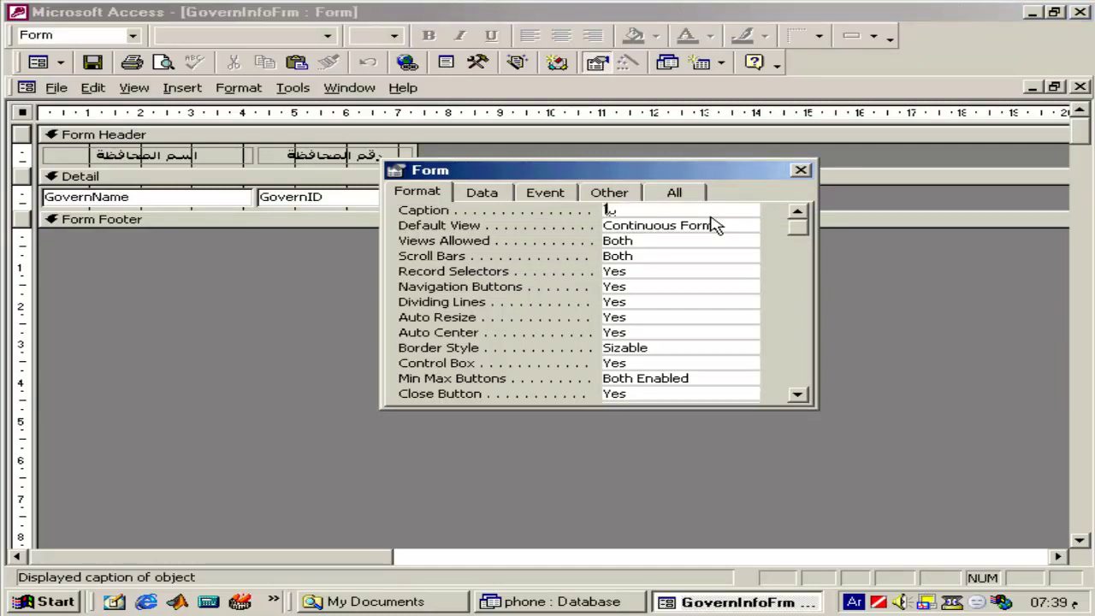
pyautogui.write('يانات الم')
pyautogui.write('حافظات')
pyautogui.press('Return')
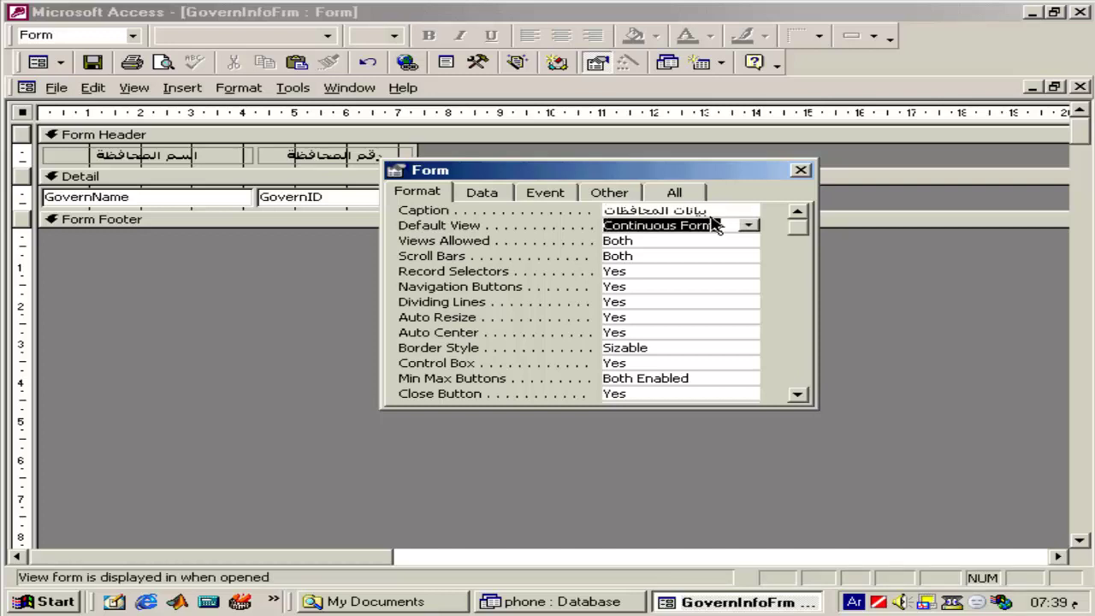
# Set the form's Default View property to Single Form
pyautogui.click(37, 62)
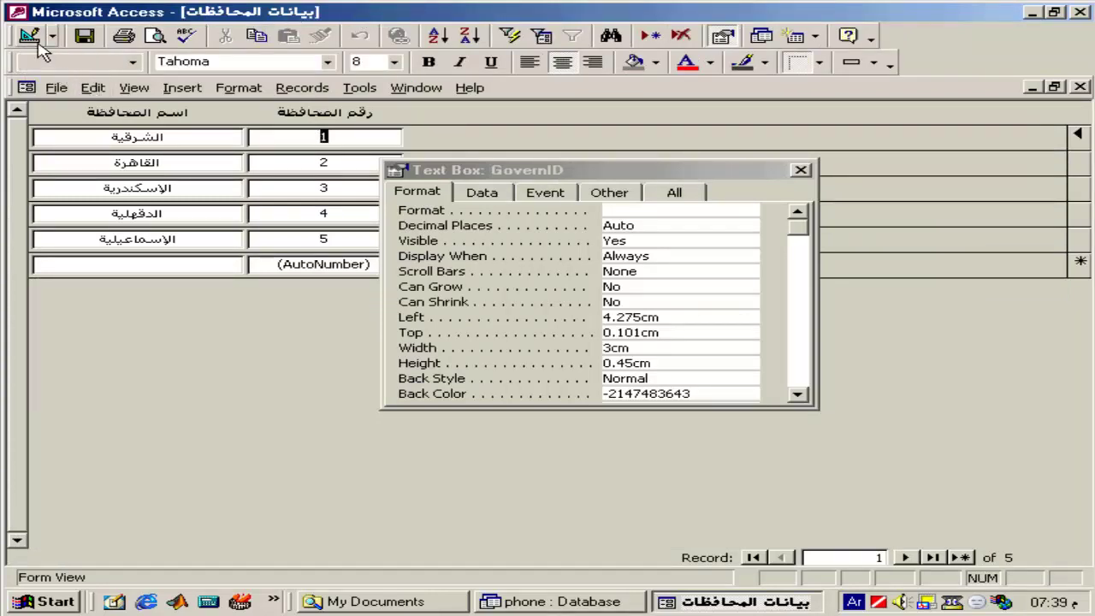
pyautogui.click(29, 35)
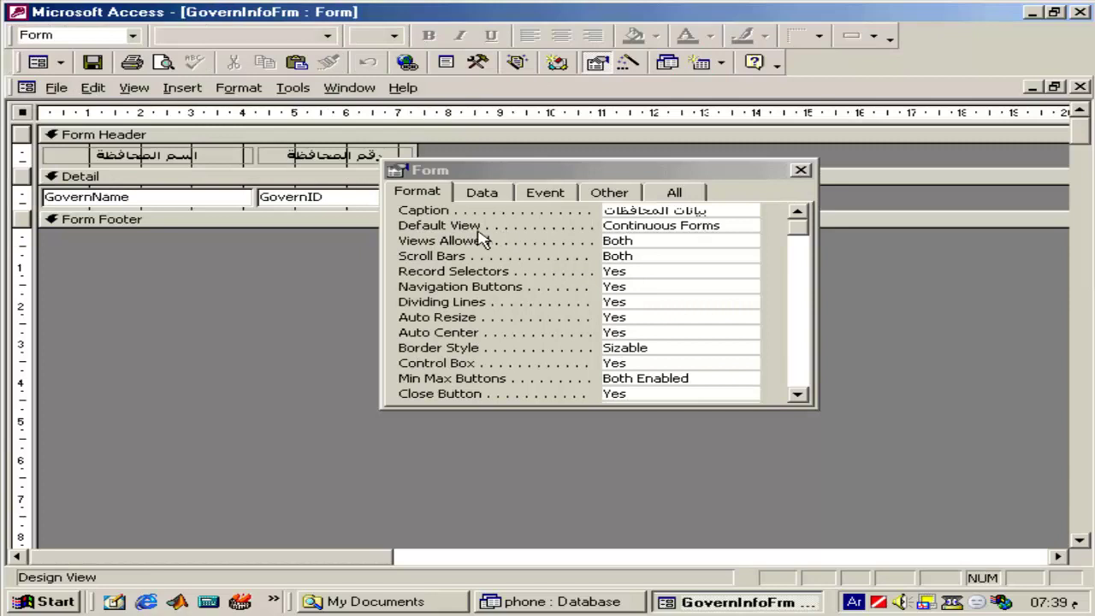
pyautogui.click(743, 229)
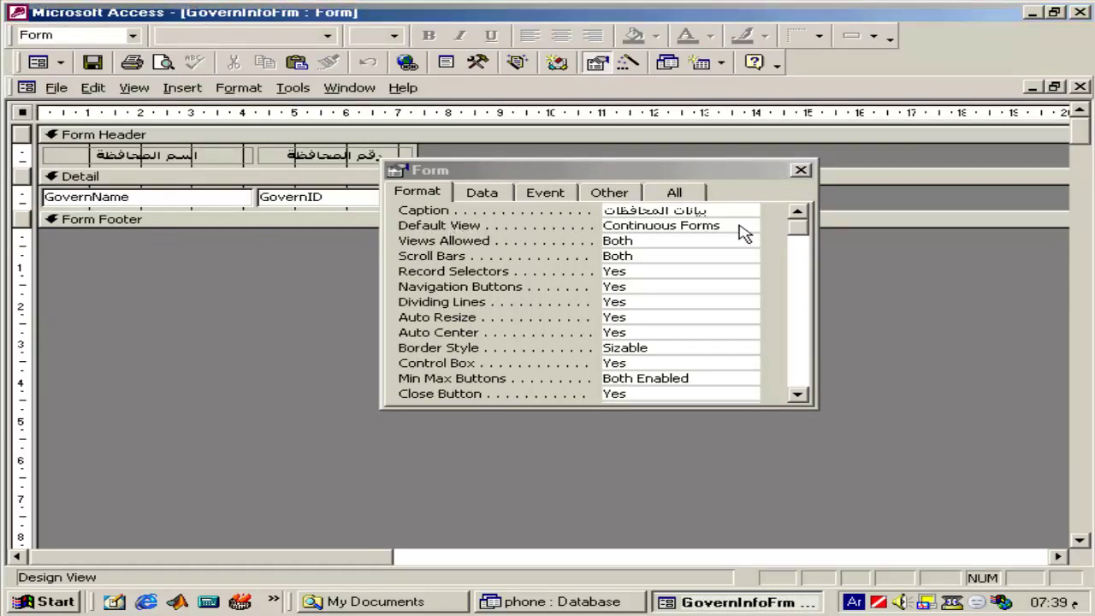
pyautogui.click(748, 227)
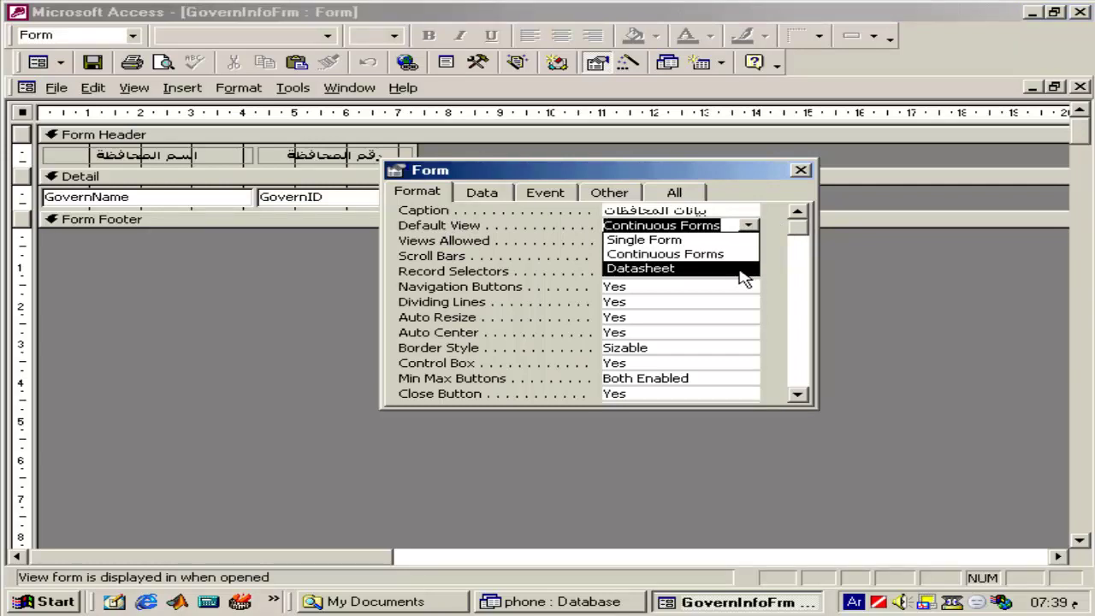
pyautogui.click(740, 243)
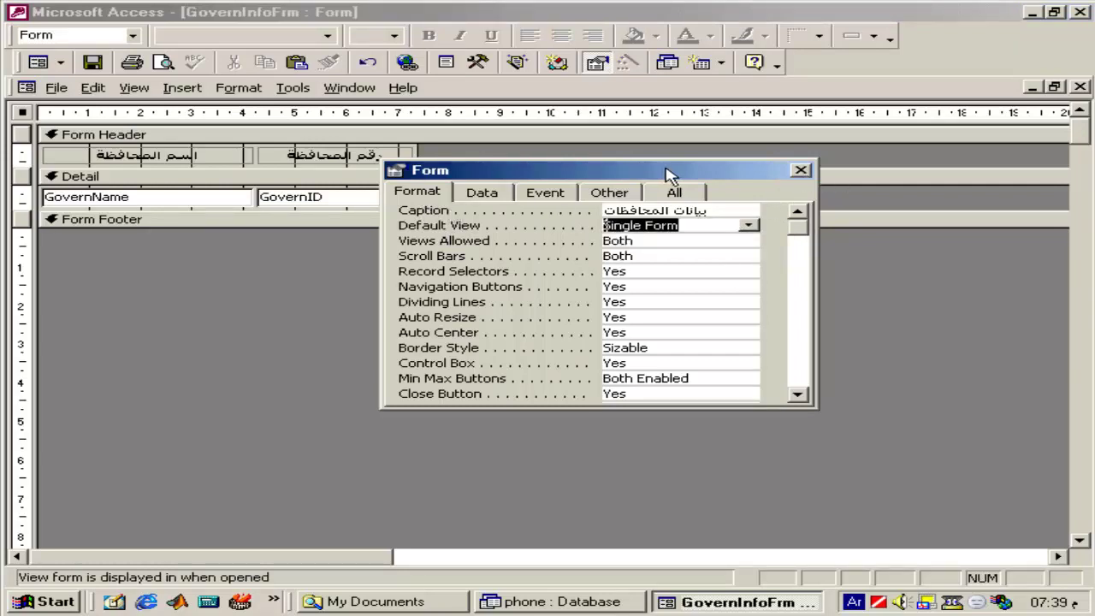
pyautogui.moveTo(665, 171); pyautogui.dragTo(778, 293)
# Preview the single-record form, stepping through to the last governorate, then return to Design View
pyautogui.click(36, 61)
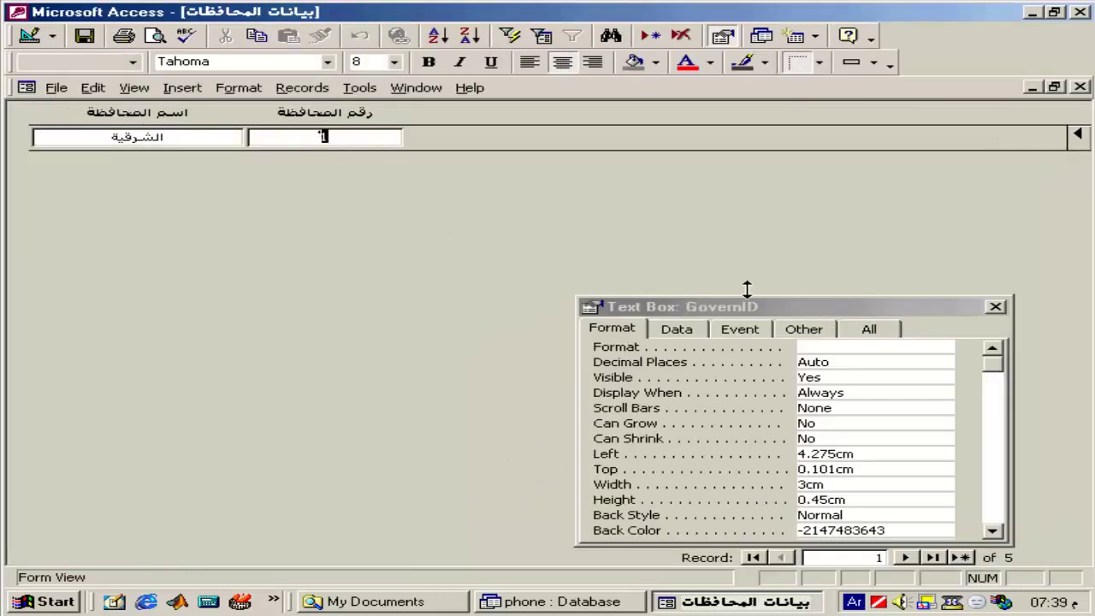
pyautogui.moveTo(745, 307); pyautogui.dragTo(739, 181)
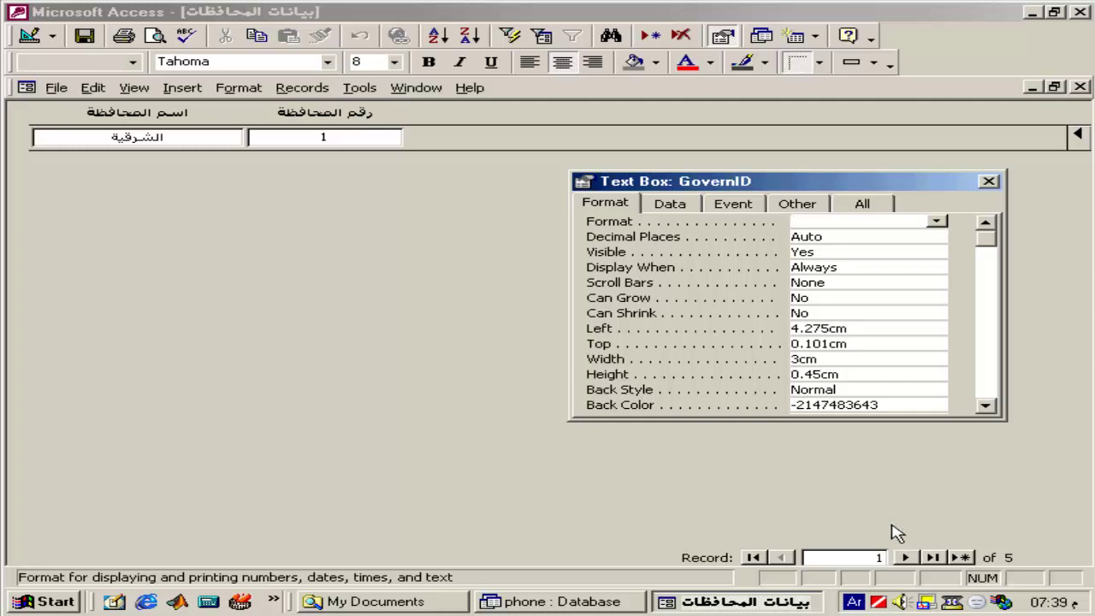
pyautogui.click(905, 556)
pyautogui.click(905, 557)
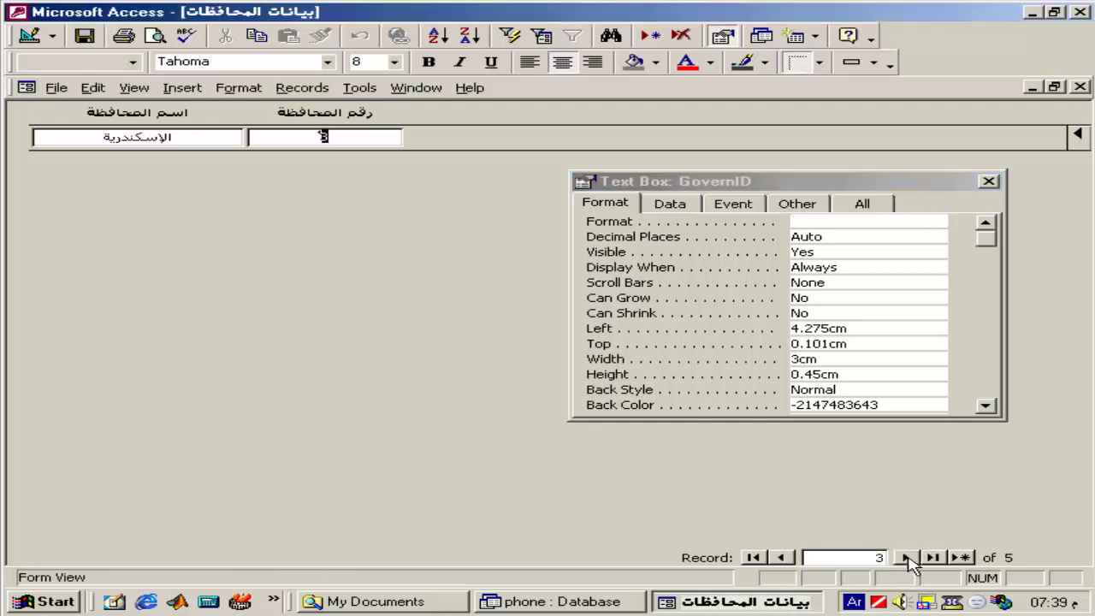
pyautogui.click(904, 556)
pyautogui.click(905, 557)
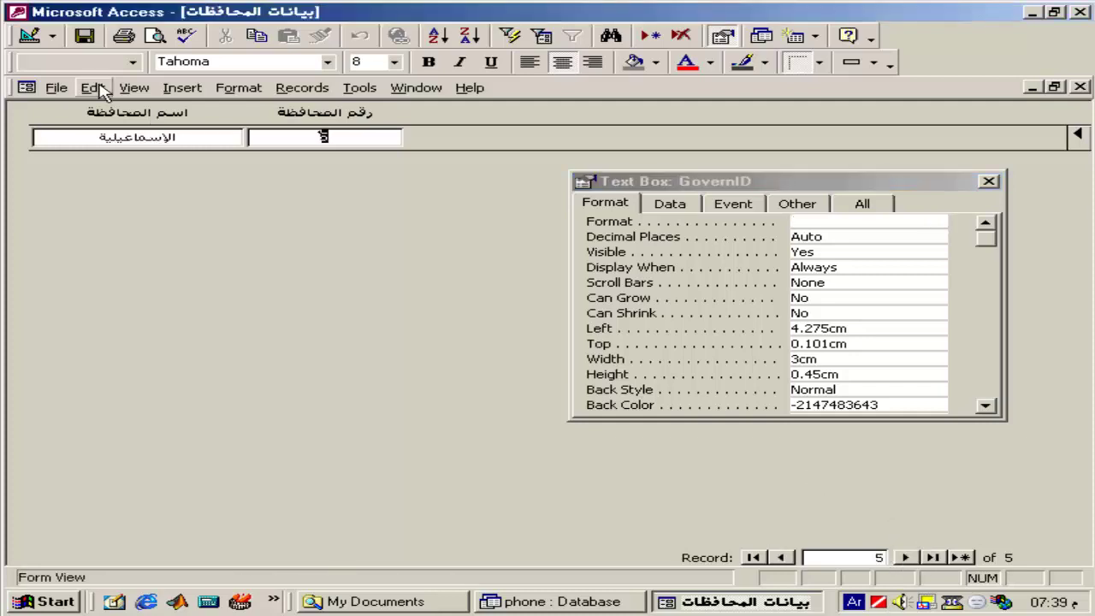
pyautogui.click(29, 35)
# Set Default View to Continuous Forms and preview the records up to the blank new record
pyautogui.click(931, 238)
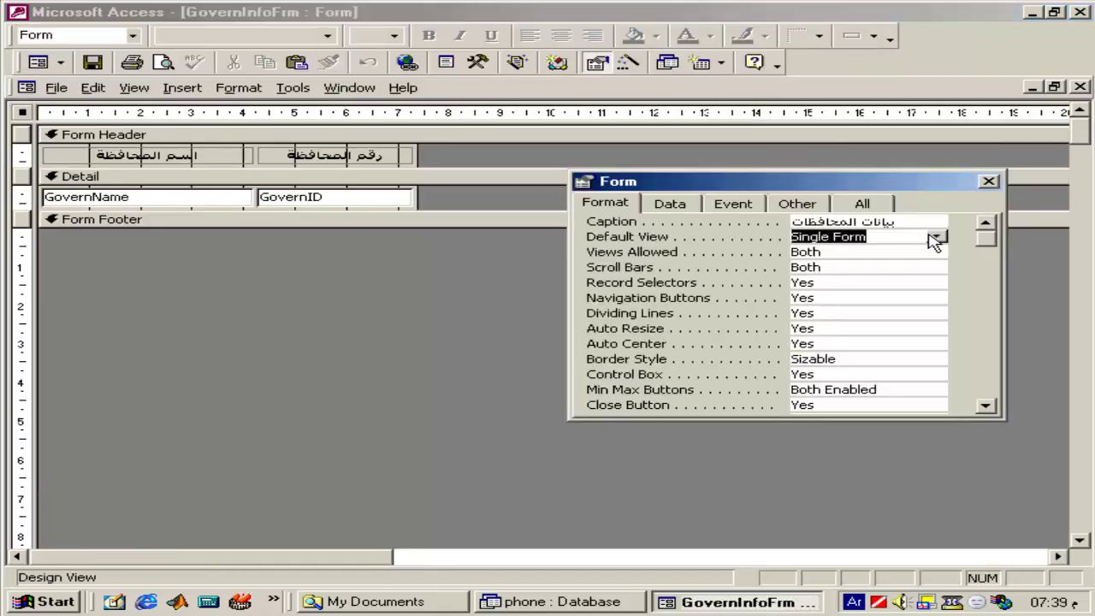
pyautogui.click(936, 237)
pyautogui.click(915, 259)
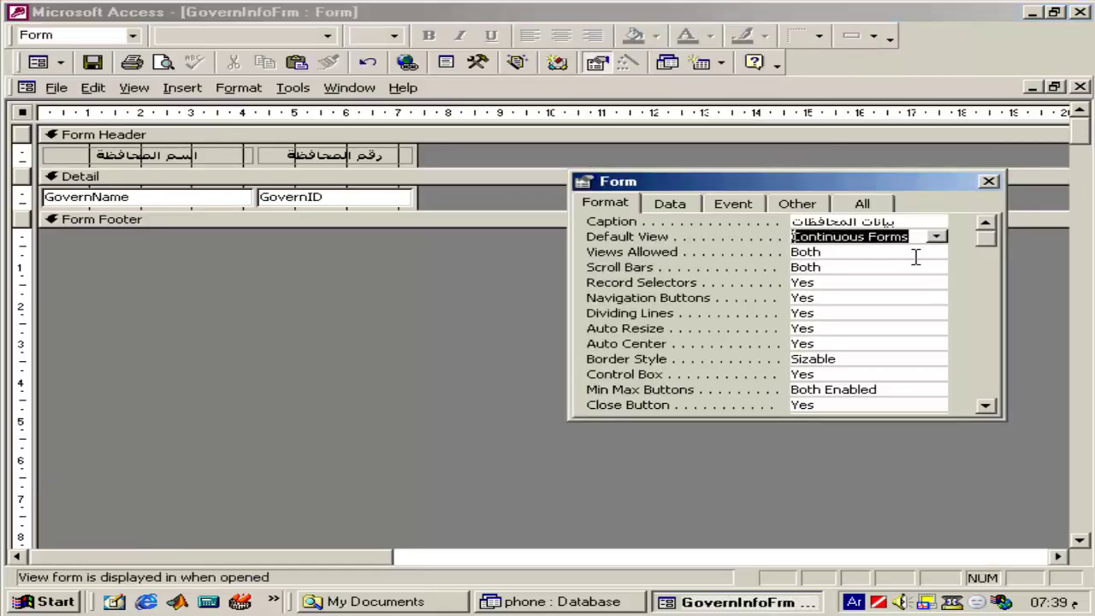
pyautogui.click(37, 62)
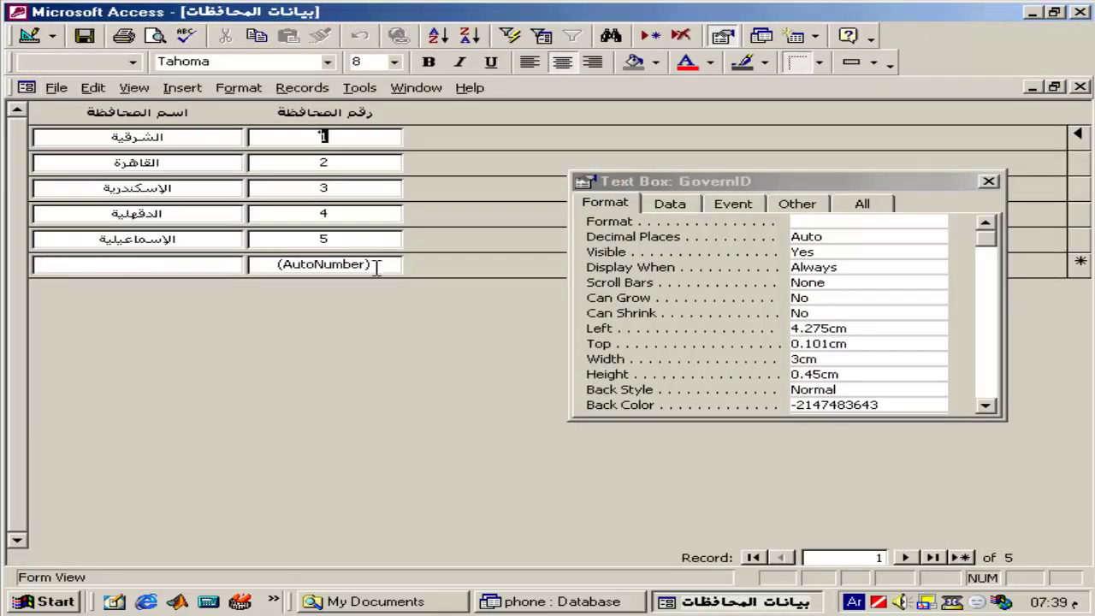
pyautogui.click(905, 557)
pyautogui.click(904, 557)
pyautogui.click(905, 557)
pyautogui.click(904, 557)
pyautogui.click(905, 557)
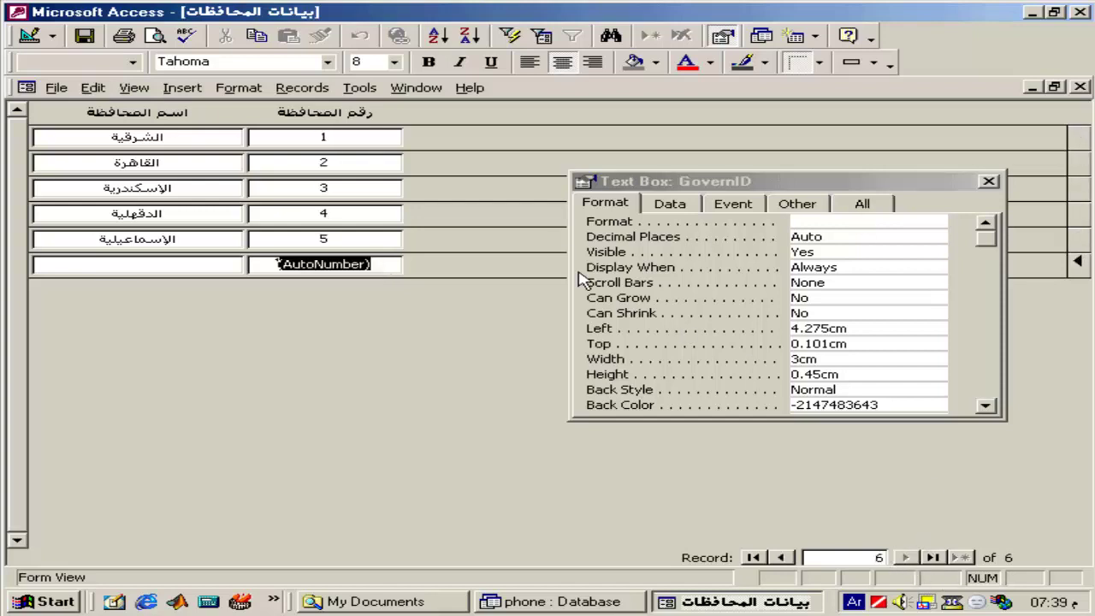
pyautogui.click(30, 36)
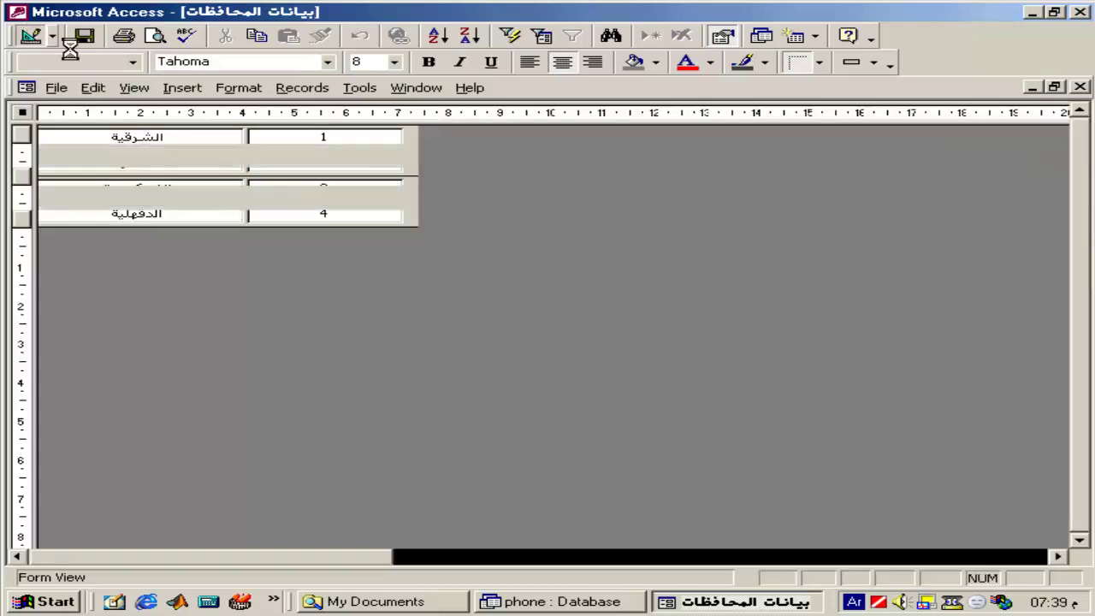
# Change Default View to Datasheet and view the five records as a grid
pyautogui.click(945, 239)
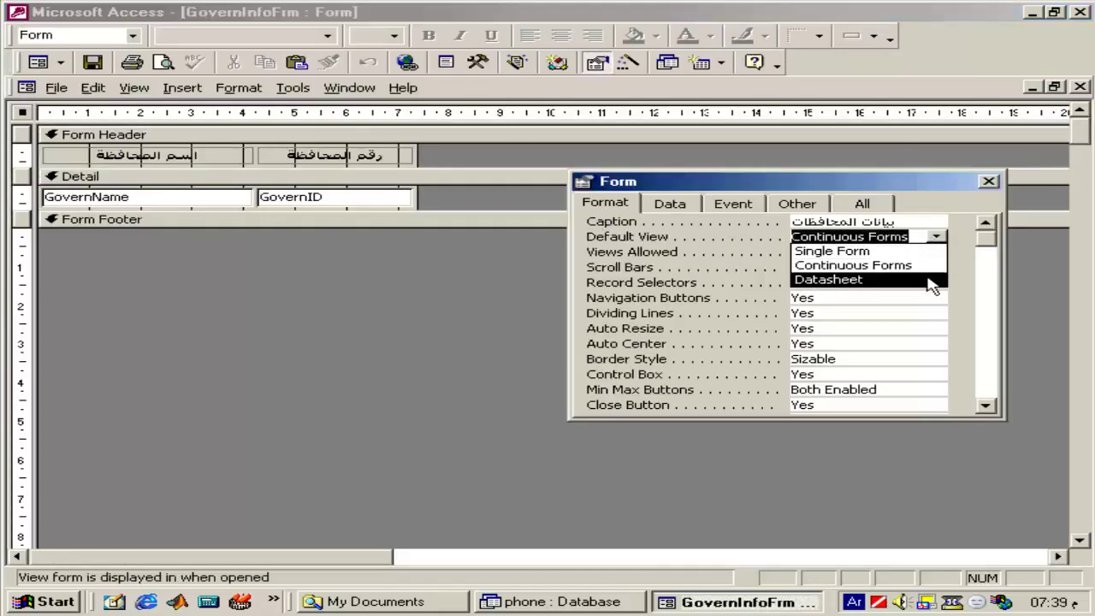
pyautogui.click(846, 279)
pyautogui.click(36, 62)
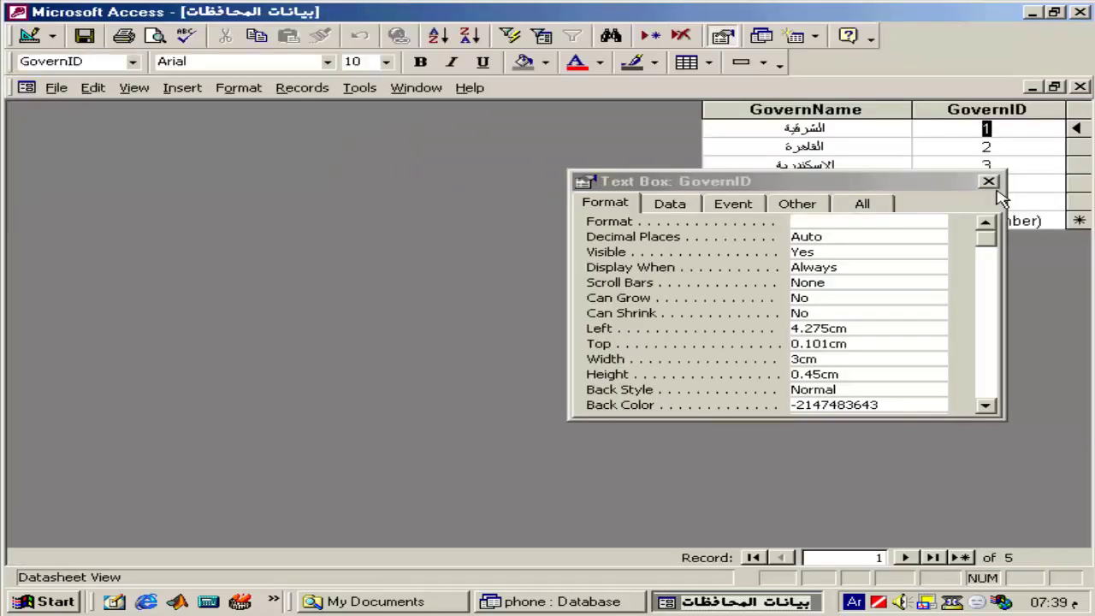
pyautogui.moveTo(847, 186); pyautogui.dragTo(399, 205)
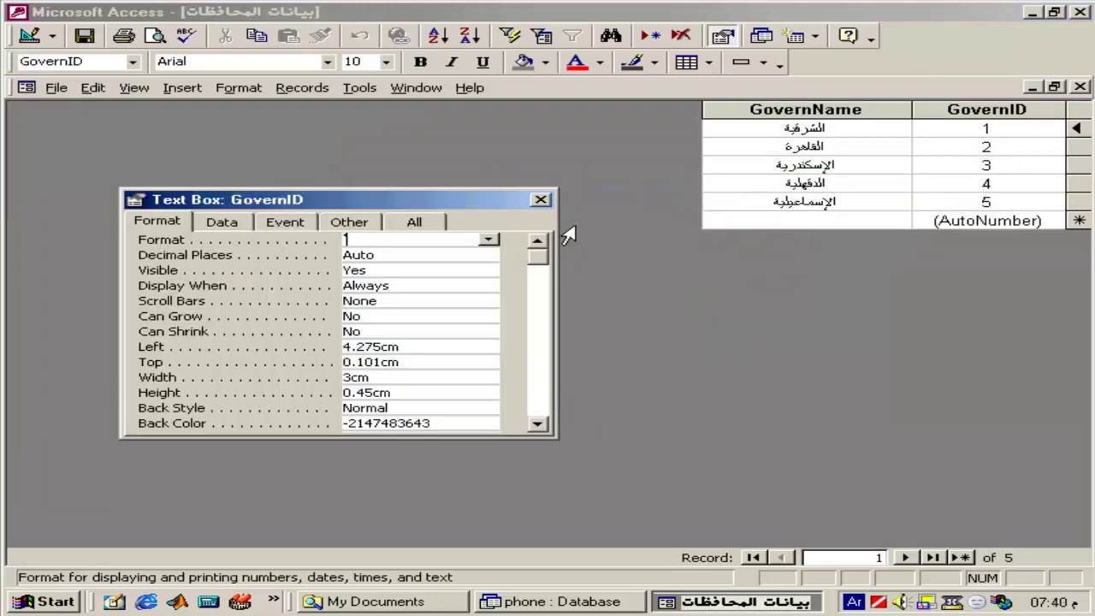
# Set Default View back to Continuous Forms and keep Views Allowed as Both
pyautogui.click(30, 38)
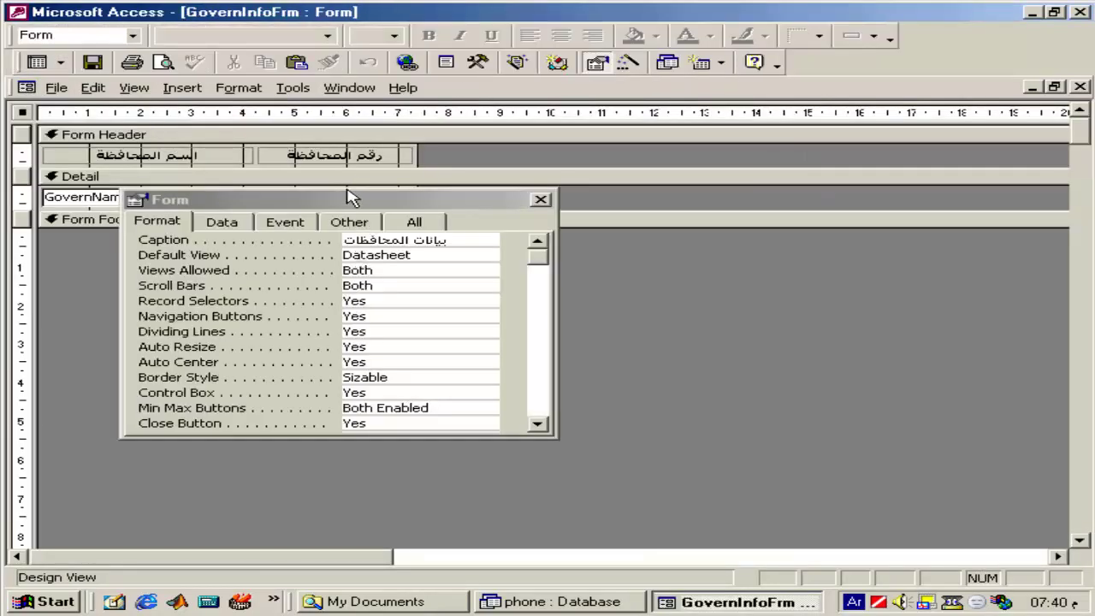
pyautogui.moveTo(350, 197); pyautogui.dragTo(605, 216)
pyautogui.click(742, 273)
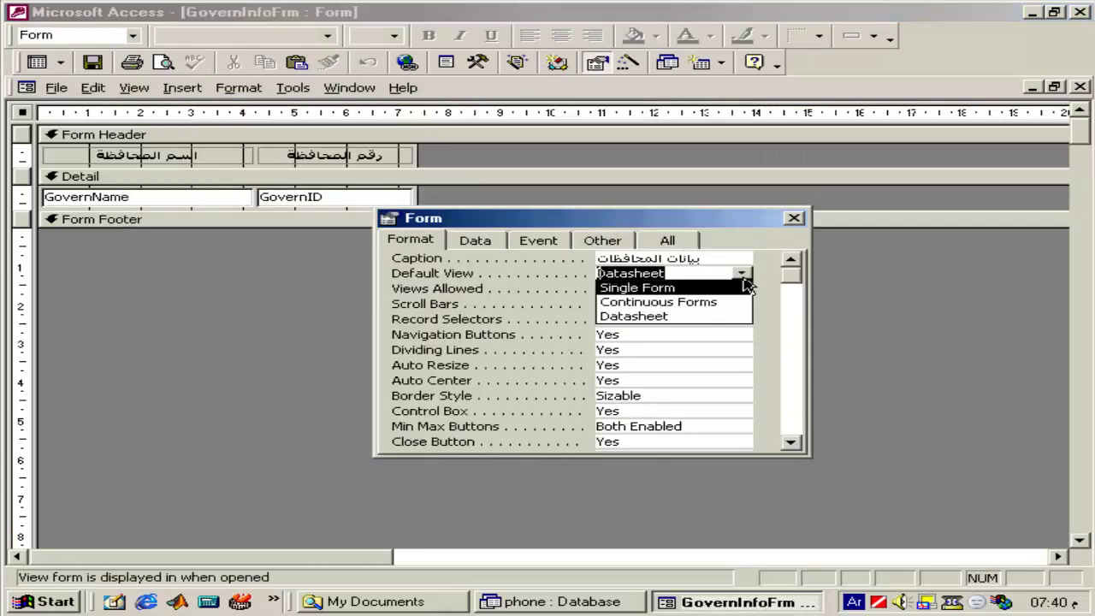
pyautogui.click(731, 303)
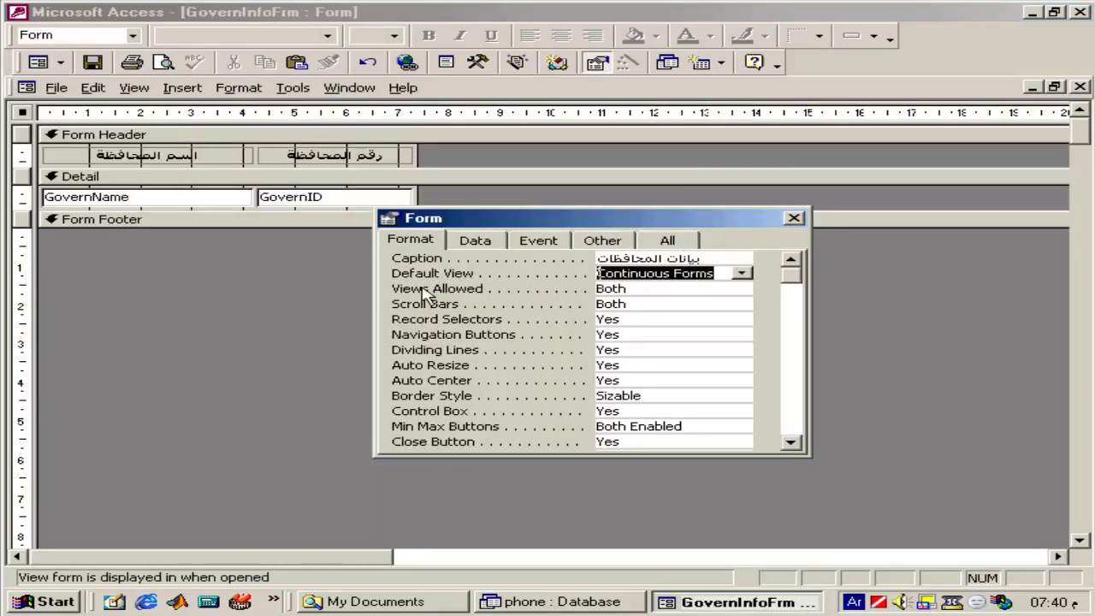
pyautogui.click(633, 289)
pyautogui.click(741, 289)
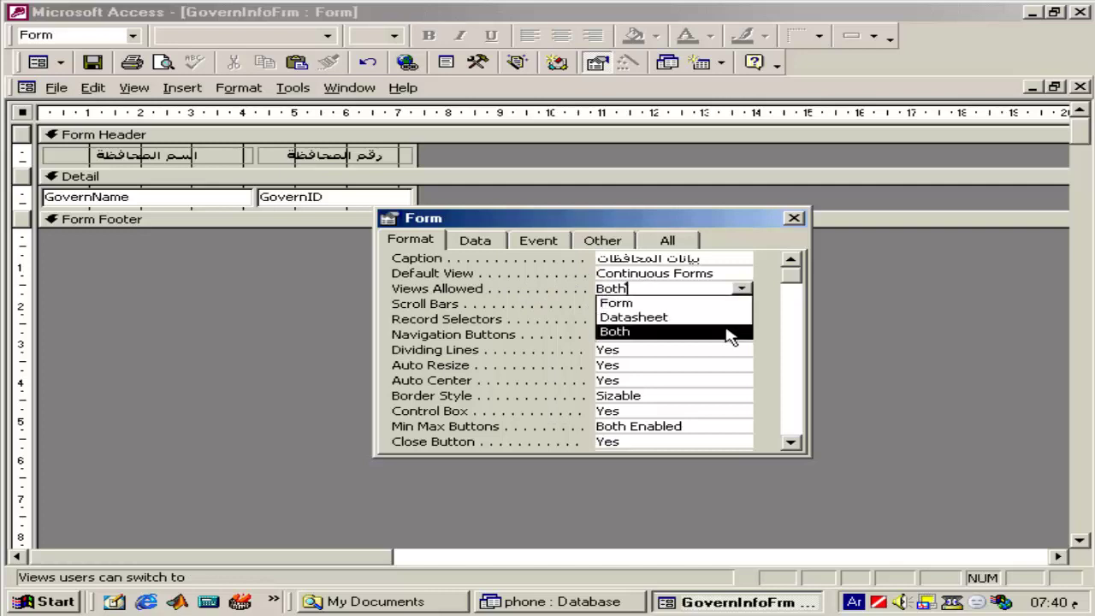
pyautogui.click(729, 333)
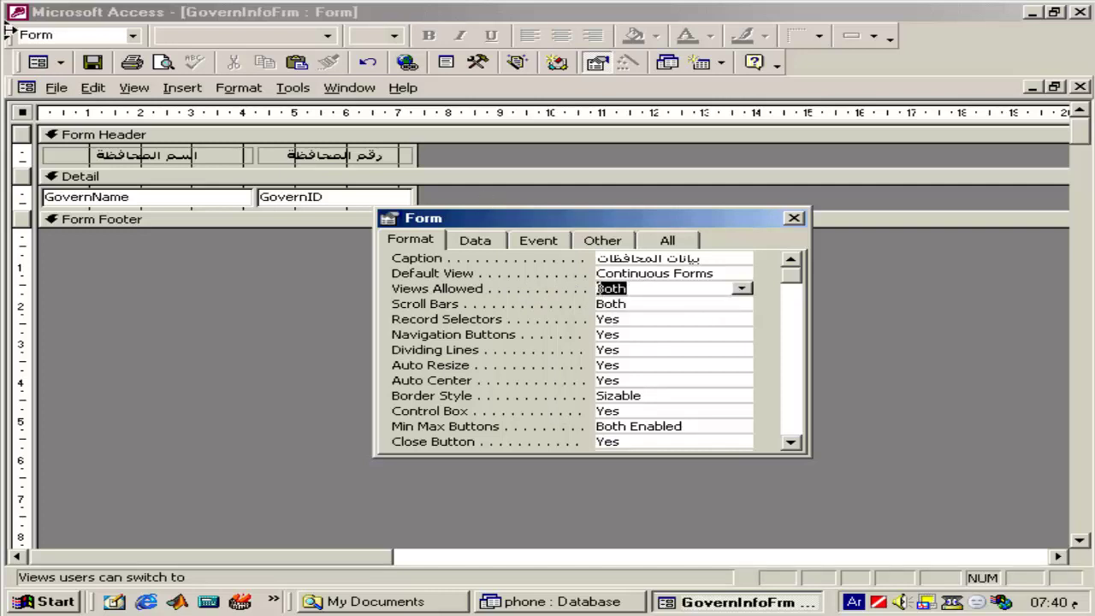
# Close the property sheet and display all five governorate records in Form View
pyautogui.click(61, 62)
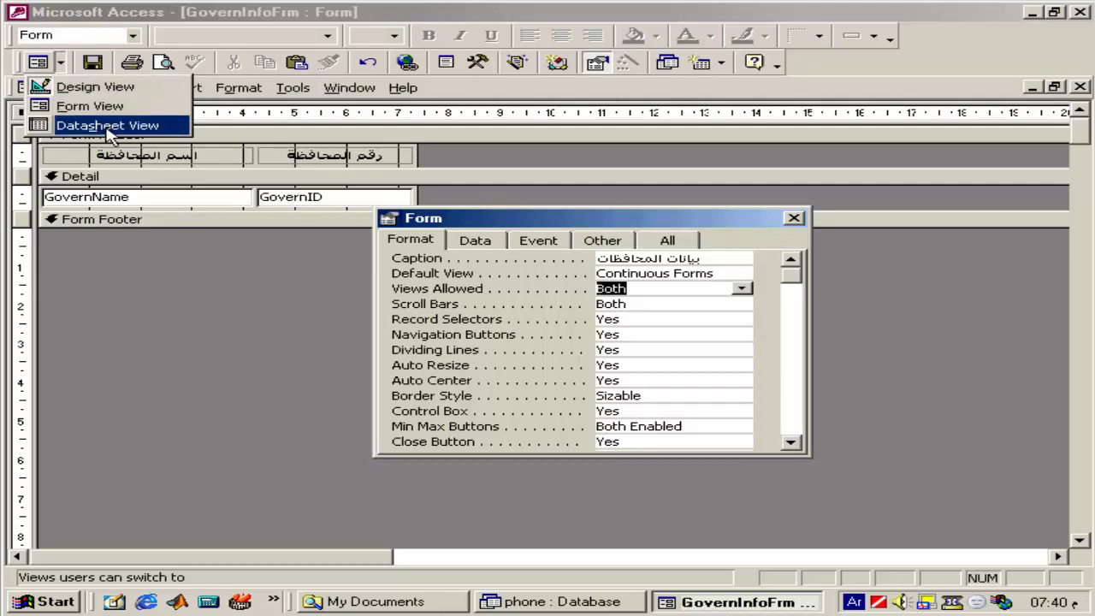
pyautogui.click(224, 336)
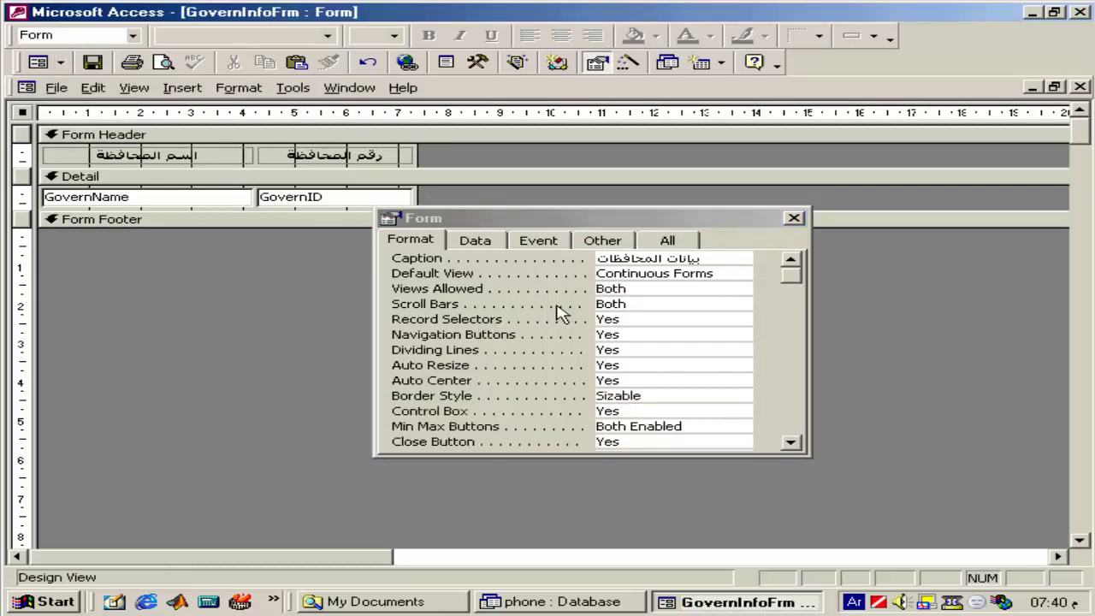
pyautogui.click(462, 306)
pyautogui.click(579, 308)
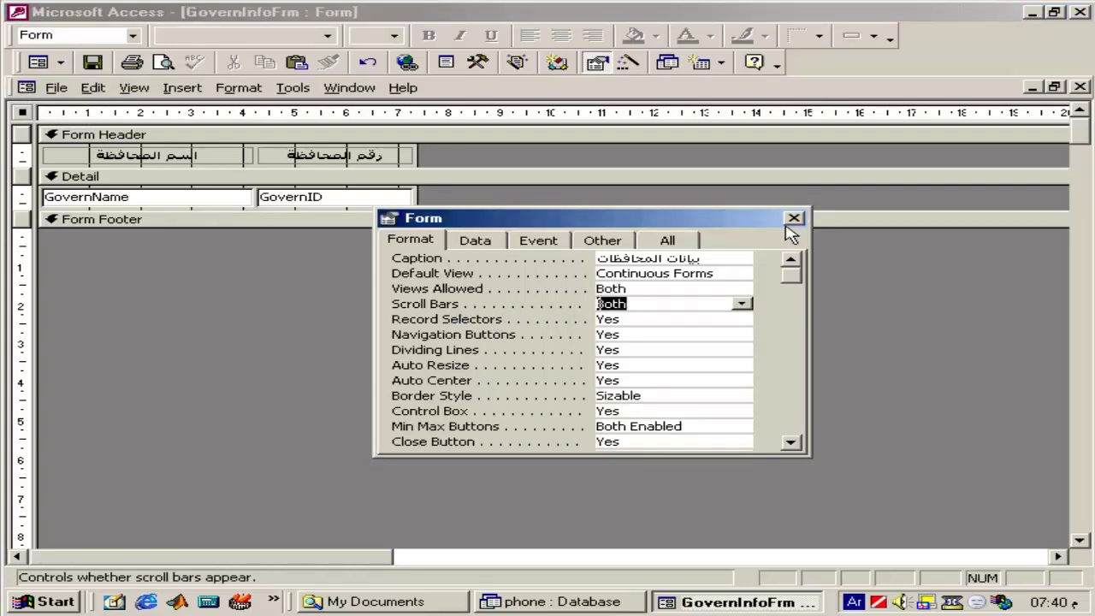
pyautogui.click(794, 218)
pyautogui.click(37, 62)
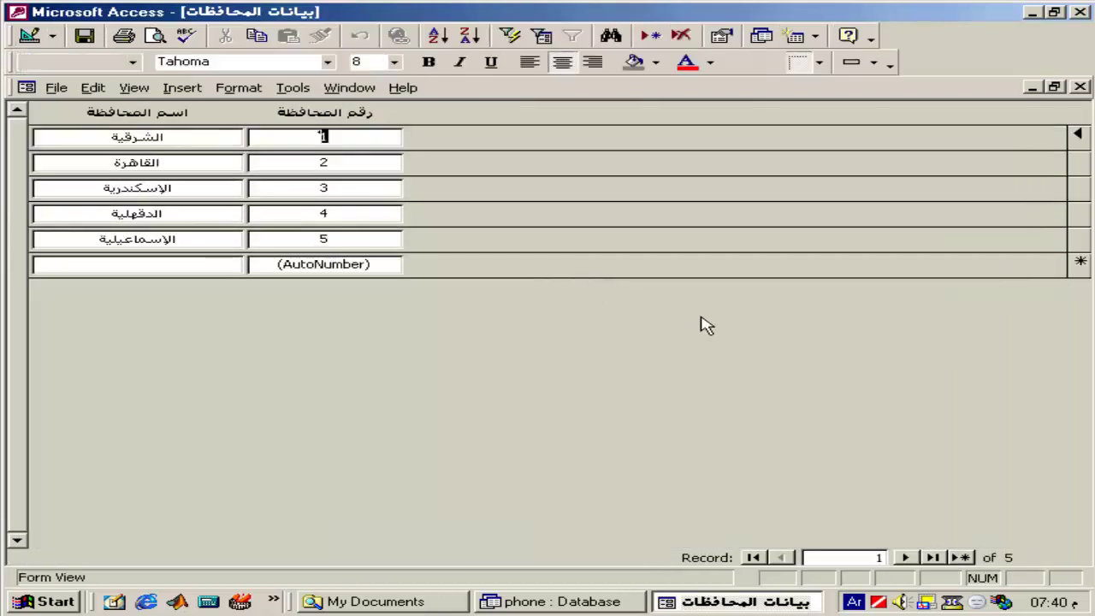
# Restore the form into a floating window and shrink its width and height
pyautogui.click(1054, 87)
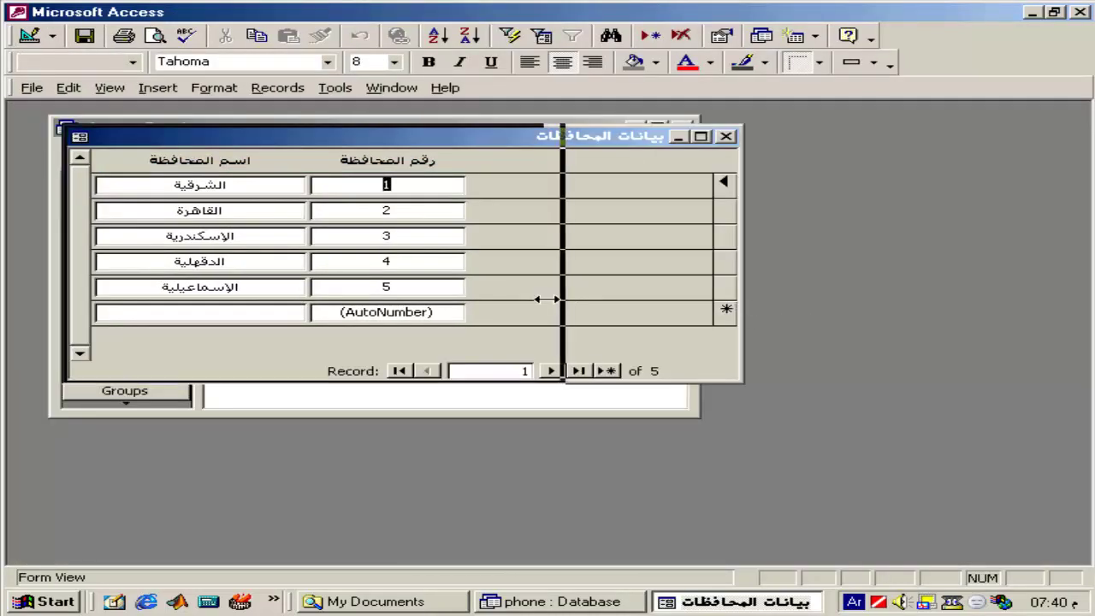
pyautogui.moveTo(738, 308)
pyautogui.mouseDown()
pyautogui.moveTo(351, 295)
pyautogui.moveTo(281, 313)
pyautogui.moveTo(477, 306)
pyautogui.moveTo(419, 308)
pyautogui.mouseUp()
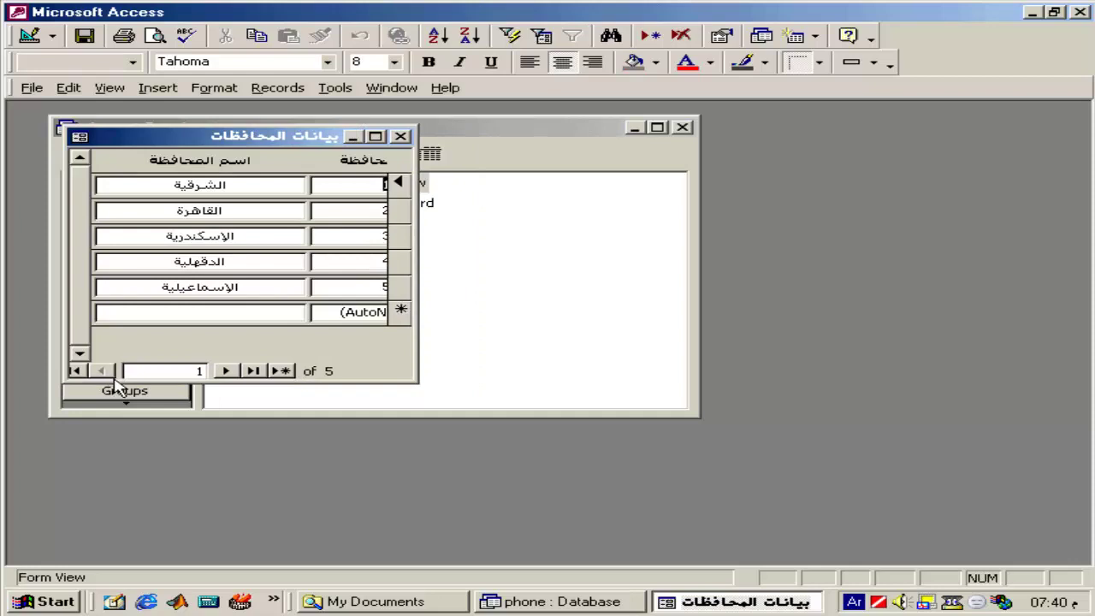
pyautogui.moveTo(117, 382); pyautogui.dragTo(117, 351)
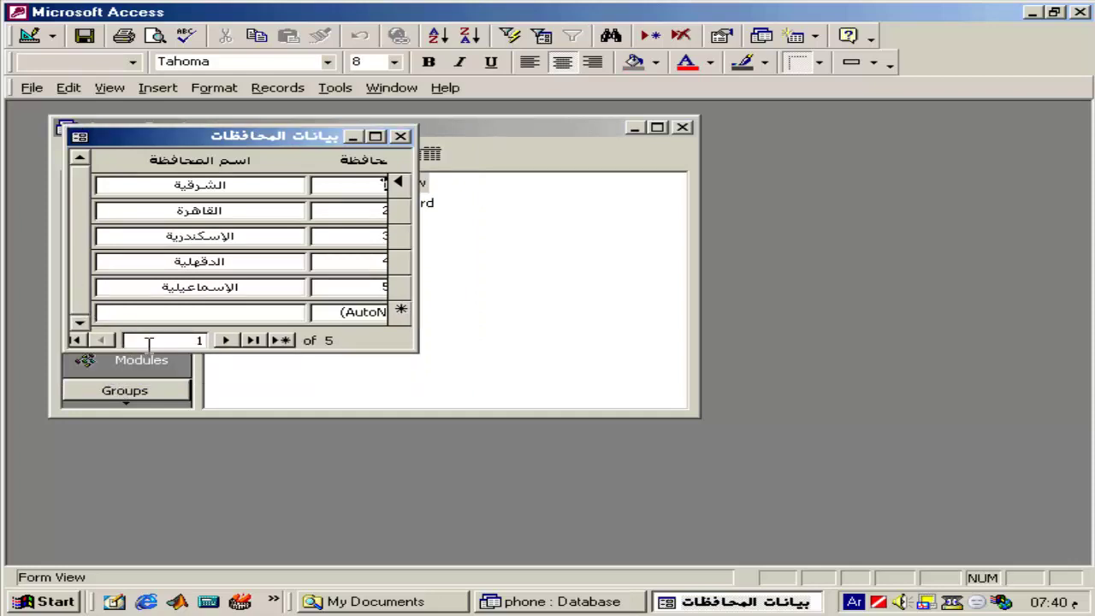
pyautogui.moveTo(149, 350); pyautogui.dragTo(147, 282)
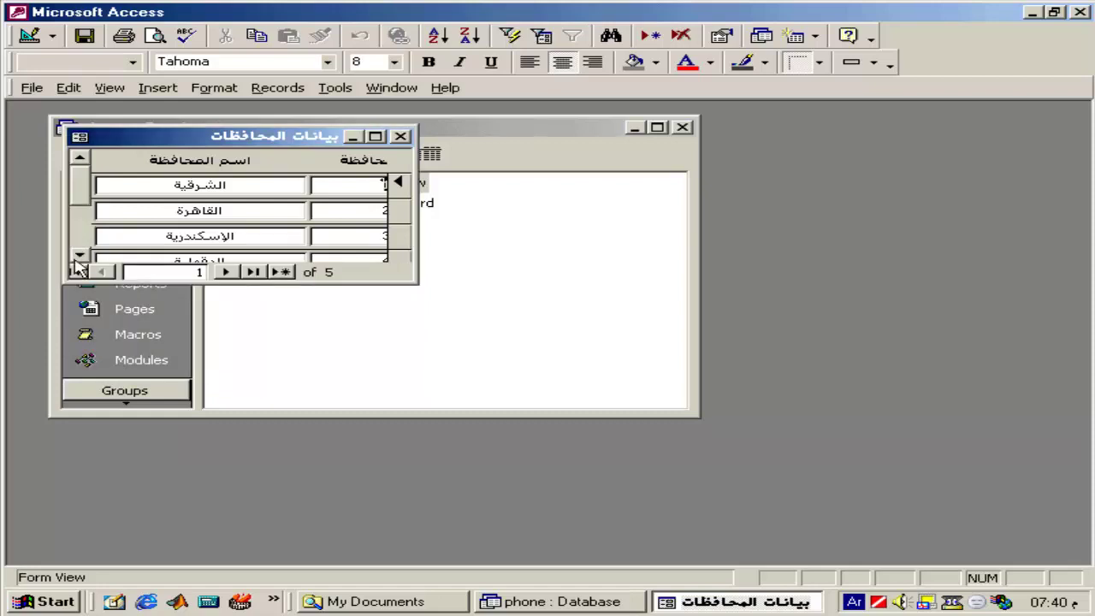
pyautogui.click(79, 254)
pyautogui.click(79, 239)
# Resize the window to show all five records plus the new-record row, then return to Design View
pyautogui.click(80, 158)
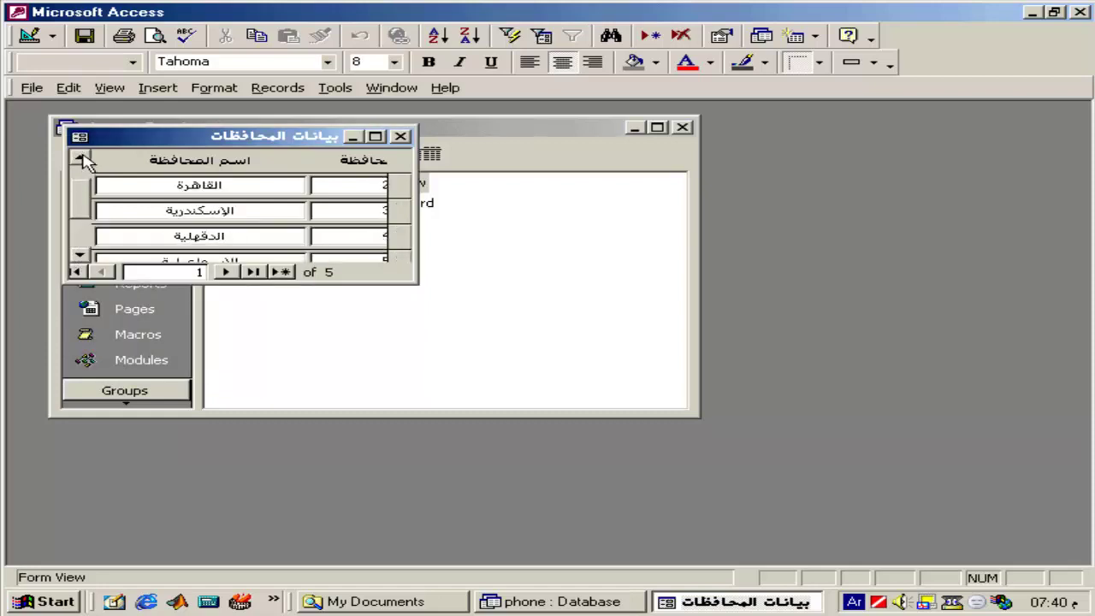
pyautogui.click(80, 158)
pyautogui.moveTo(415, 203); pyautogui.dragTo(211, 209)
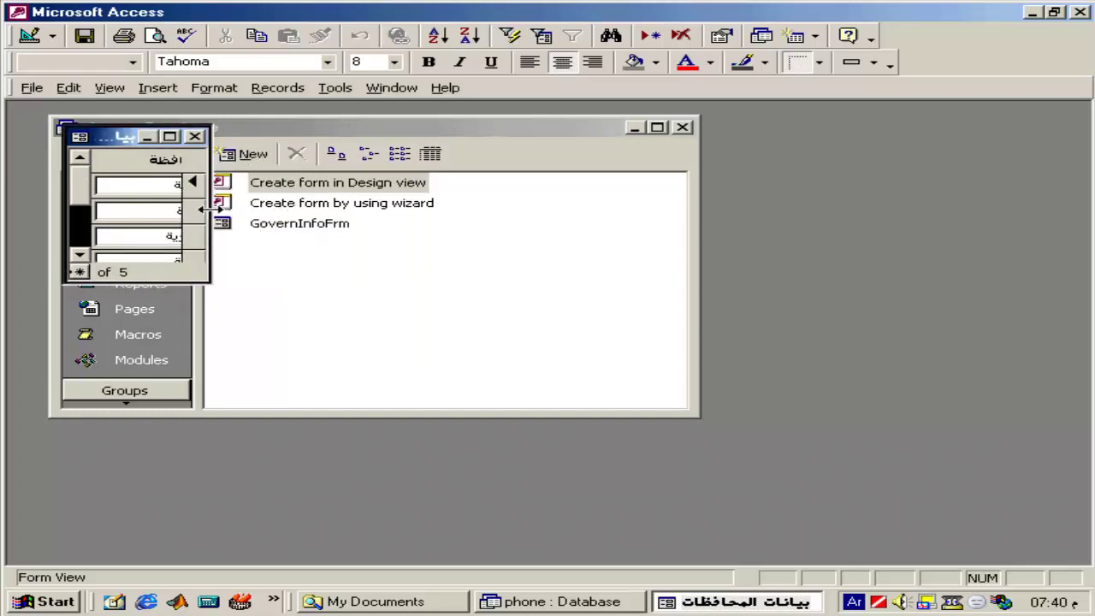
pyautogui.moveTo(212, 209); pyautogui.dragTo(618, 217)
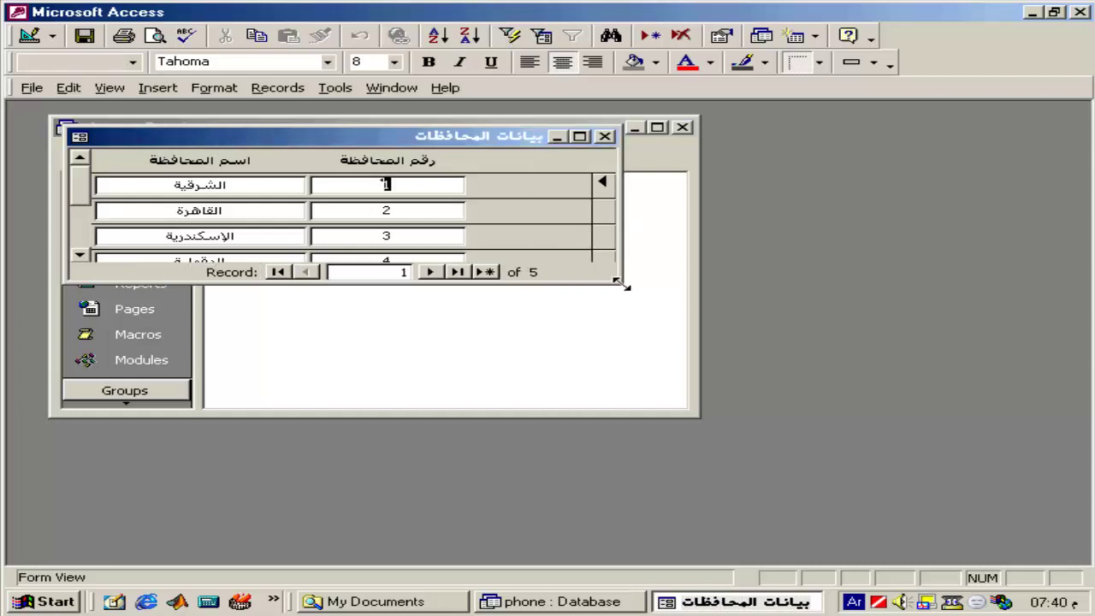
pyautogui.moveTo(625, 286)
pyautogui.mouseDown()
pyautogui.moveTo(758, 391)
pyautogui.moveTo(786, 443)
pyautogui.mouseUp()
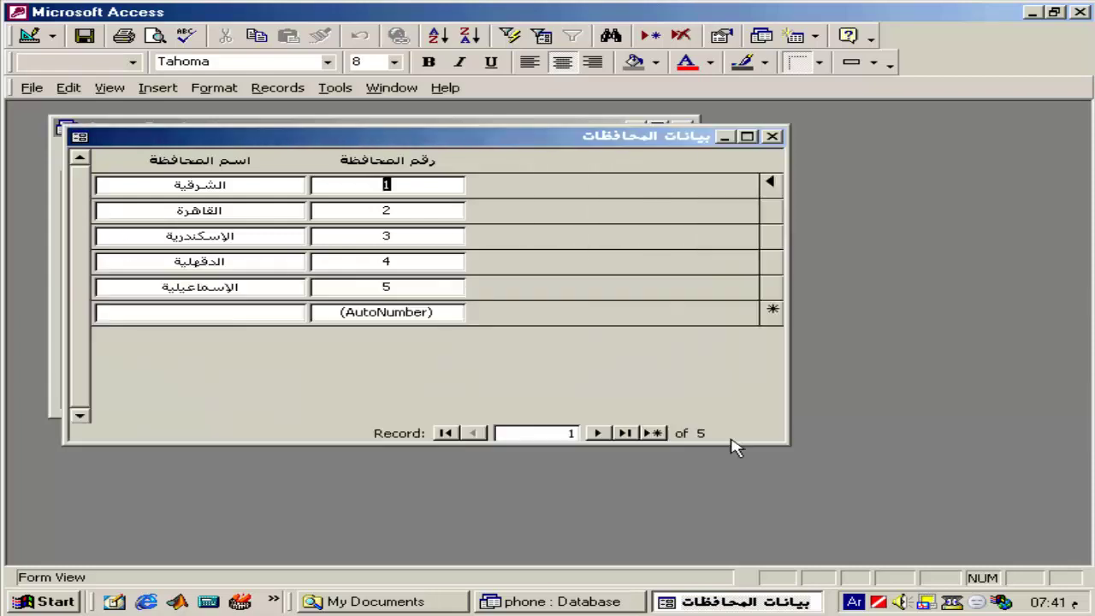
pyautogui.click(29, 35)
# Check the form's Scroll Bars property and leave it at Both, then preview the form and return to Design View
pyautogui.rightClick(347, 362)
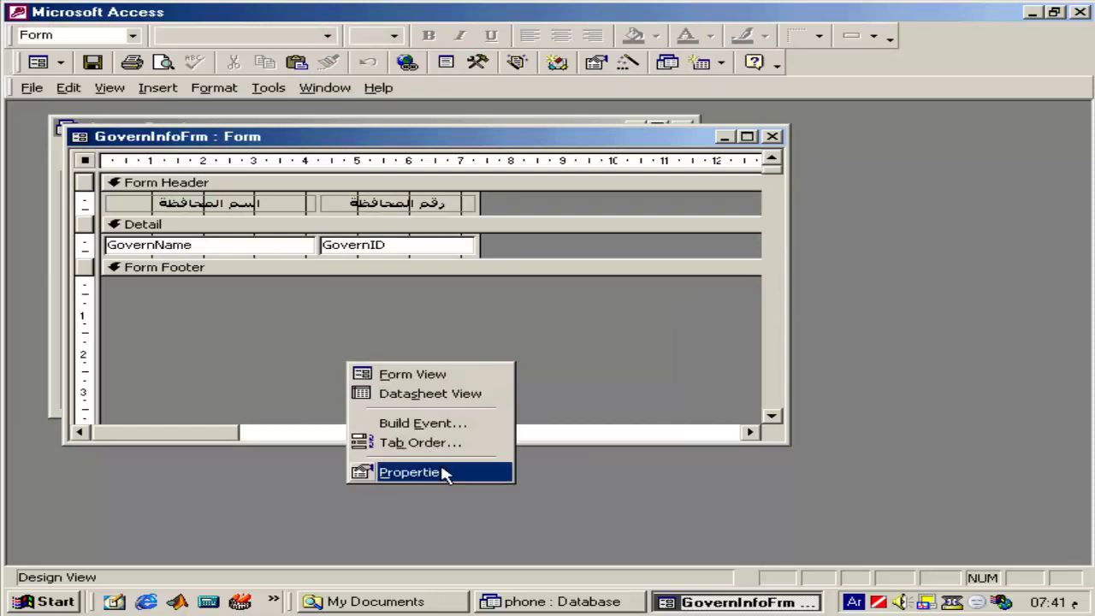
pyautogui.click(445, 471)
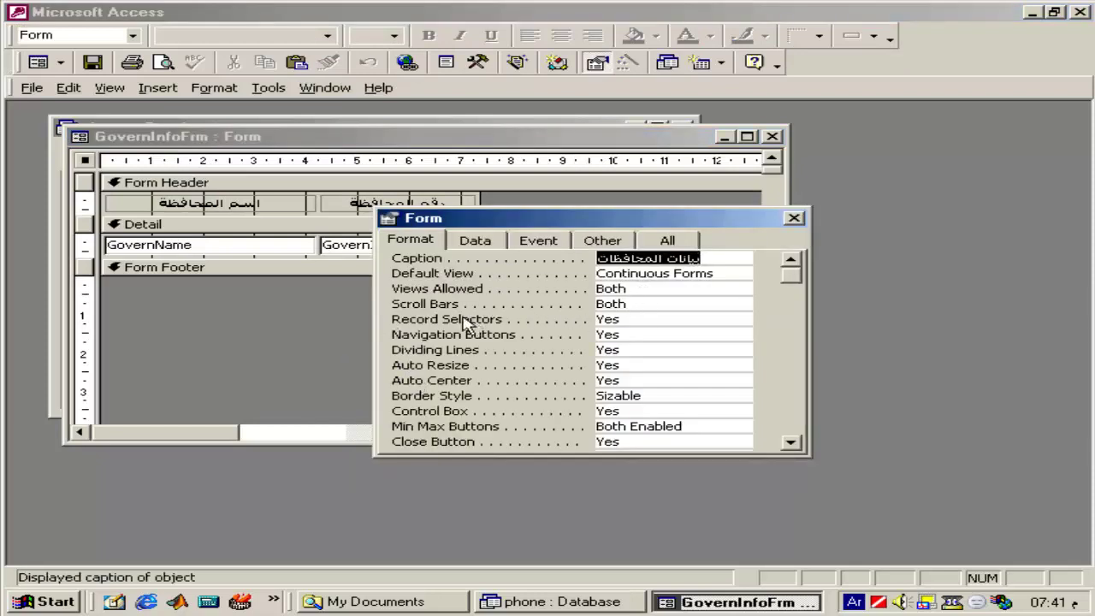
pyautogui.click(655, 304)
pyautogui.click(741, 303)
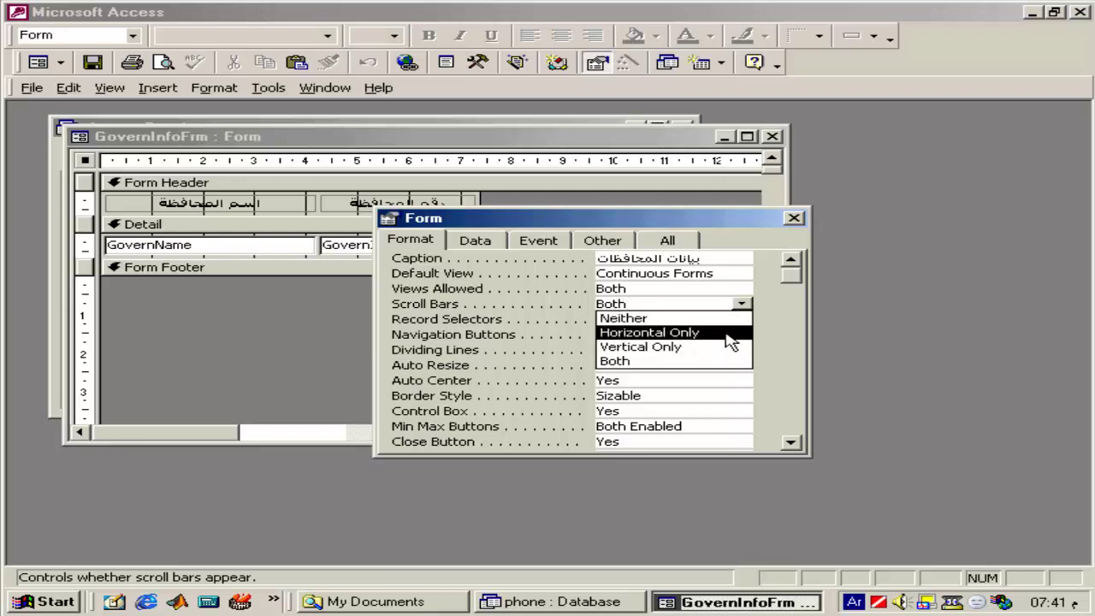
pyautogui.click(785, 308)
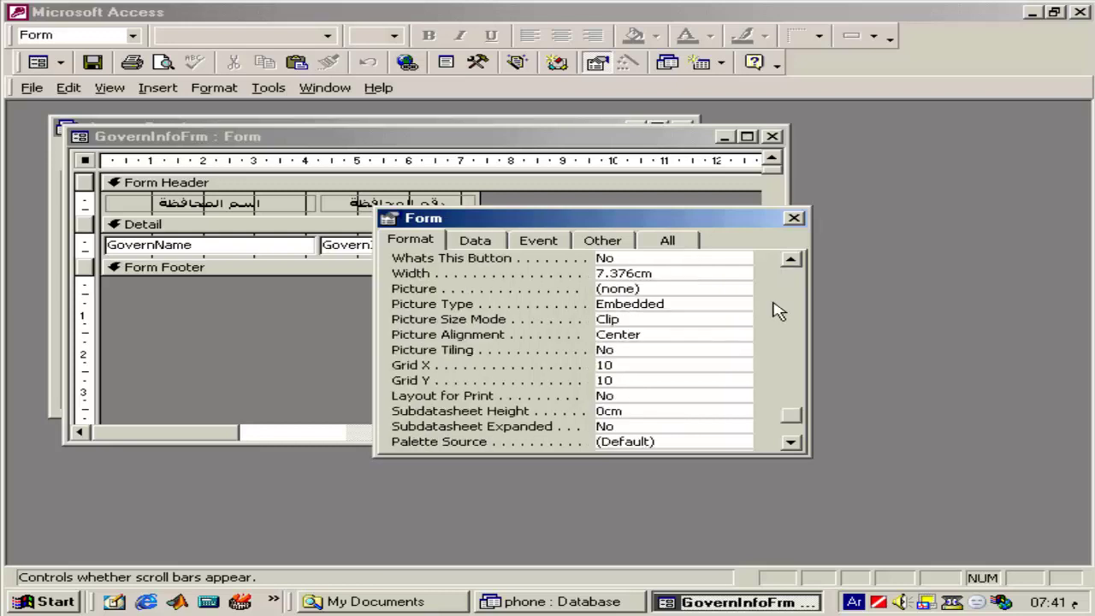
pyautogui.click(787, 289)
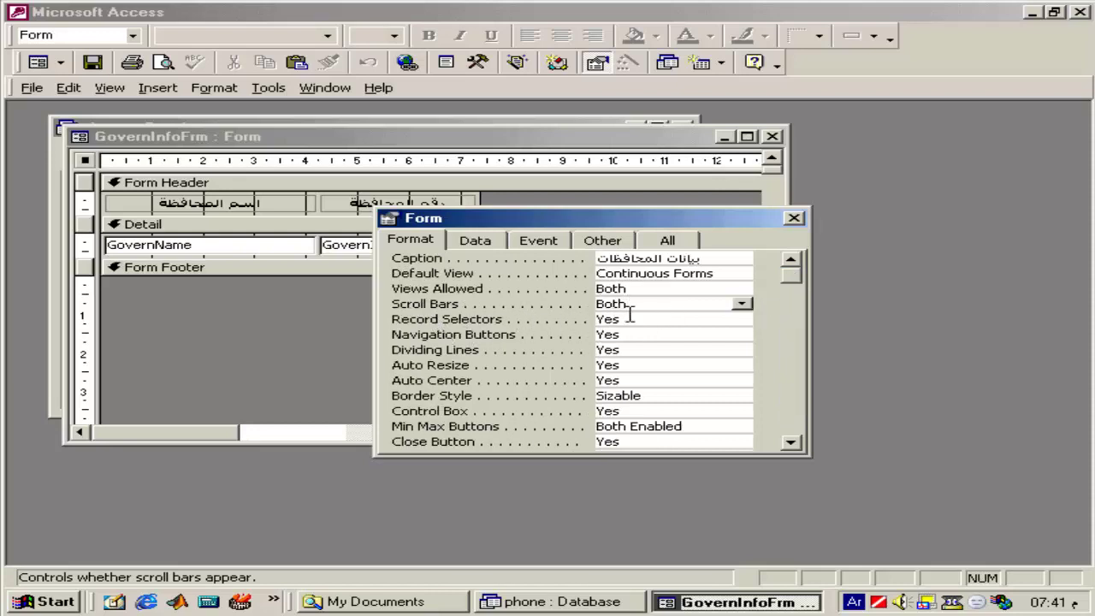
pyautogui.click(793, 218)
pyautogui.click(34, 61)
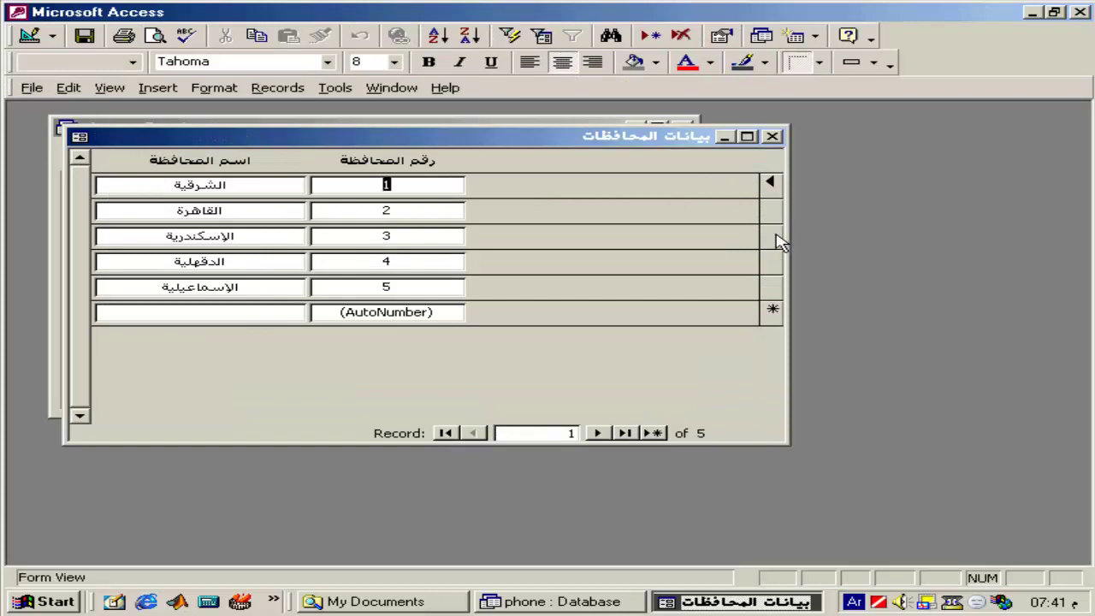
pyautogui.click(30, 35)
# Set the form's Record Selectors property to No and preview the result
pyautogui.rightClick(205, 345)
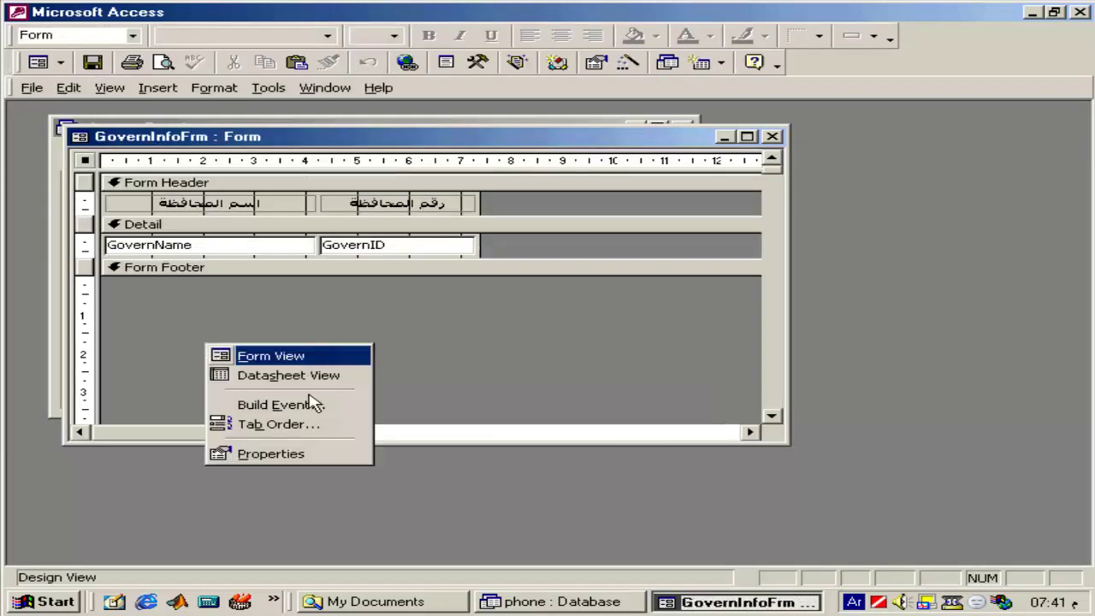
pyautogui.click(322, 463)
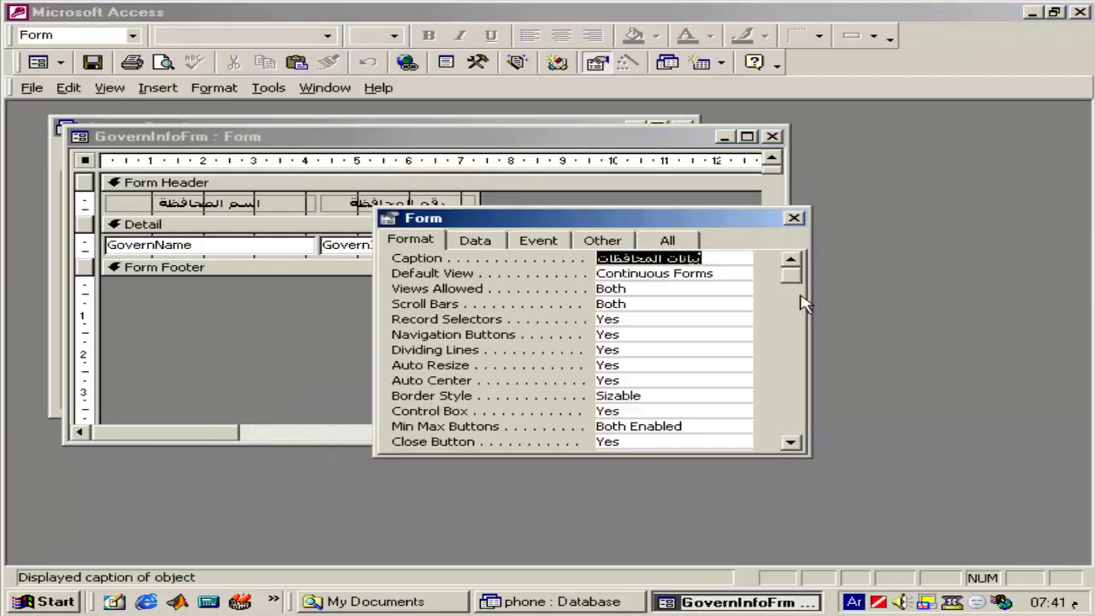
pyautogui.click(635, 320)
pyautogui.doubleClick(635, 320)
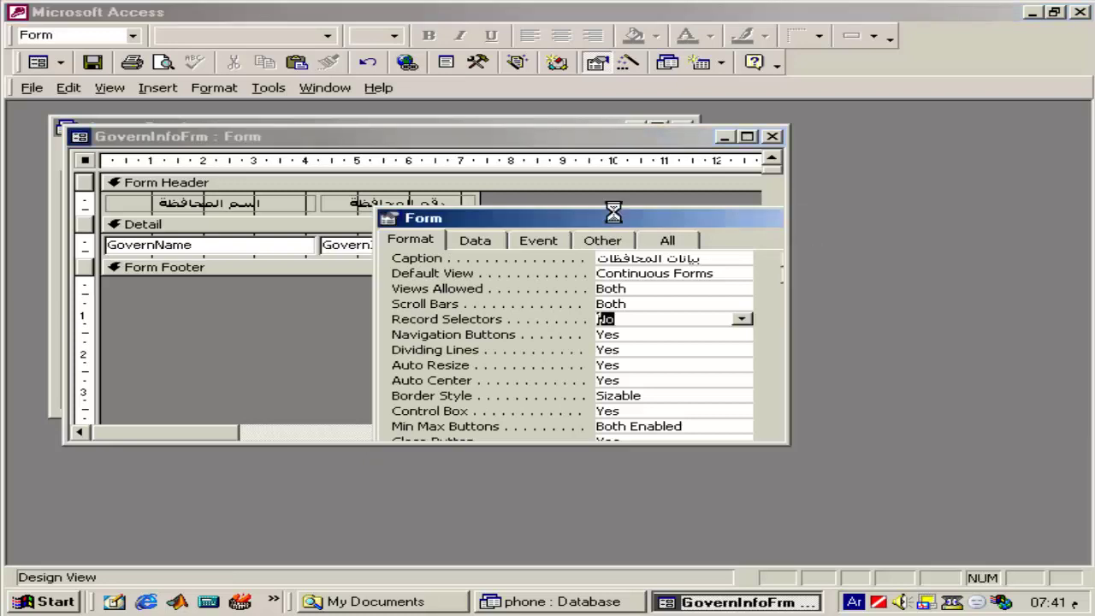
pyautogui.click(794, 219)
pyautogui.click(37, 62)
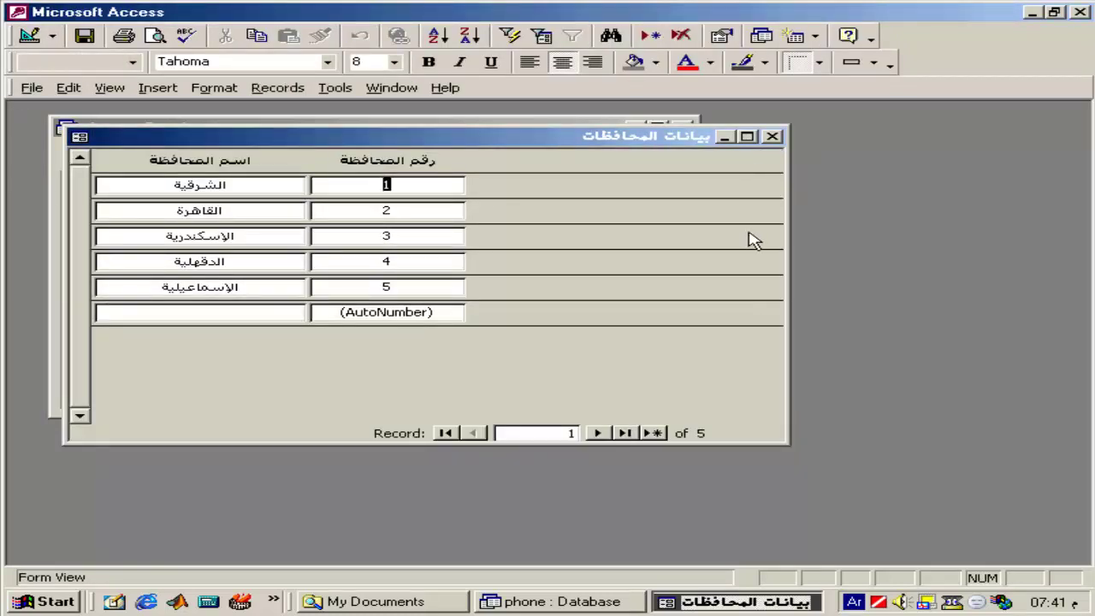
pyautogui.click(30, 35)
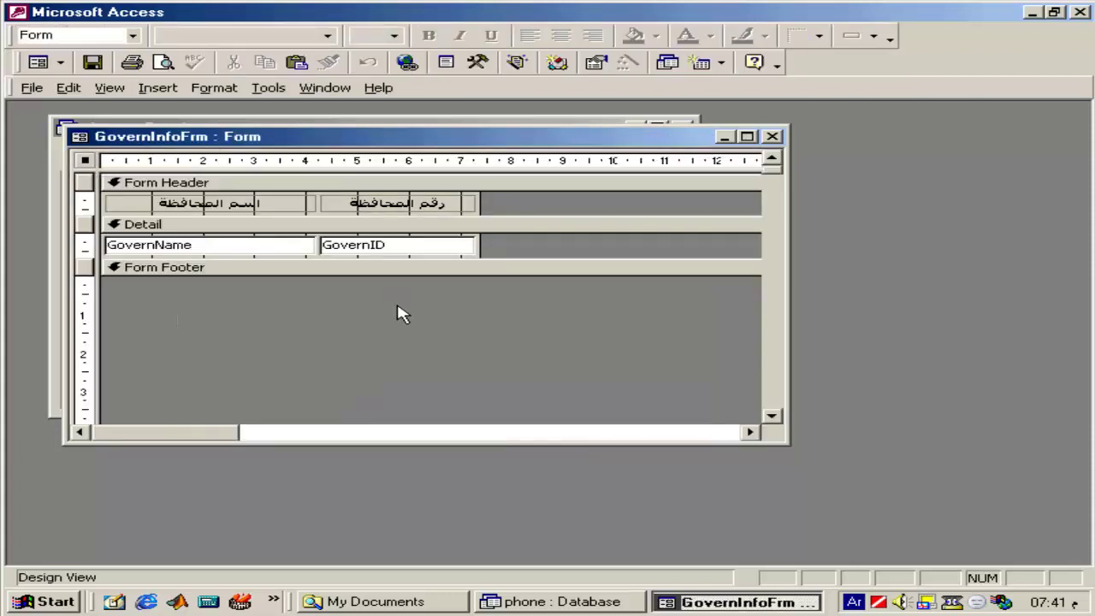
# Preview the form without record selectors, stepping forward to the new record and back
pyautogui.rightClick(437, 358)
pyautogui.click(512, 466)
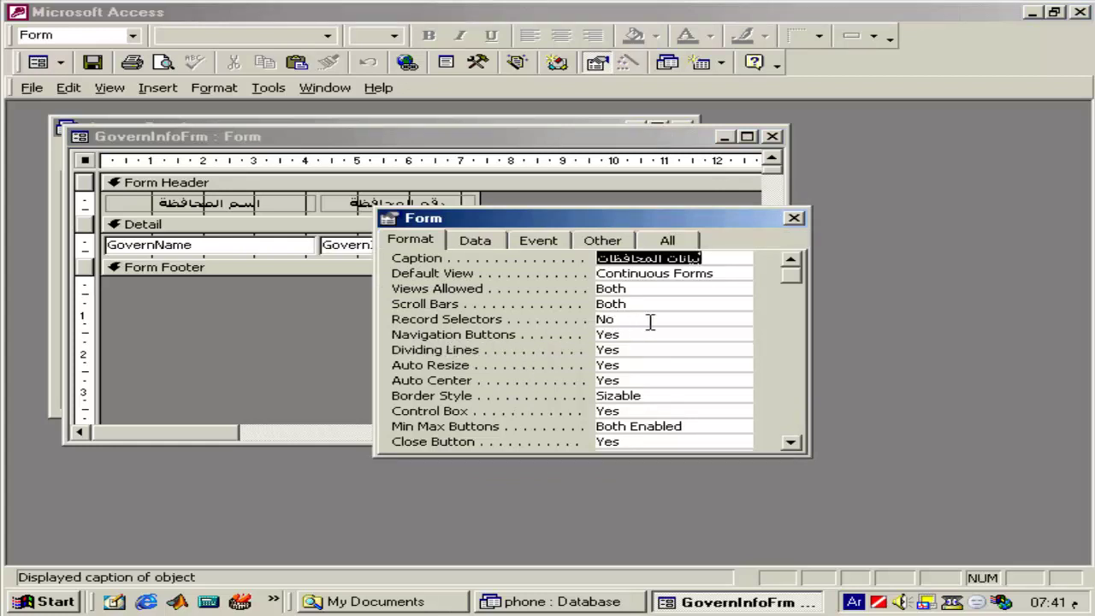
pyautogui.click(794, 218)
pyautogui.click(37, 62)
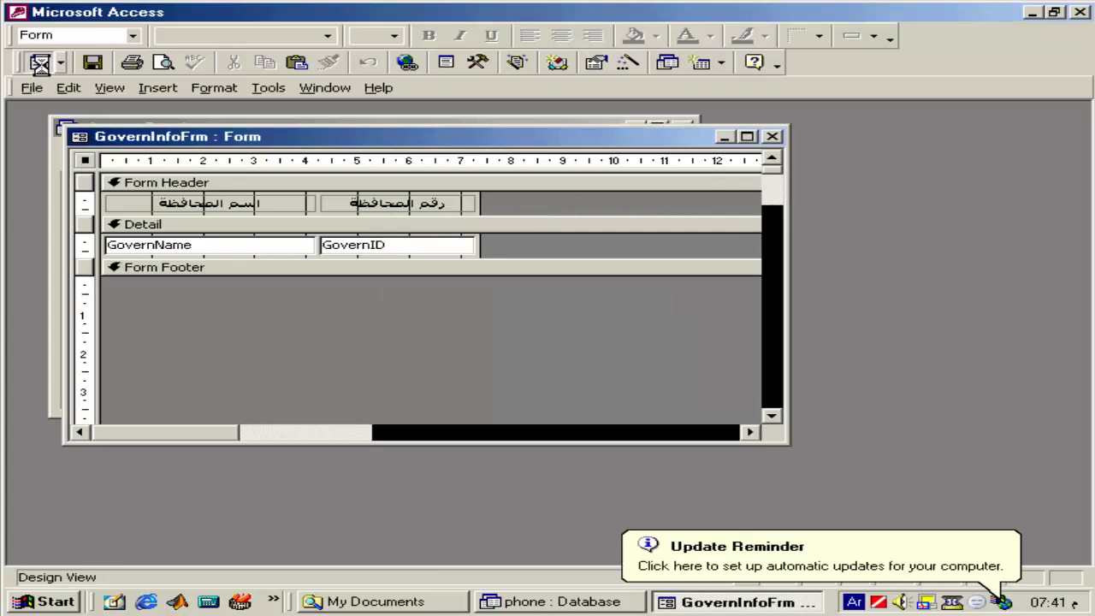
pyautogui.click(597, 434)
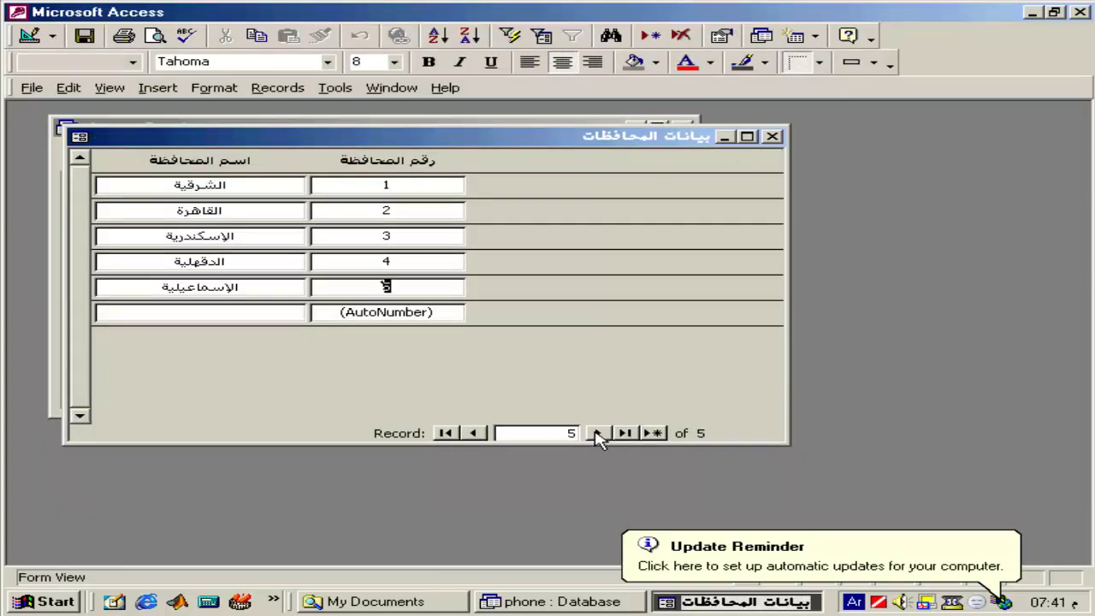
pyautogui.click(597, 434)
pyautogui.click(473, 433)
pyautogui.click(472, 434)
pyautogui.click(472, 434)
pyautogui.click(472, 434)
# Set Navigation Buttons to No and check the form without its navigation bar, tabbing between records
pyautogui.click(30, 35)
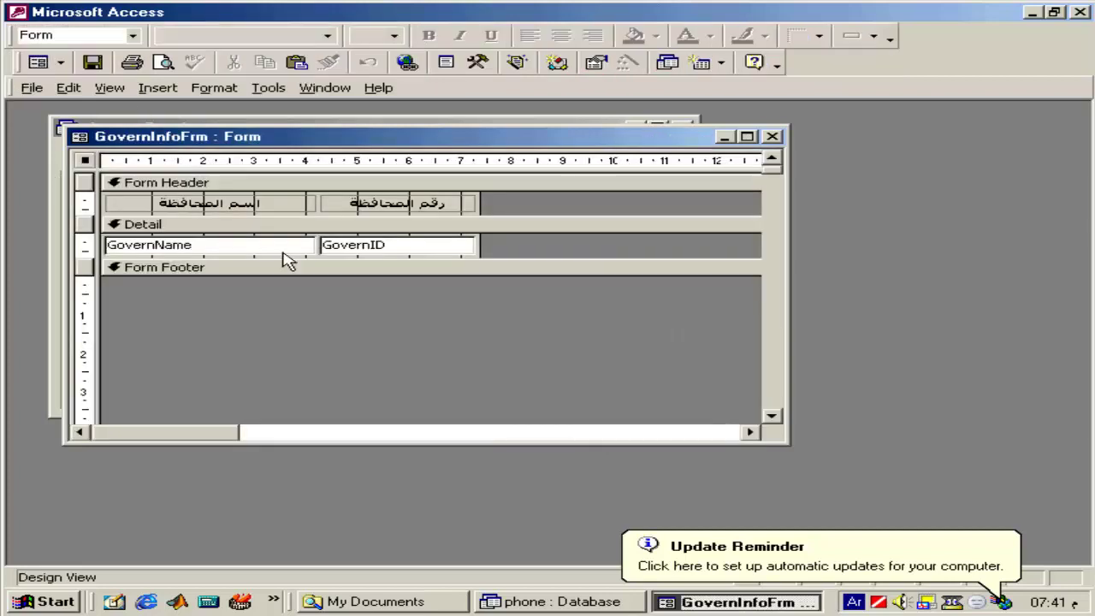
pyautogui.rightClick(282, 330)
pyautogui.click(368, 442)
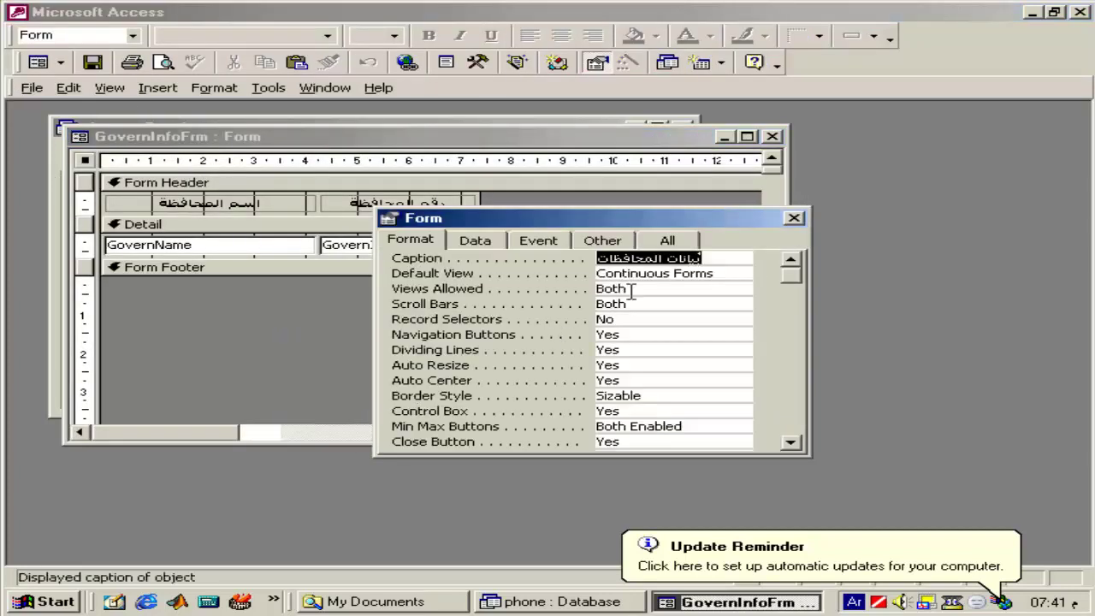
pyautogui.doubleClick(608, 334)
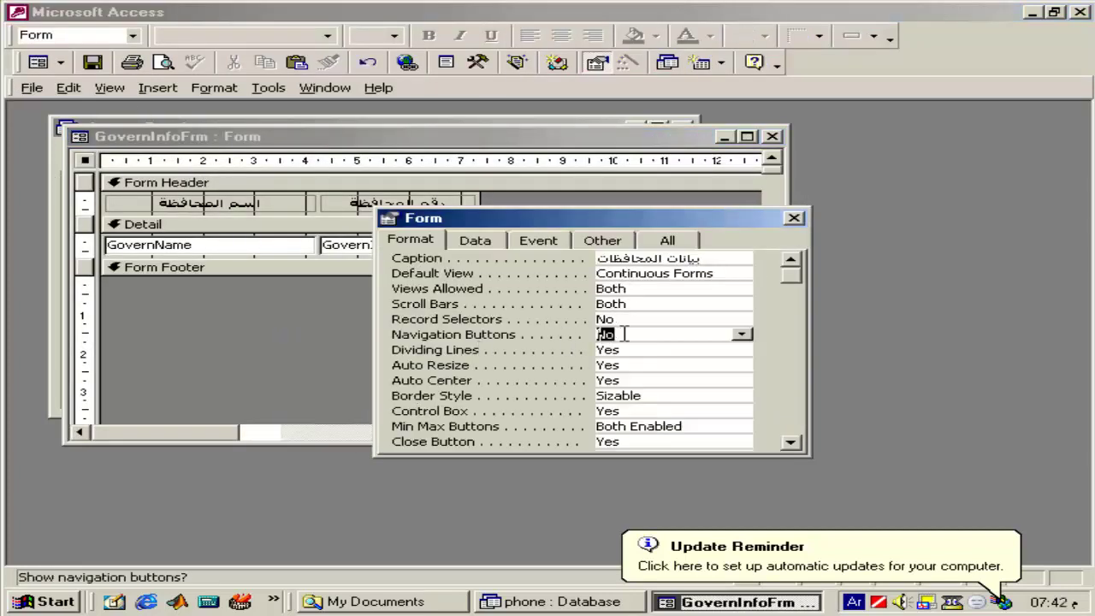
pyautogui.click(794, 218)
pyautogui.click(37, 62)
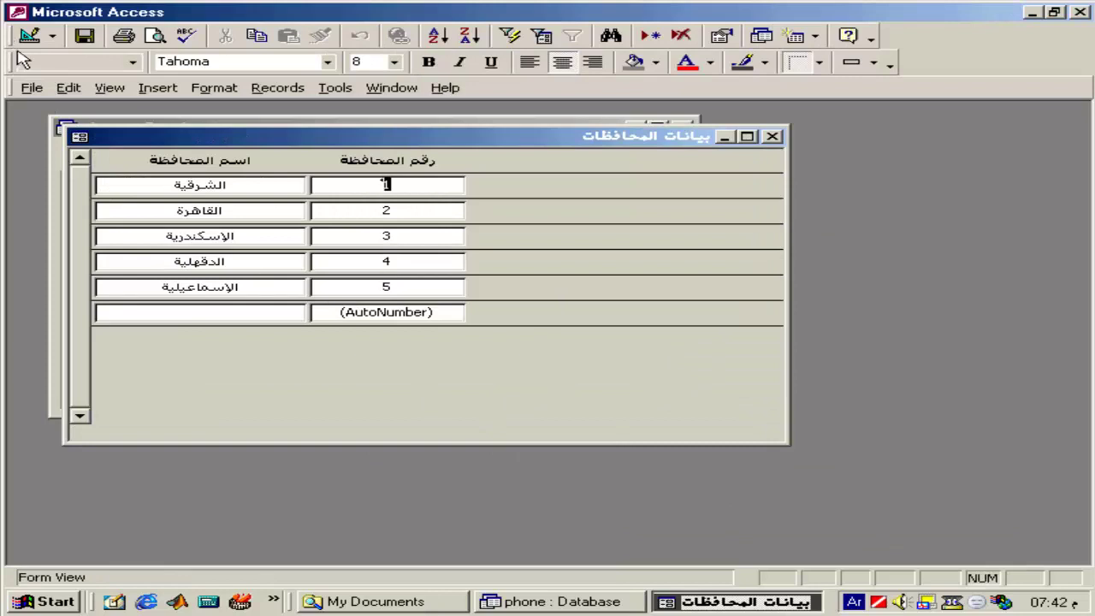
pyautogui.press('Tab')
pyautogui.press('Tab')
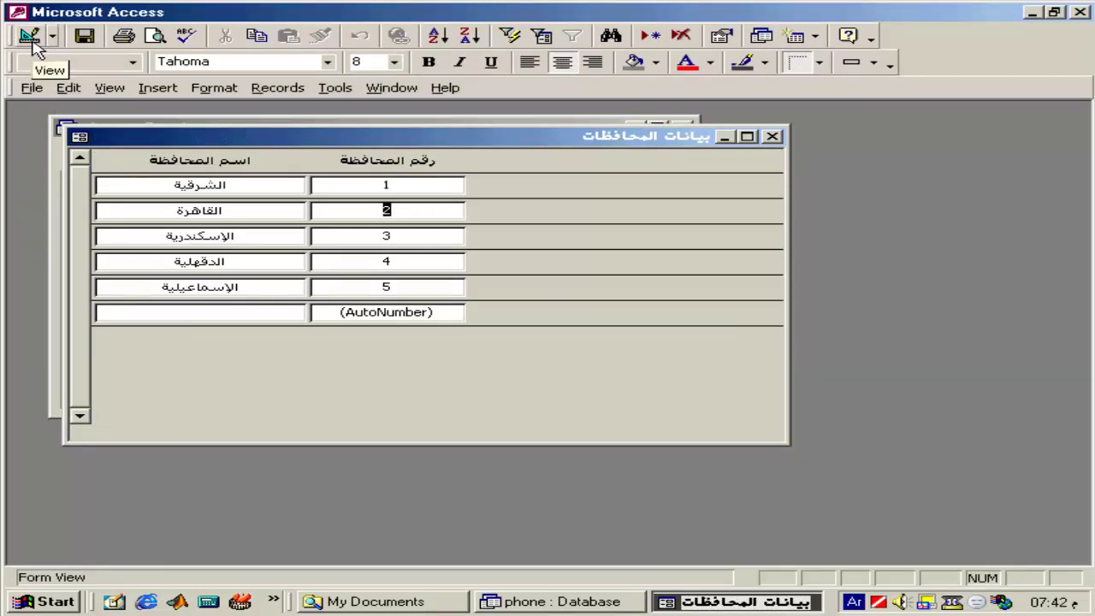
pyautogui.press('Tab')
pyautogui.press('Tab')
pyautogui.press('Tab')
pyautogui.click(31, 37)
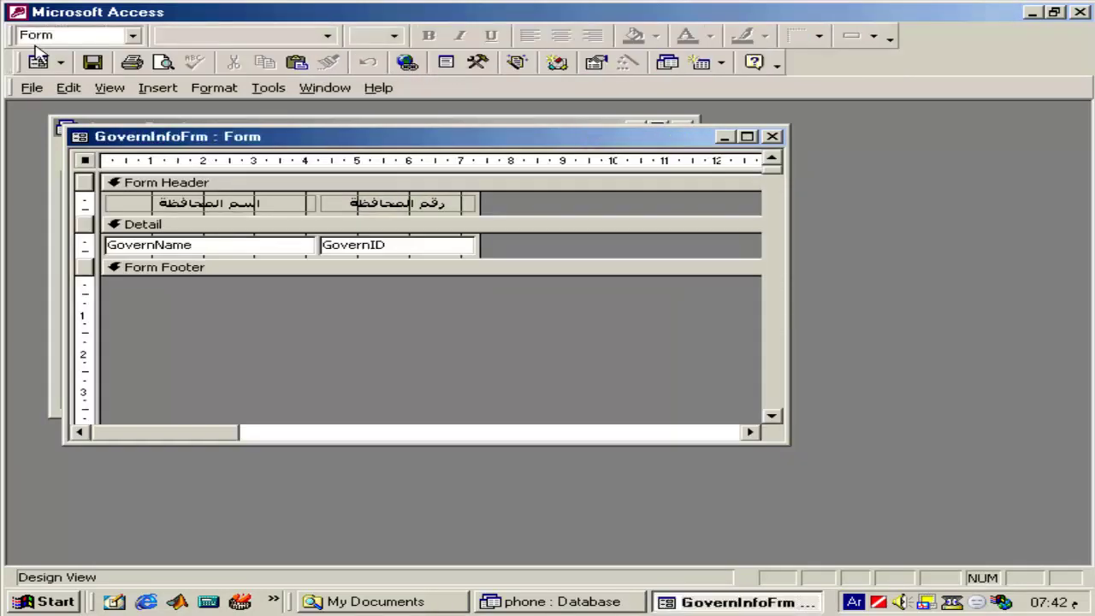
# Set Navigation Buttons back to Yes, then enlarge the previewed form window wider and taller
pyautogui.rightClick(357, 352)
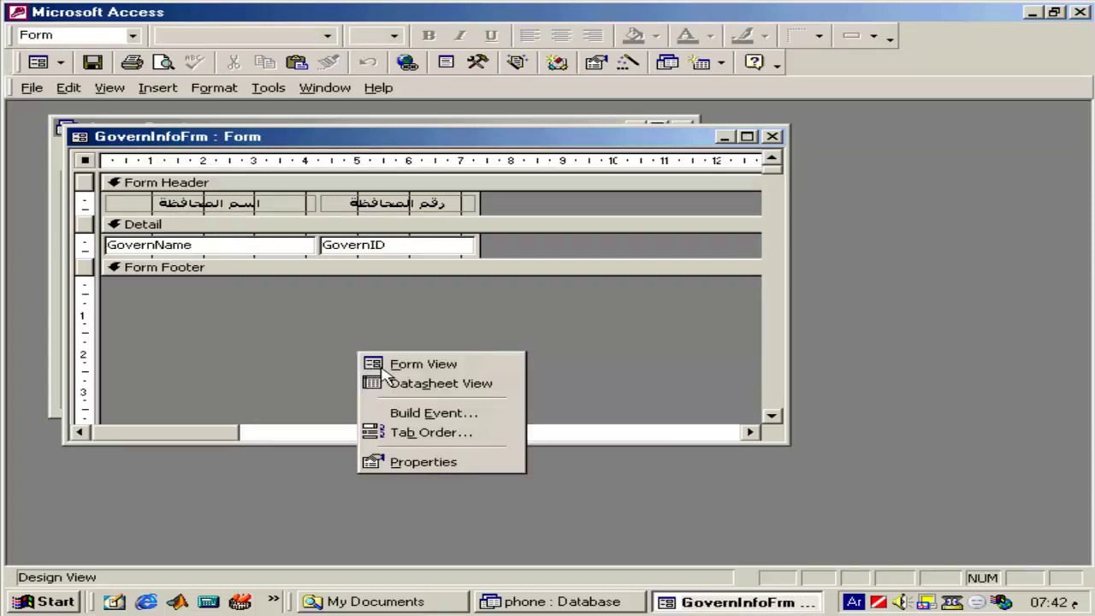
pyautogui.click(466, 466)
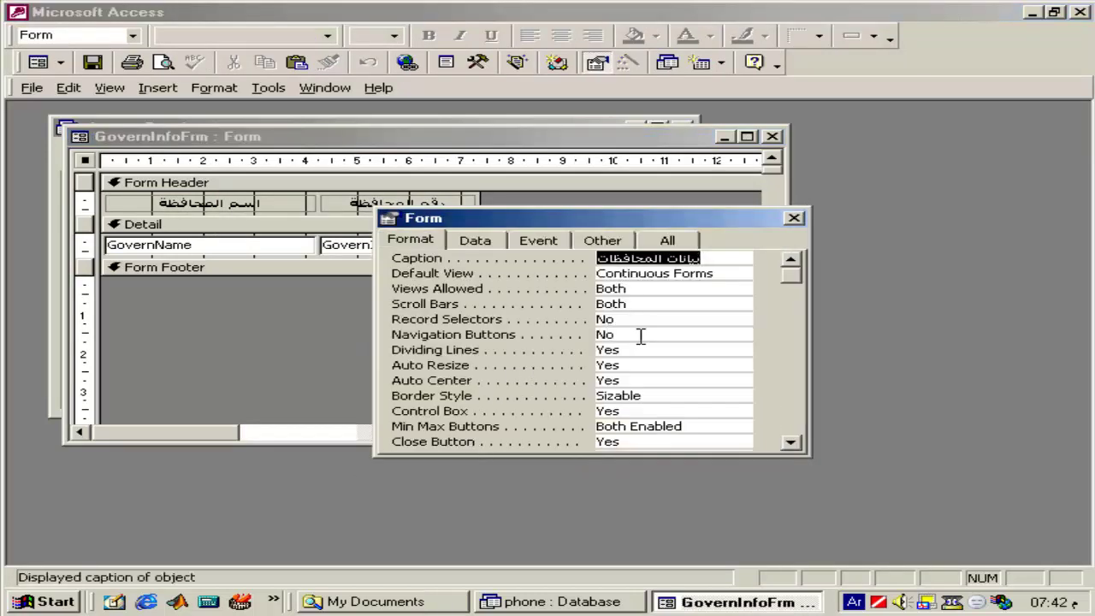
pyautogui.doubleClick(628, 334)
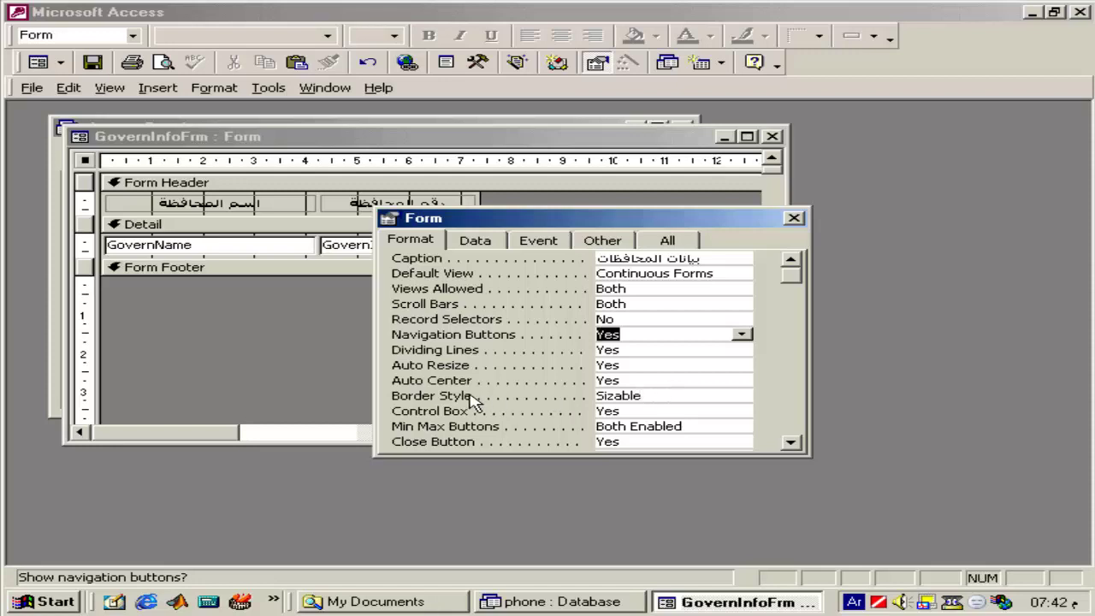
pyautogui.click(793, 217)
pyautogui.click(37, 62)
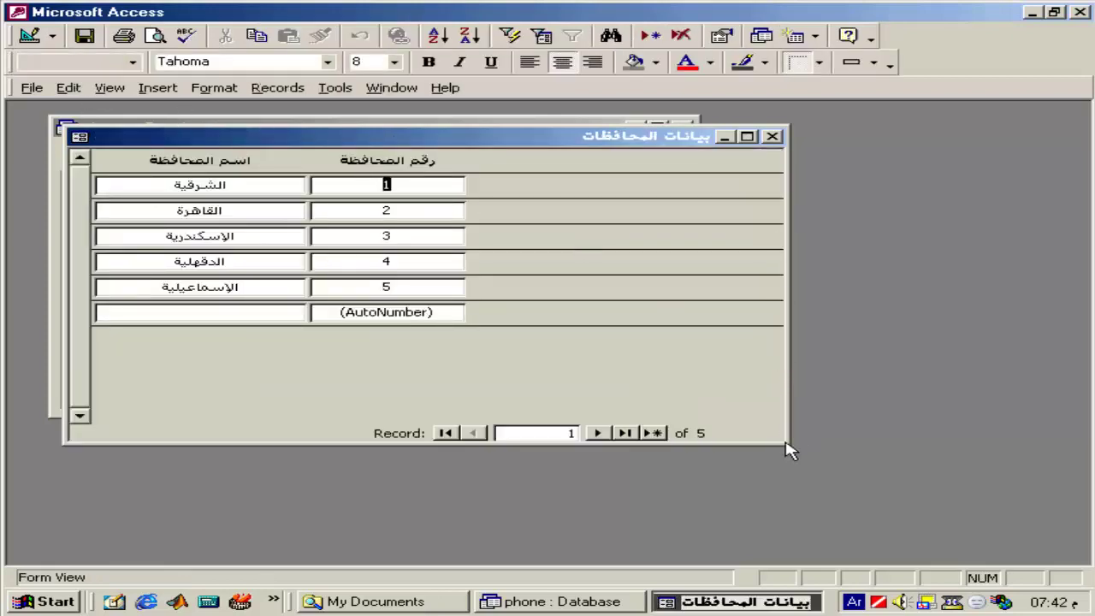
pyautogui.moveTo(788, 443); pyautogui.dragTo(823, 467)
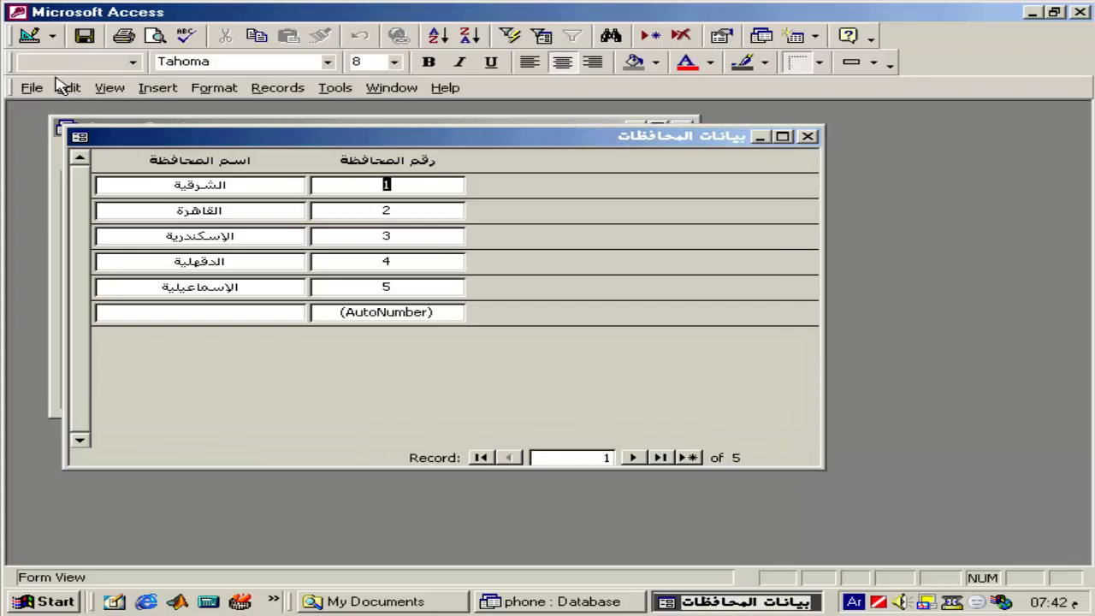
pyautogui.click(30, 35)
# Set the form's Border Style to Dialog and preview the window with only a close button
pyautogui.rightClick(391, 360)
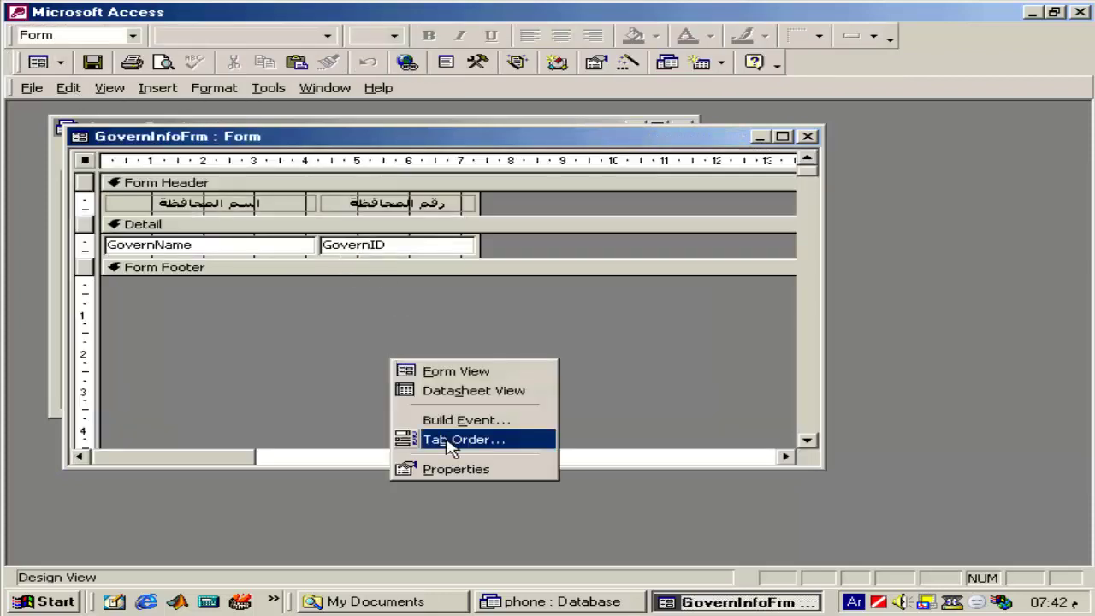
pyautogui.click(463, 476)
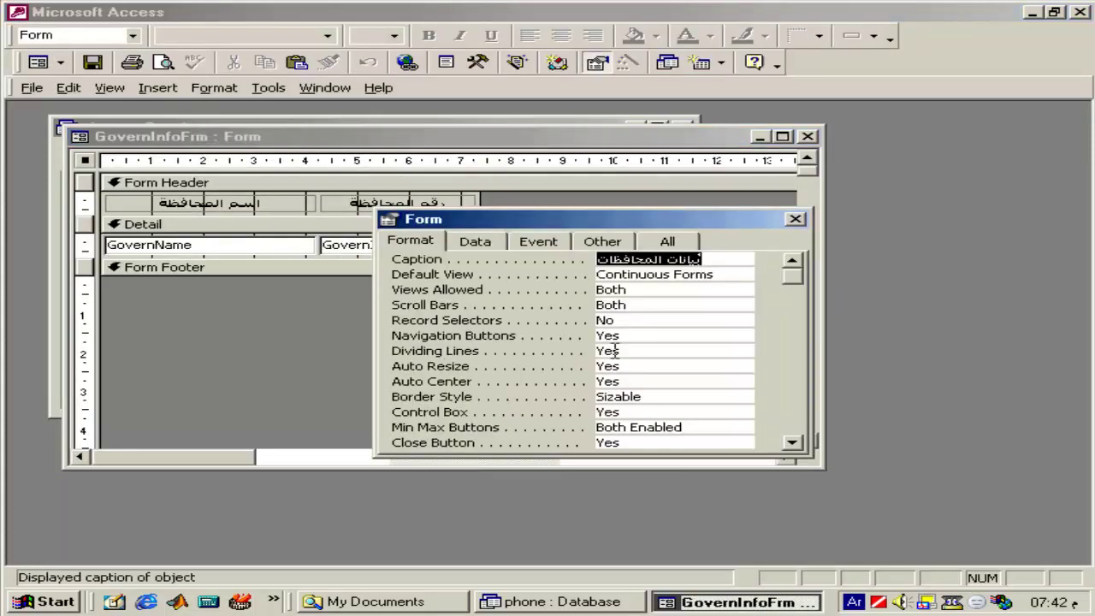
pyautogui.click(743, 398)
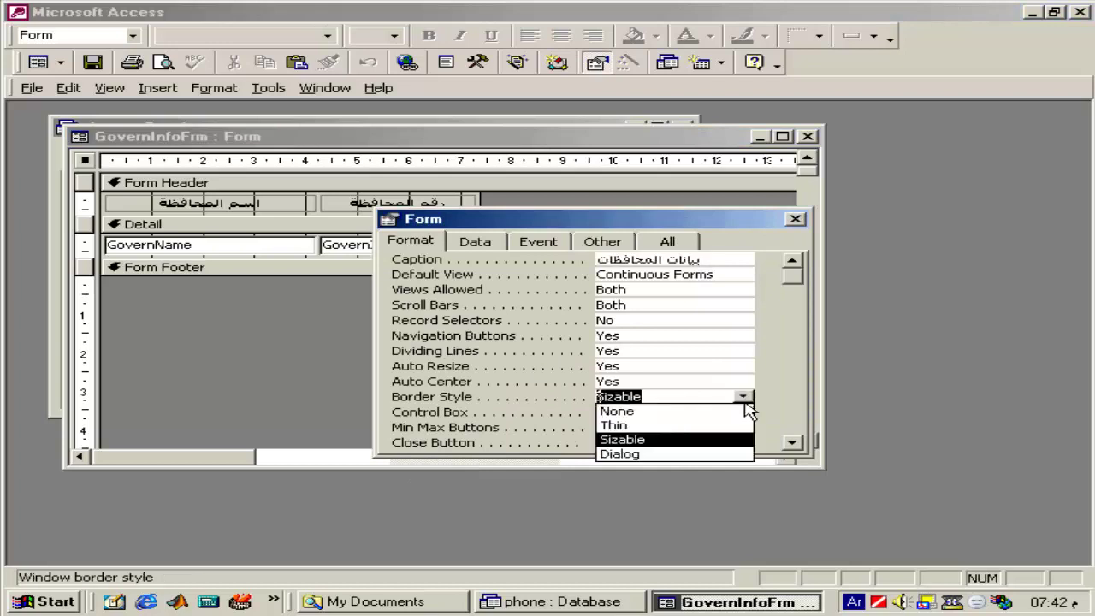
pyautogui.click(733, 454)
pyautogui.click(796, 219)
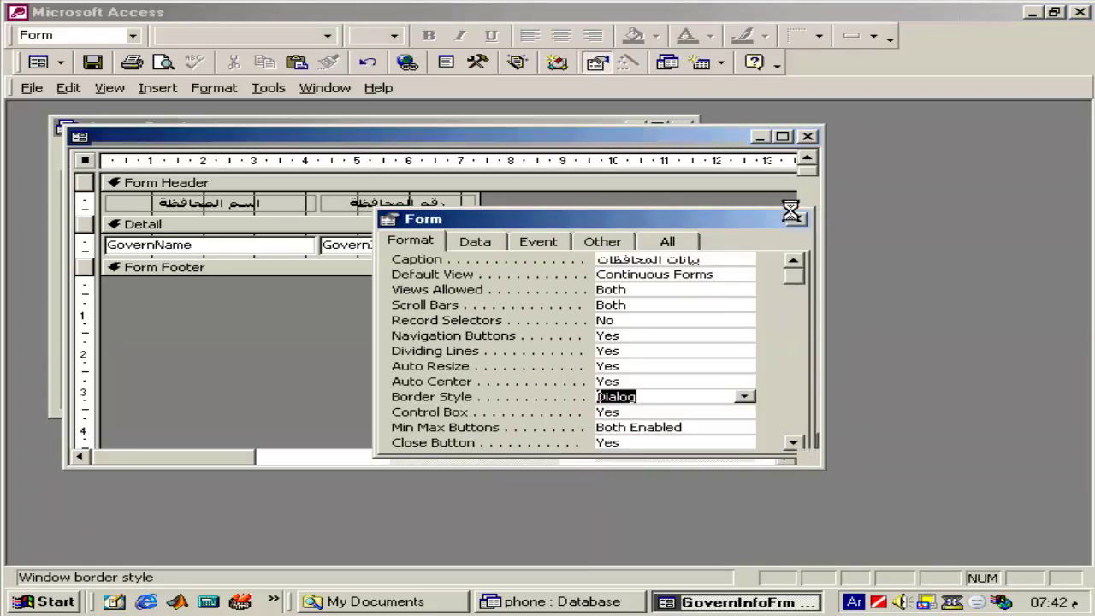
pyautogui.click(38, 63)
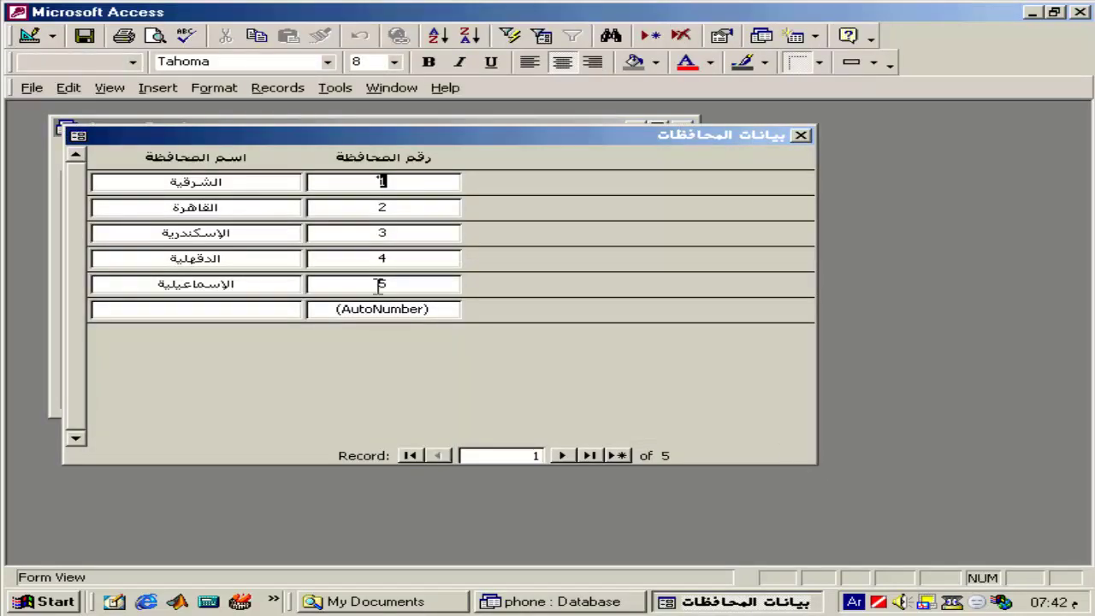
pyautogui.click(30, 38)
# Change the form's Border Style to Thin, preview it, and nudge its window down and right
pyautogui.rightClick(346, 290)
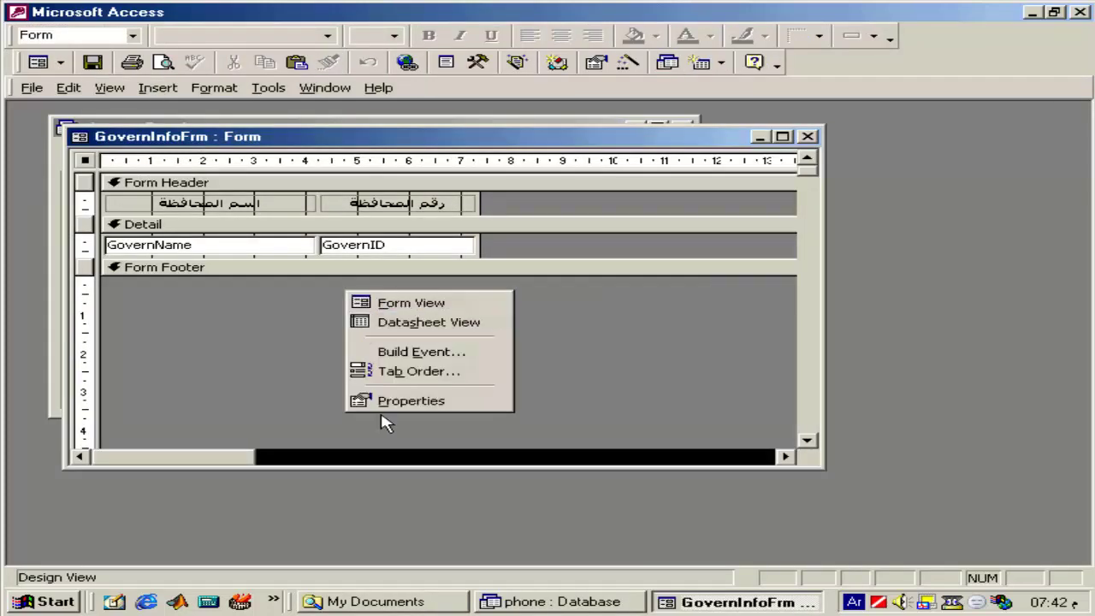
pyautogui.click(380, 400)
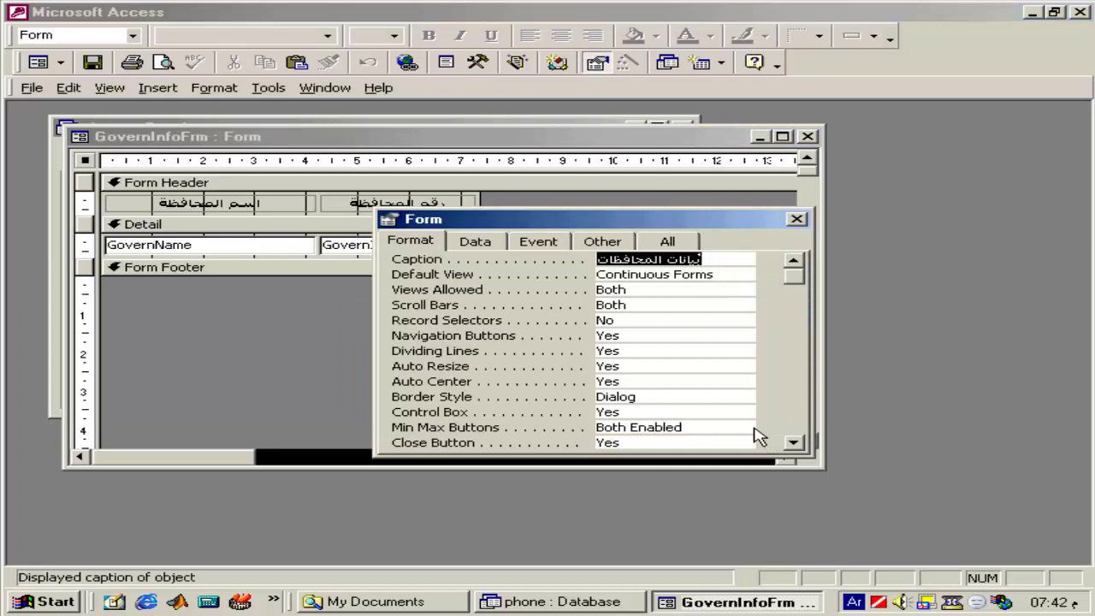
pyautogui.click(728, 396)
pyautogui.click(747, 397)
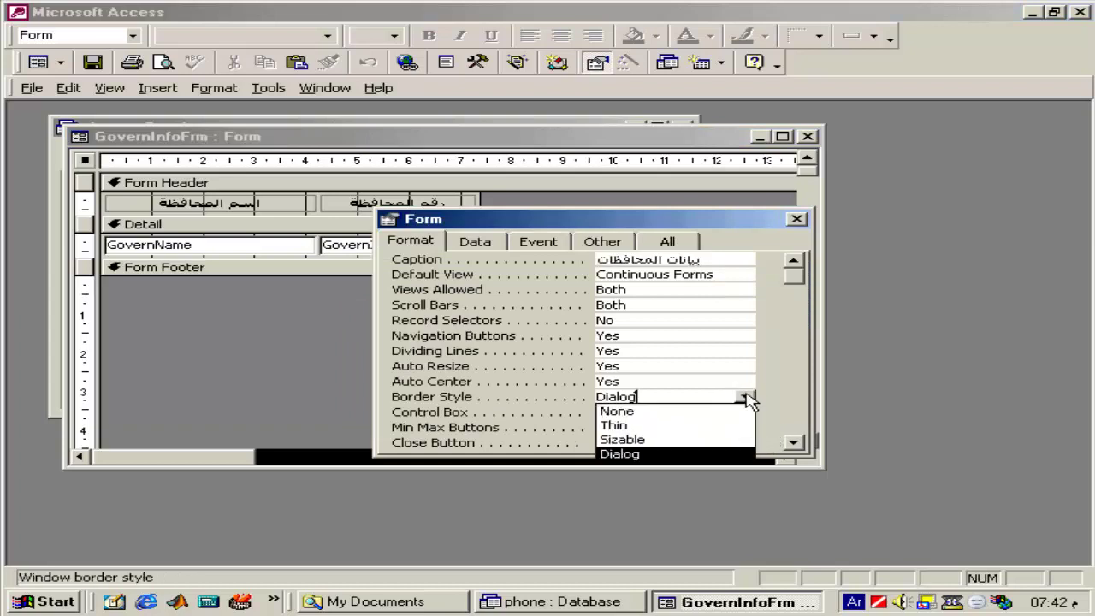
pyautogui.click(723, 425)
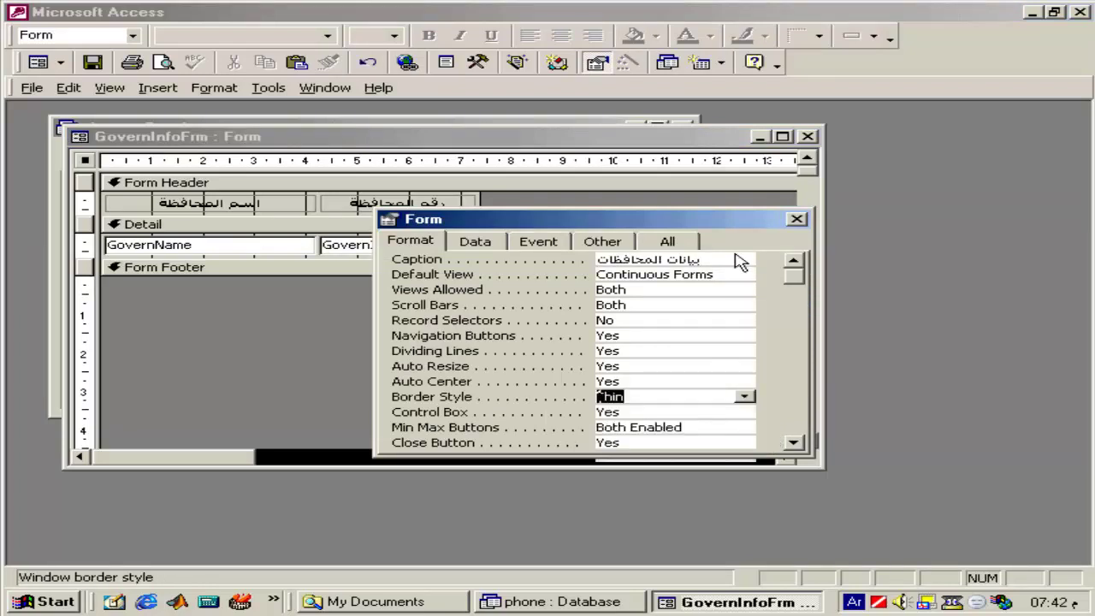
pyautogui.click(796, 222)
pyautogui.click(37, 62)
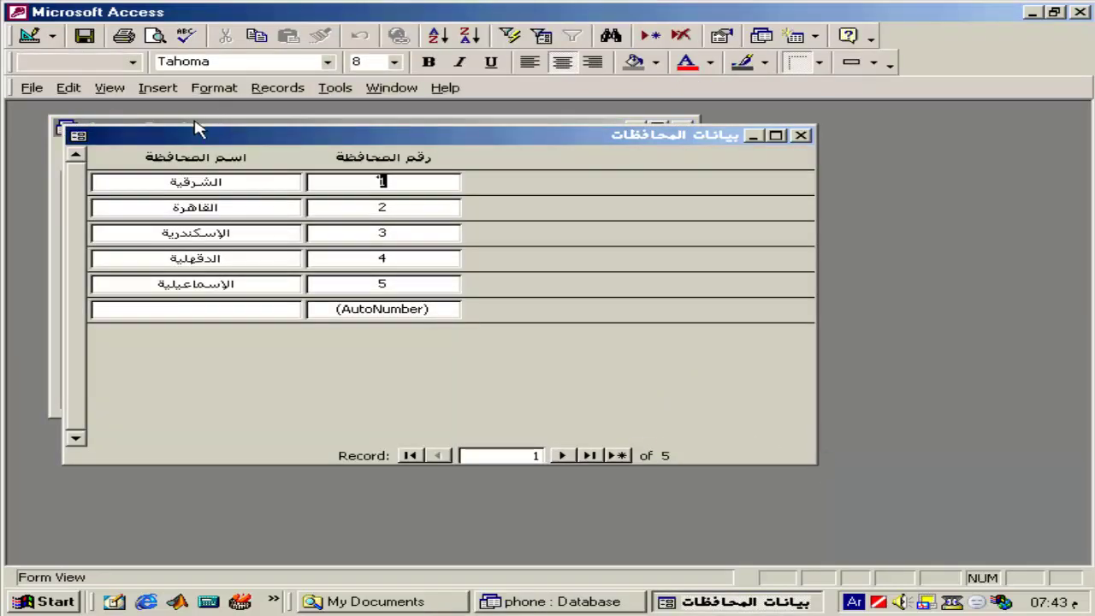
pyautogui.moveTo(211, 134); pyautogui.dragTo(222, 144)
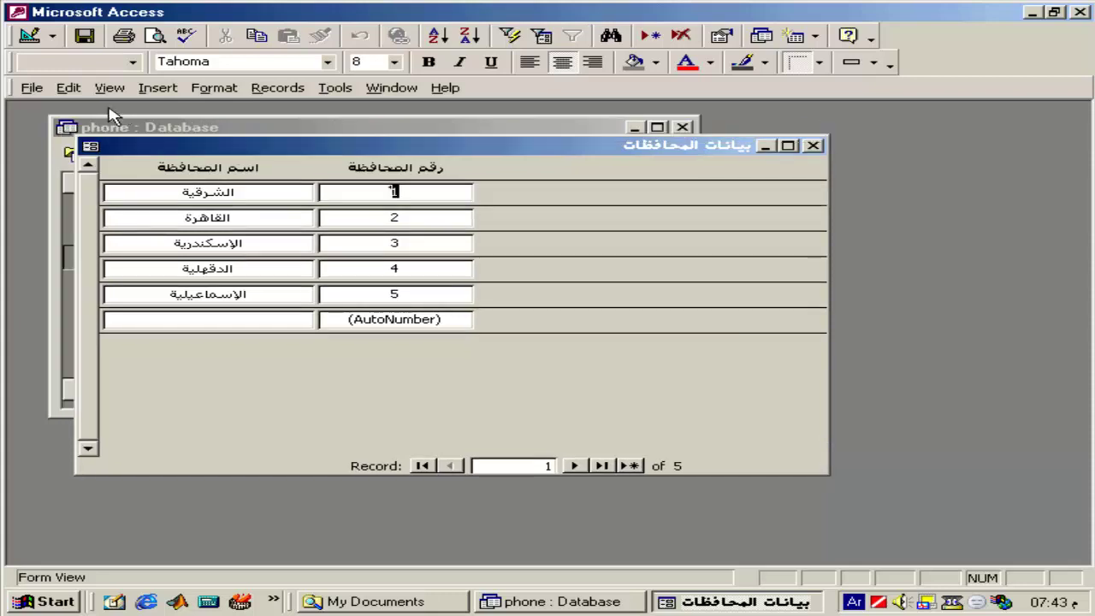
pyautogui.click(30, 35)
# Set the form's Border Style to None and preview the borderless window
pyautogui.rightClick(364, 353)
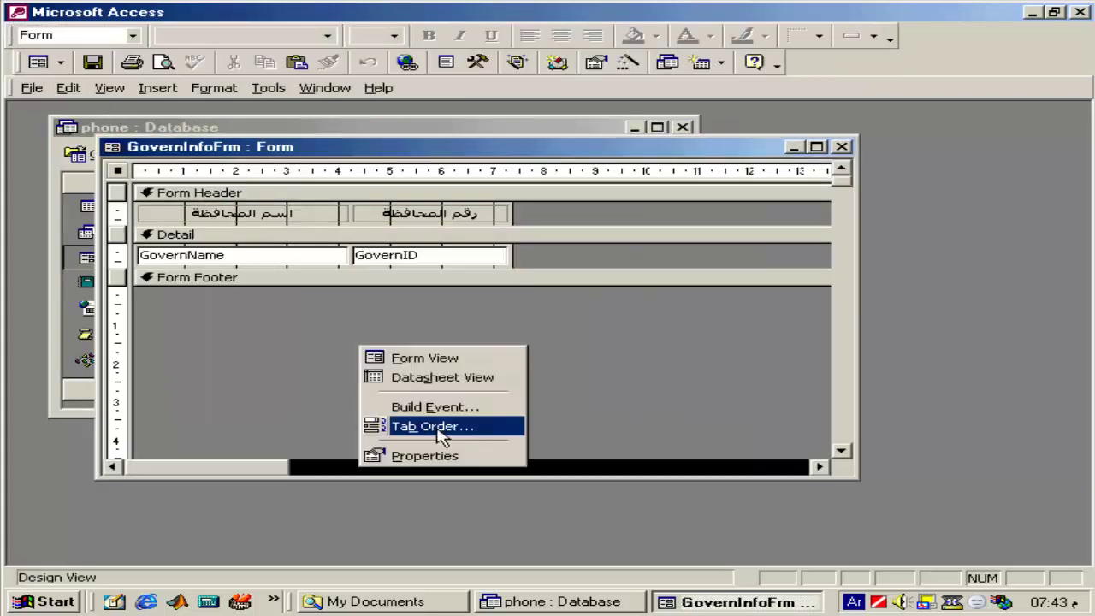
pyautogui.click(445, 454)
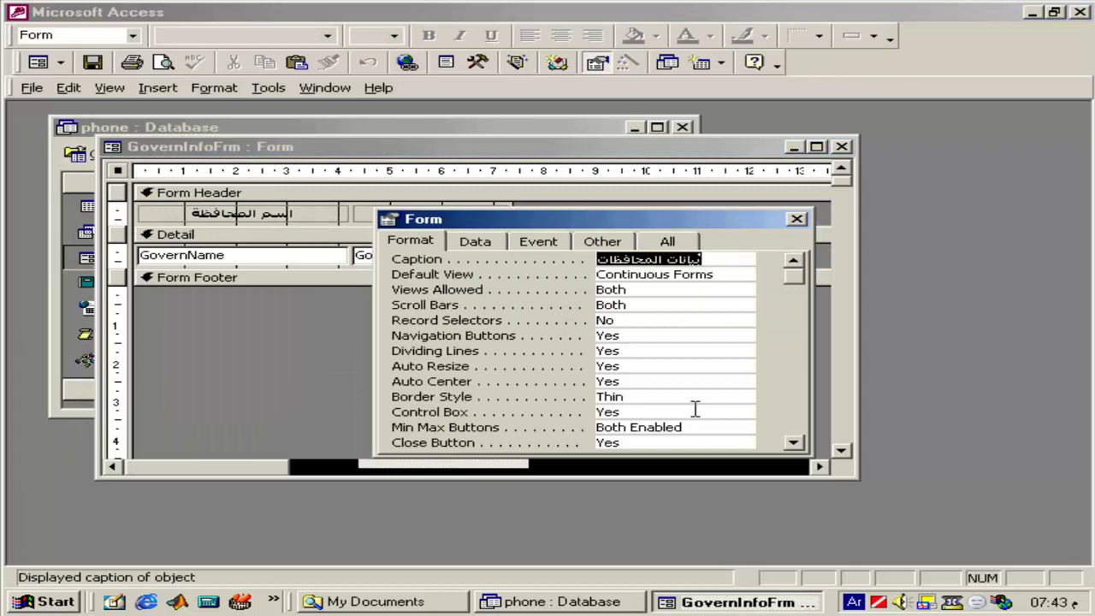
pyautogui.click(706, 396)
pyautogui.click(745, 396)
pyautogui.click(735, 409)
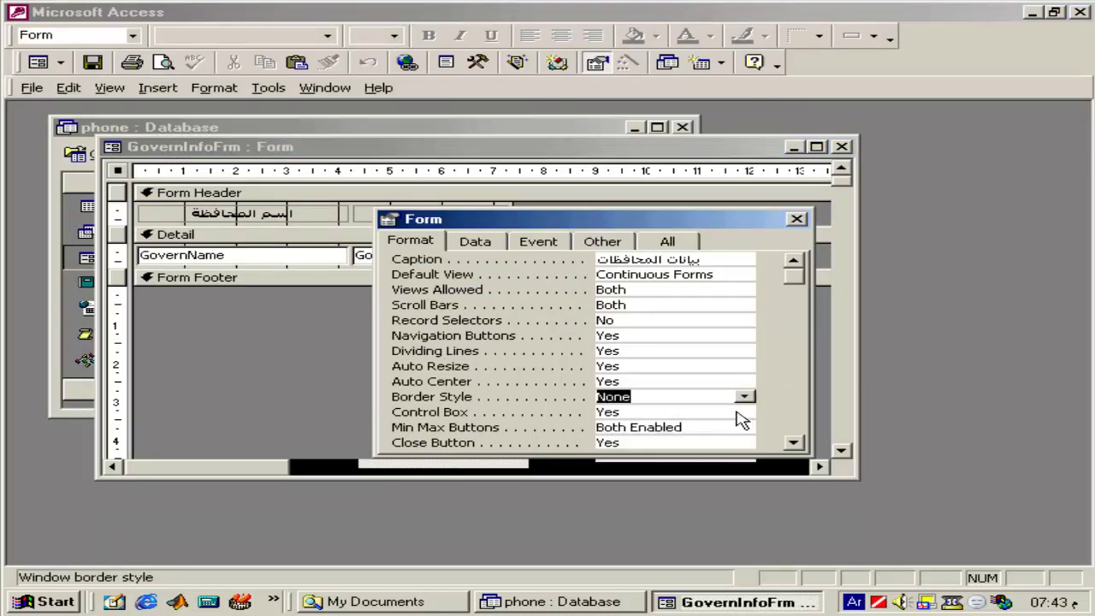
pyautogui.click(796, 219)
pyautogui.click(37, 61)
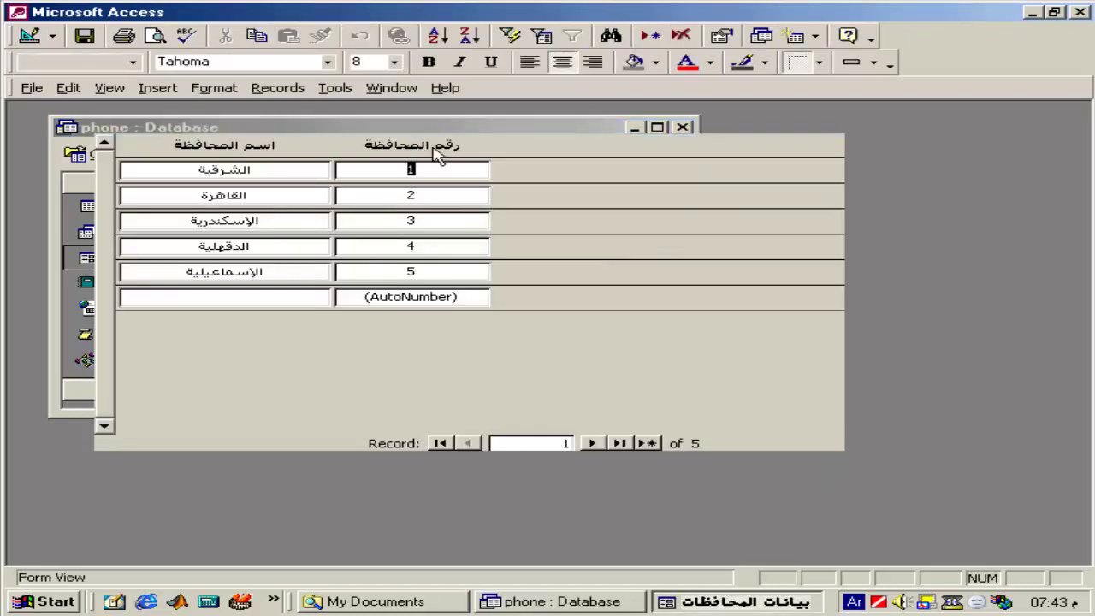
pyautogui.click(30, 35)
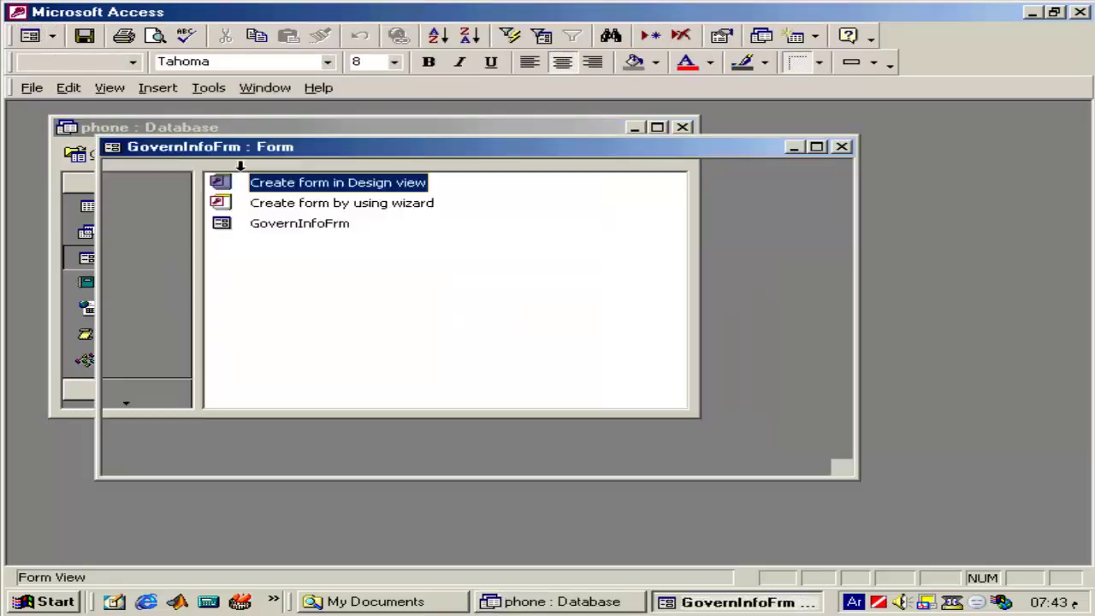
# Set Border Style to Sizable, leaving Auto Center at Yes
pyautogui.rightClick(583, 358)
pyautogui.click(681, 469)
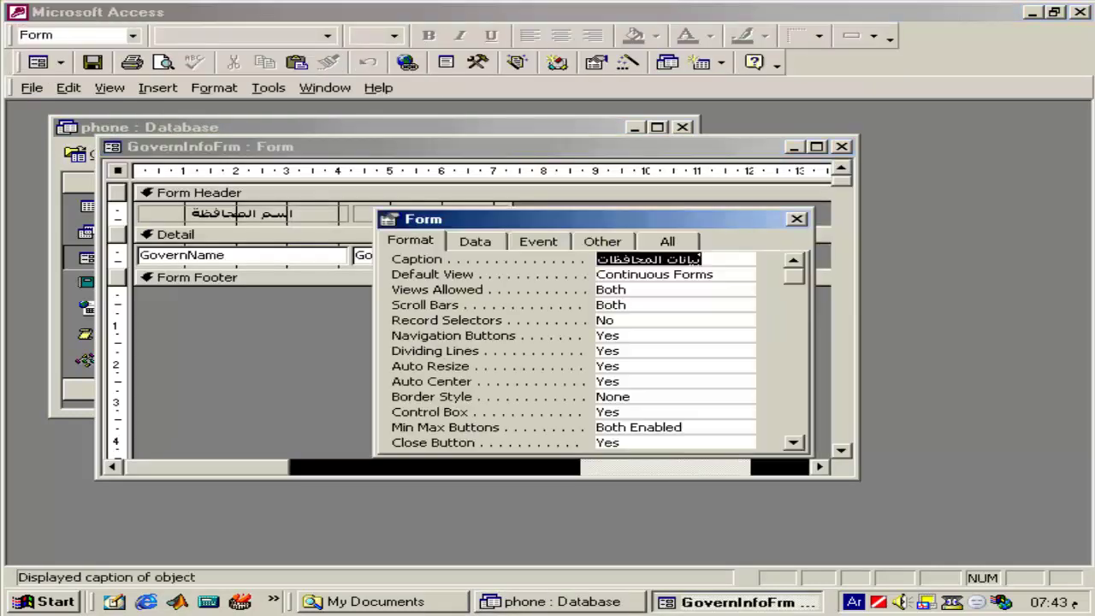
pyautogui.click(741, 397)
pyautogui.click(742, 382)
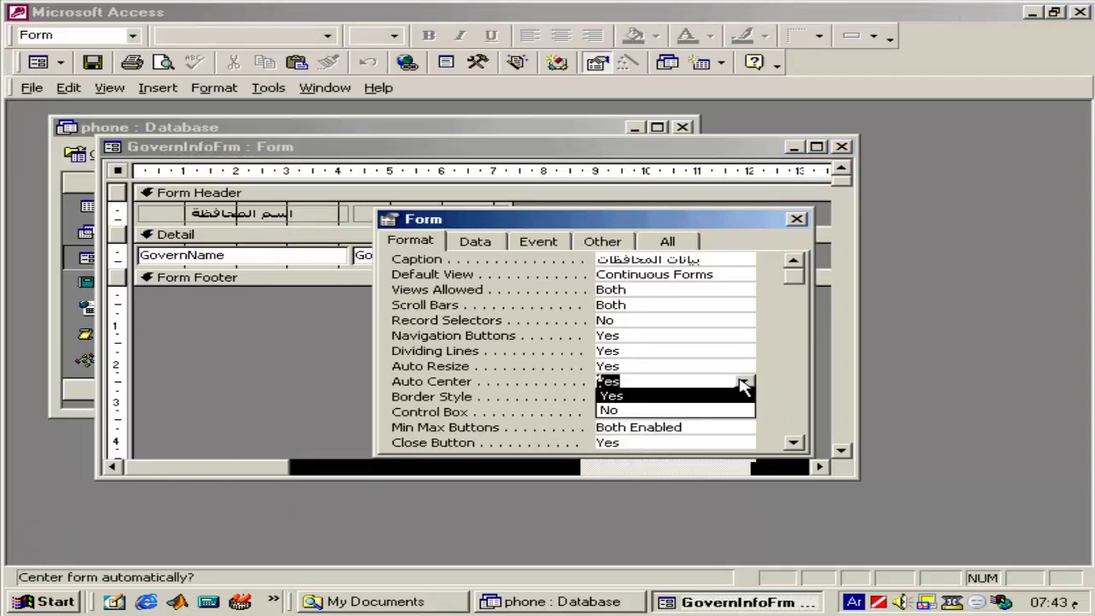
pyautogui.click(780, 389)
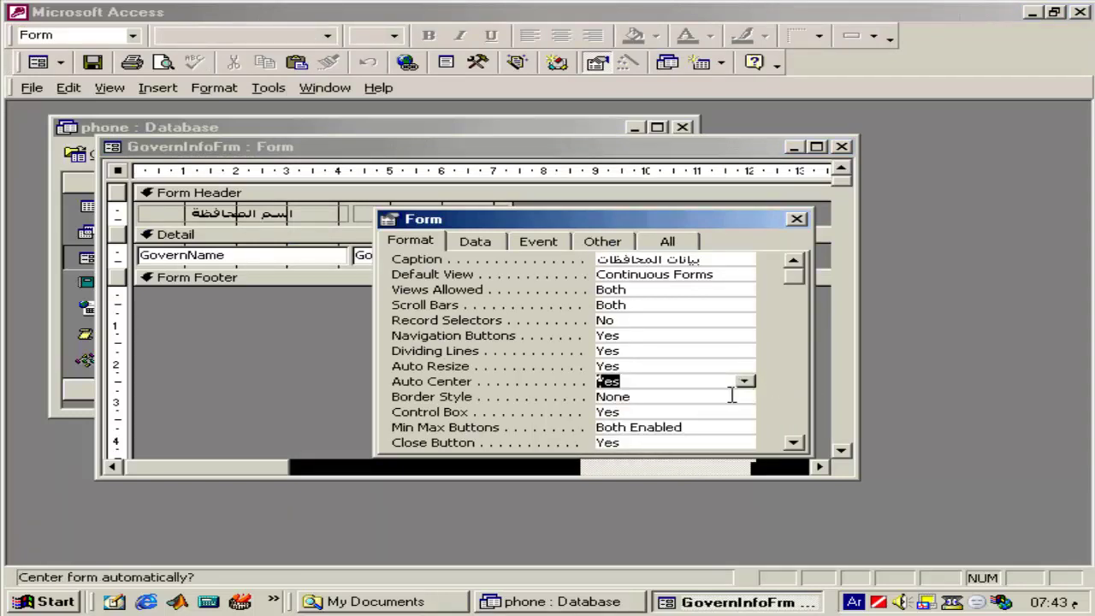
pyautogui.click(724, 397)
pyautogui.click(744, 397)
pyautogui.click(726, 440)
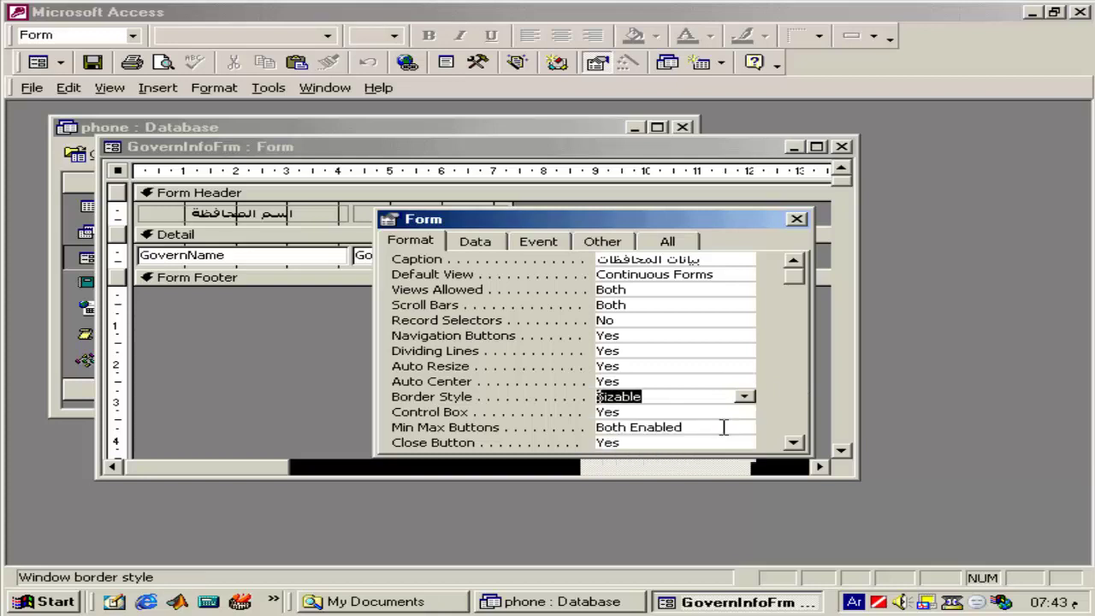
# Keep Control Box at Yes and preview the sizable form before returning to Design View
pyautogui.click(644, 414)
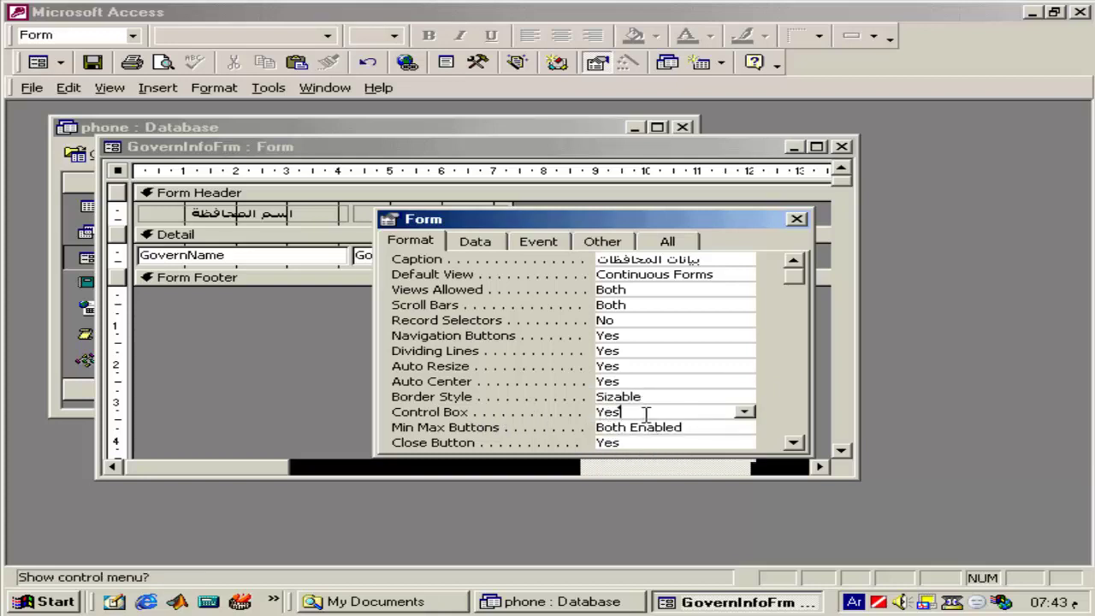
pyautogui.click(745, 413)
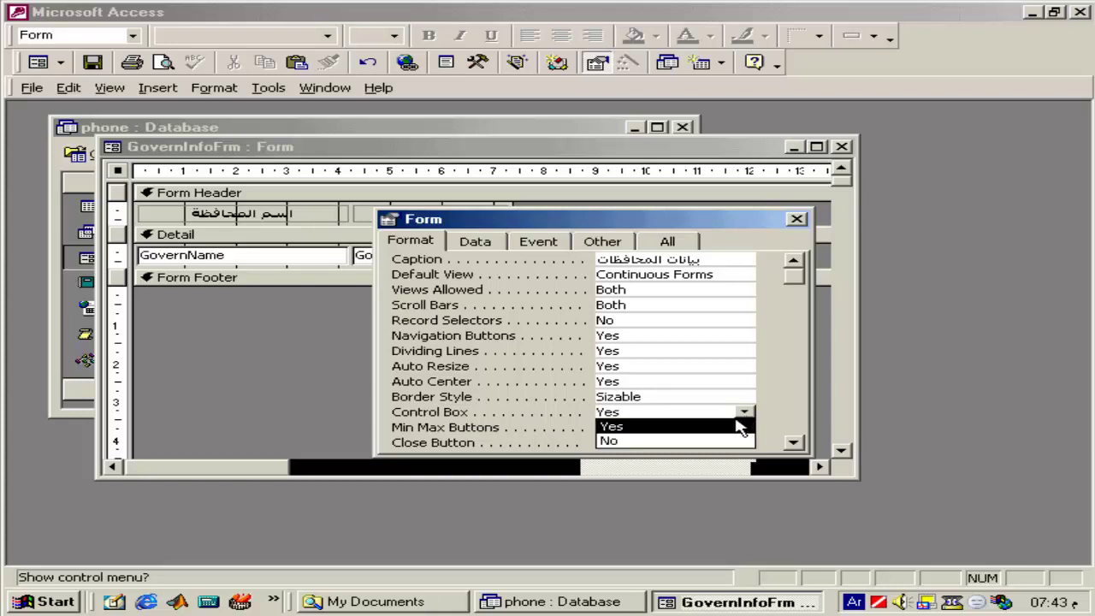
pyautogui.click(736, 420)
pyautogui.click(37, 62)
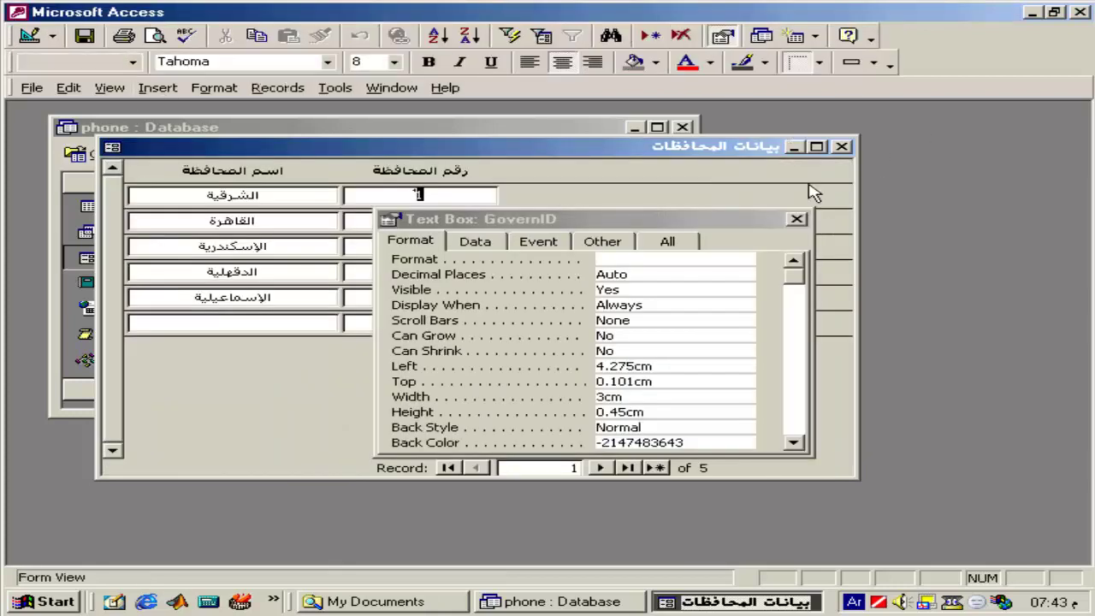
pyautogui.click(795, 219)
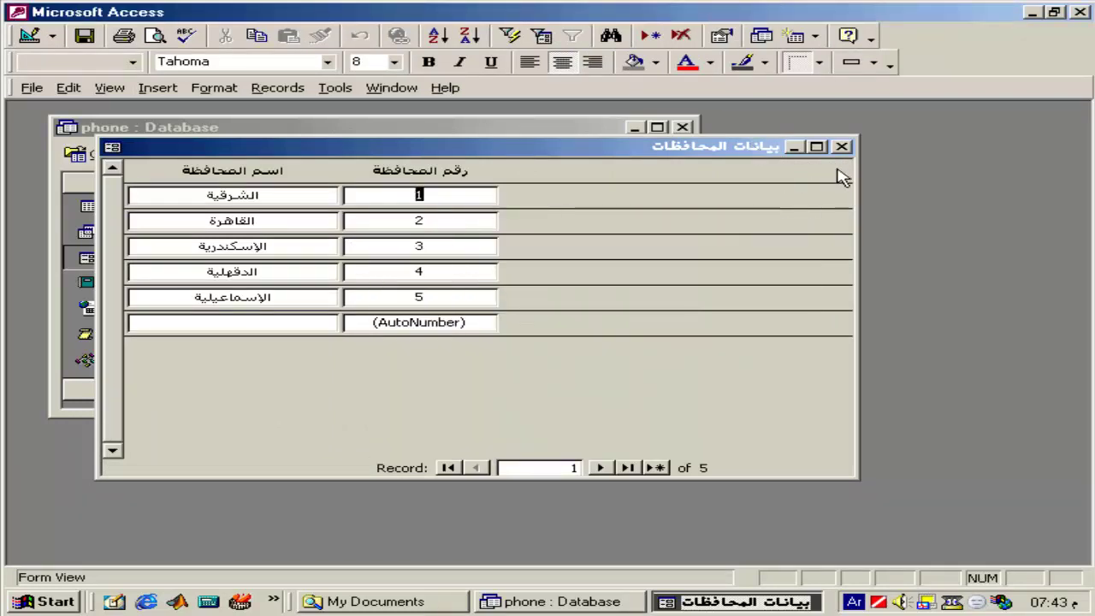
pyautogui.click(30, 39)
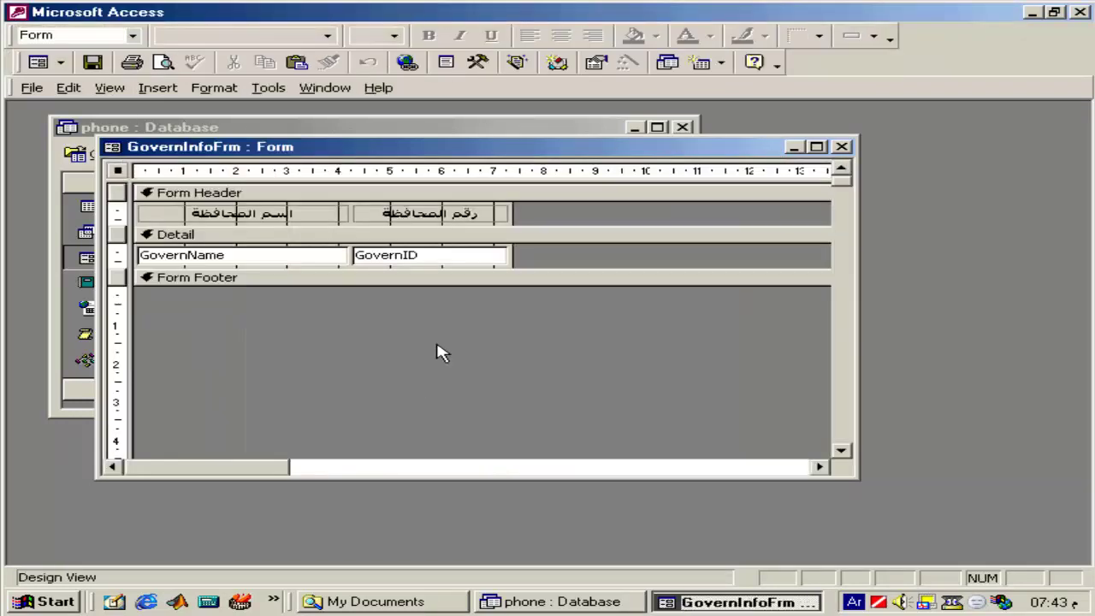
# Set Control Box to No and preview the form without title-bar buttons
pyautogui.rightClick(437, 346)
pyautogui.click(529, 457)
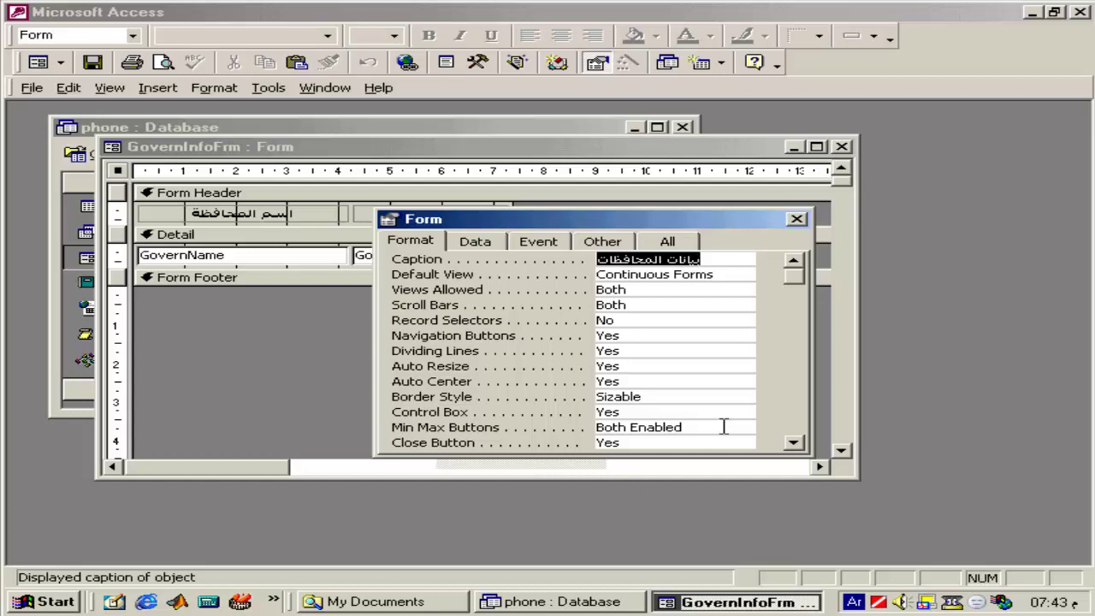
pyautogui.click(693, 411)
pyautogui.click(744, 411)
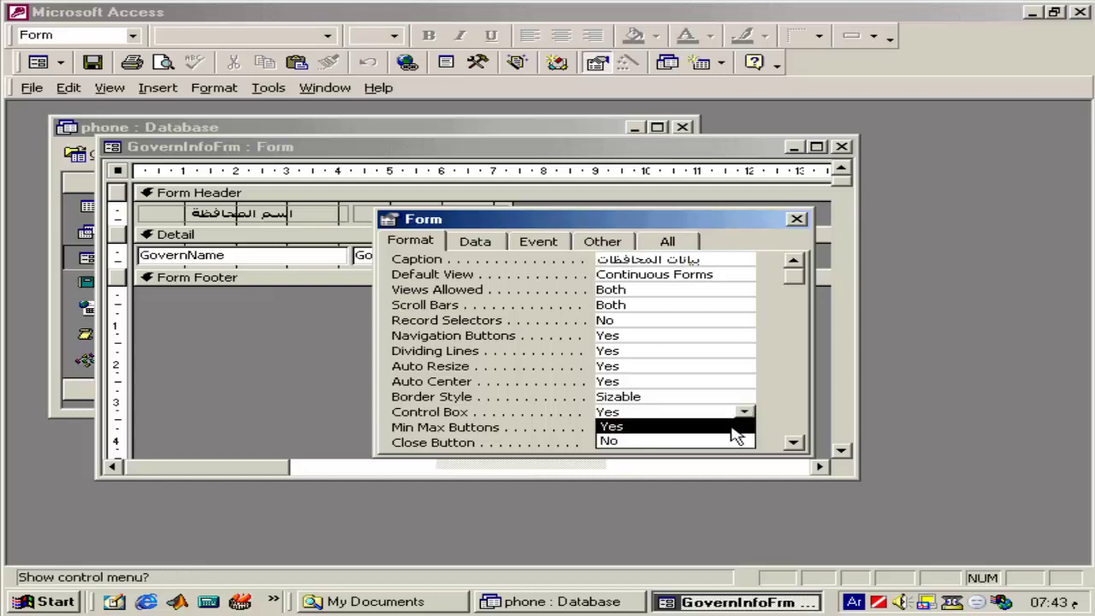
pyautogui.click(729, 442)
pyautogui.click(797, 219)
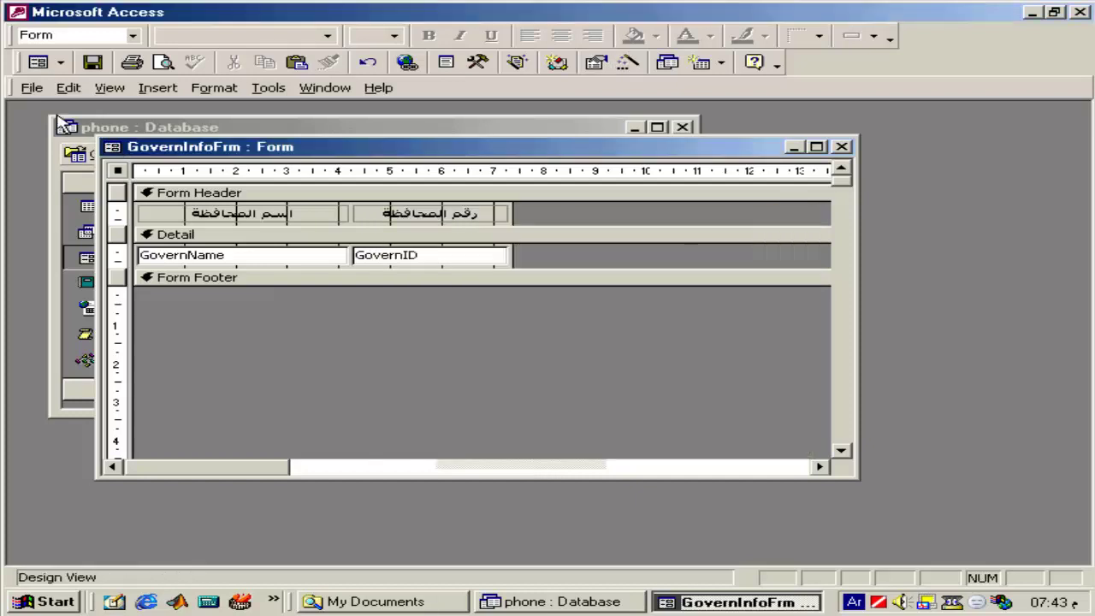
pyautogui.click(37, 62)
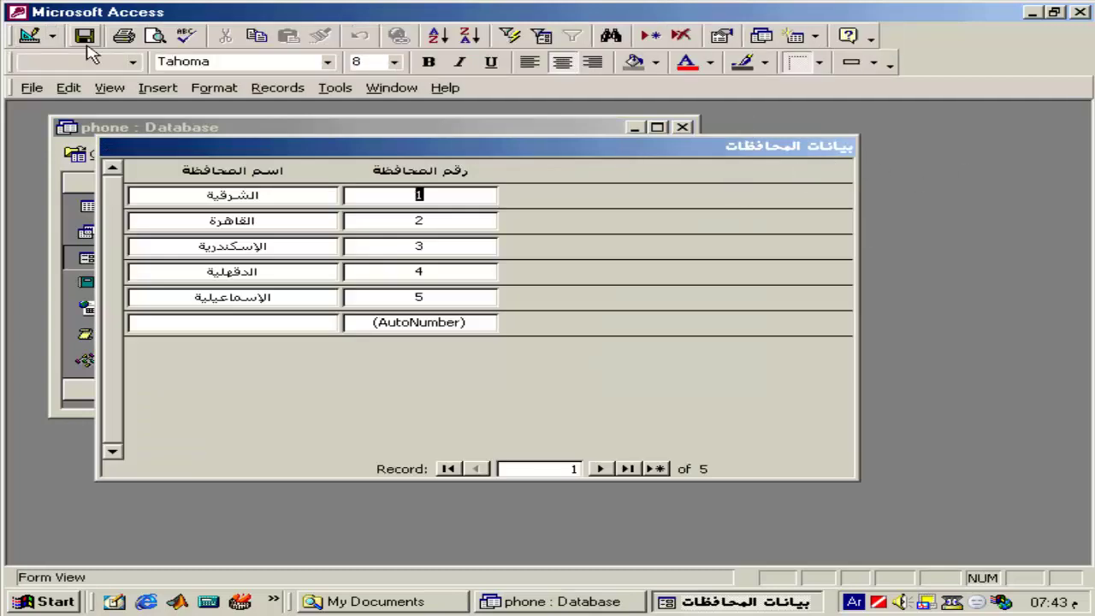
# Switch back to Design View and reopen the form's property sheet
pyautogui.click(51, 37)
pyautogui.click(50, 58)
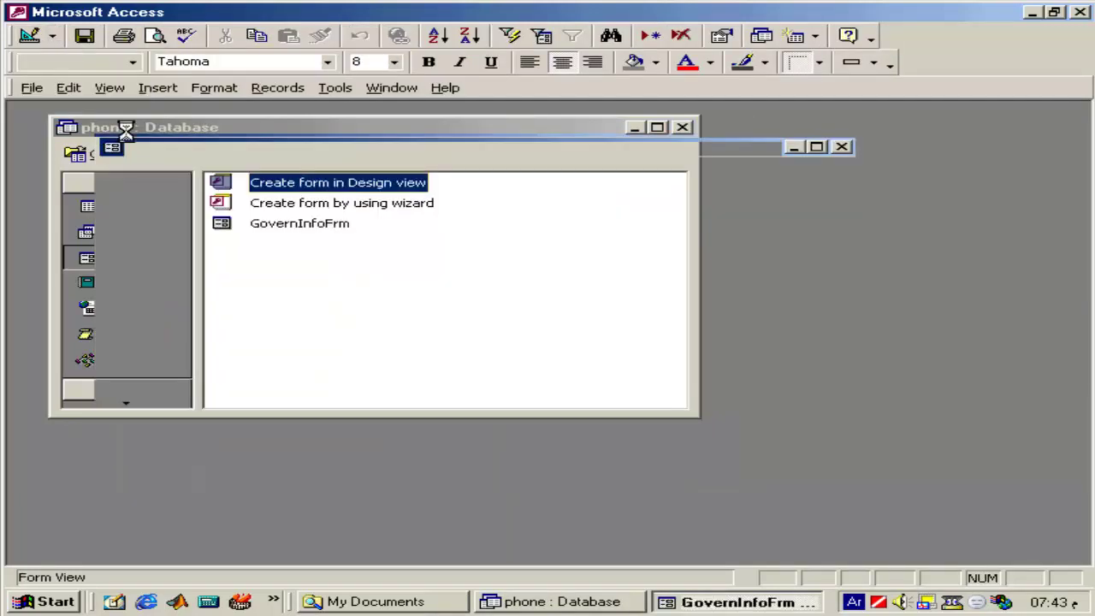
pyautogui.rightClick(213, 353)
pyautogui.click(274, 464)
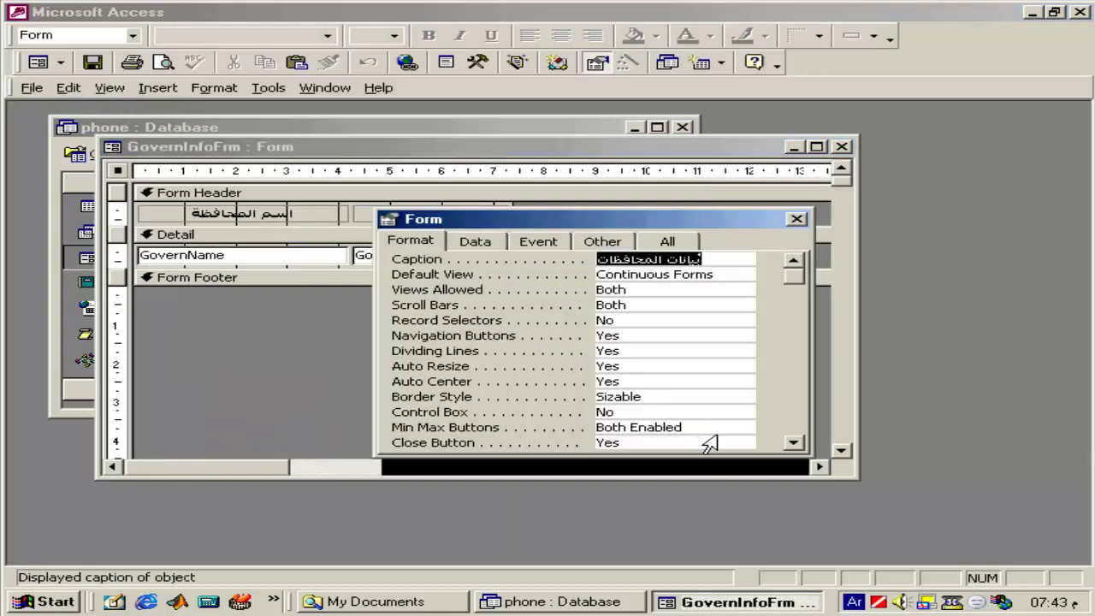
# Set the form's Control Box property back to Yes and close the property sheet
pyautogui.click(793, 443)
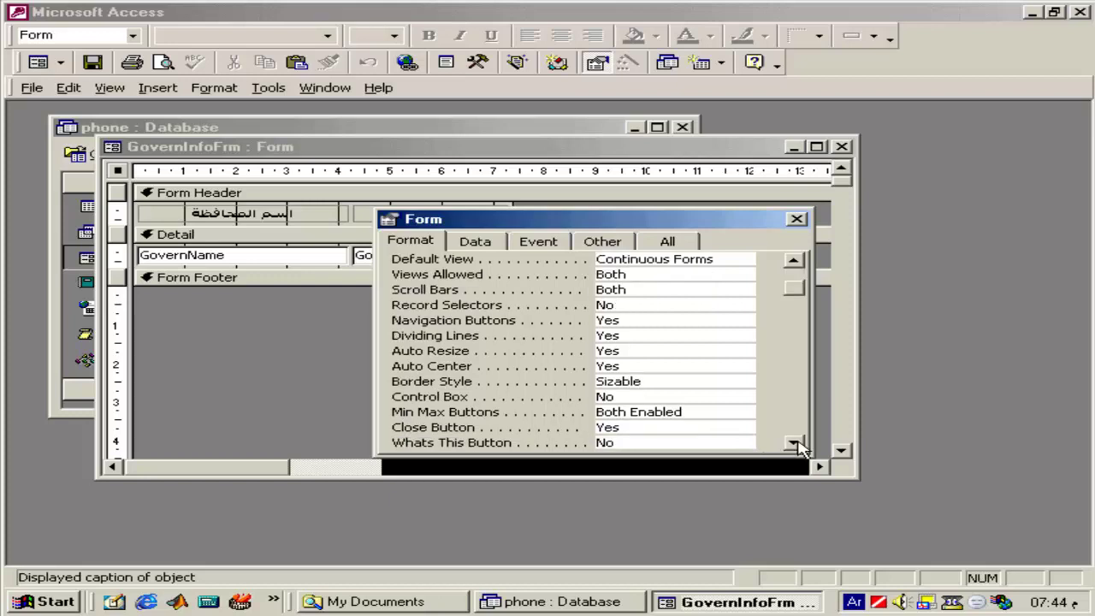
pyautogui.click(793, 443)
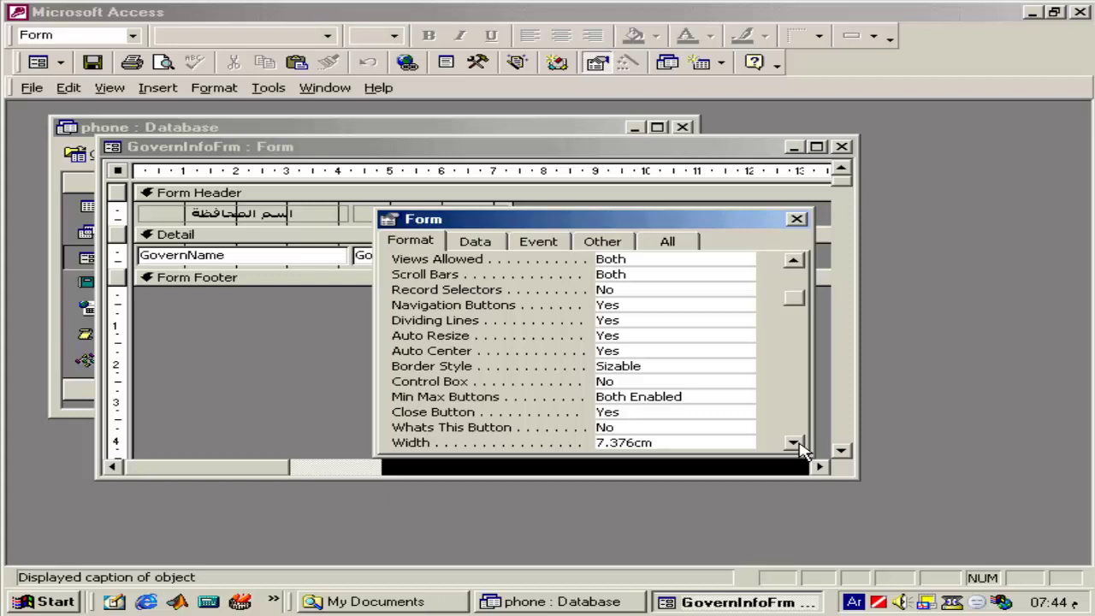
pyautogui.click(727, 381)
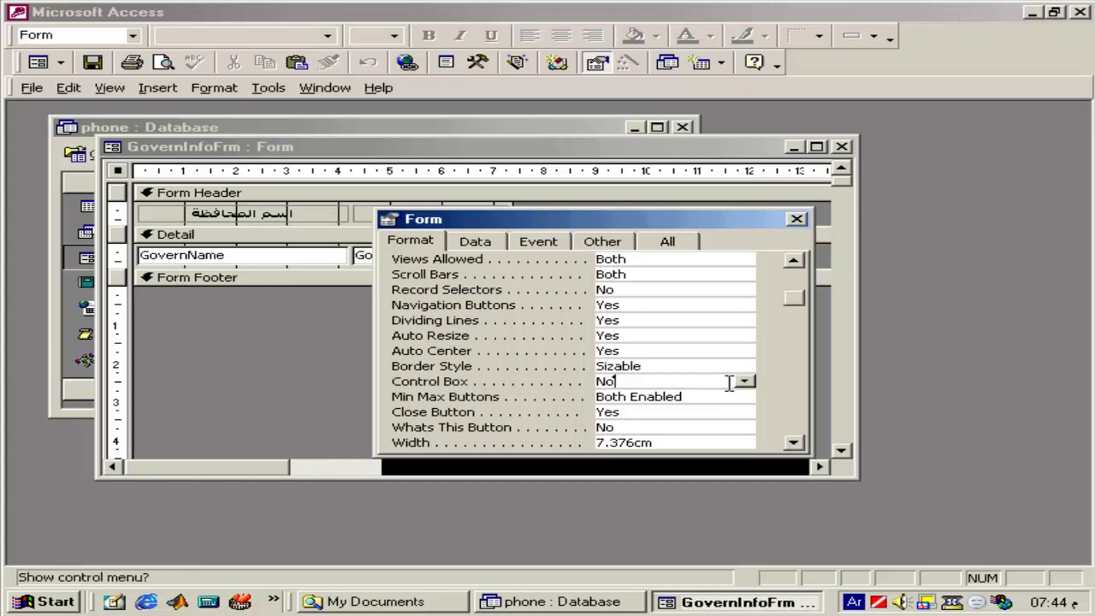
pyautogui.click(745, 381)
pyautogui.click(732, 395)
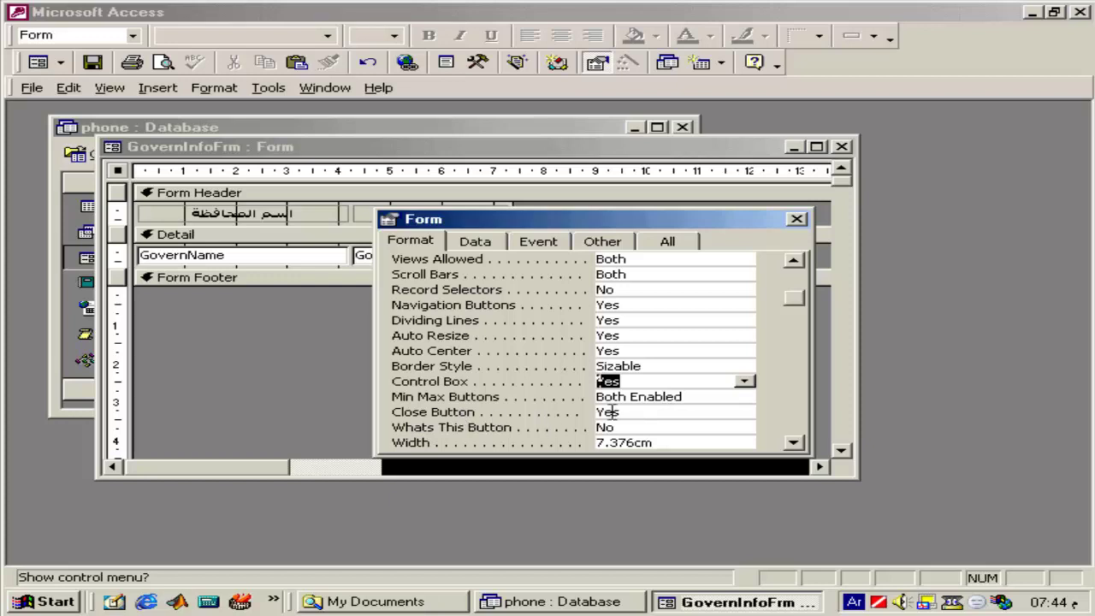
pyautogui.click(794, 443)
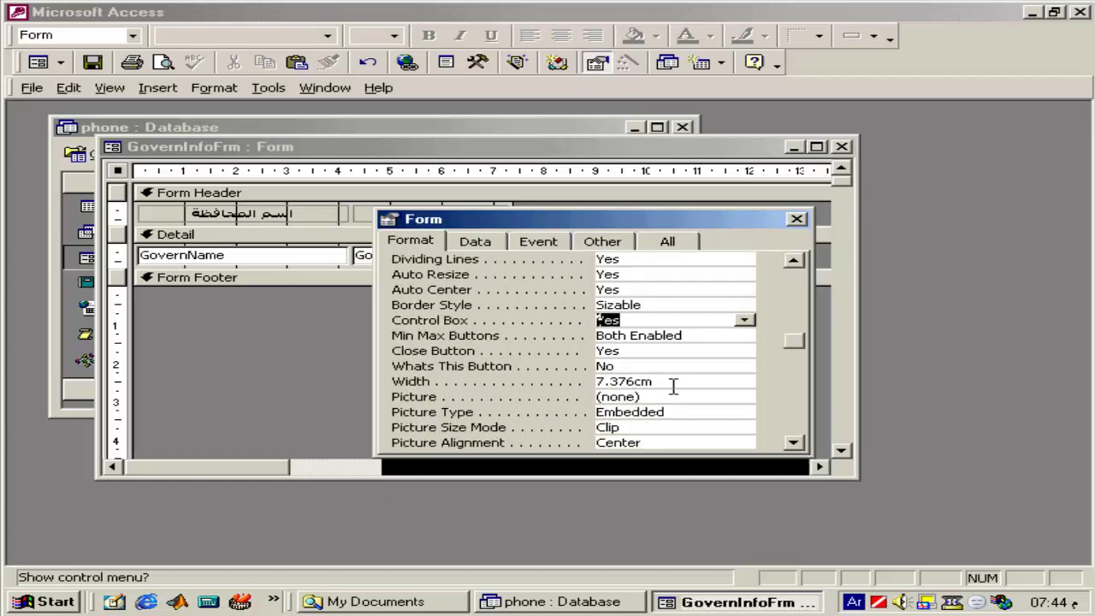
pyautogui.click(794, 442)
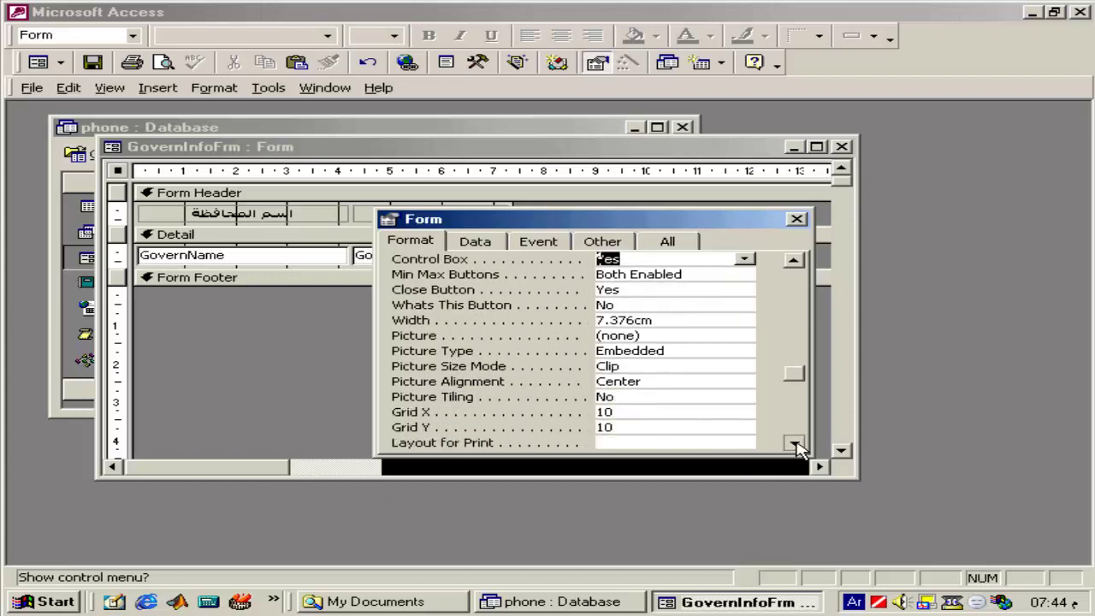
pyautogui.click(793, 443)
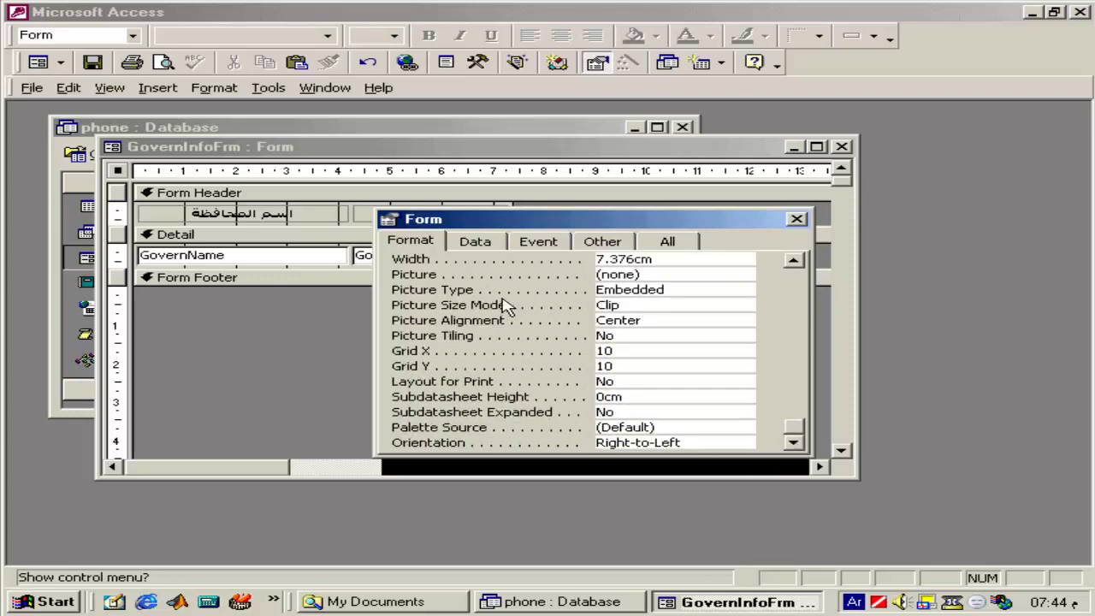
pyautogui.click(796, 219)
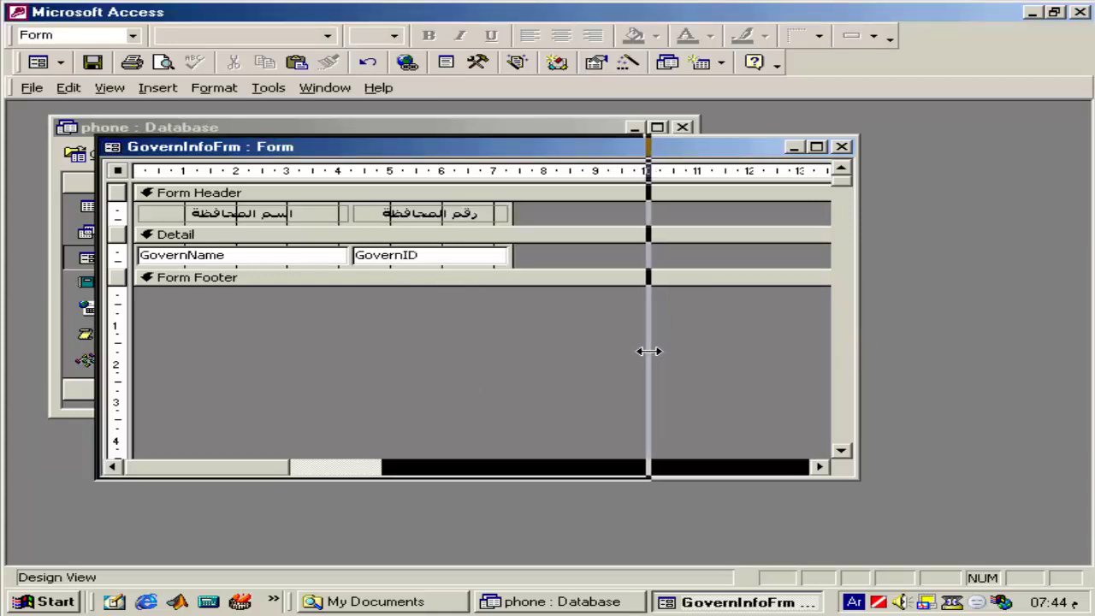
# Narrow and save GovernInfoFrm, preview its records, close it, and maximize the phone database window
pyautogui.moveTo(858, 356); pyautogui.dragTo(585, 350)
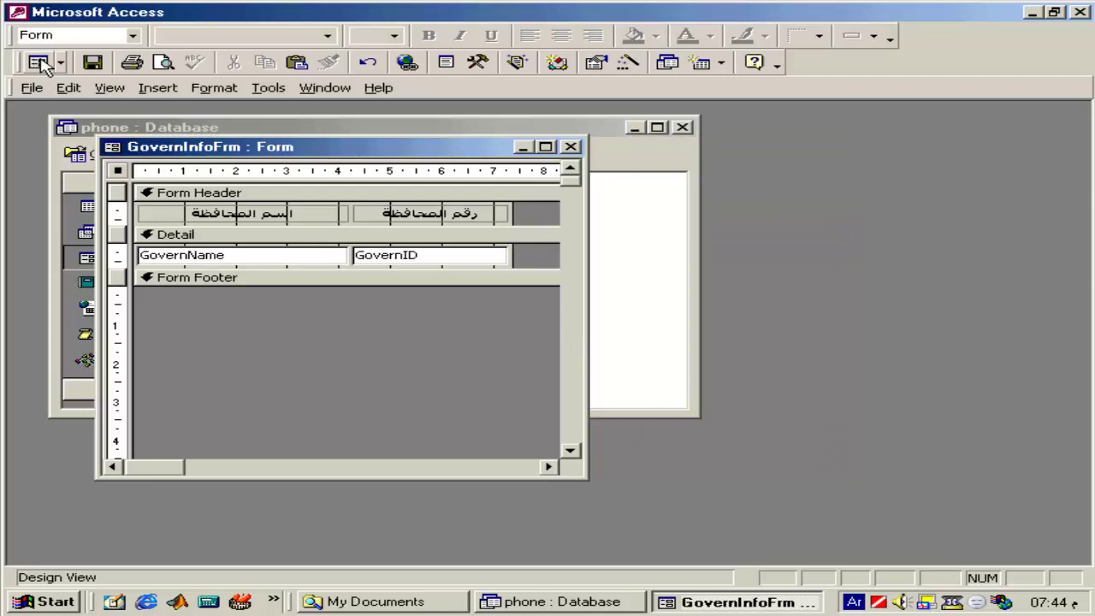
pyautogui.click(92, 63)
pyautogui.click(51, 65)
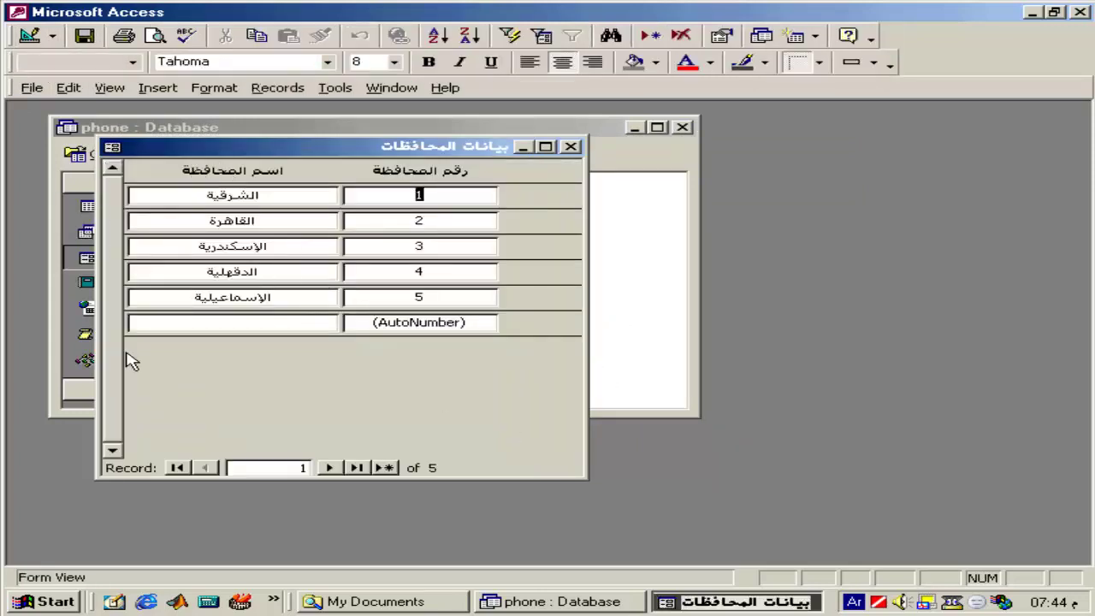
pyautogui.click(570, 147)
pyautogui.doubleClick(547, 135)
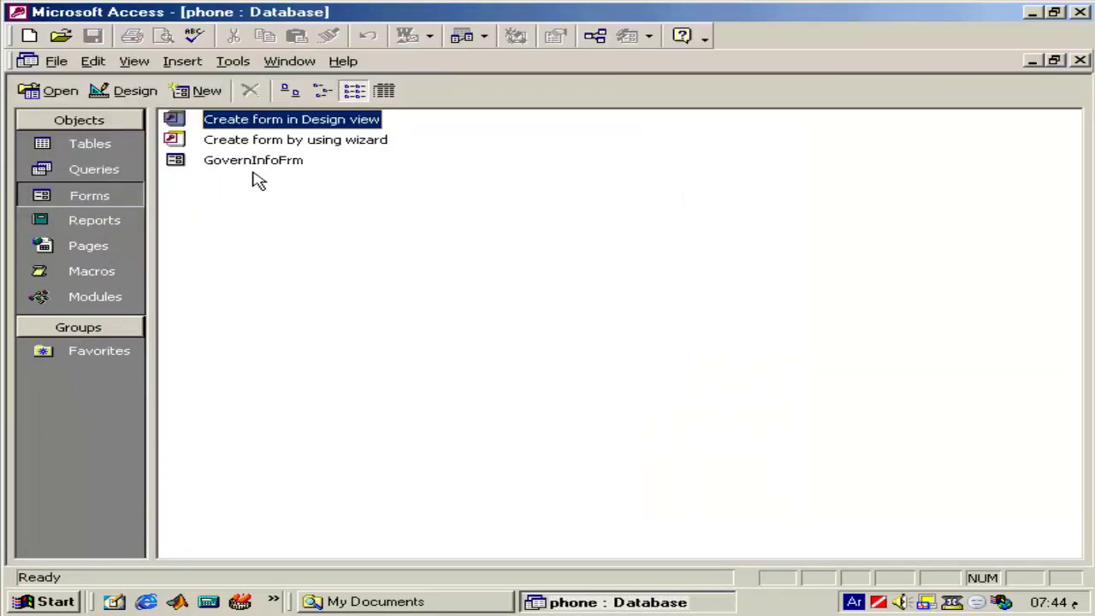
# Start a Form Wizard form based on CityInfo, including all its fields
pyautogui.click(205, 91)
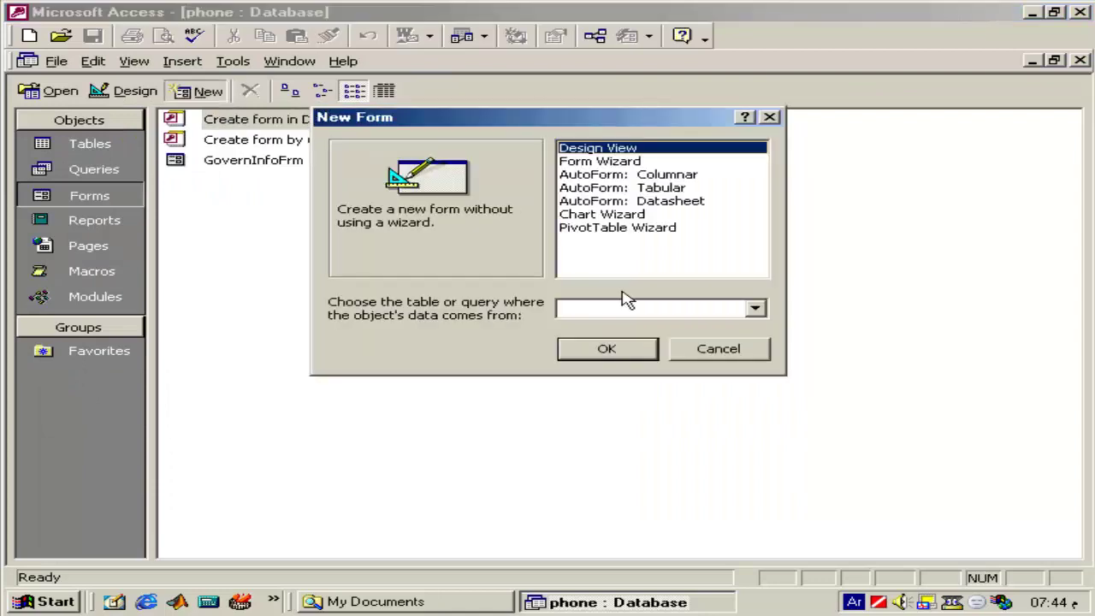
pyautogui.click(755, 309)
pyautogui.click(736, 327)
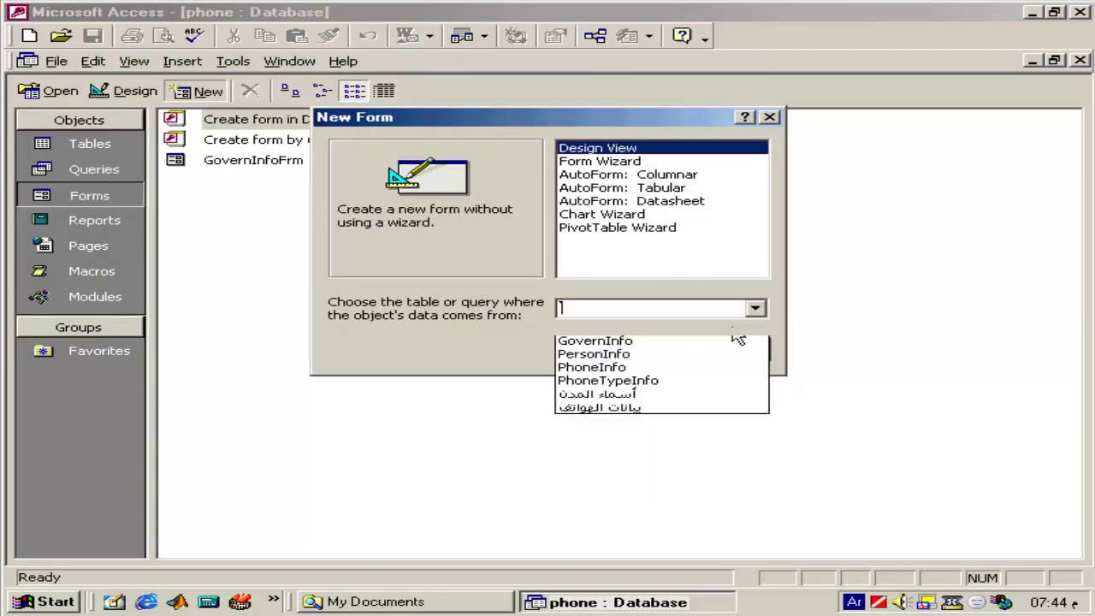
pyautogui.click(631, 163)
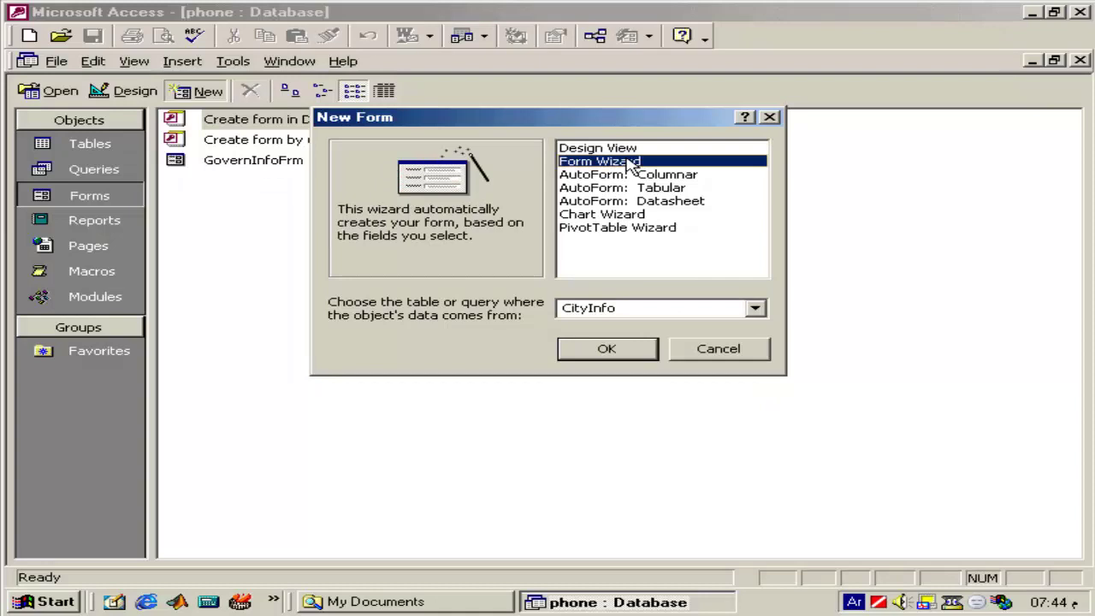
pyautogui.click(609, 350)
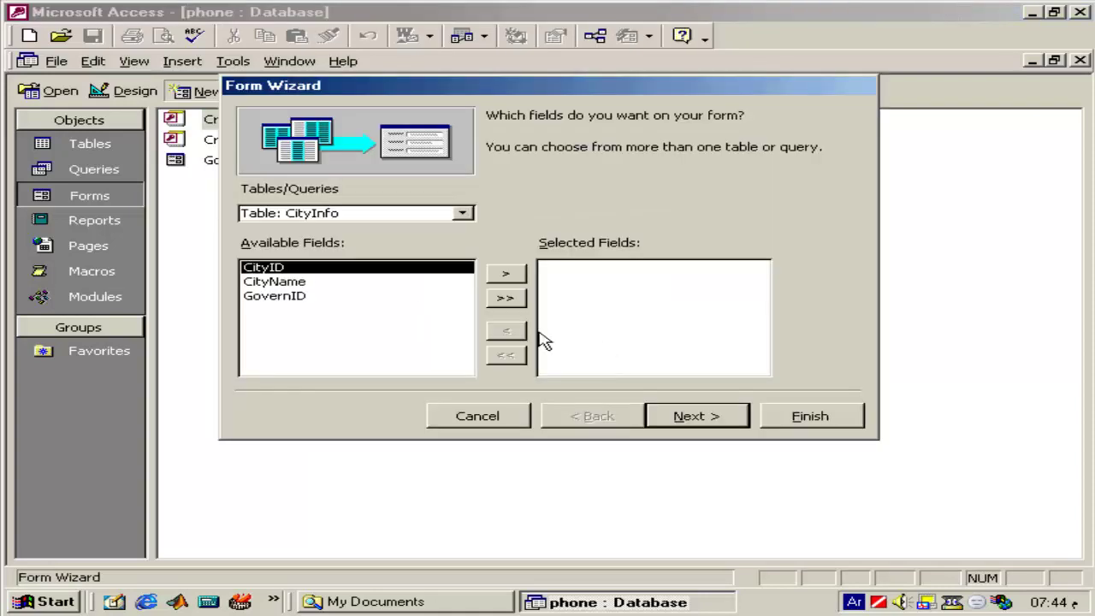
pyautogui.click(506, 299)
# Choose the Tabular layout, title the form بيانات المدن, and finish the wizard
pyautogui.click(690, 418)
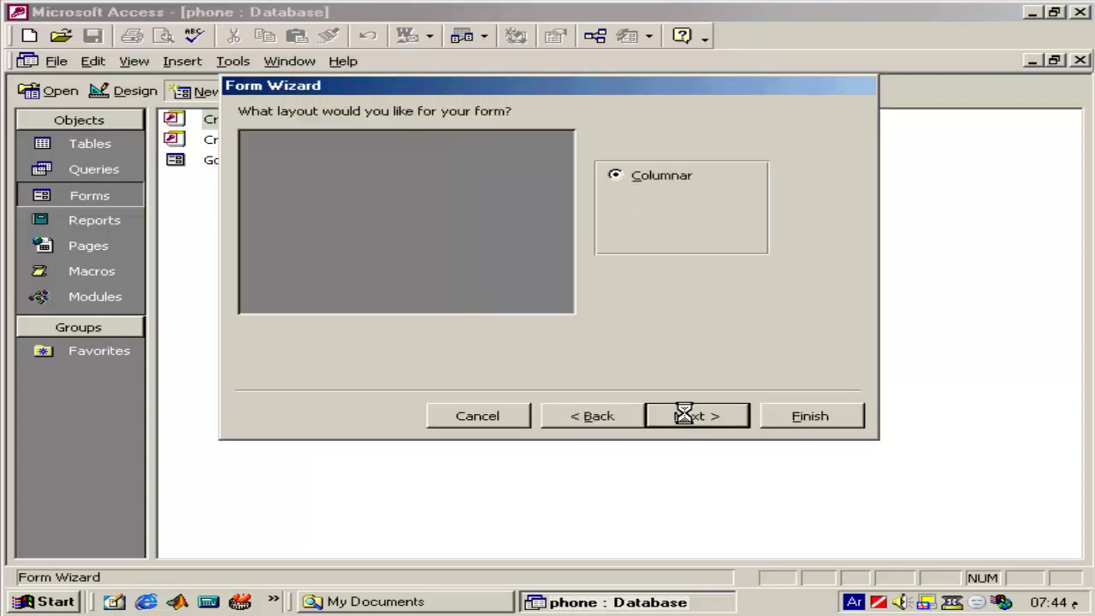
pyautogui.click(672, 202)
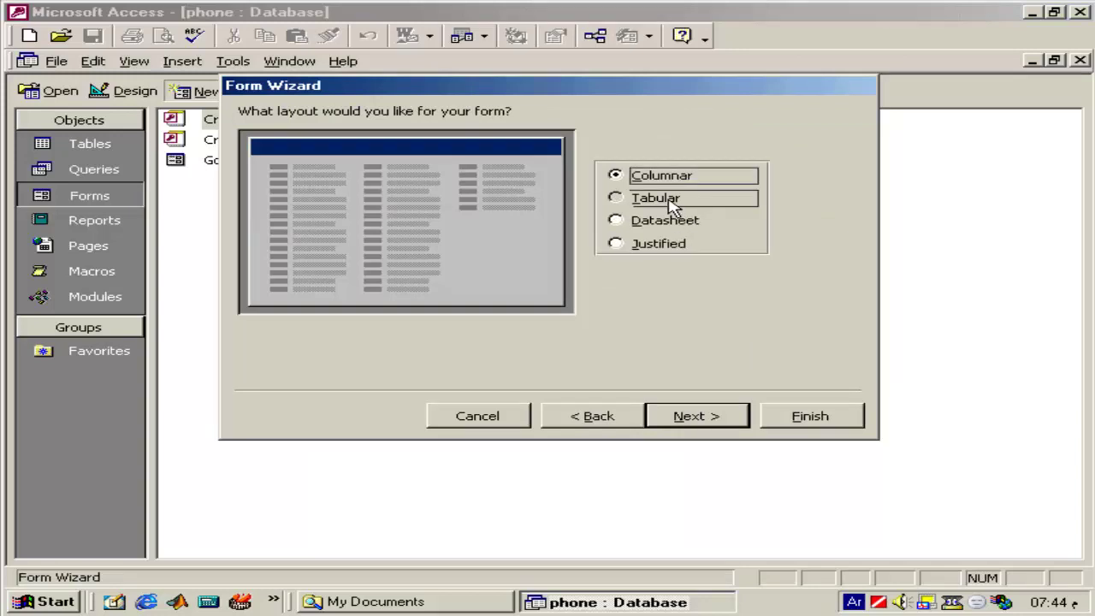
pyautogui.click(718, 417)
pyautogui.click(719, 418)
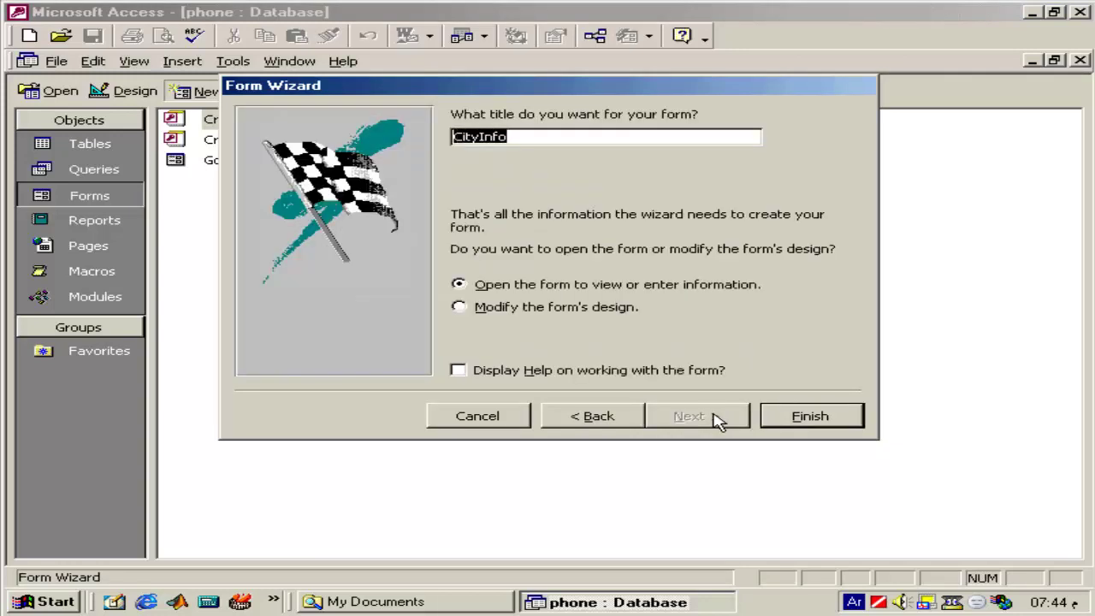
pyautogui.write('س')
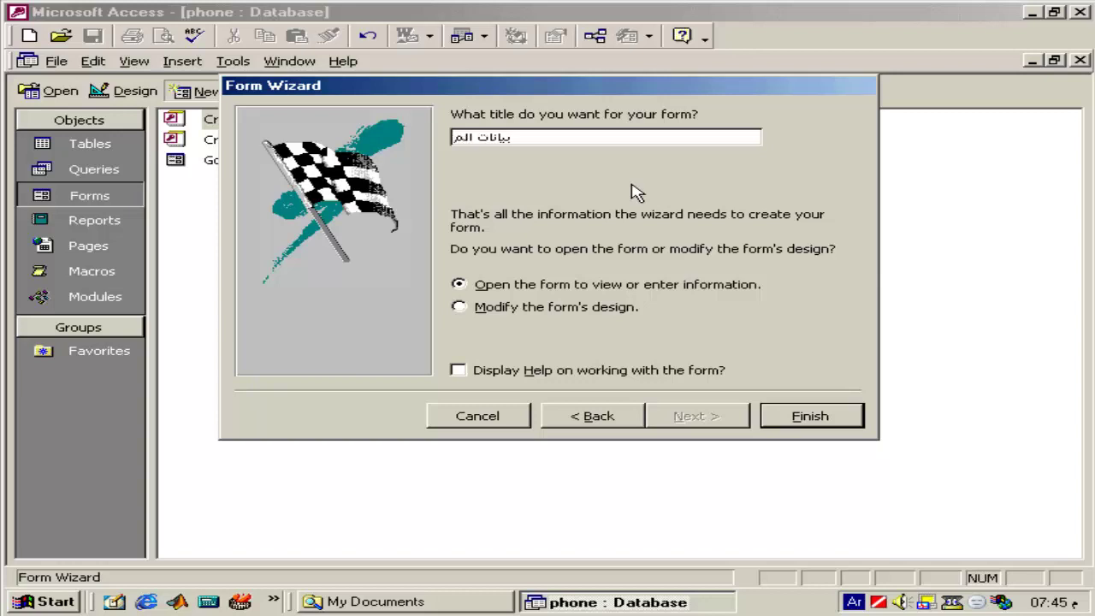
pyautogui.write('مدن')
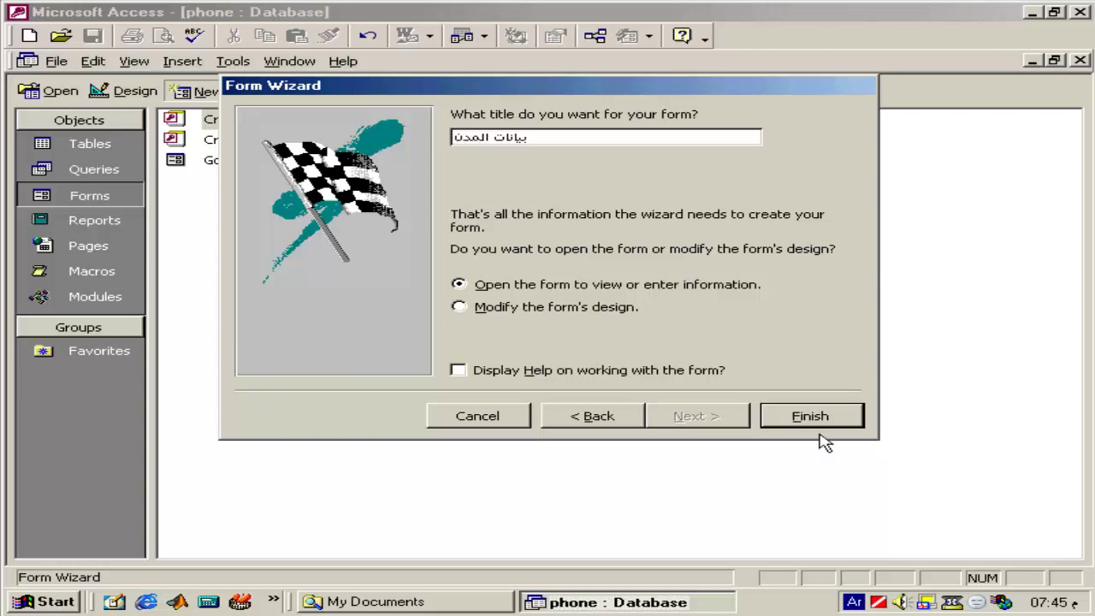
pyautogui.click(808, 418)
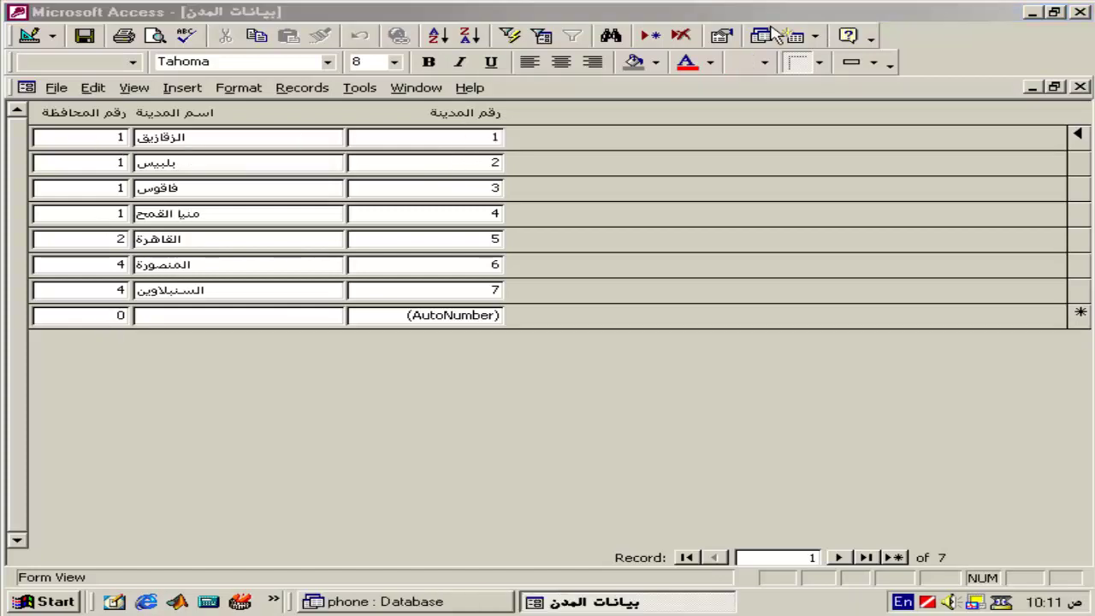
# Add a new city record التل الكبير with governorate number 5
pyautogui.click(329, 373)
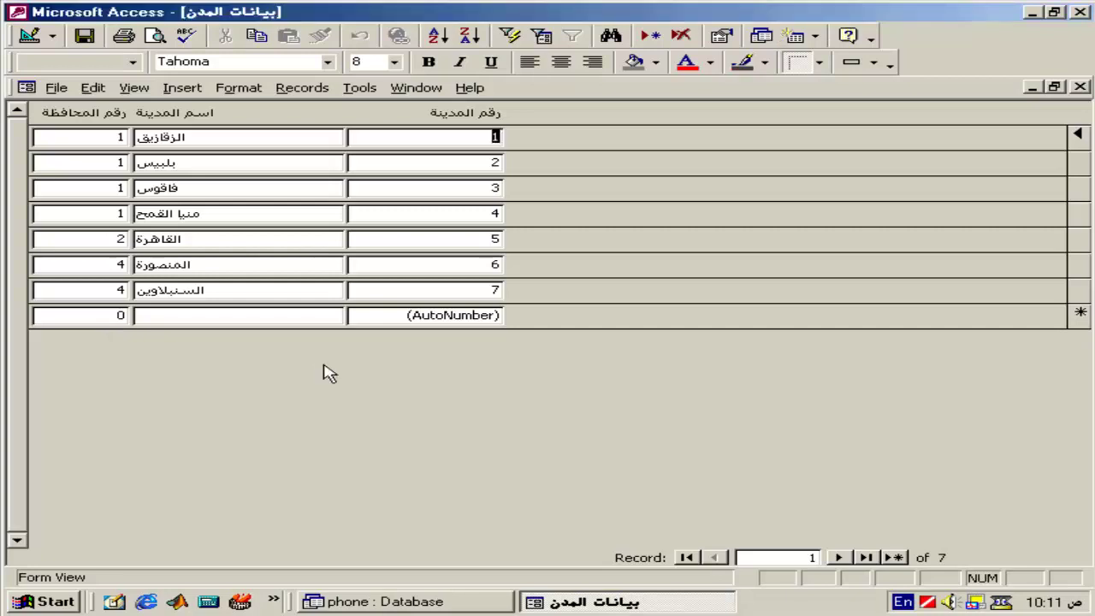
pyautogui.click(285, 317)
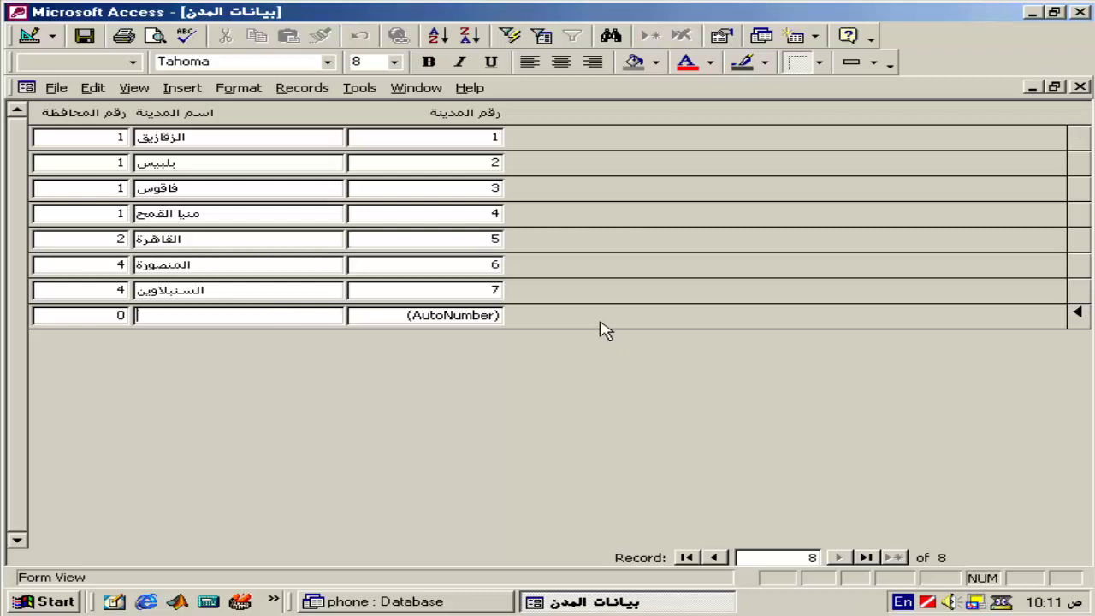
pyautogui.write('التل')
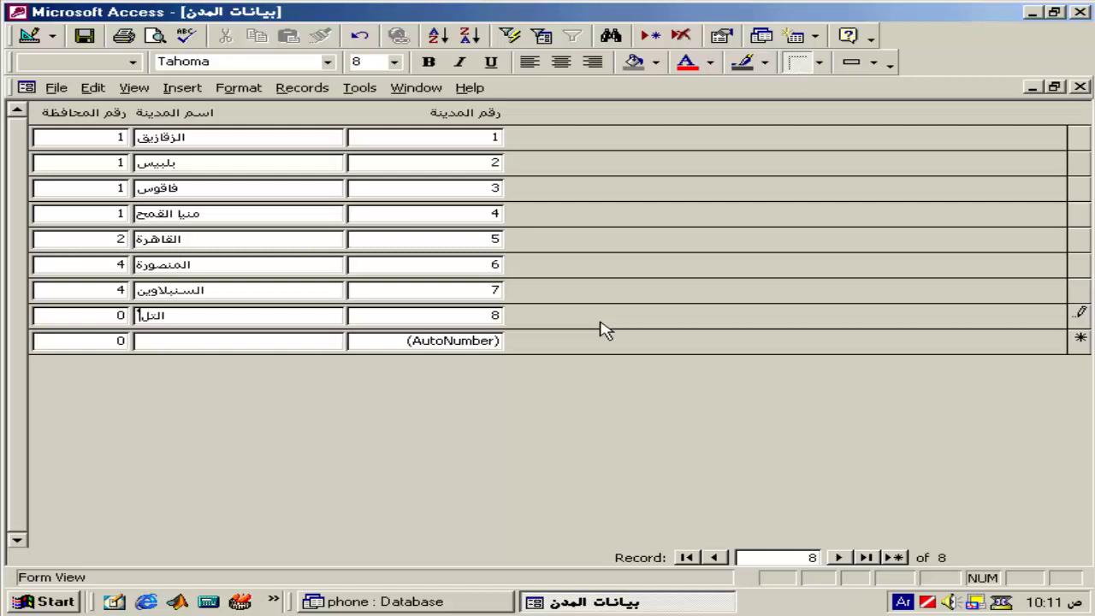
pyautogui.write('بير')
pyautogui.press('Tab')
pyautogui.write('5')
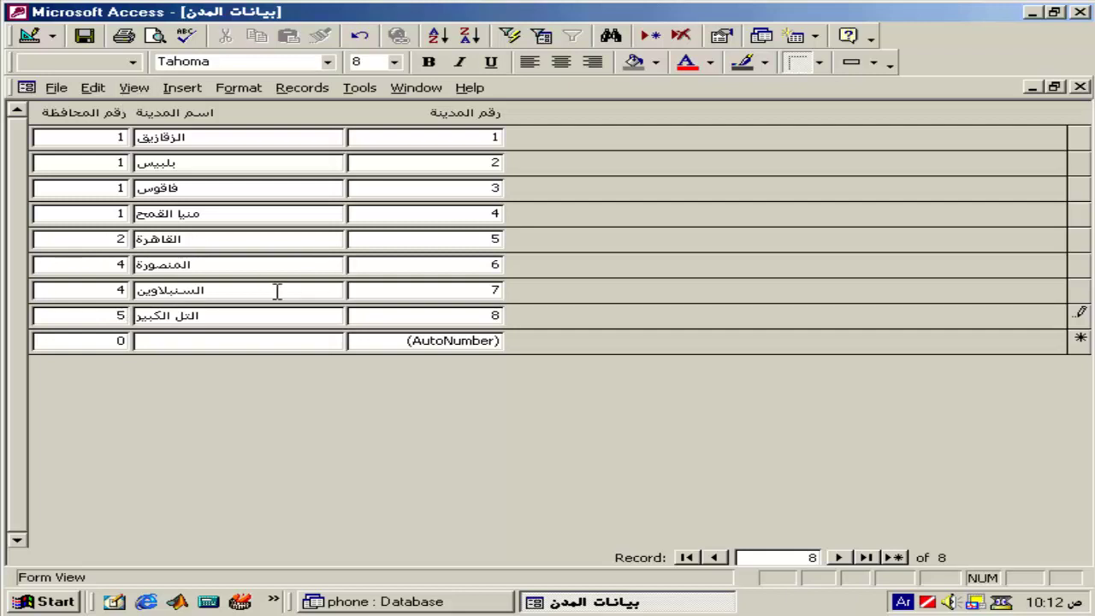
pyautogui.press('Tab')
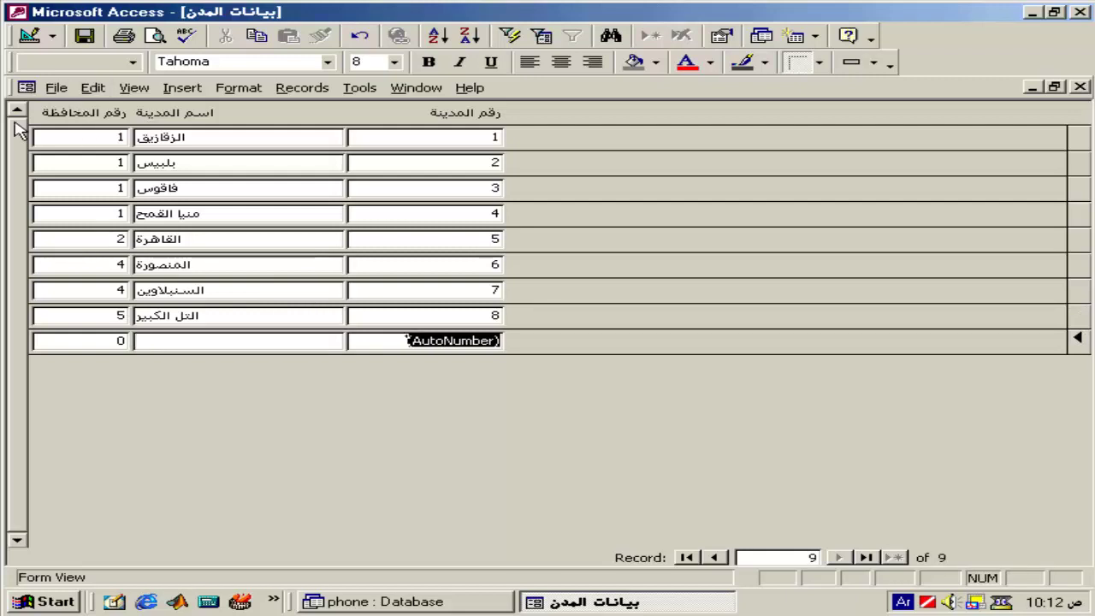
# Switch the city form to Design View, enlarge the Detail section, and show the Toolbox
pyautogui.click(29, 36)
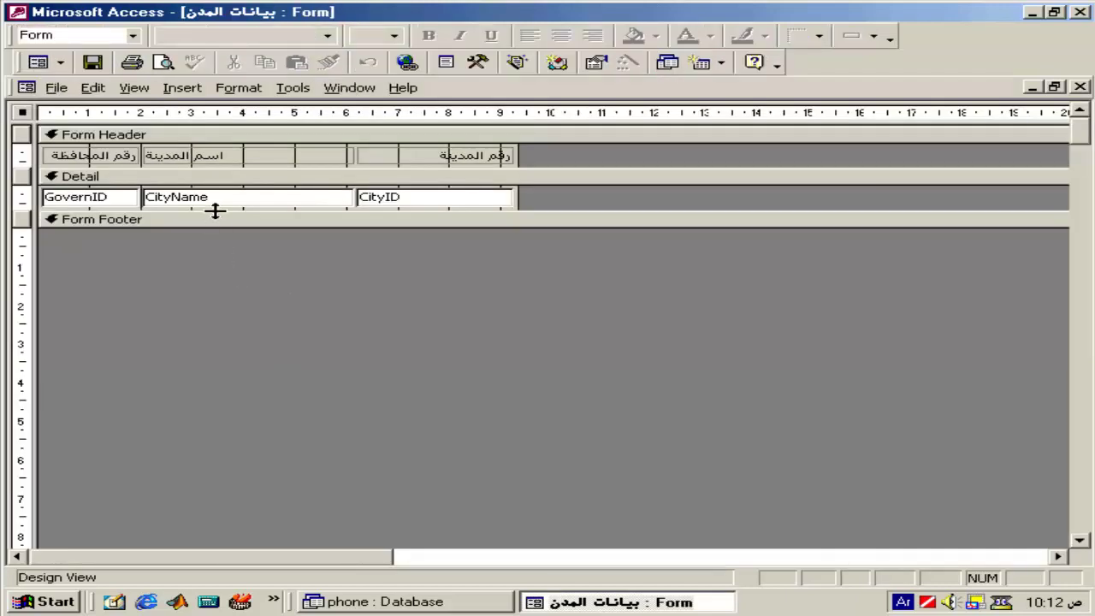
pyautogui.moveTo(215, 228); pyautogui.dragTo(207, 268)
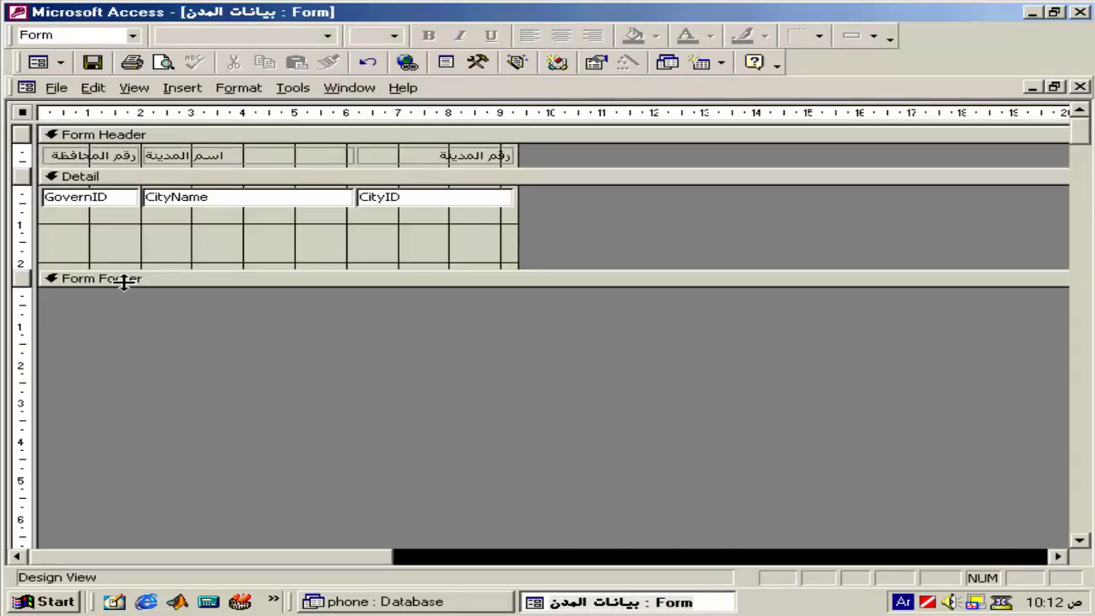
pyautogui.moveTo(128, 283)
pyautogui.mouseDown()
pyautogui.moveTo(124, 318)
pyautogui.moveTo(112, 276)
pyautogui.mouseUp()
pyautogui.click(479, 63)
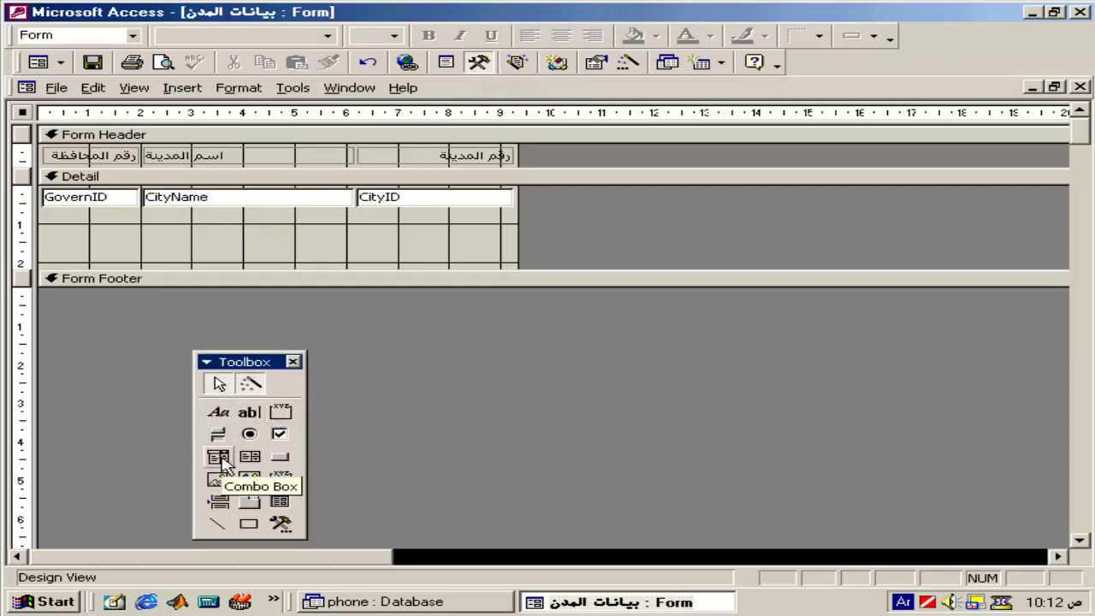
# Draw a combo box in the city form's Detail section
pyautogui.click(220, 460)
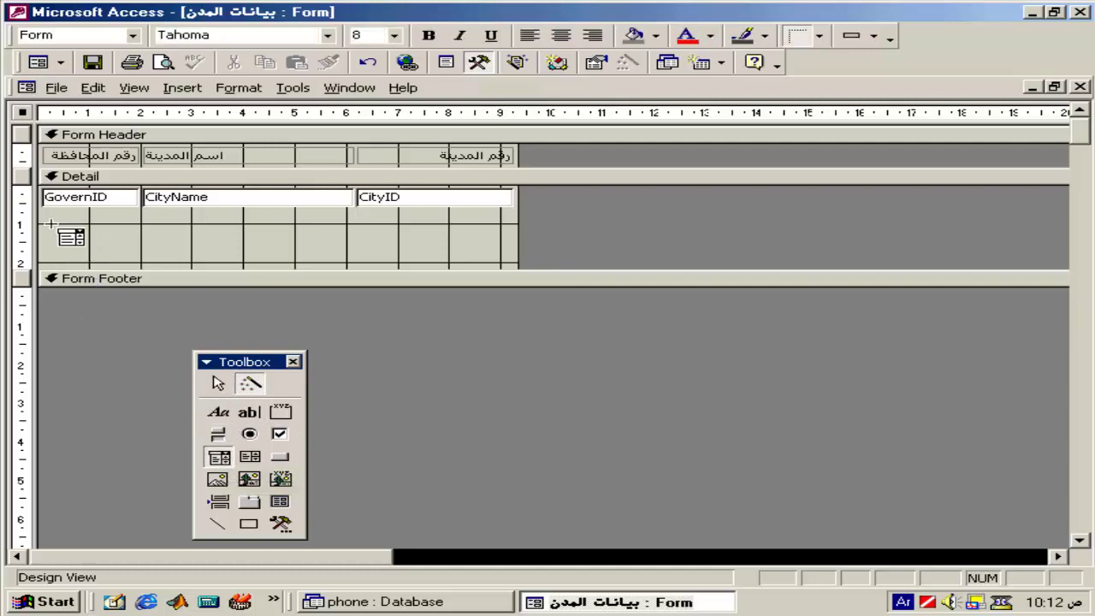
pyautogui.moveTo(48, 222)
pyautogui.mouseDown()
pyautogui.moveTo(195, 248)
pyautogui.moveTo(191, 240)
pyautogui.mouseUp()
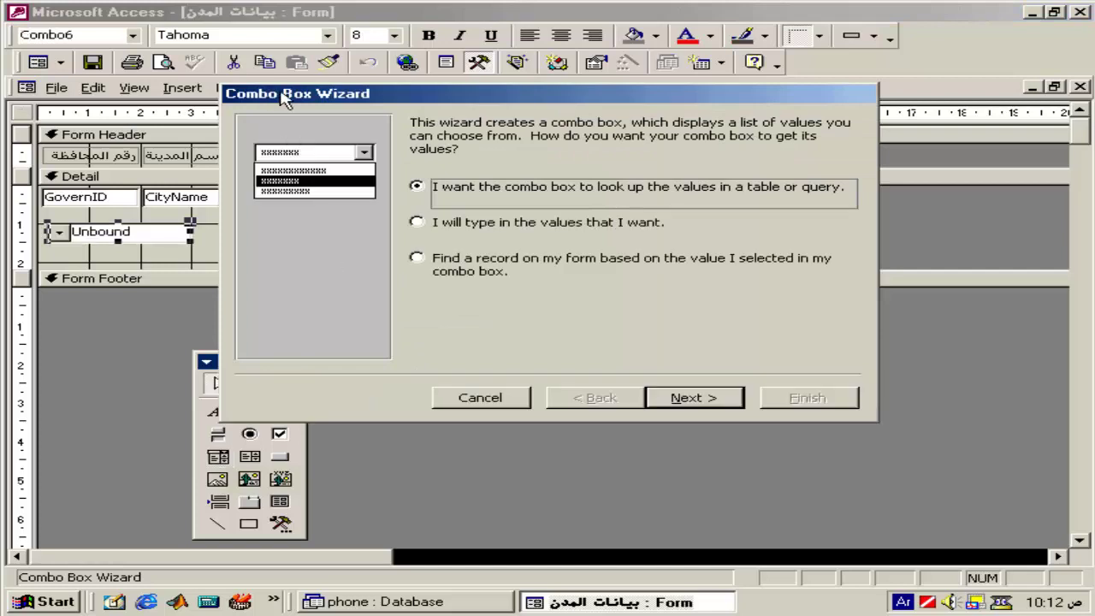
pyautogui.moveTo(285, 98); pyautogui.dragTo(353, 99)
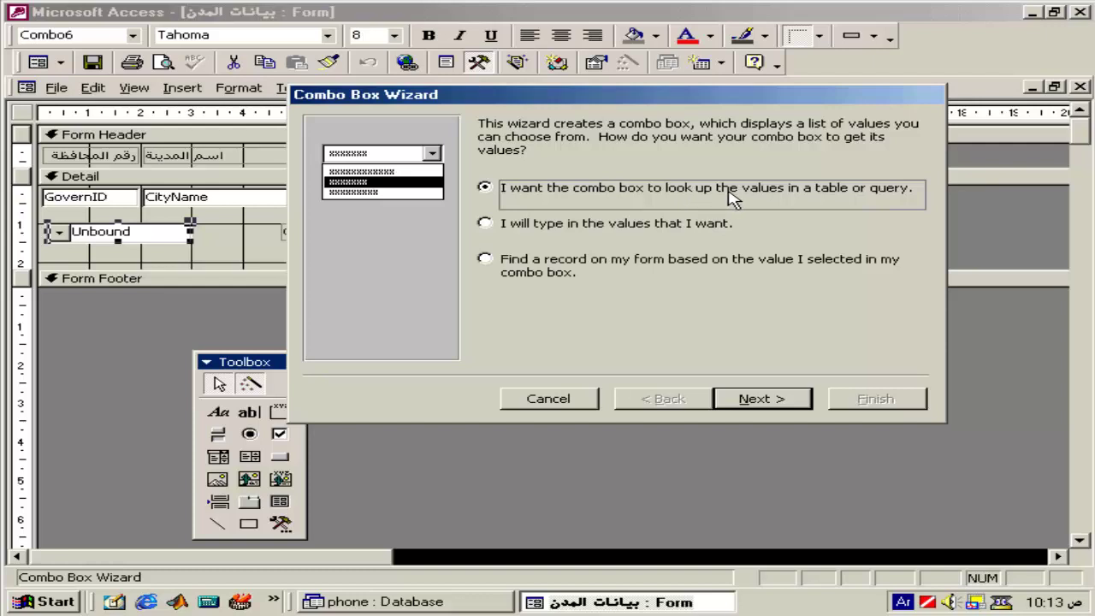
# Make the combo box look up values from GovernInfo, showing the GovernName column
pyautogui.click(749, 402)
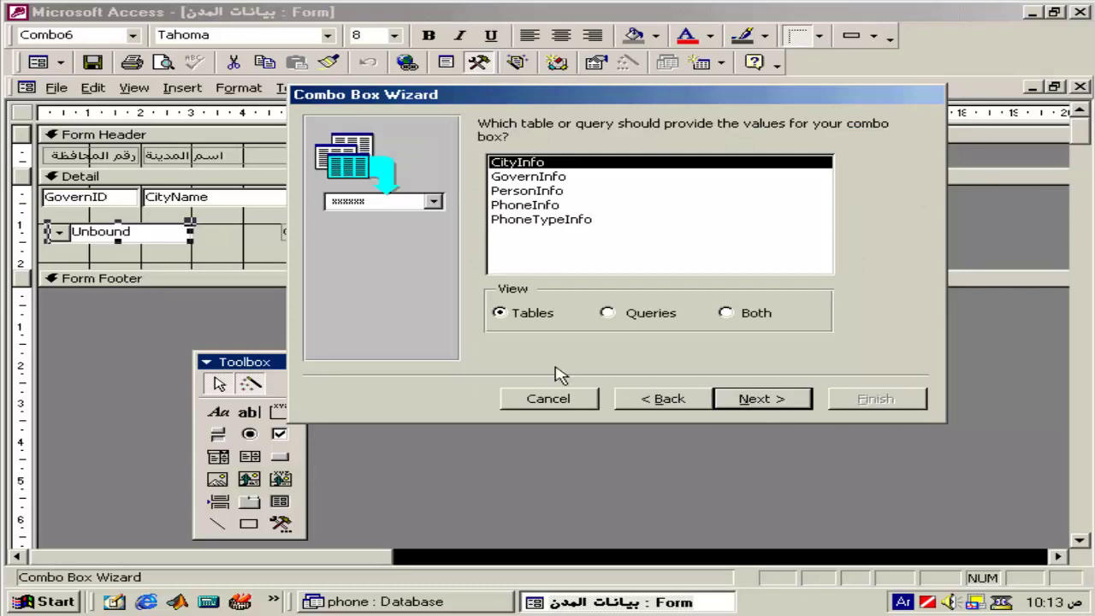
pyautogui.click(523, 179)
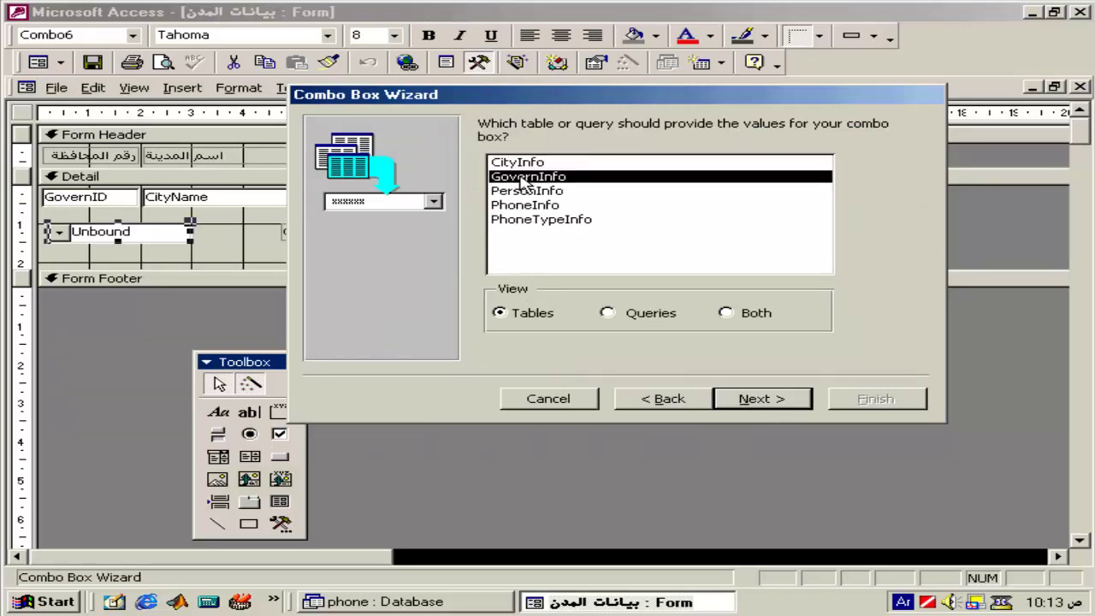
pyautogui.click(769, 400)
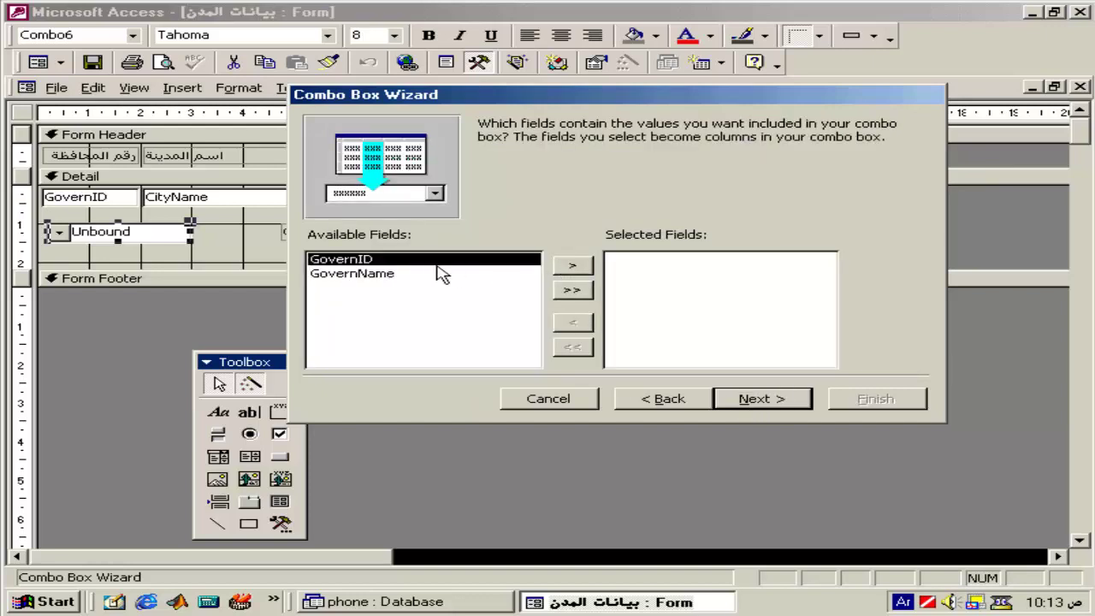
pyautogui.click(455, 274)
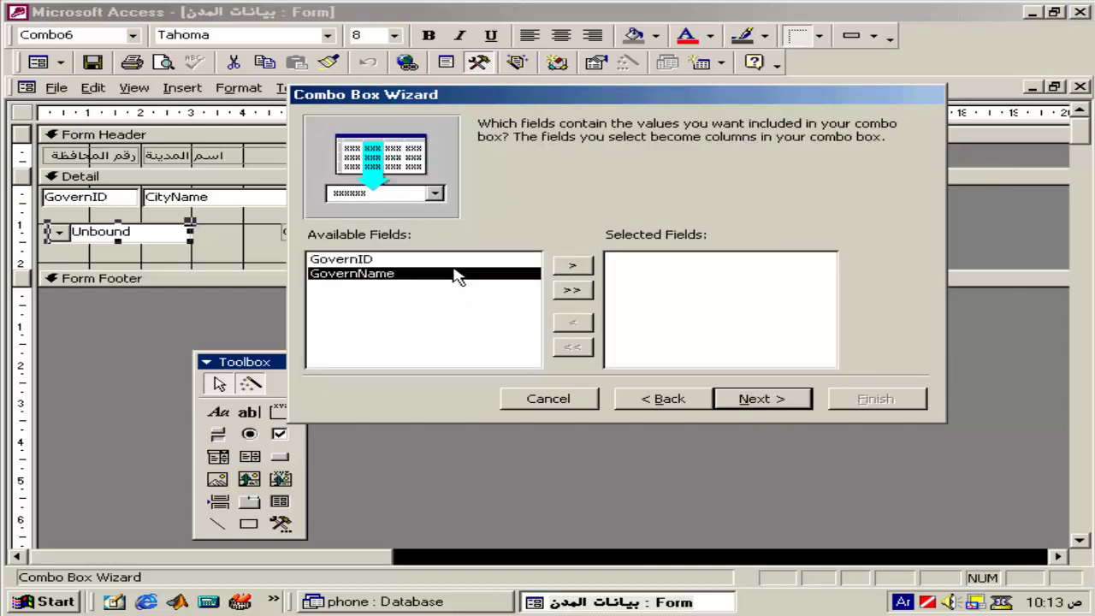
pyautogui.click(581, 266)
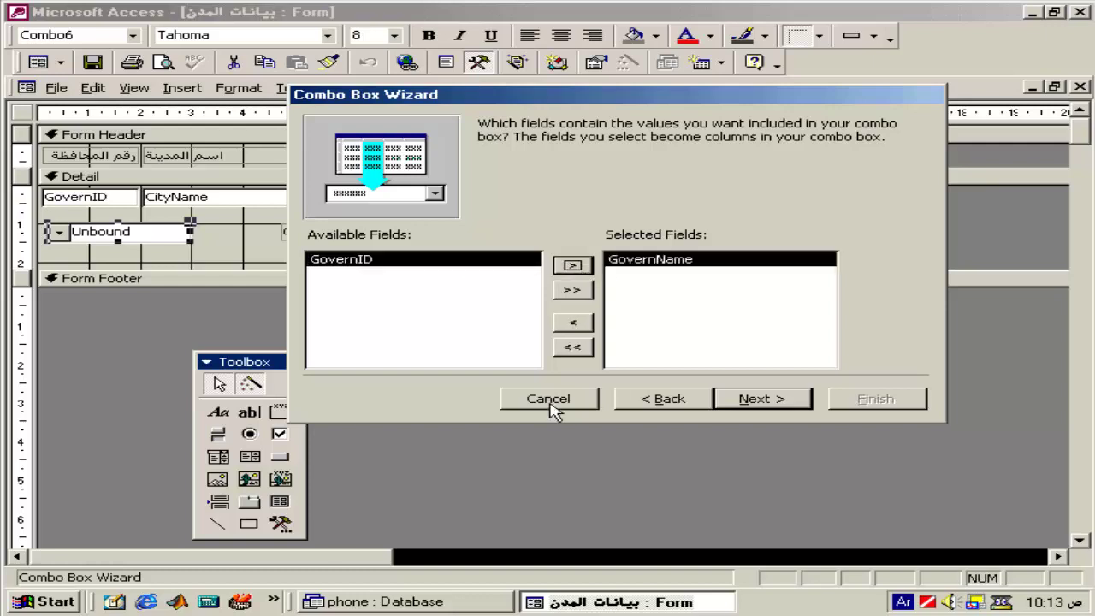
pyautogui.click(762, 399)
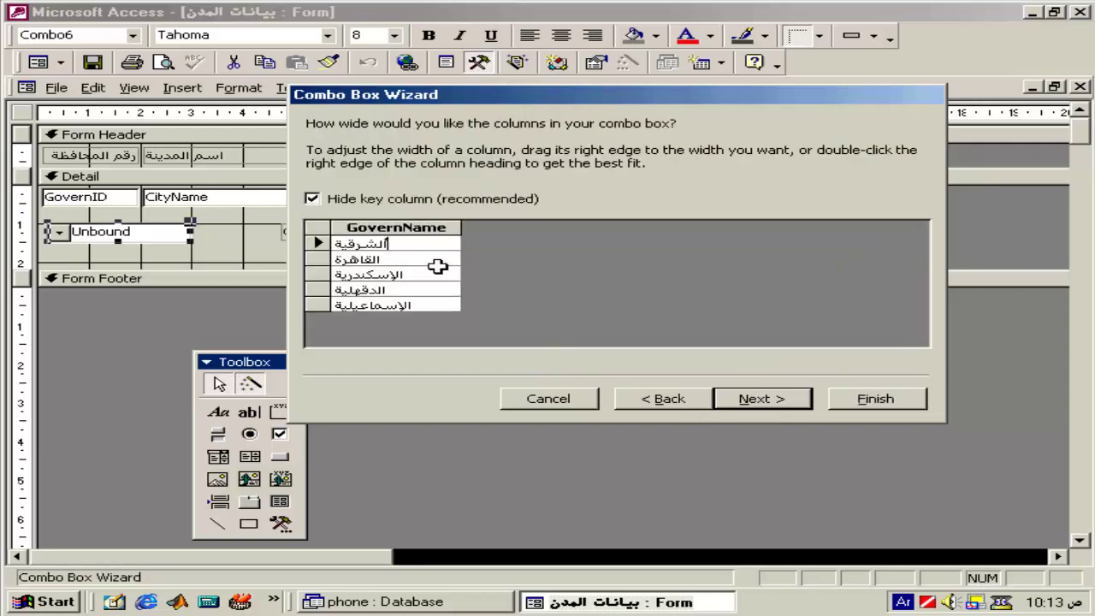
# Store the combo box's chosen value in the GovernID field and finish the wizard
pyautogui.click(765, 399)
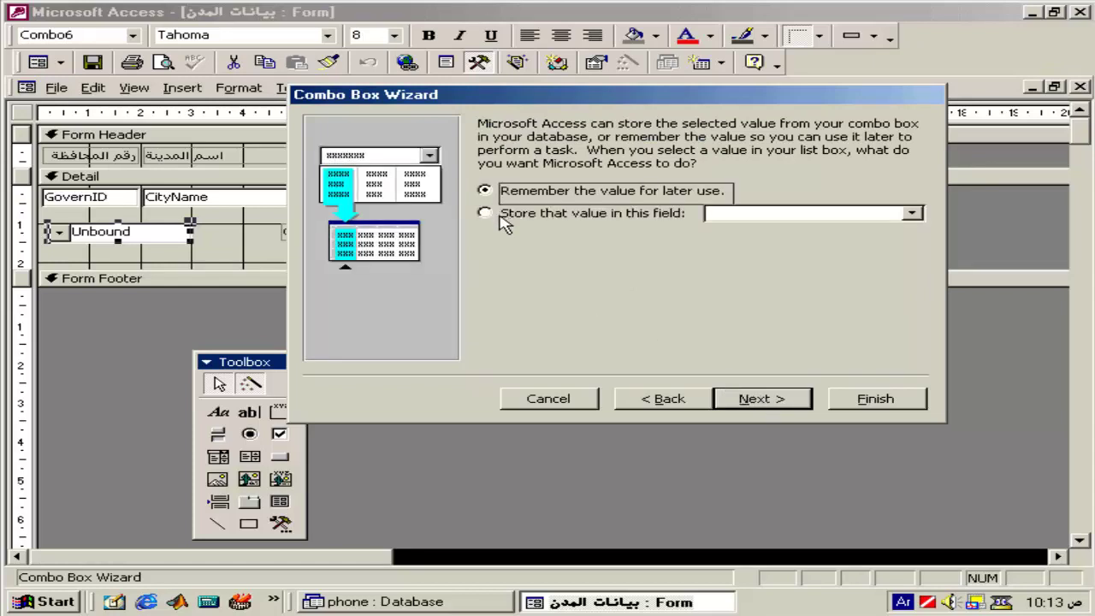
pyautogui.click(505, 224)
pyautogui.click(912, 213)
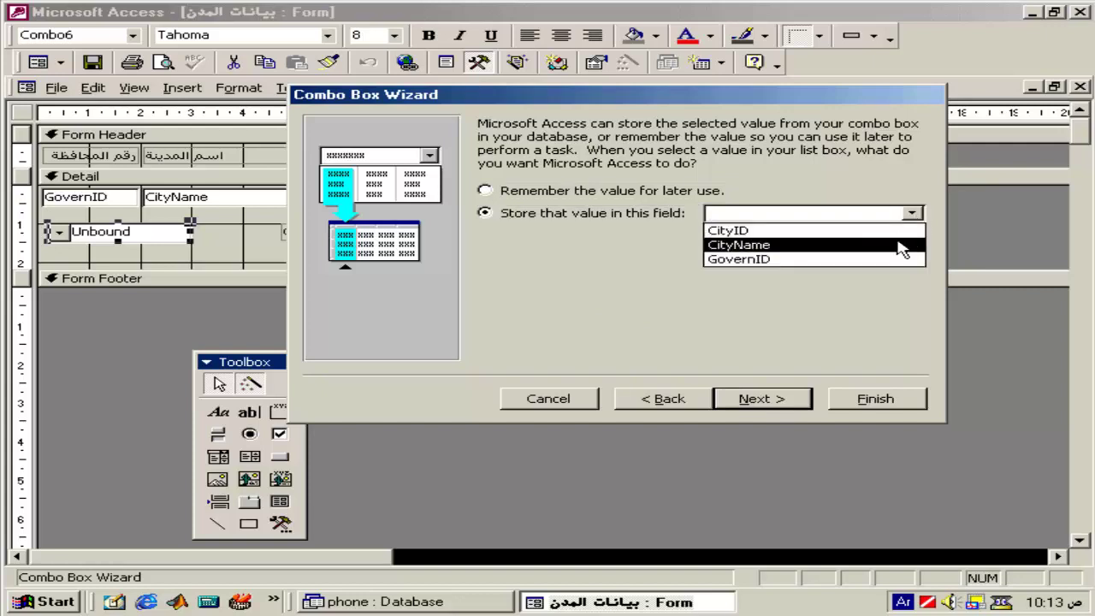
pyautogui.click(895, 267)
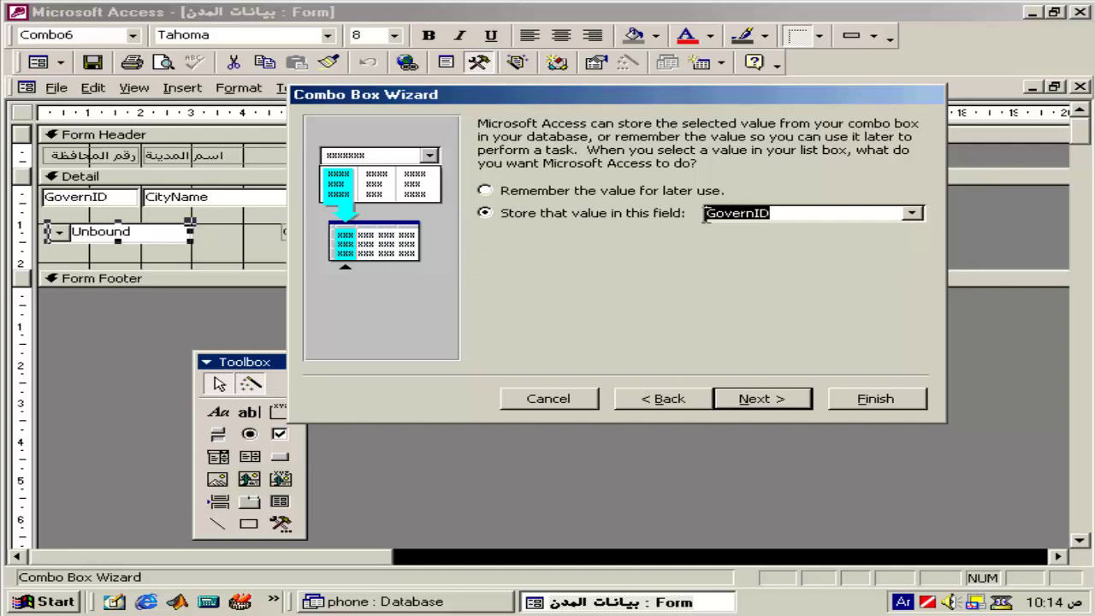
pyautogui.click(775, 402)
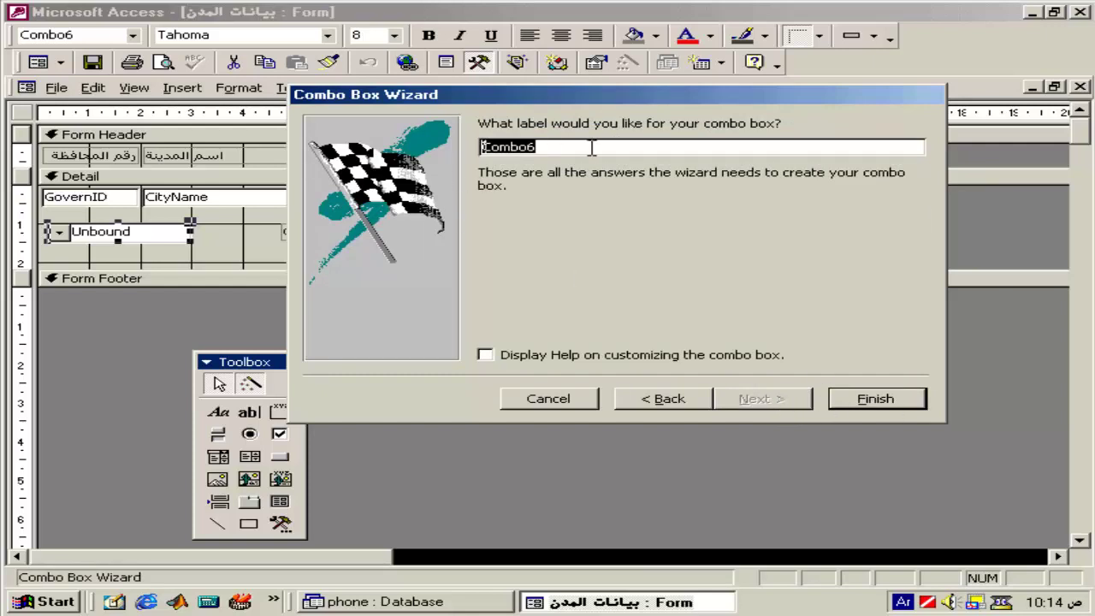
pyautogui.click(878, 401)
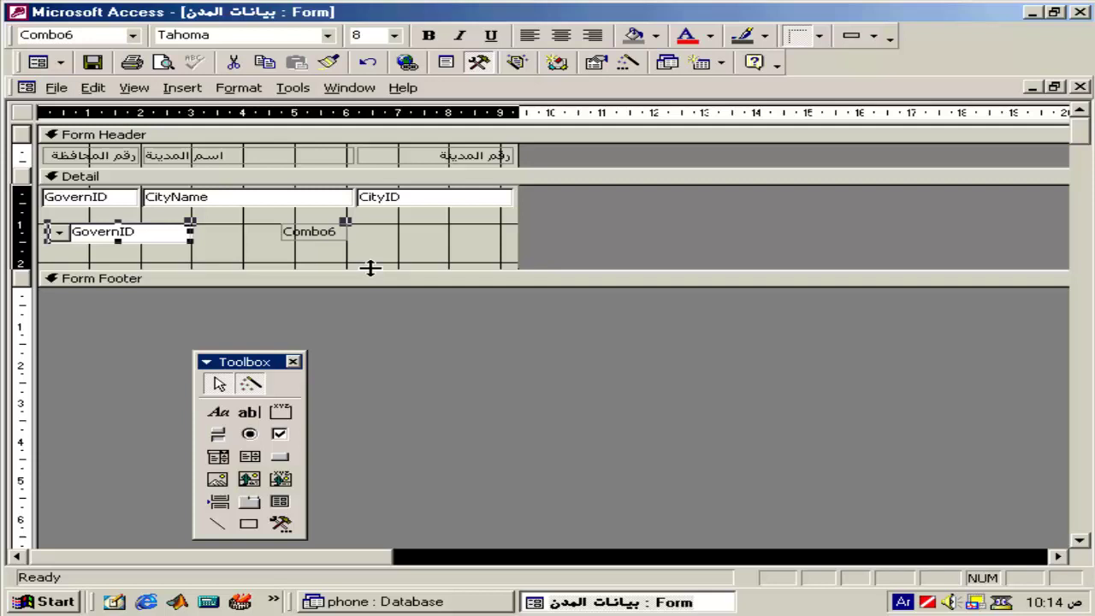
# Shorten the Detail section, delete the Combo6 label, and switch to Form View
pyautogui.moveTo(369, 270); pyautogui.dragTo(368, 244)
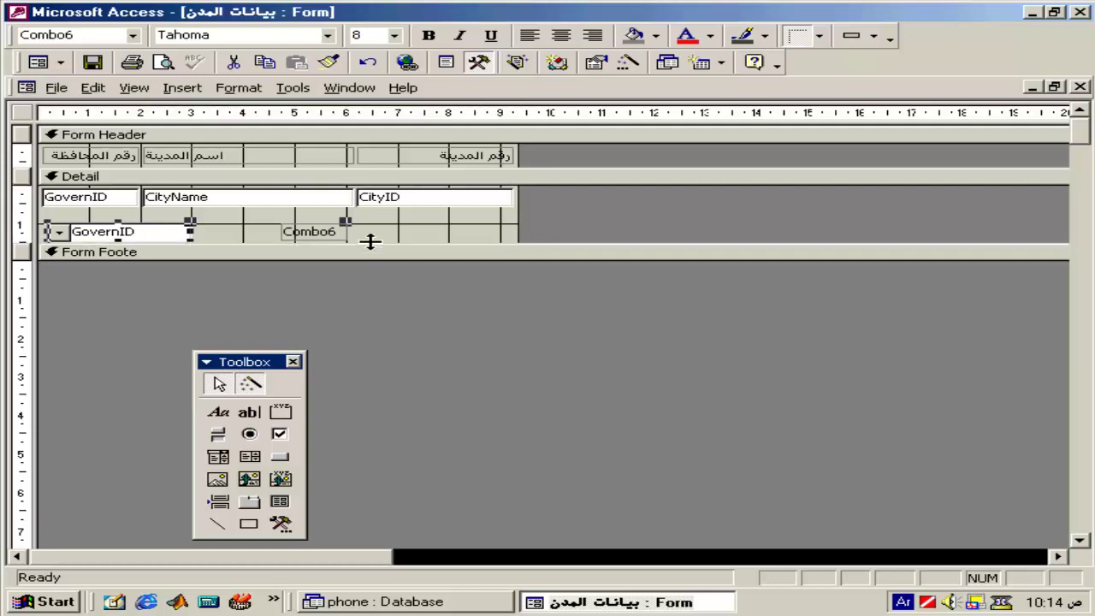
pyautogui.click(345, 230)
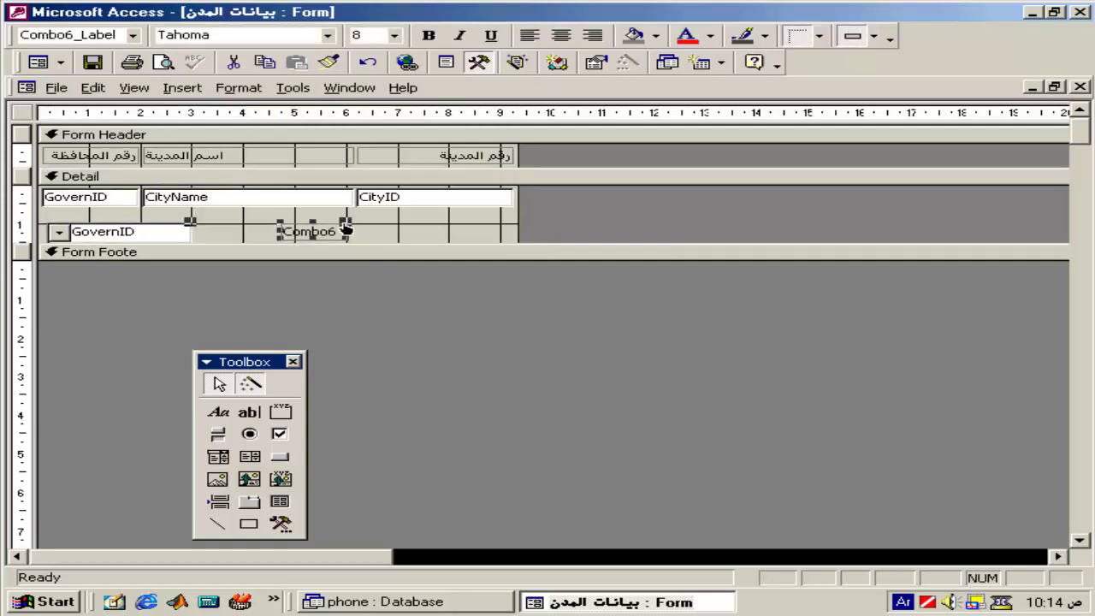
pyautogui.press('Delete')
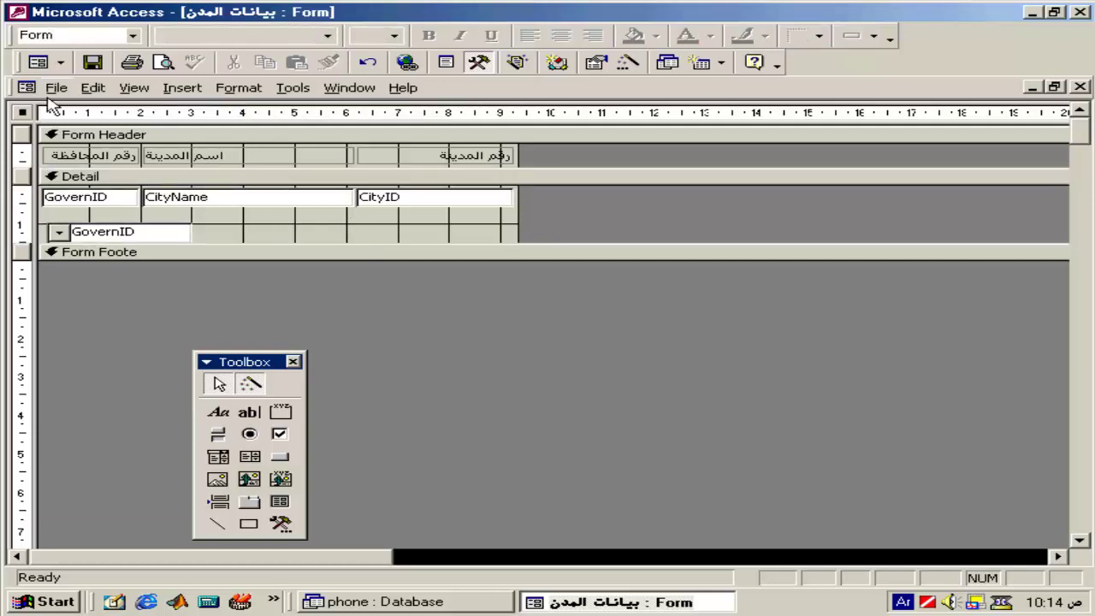
pyautogui.click(60, 63)
pyautogui.click(69, 106)
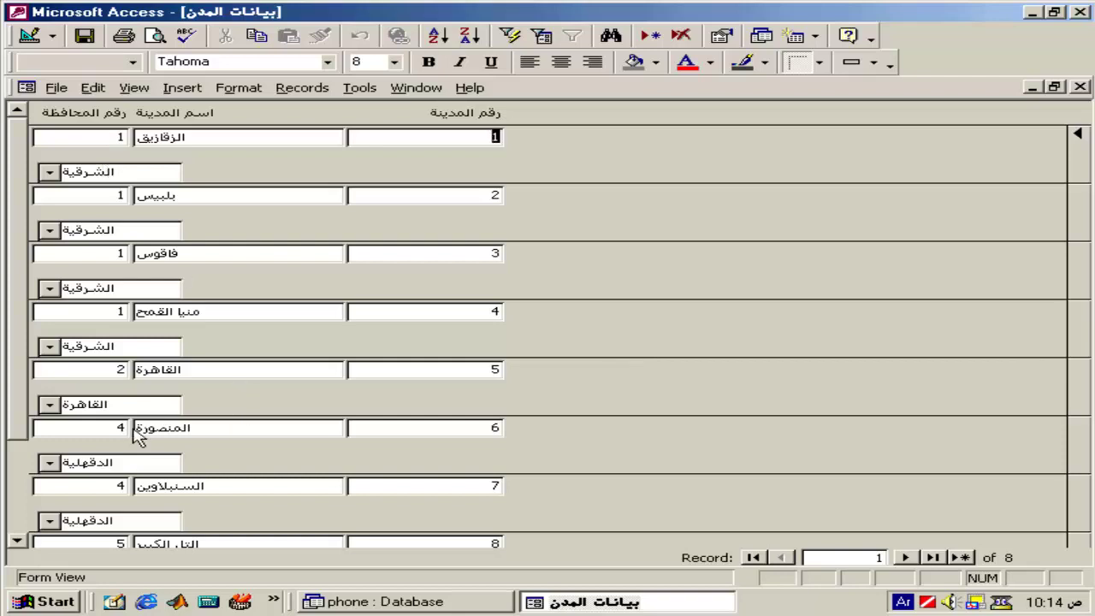
# Move the governorate combo box to the left of GovernID on the record row and preview
pyautogui.click(32, 36)
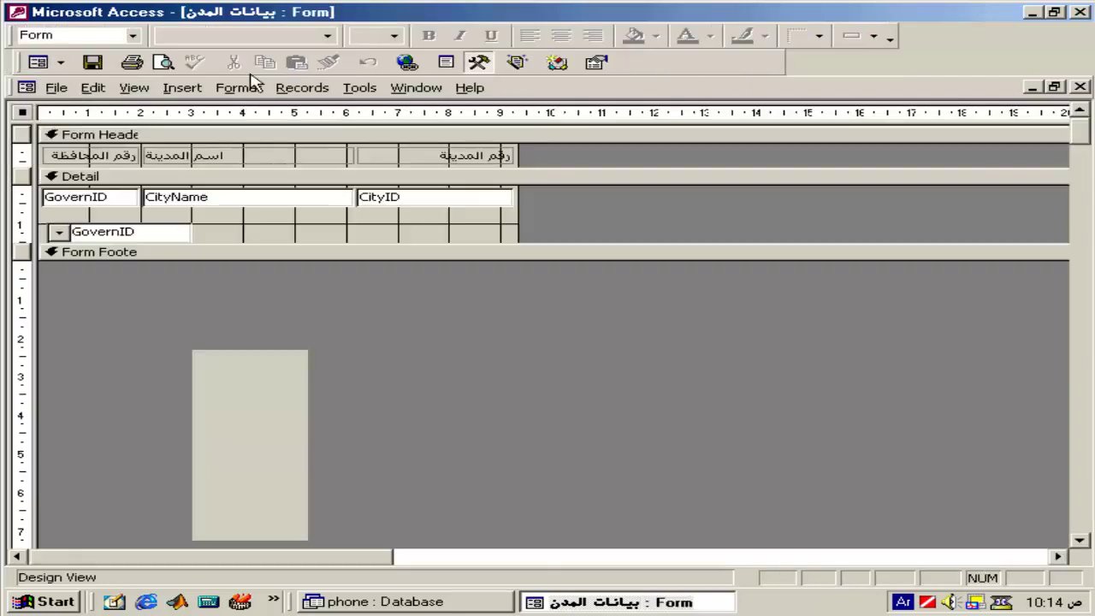
pyautogui.moveTo(513, 225); pyautogui.dragTo(723, 220)
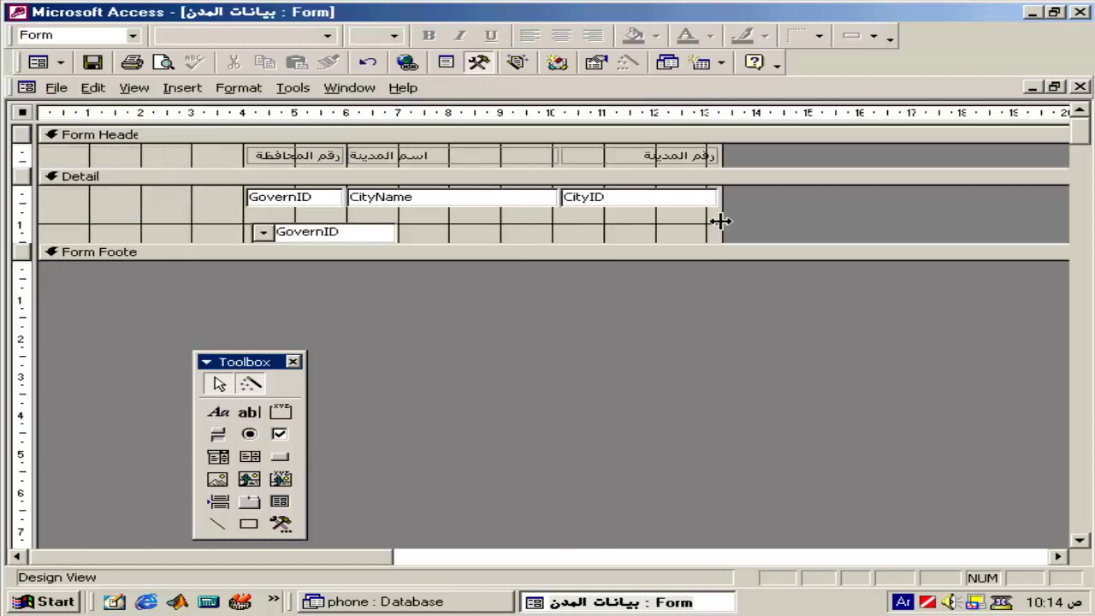
pyautogui.moveTo(308, 237)
pyautogui.mouseDown()
pyautogui.moveTo(126, 177)
pyautogui.moveTo(146, 175)
pyautogui.mouseUp()
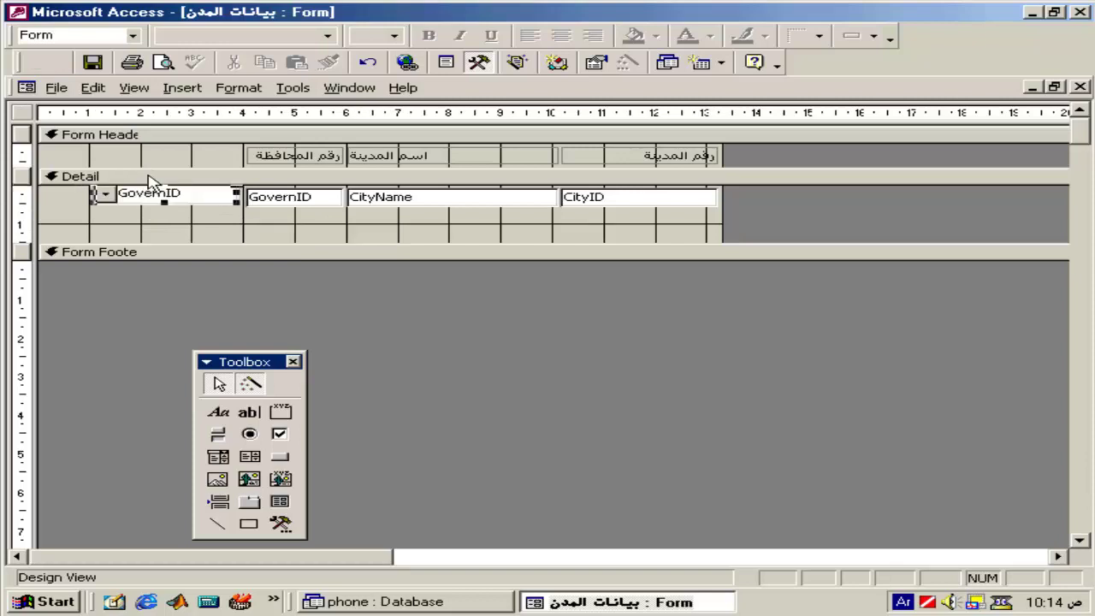
pyautogui.moveTo(719, 228); pyautogui.dragTo(569, 232)
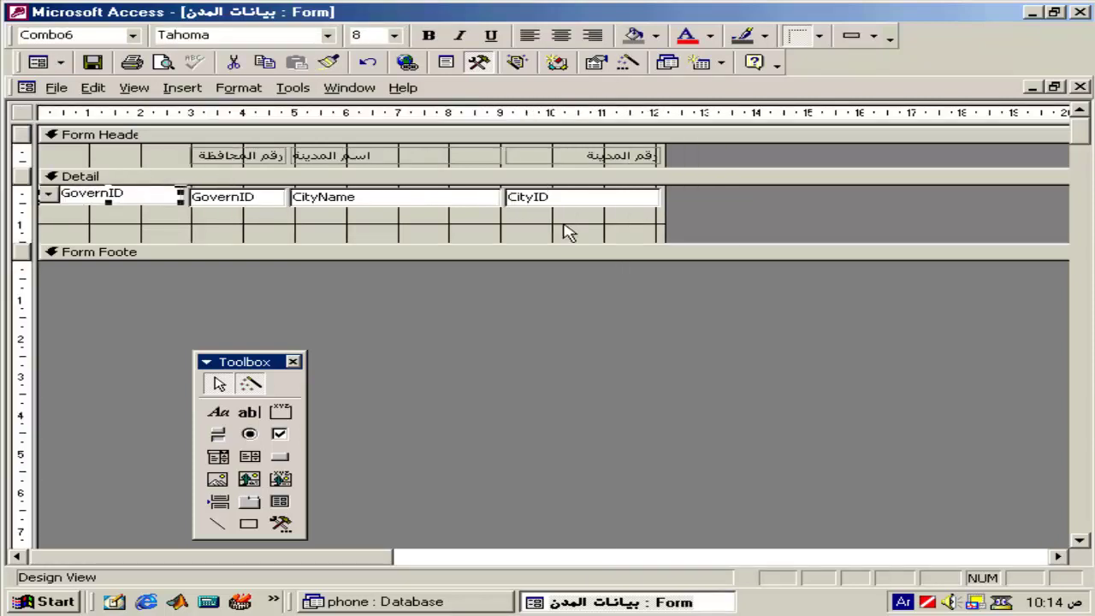
pyautogui.click(38, 62)
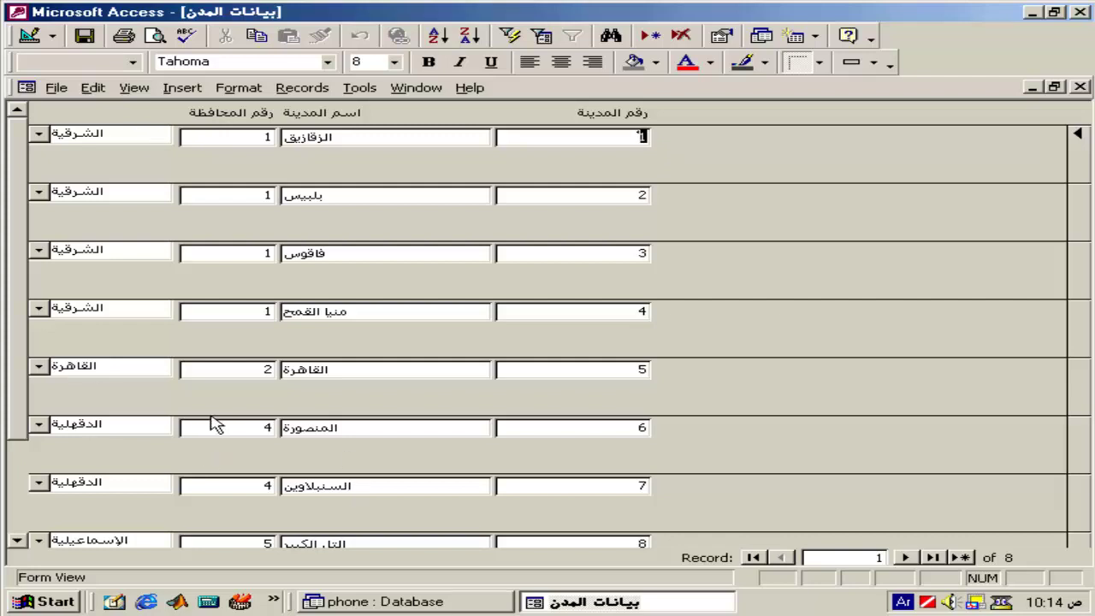
# Shrink the Detail section to one row and try record 8's governorate drop-down in Form View
pyautogui.click(30, 35)
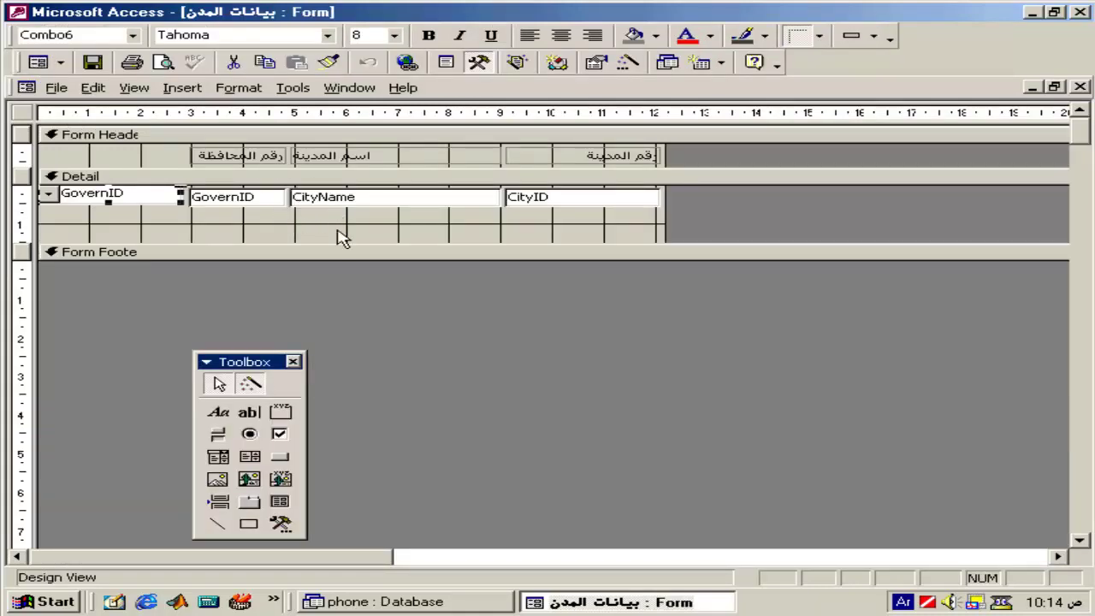
pyautogui.moveTo(340, 243); pyautogui.dragTo(342, 205)
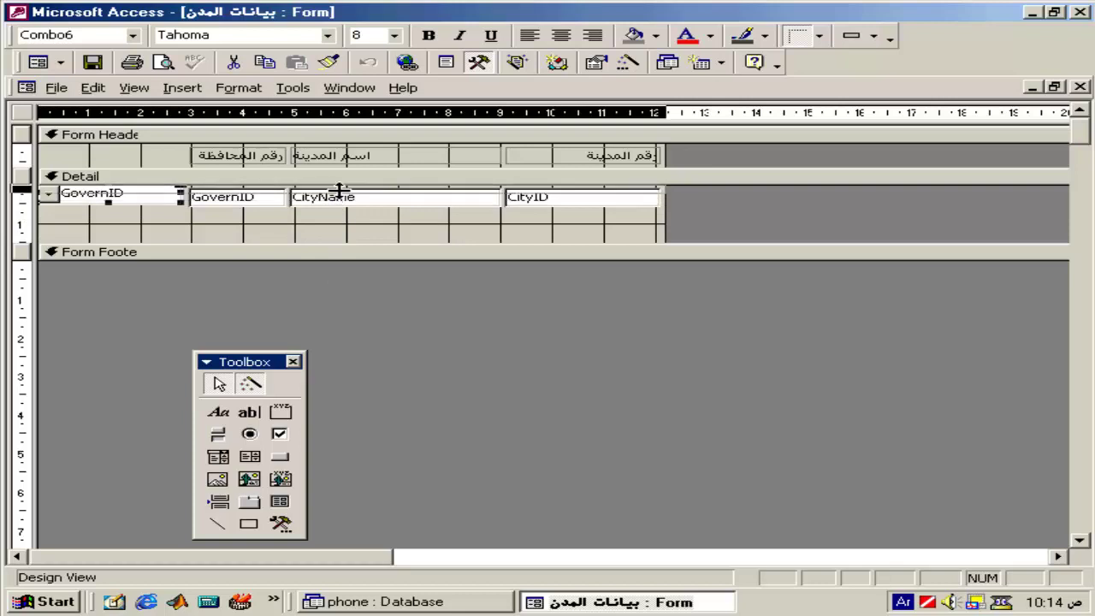
pyautogui.click(34, 62)
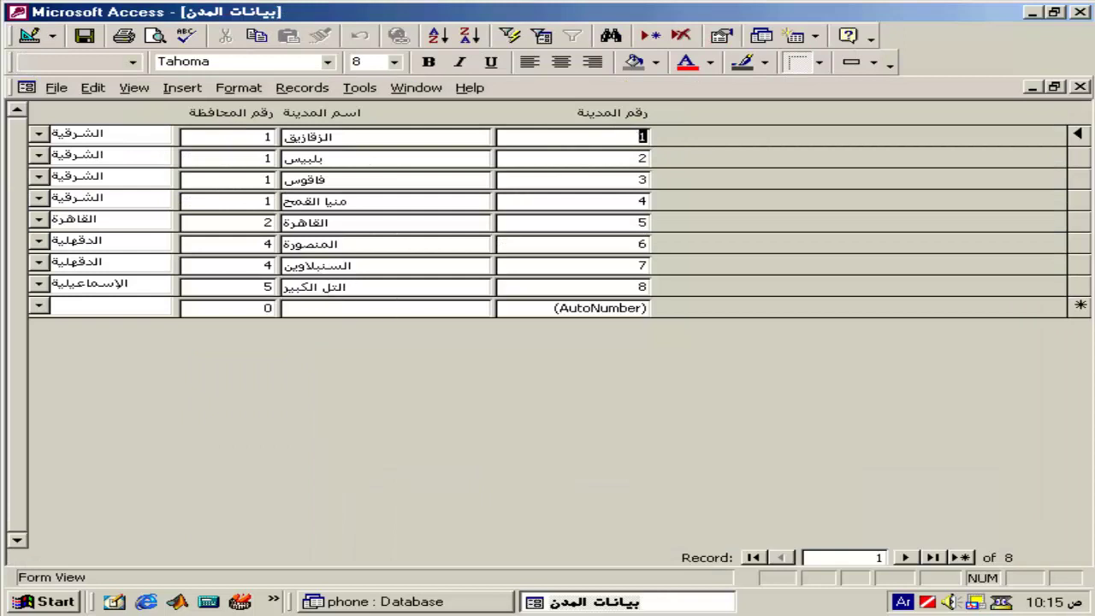
pyautogui.click(38, 283)
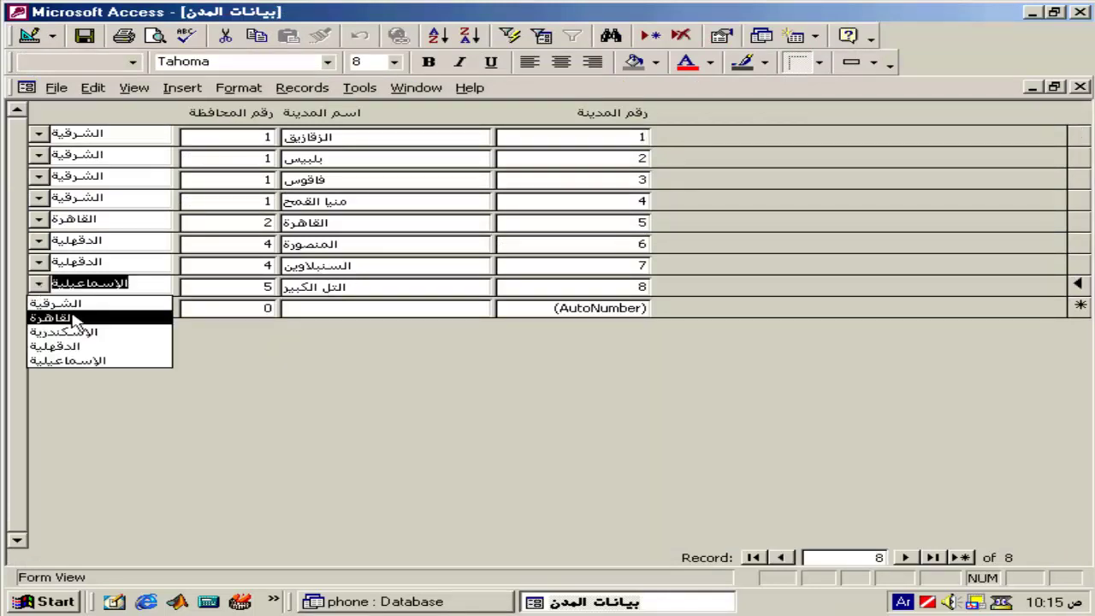
pyautogui.click(89, 333)
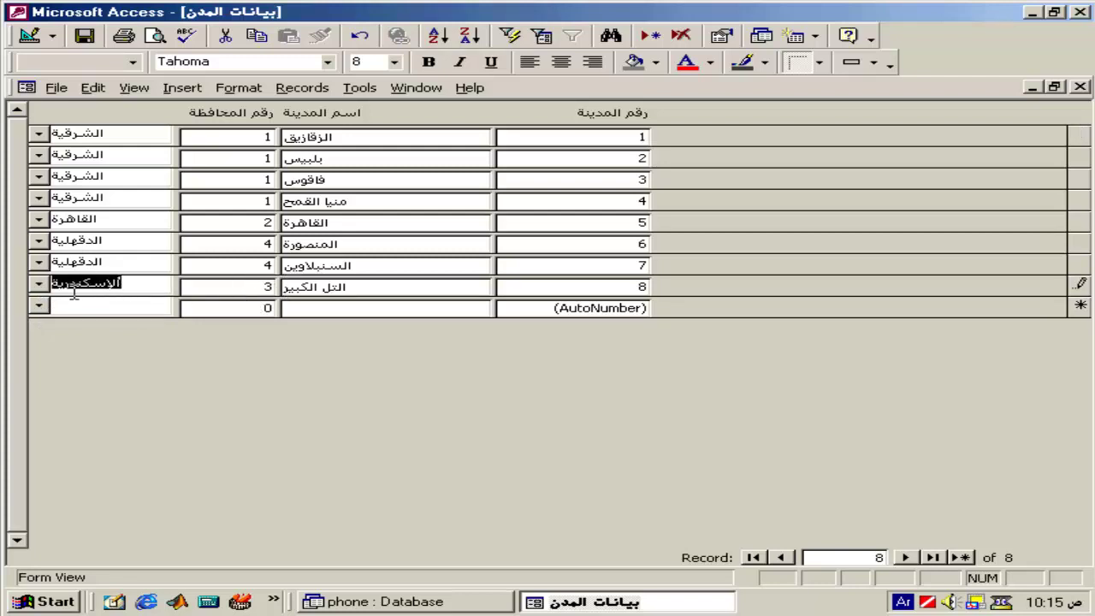
pyautogui.click(38, 283)
pyautogui.click(60, 366)
# Add the city أبوصوير in governorate الإسماعيلية, then go back to Design View
pyautogui.click(313, 309)
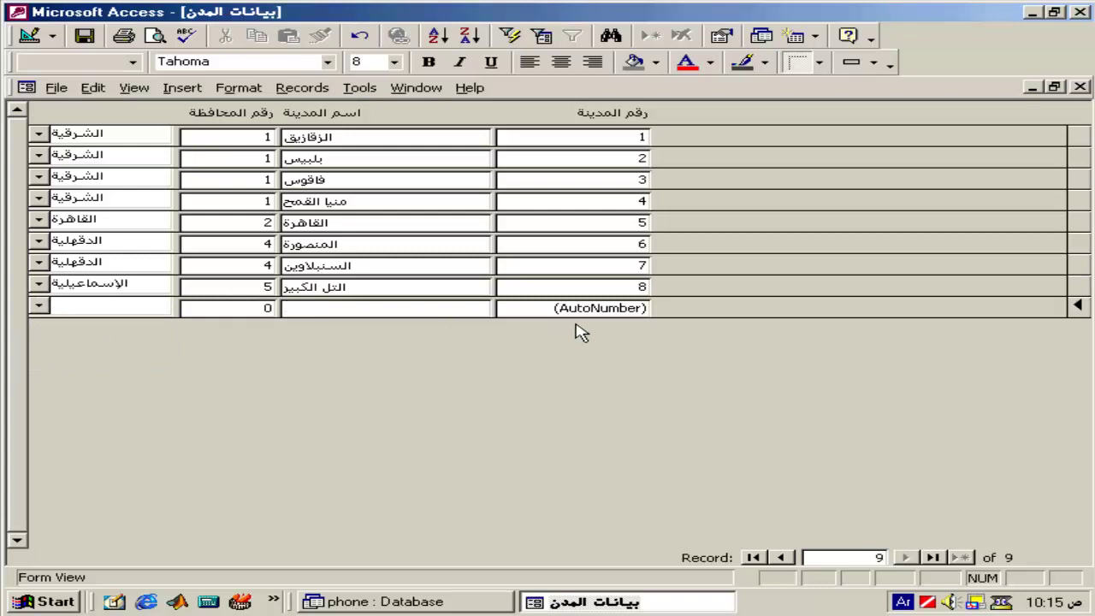
pyautogui.write('أ')
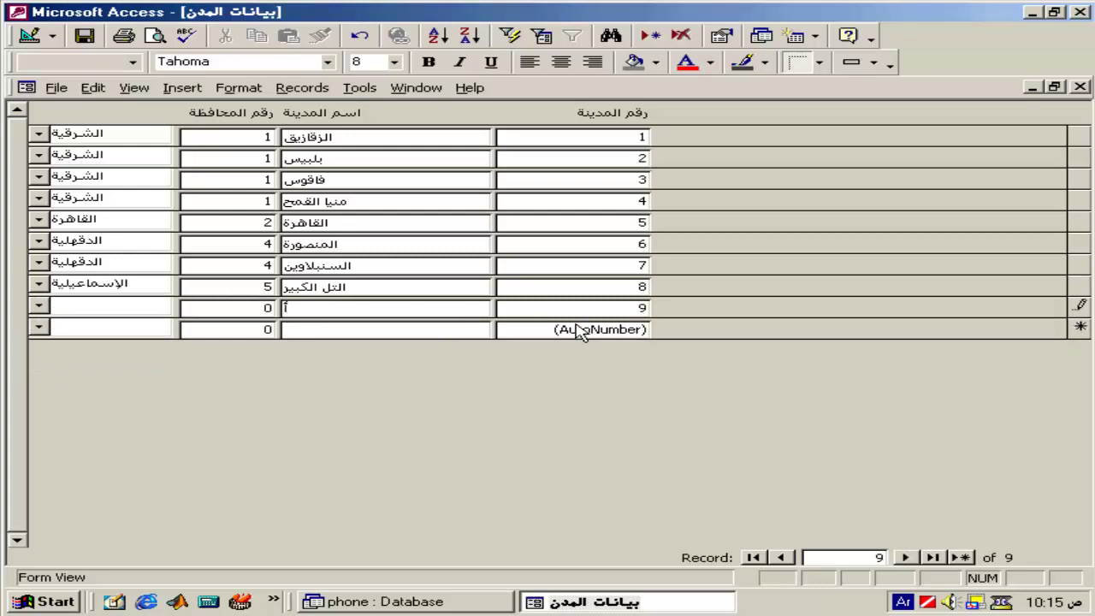
pyautogui.write('بوصو')
pyautogui.write('ير')
pyautogui.press('Tab')
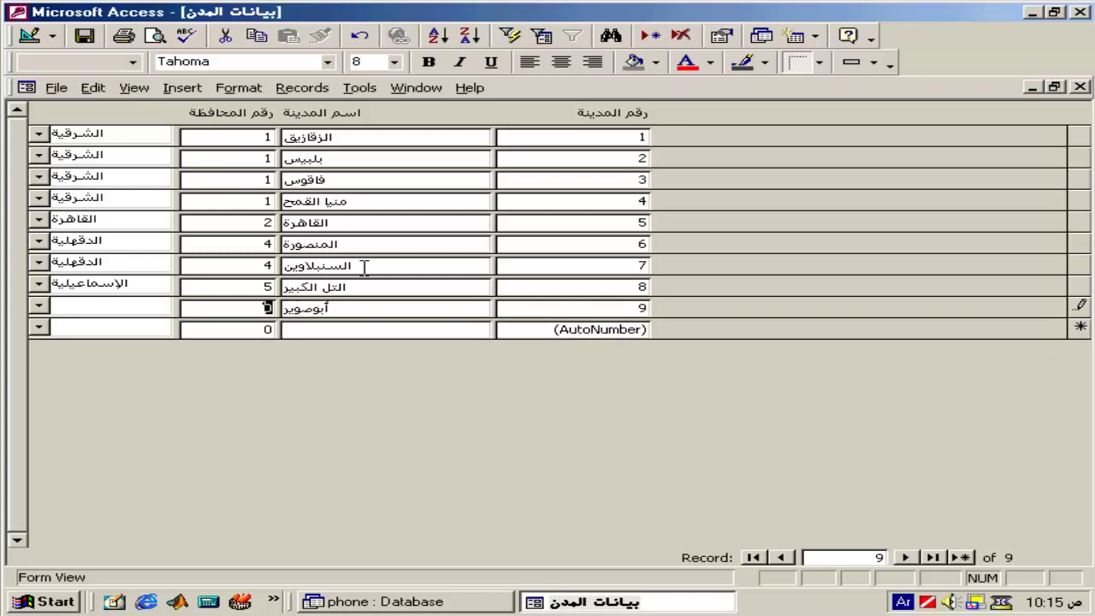
pyautogui.click(38, 305)
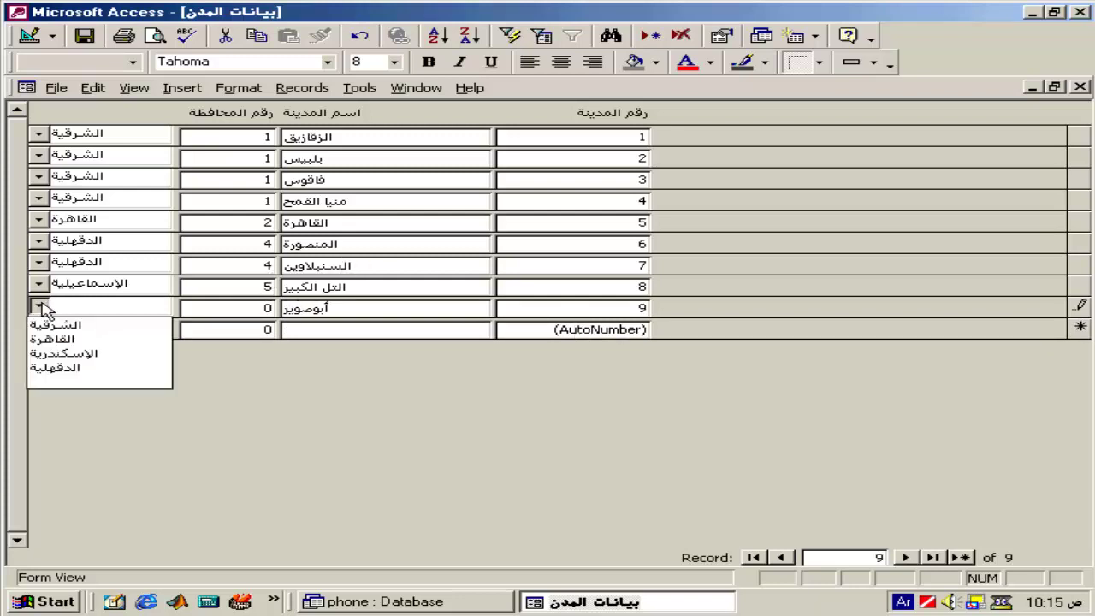
pyautogui.click(54, 385)
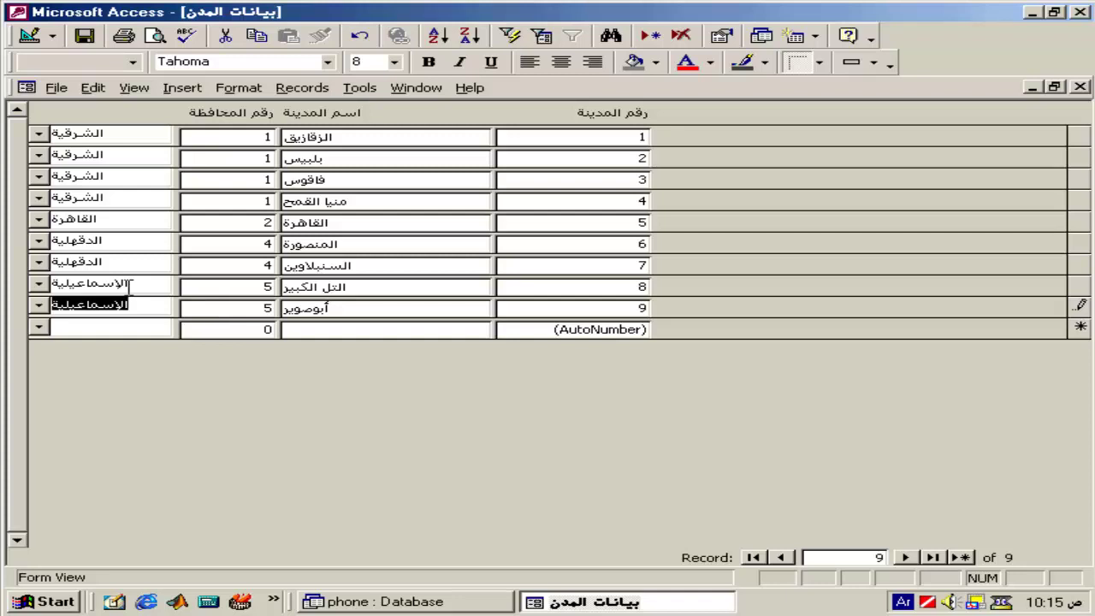
pyautogui.click(129, 284)
pyautogui.click(130, 261)
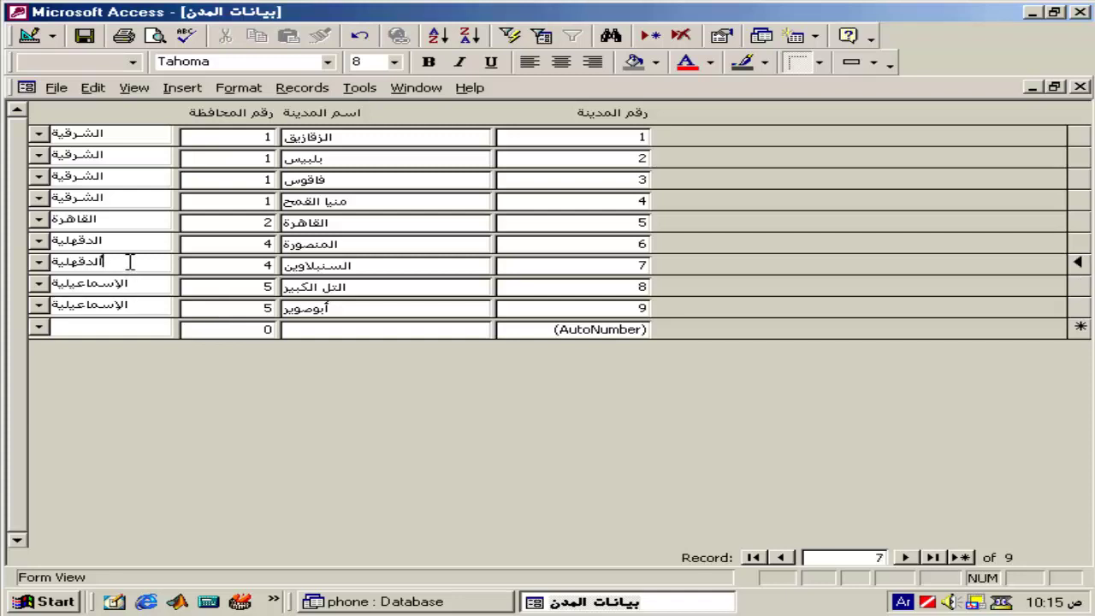
pyautogui.click(31, 36)
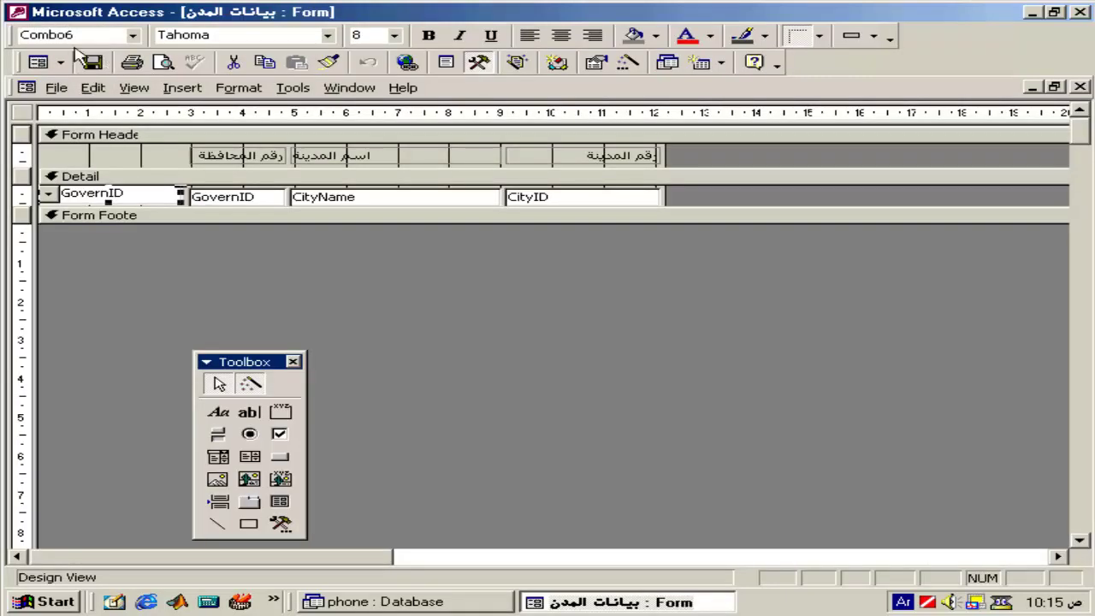
# Delete the extra GovernID text box, rename the header to اسم المحافظة, and close up the columns
pyautogui.click(231, 198)
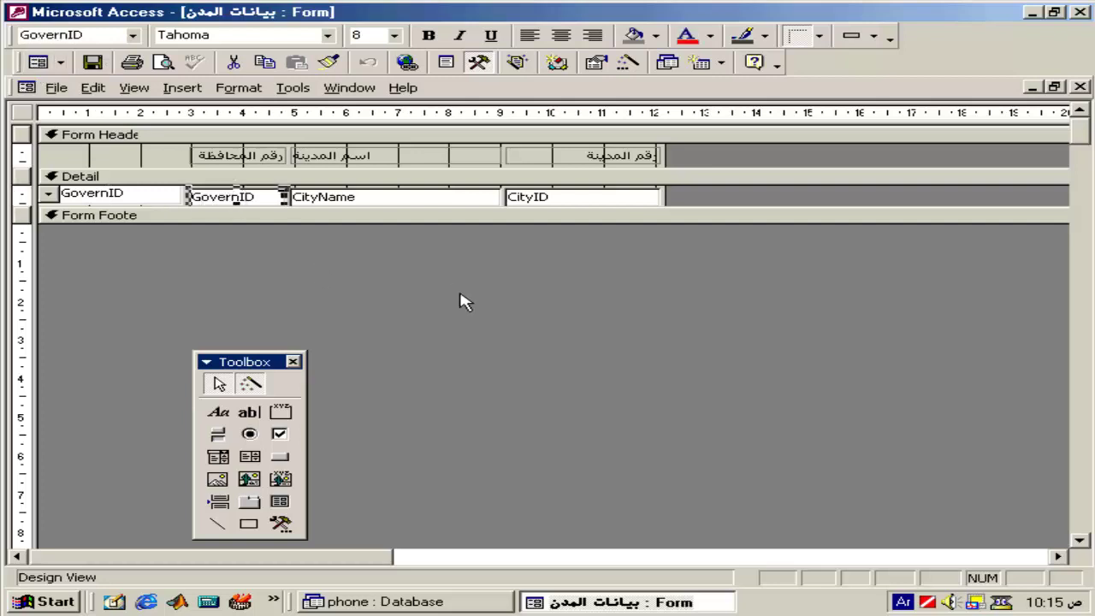
pyautogui.press('Delete')
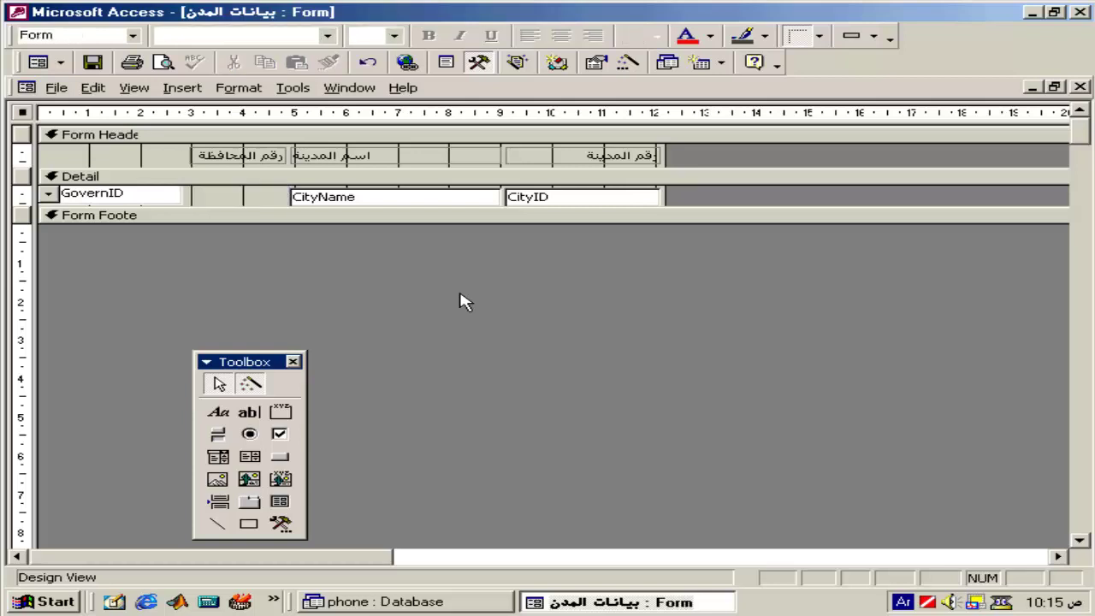
pyautogui.click(257, 159)
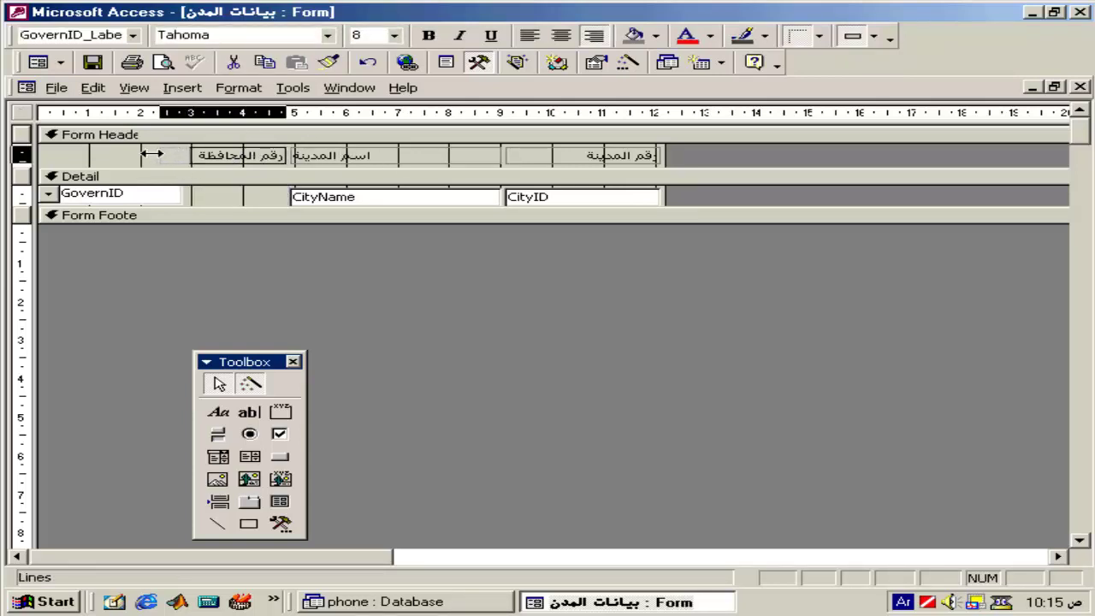
pyautogui.moveTo(184, 154); pyautogui.dragTo(156, 154)
pyautogui.doubleClick(265, 154)
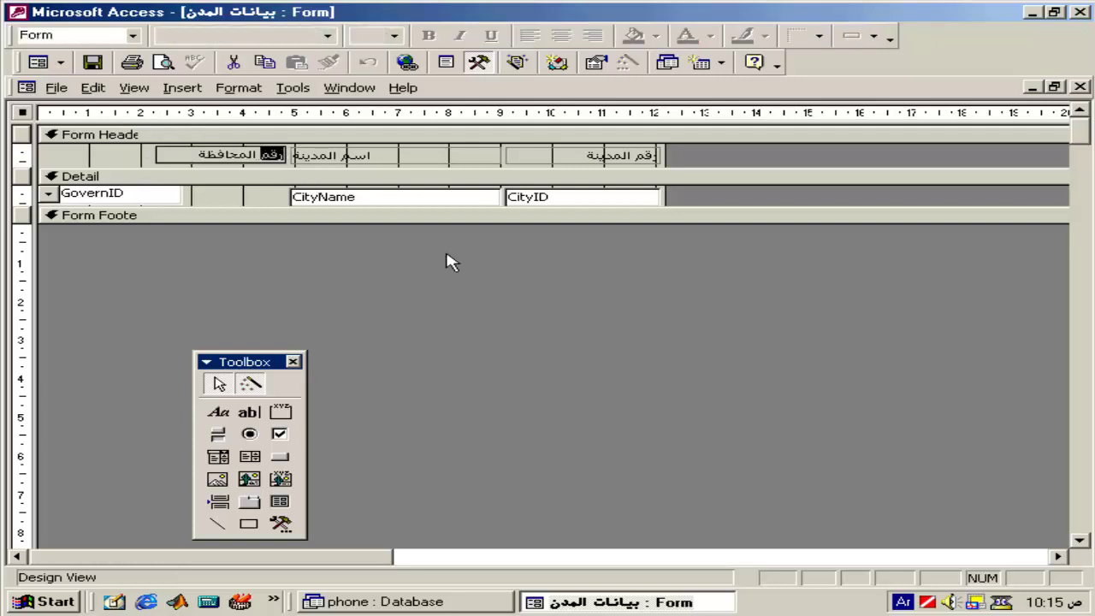
pyautogui.write('ا')
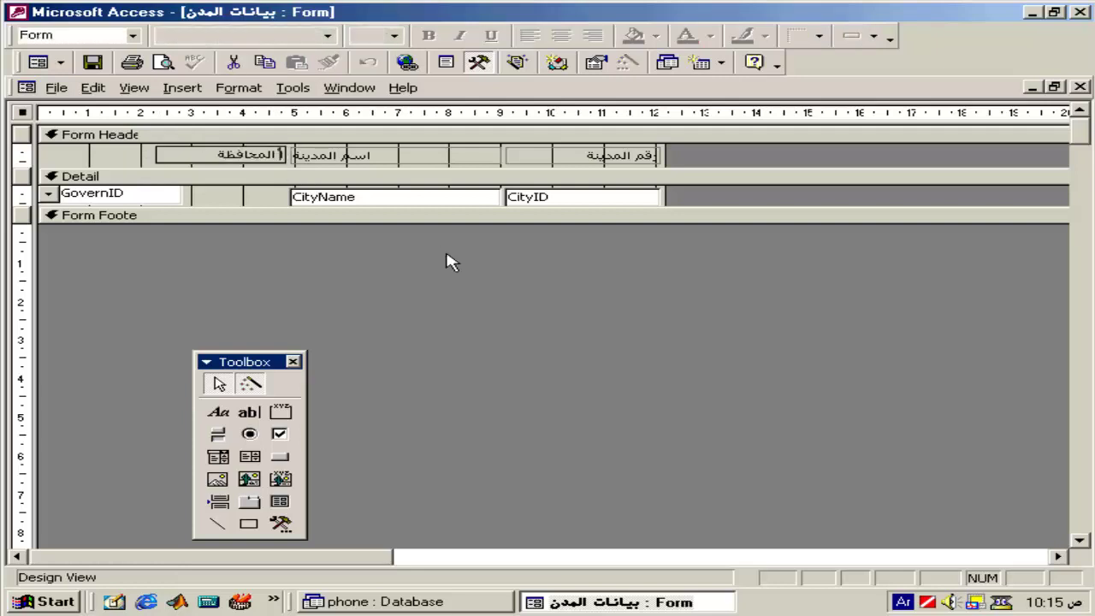
pyautogui.write('سم')
pyautogui.click(94, 160)
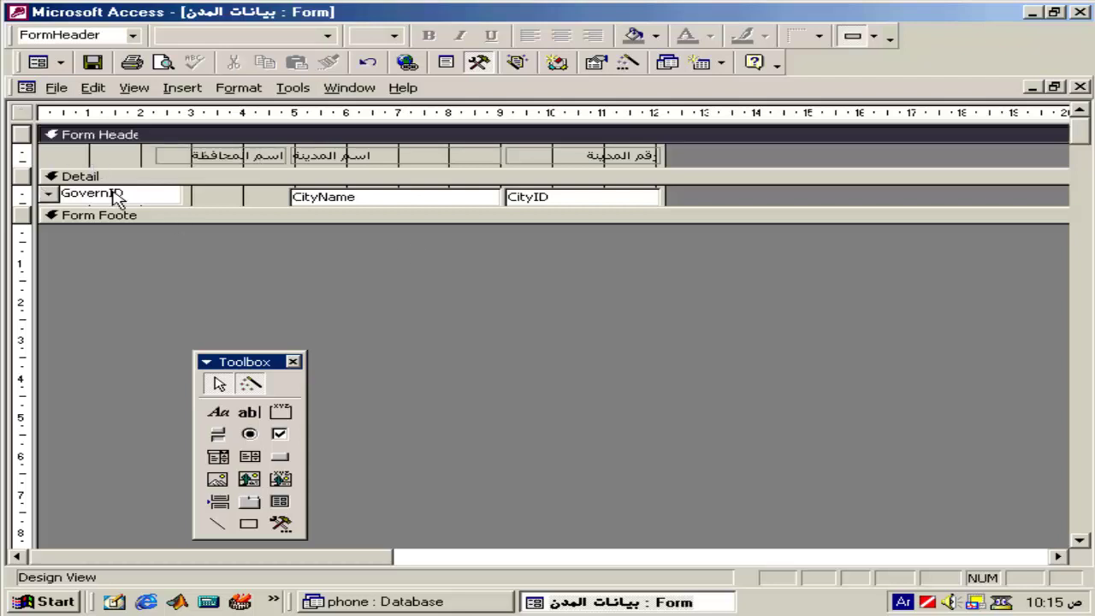
pyautogui.moveTo(119, 198); pyautogui.dragTo(218, 194)
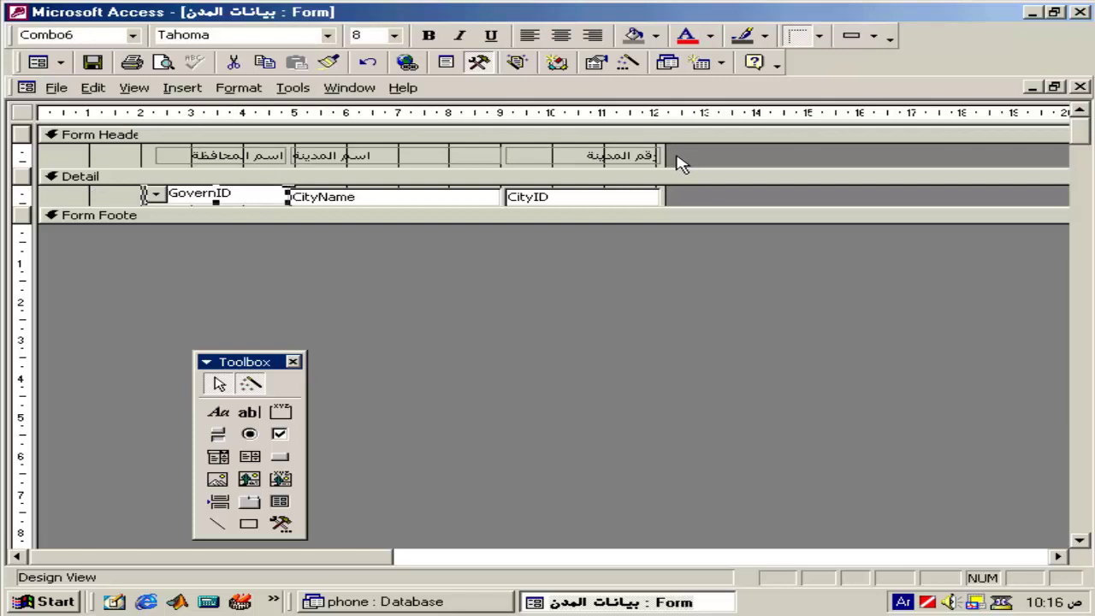
pyautogui.moveTo(667, 164); pyautogui.dragTo(484, 166)
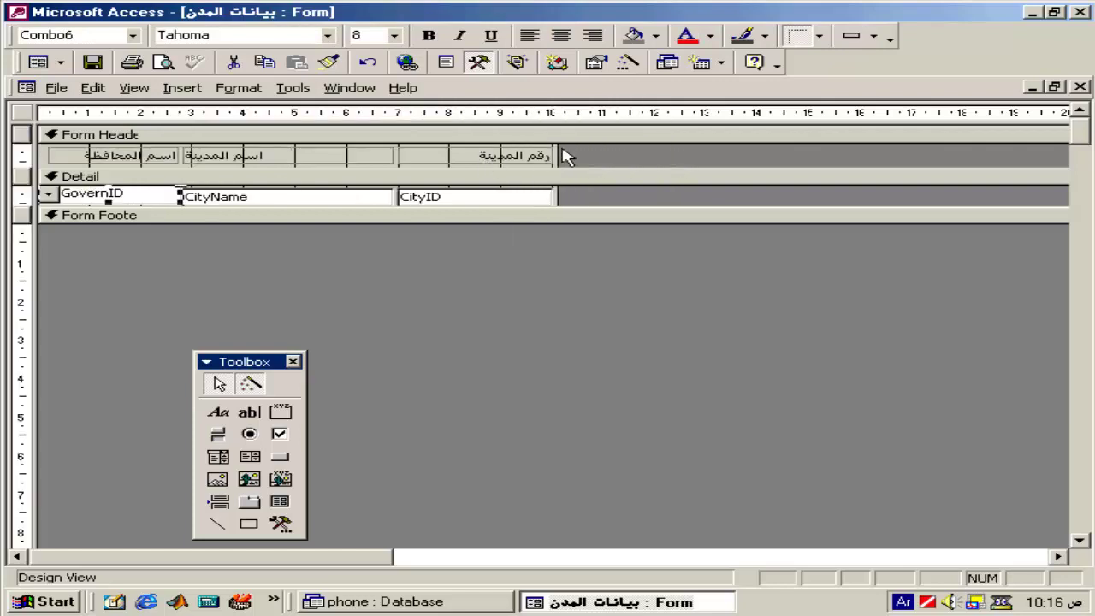
# Format all header labels as Arial 11 bold, centred
pyautogui.moveTo(593, 152); pyautogui.dragTo(82, 165)
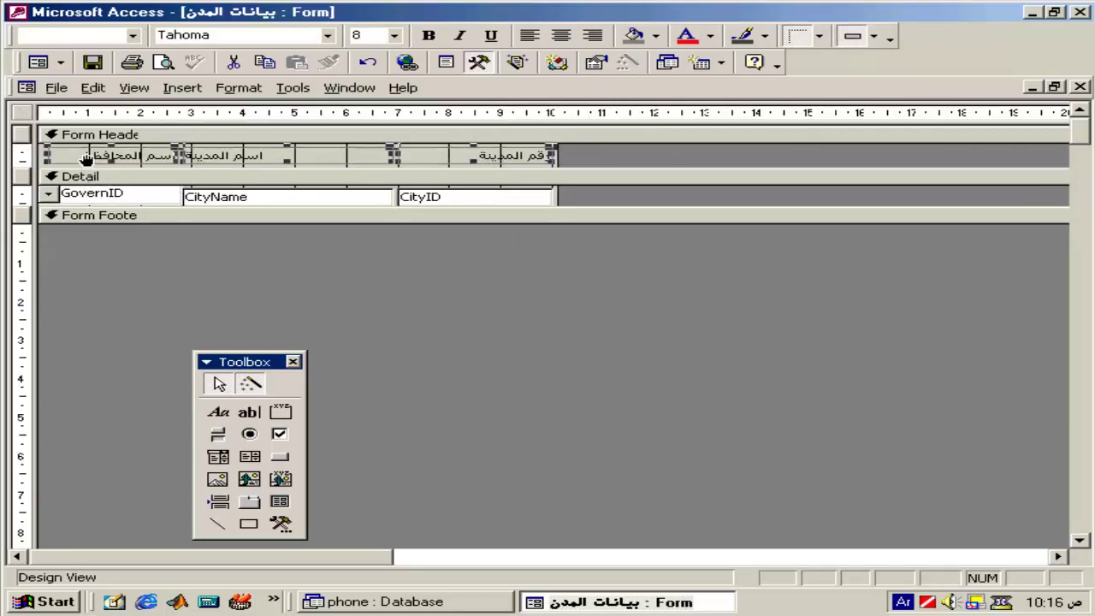
pyautogui.click(328, 35)
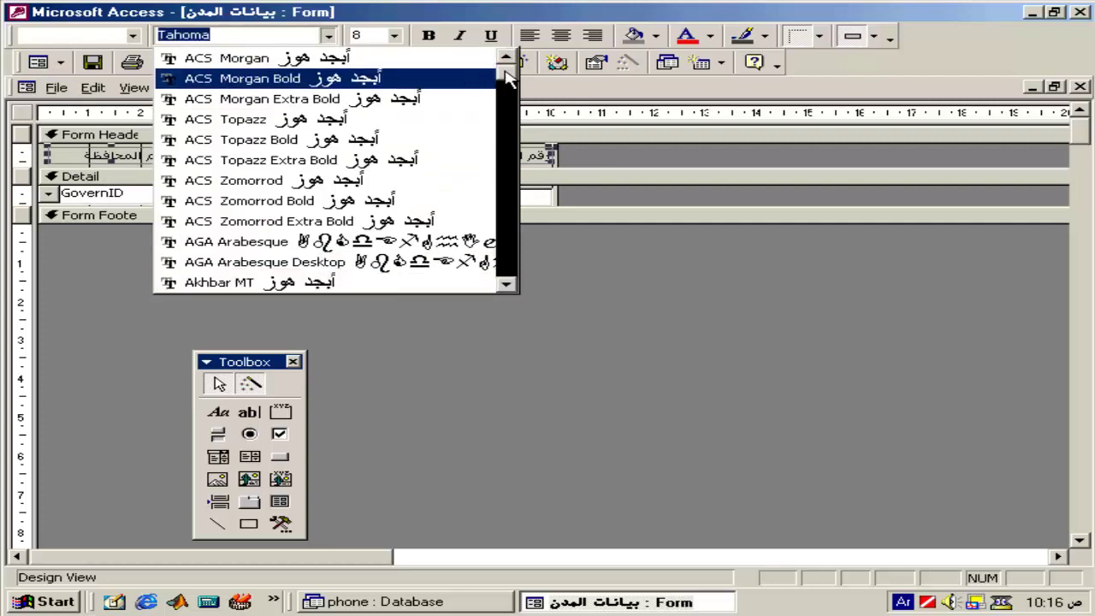
pyautogui.moveTo(507, 79); pyautogui.dragTo(512, 92)
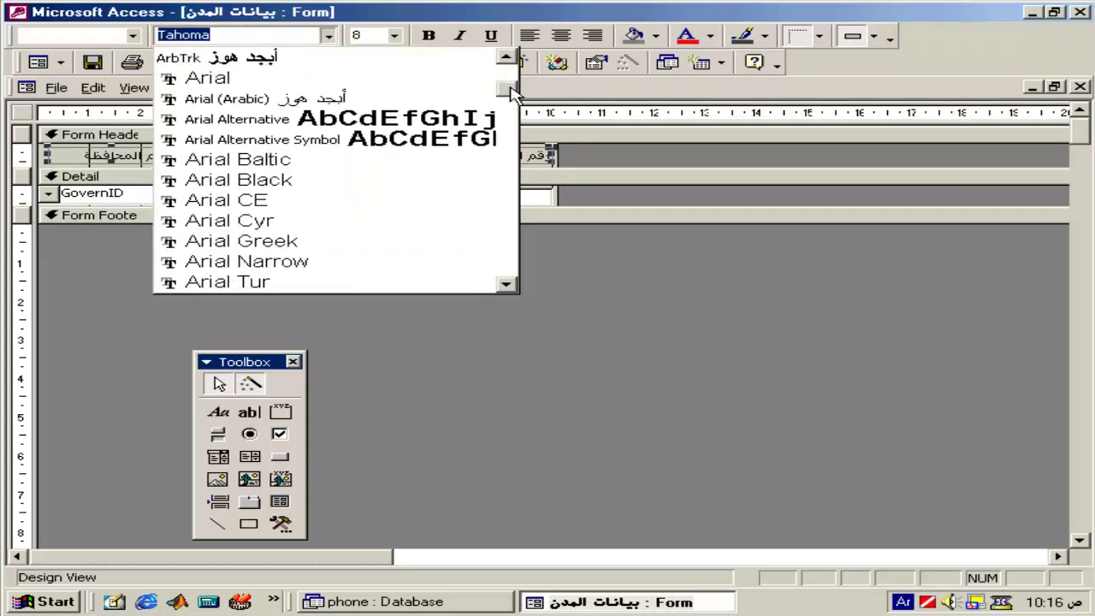
pyautogui.click(440, 82)
pyautogui.click(394, 38)
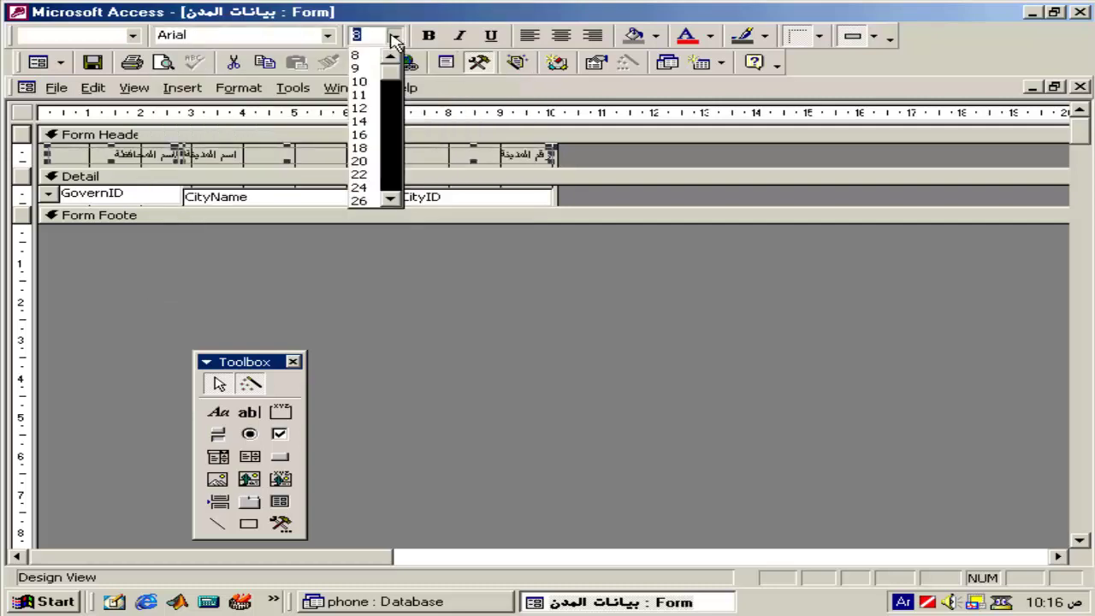
pyautogui.click(364, 96)
pyautogui.click(421, 38)
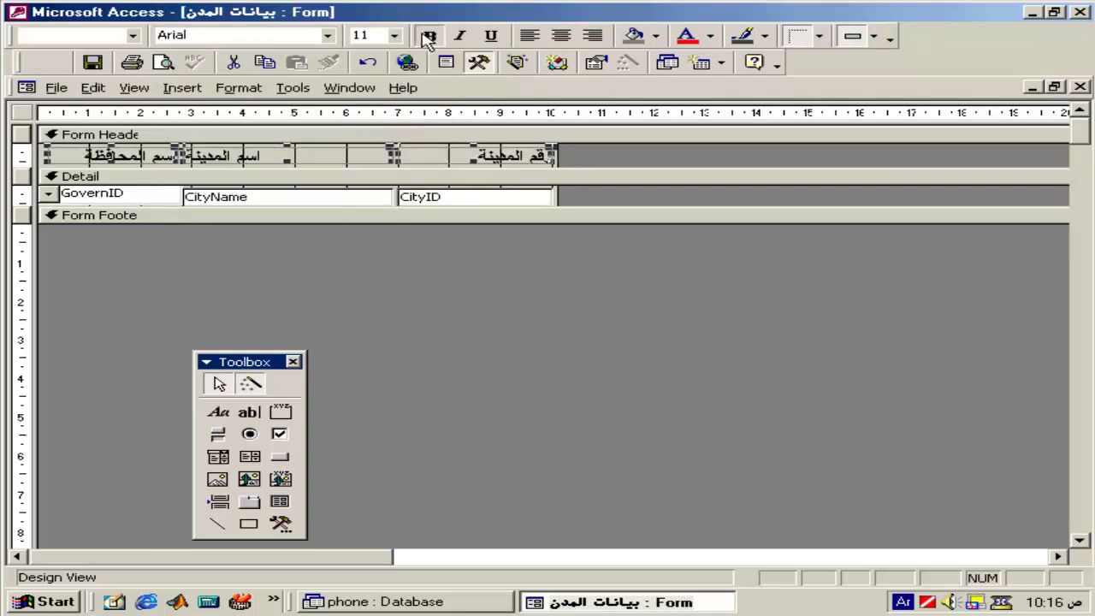
pyautogui.click(553, 40)
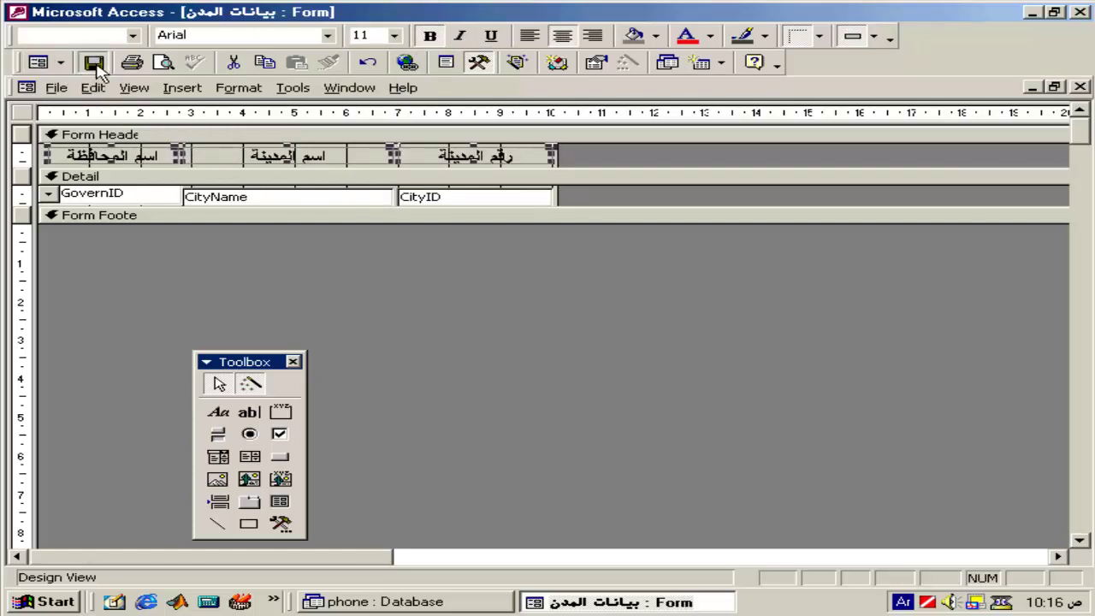
# Preview the city form in Form View and close it
pyautogui.click(37, 62)
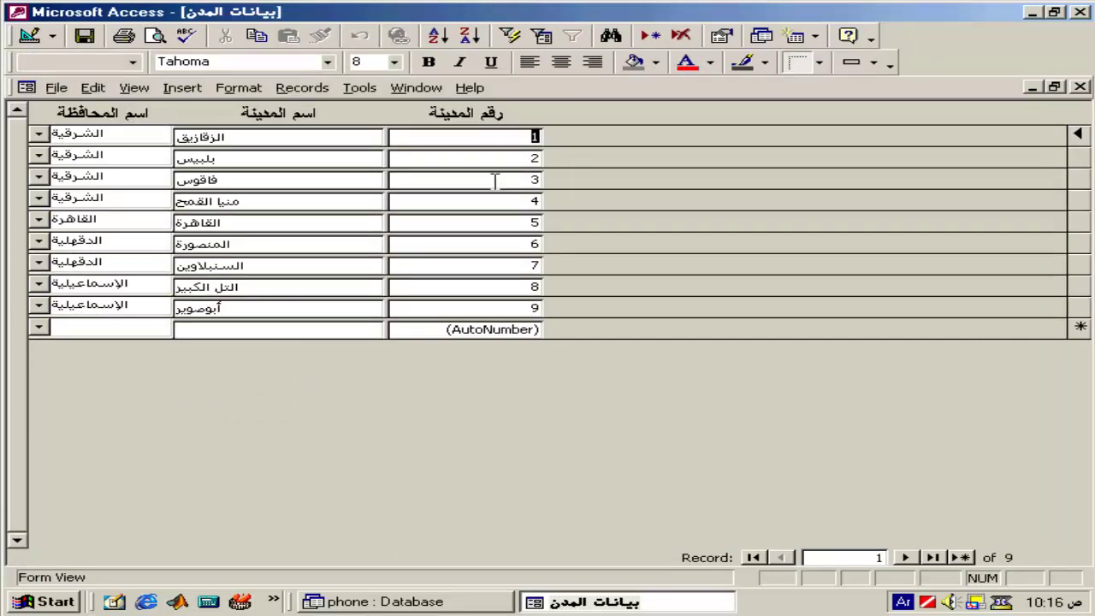
pyautogui.click(534, 136)
pyautogui.click(1079, 86)
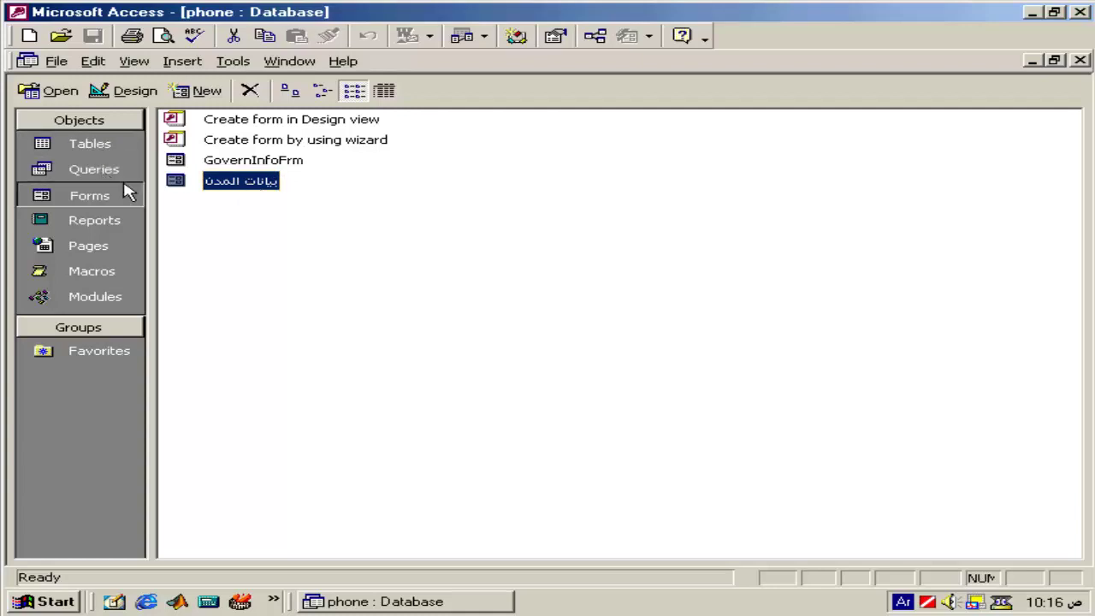
# Start a Form Wizard form based on PersonInfo, including all its fields
pyautogui.click(197, 90)
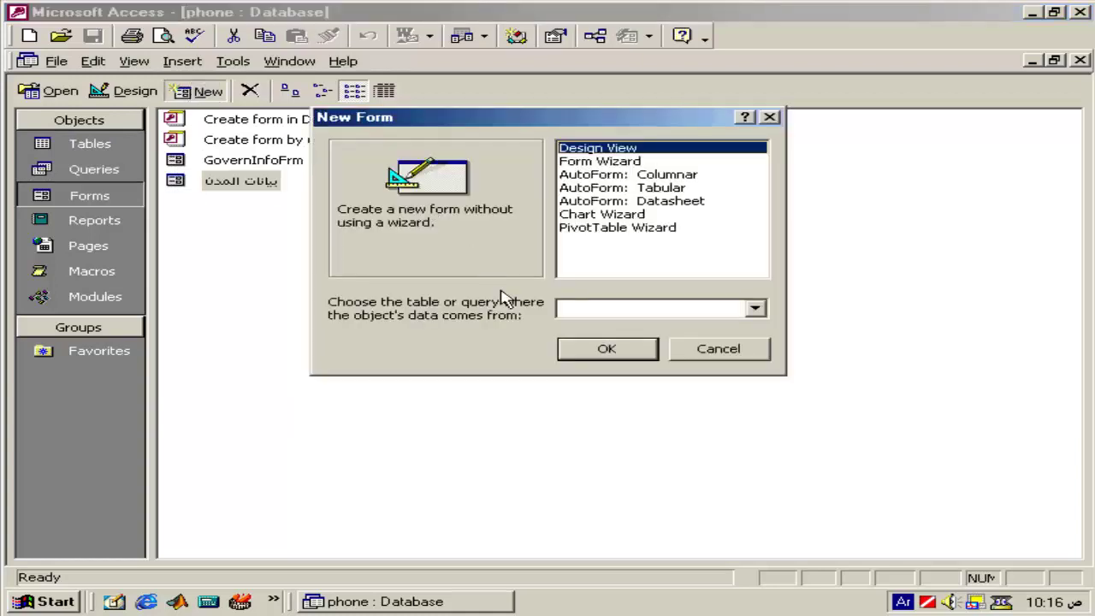
pyautogui.click(756, 310)
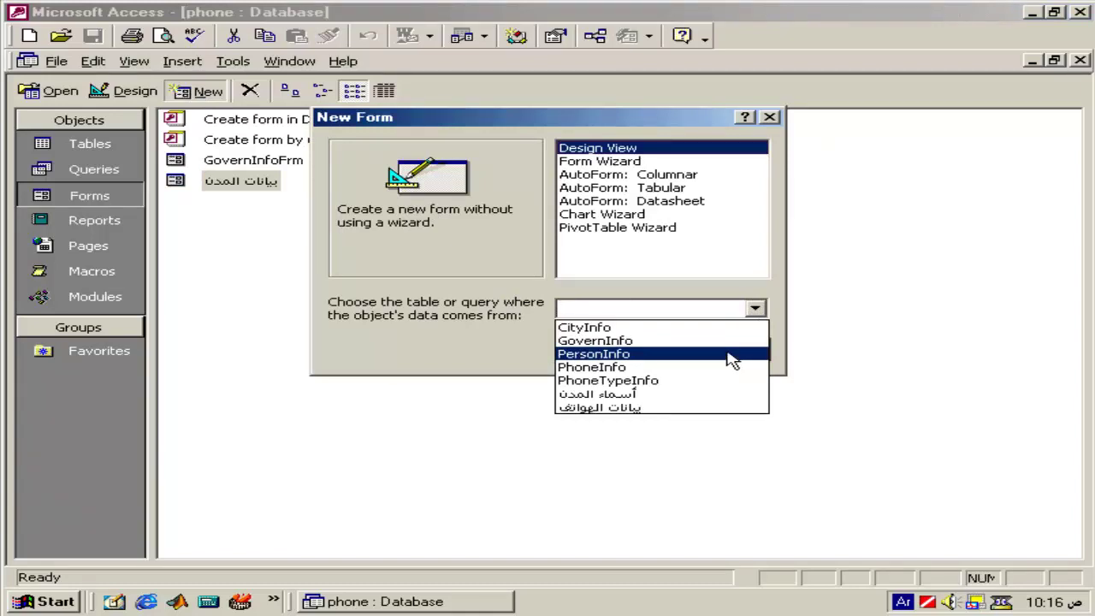
pyautogui.click(732, 357)
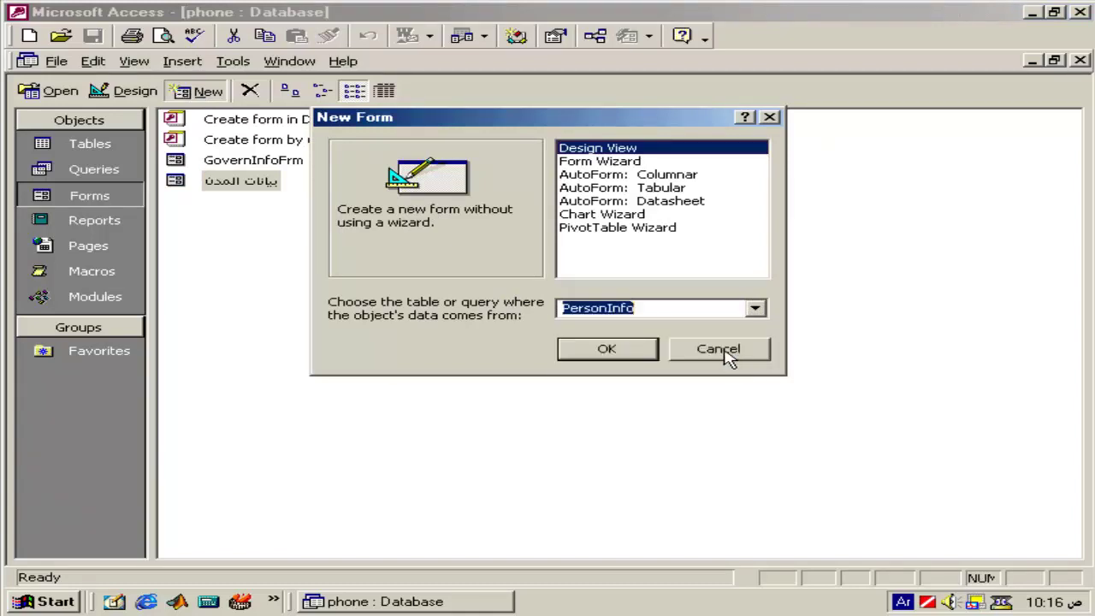
pyautogui.click(682, 164)
pyautogui.click(646, 351)
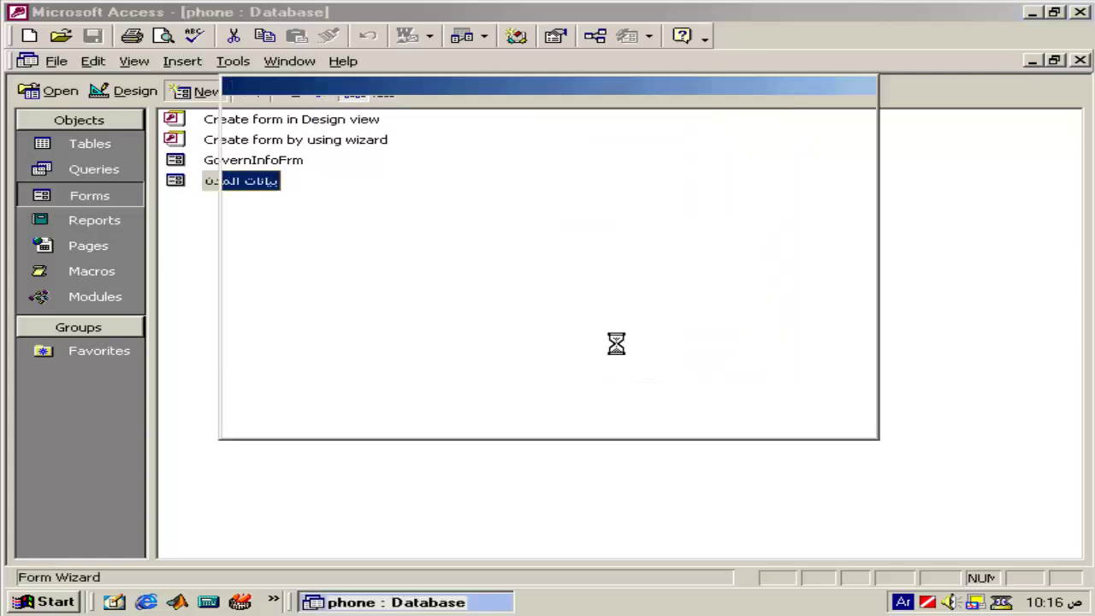
pyautogui.click(511, 305)
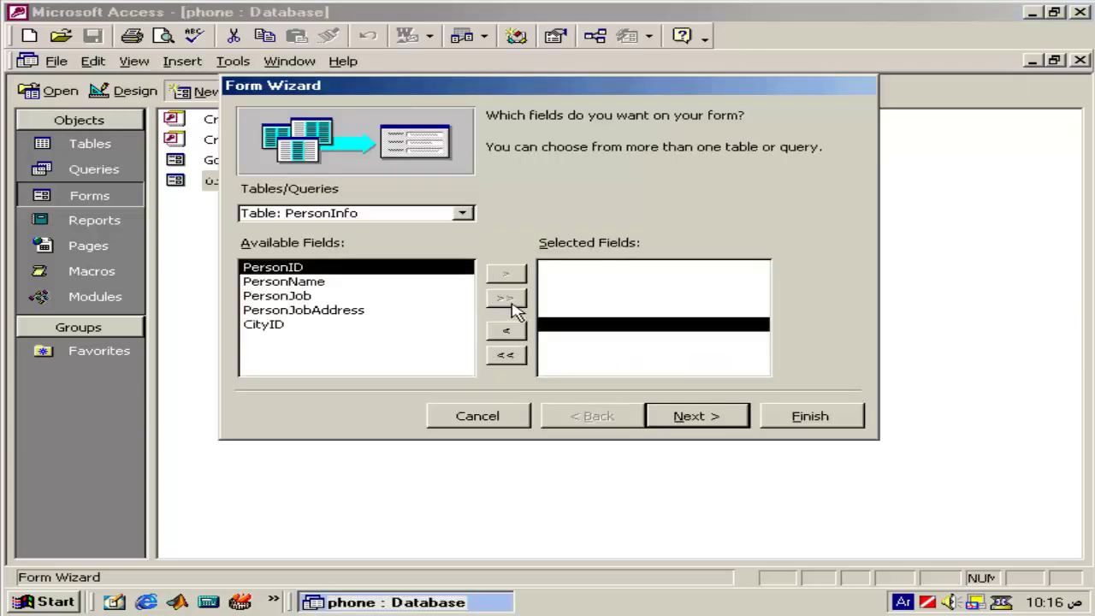
# Choose the Tabular layout, title the form بيانات الأشخاص, and finish the wizard
pyautogui.click(718, 419)
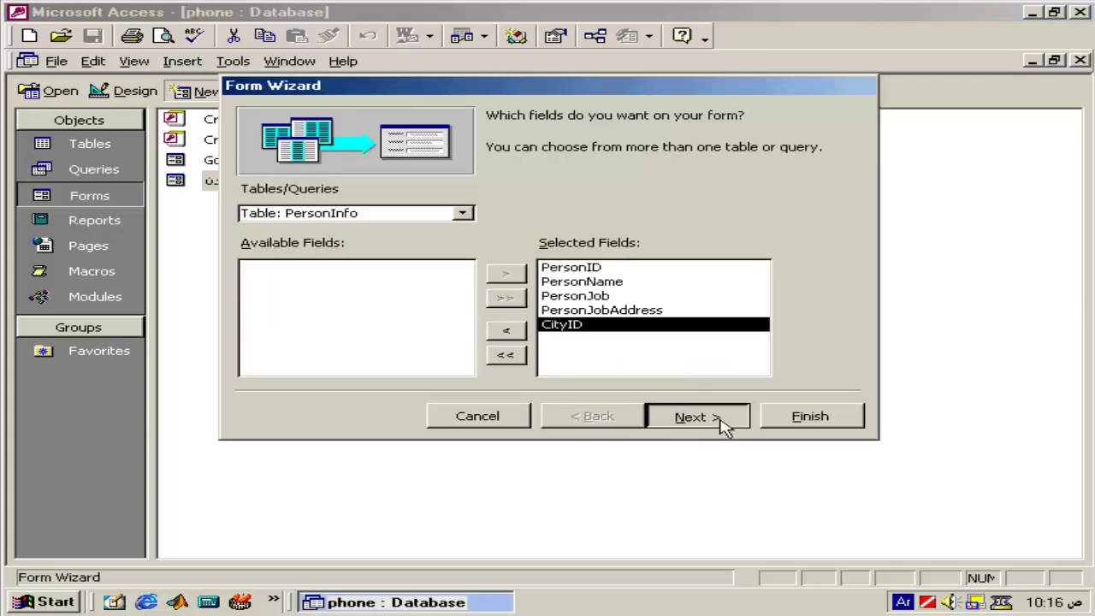
pyautogui.click(617, 199)
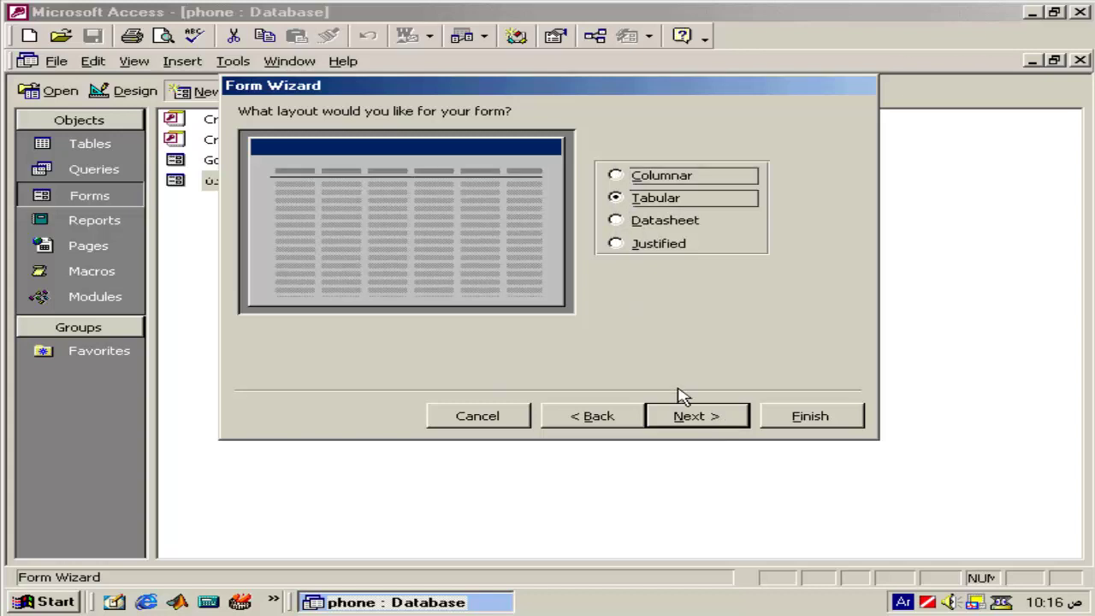
pyautogui.click(700, 416)
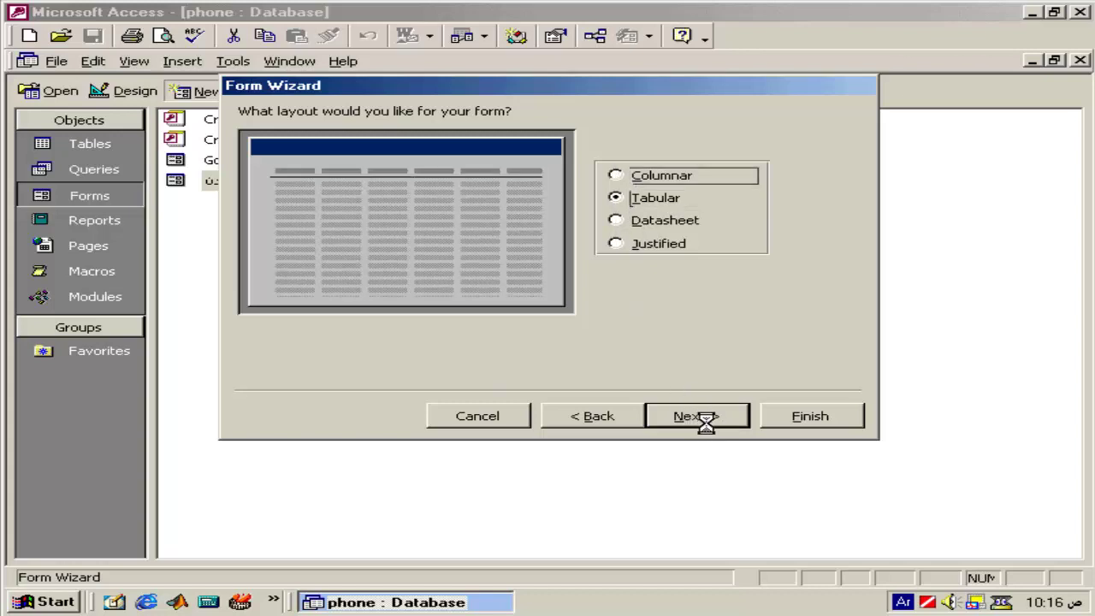
pyautogui.click(717, 419)
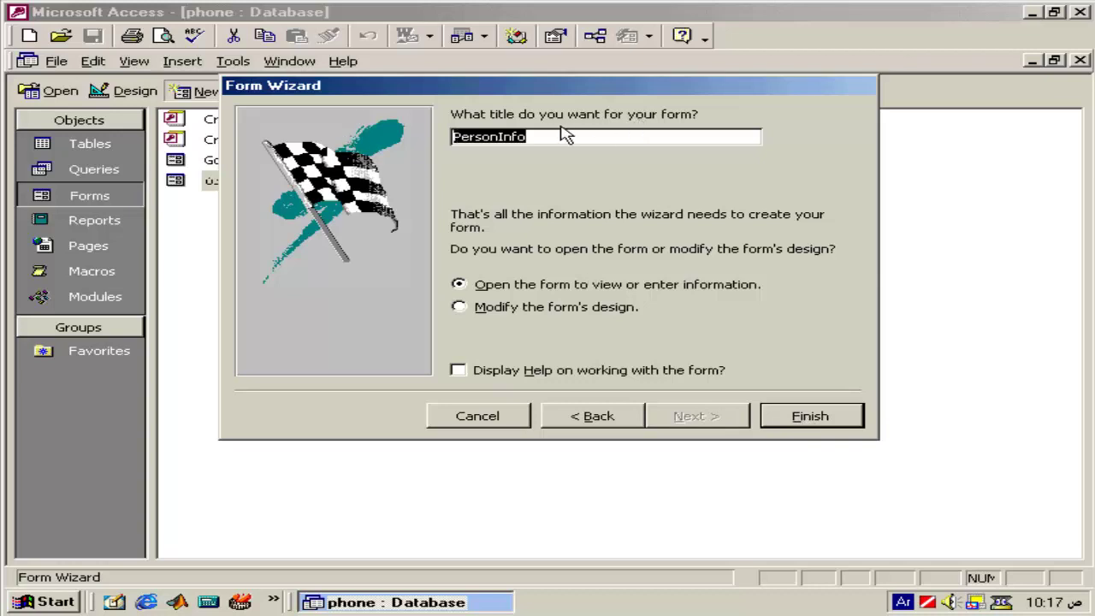
pyautogui.write('بيانات ا')
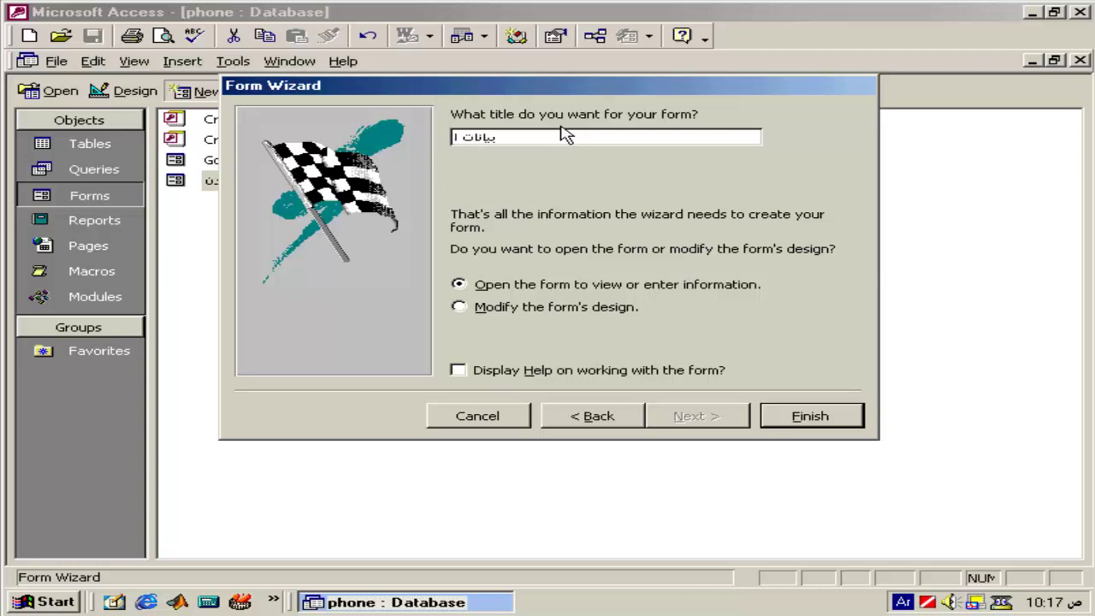
pyautogui.write('لأش')
pyautogui.write('خاص')
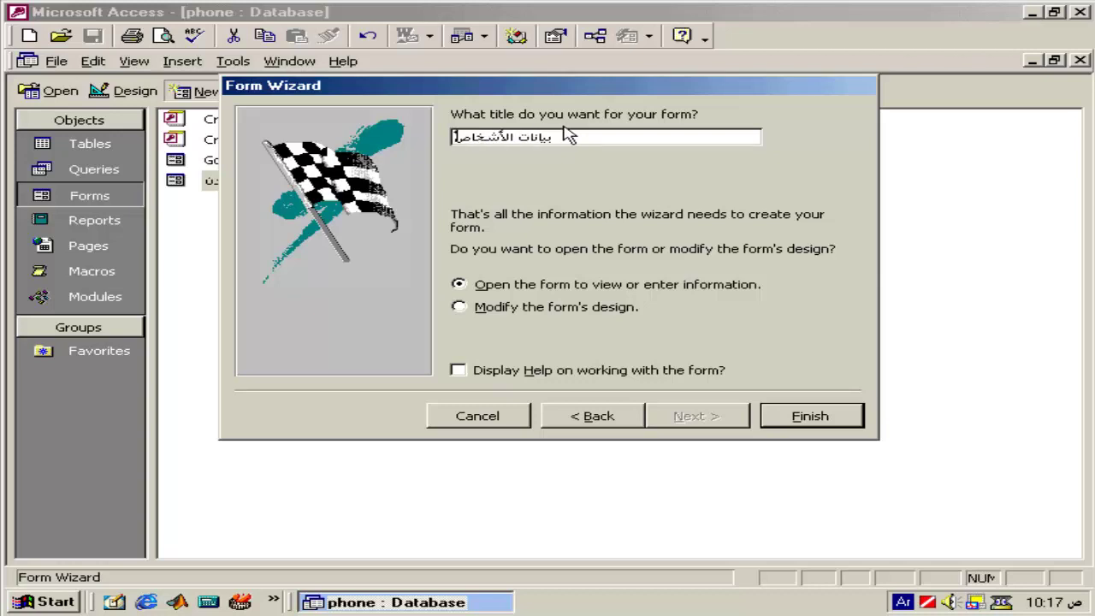
pyautogui.click(800, 415)
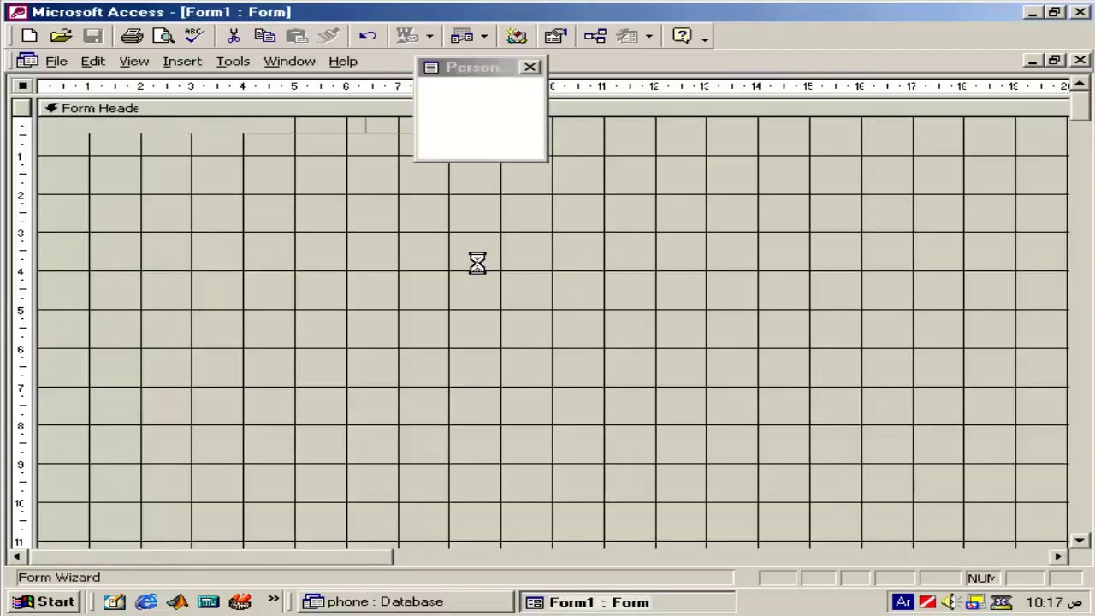
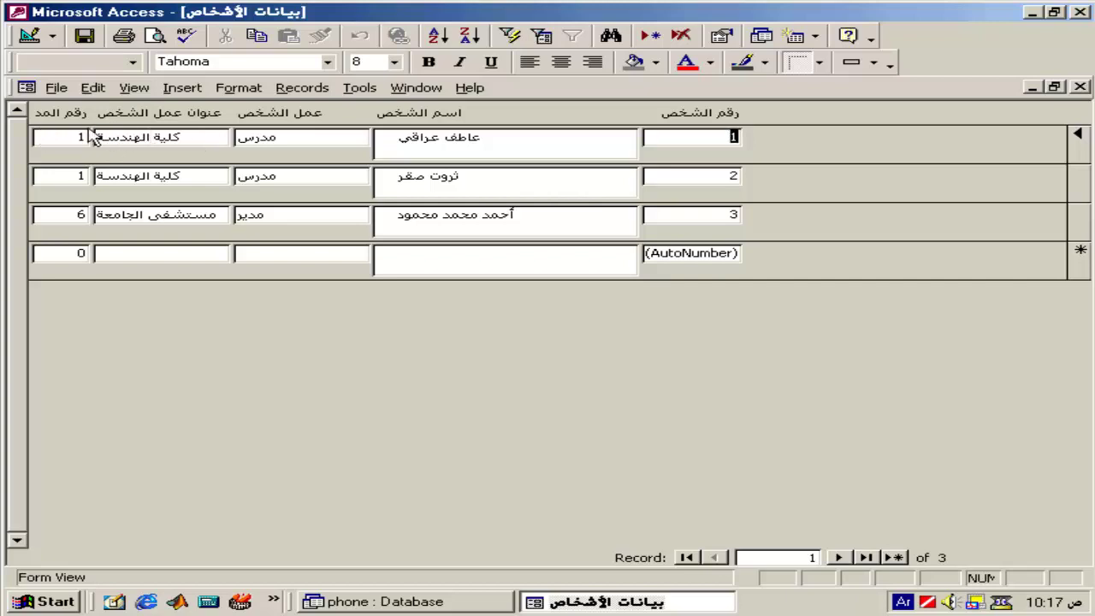
# Open the person form in Design View and shorten the PersonName box and the Detail section
pyautogui.click(38, 32)
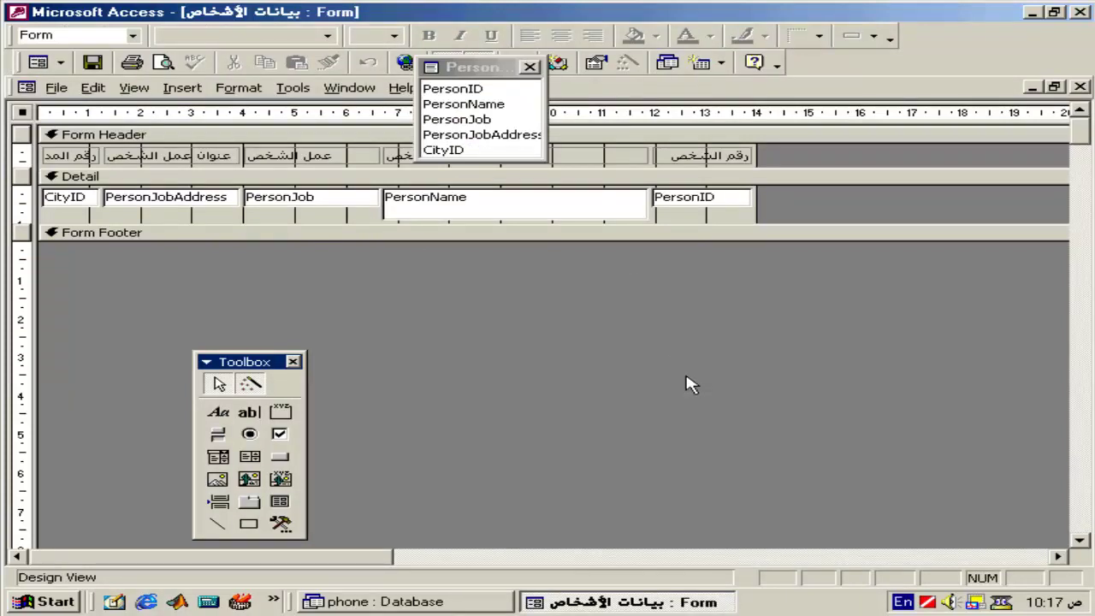
pyautogui.moveTo(513, 219); pyautogui.dragTo(515, 207)
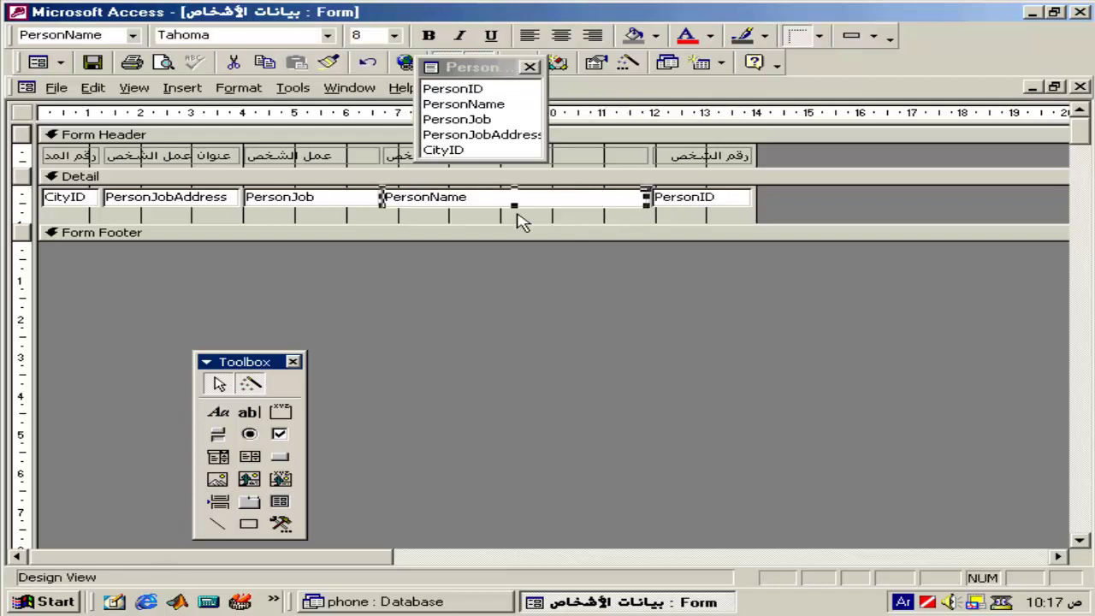
pyautogui.click(526, 224)
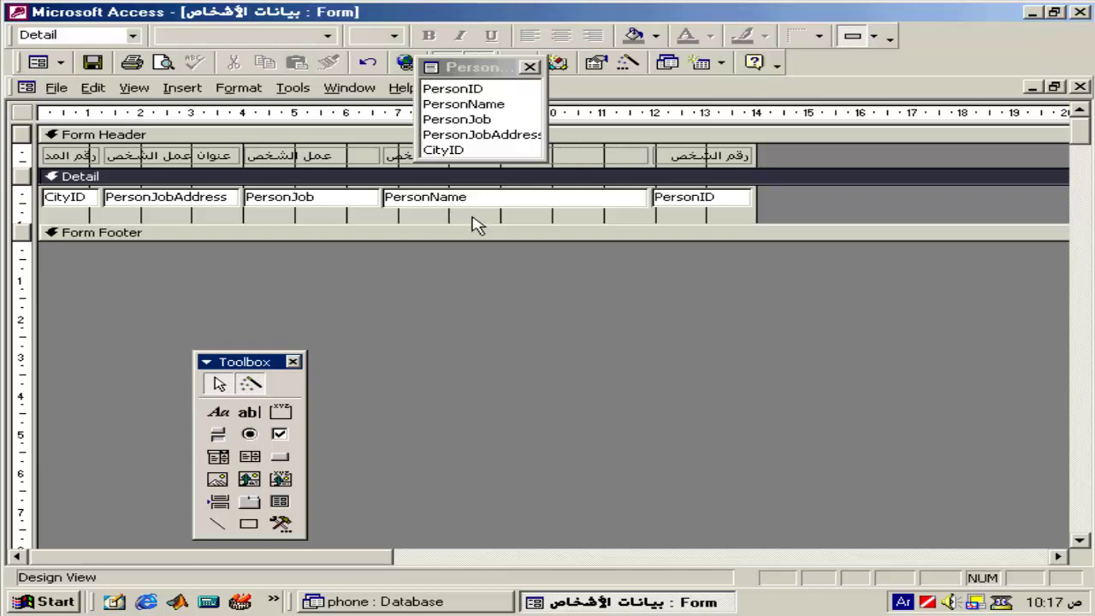
pyautogui.moveTo(478, 226); pyautogui.dragTo(479, 210)
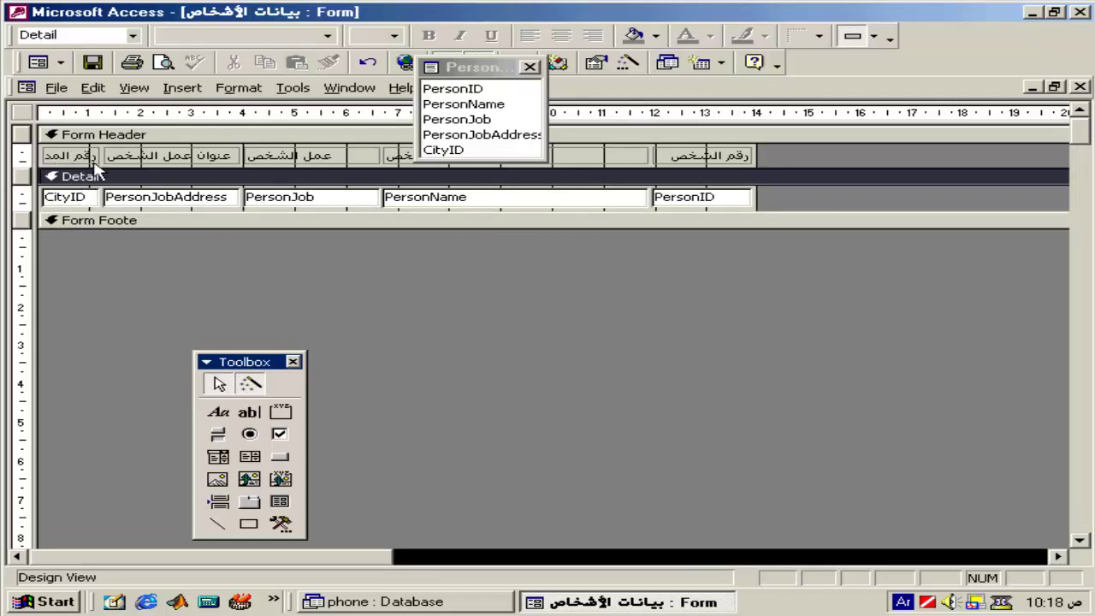
# Widen the form to leave room at the left and move the field list aside
pyautogui.moveTo(756, 196); pyautogui.dragTo(817, 196)
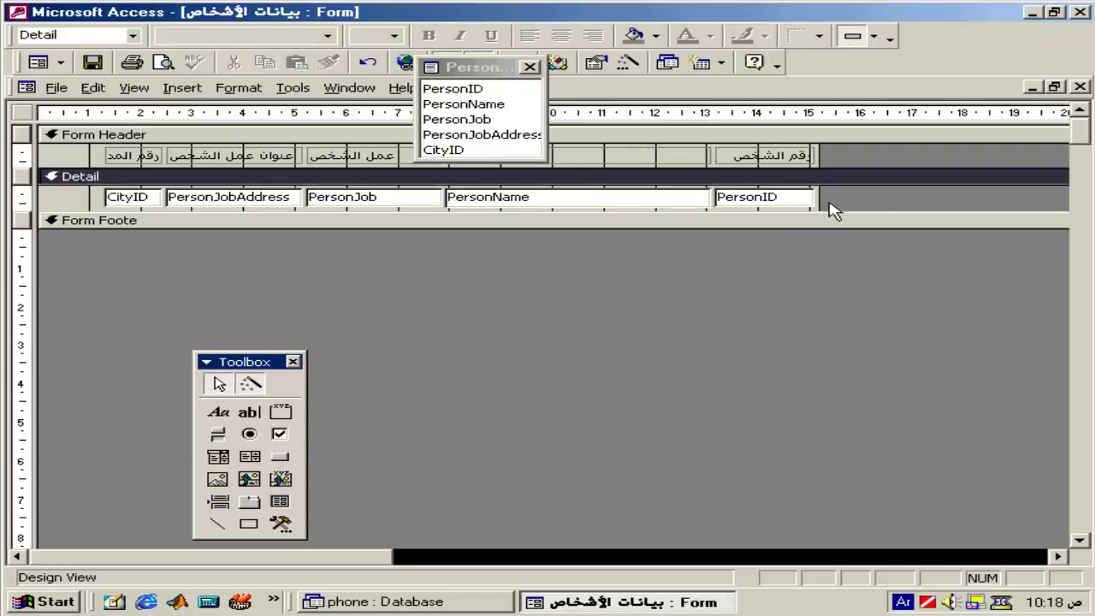
pyautogui.moveTo(819, 196); pyautogui.dragTo(881, 202)
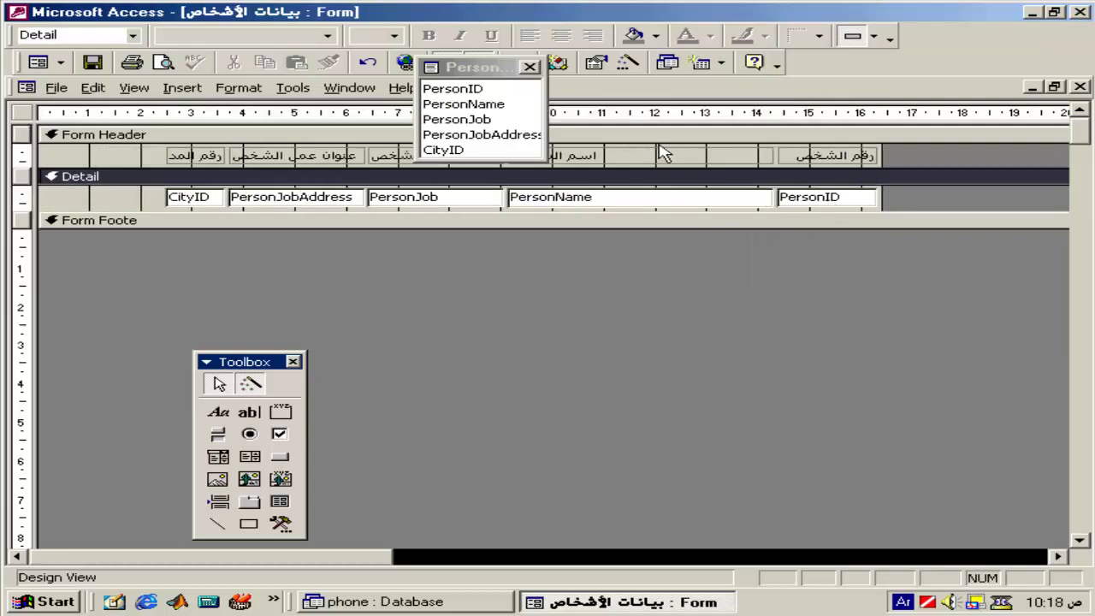
pyautogui.moveTo(447, 70); pyautogui.dragTo(791, 258)
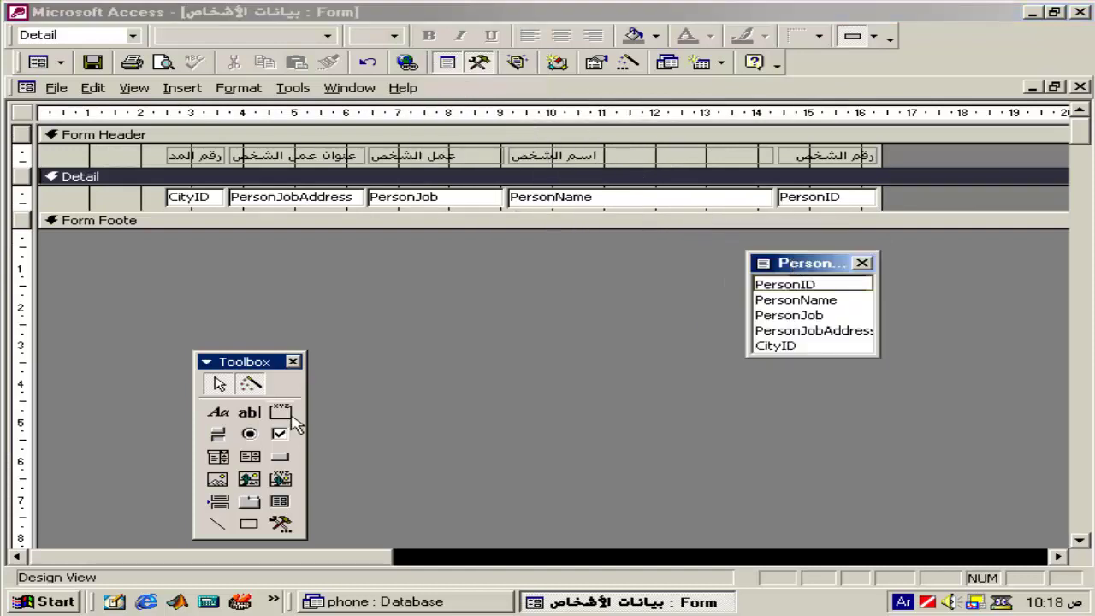
# Draw a combo box at the Detail row's left that looks up CityName from CityInfo, key hidden
pyautogui.click(219, 457)
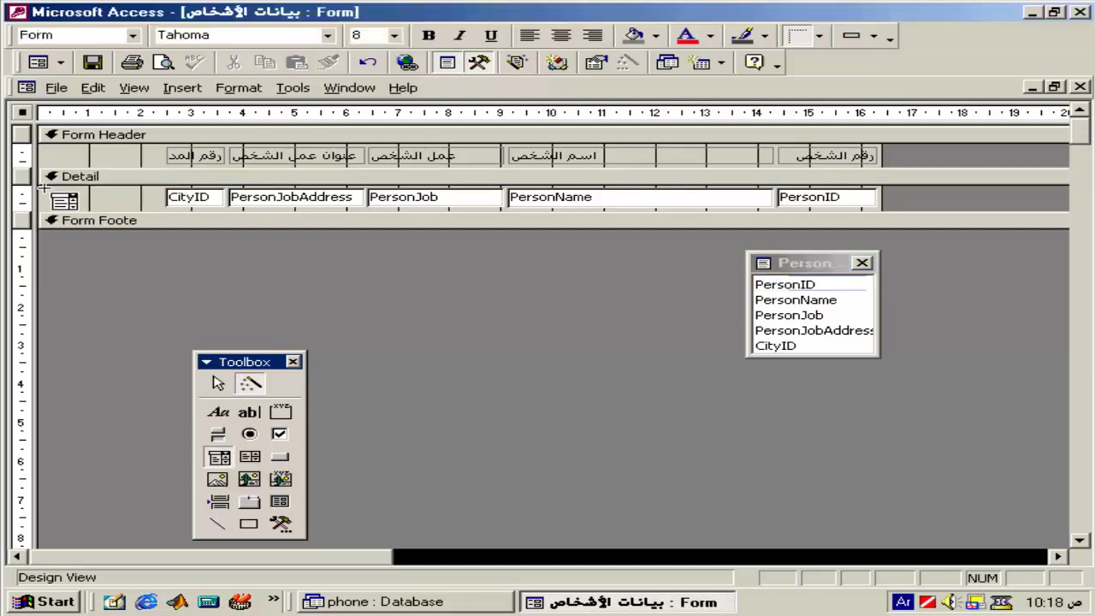
pyautogui.moveTo(42, 186); pyautogui.dragTo(153, 206)
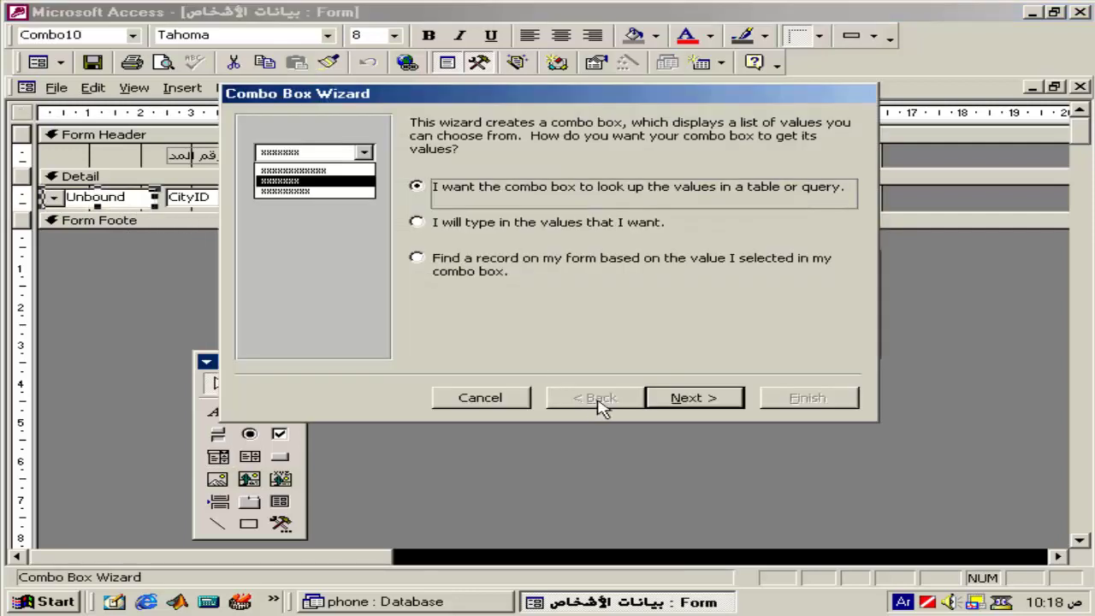
pyautogui.click(675, 402)
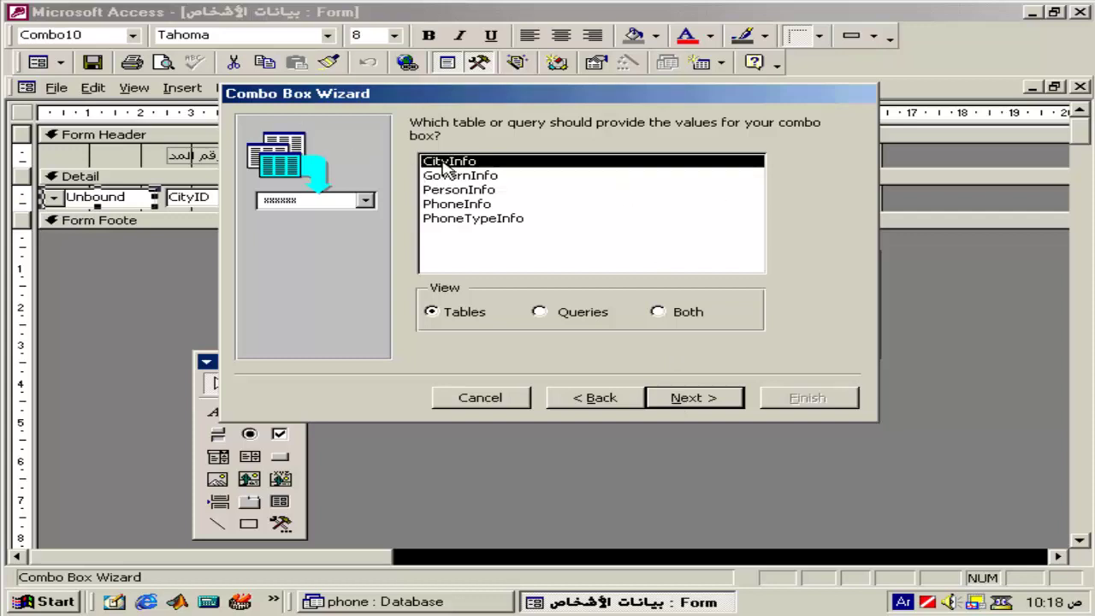
pyautogui.click(706, 400)
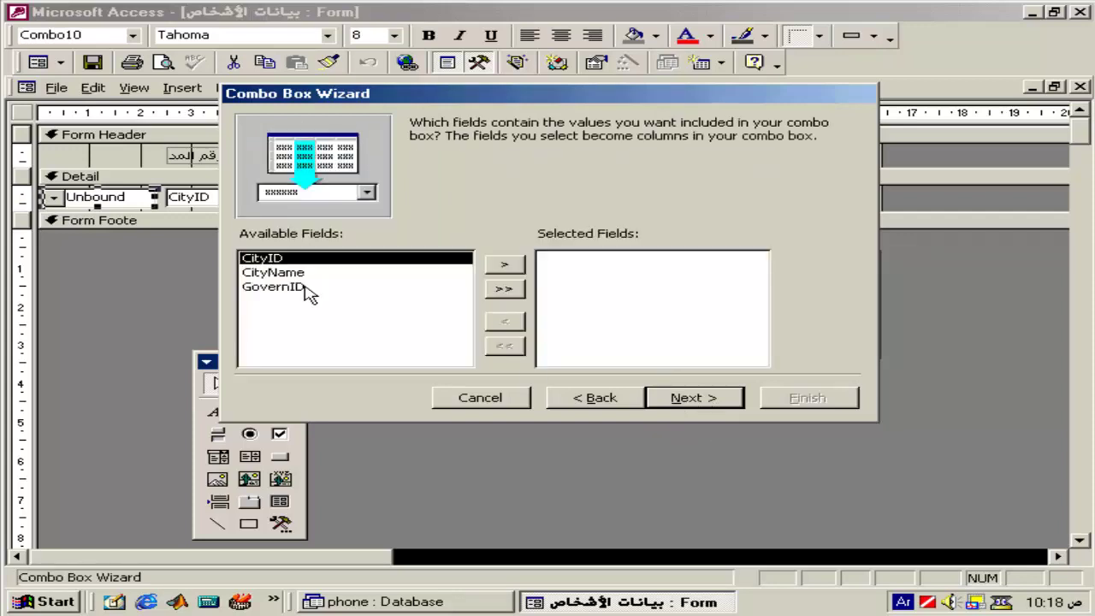
pyautogui.click(308, 273)
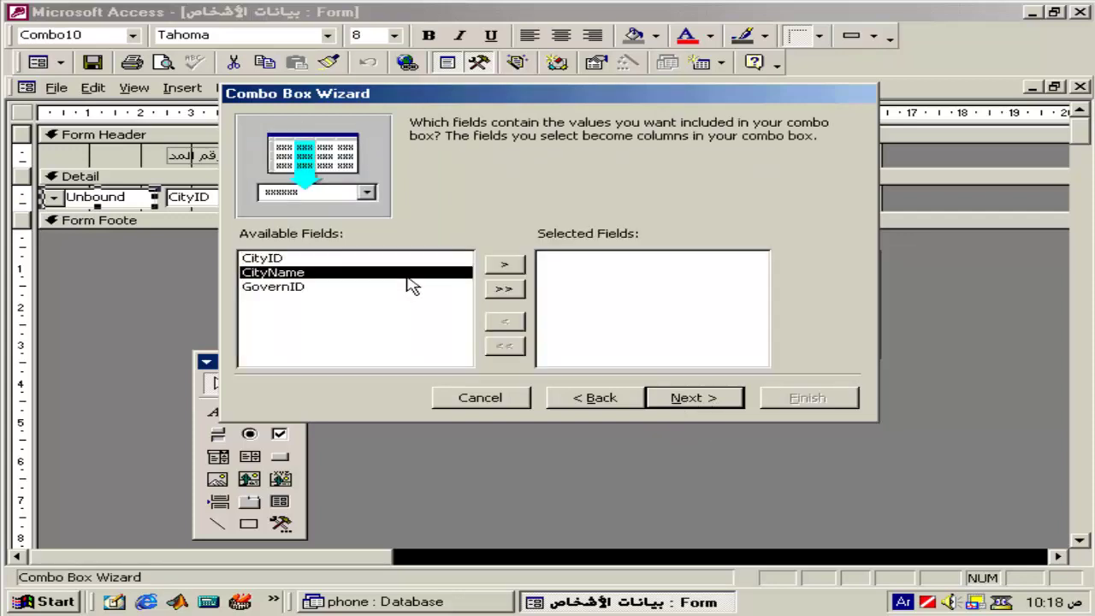
pyautogui.click(519, 265)
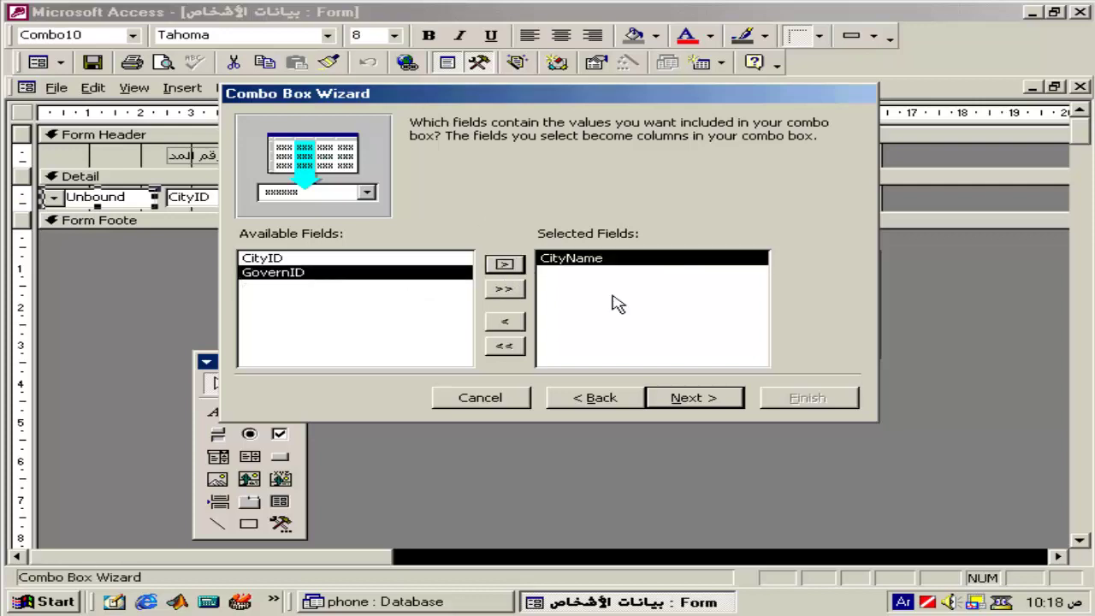
pyautogui.click(685, 400)
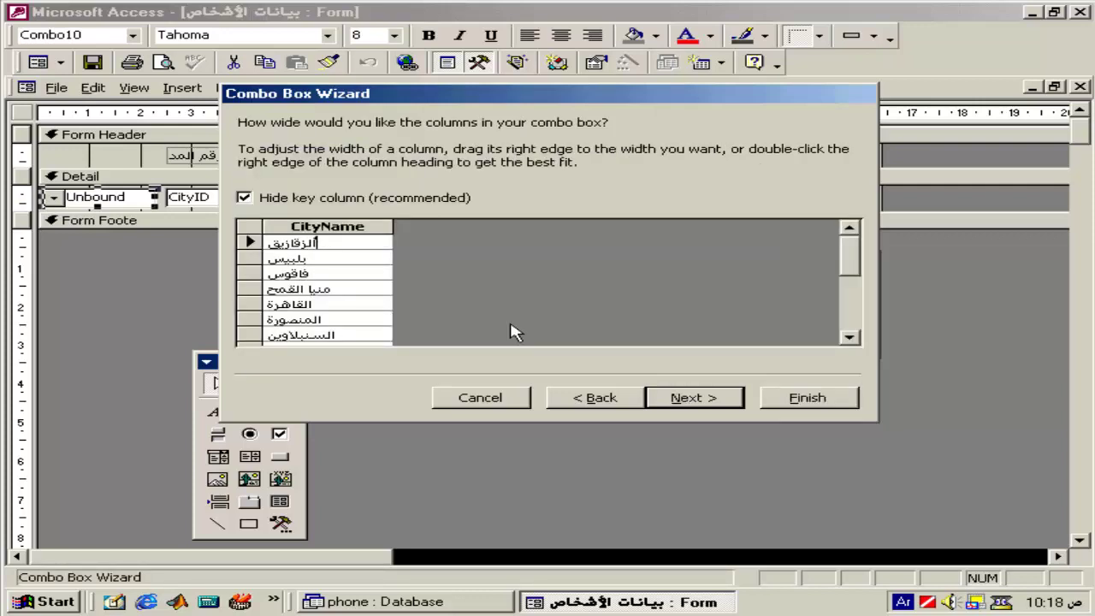
pyautogui.click(690, 398)
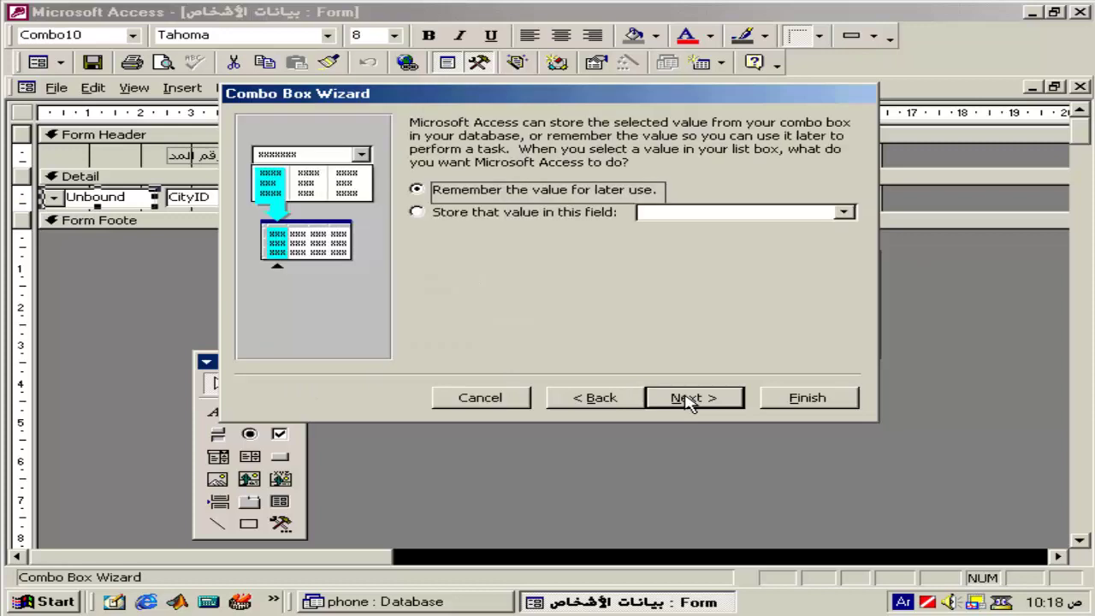
# Store the chosen city in CityID and finish the combo box wizard
pyautogui.click(443, 214)
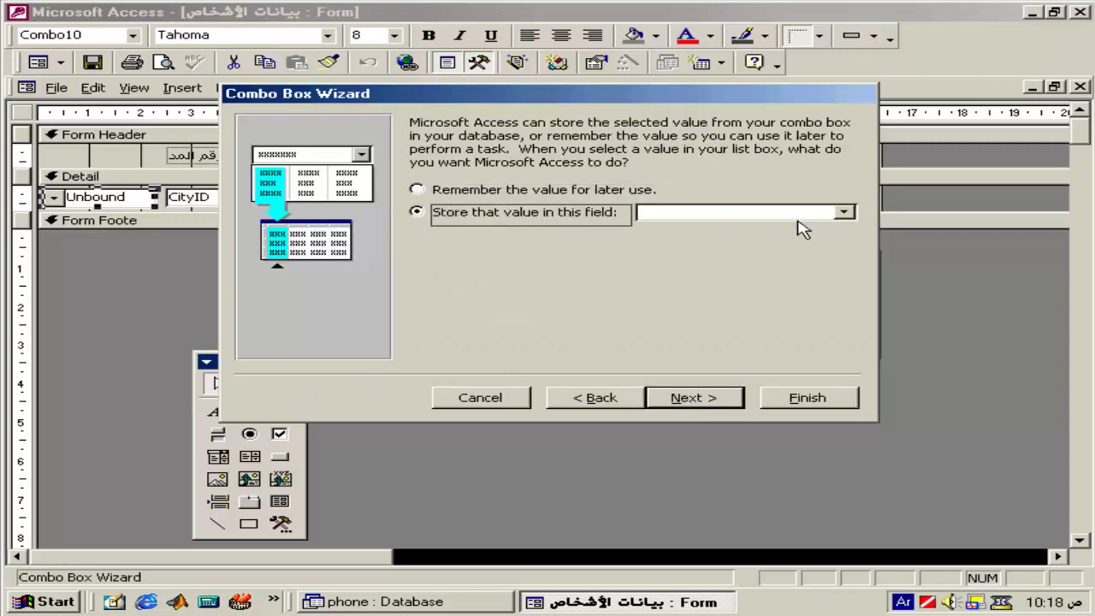
pyautogui.click(843, 212)
pyautogui.click(808, 288)
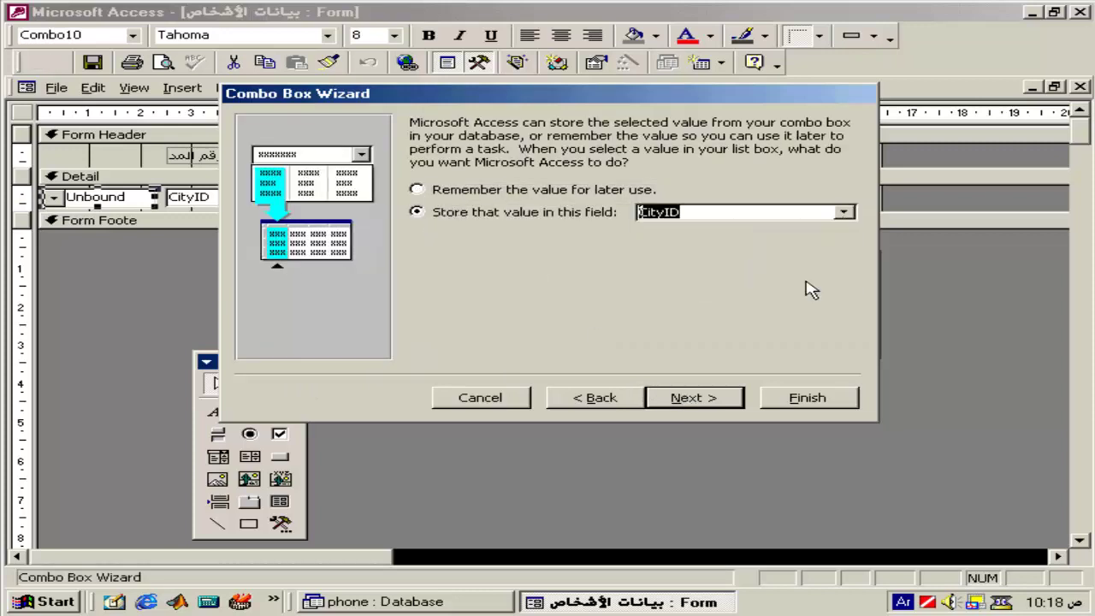
pyautogui.click(688, 398)
pyautogui.click(808, 398)
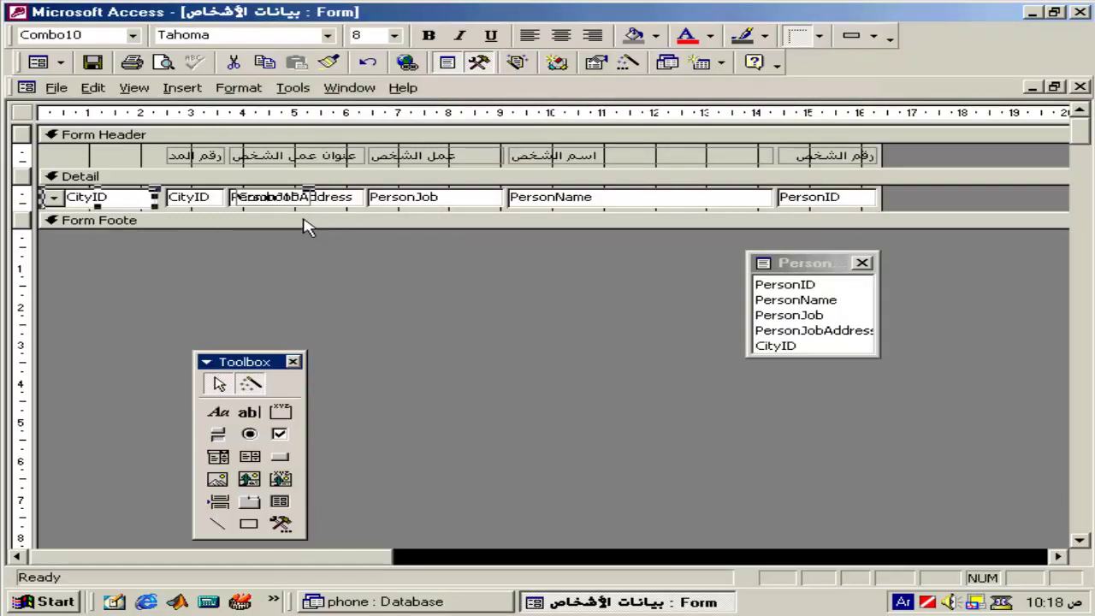
# Delete the new combo's label overlapping PersonJobAddress, resizing the Detail section around it
pyautogui.moveTo(305, 214); pyautogui.dragTo(305, 272)
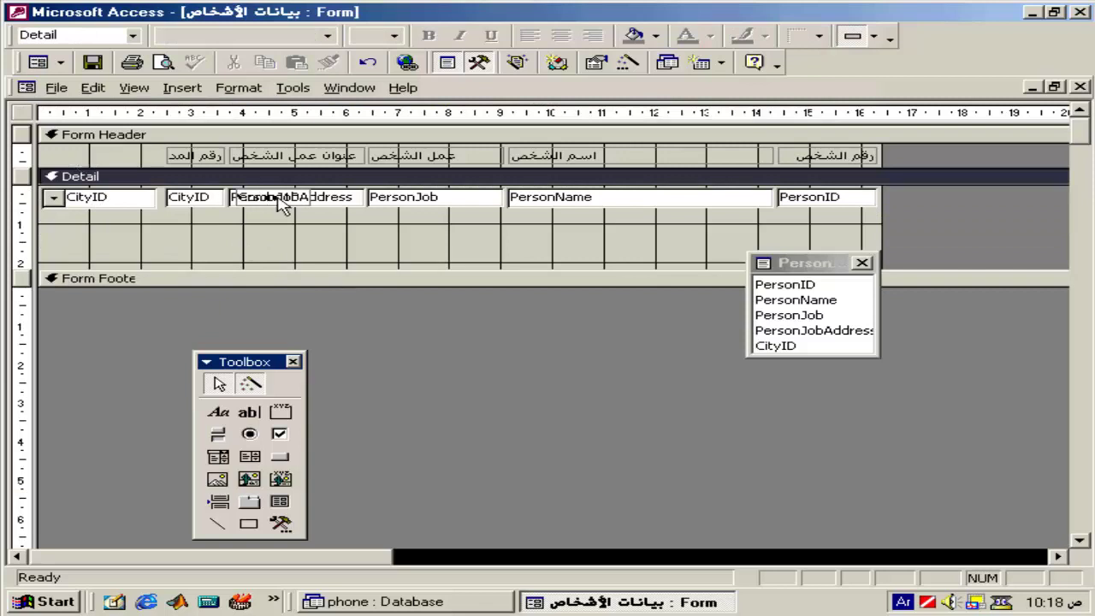
pyautogui.click(281, 203)
pyautogui.press('Delete')
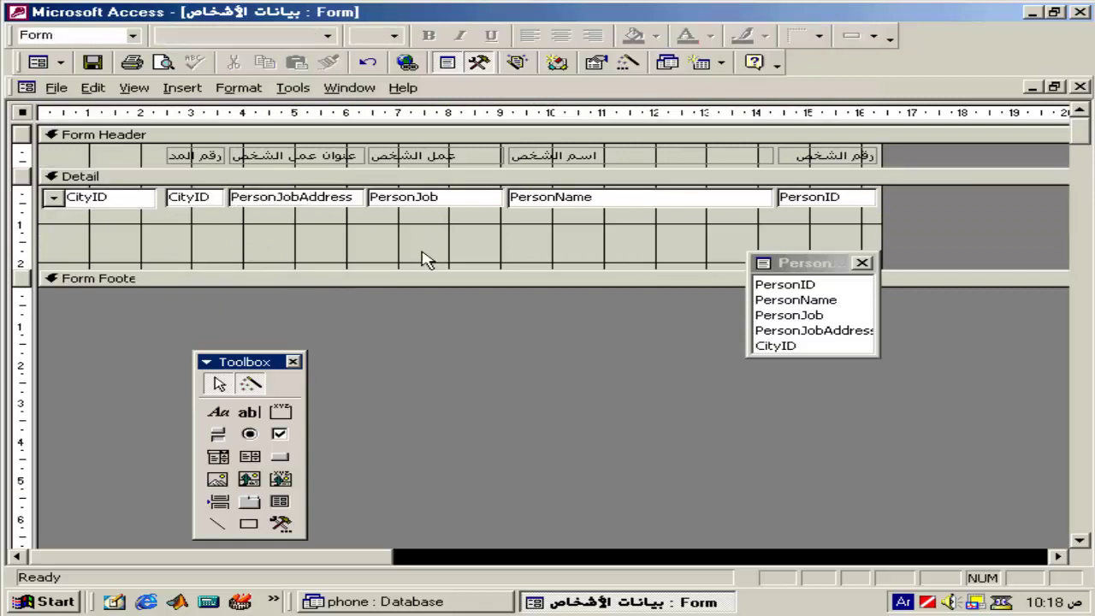
pyautogui.moveTo(409, 282); pyautogui.dragTo(405, 214)
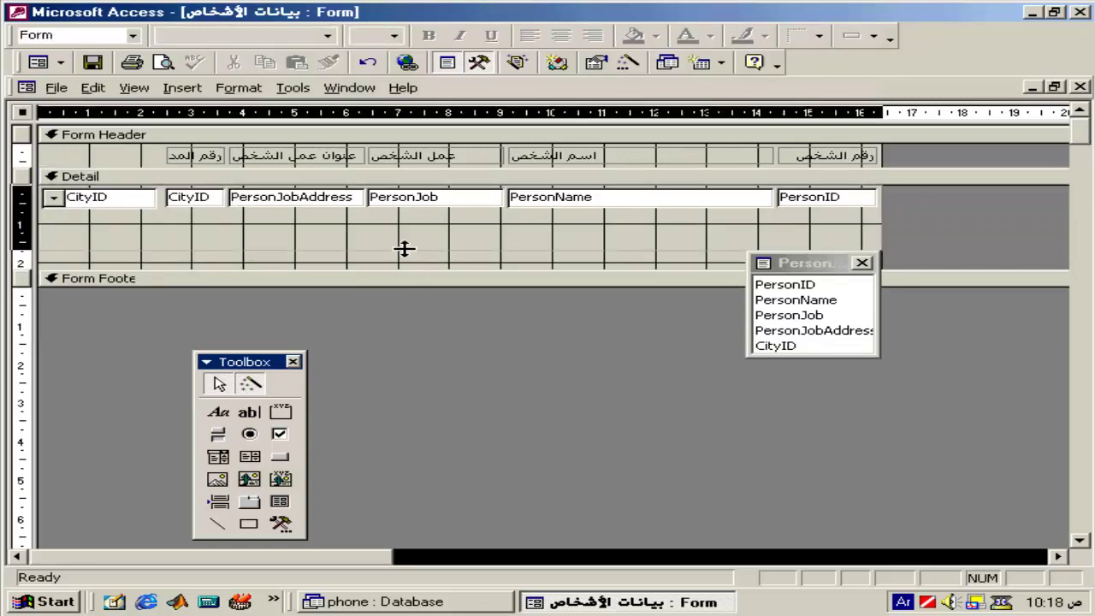
# In Form View, change record 3's city to القاهرة, then restore it to المنصورة
pyautogui.click(39, 61)
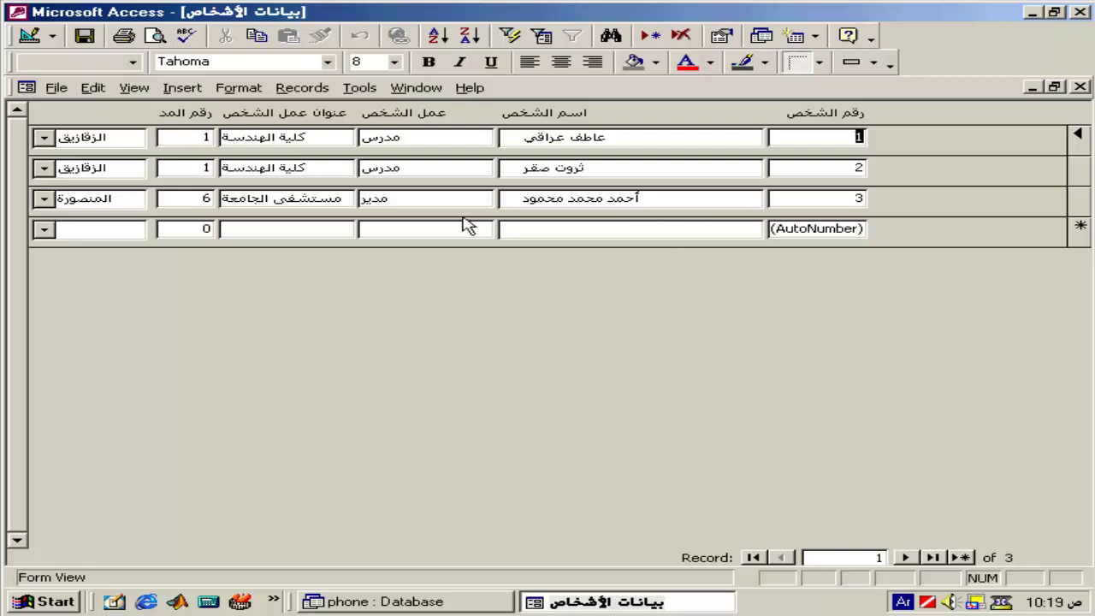
pyautogui.click(44, 198)
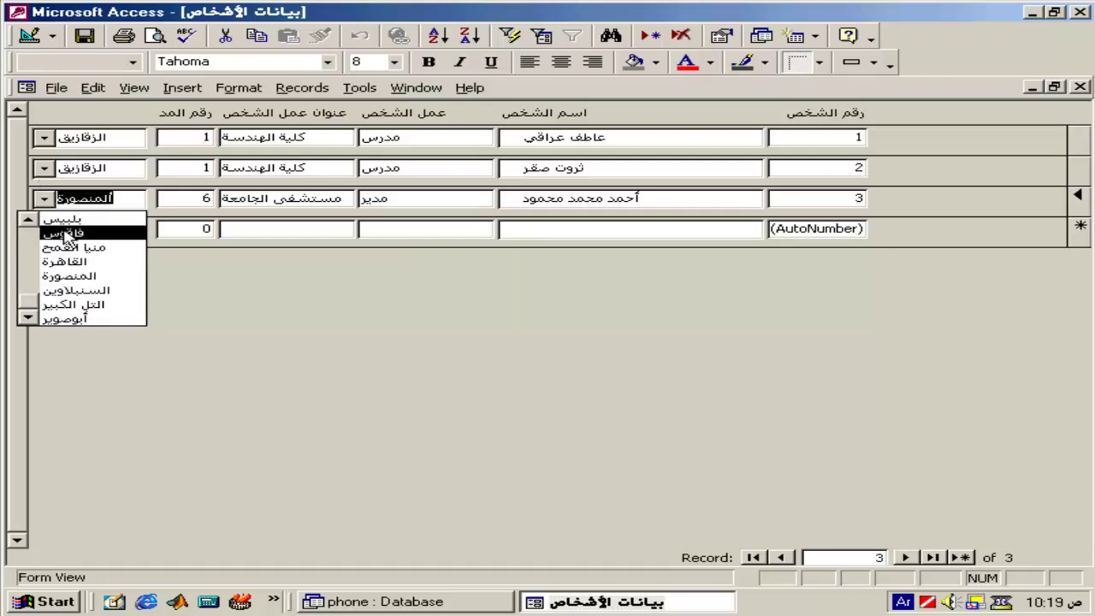
pyautogui.click(89, 261)
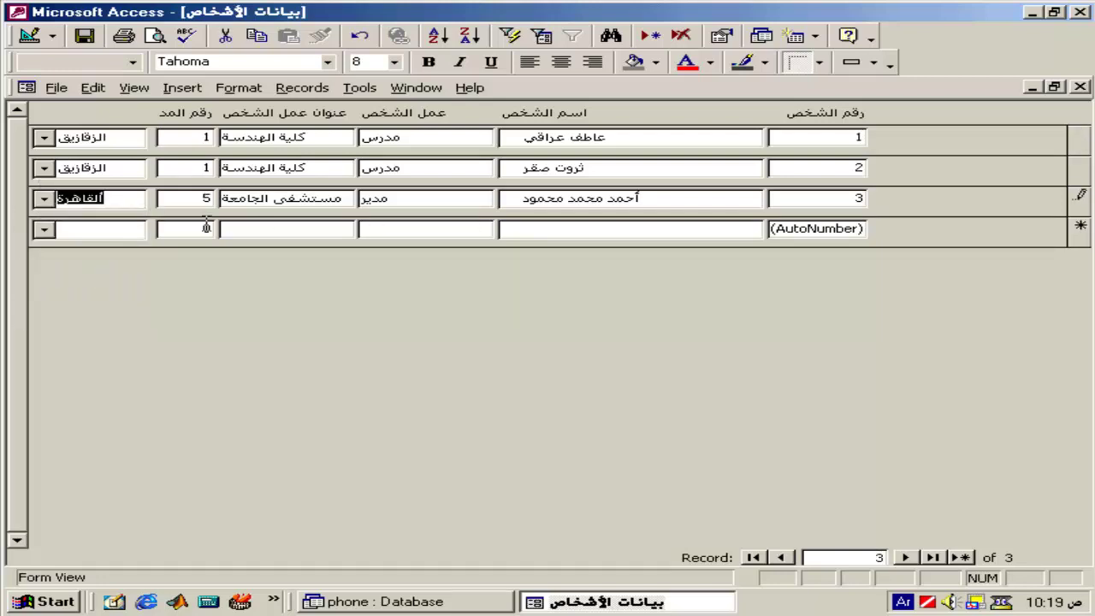
pyautogui.click(44, 199)
pyautogui.click(65, 275)
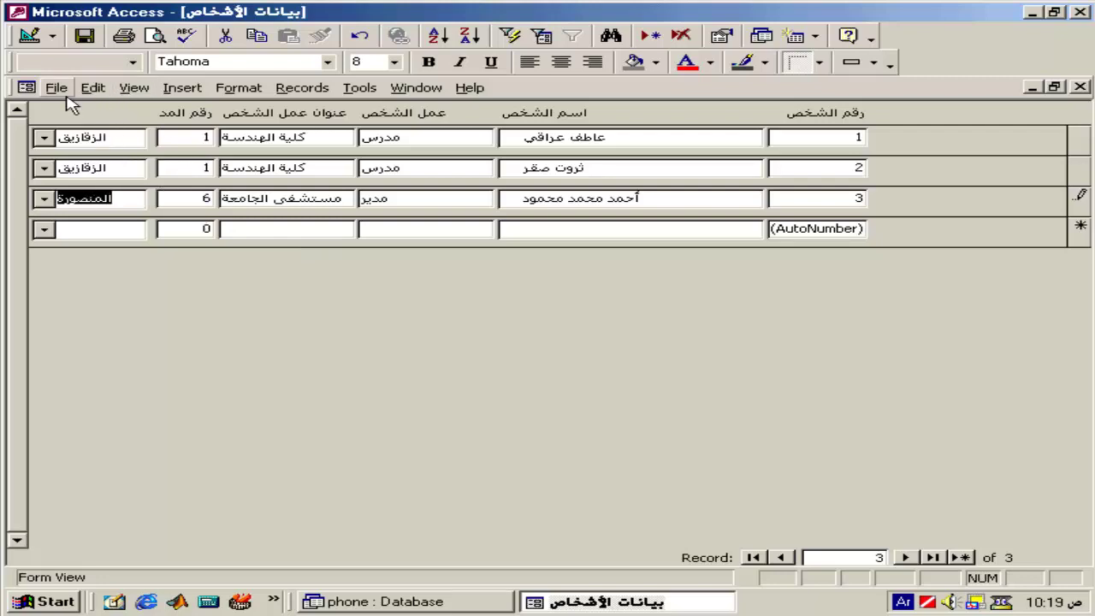
# Back in Design View, enlarge the Detail section and draw a second combo box below the city combo
pyautogui.click(29, 36)
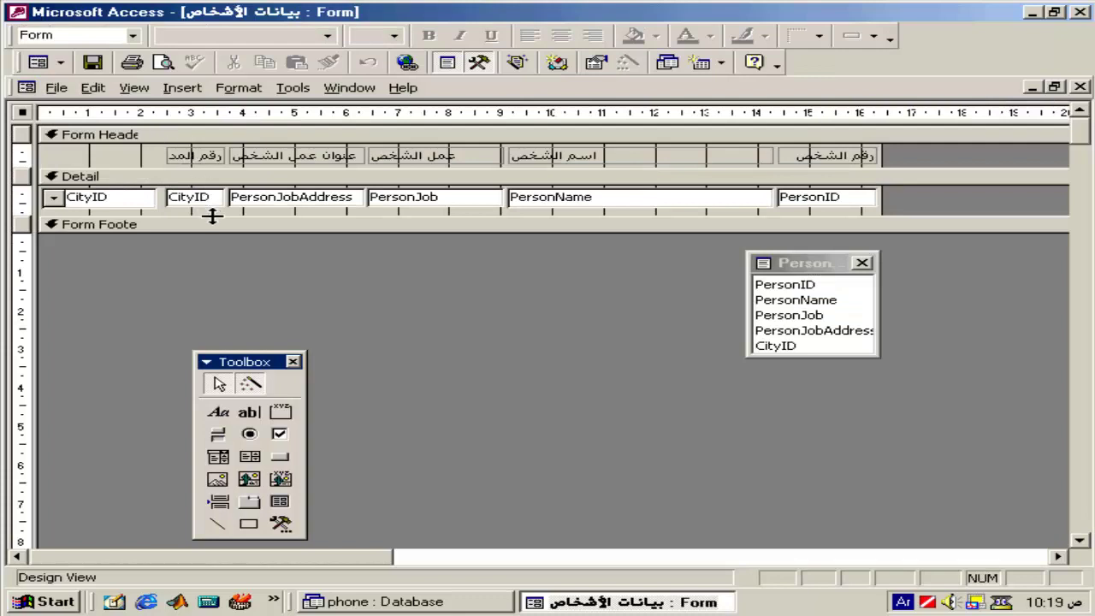
pyautogui.moveTo(212, 216); pyautogui.dragTo(215, 259)
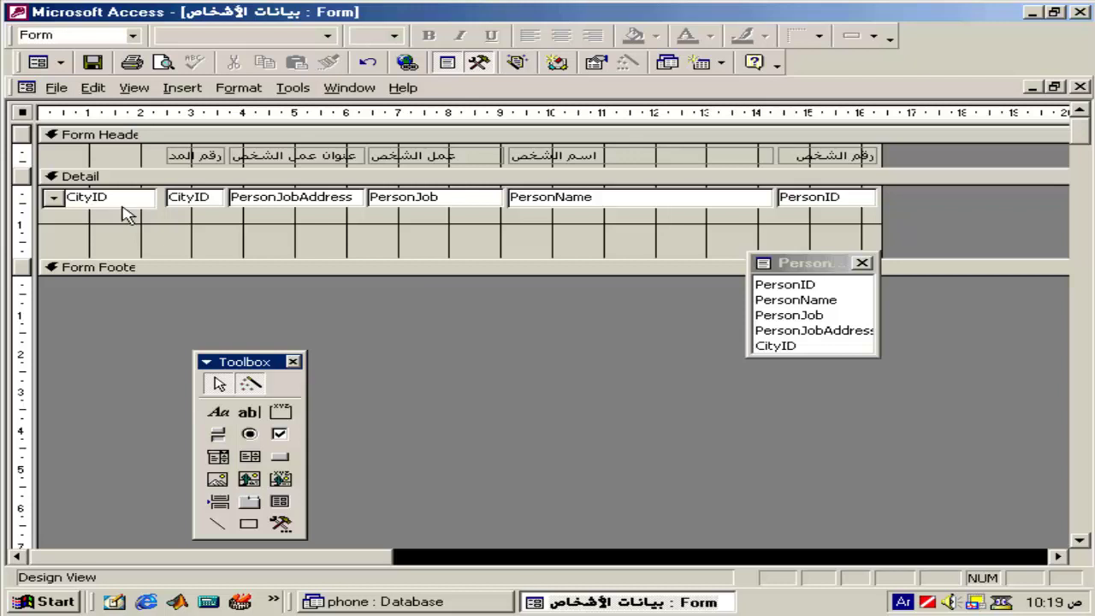
pyautogui.click(219, 456)
pyautogui.moveTo(49, 218); pyautogui.dragTo(197, 234)
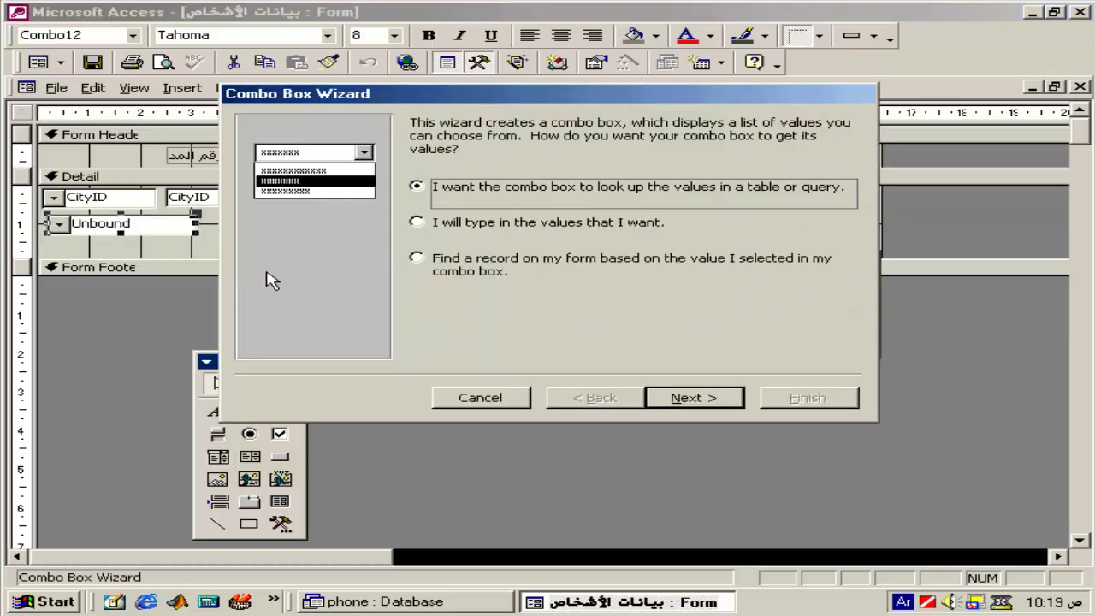
# Cancel the Combo Box Wizard and delete the new combo box's attached label
pyautogui.click(495, 398)
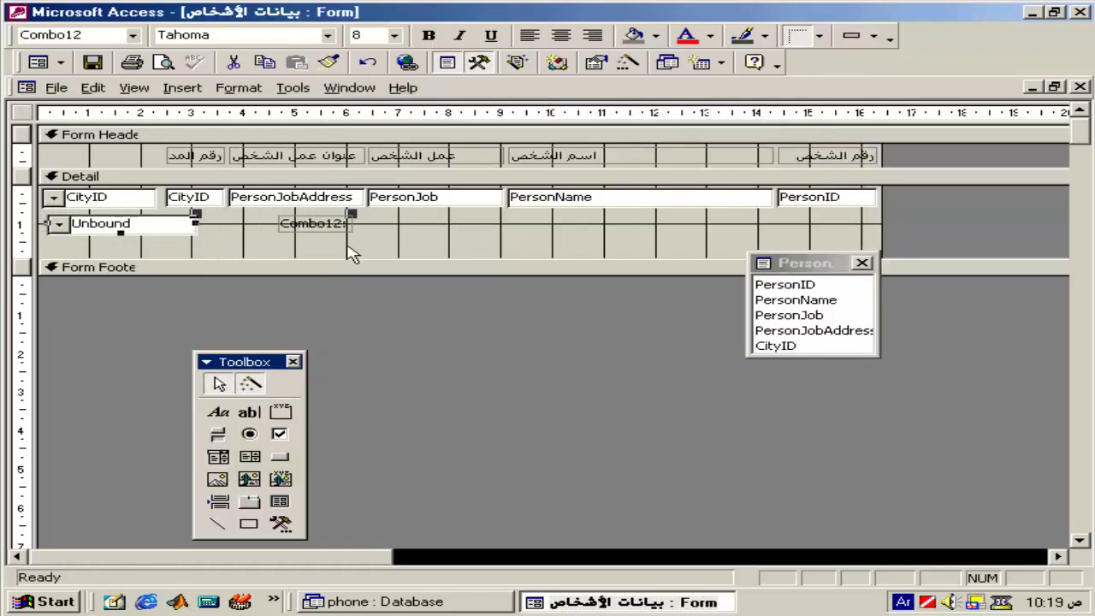
pyautogui.click(351, 253)
pyautogui.click(342, 224)
pyautogui.press('Delete')
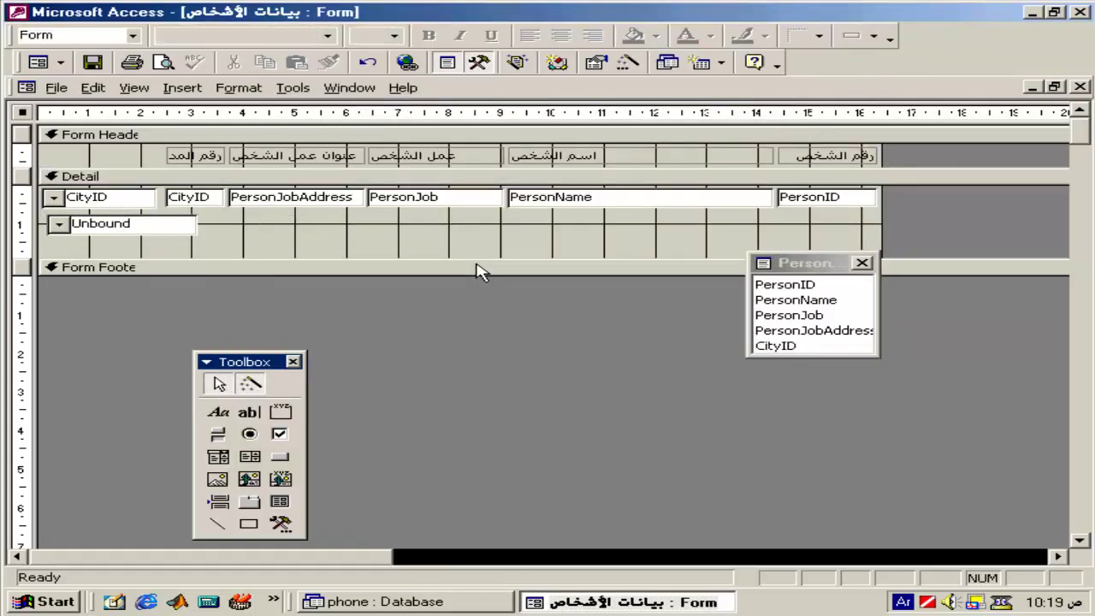
# Open the unbound combo box's properties and set its Control Source to CityID
pyautogui.rightClick(174, 228)
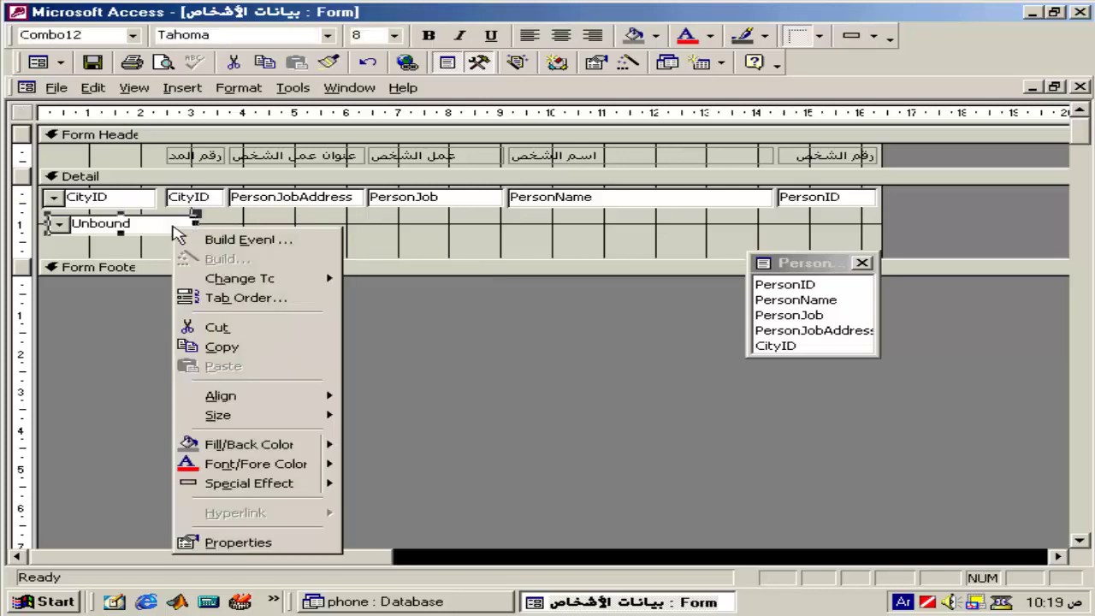
pyautogui.click(242, 544)
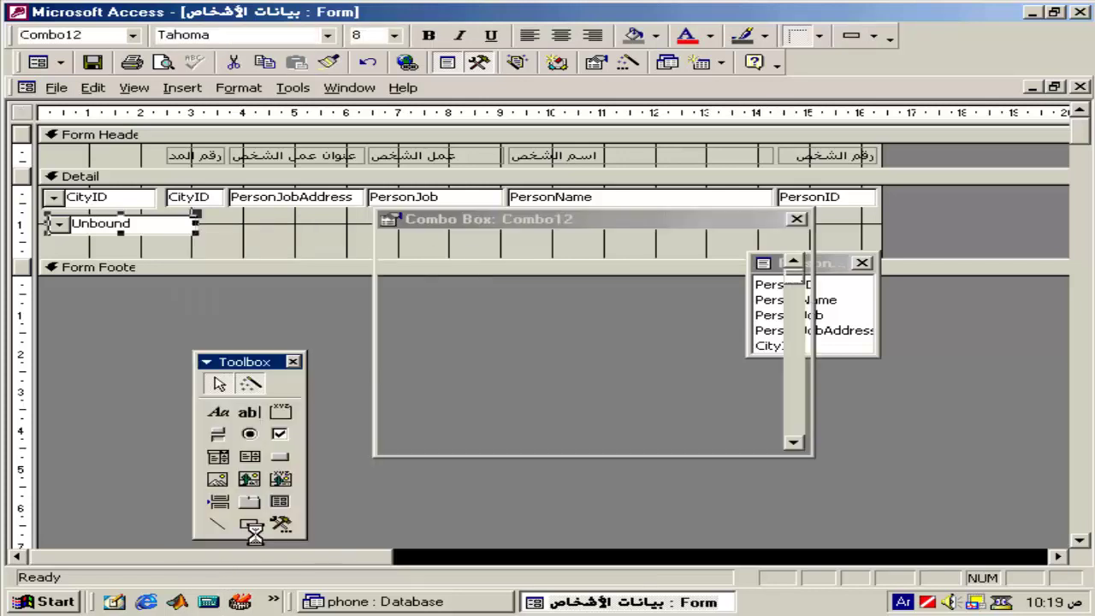
pyautogui.moveTo(539, 219)
pyautogui.mouseDown()
pyautogui.moveTo(496, 220)
pyautogui.moveTo(455, 244)
pyautogui.mouseUp()
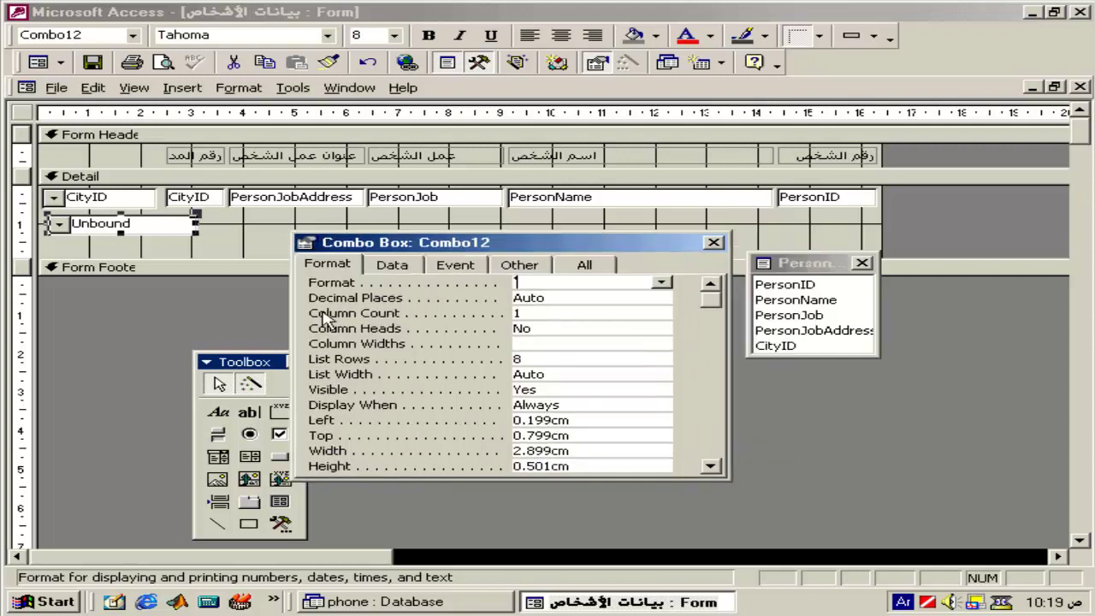
pyautogui.moveTo(282, 360); pyautogui.dragTo(234, 332)
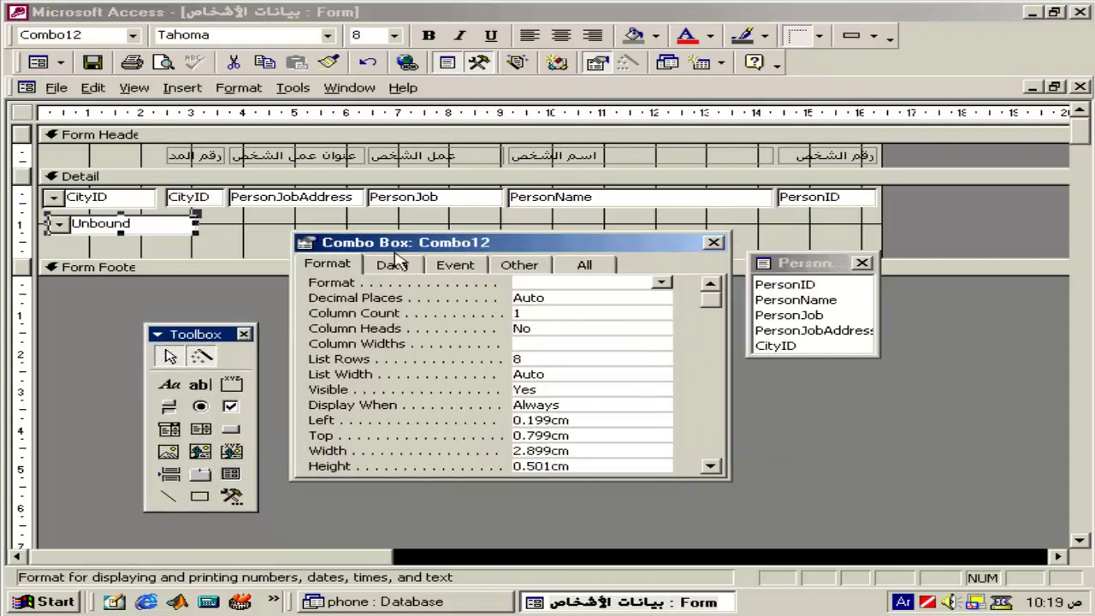
pyautogui.moveTo(402, 243); pyautogui.dragTo(366, 245)
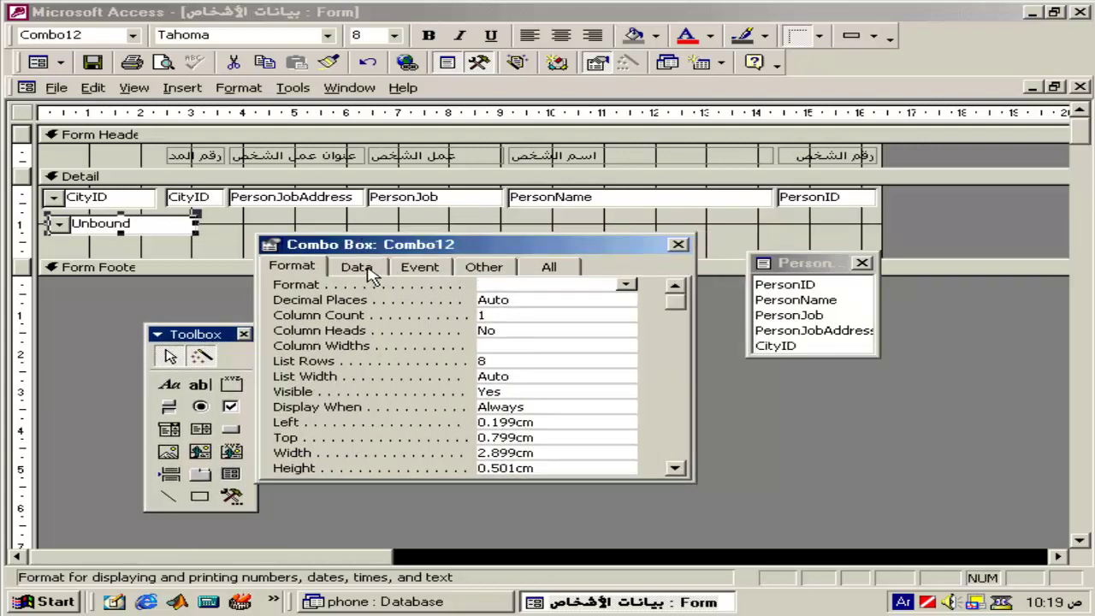
pyautogui.click(367, 270)
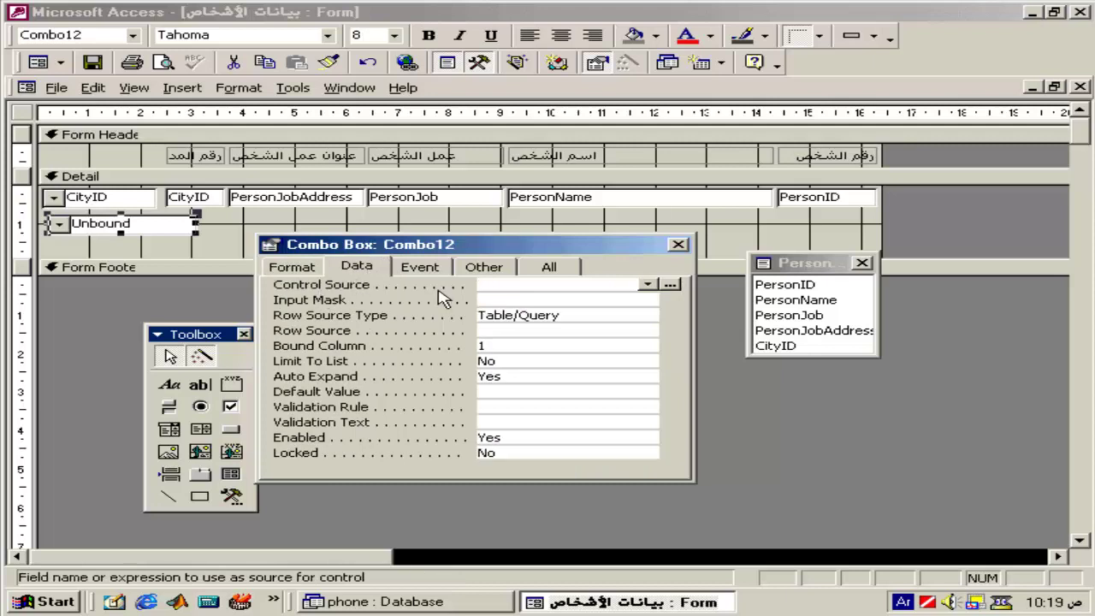
pyautogui.click(648, 286)
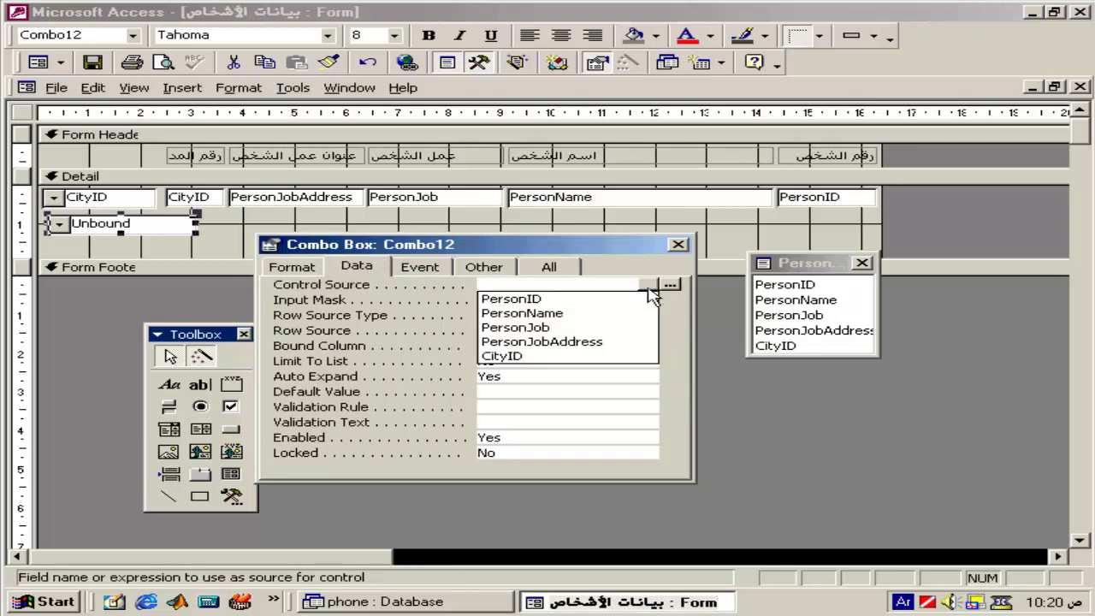
pyautogui.click(633, 357)
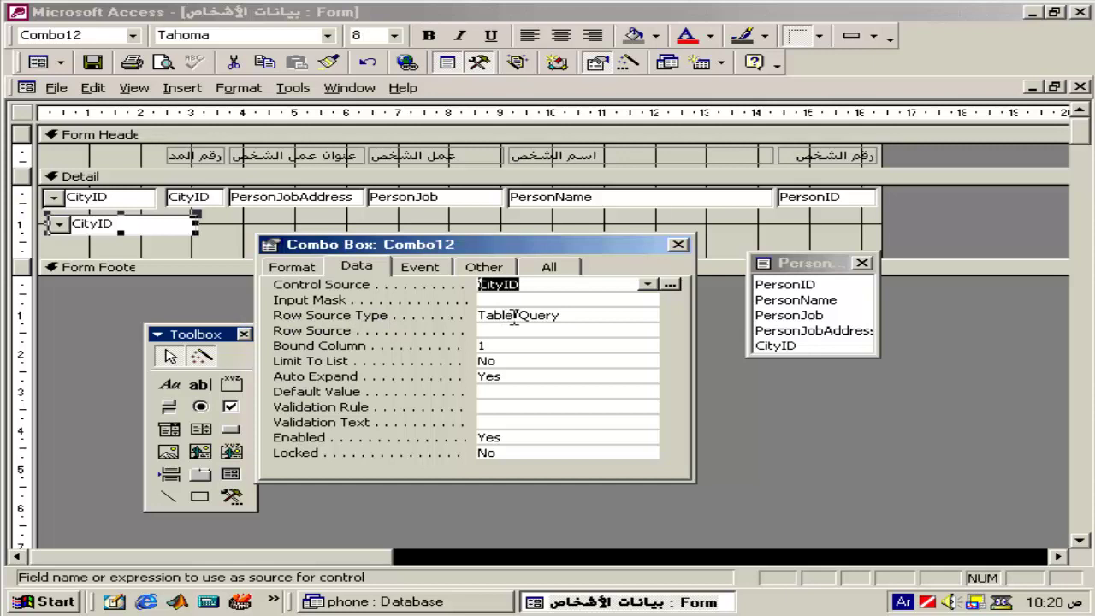
# Keep Row Source Type as Table/Query and start the Row Source query builder
pyautogui.click(612, 315)
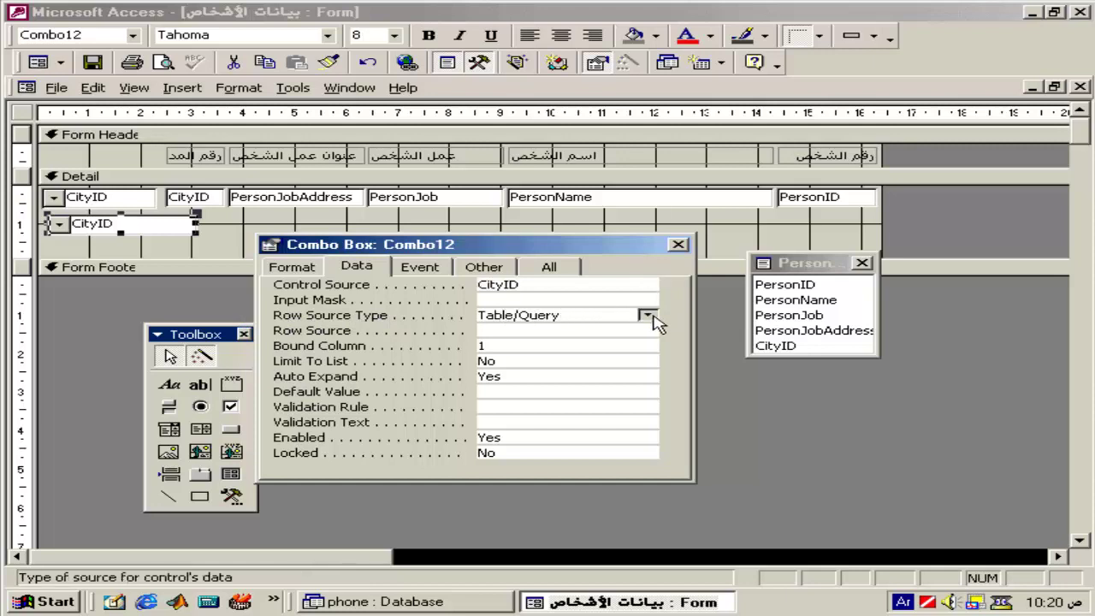
pyautogui.click(649, 317)
pyautogui.click(649, 316)
pyautogui.click(650, 317)
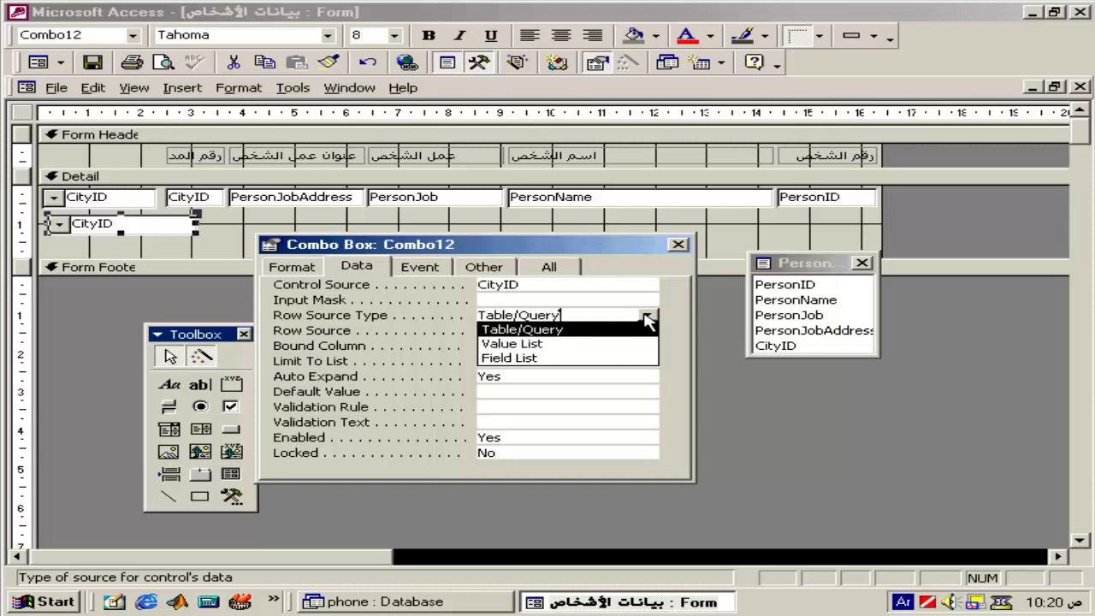
pyautogui.click(647, 316)
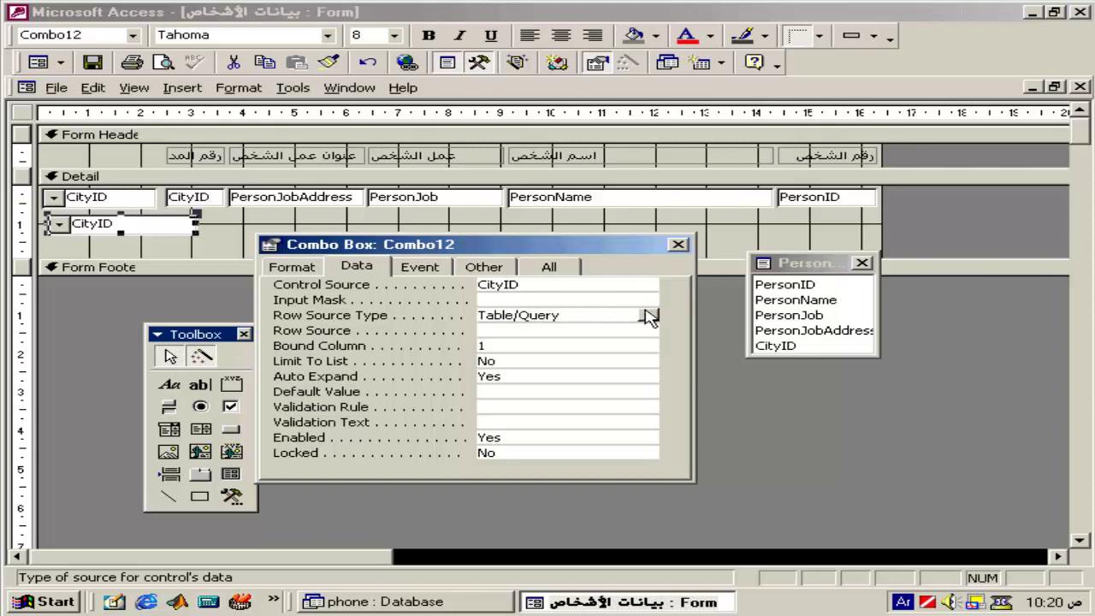
pyautogui.click(515, 330)
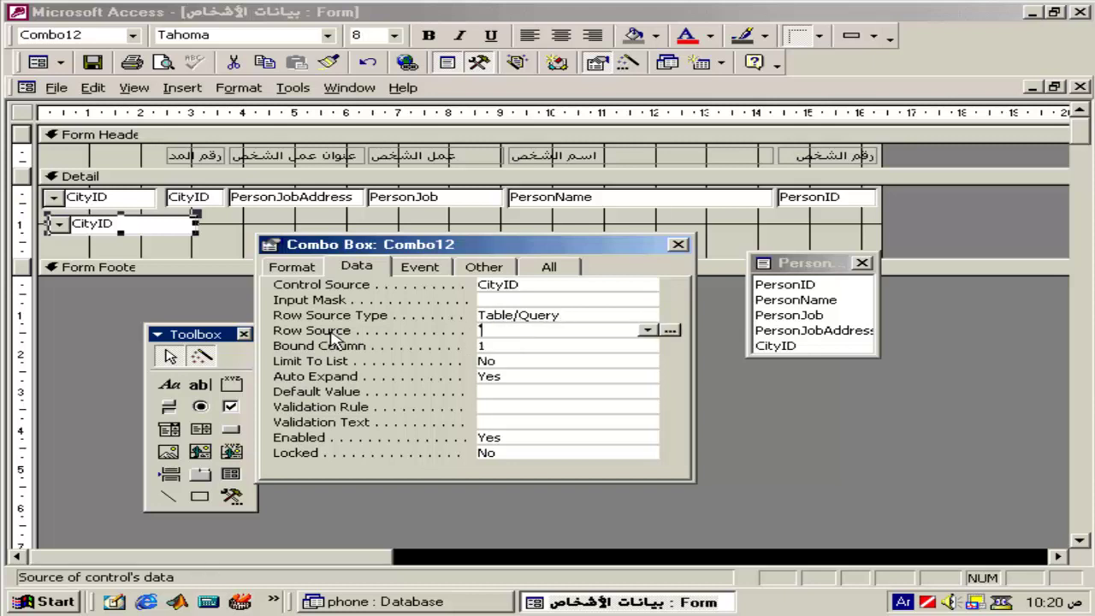
pyautogui.click(648, 330)
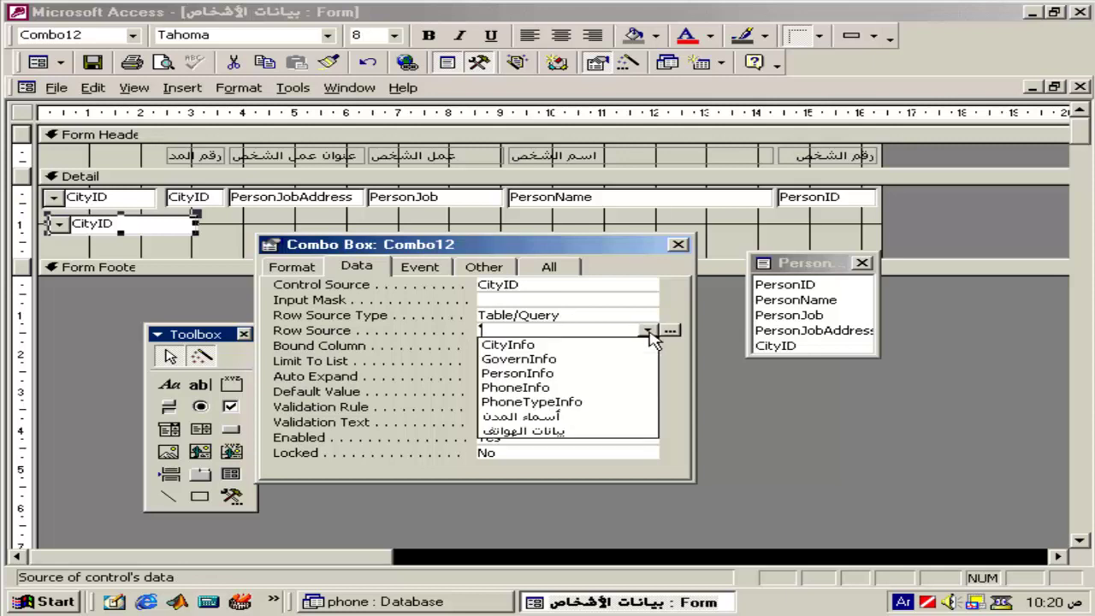
pyautogui.click(670, 331)
pyautogui.click(670, 331)
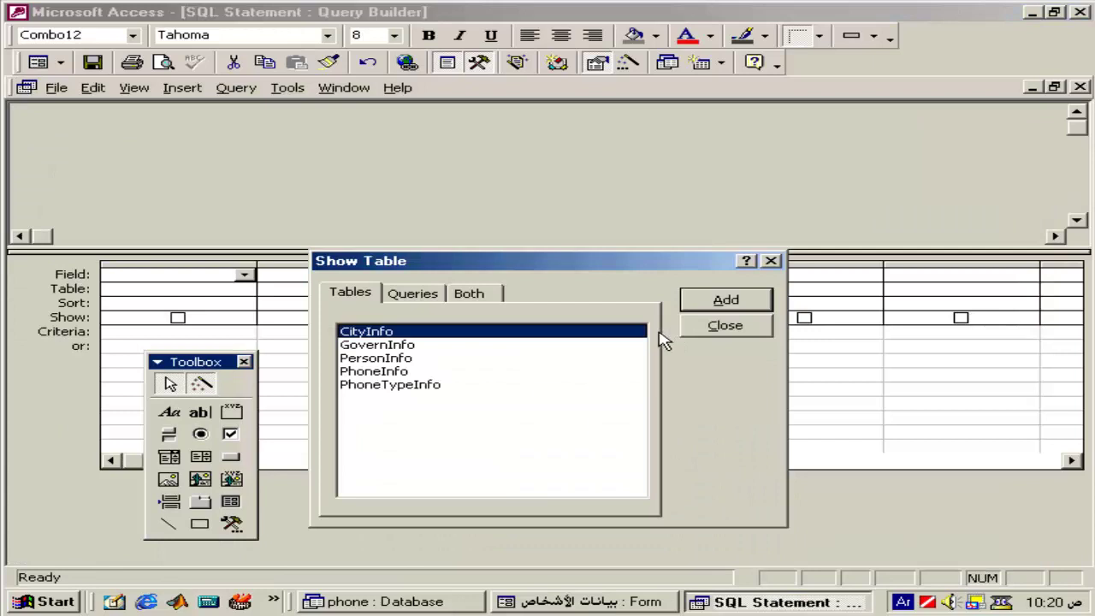
# Add the CityInfo and GovernInfo tables to the row-source query
pyautogui.doubleClick(398, 334)
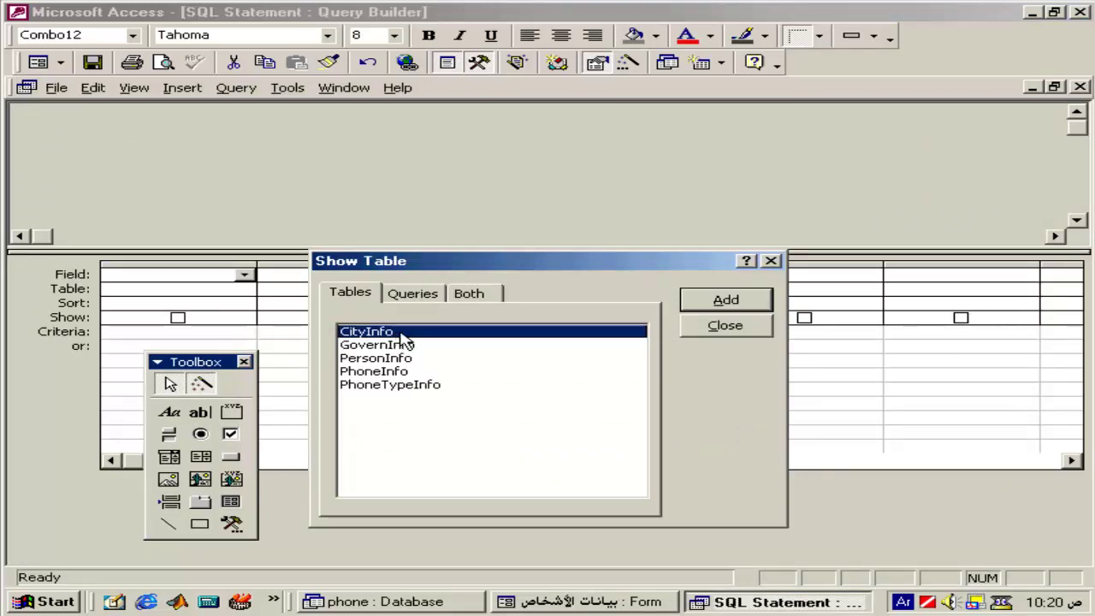
pyautogui.doubleClick(417, 345)
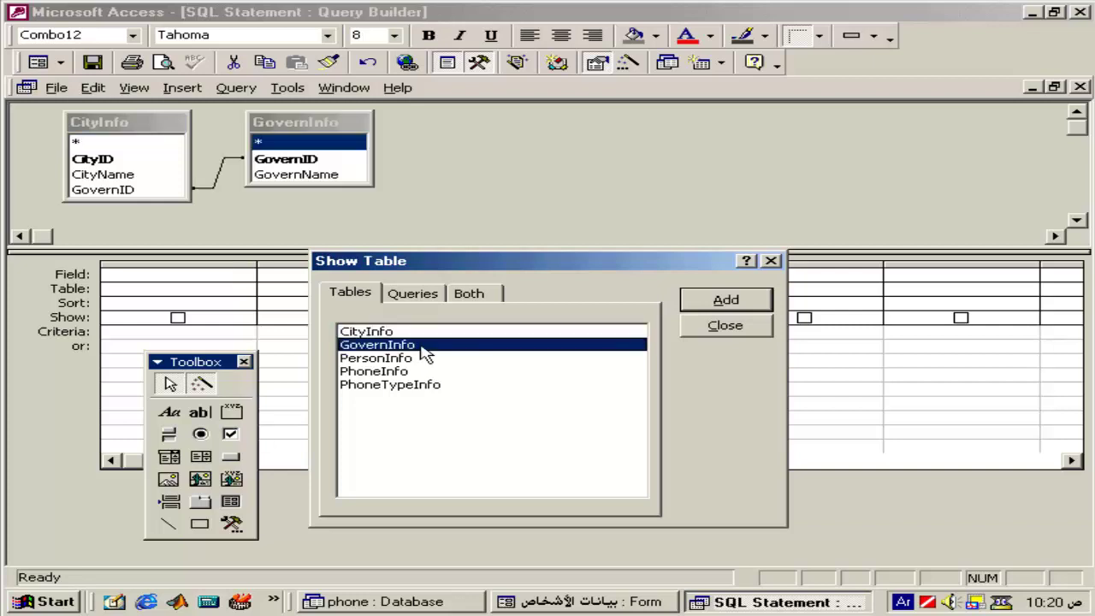
pyautogui.click(706, 326)
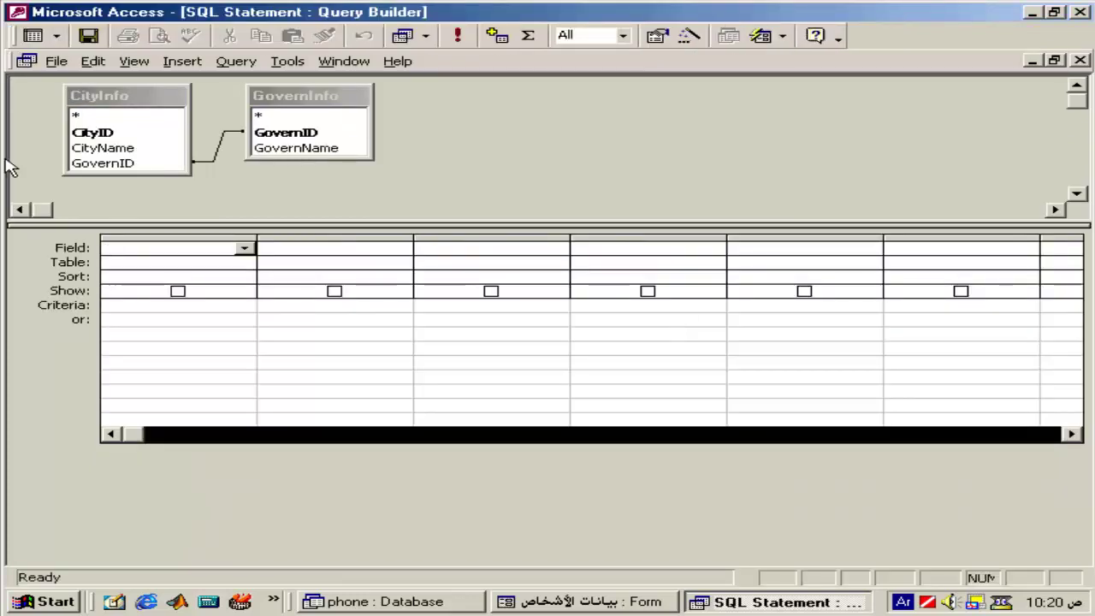
# Add CityID, CityName and GovernName to the query and save it as the combo's row source
pyautogui.doubleClick(118, 135)
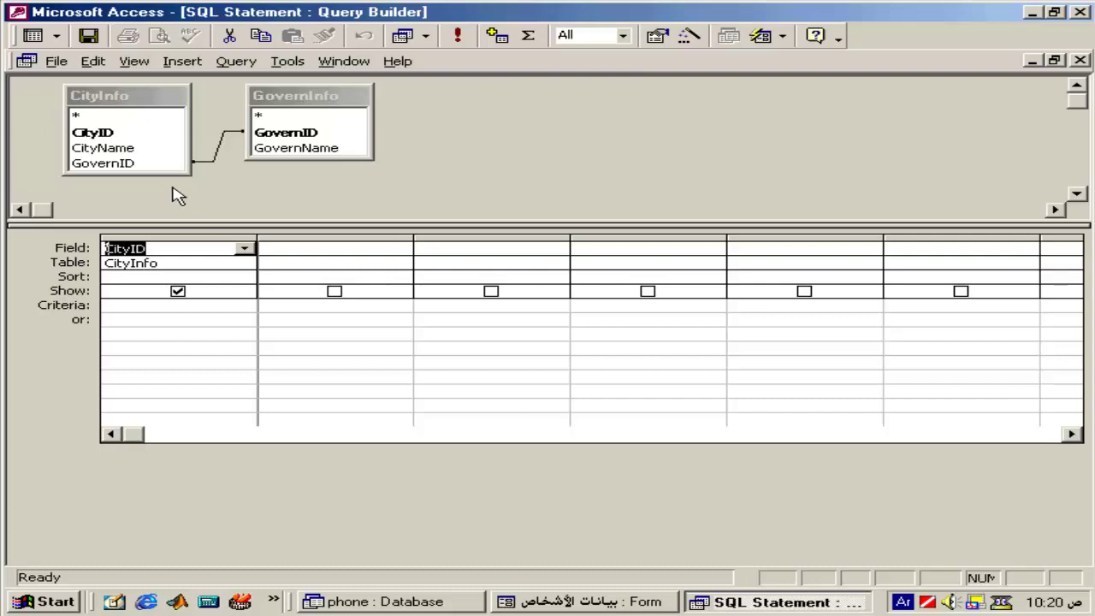
pyautogui.doubleClick(129, 150)
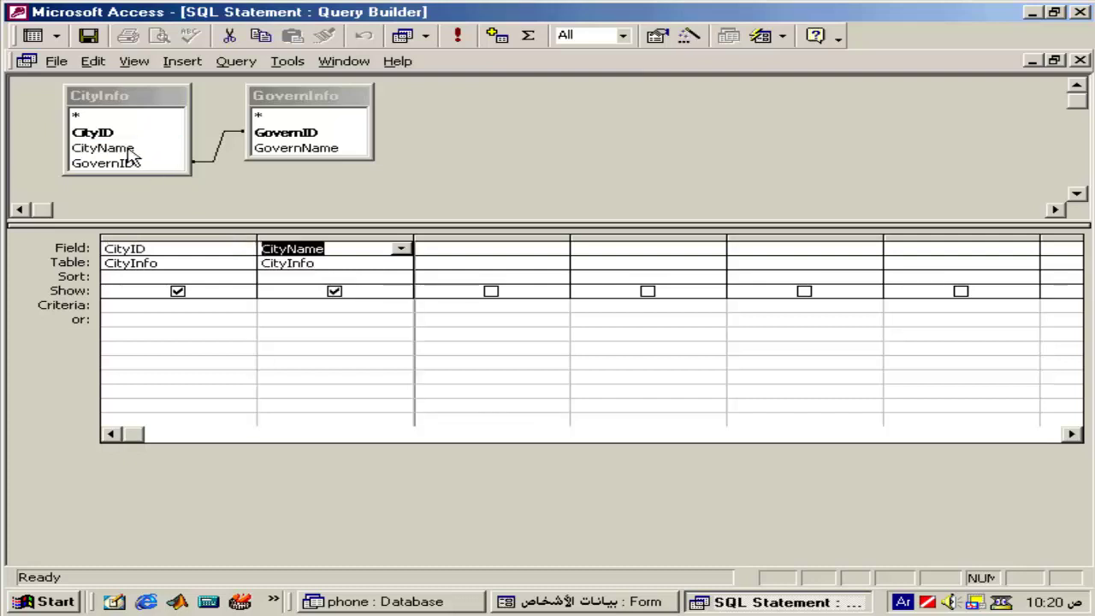
pyautogui.doubleClick(304, 150)
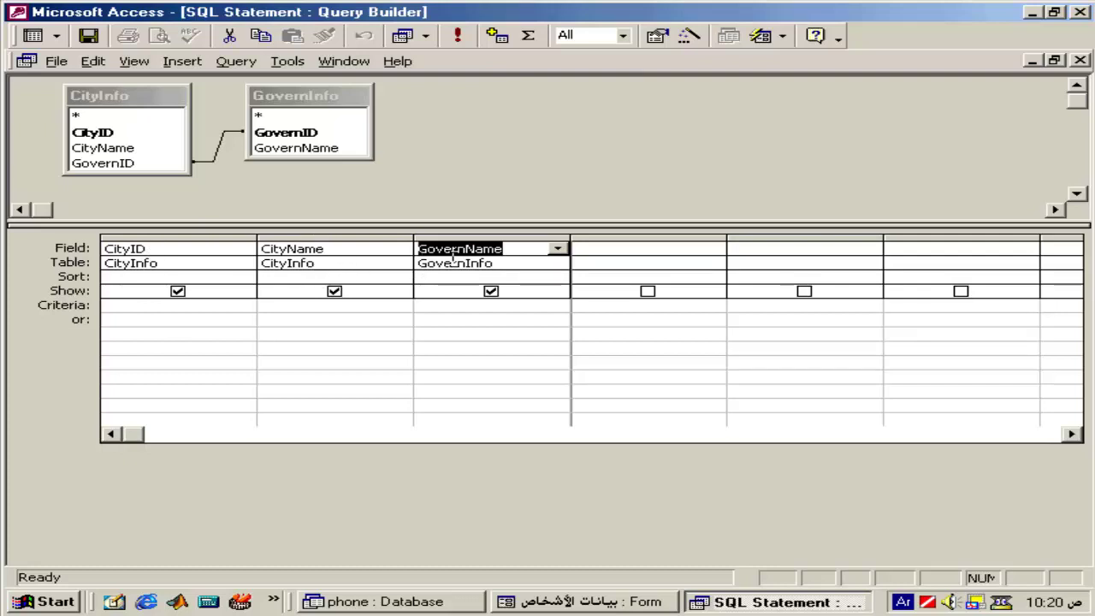
pyautogui.click(698, 150)
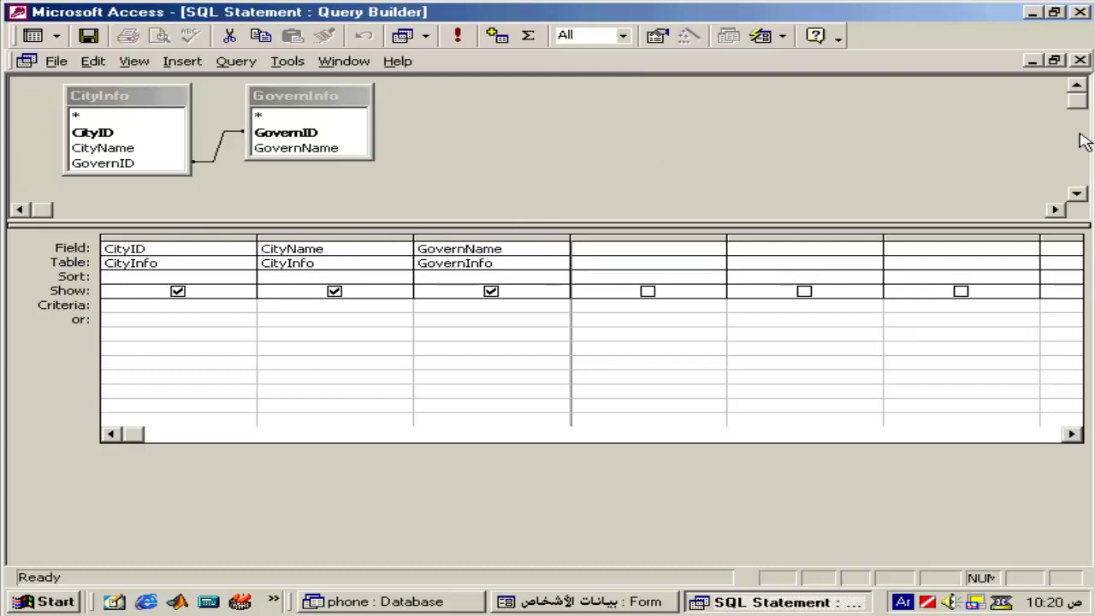
pyautogui.click(1081, 61)
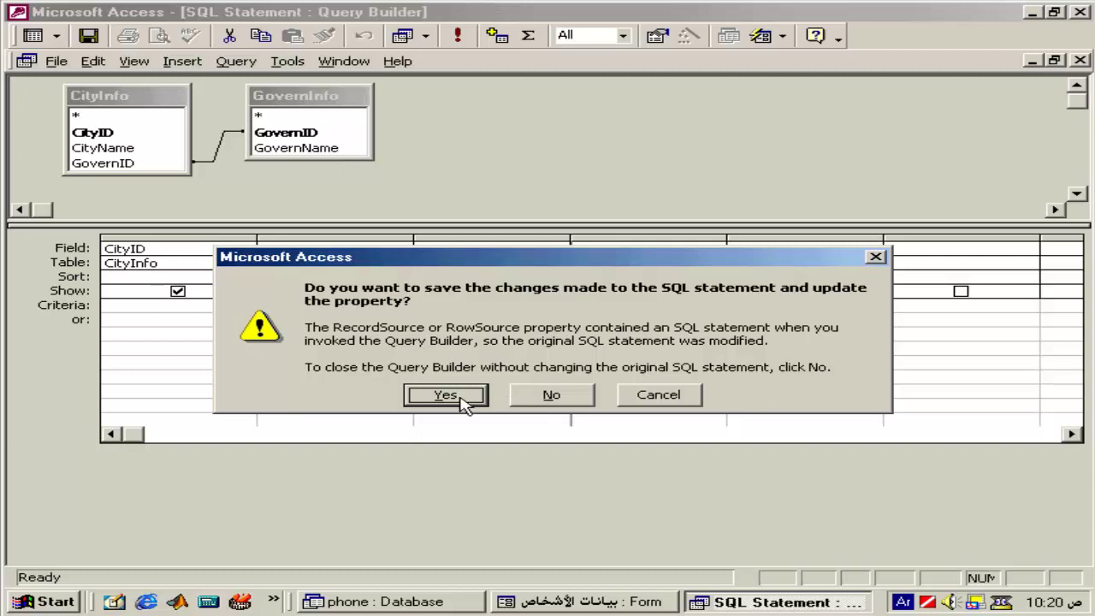
pyautogui.click(446, 394)
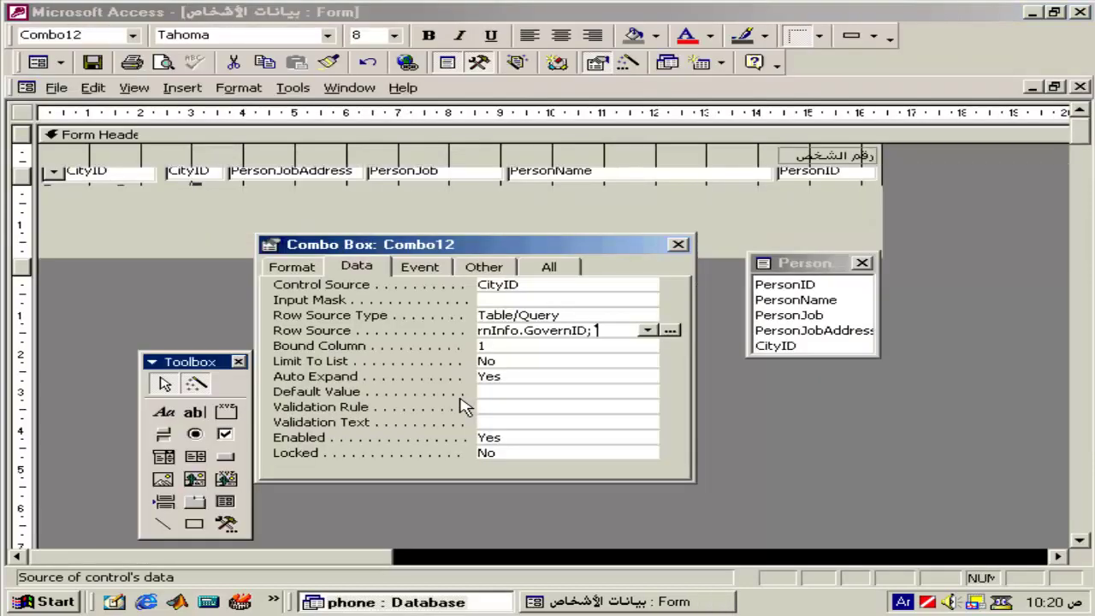
# Check the combo's Control Source and Bound Column values, then reopen its Row Source query
pyautogui.press('Tab')
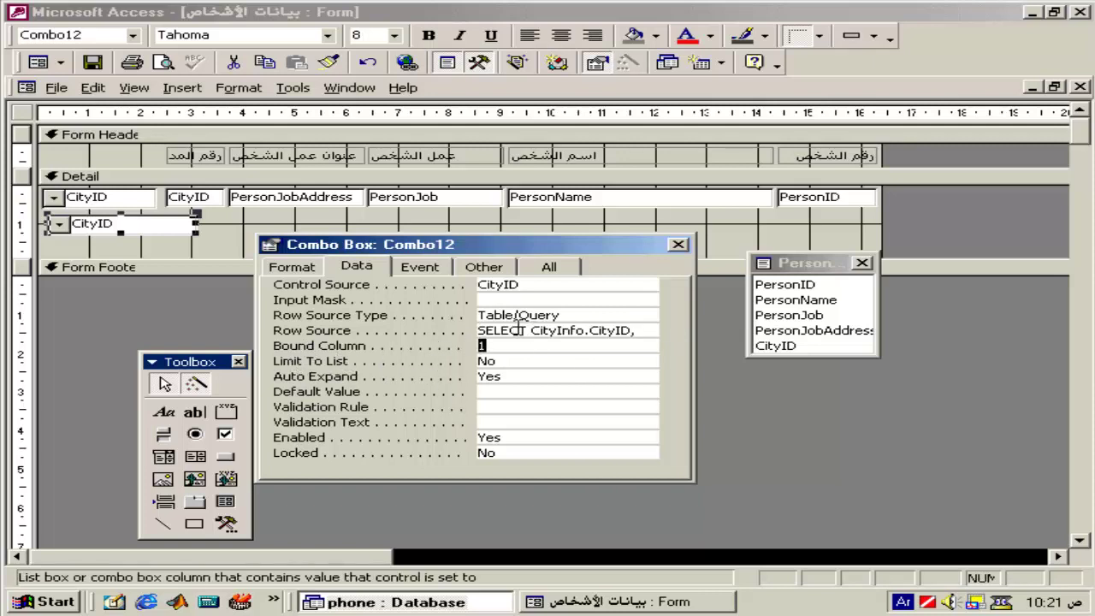
pyautogui.doubleClick(530, 284)
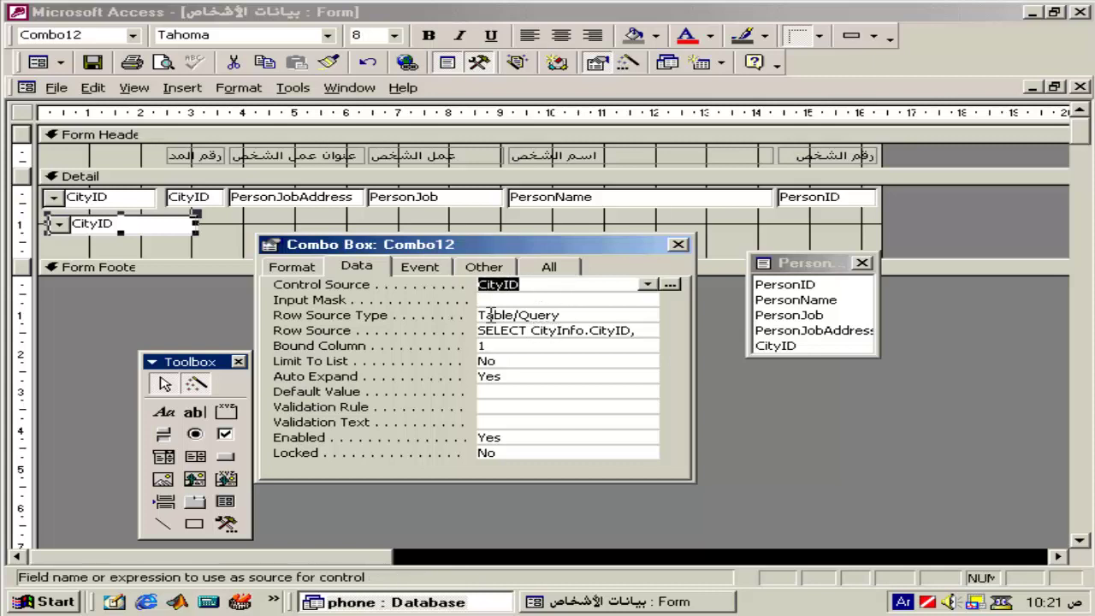
pyautogui.doubleClick(496, 345)
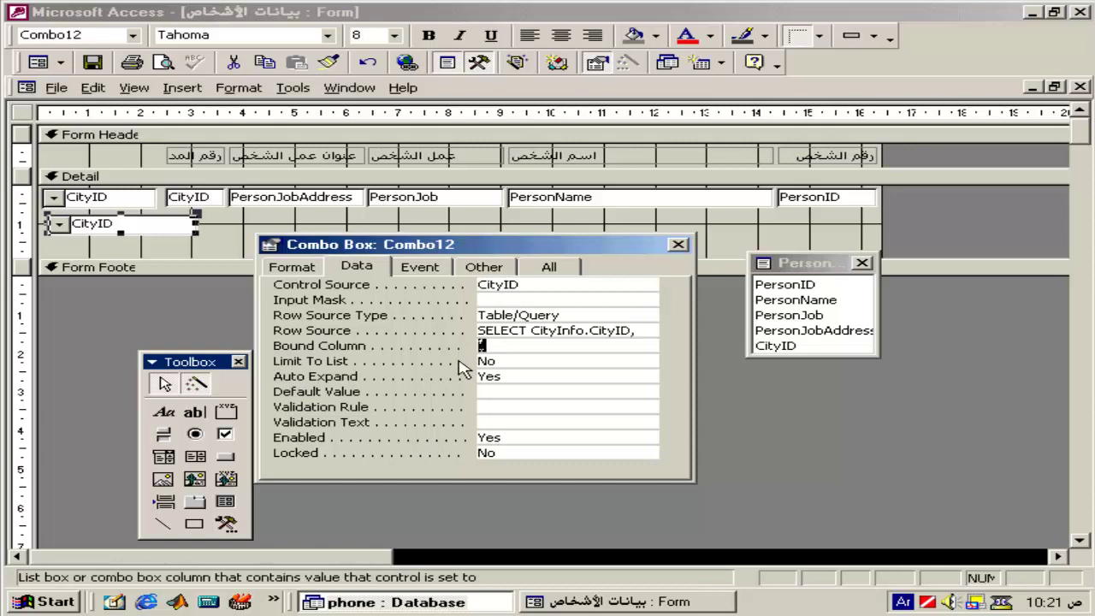
pyautogui.click(671, 335)
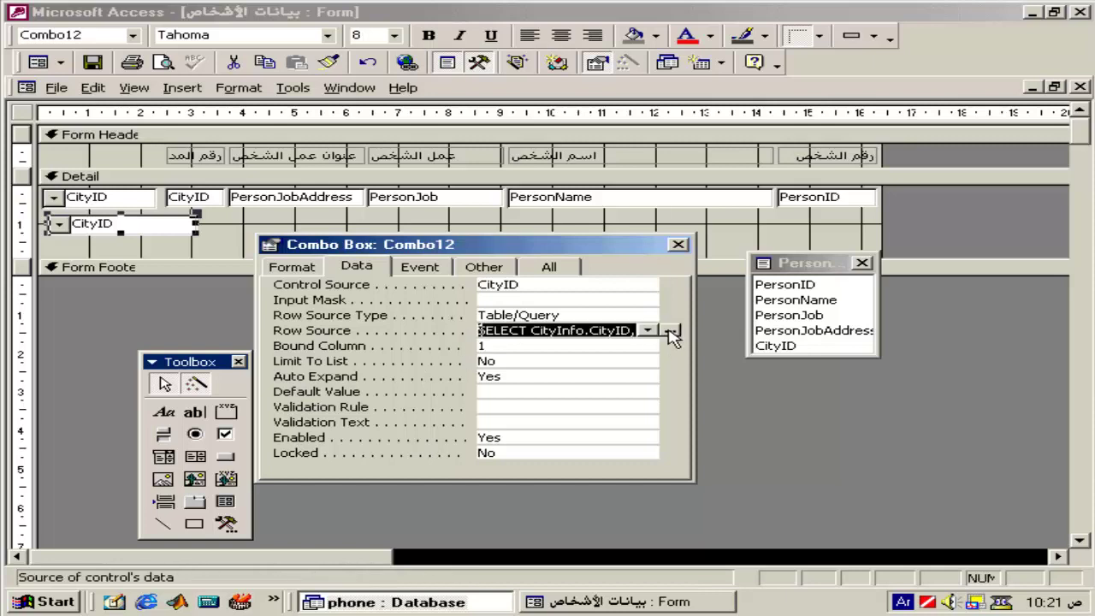
# Move the CityID column after CityName and save the query back to the combo box
pyautogui.click(672, 335)
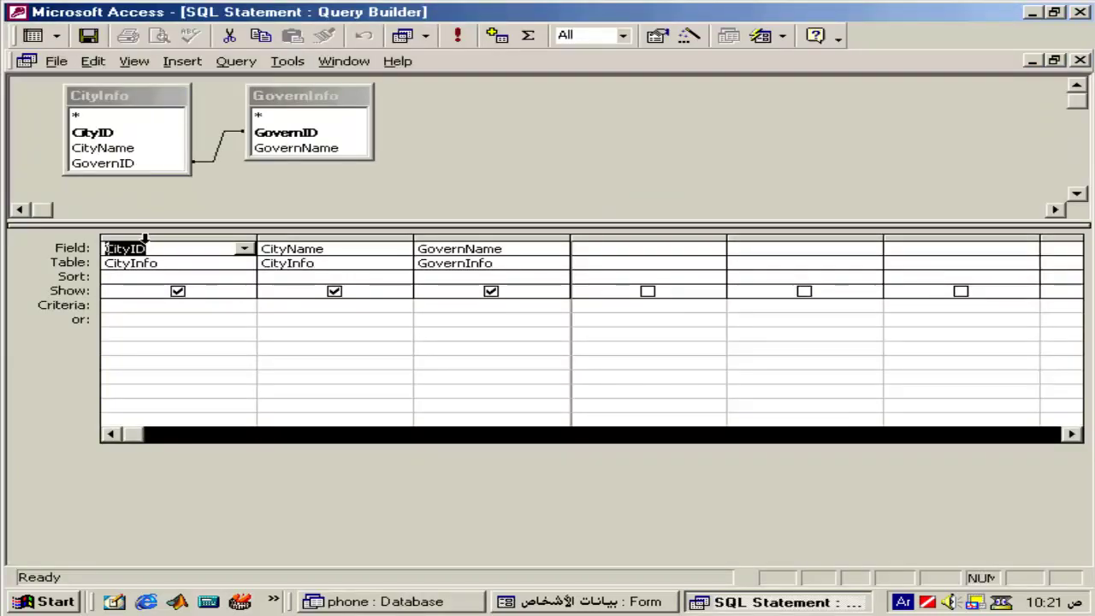
pyautogui.click(150, 238)
pyautogui.moveTo(166, 240); pyautogui.dragTo(423, 248)
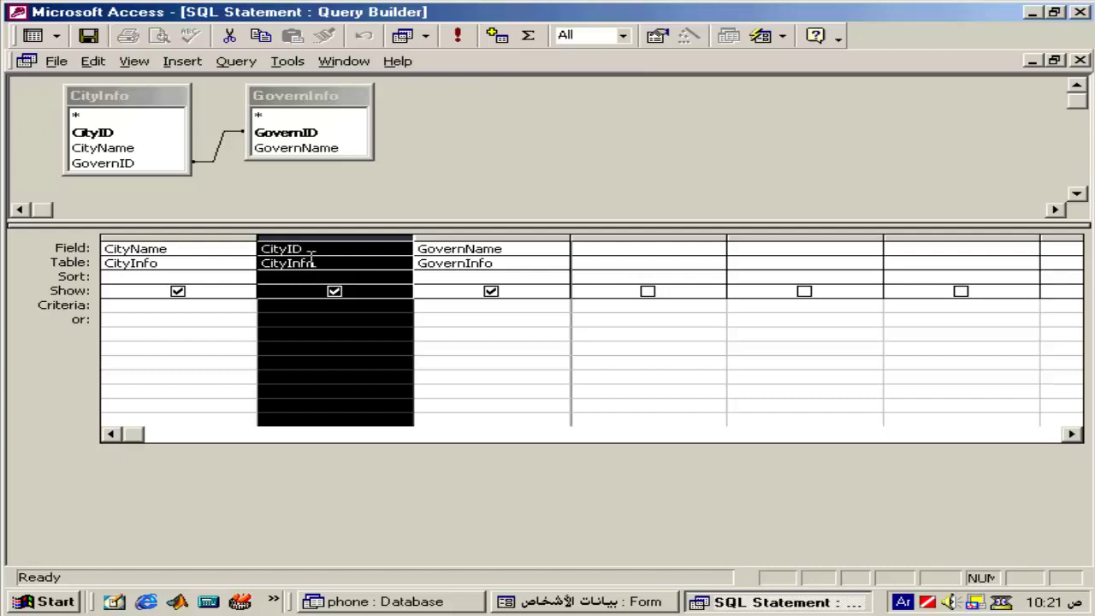
pyautogui.click(1081, 61)
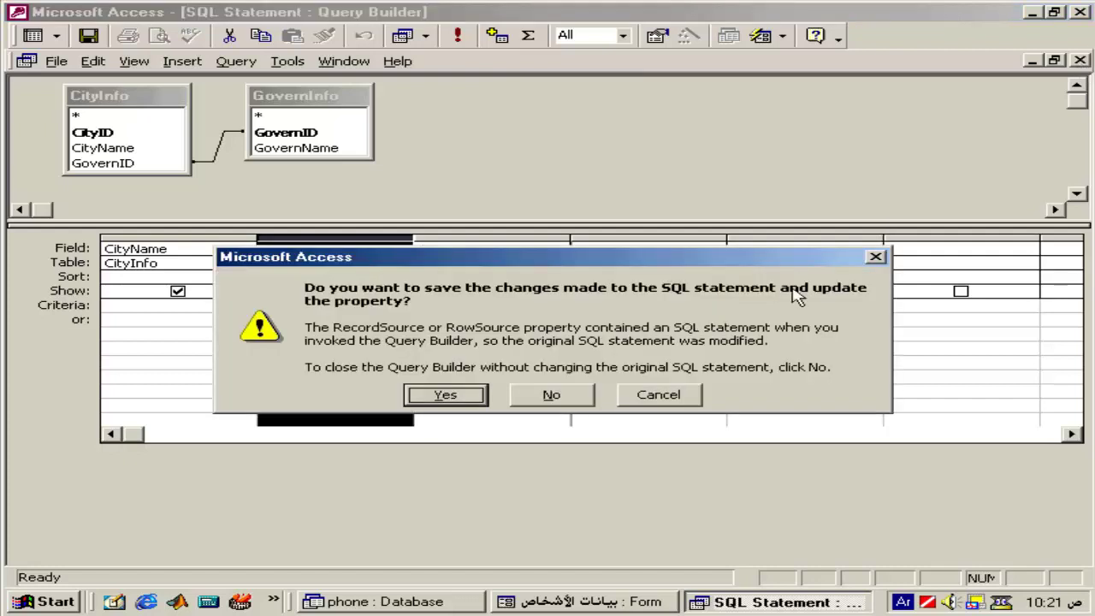
pyautogui.click(417, 396)
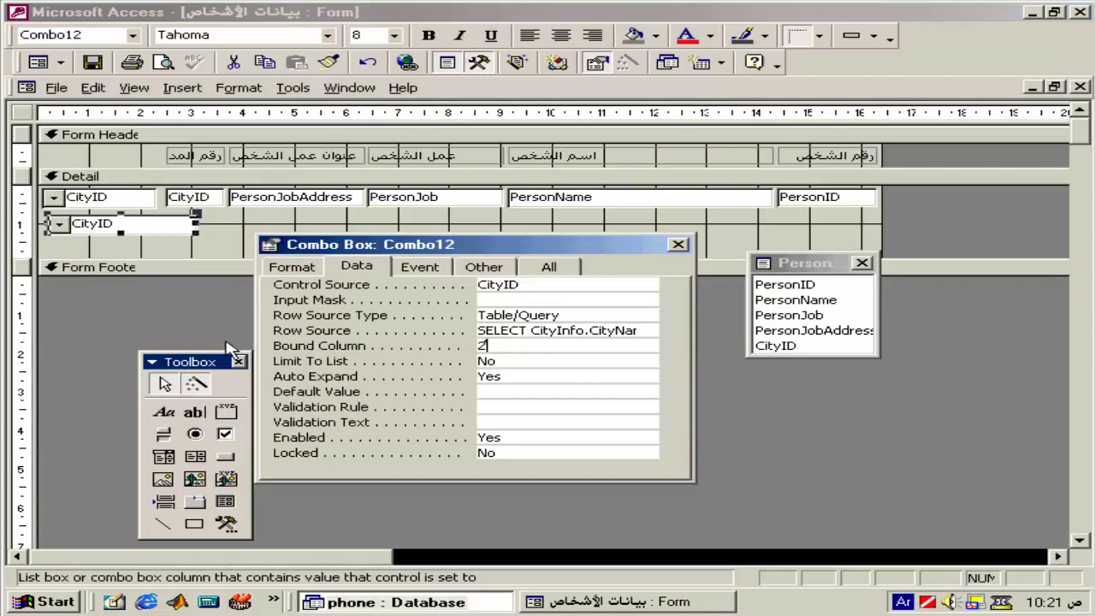
# Set the city combo's Bound Column to 2, Limit To List to Yes, and Width to 3.199cm
pyautogui.press('Return')
pyautogui.write('y')
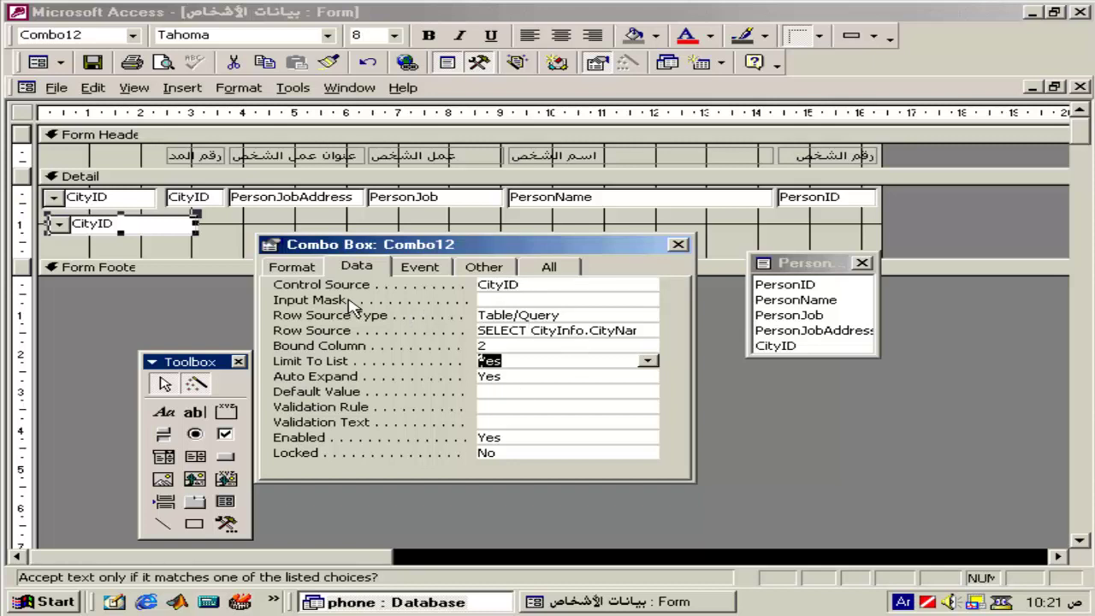
pyautogui.click(291, 267)
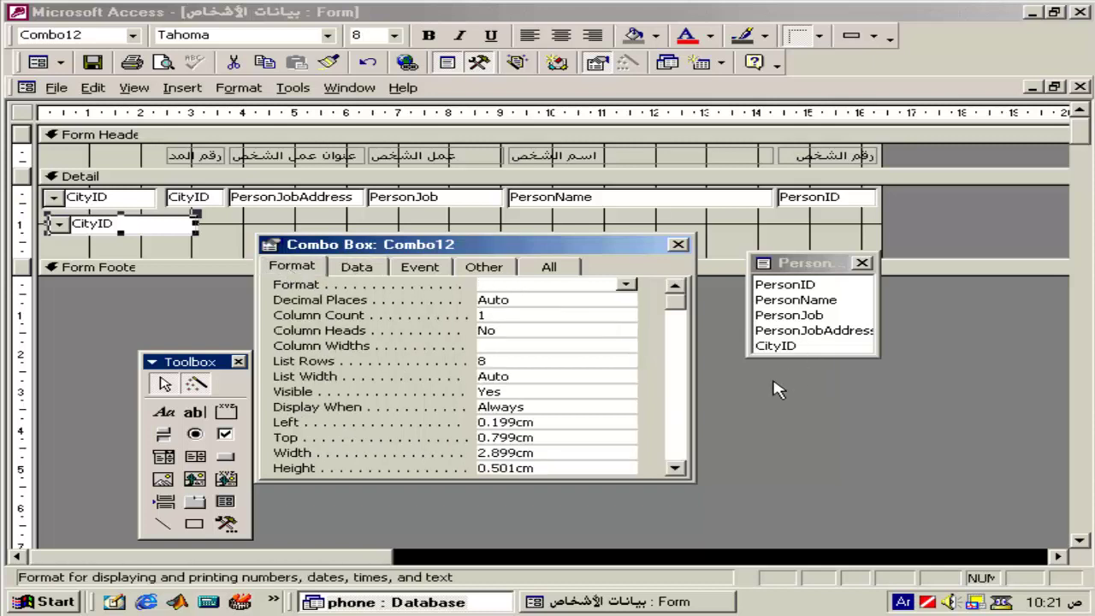
pyautogui.click(674, 469)
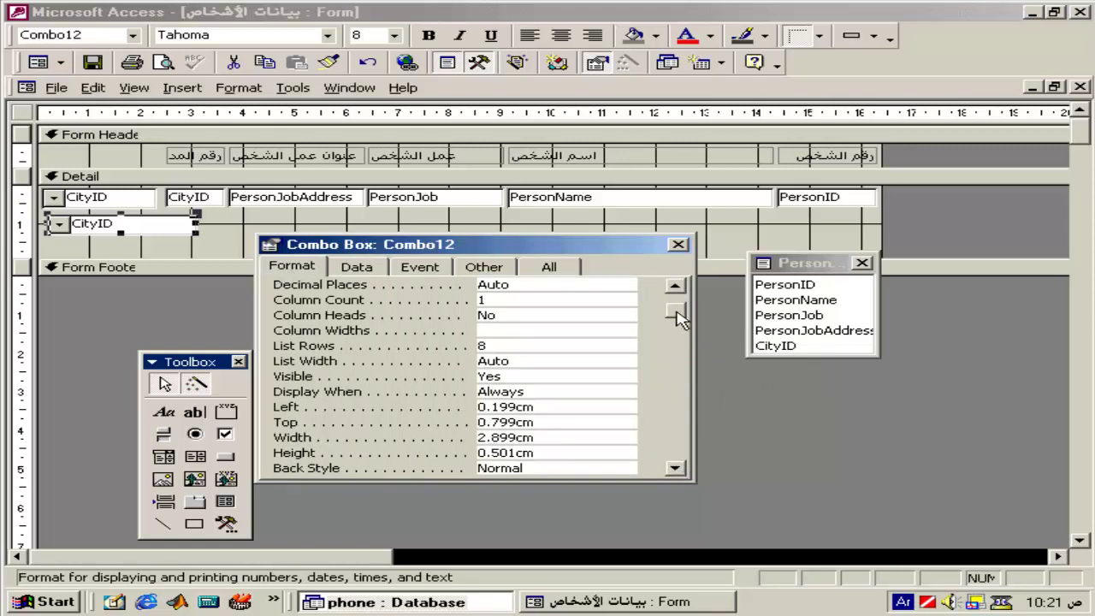
pyautogui.moveTo(676, 313); pyautogui.dragTo(676, 322)
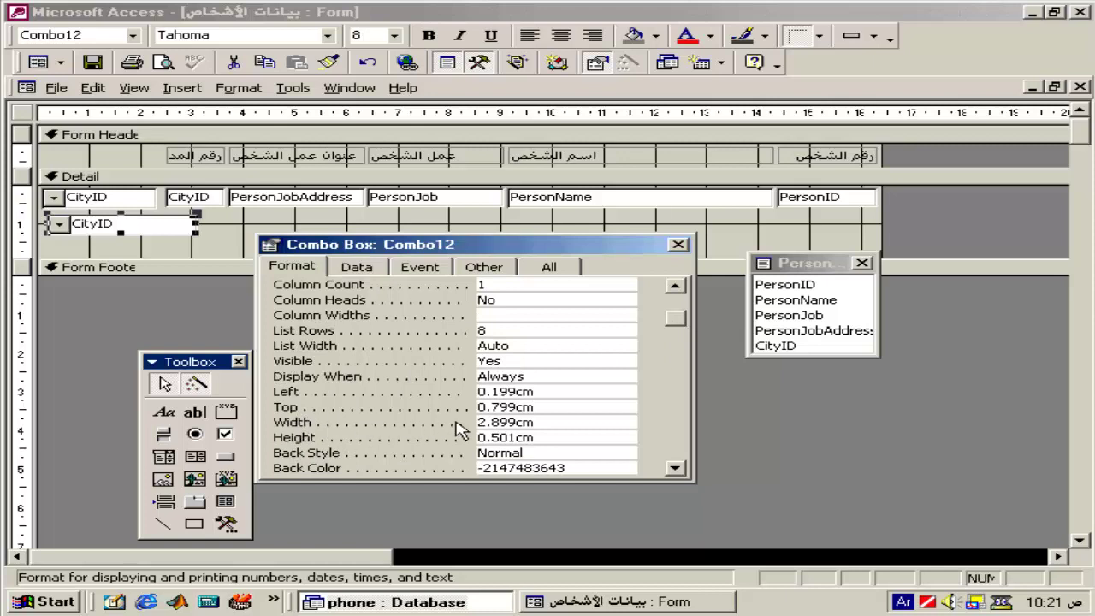
pyautogui.doubleClick(546, 419)
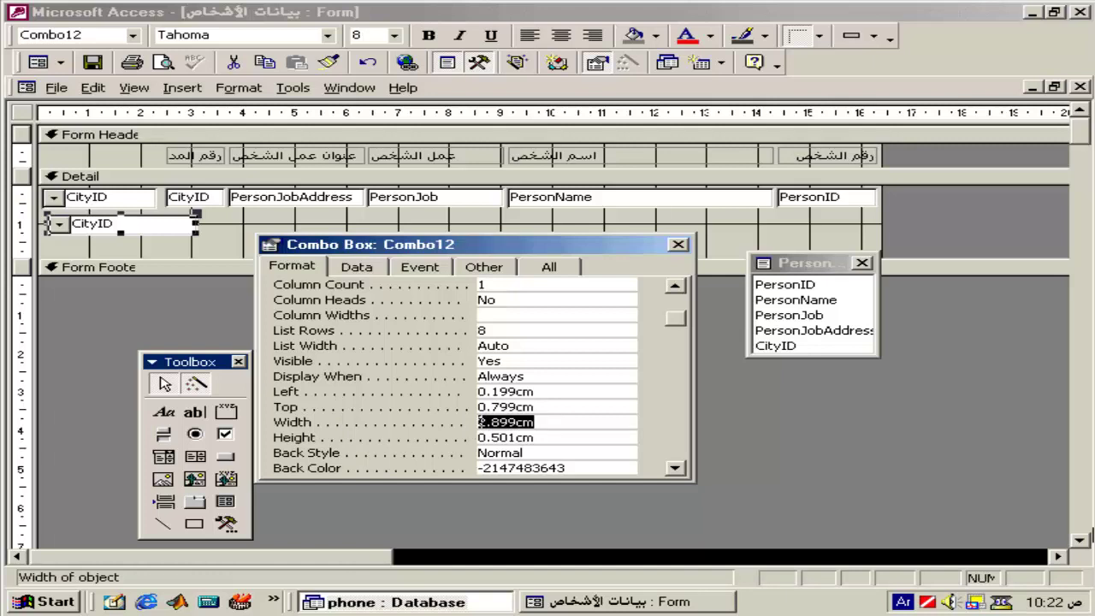
pyautogui.write('3.2')
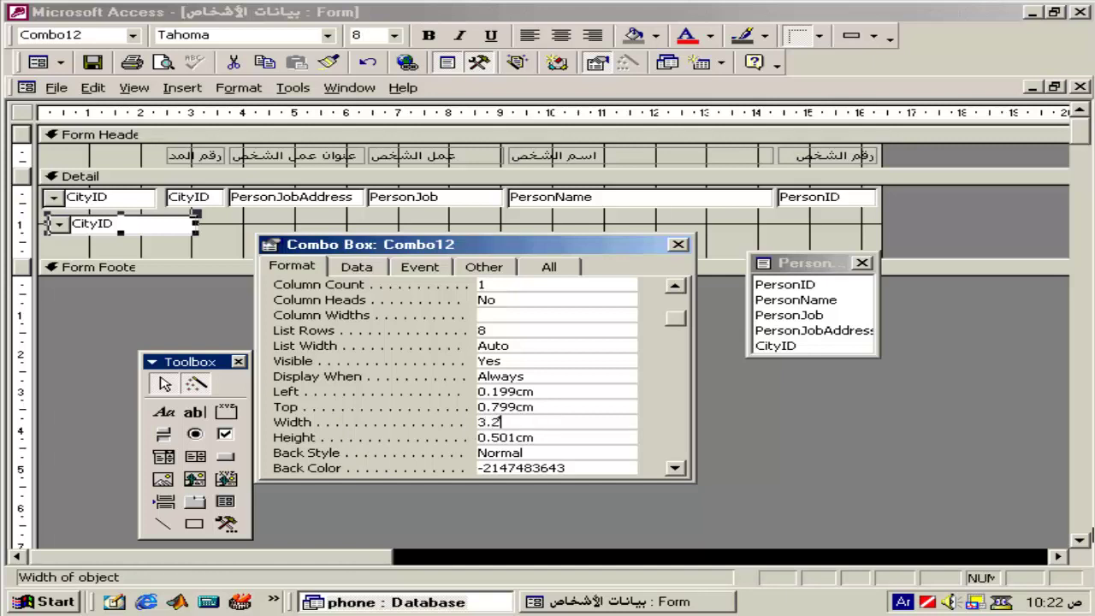
pyautogui.press('Return')
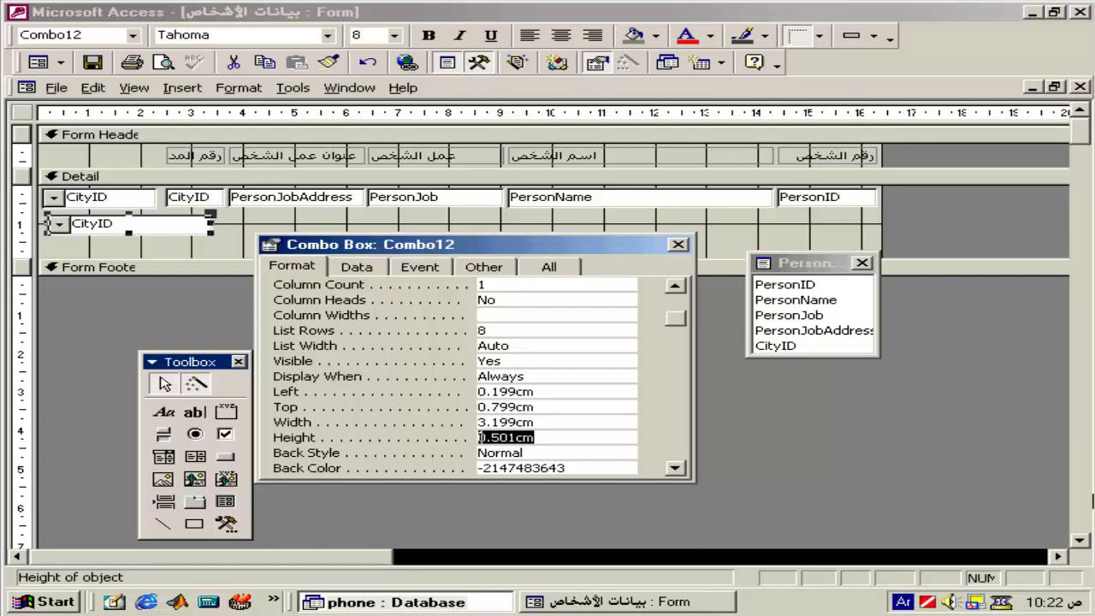
pyautogui.click(357, 266)
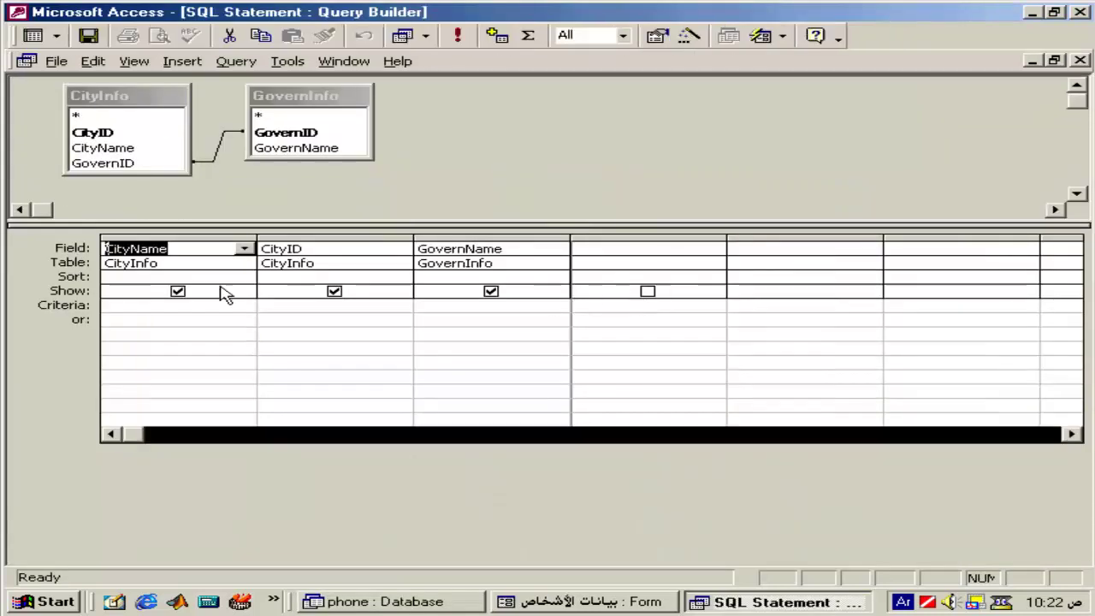
# Review the CityName and GovernName columns in the query and close the Query Builder
pyautogui.click(171, 237)
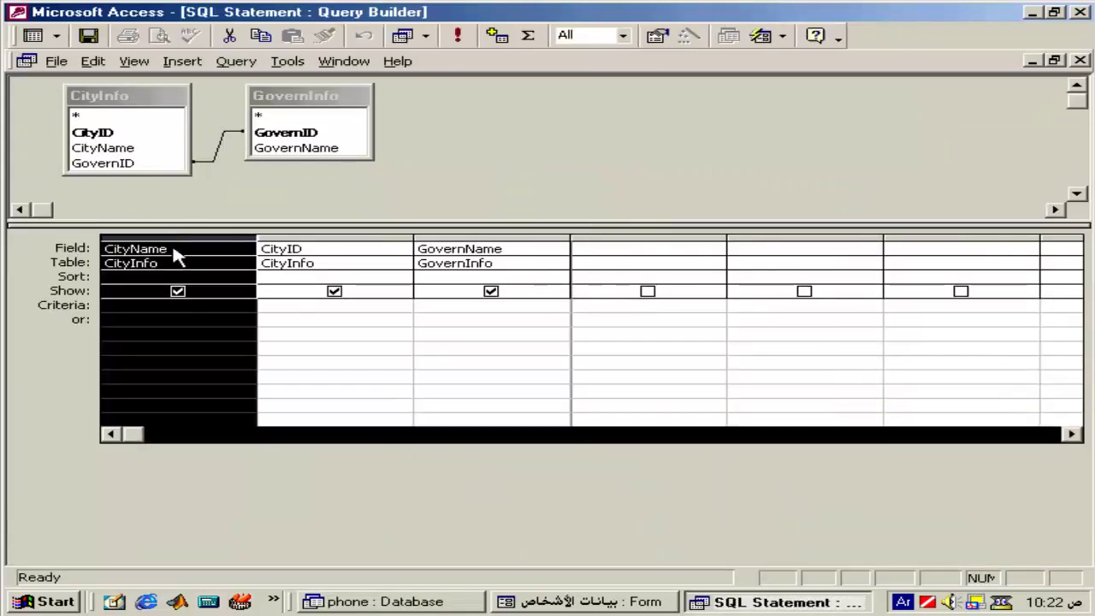
pyautogui.click(482, 238)
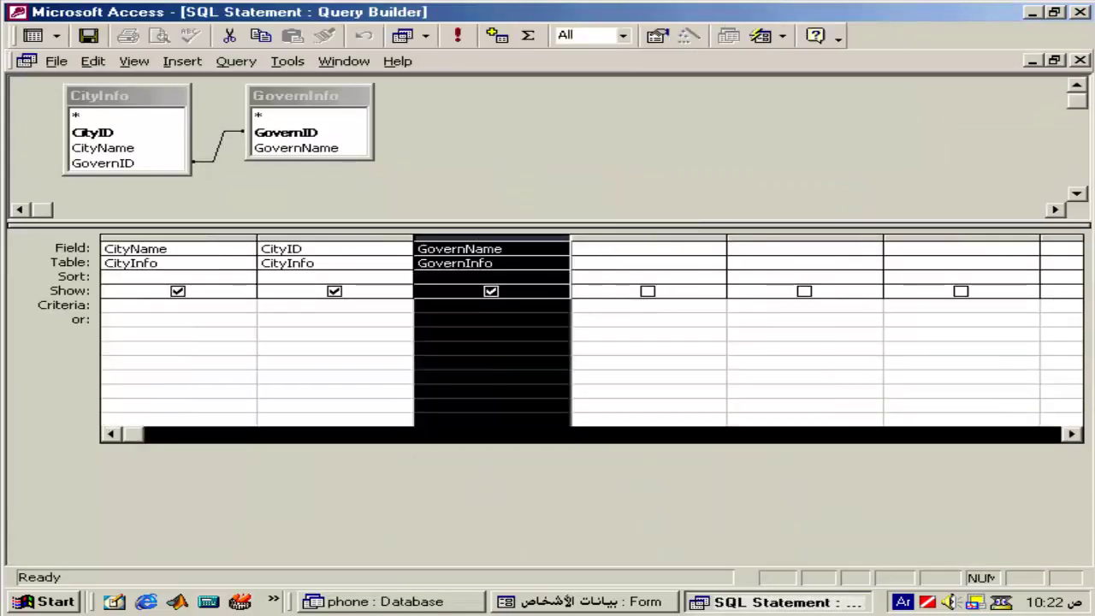
pyautogui.click(1080, 61)
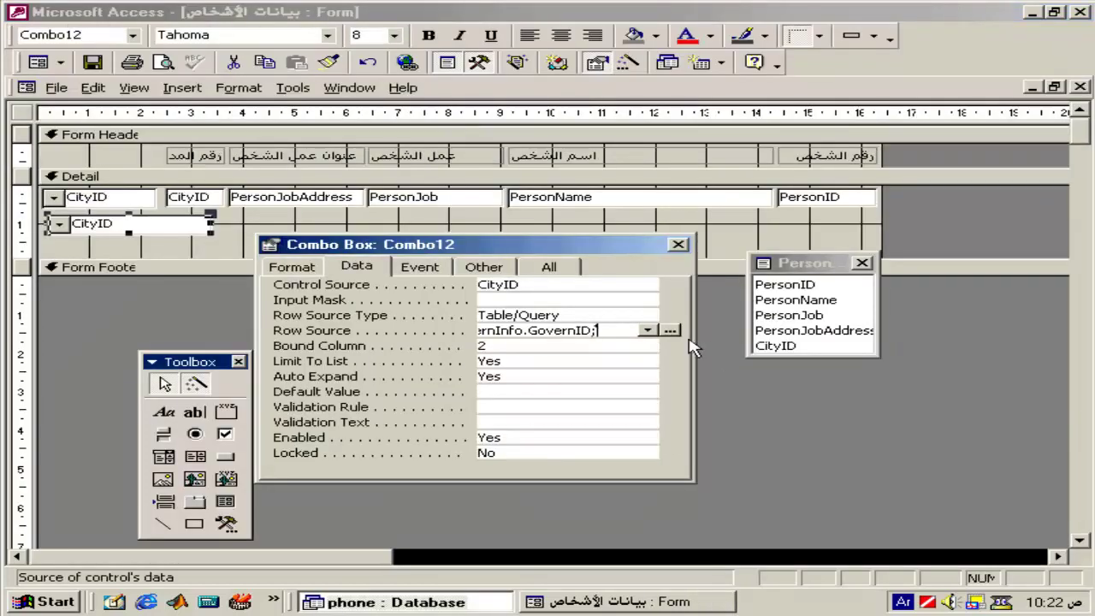
pyautogui.press('Tab')
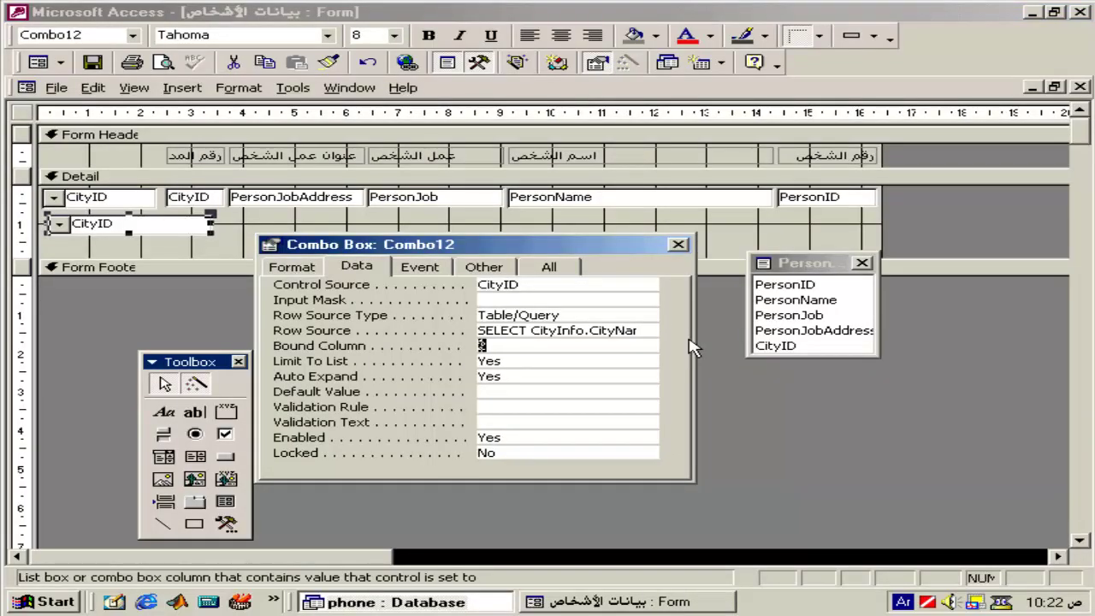
# Set the combo's Column Widths to 1.6cm;0.501cm;… and close its property sheet
pyautogui.click(292, 267)
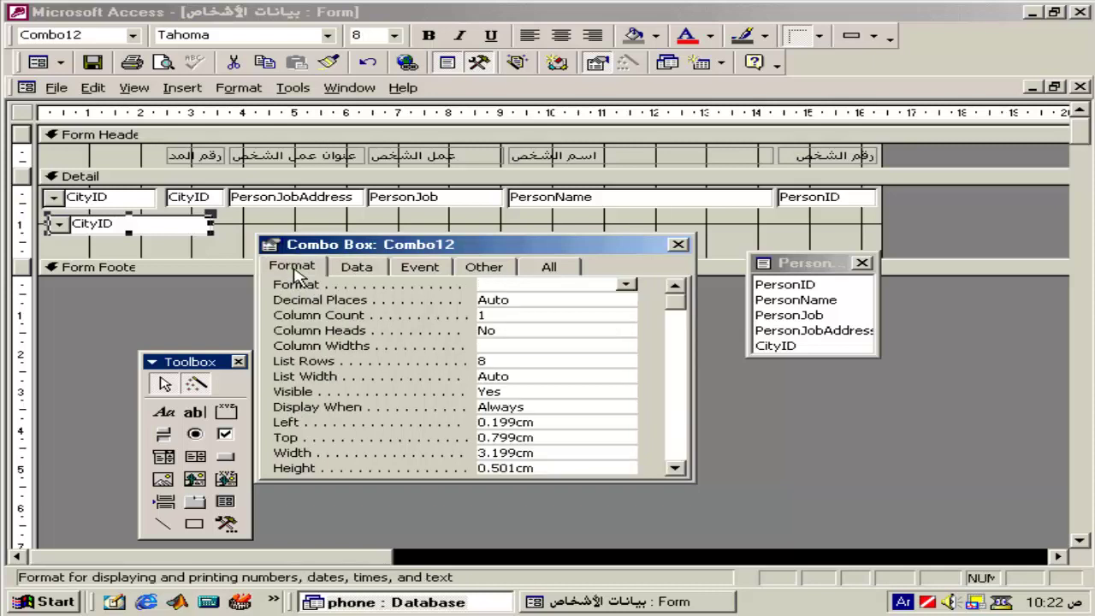
pyautogui.click(482, 344)
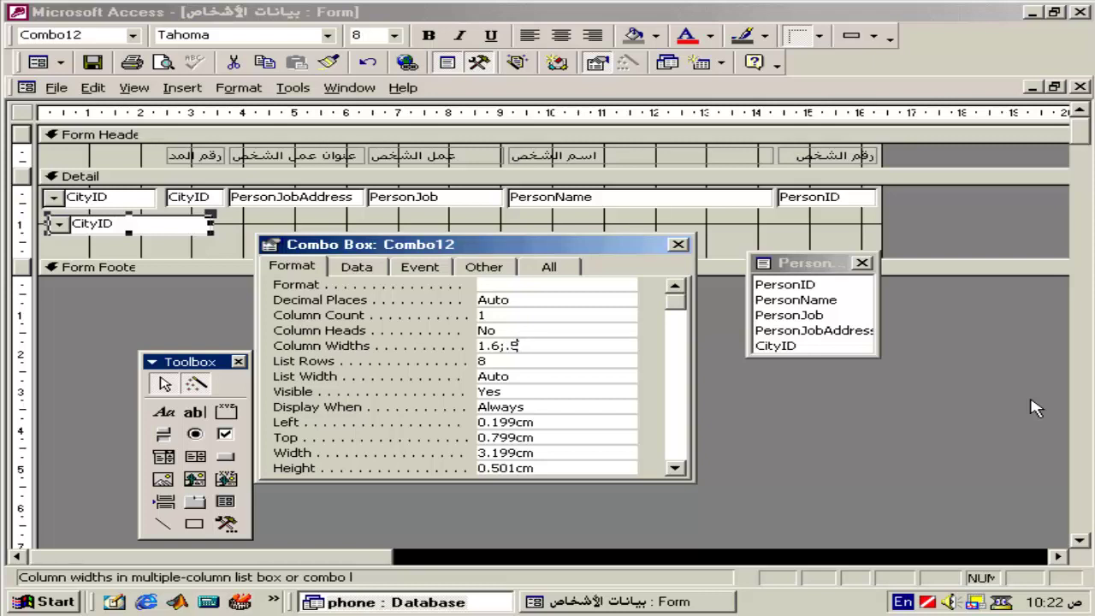
pyautogui.press('Return')
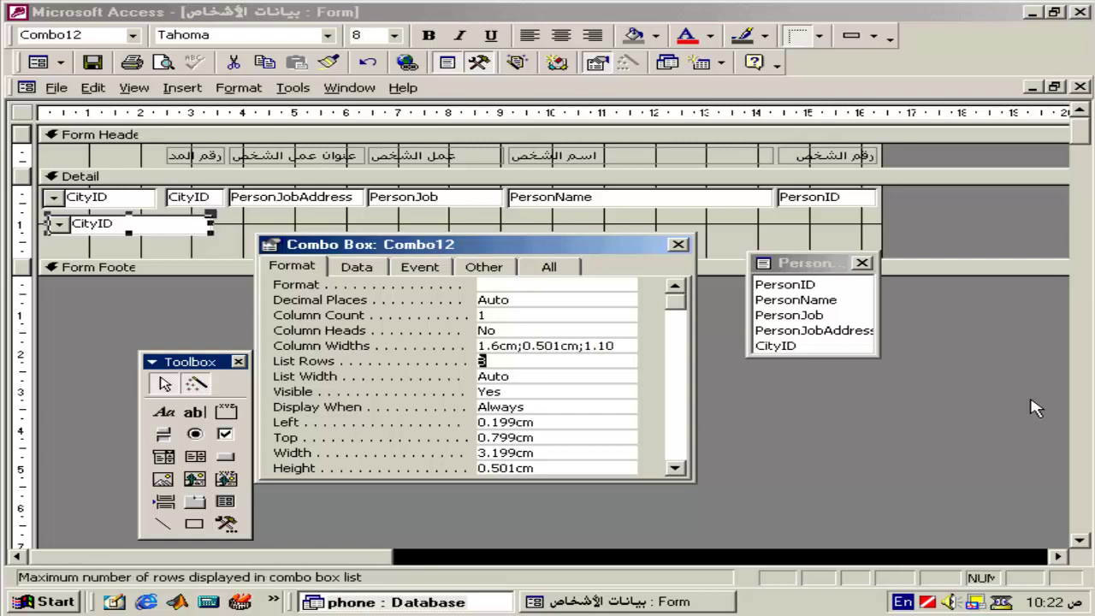
pyautogui.click(677, 245)
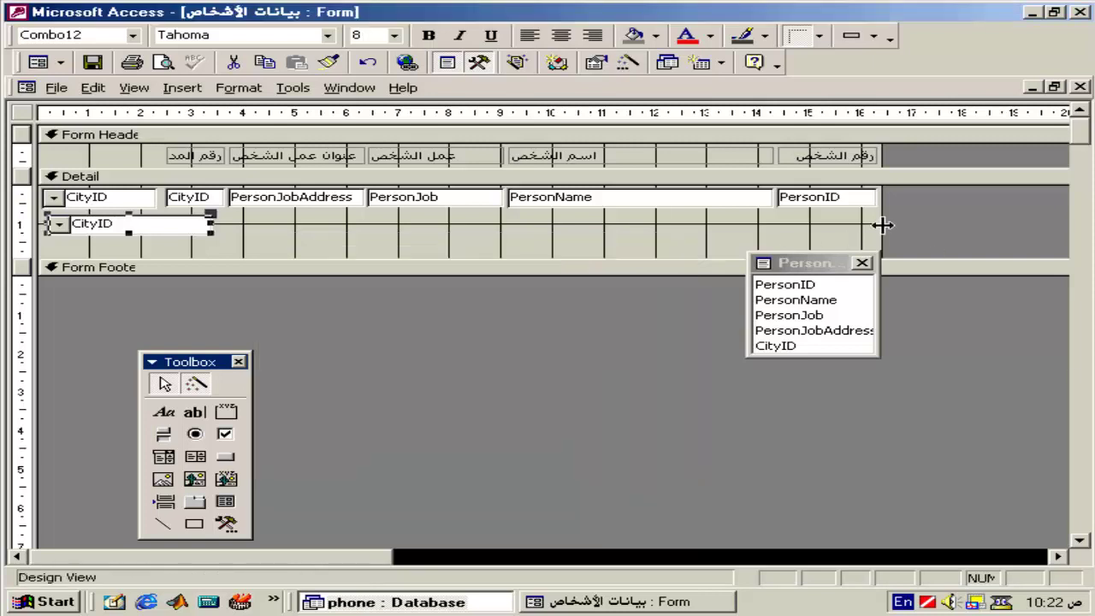
# Widen the form and move the city combo box to the top-left of the Detail section
pyautogui.moveTo(881, 222); pyautogui.dragTo(1013, 219)
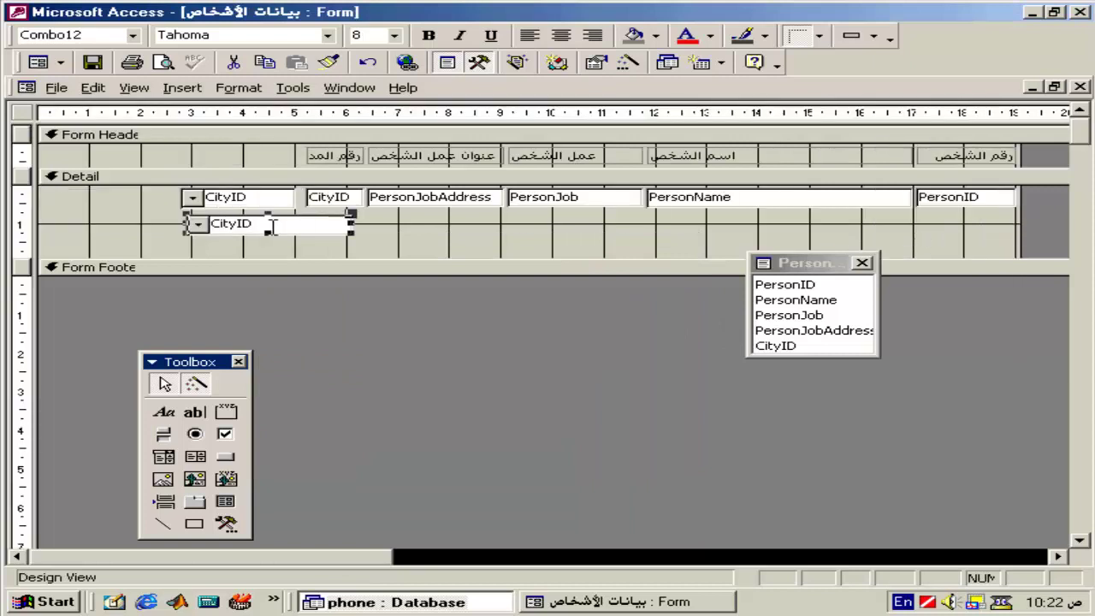
pyautogui.click(224, 240)
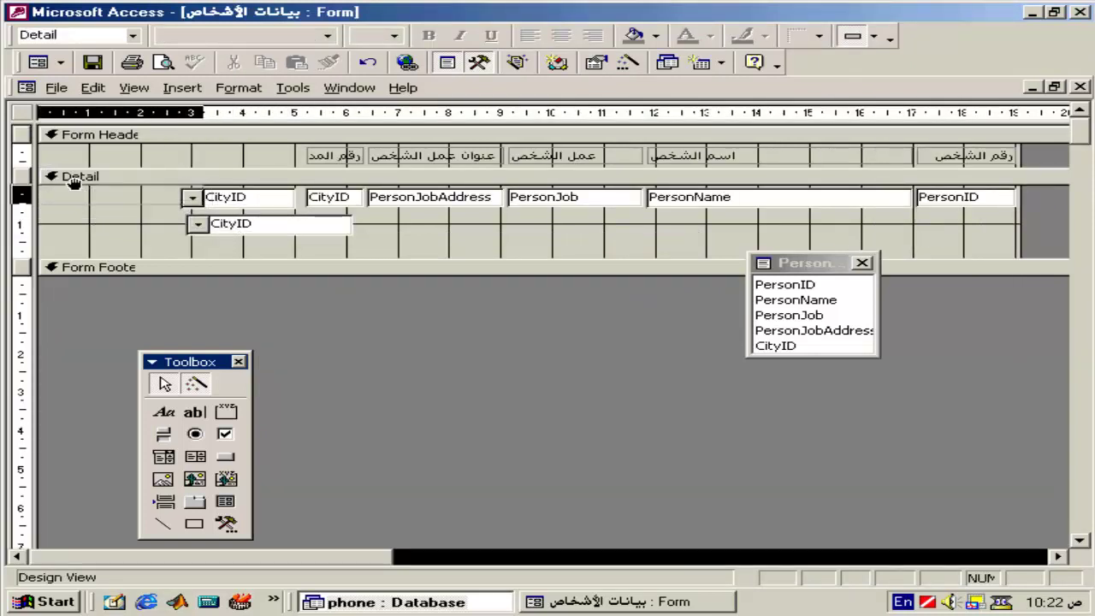
pyautogui.moveTo(231, 229); pyautogui.dragTo(86, 200)
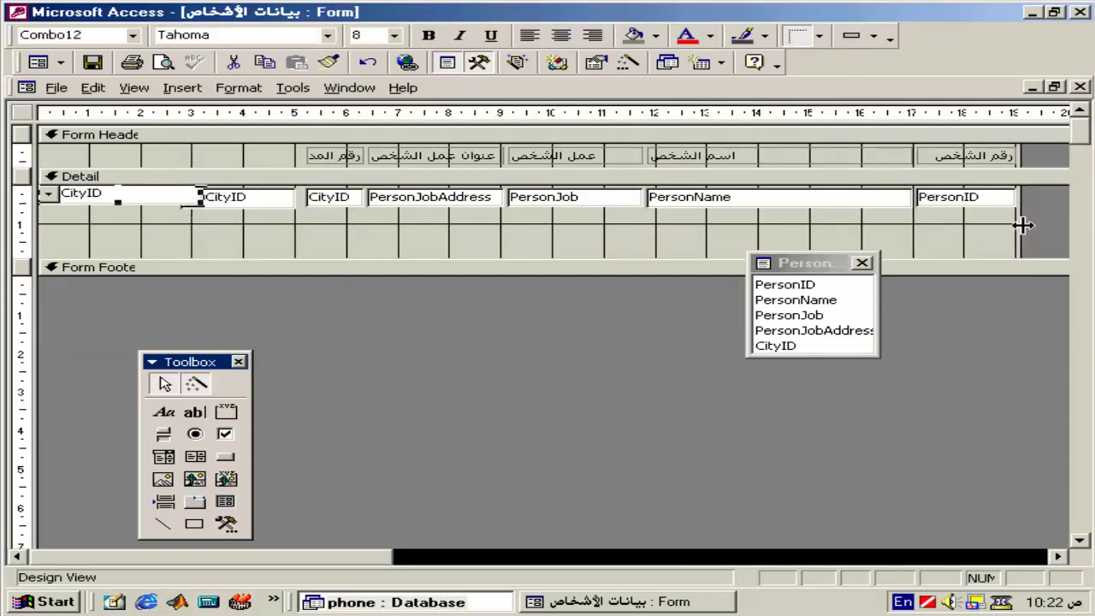
pyautogui.moveTo(1021, 225); pyautogui.dragTo(1044, 225)
# Nudge the city combo slightly left, shorten the Detail section, and view the form's records
pyautogui.click(110, 197)
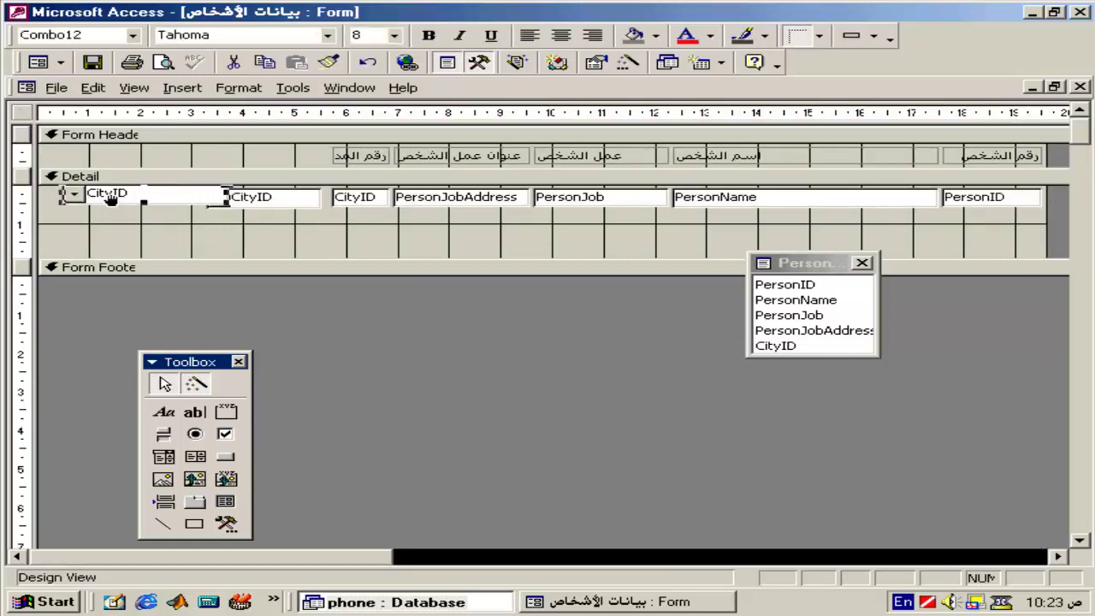
pyautogui.moveTo(109, 204); pyautogui.dragTo(61, 200)
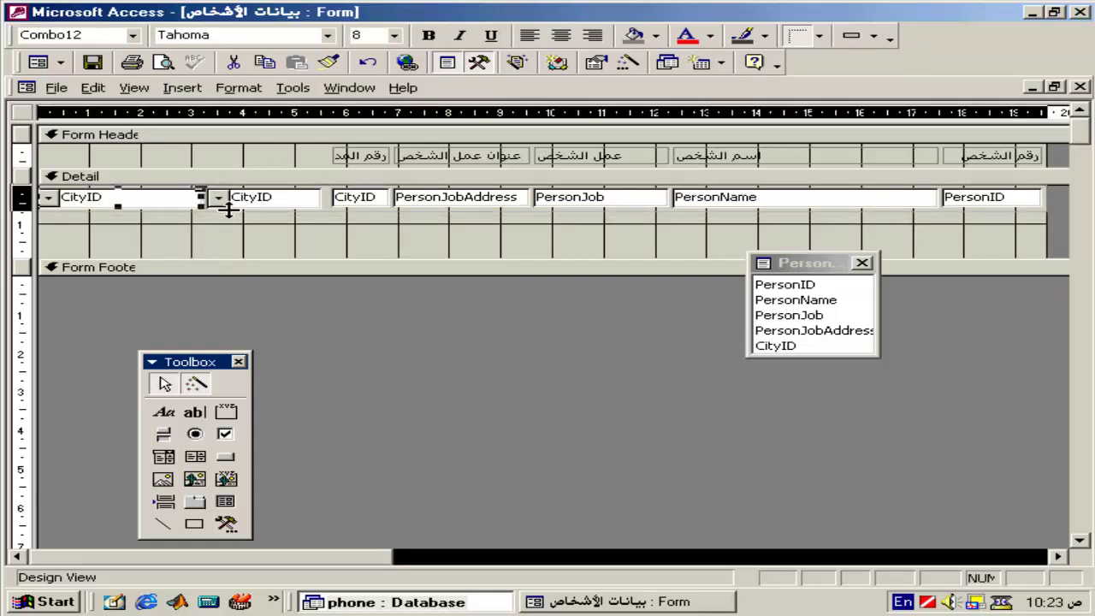
pyautogui.moveTo(215, 257); pyautogui.dragTo(221, 211)
pyautogui.click(37, 64)
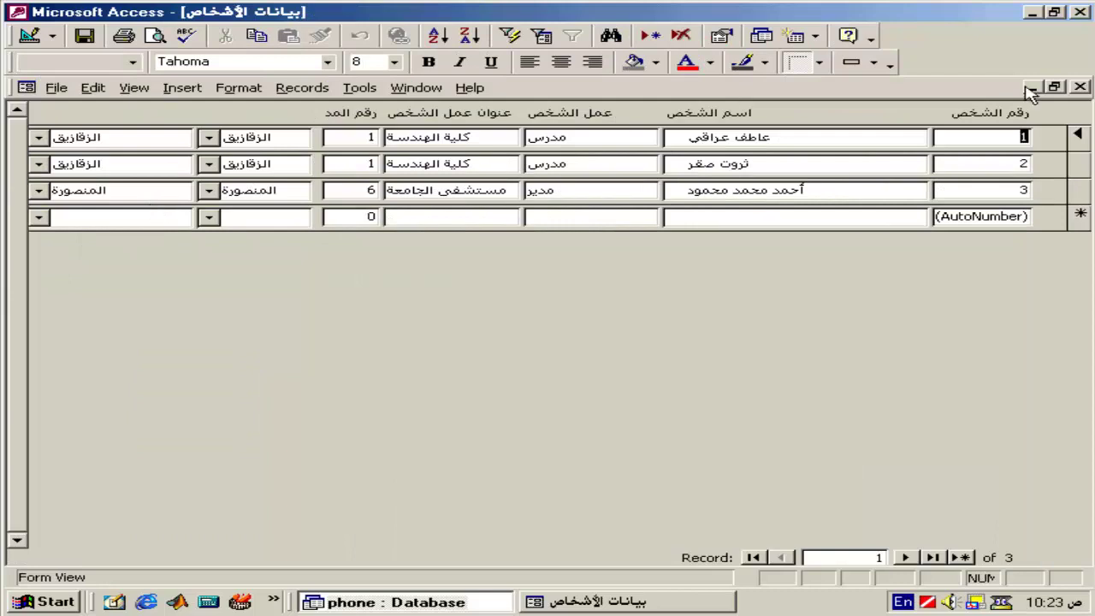
# Set the first person's city to بلبيس, then switch the persons form to Design View
pyautogui.click(39, 139)
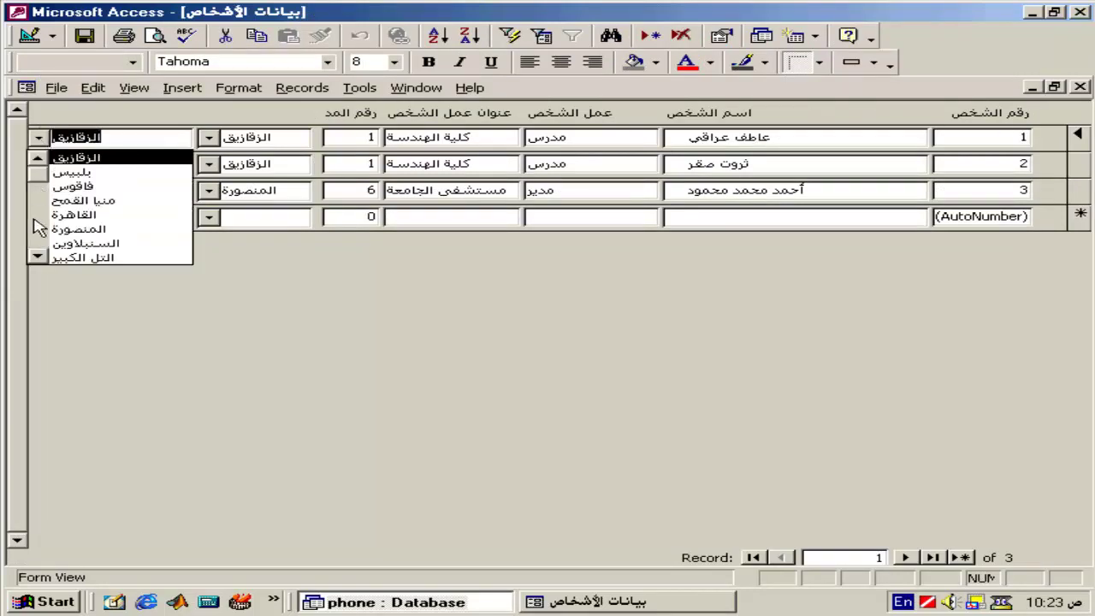
pyautogui.click(37, 257)
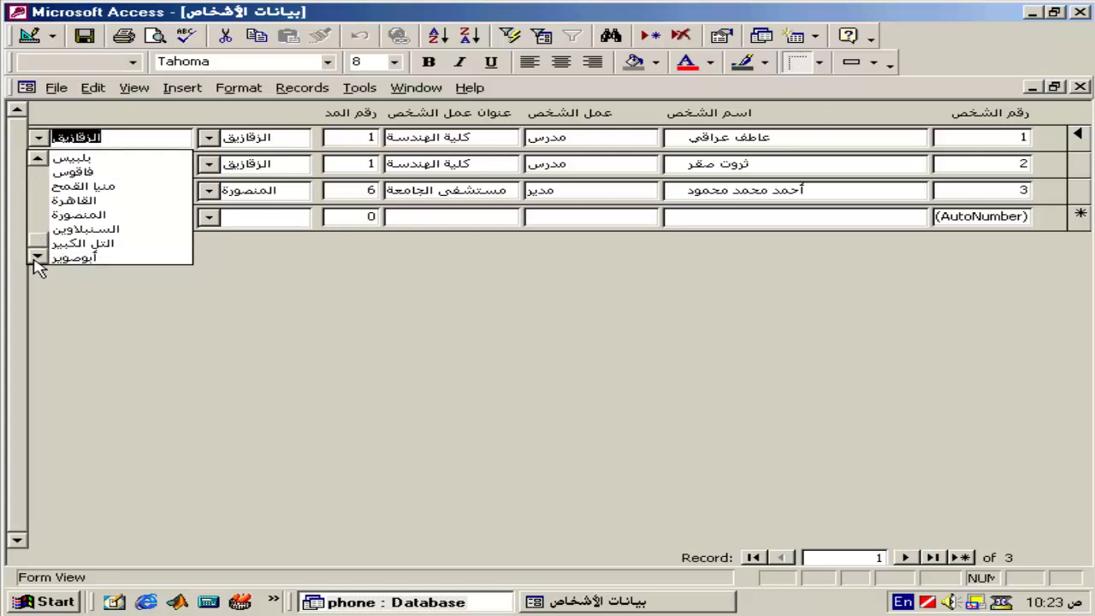
pyautogui.click(37, 158)
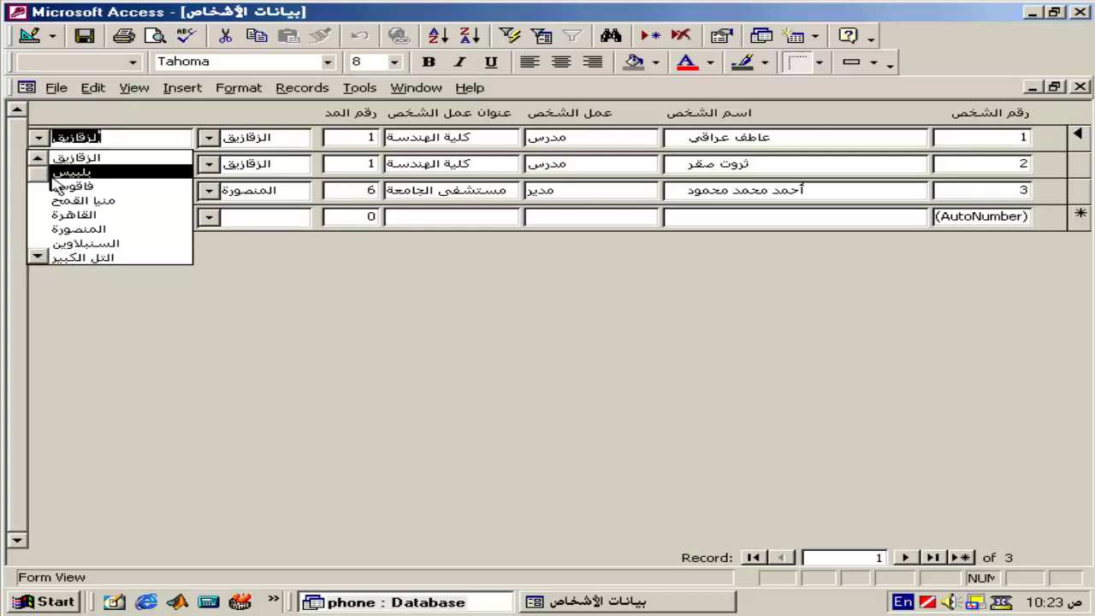
pyautogui.click(72, 172)
pyautogui.click(70, 190)
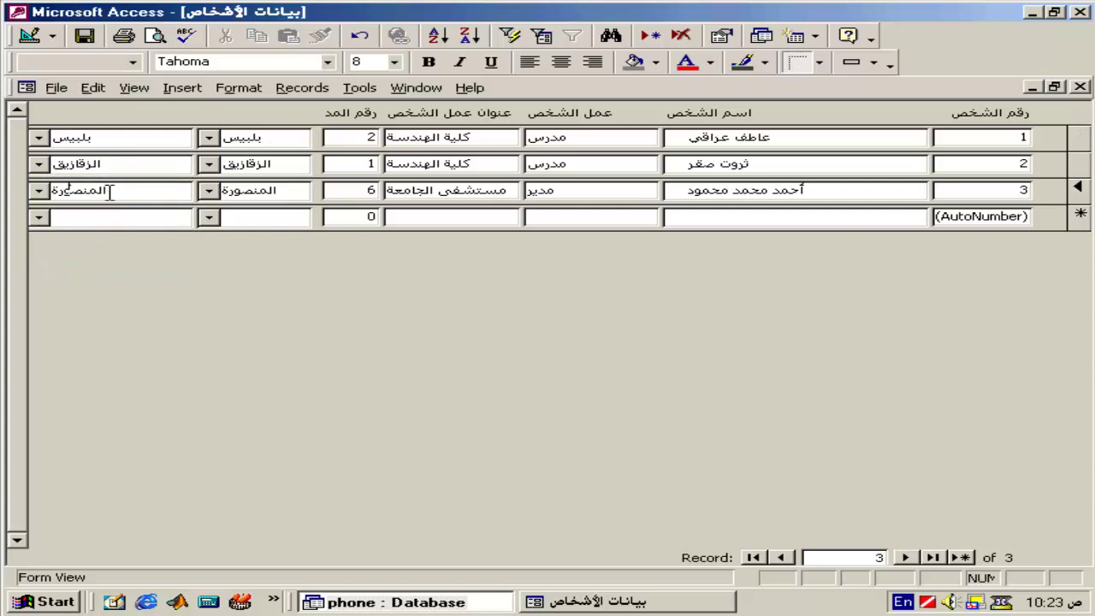
pyautogui.click(30, 35)
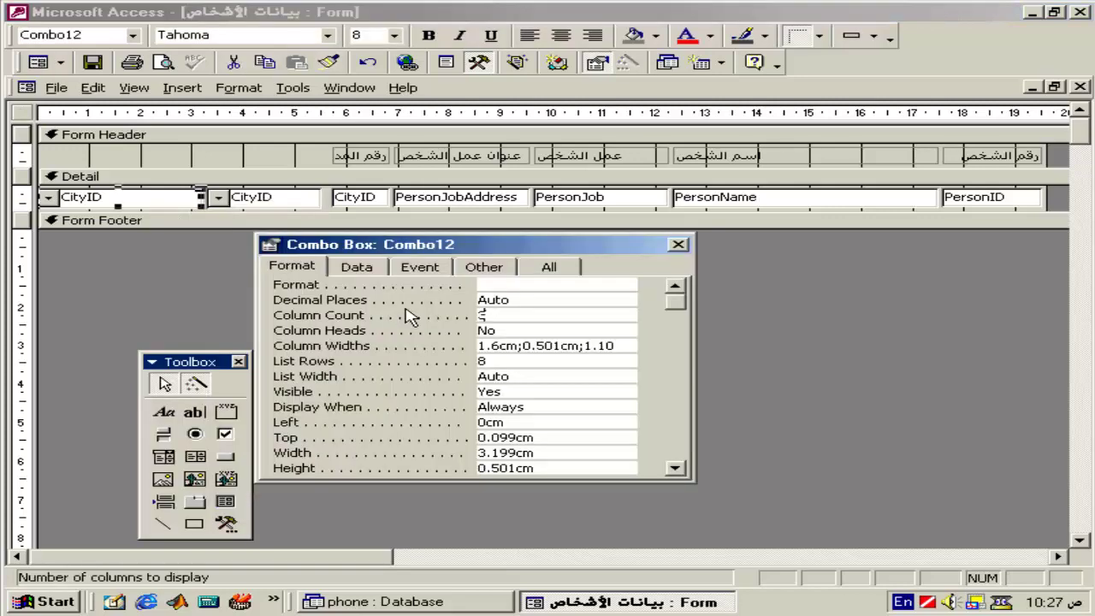
# Keep Combo12's Column Count at 3 and preview the first record's city list in Form View
pyautogui.press('Tab')
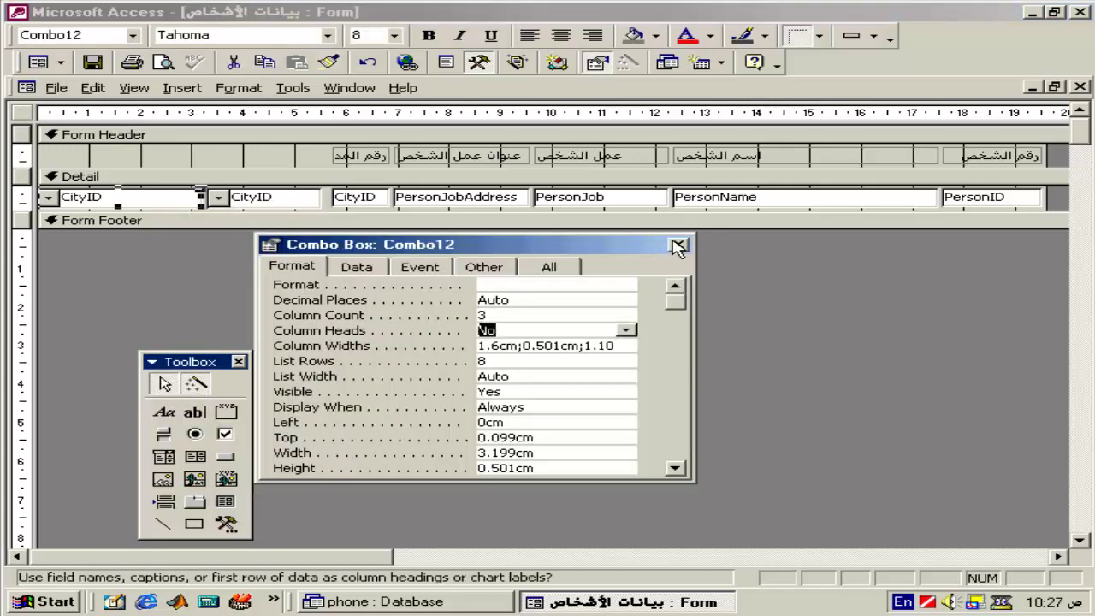
pyautogui.click(677, 244)
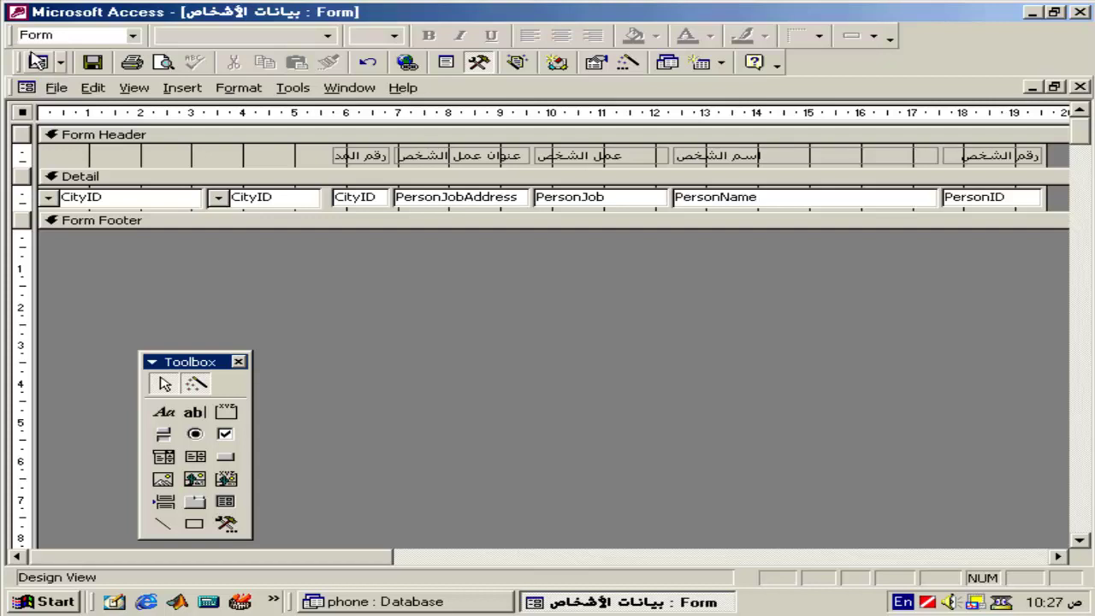
pyautogui.click(38, 61)
pyautogui.click(38, 137)
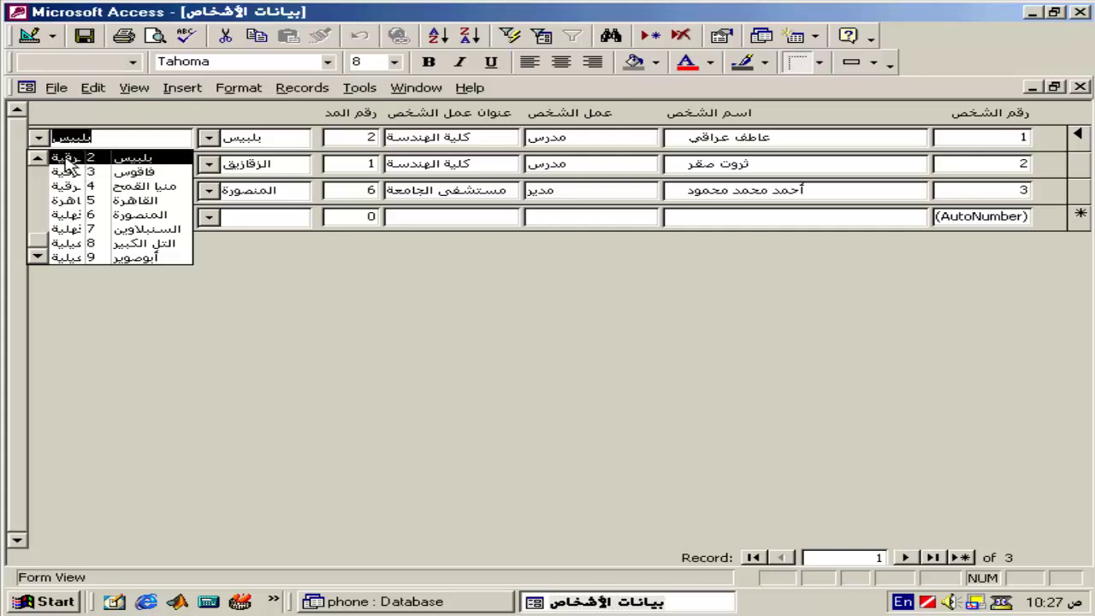
# Close the city list unchanged and open Combo12's property sheet in Design View
pyautogui.click(68, 364)
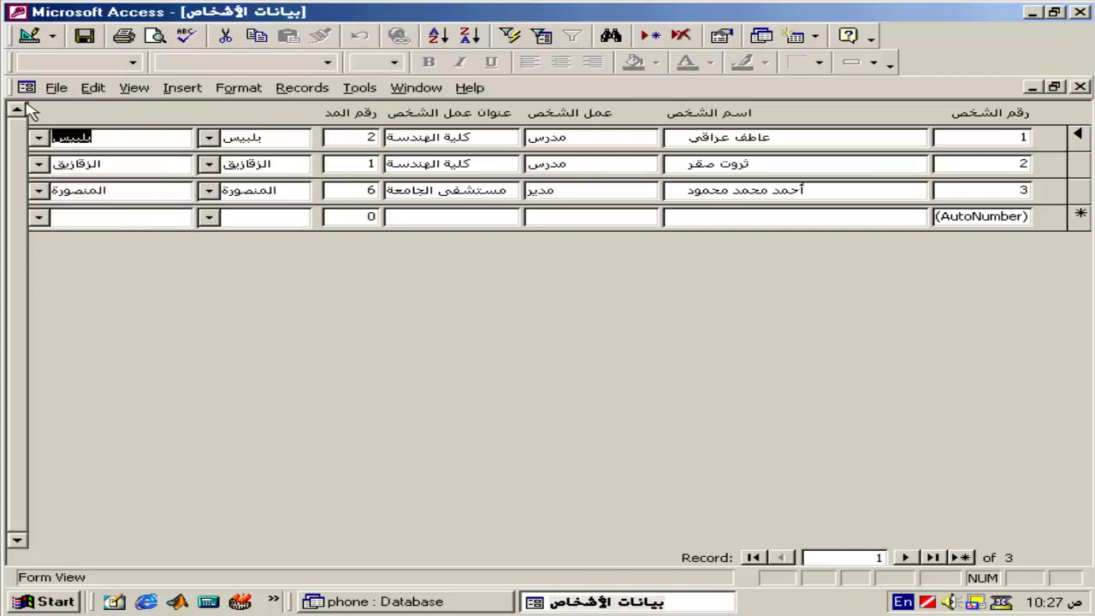
pyautogui.click(30, 35)
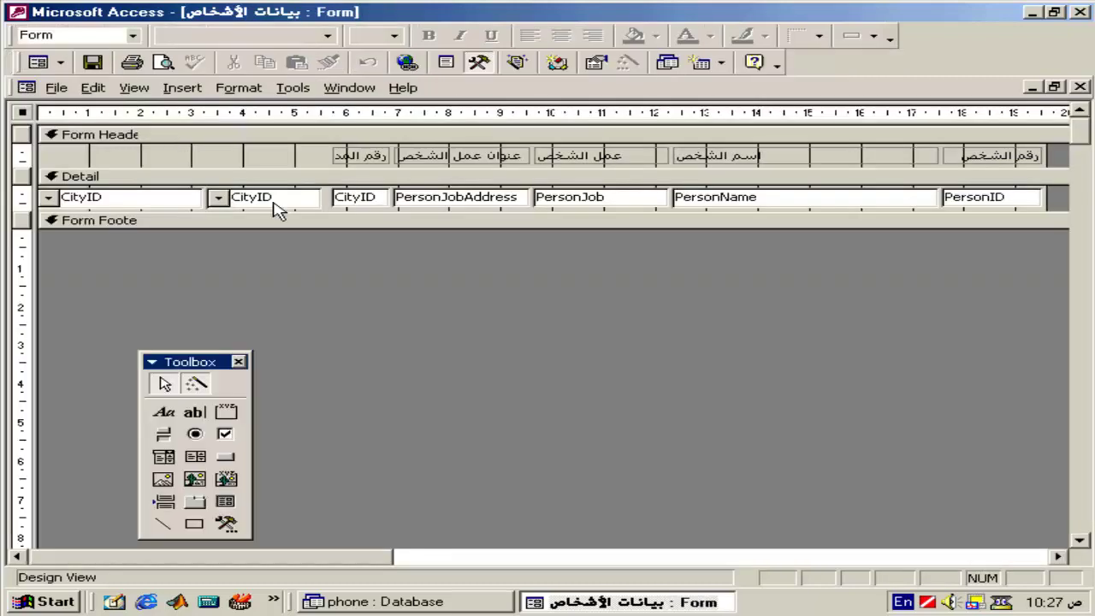
pyautogui.rightClick(182, 197)
pyautogui.click(248, 513)
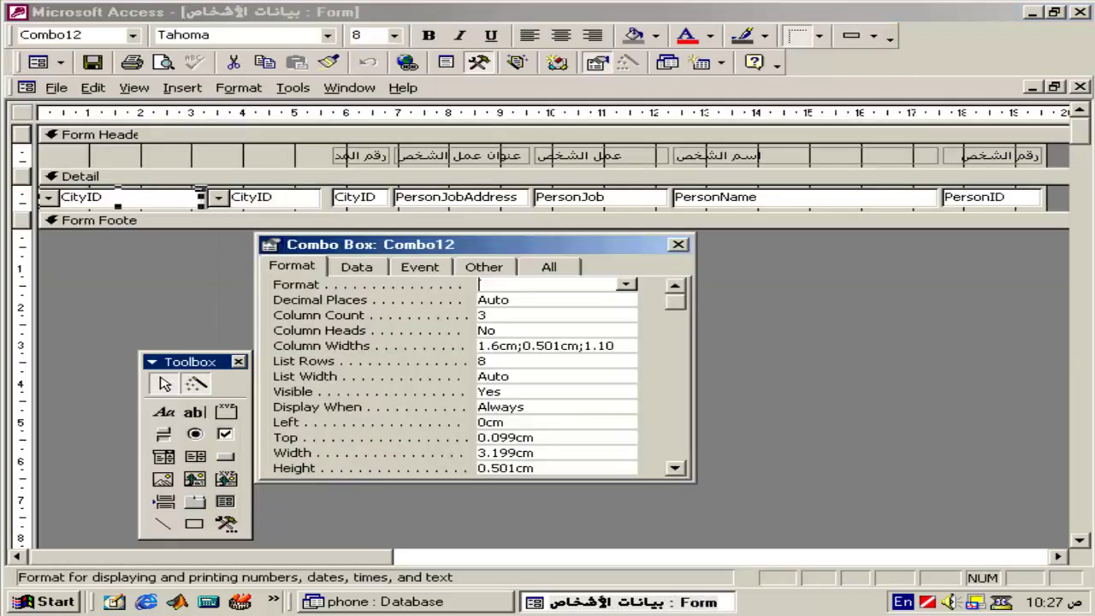
# Change Combo12's Column Widths from 1.6cm;0.501cm;1.101cm to 1.6cm;0cm;1.6cm
pyautogui.click(532, 347)
pyautogui.moveTo(532, 346); pyautogui.dragTo(552, 346)
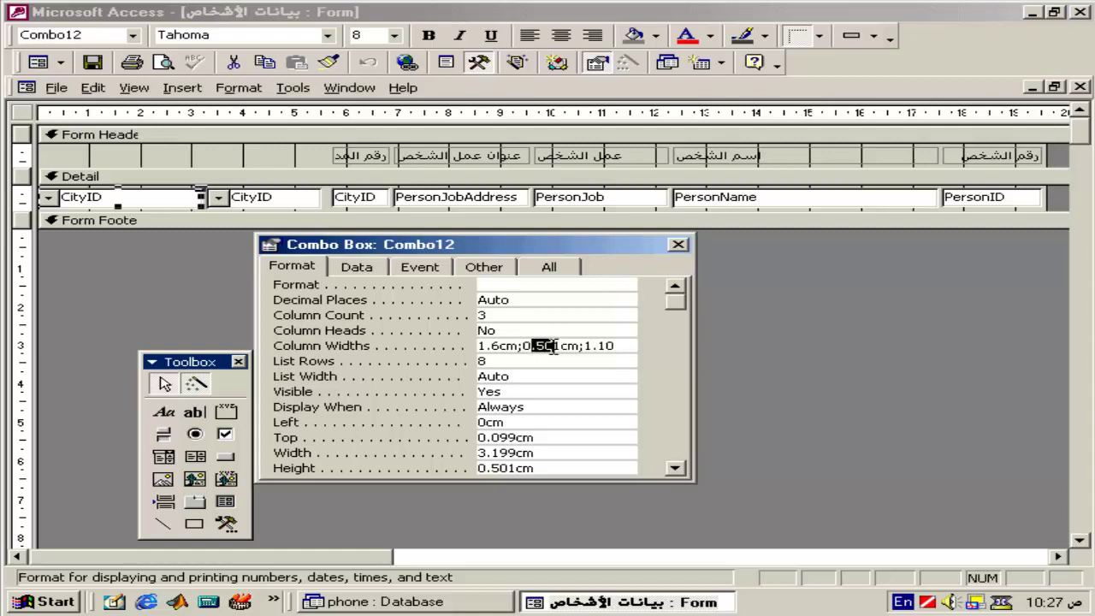
pyautogui.press('BackSpace')
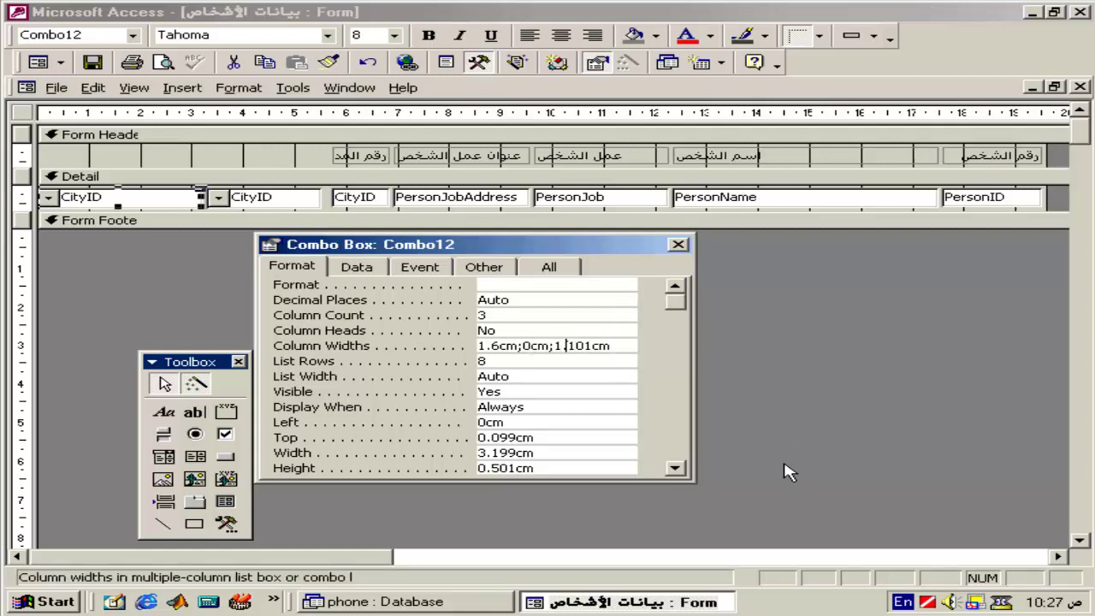
pyautogui.press('BackSpace')
pyautogui.press('Delete')
pyautogui.press('Delete')
pyautogui.press('Return')
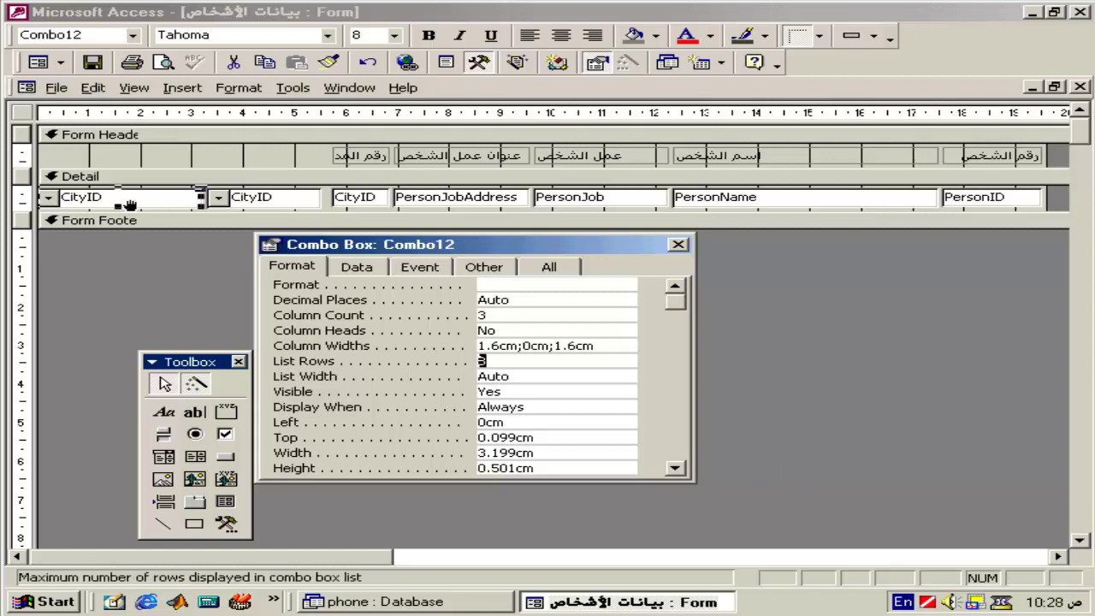
pyautogui.click(93, 62)
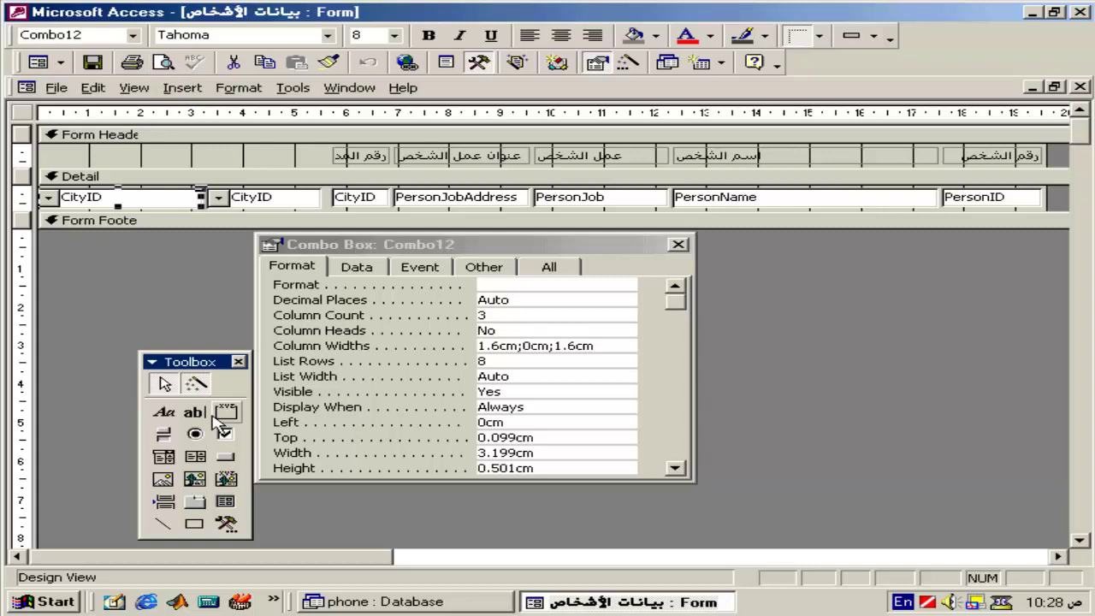
# In Form View, open the city lists of records 1 and 2 to confirm the ID column is hidden
pyautogui.click(38, 61)
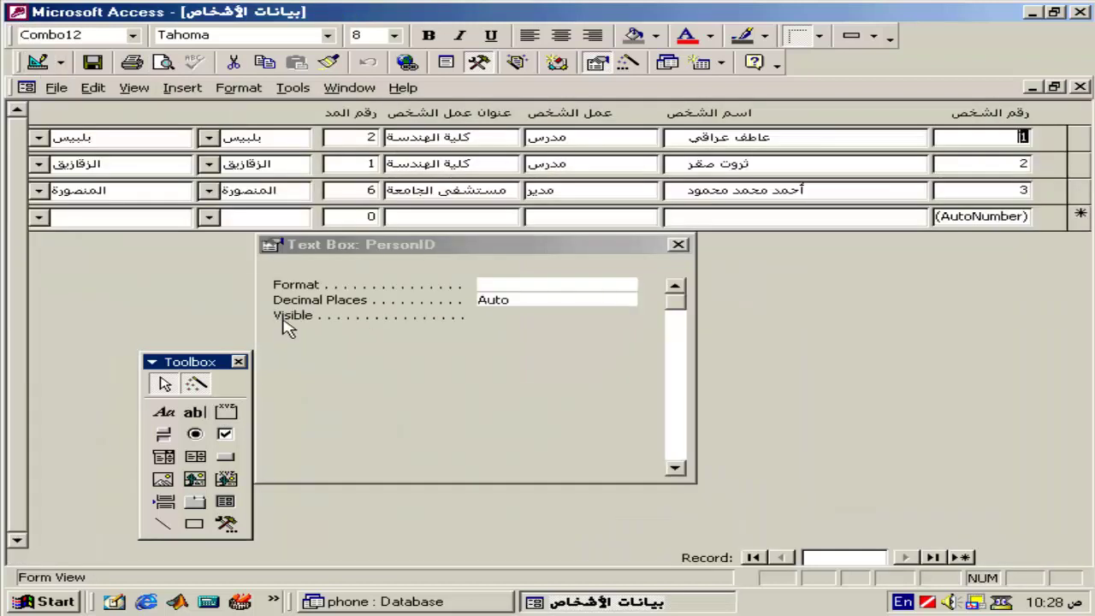
pyautogui.click(38, 137)
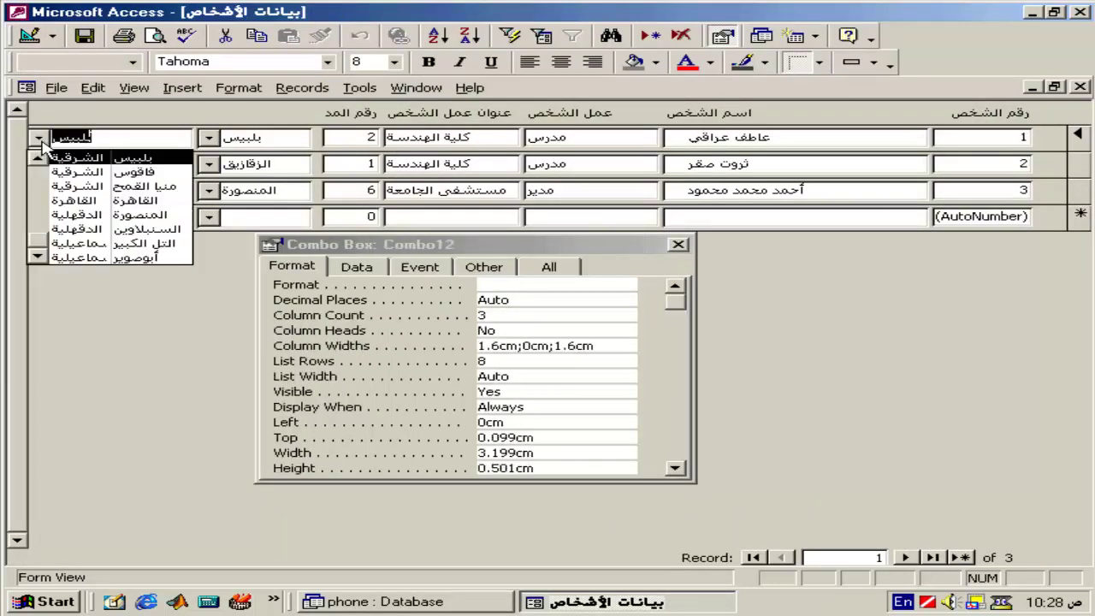
pyautogui.click(39, 137)
pyautogui.click(39, 163)
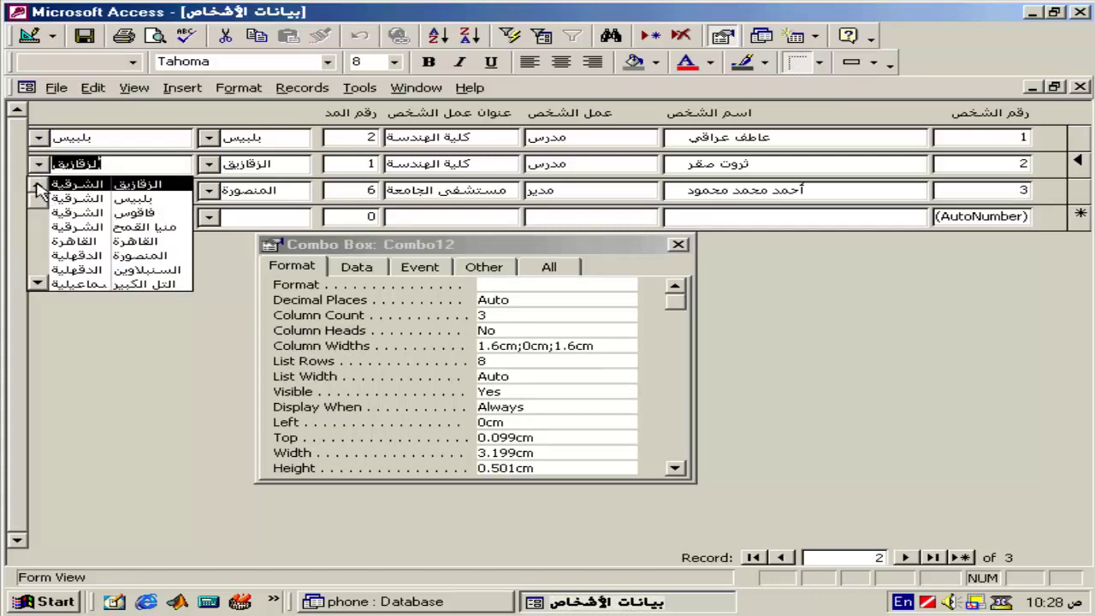
pyautogui.click(38, 168)
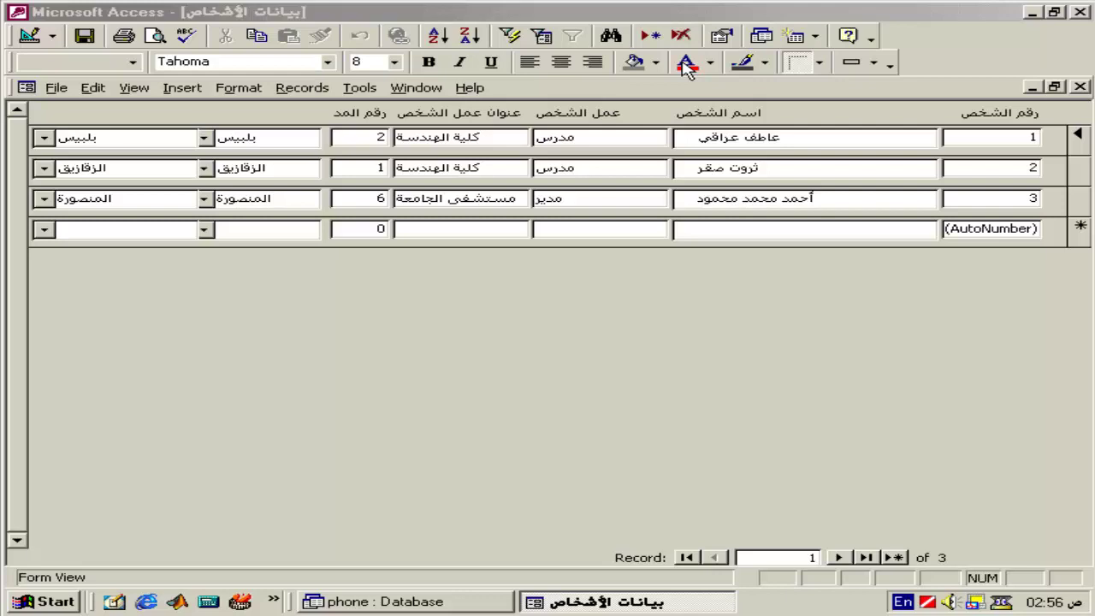
# In Design View, delete the extra CityID text box and the duplicate CityID combo
pyautogui.click(86, 198)
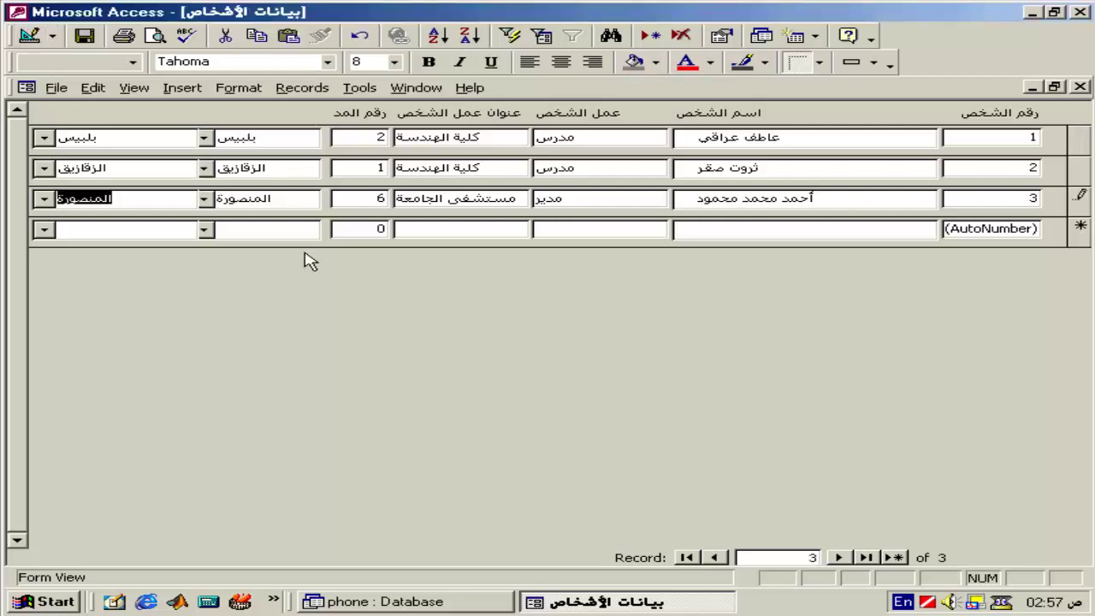
pyautogui.click(30, 35)
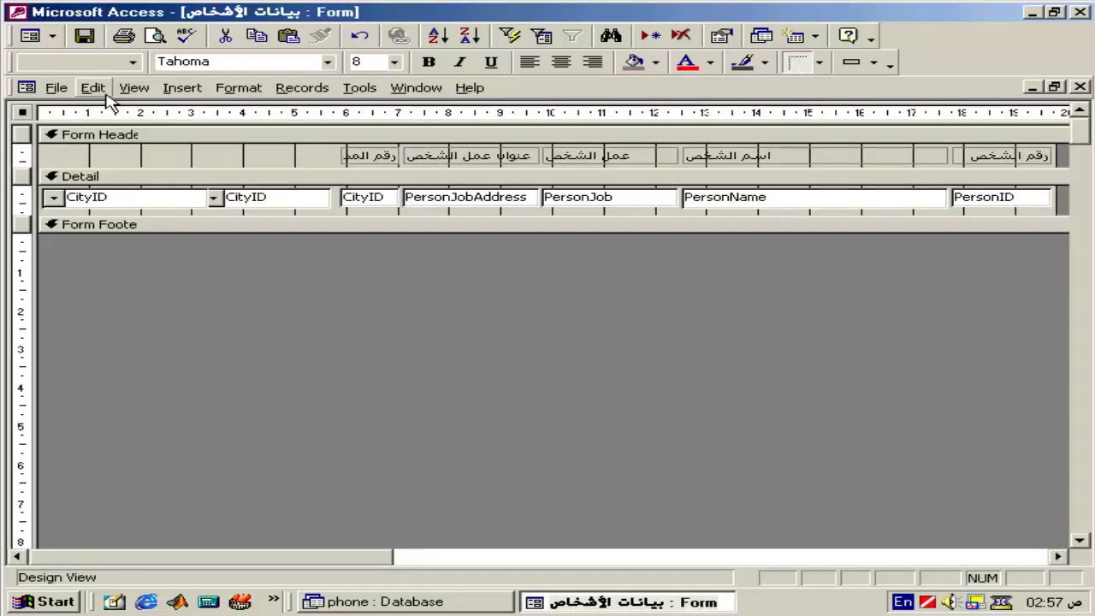
pyautogui.click(344, 197)
pyautogui.press('Delete')
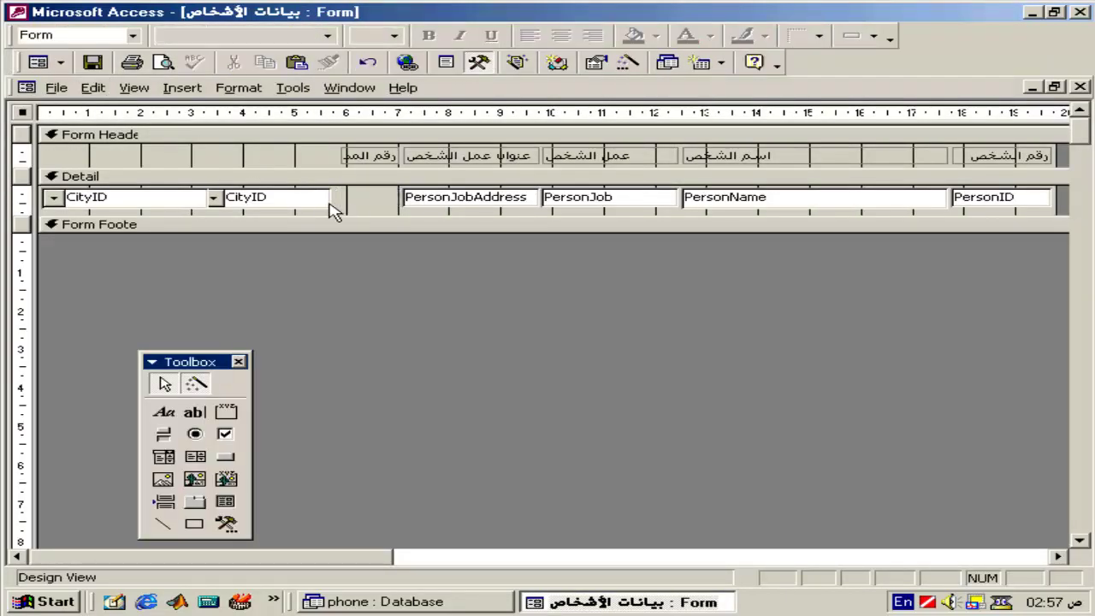
pyautogui.click(305, 200)
pyautogui.press('Delete')
# Move the city combo beside PersonJobAddress and select all five Detail controls
pyautogui.moveTo(166, 203); pyautogui.dragTo(352, 198)
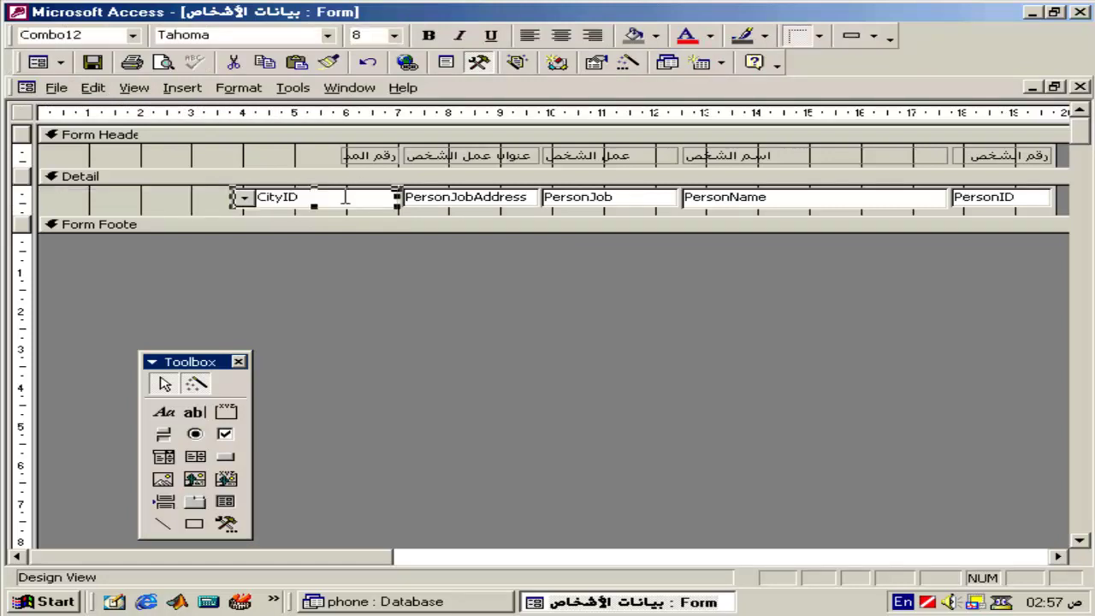
pyautogui.moveTo(178, 200); pyautogui.dragTo(1010, 210)
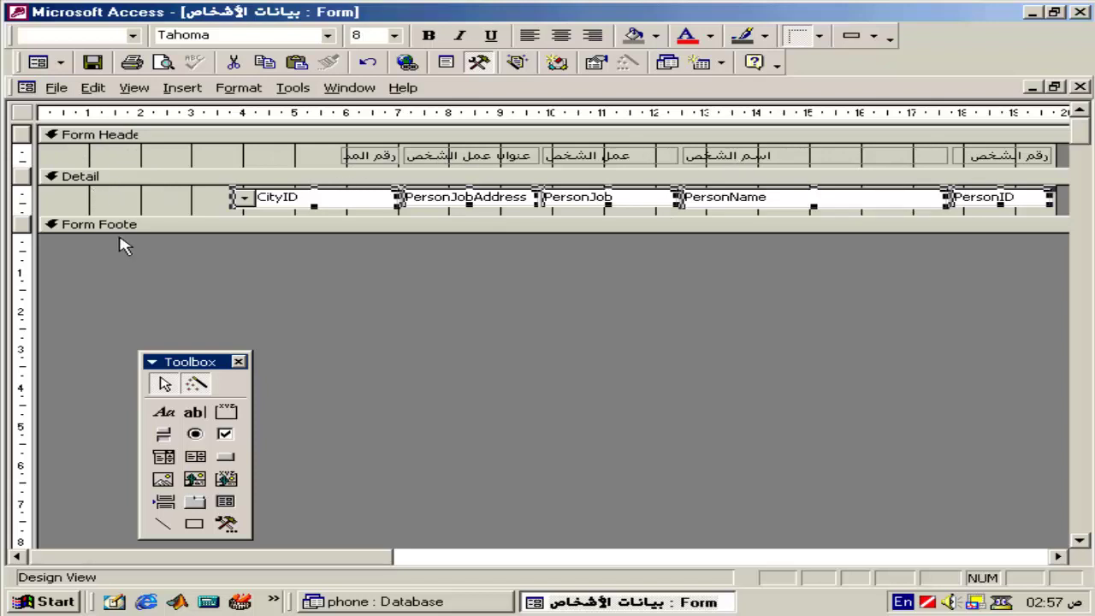
pyautogui.moveTo(121, 235); pyautogui.dragTo(120, 291)
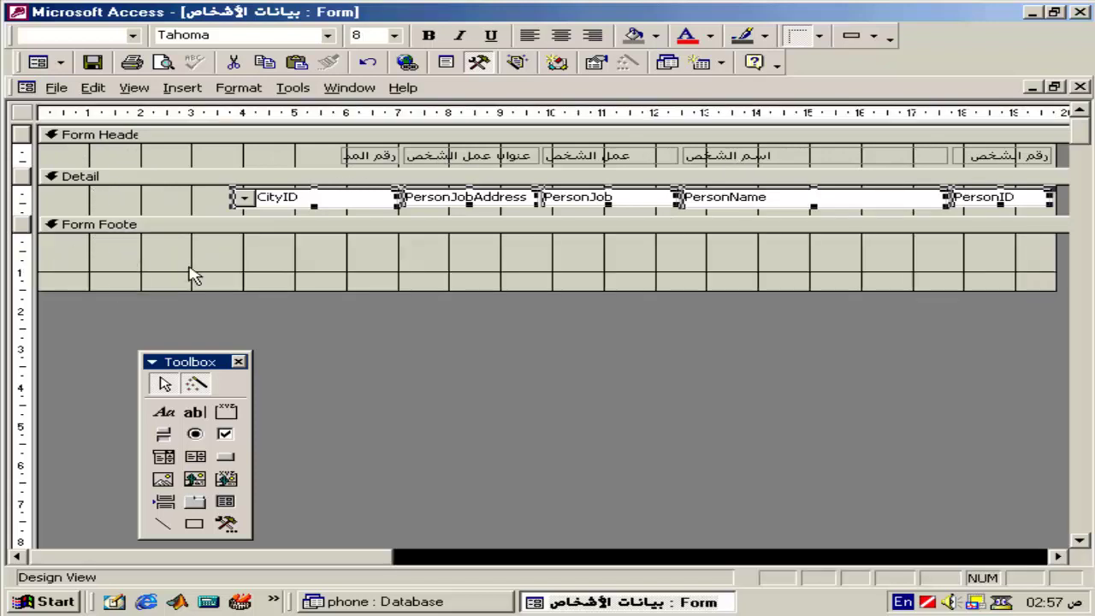
pyautogui.click(146, 298)
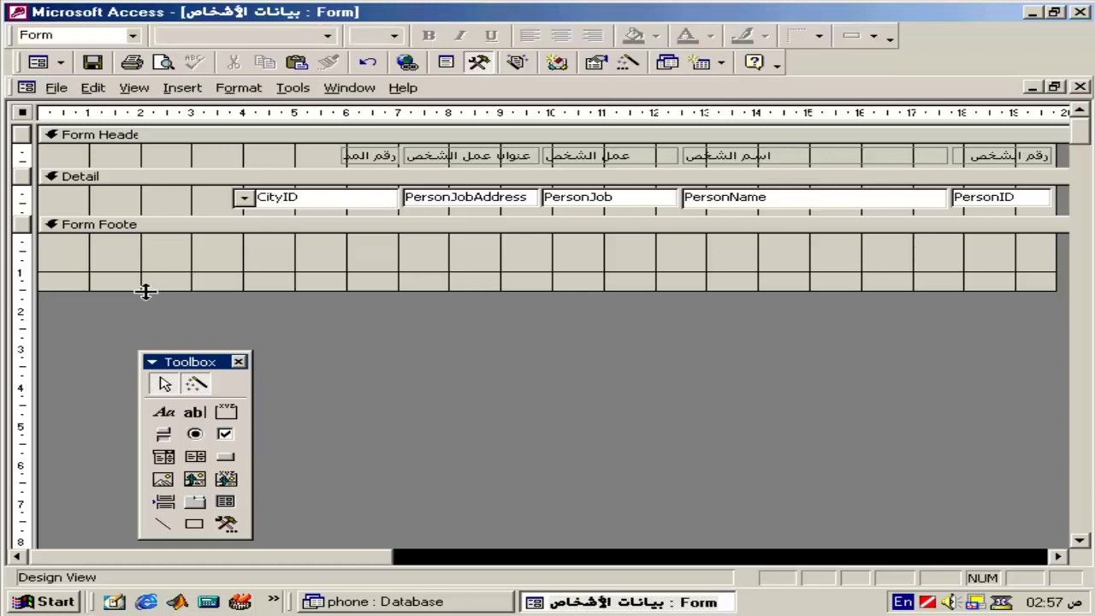
pyautogui.moveTo(145, 287); pyautogui.dragTo(149, 233)
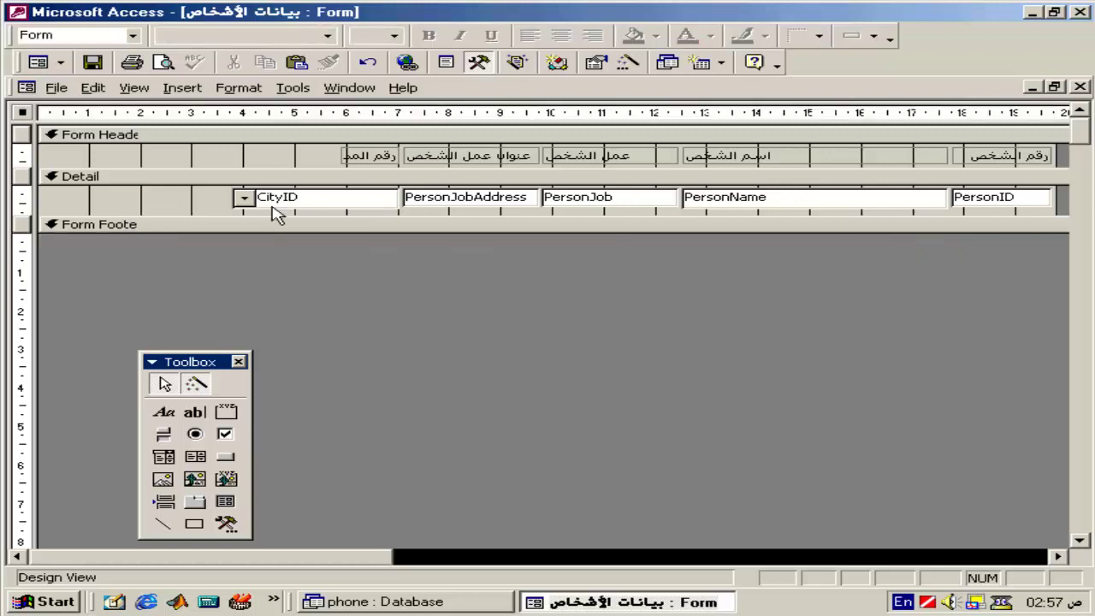
pyautogui.moveTo(188, 203); pyautogui.dragTo(945, 216)
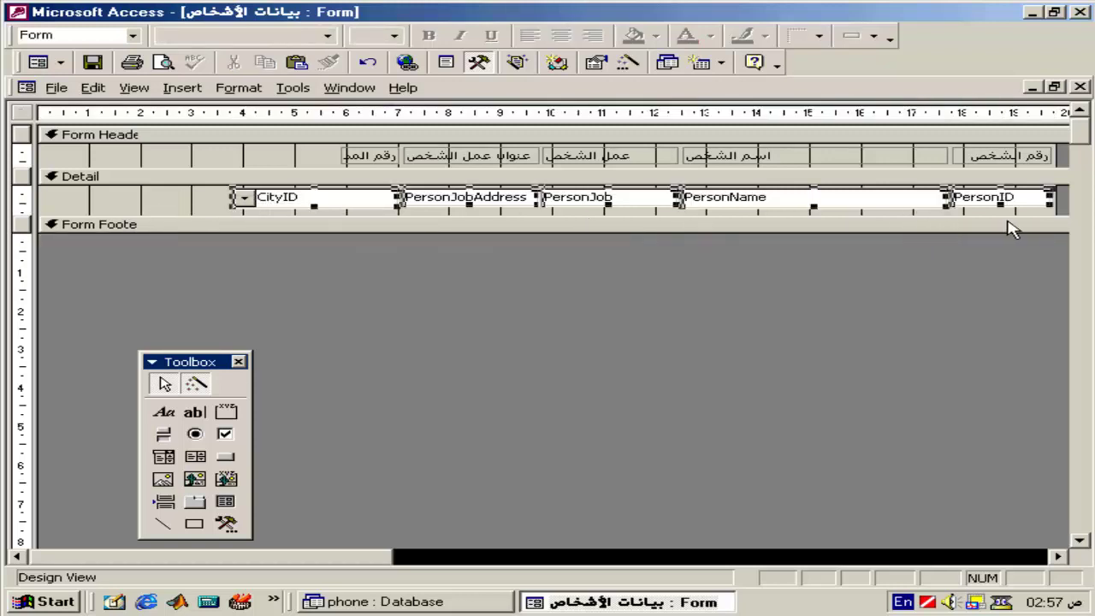
# Give all five selected Detail controls Top 0cm and Height 0.501cm
pyautogui.rightClick(962, 200)
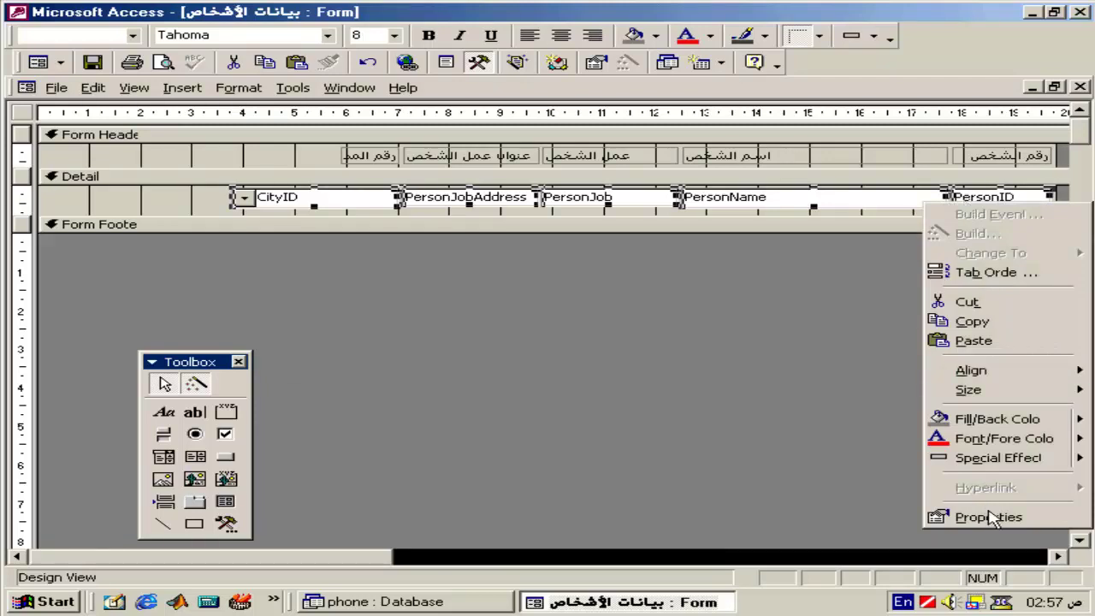
pyautogui.click(999, 518)
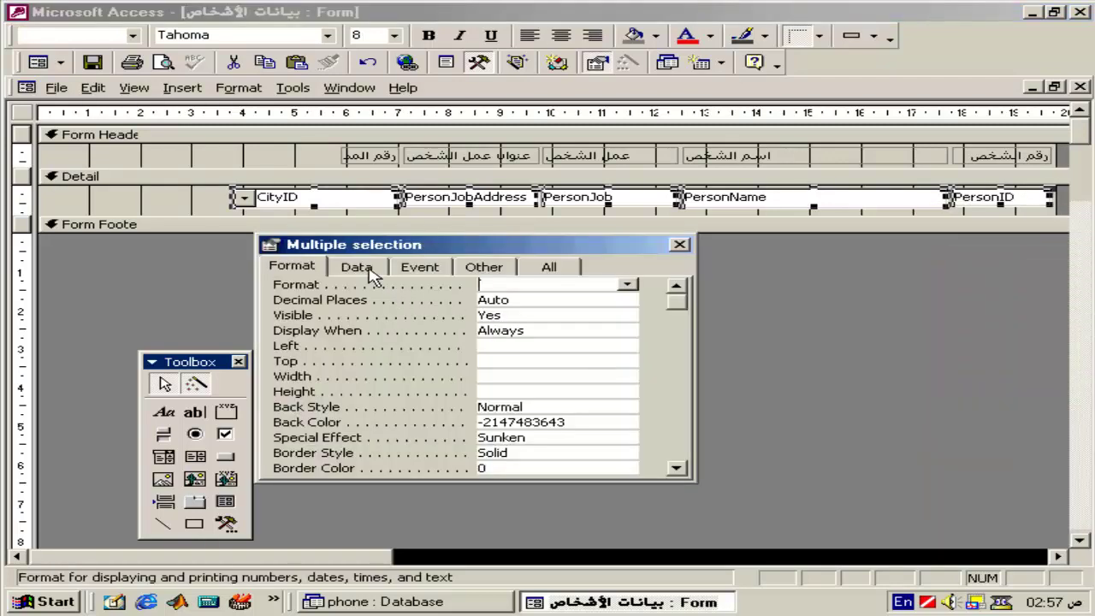
pyautogui.click(543, 364)
pyautogui.write('0')
pyautogui.press('Return')
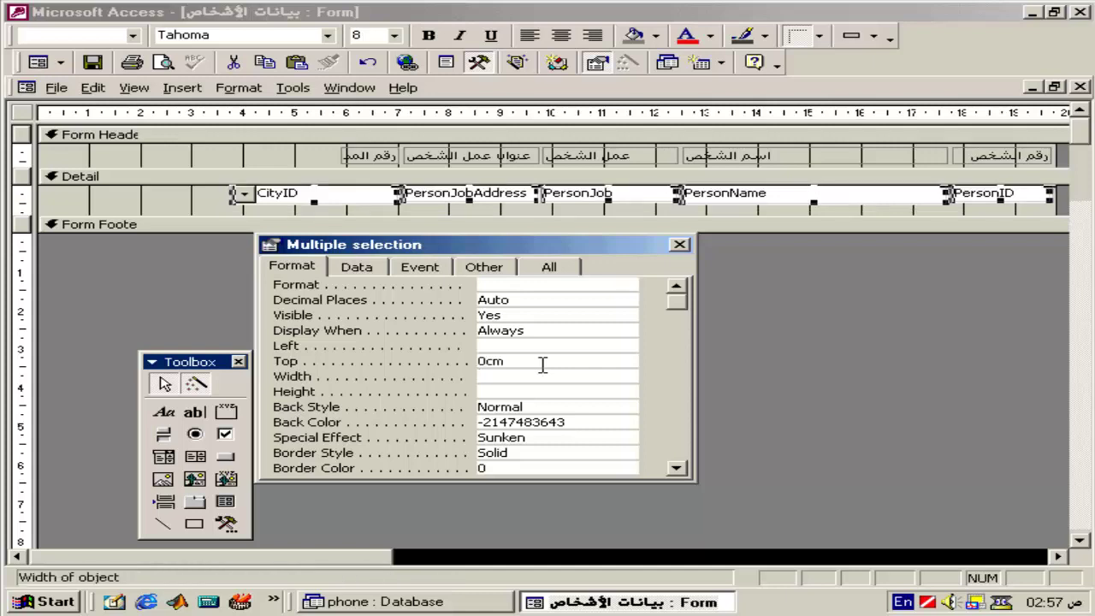
pyautogui.press('Return')
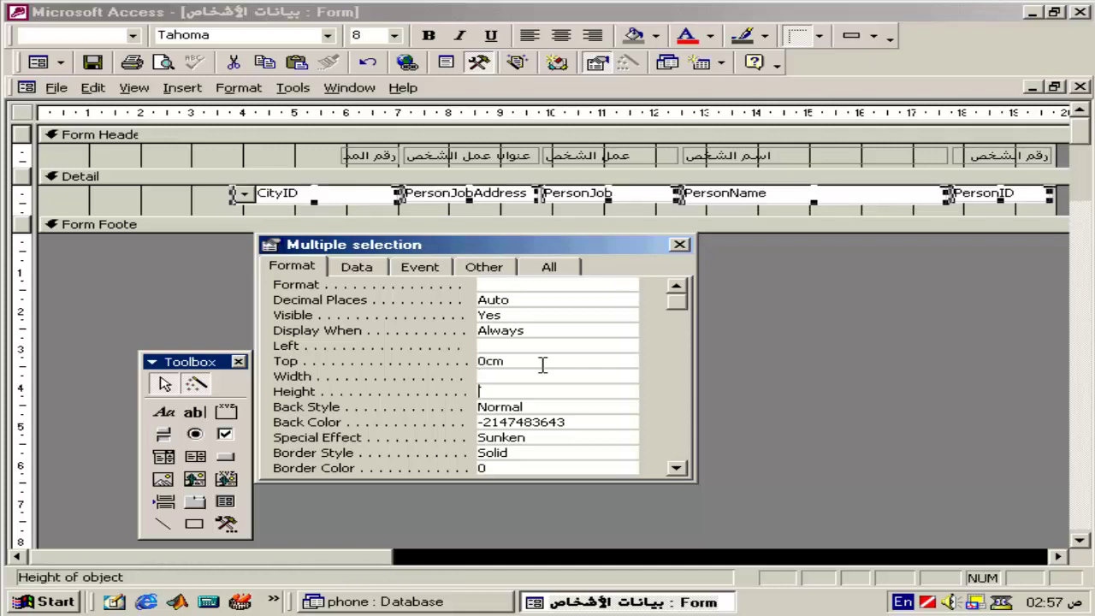
pyautogui.write('.5')
pyautogui.press('Return')
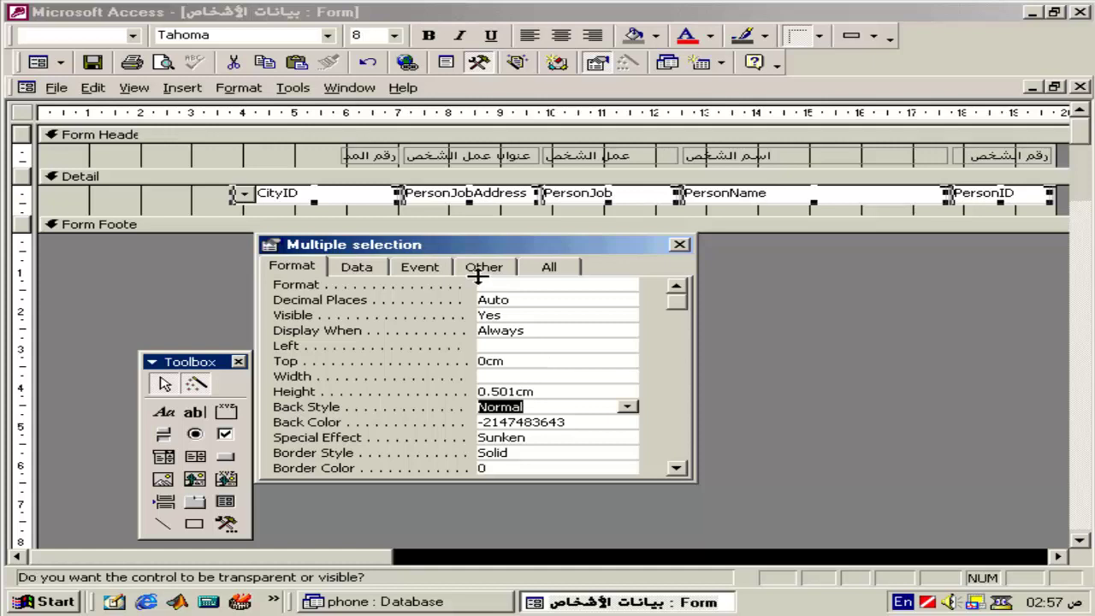
pyautogui.click(679, 245)
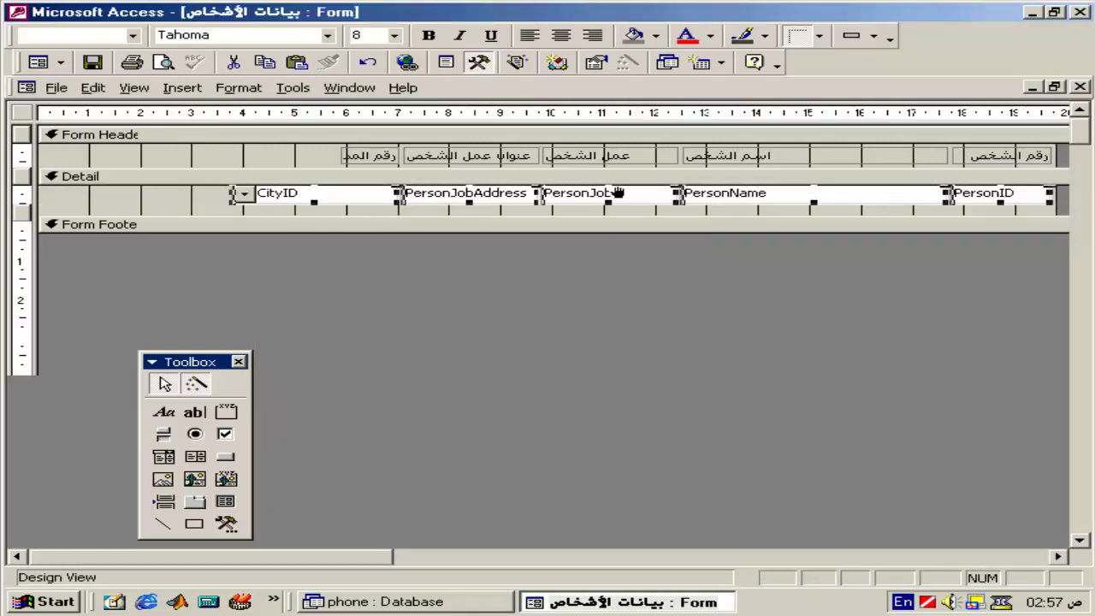
# Narrow the form and widen the city header label, renaming it اسم المدينة
pyautogui.moveTo(1061, 163); pyautogui.dragTo(639, 160)
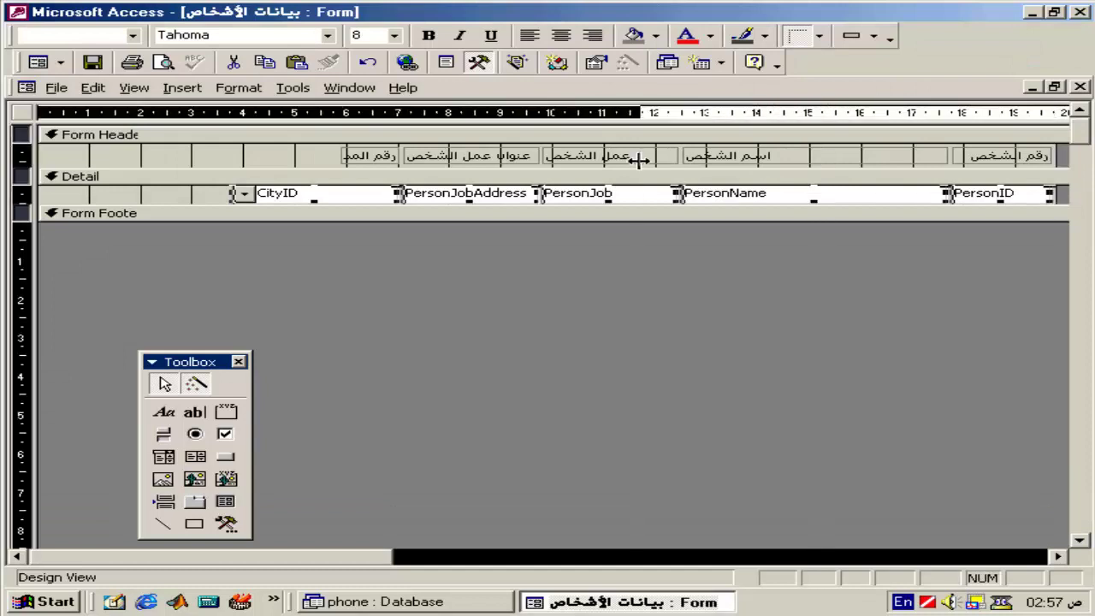
pyautogui.click(181, 158)
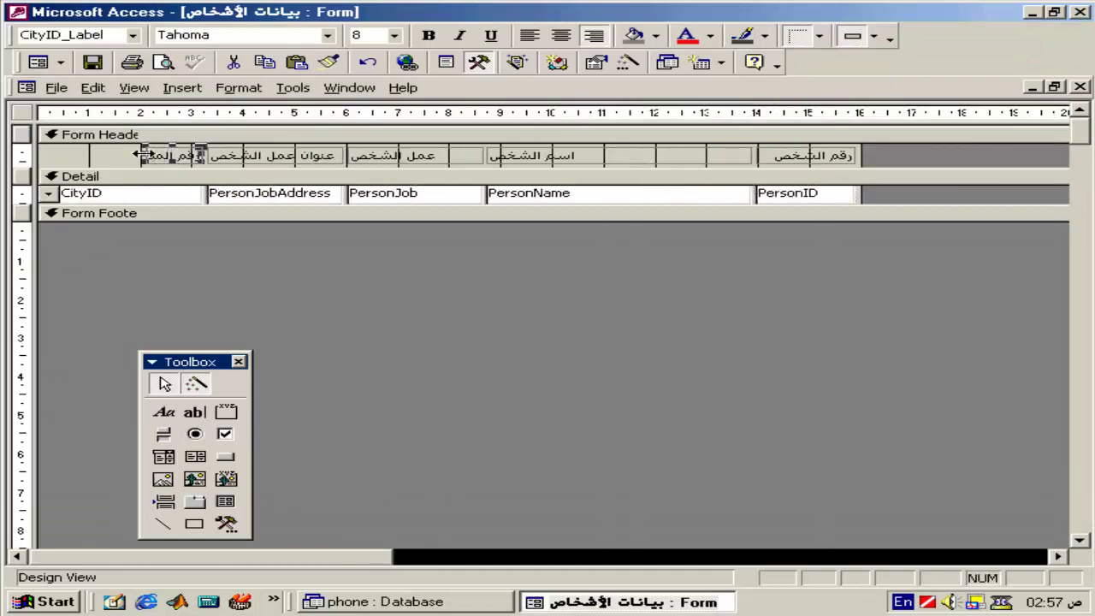
pyautogui.moveTo(144, 155); pyautogui.dragTo(50, 154)
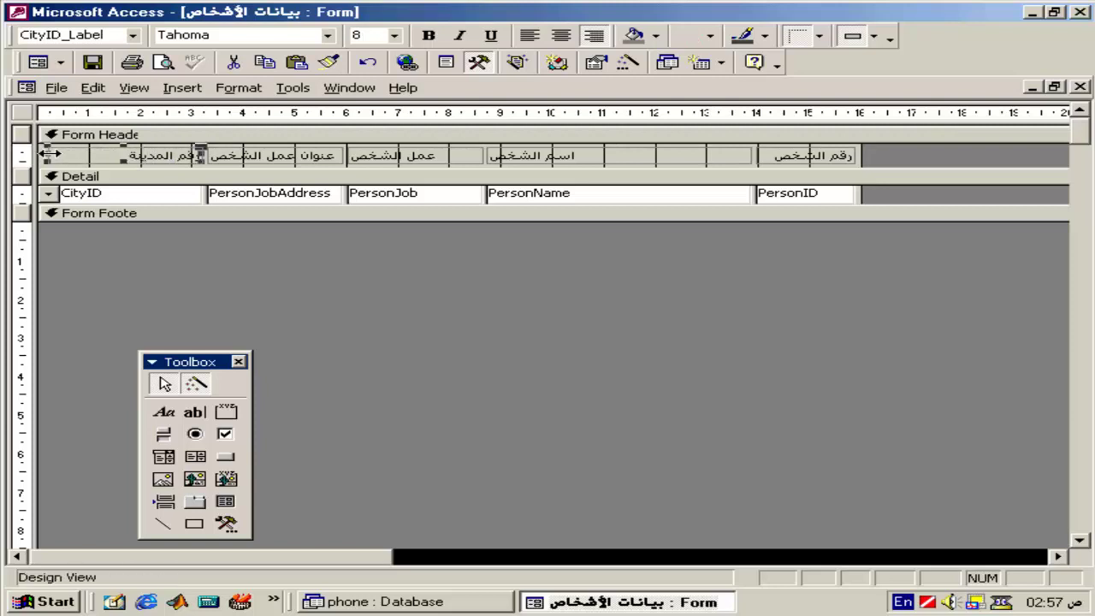
pyautogui.click(134, 154)
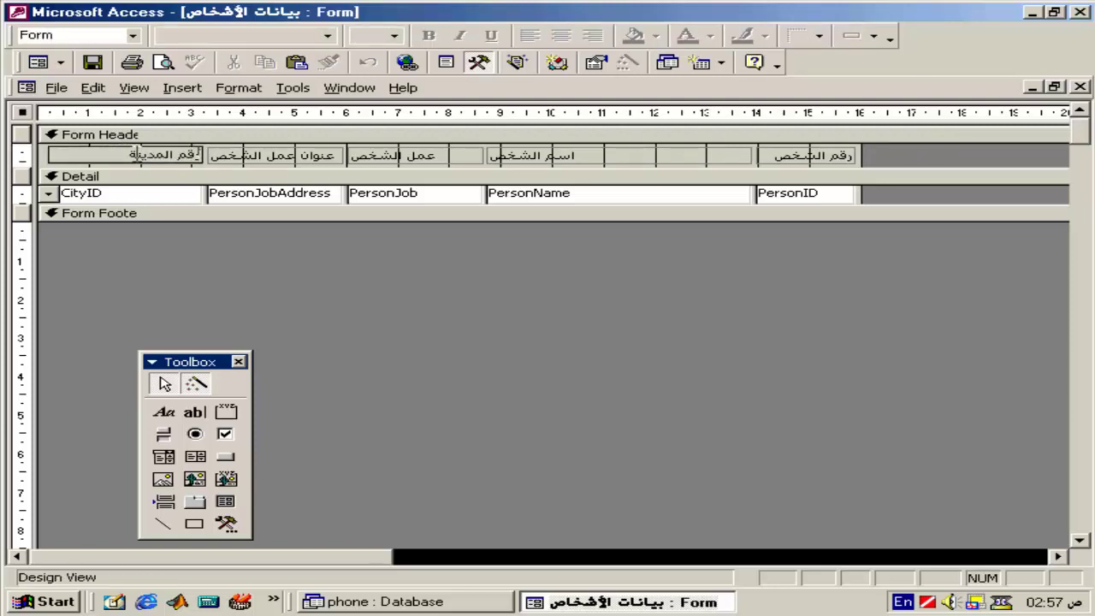
pyautogui.write('اسم')
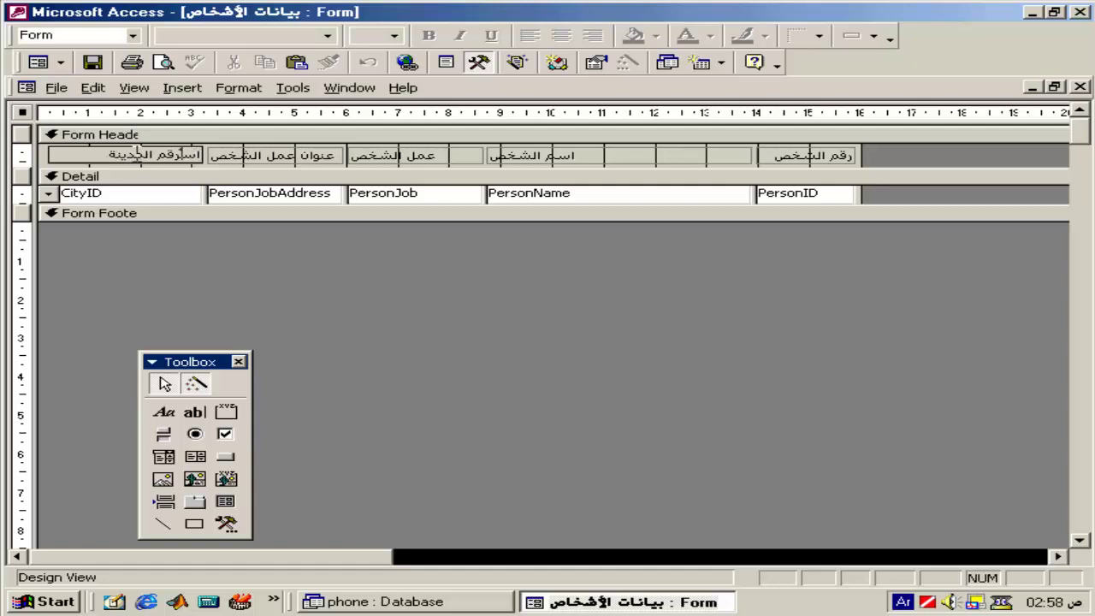
pyautogui.press('Delete')
pyautogui.press('Delete')
pyautogui.press('Delete')
pyautogui.press('Delete')
pyautogui.click(337, 330)
# Center all header labels, save the form and view it in Form View
pyautogui.moveTo(880, 147)
pyautogui.mouseDown()
pyautogui.moveTo(650, 182)
pyautogui.moveTo(61, 171)
pyautogui.mouseUp()
pyautogui.click(434, 37)
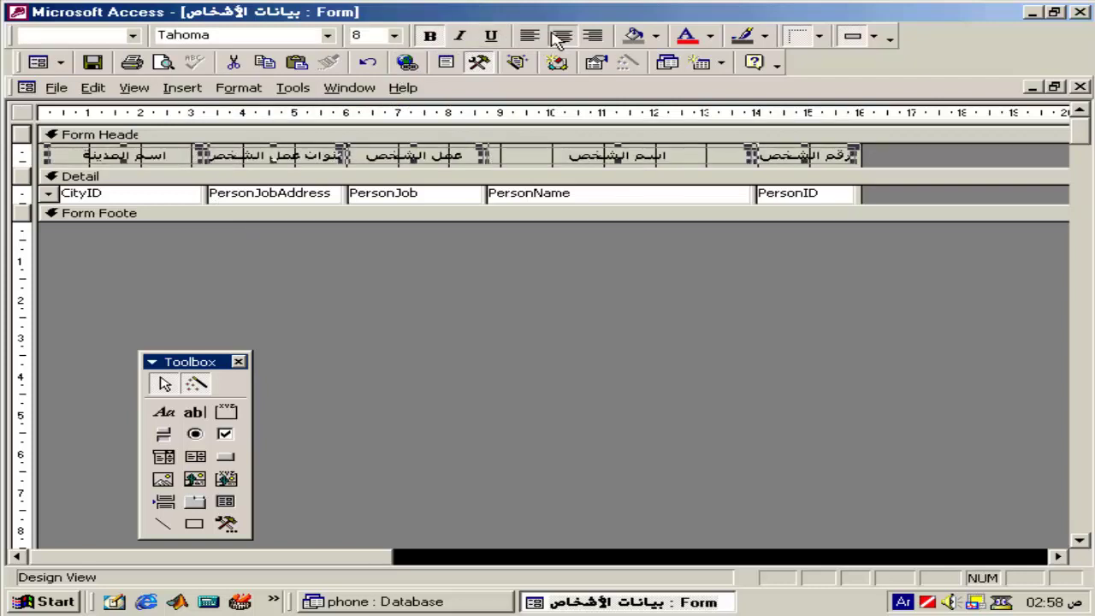
pyautogui.click(92, 64)
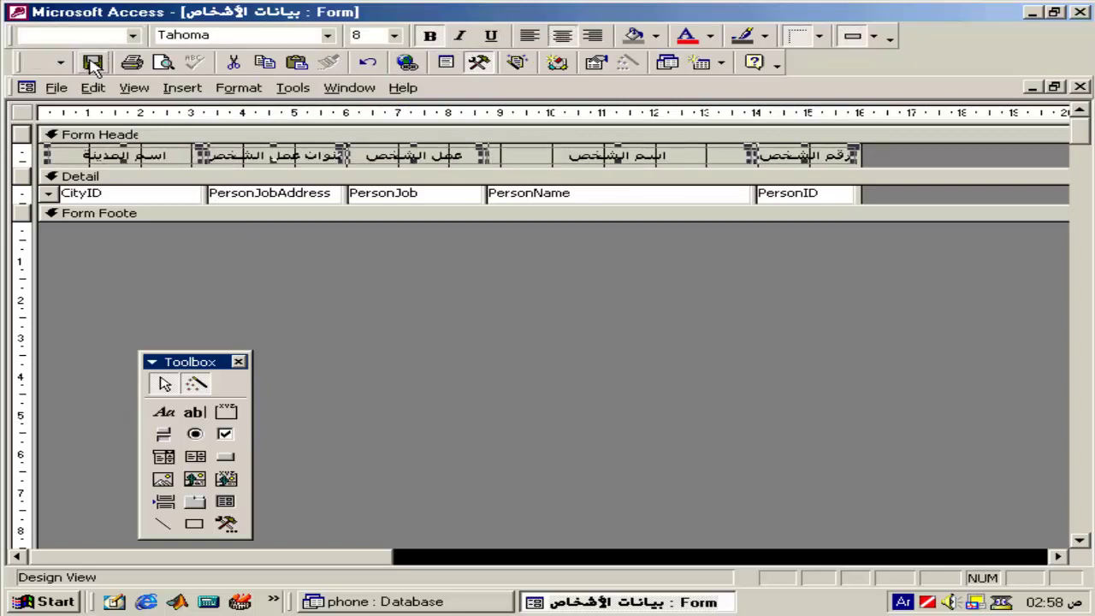
pyautogui.click(34, 62)
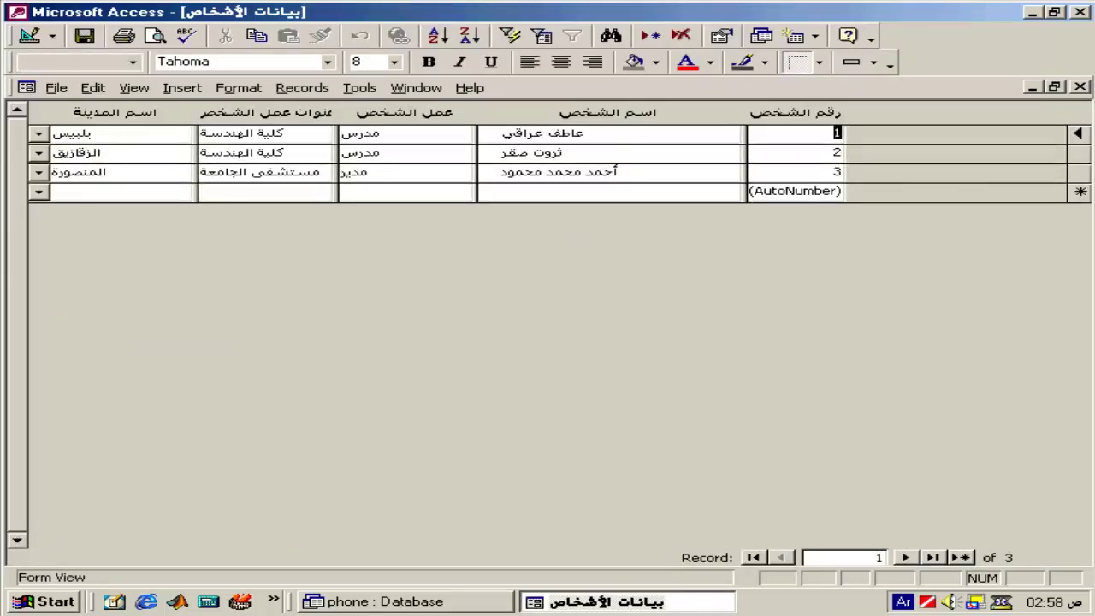
# Test the first record's city list, keeping بلبيس, and close the people form
pyautogui.click(39, 133)
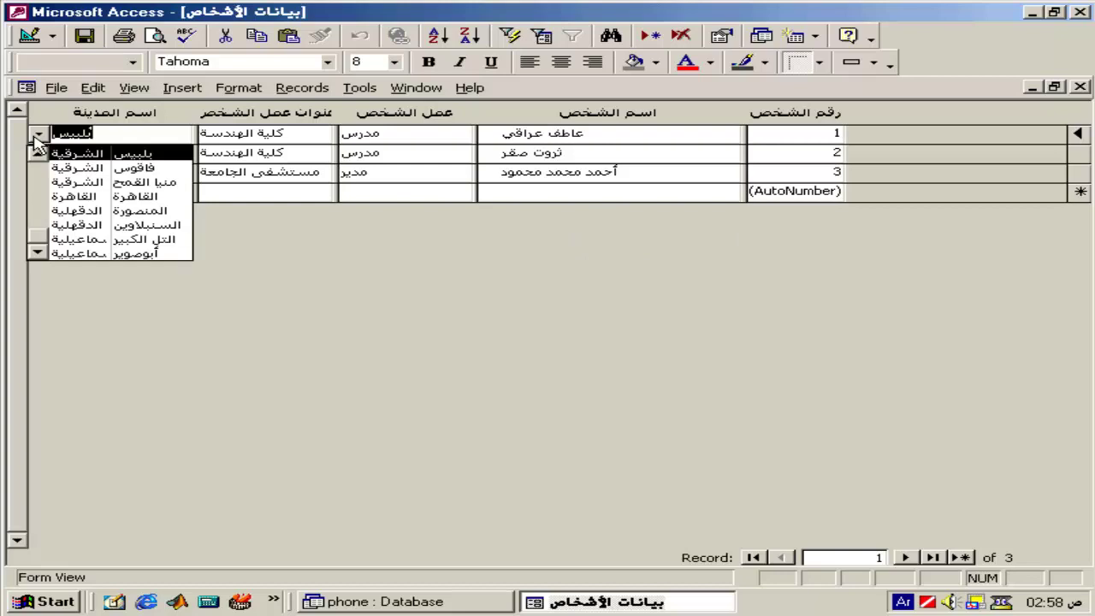
pyautogui.click(38, 134)
pyautogui.click(1079, 87)
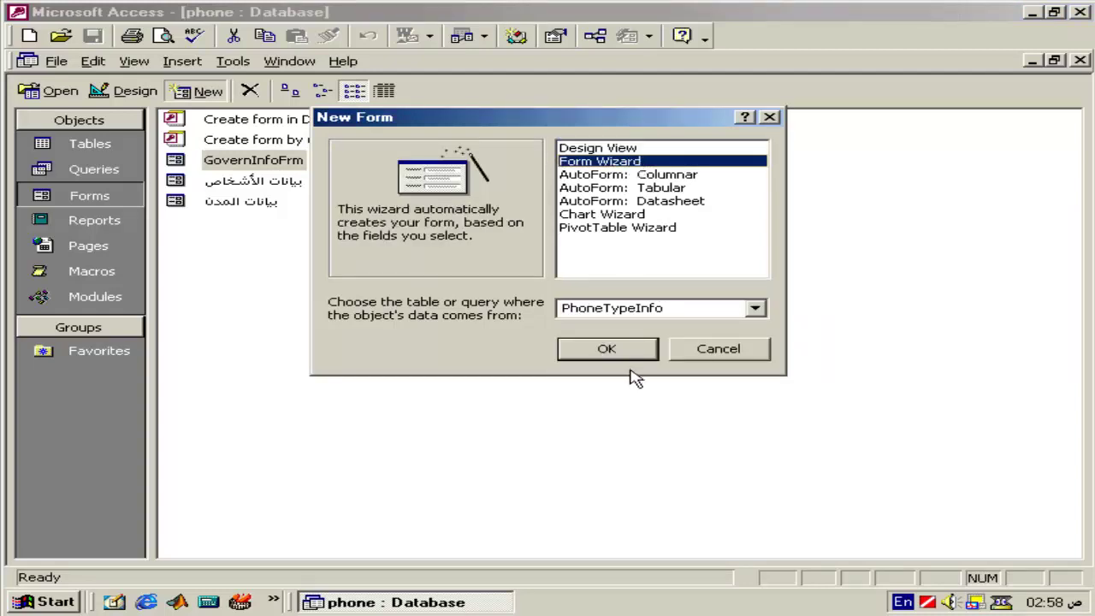
# Build a tabular, Standard-style PhoneTypeInfo form with all fields, titled PhoneTypeInfo
pyautogui.click(631, 352)
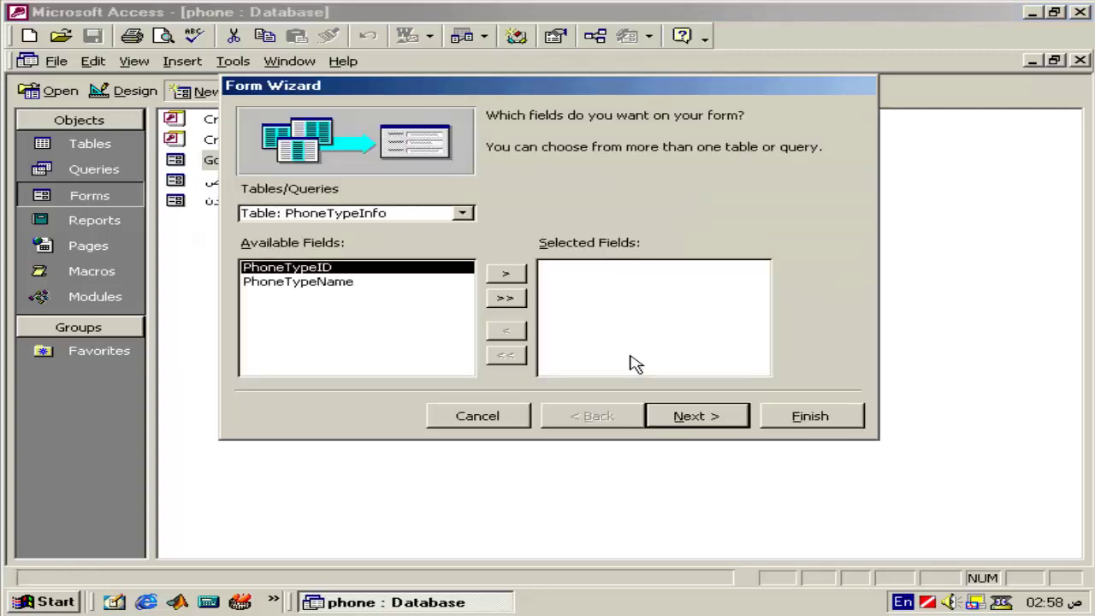
pyautogui.click(504, 301)
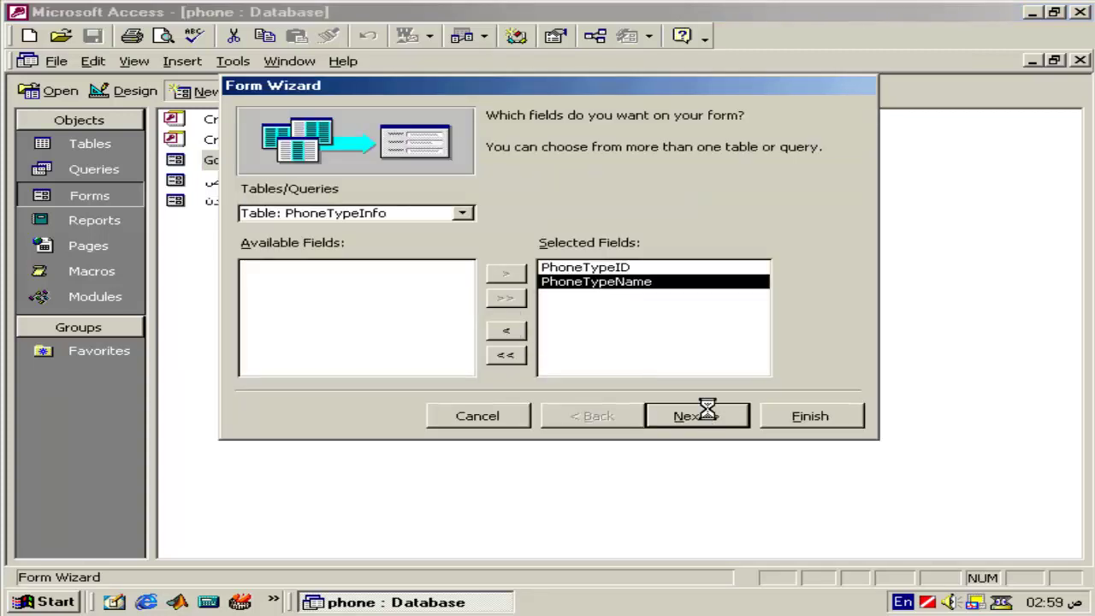
pyautogui.click(701, 414)
pyautogui.click(680, 198)
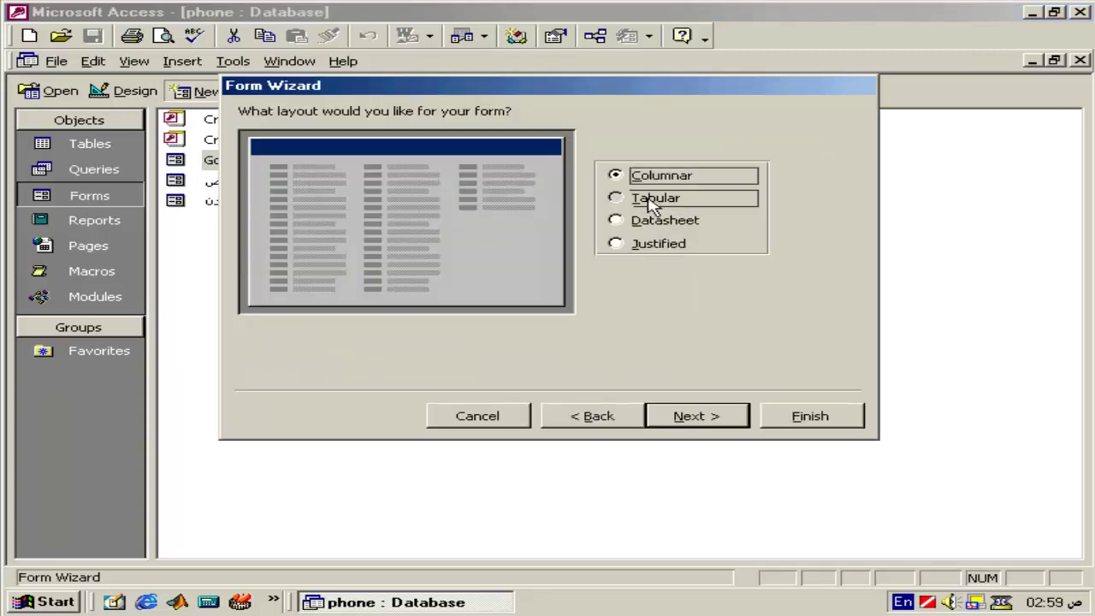
pyautogui.click(694, 416)
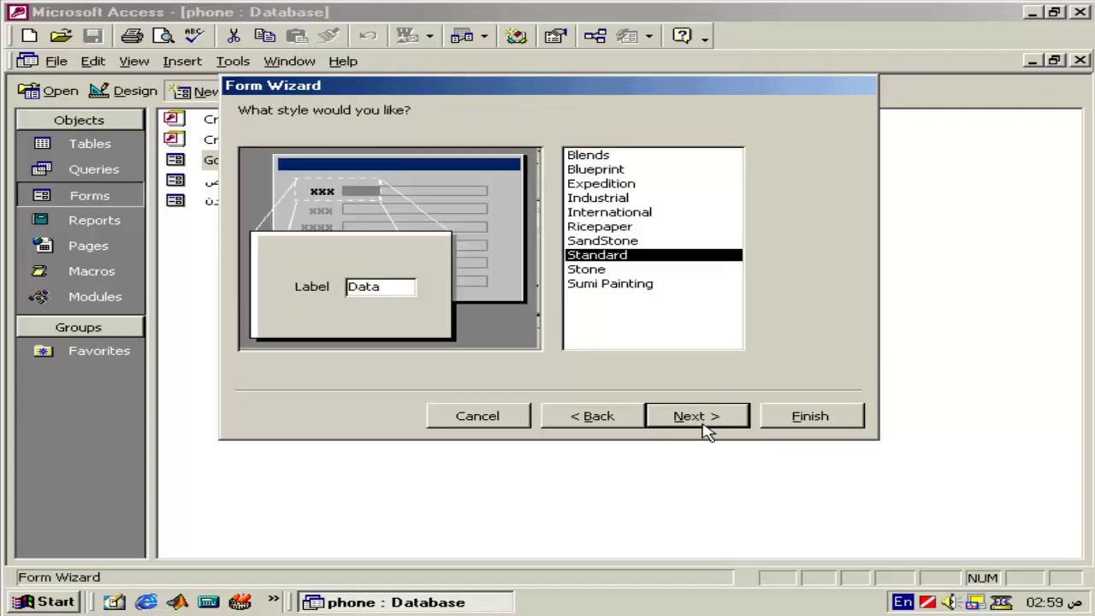
pyautogui.click(697, 416)
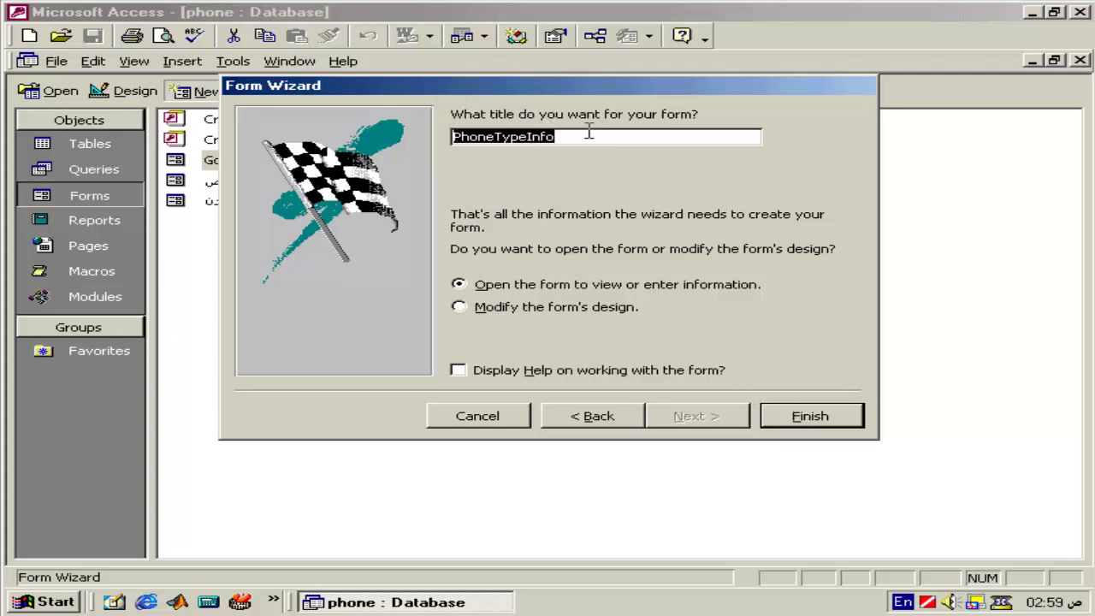
pyautogui.click(793, 416)
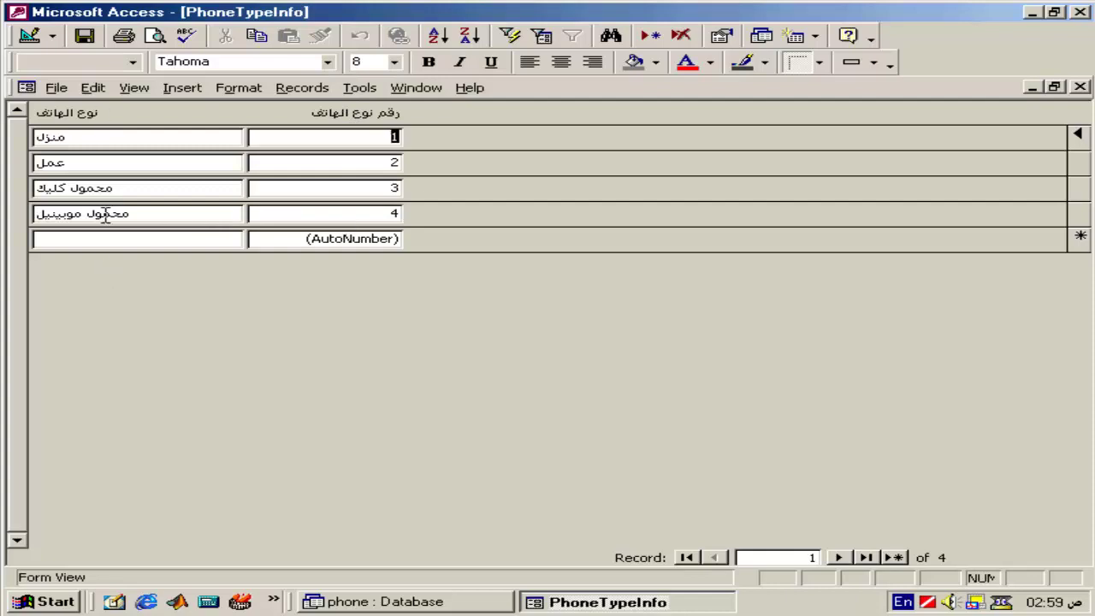
# Close the PhoneTypeInfo form and switch the PhoneInfo form to Design View
pyautogui.click(1080, 88)
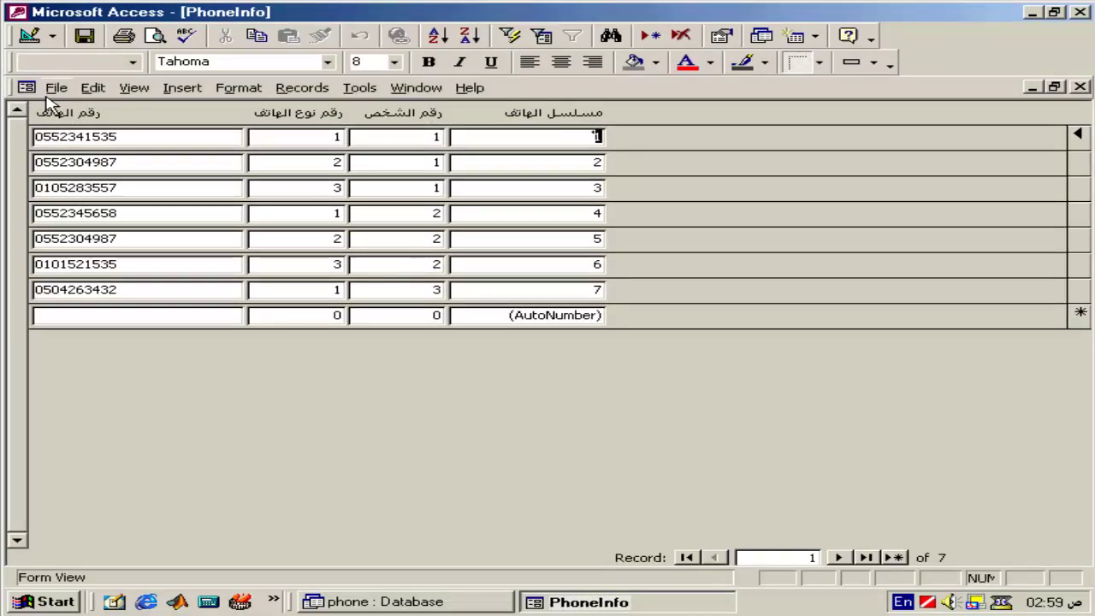
pyautogui.click(29, 35)
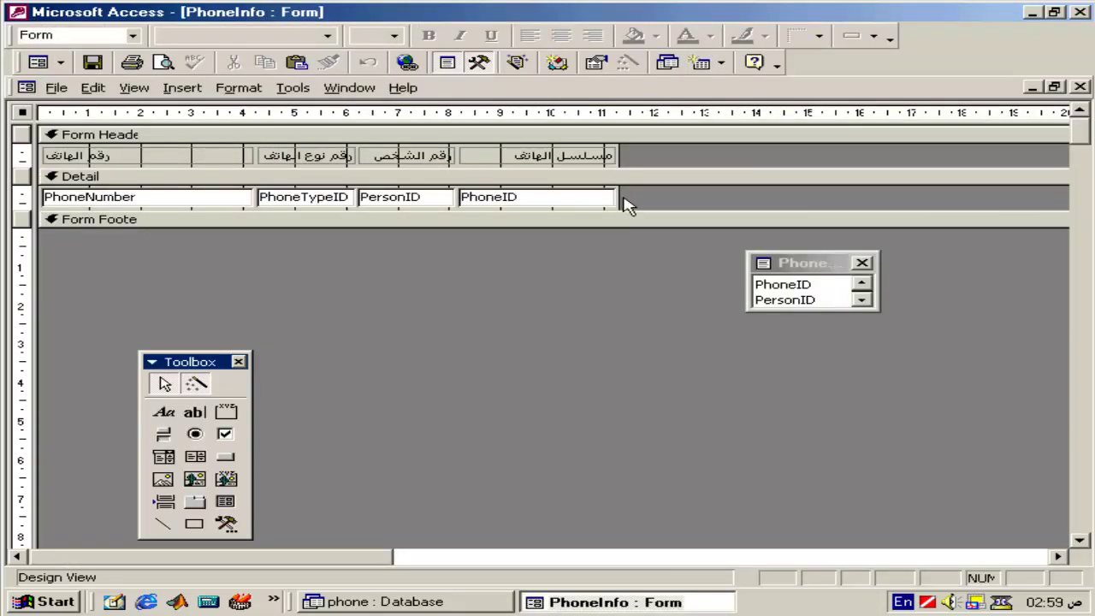
# Widen the PhoneInfo form and move the PhoneNumber label and text box to its left edge
pyautogui.moveTo(618, 197); pyautogui.dragTo(823, 197)
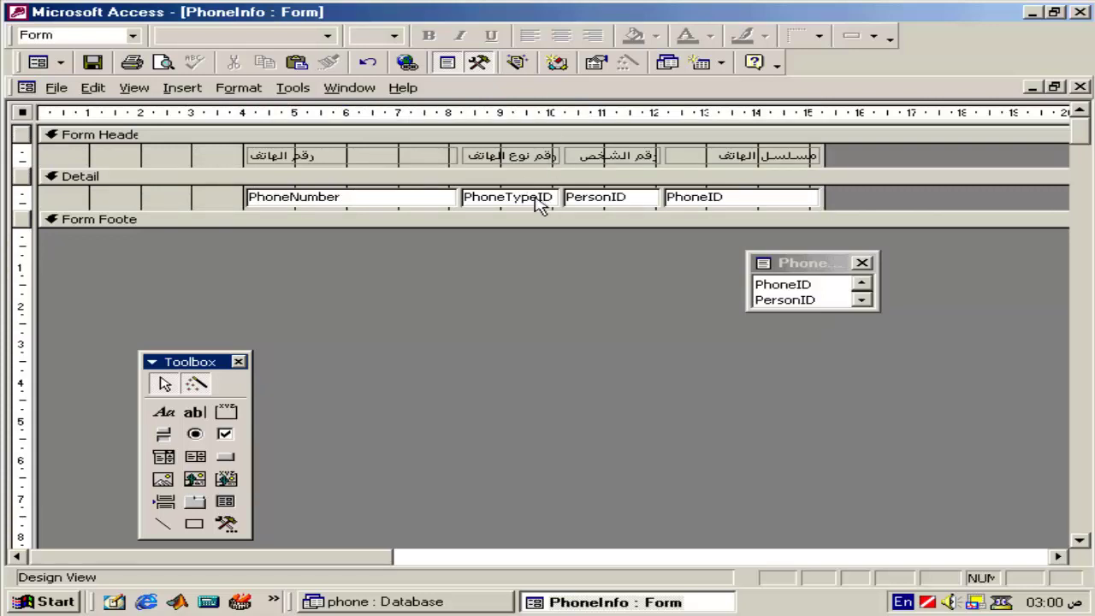
pyautogui.moveTo(221, 158); pyautogui.dragTo(332, 196)
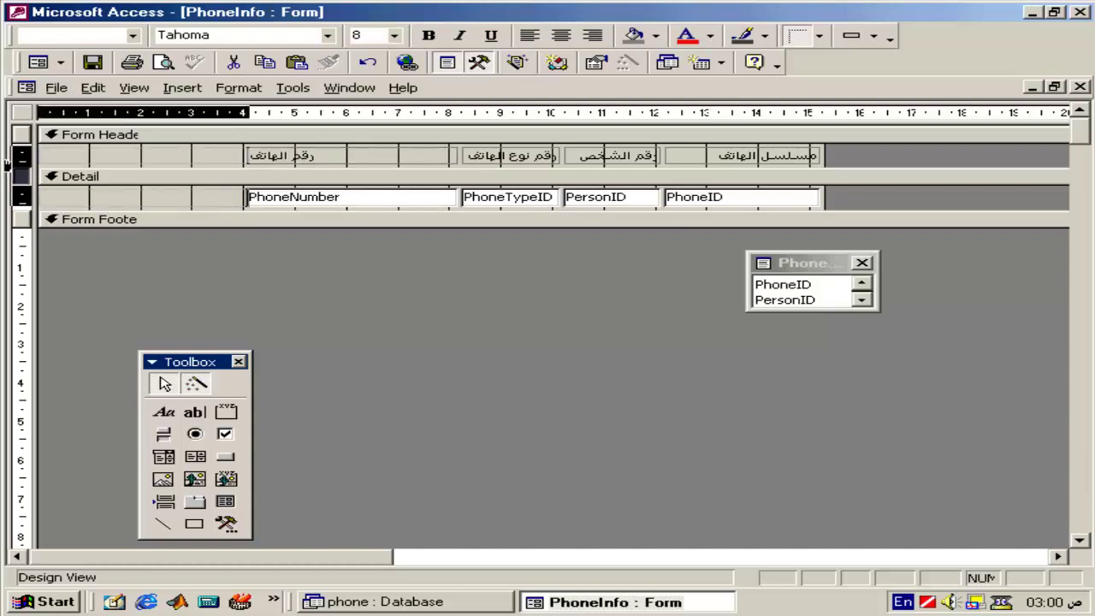
pyautogui.moveTo(306, 159); pyautogui.dragTo(97, 159)
pyautogui.click(281, 163)
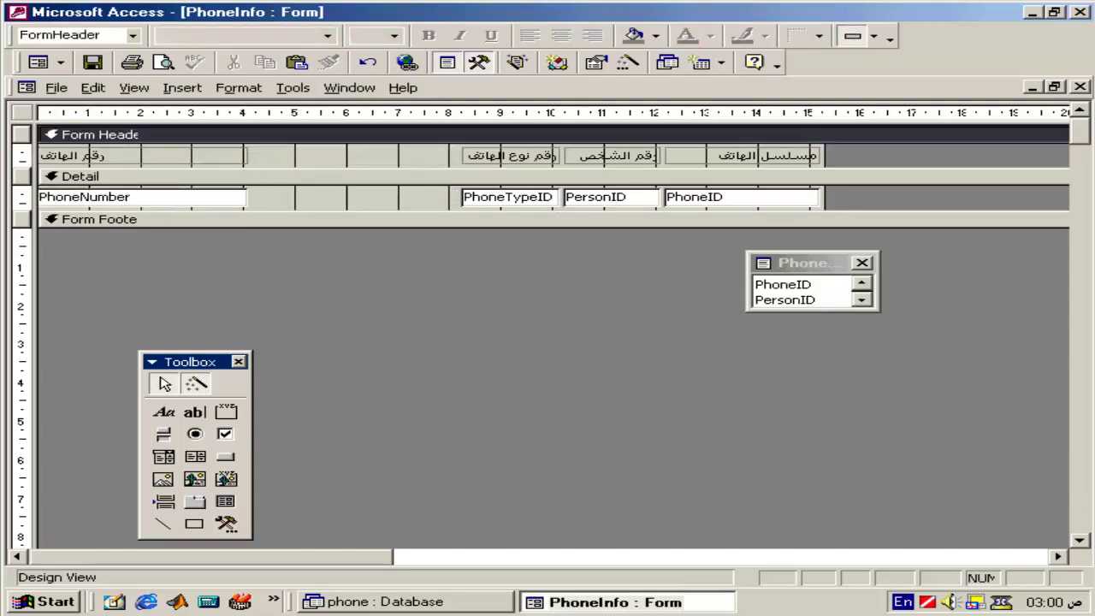
# Narrow the PhoneNumber controls and draw a combo box sourced from the PhoneTypeInfo table
pyautogui.moveTo(288, 206)
pyautogui.mouseDown()
pyautogui.moveTo(210, 153)
pyautogui.moveTo(219, 154)
pyautogui.mouseUp()
pyautogui.click(310, 164)
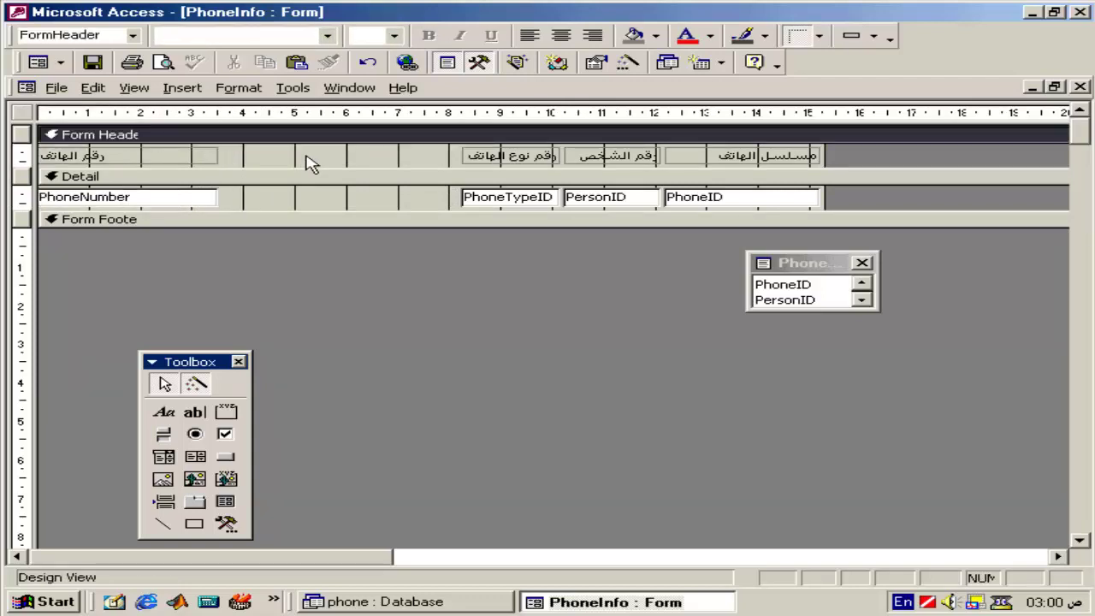
pyautogui.click(163, 457)
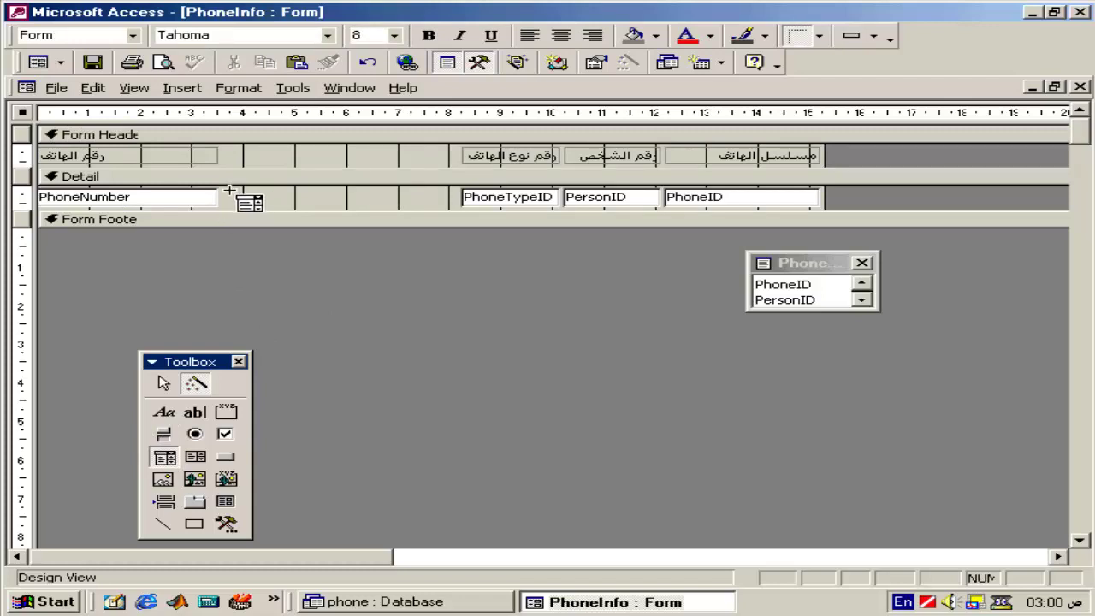
pyautogui.moveTo(227, 186)
pyautogui.mouseDown()
pyautogui.moveTo(306, 209)
pyautogui.moveTo(391, 214)
pyautogui.mouseUp()
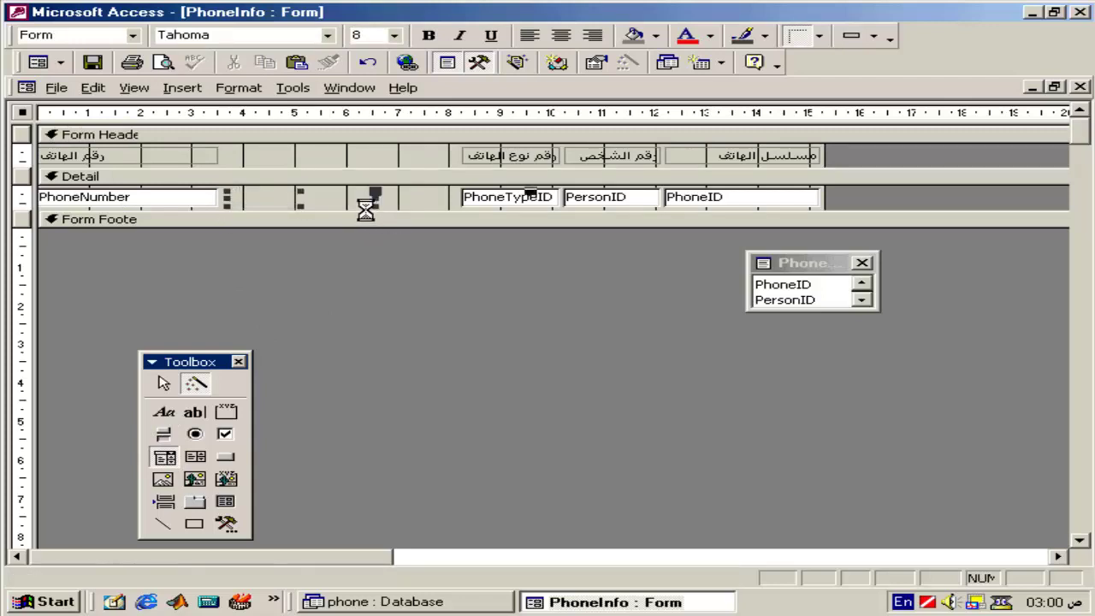
pyautogui.click(697, 396)
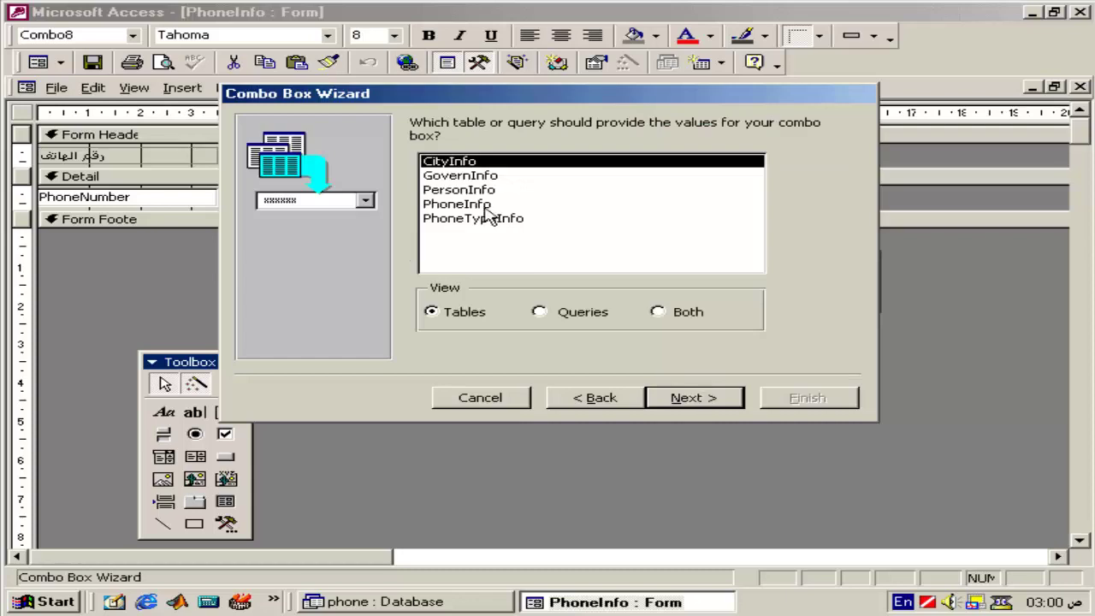
pyautogui.click(495, 218)
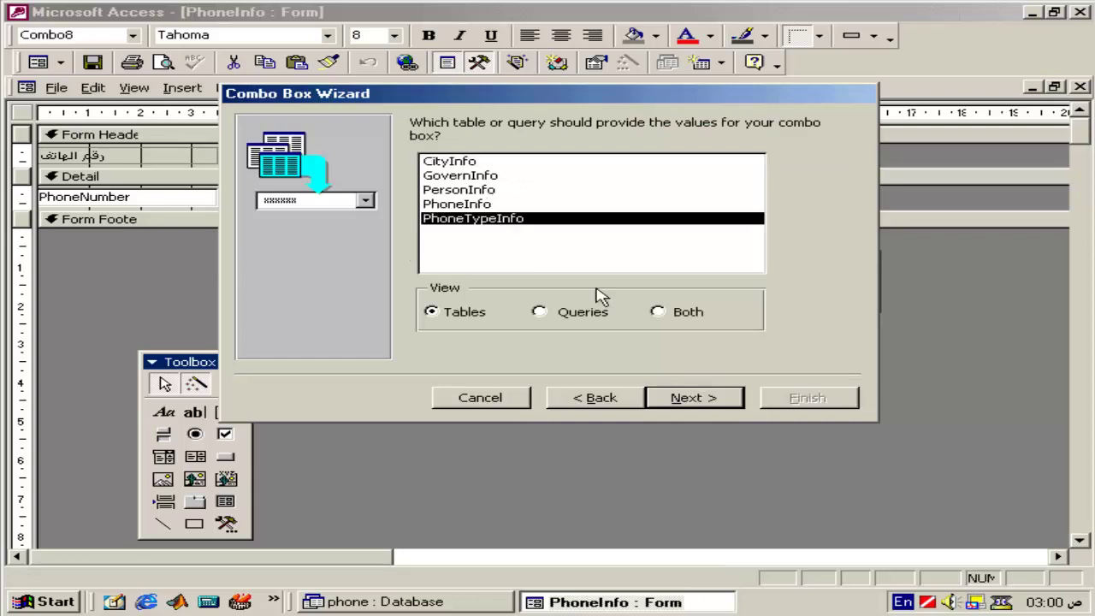
pyautogui.click(706, 404)
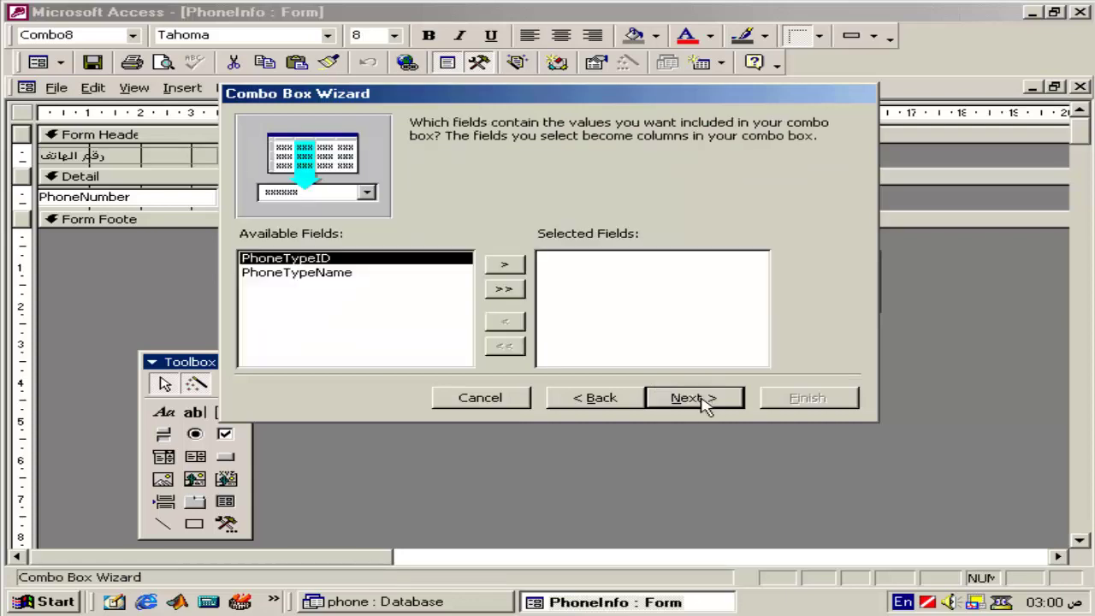
# Show PhoneTypeName in the combo and store the chosen value in PhoneTypeID
pyautogui.click(360, 273)
pyautogui.click(506, 264)
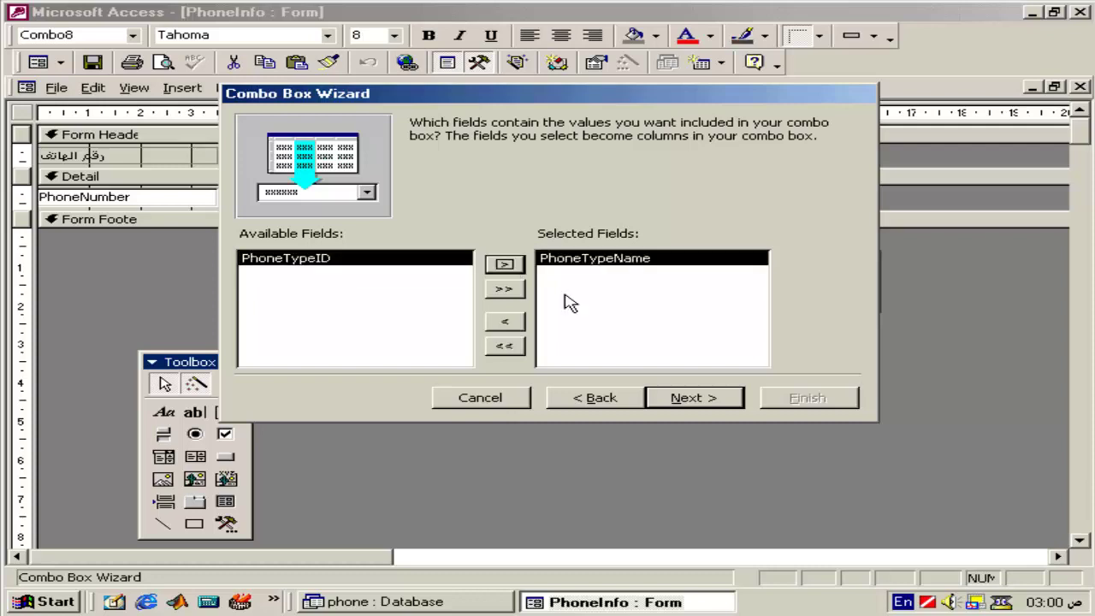
pyautogui.click(693, 395)
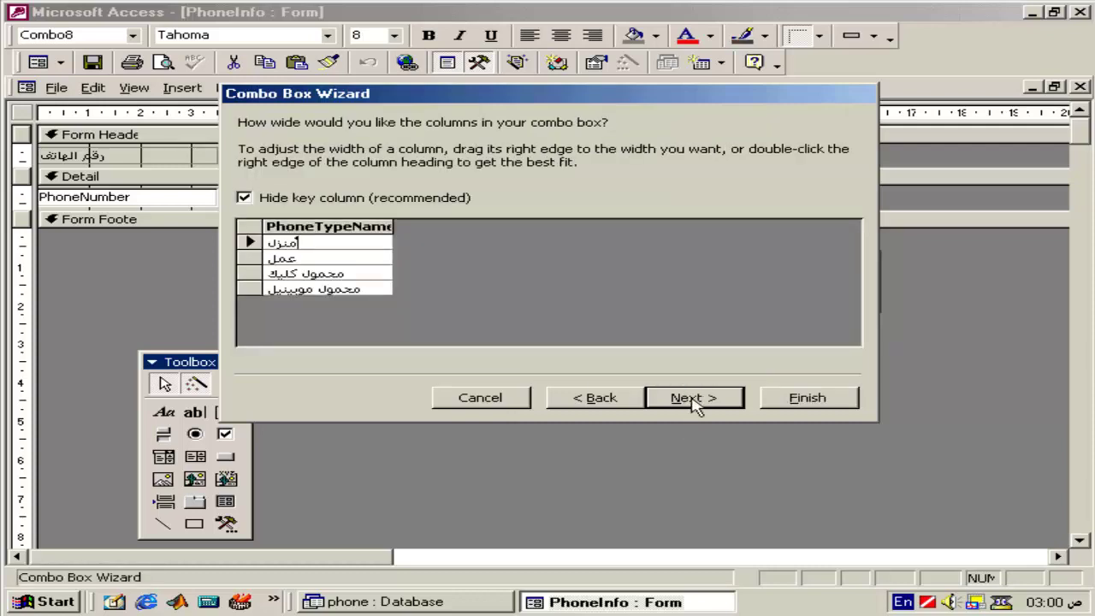
pyautogui.click(678, 400)
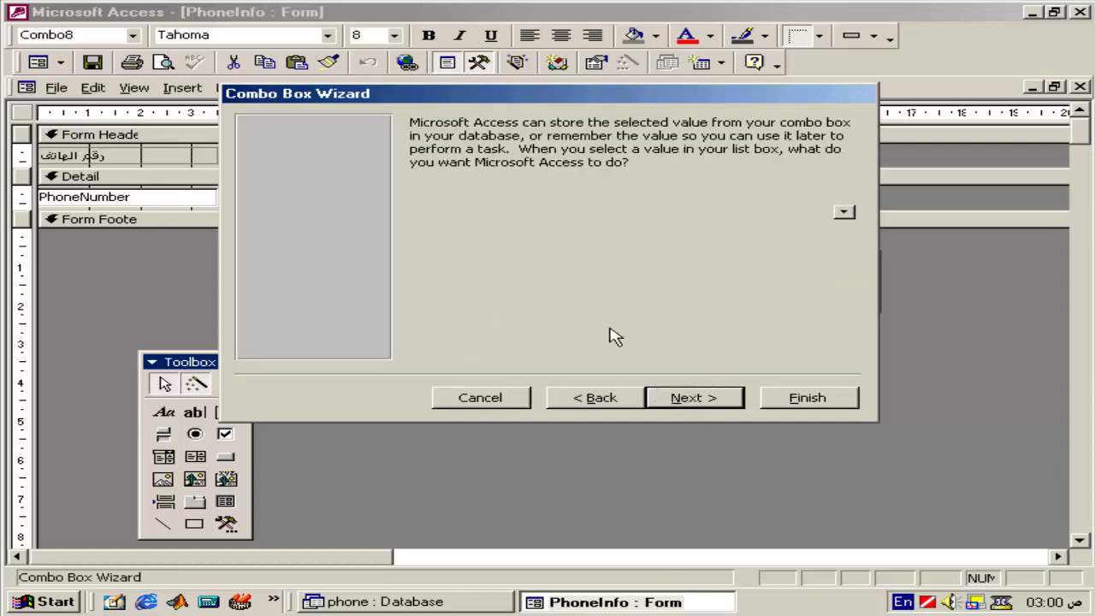
pyautogui.click(470, 212)
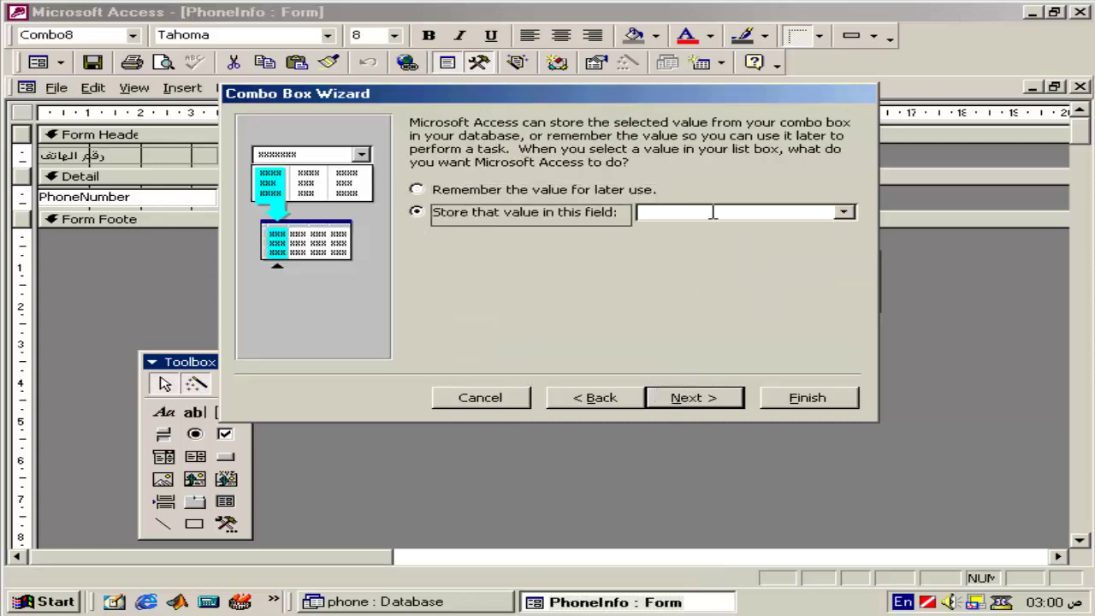
pyautogui.click(843, 212)
pyautogui.click(792, 261)
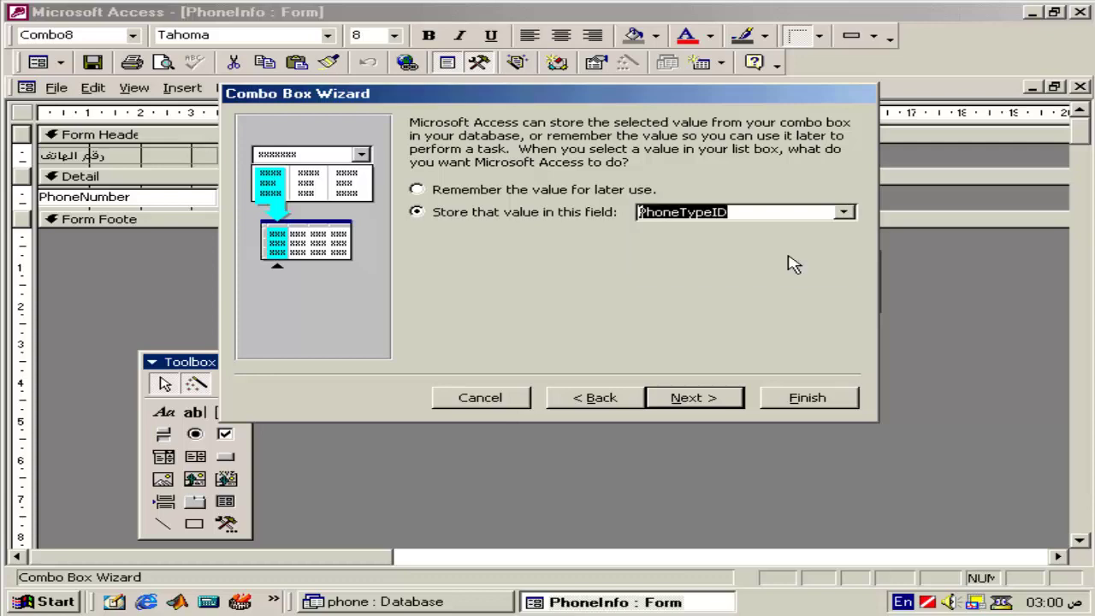
pyautogui.click(709, 400)
pyautogui.click(802, 397)
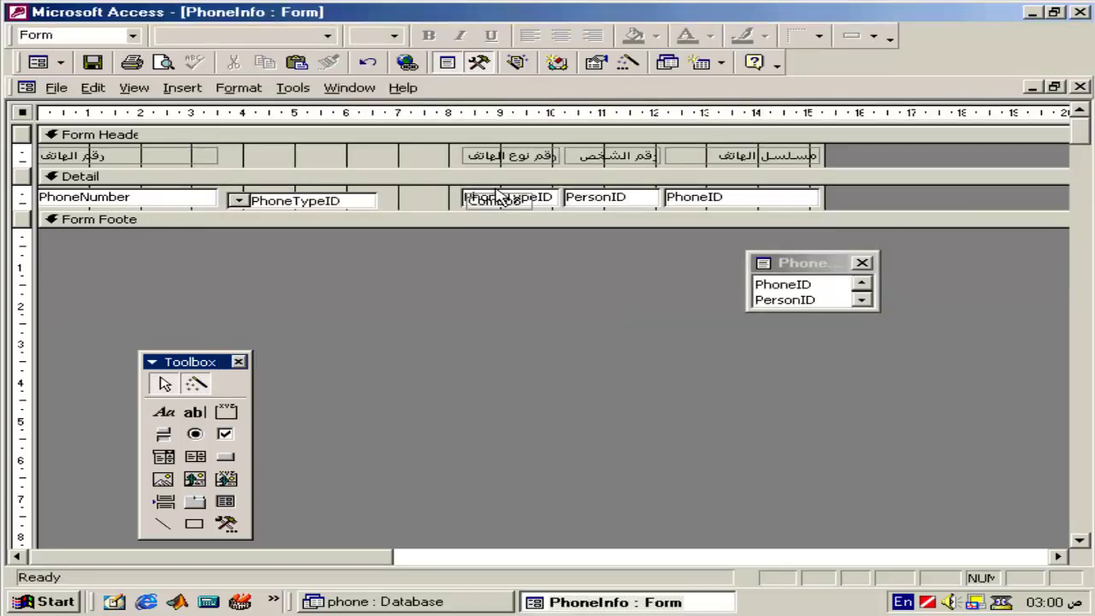
# Delete the new combo's extra label and the old PhoneTypeID text box
pyautogui.click(504, 203)
pyautogui.press('Delete')
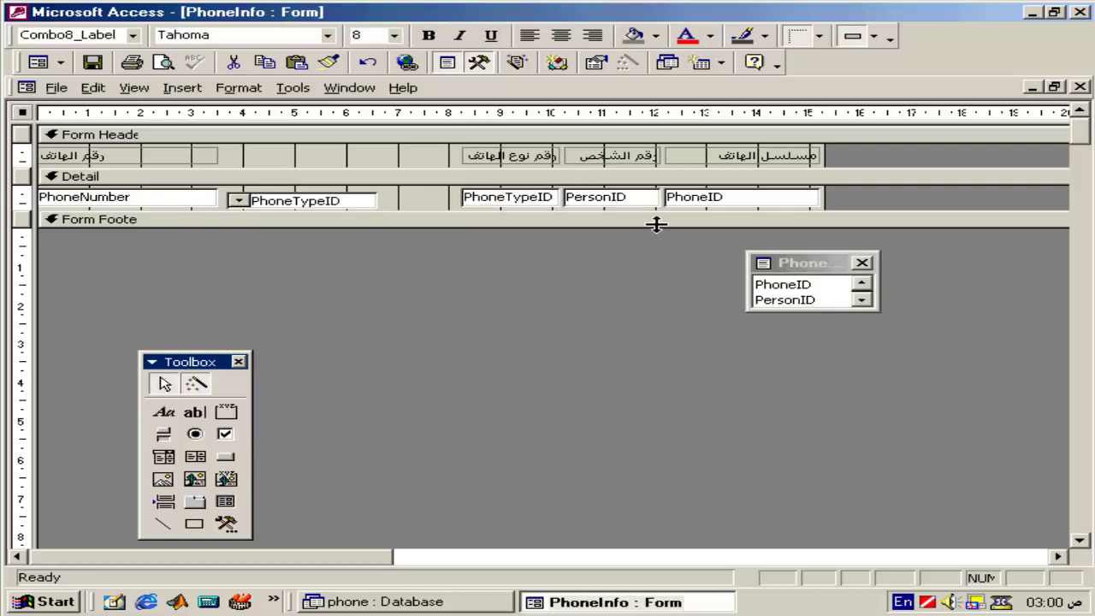
pyautogui.click(547, 204)
pyautogui.press('Delete')
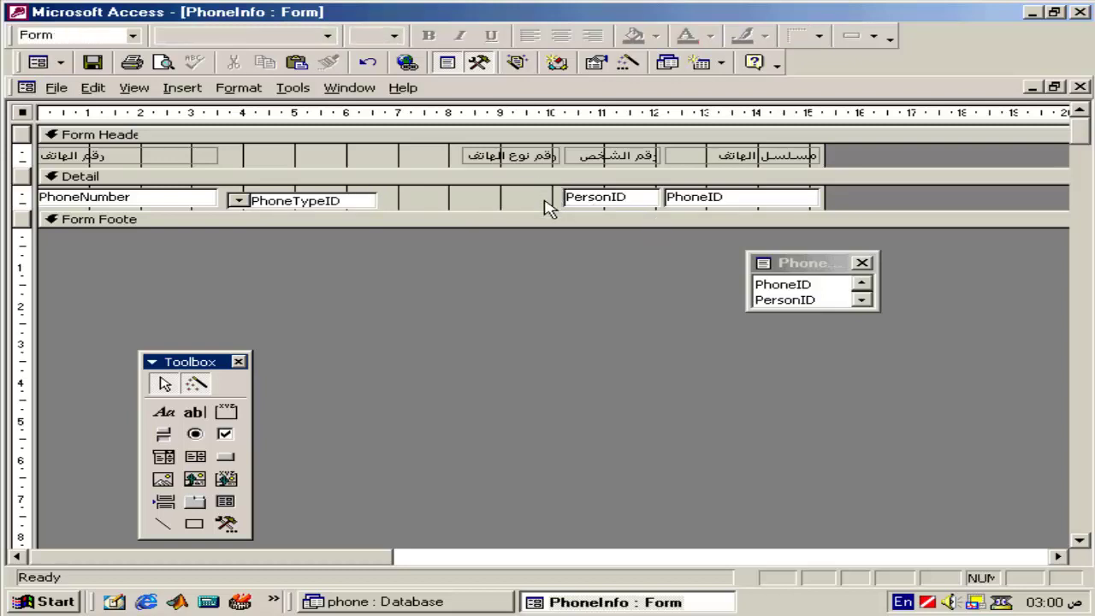
# Draw a second combo box in the Detail section sourced from the PersonInfo table
pyautogui.click(163, 456)
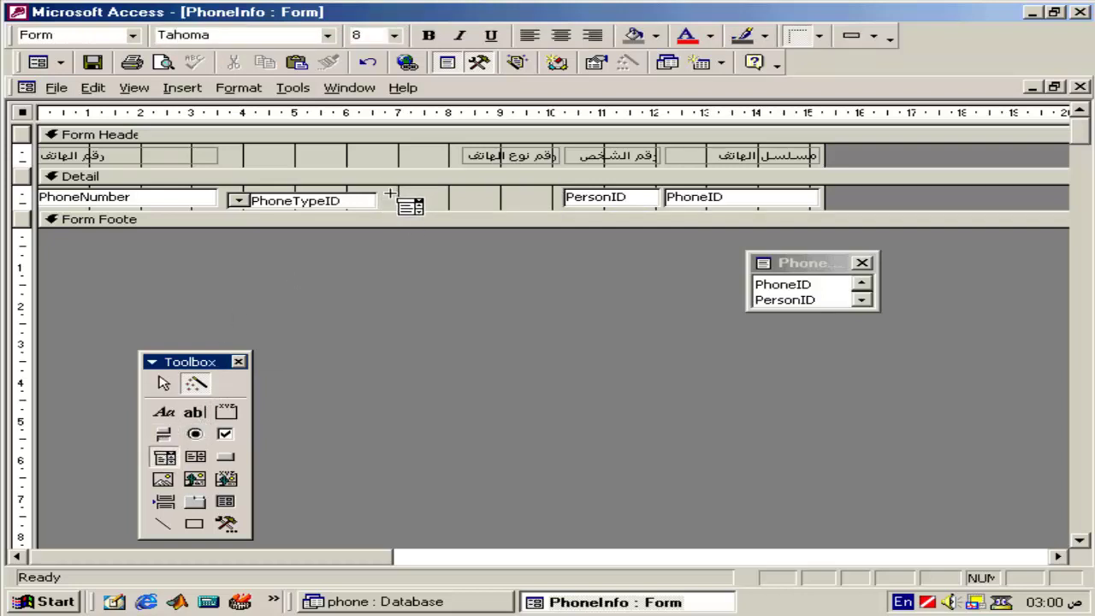
pyautogui.moveTo(394, 194); pyautogui.dragTo(548, 210)
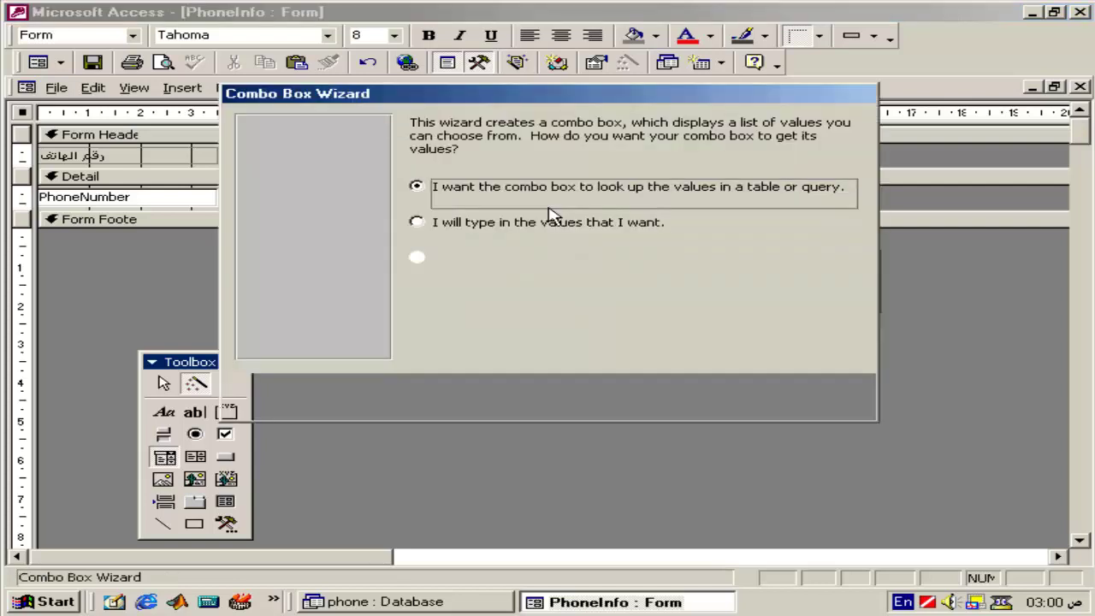
pyautogui.click(703, 398)
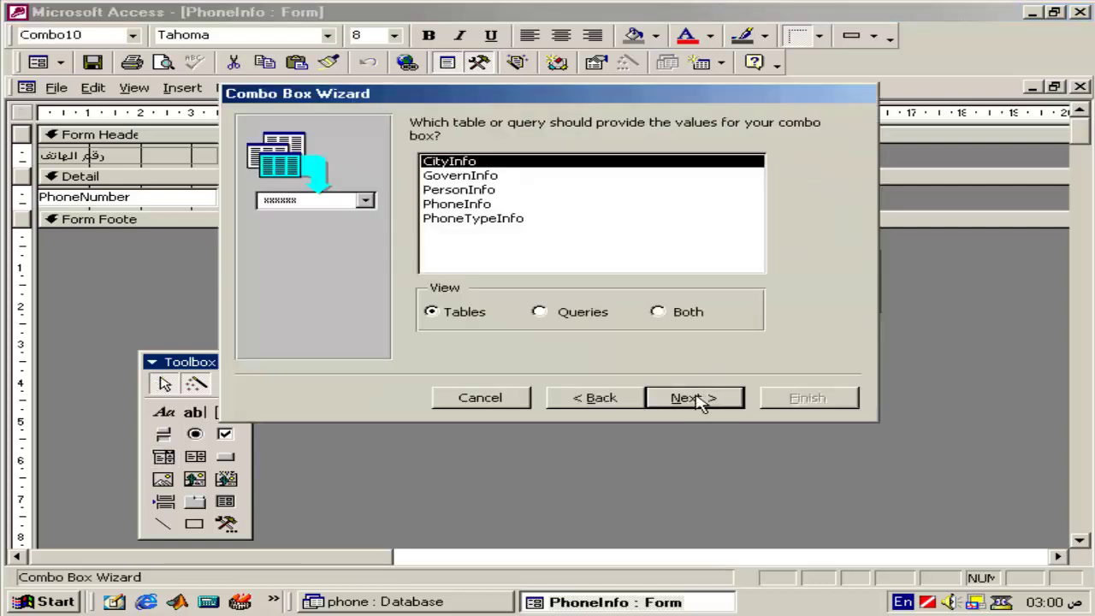
pyautogui.click(490, 192)
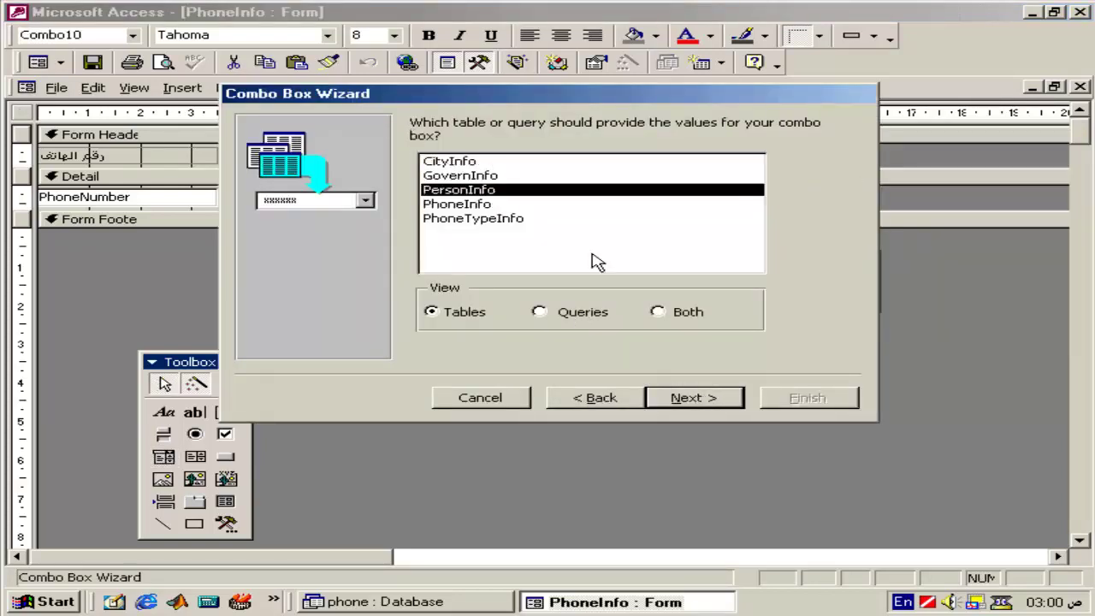
pyautogui.click(689, 399)
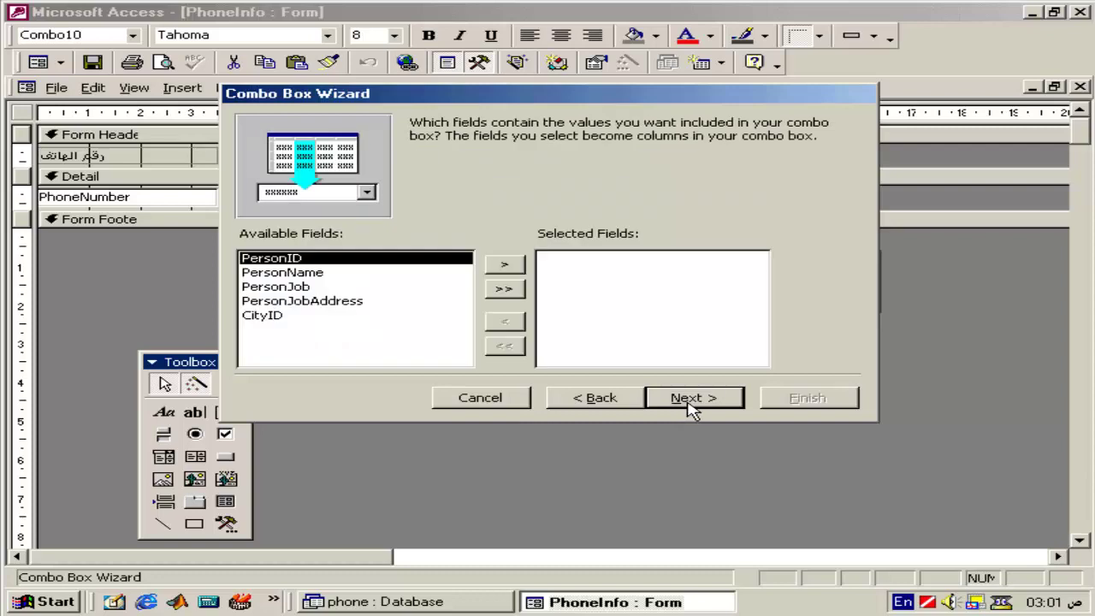
# Show PersonName in the combo and store the chosen person in PersonID
pyautogui.click(330, 274)
pyautogui.click(503, 265)
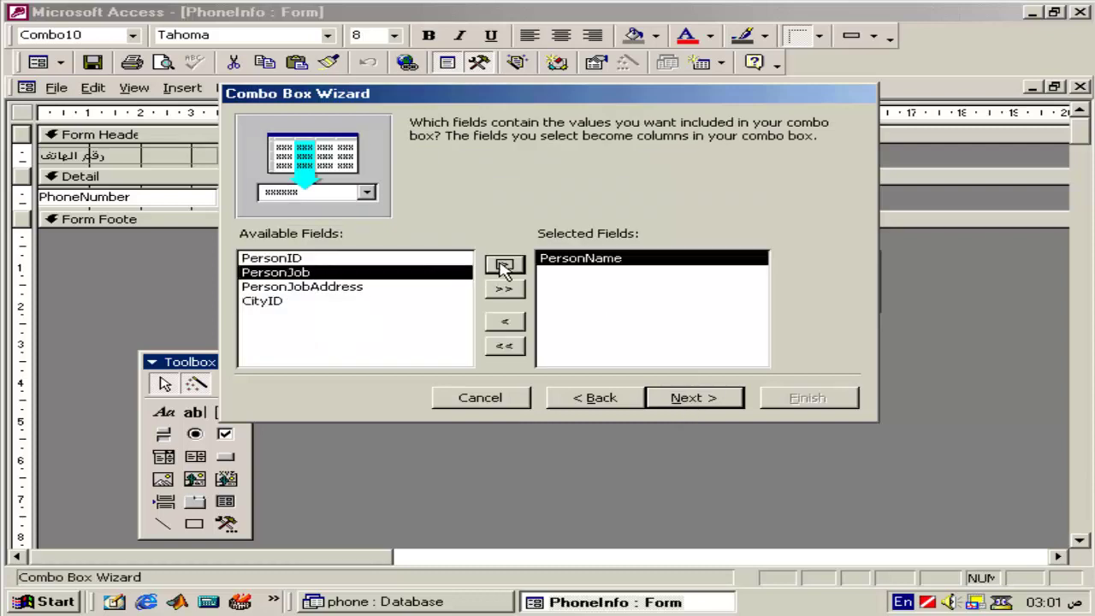
pyautogui.click(665, 398)
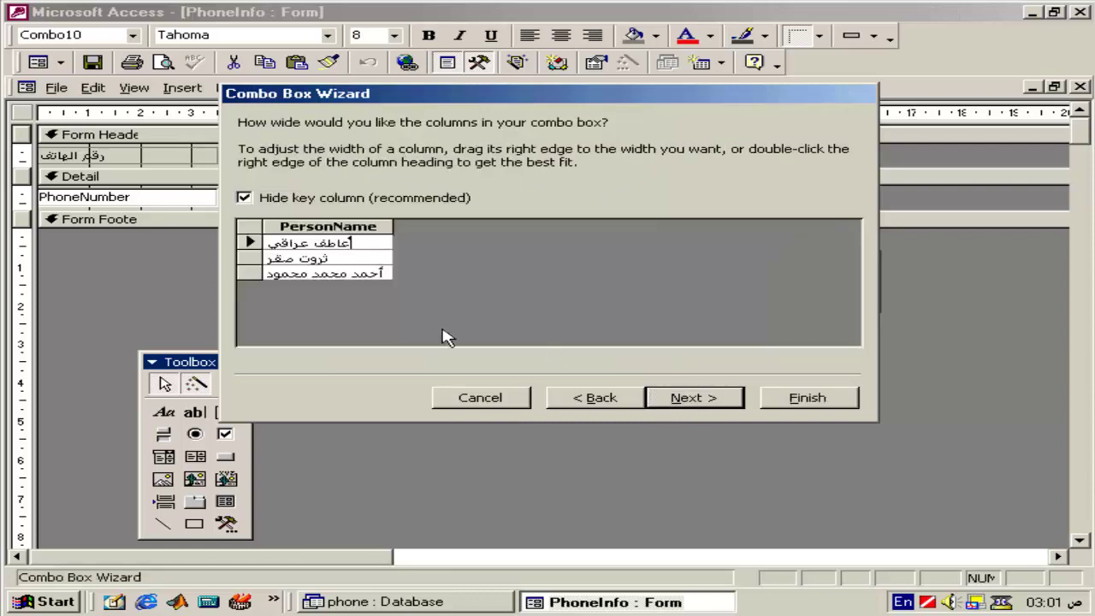
pyautogui.click(697, 400)
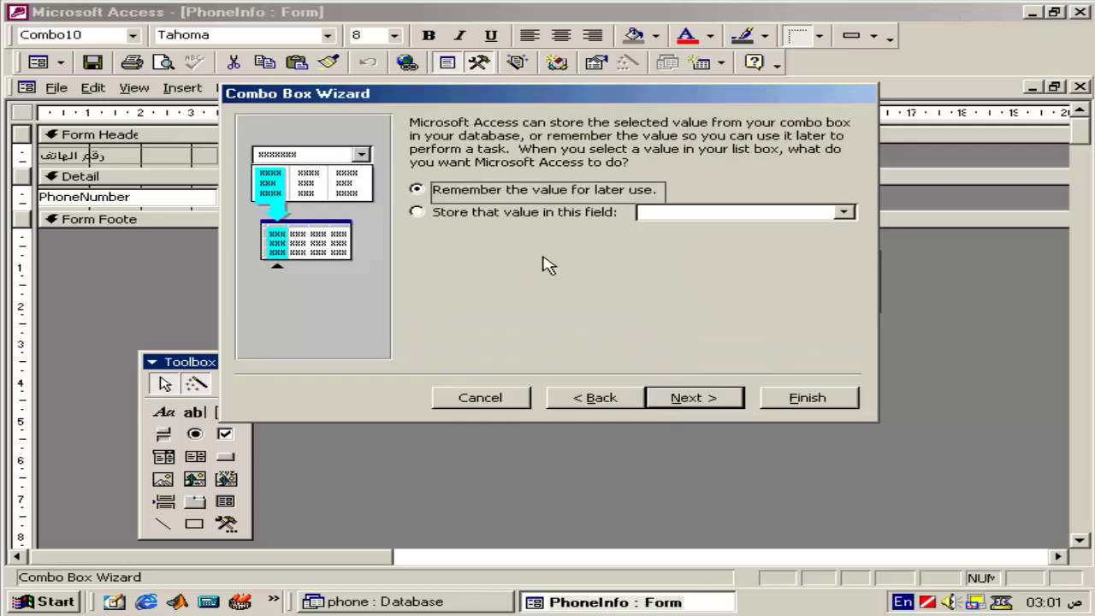
pyautogui.click(547, 212)
pyautogui.click(845, 212)
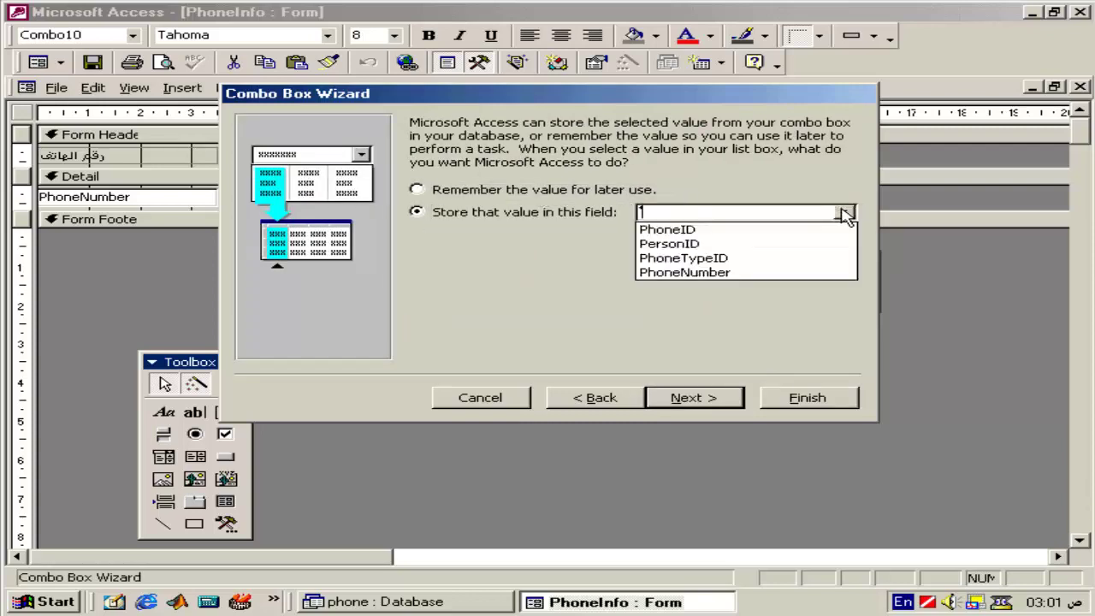
pyautogui.click(794, 248)
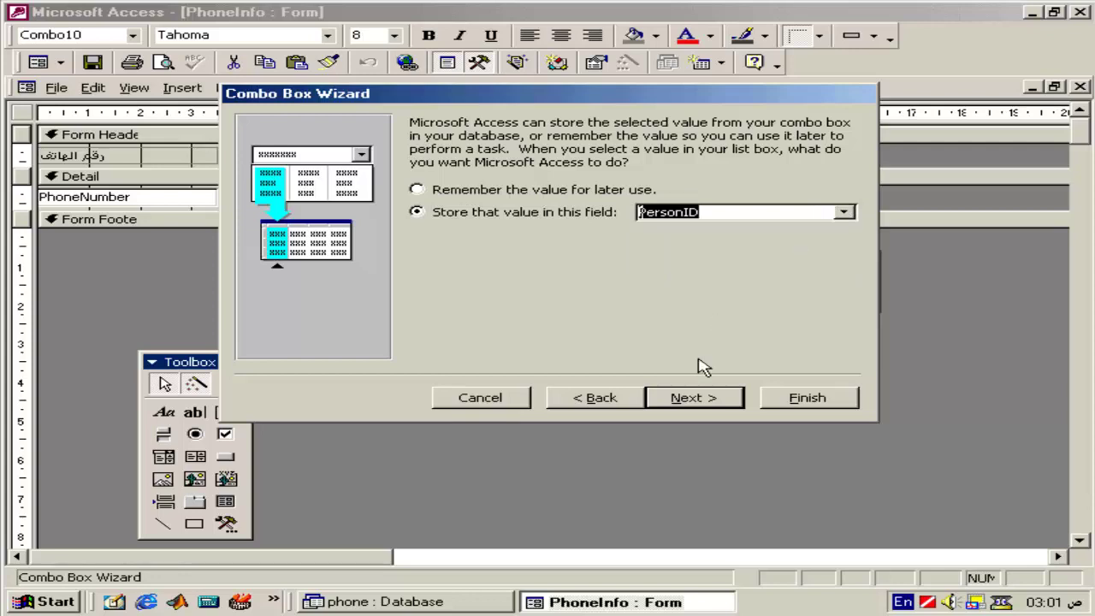
pyautogui.click(689, 399)
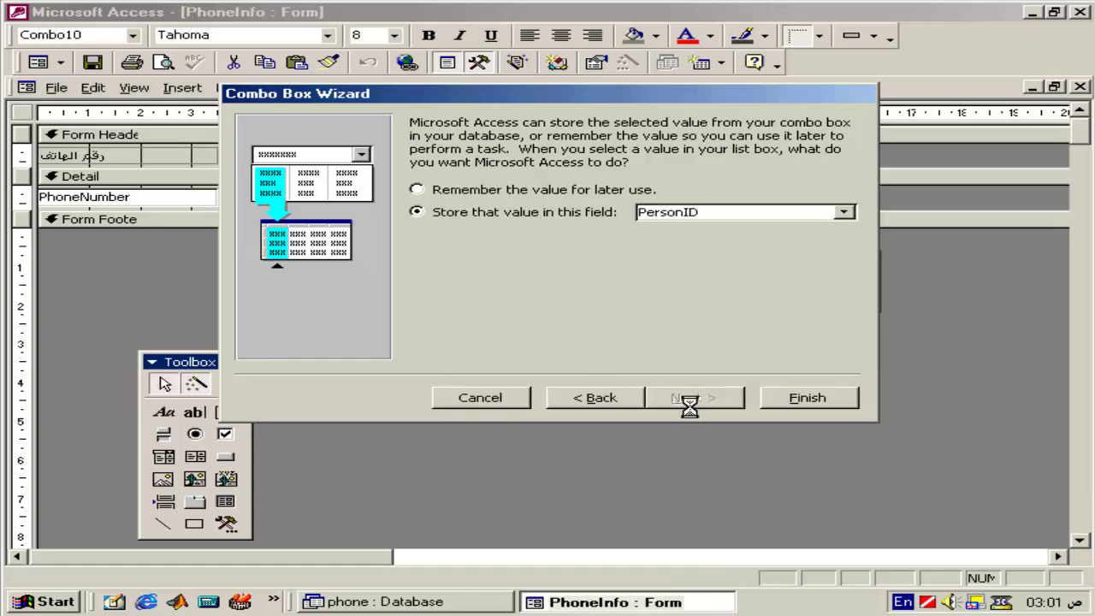
pyautogui.click(808, 398)
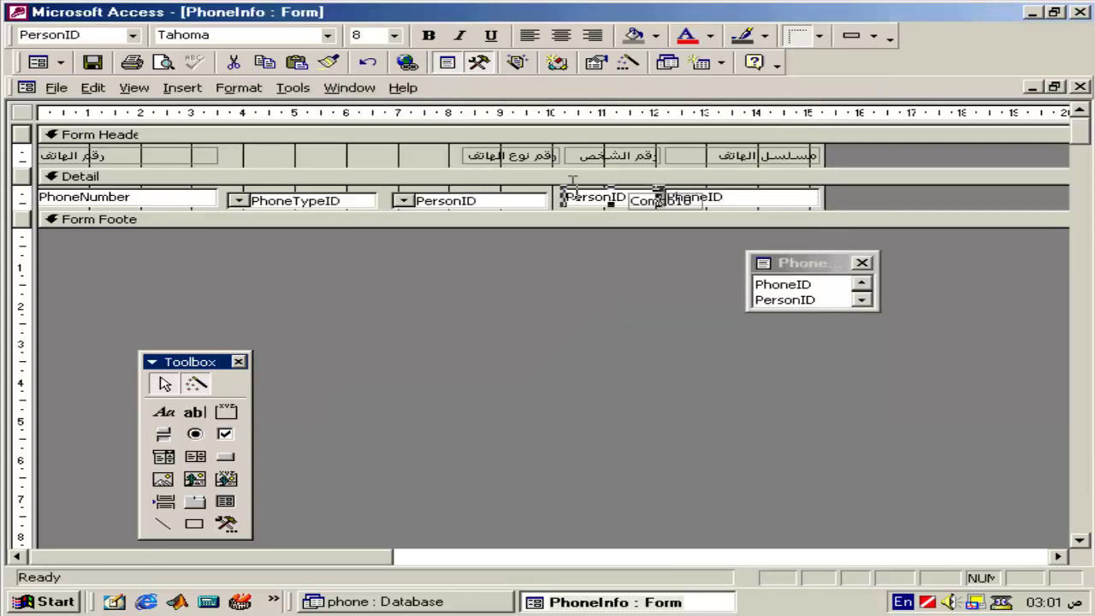
# Enlarge the Detail section and delete the old PersonID text box and Combo10 label
pyautogui.moveTo(623, 220); pyautogui.dragTo(623, 251)
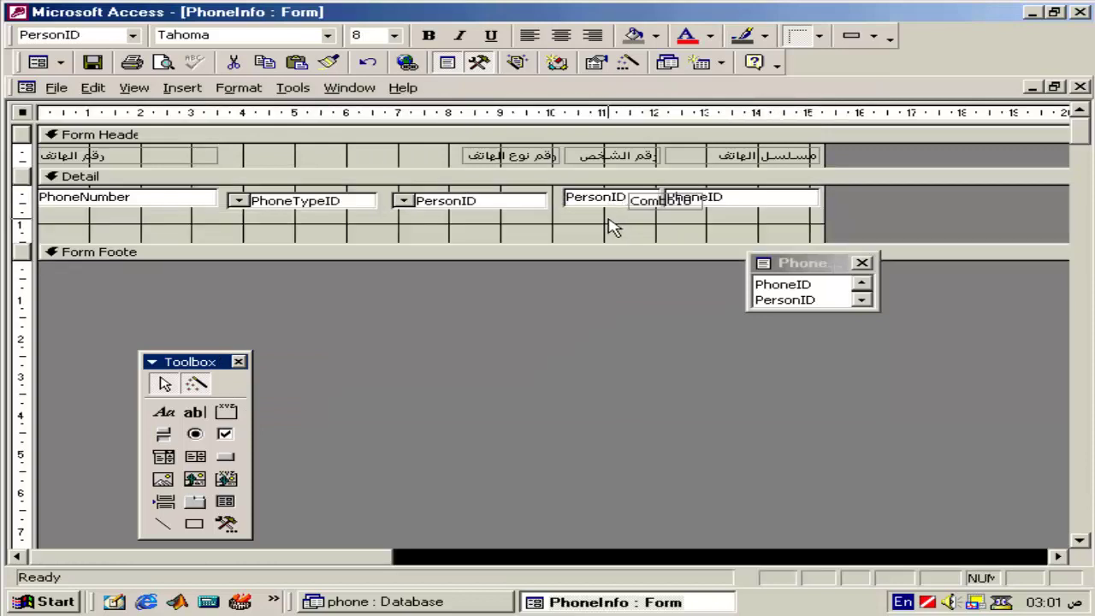
pyautogui.click(592, 200)
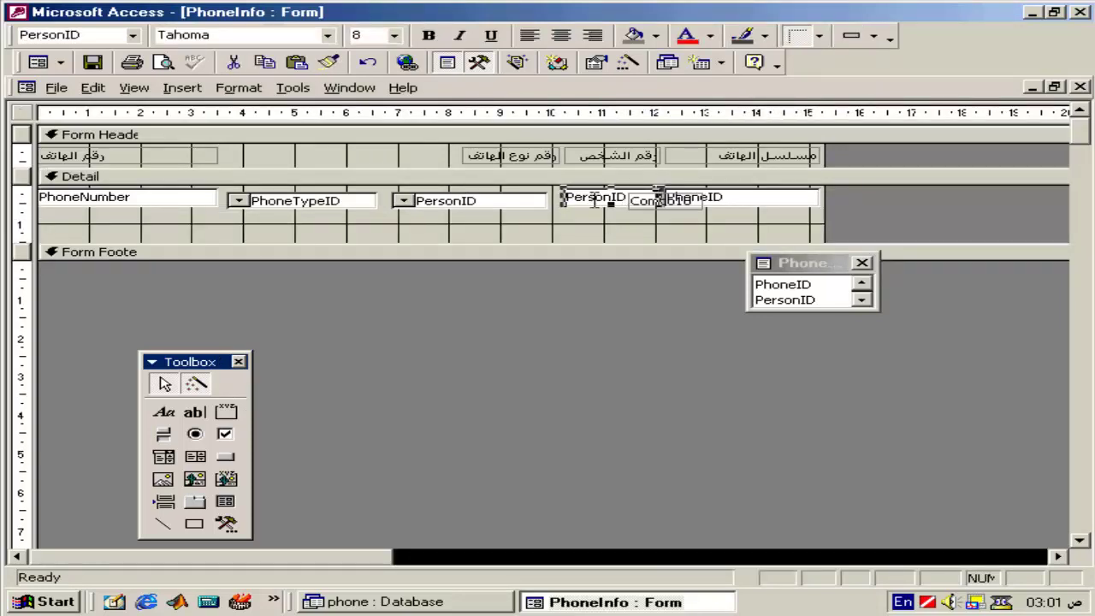
pyautogui.press('Delete')
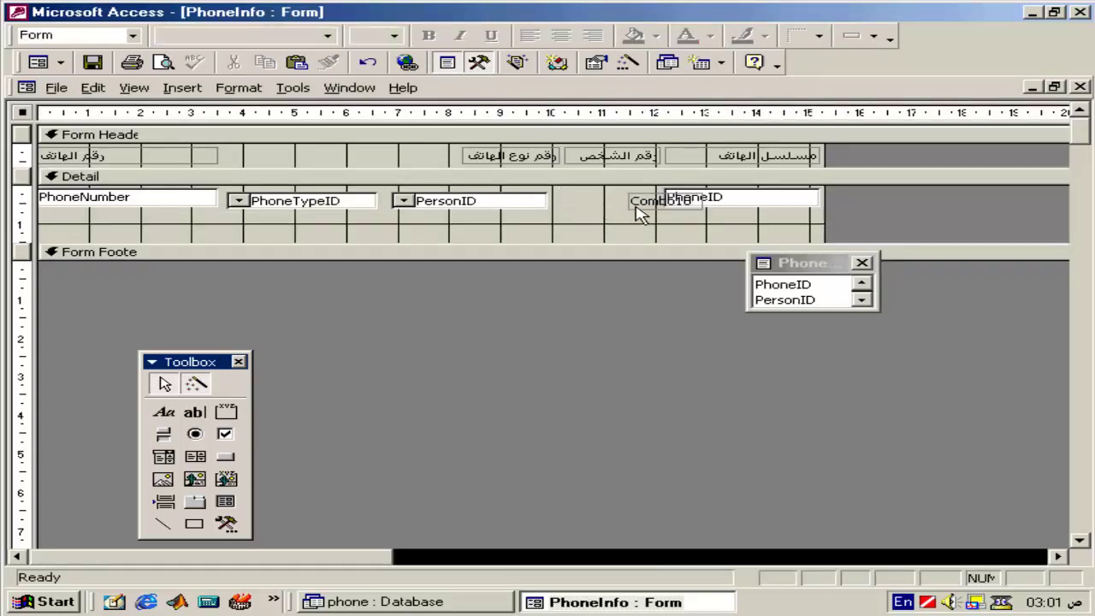
pyautogui.click(636, 208)
pyautogui.moveTo(701, 196); pyautogui.dragTo(652, 226)
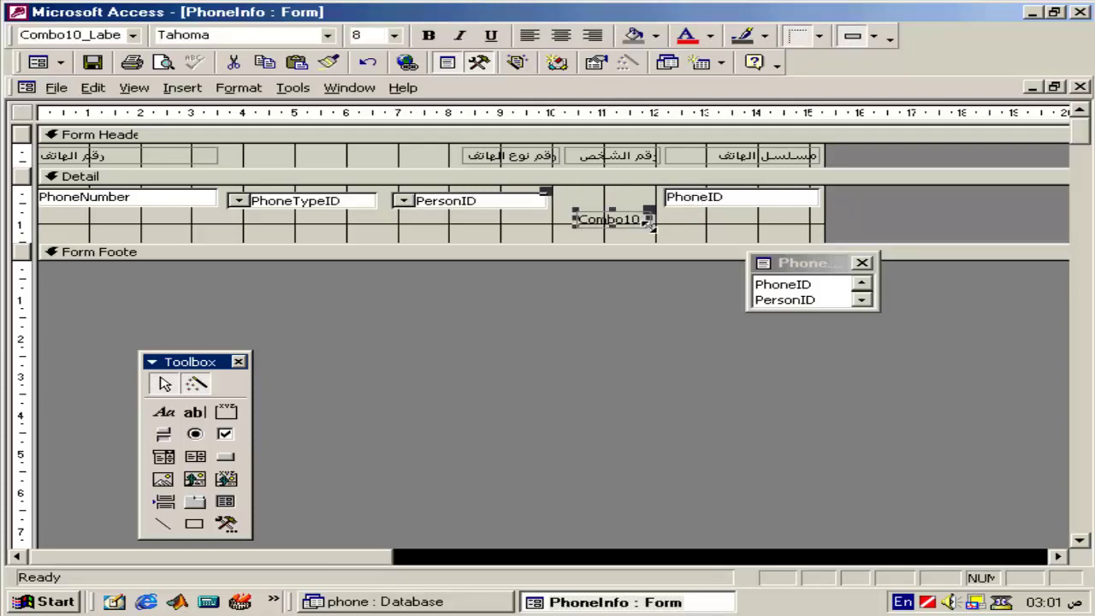
pyautogui.press('Delete')
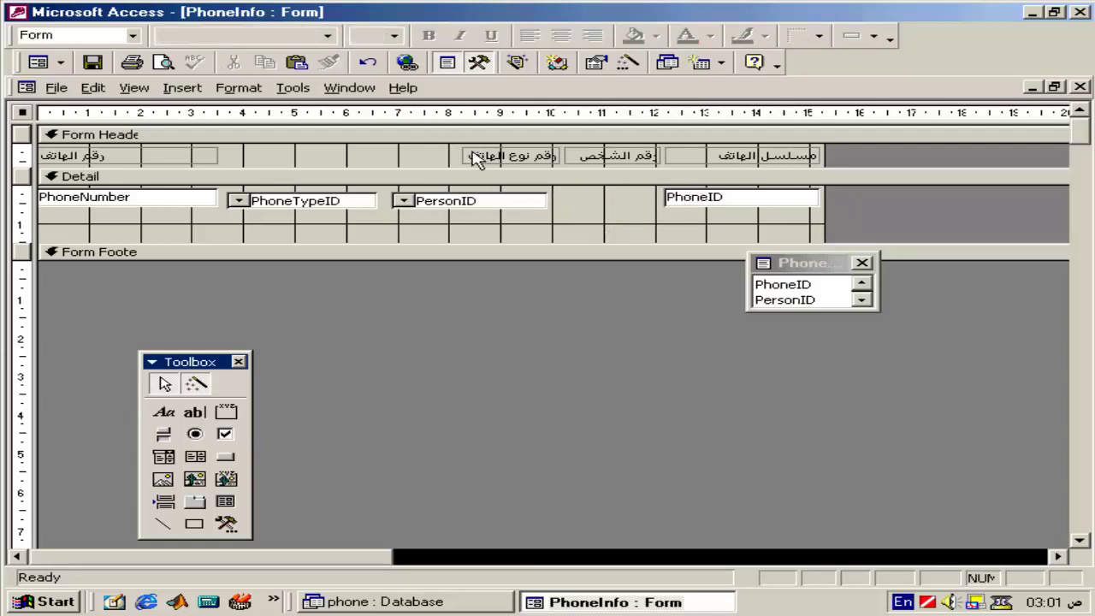
# Line up and widen the phone type and person combos under their header labels
pyautogui.moveTo(477, 159); pyautogui.dragTo(249, 151)
pyautogui.moveTo(318, 155); pyautogui.dragTo(377, 154)
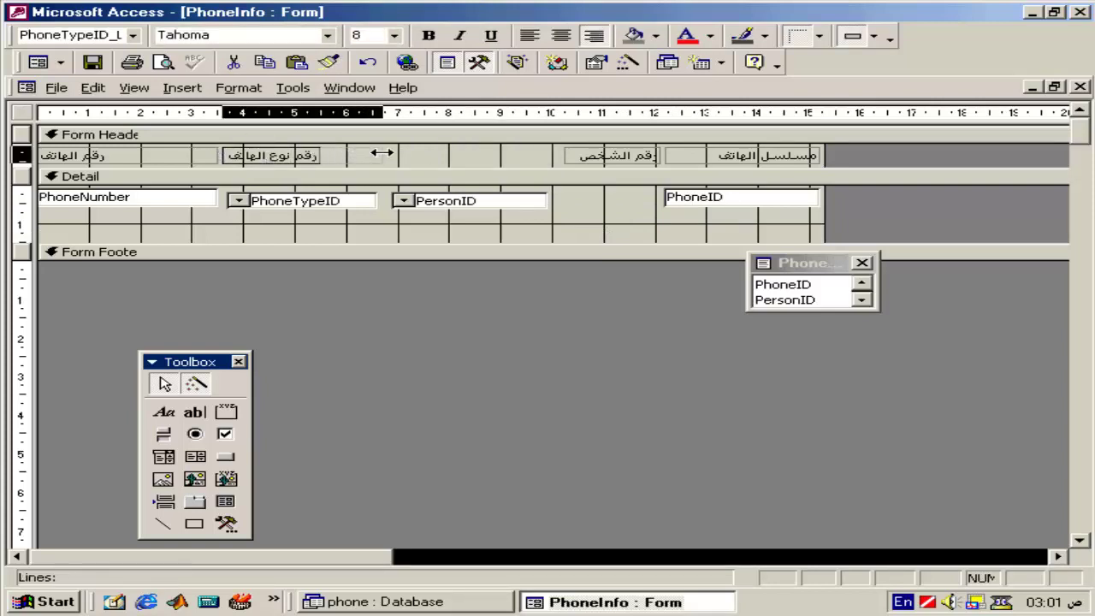
pyautogui.click(429, 207)
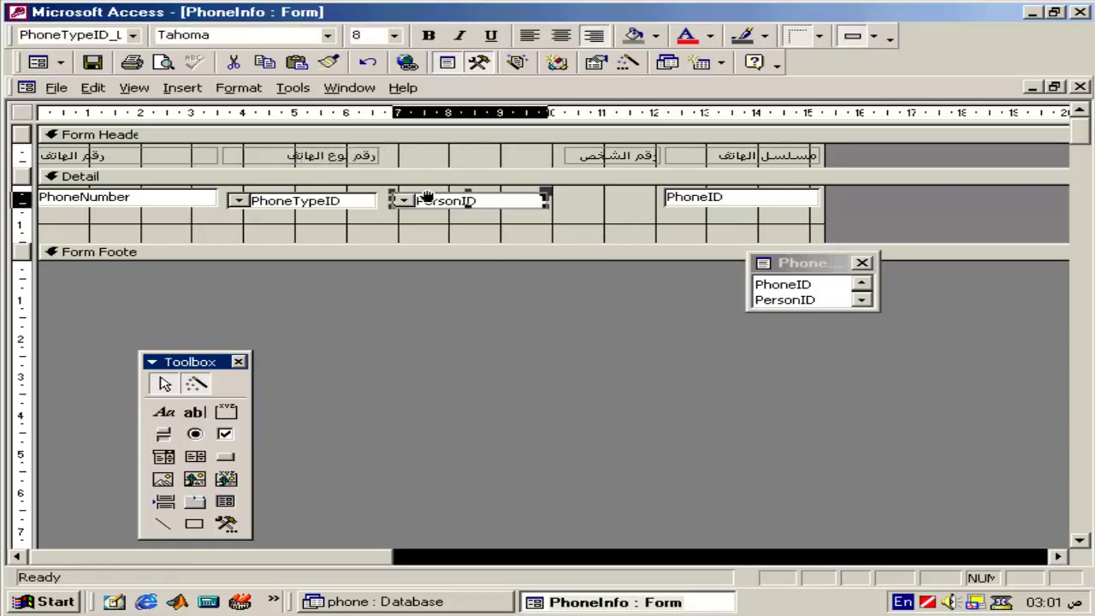
pyautogui.moveTo(424, 197); pyautogui.dragTo(415, 195)
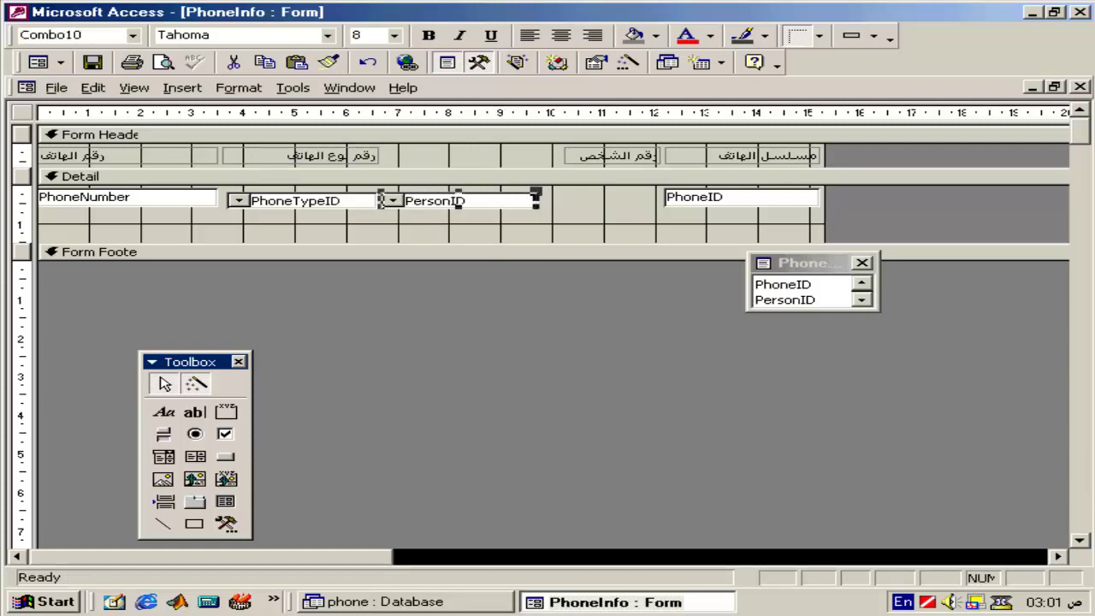
pyautogui.moveTo(536, 198); pyautogui.dragTo(596, 199)
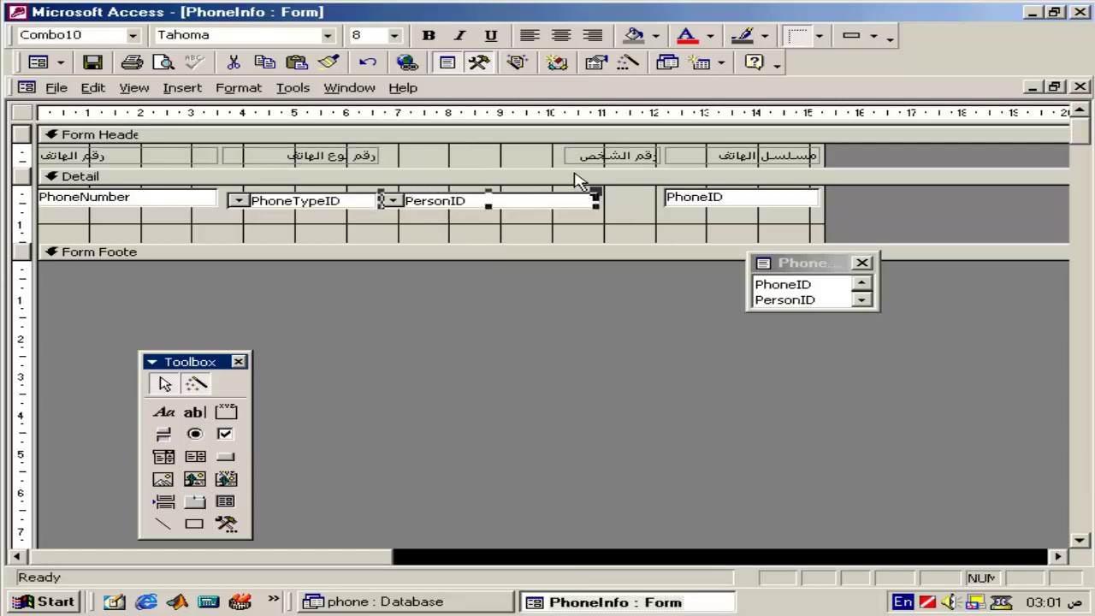
pyautogui.moveTo(573, 156); pyautogui.dragTo(394, 158)
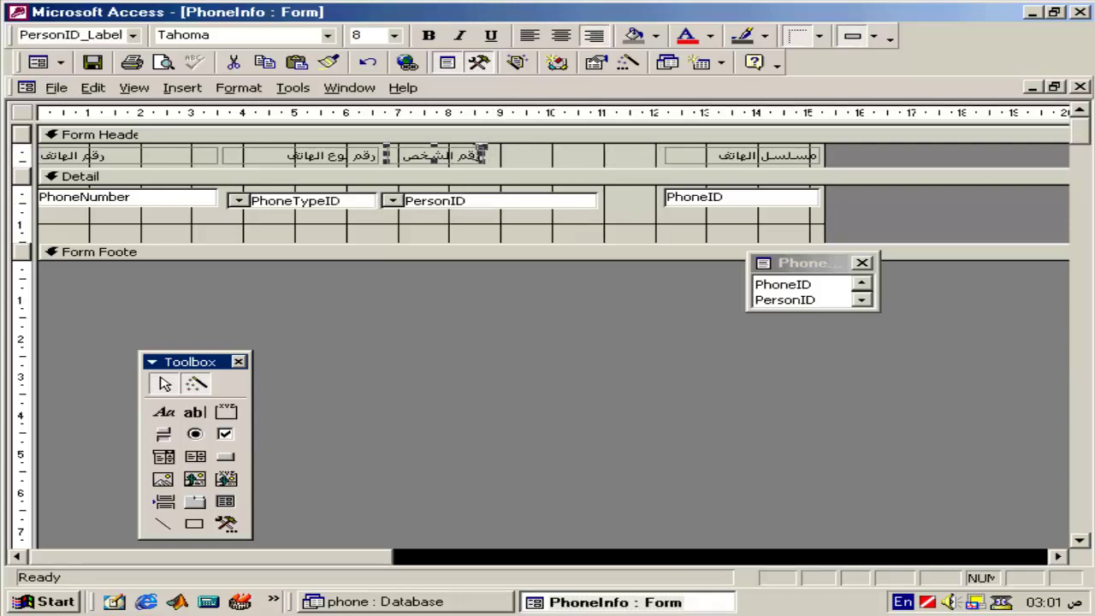
pyautogui.moveTo(483, 156); pyautogui.dragTo(590, 157)
# Delete the PhoneID text box together with its header label
pyautogui.moveTo(595, 157); pyautogui.dragTo(598, 157)
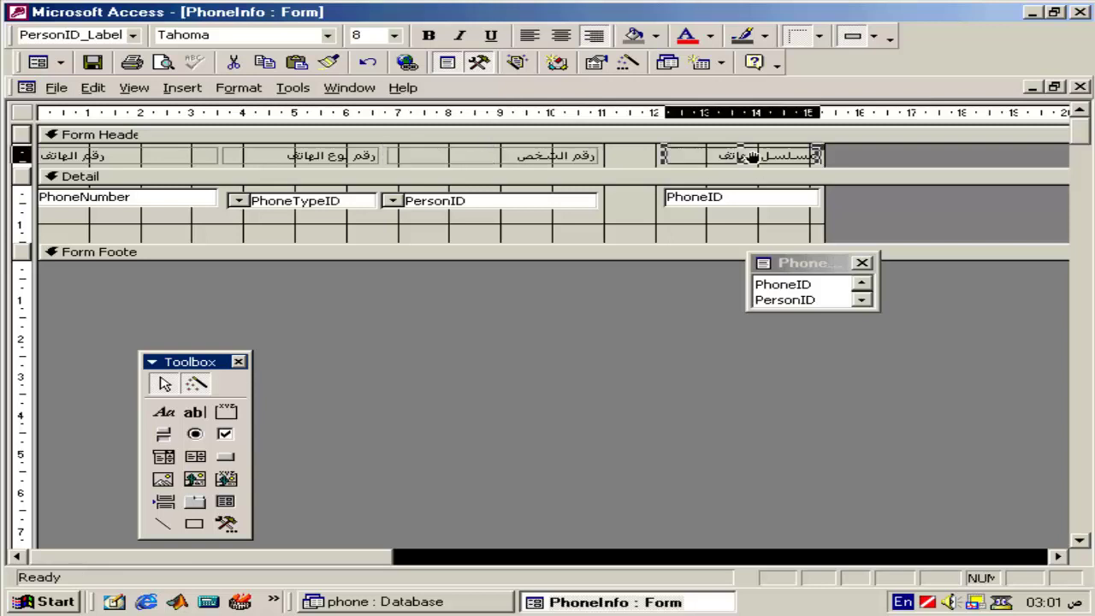
pyautogui.moveTo(747, 157); pyautogui.dragTo(681, 158)
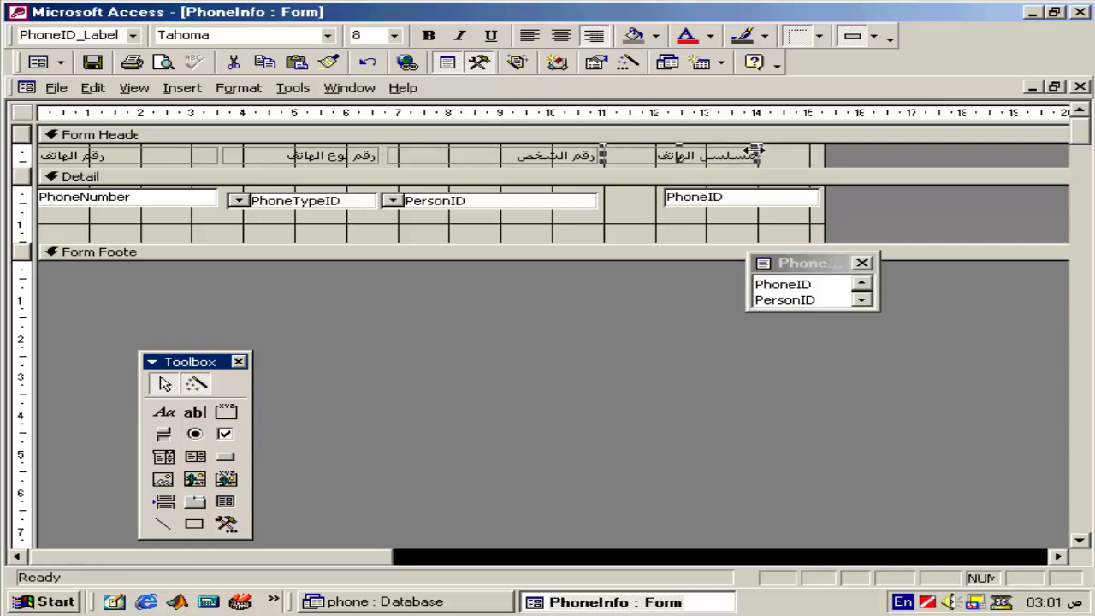
pyautogui.click(678, 154)
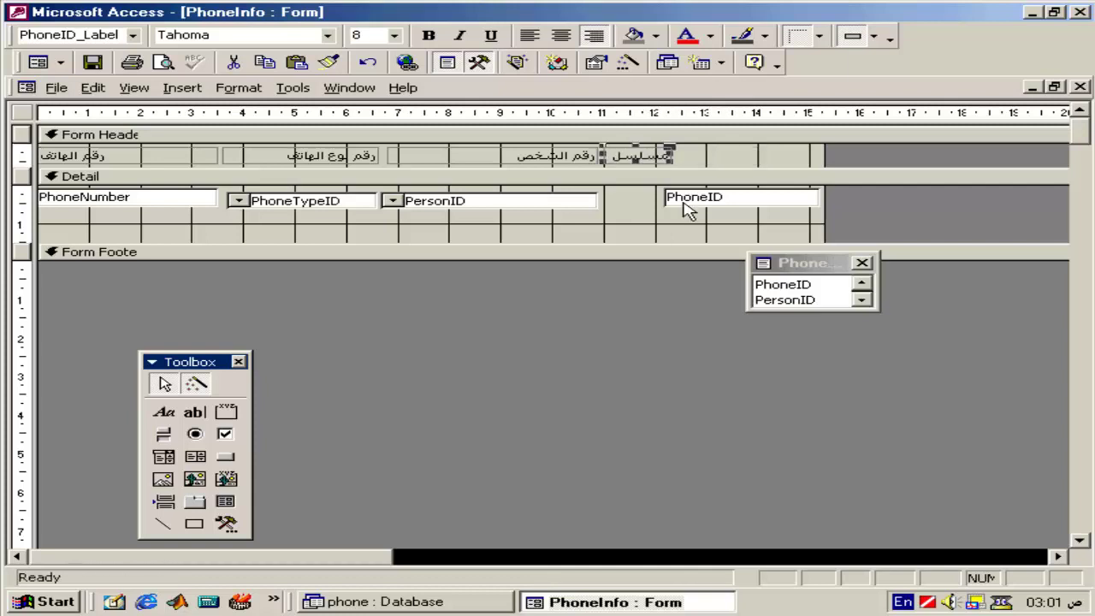
pyautogui.moveTo(684, 202); pyautogui.dragTo(628, 202)
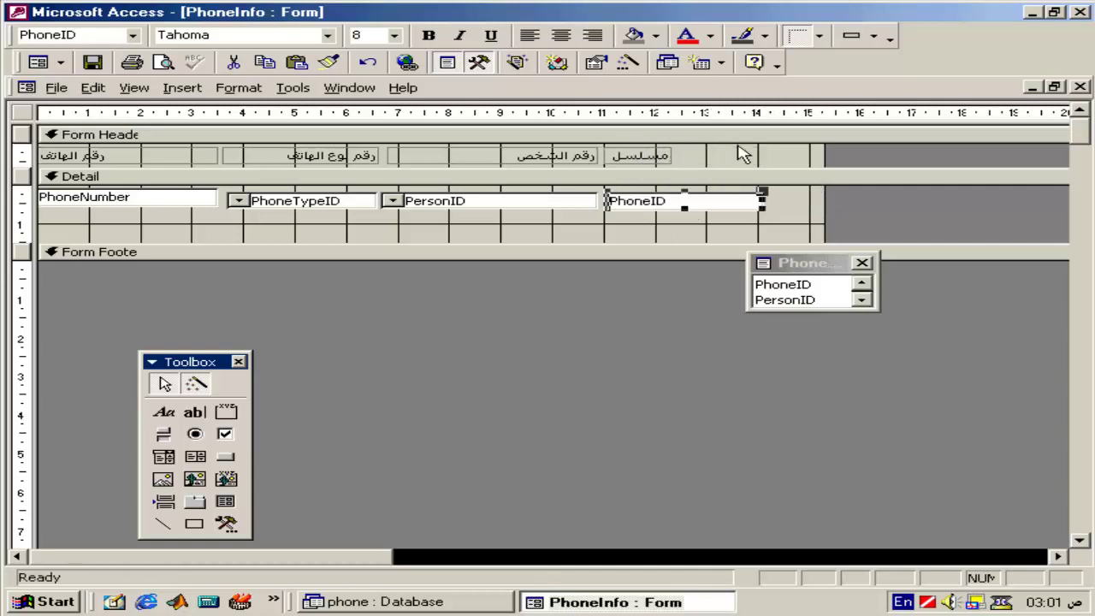
pyautogui.moveTo(697, 159); pyautogui.dragTo(650, 214)
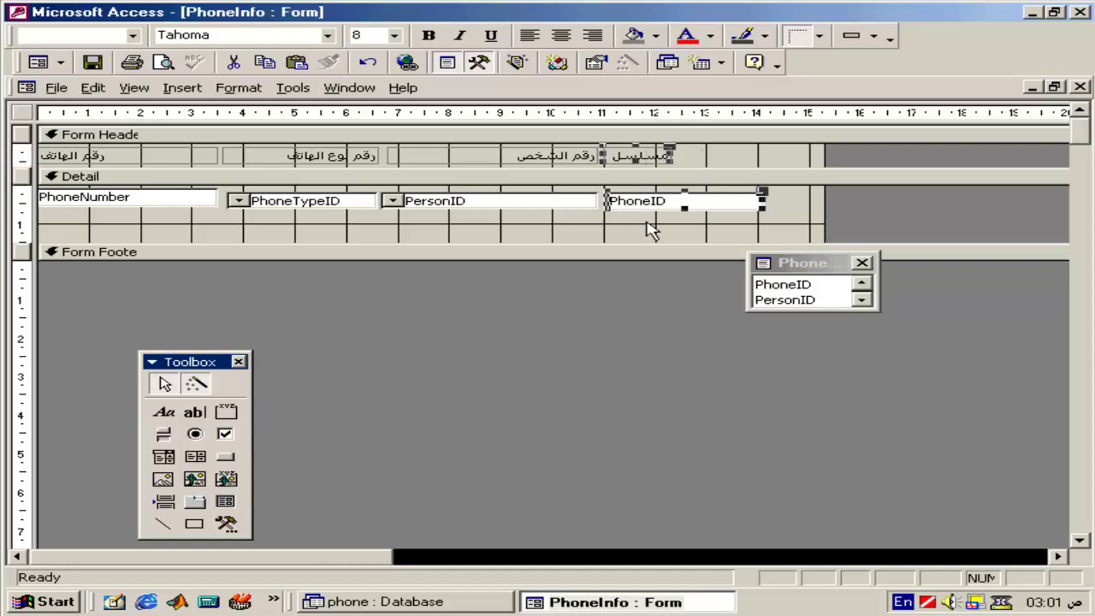
pyautogui.press('Delete')
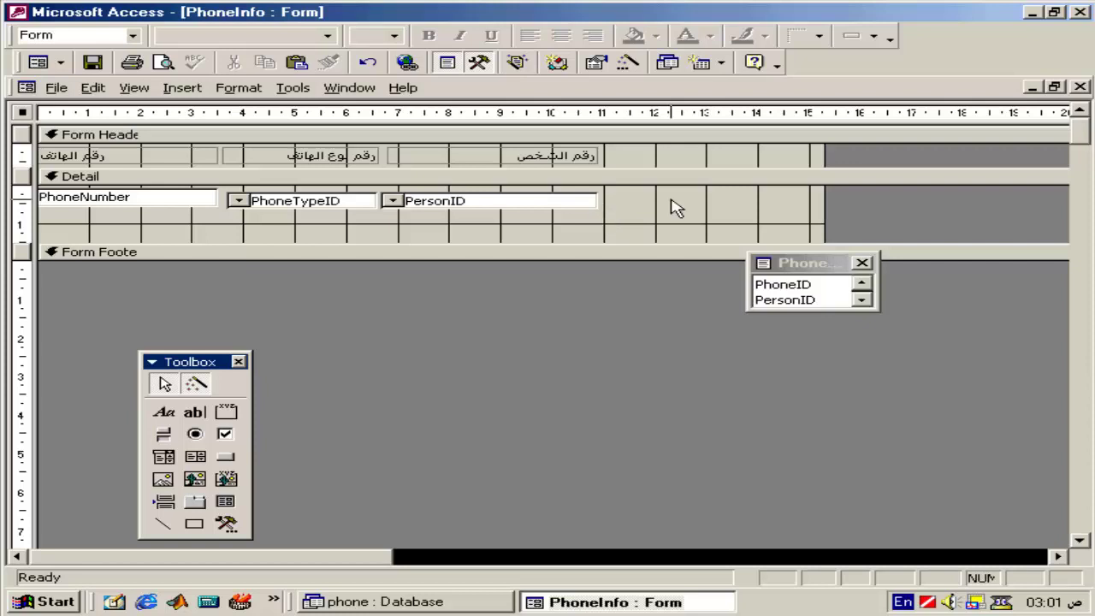
pyautogui.moveTo(670, 206); pyautogui.dragTo(144, 224)
# Give the three detail controls Top 0 cm and Height 0.5 cm in the property sheet
pyautogui.rightClick(144, 224)
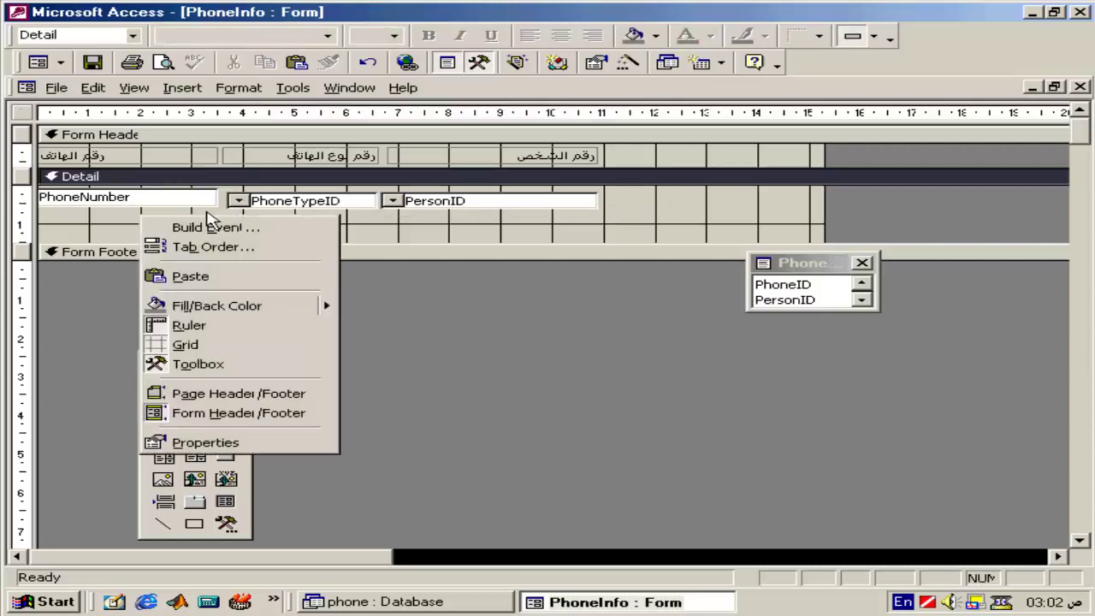
pyautogui.moveTo(599, 195); pyautogui.dragTo(301, 212)
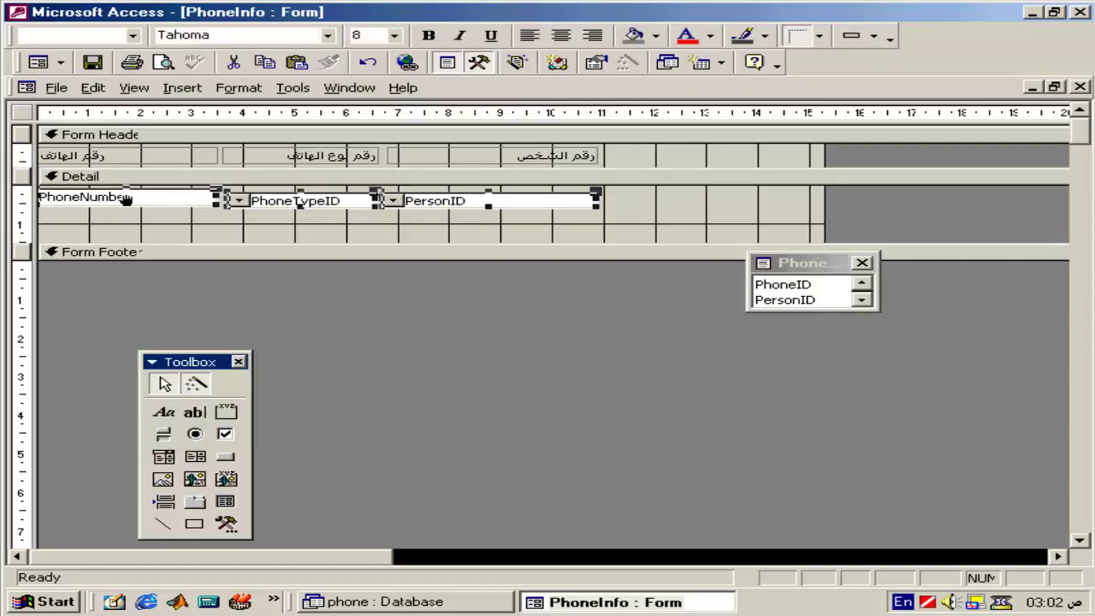
pyautogui.rightClick(156, 208)
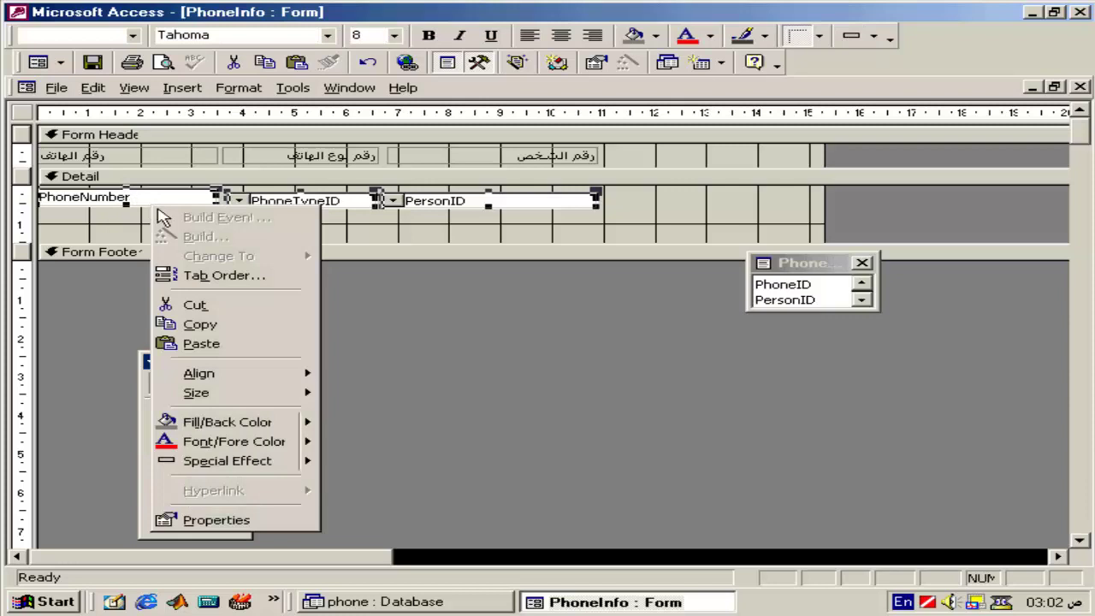
pyautogui.click(230, 520)
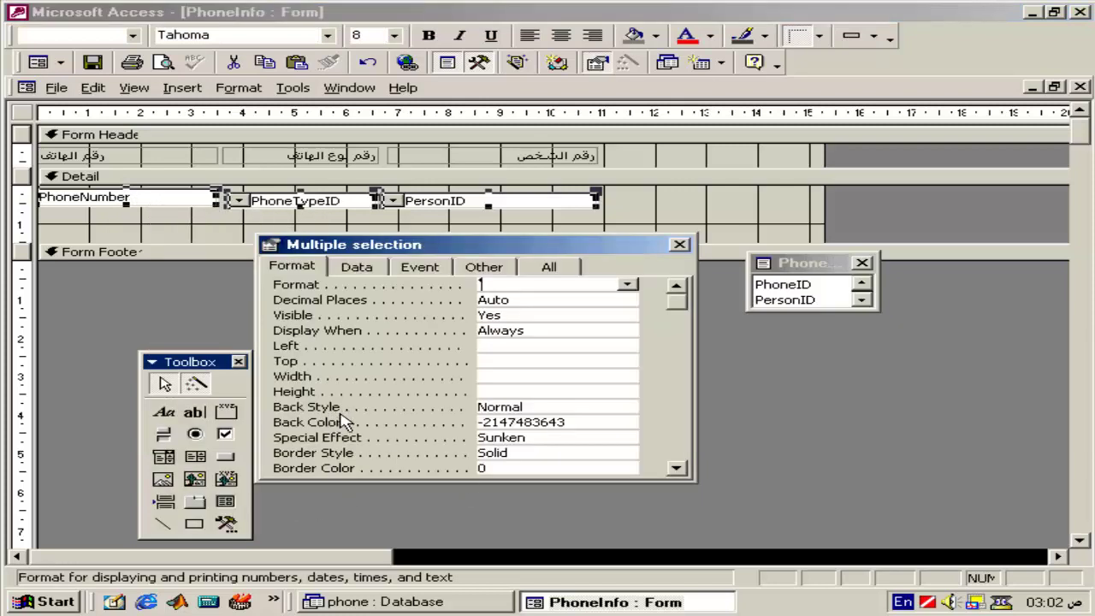
pyautogui.click(499, 361)
pyautogui.write('0')
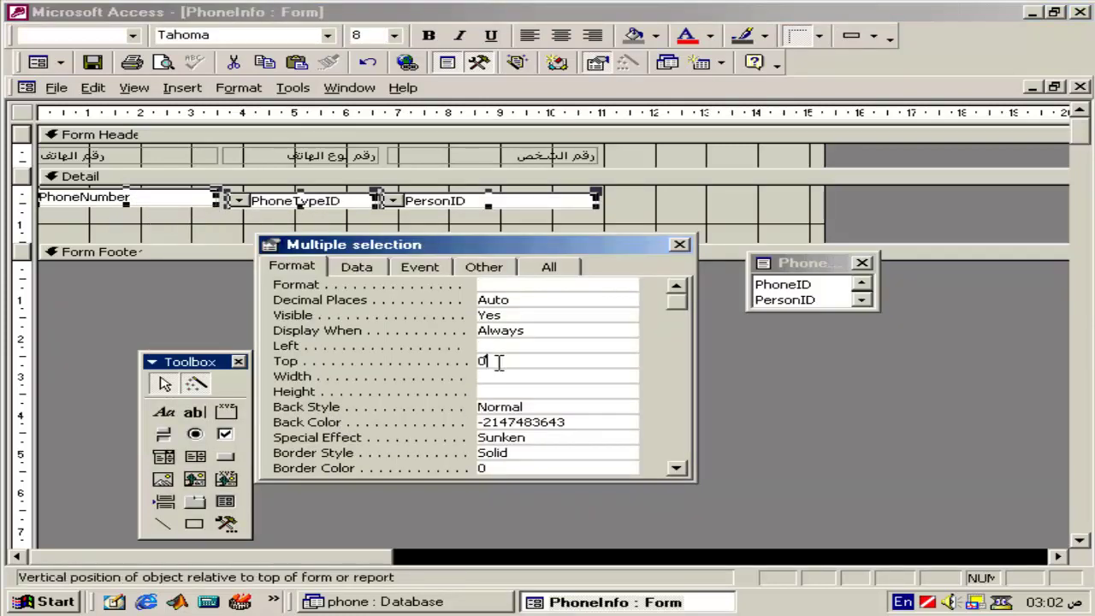
pyautogui.press('Return')
pyautogui.write('0.5')
pyautogui.press('Return')
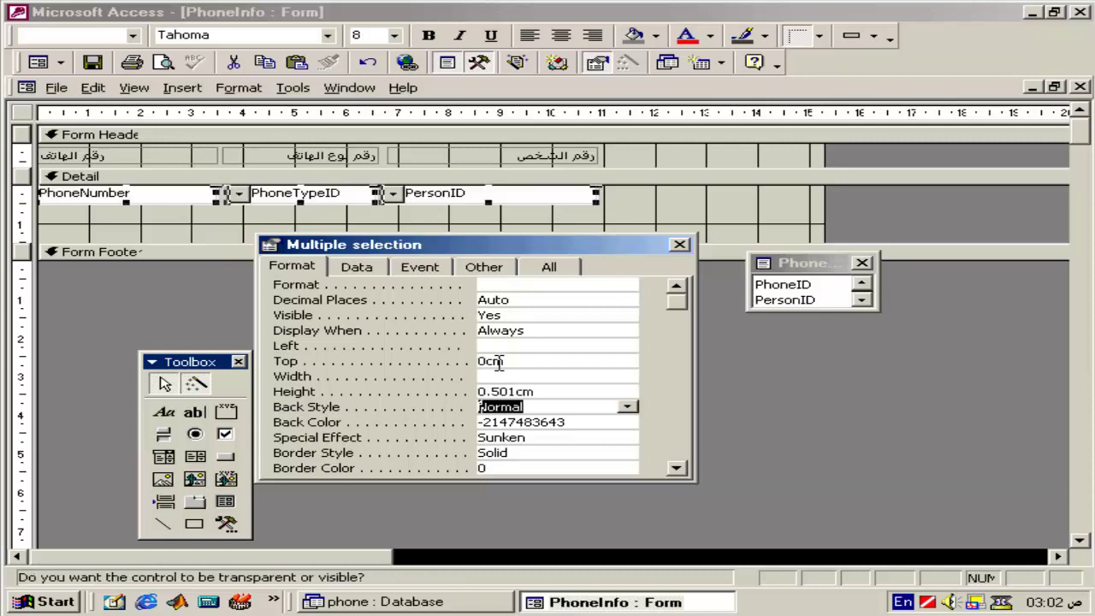
pyautogui.click(679, 244)
# Shrink the Detail section and retitle the header labels to نوع الهاتف and اسم الشخص
pyautogui.moveTo(682, 240); pyautogui.dragTo(681, 200)
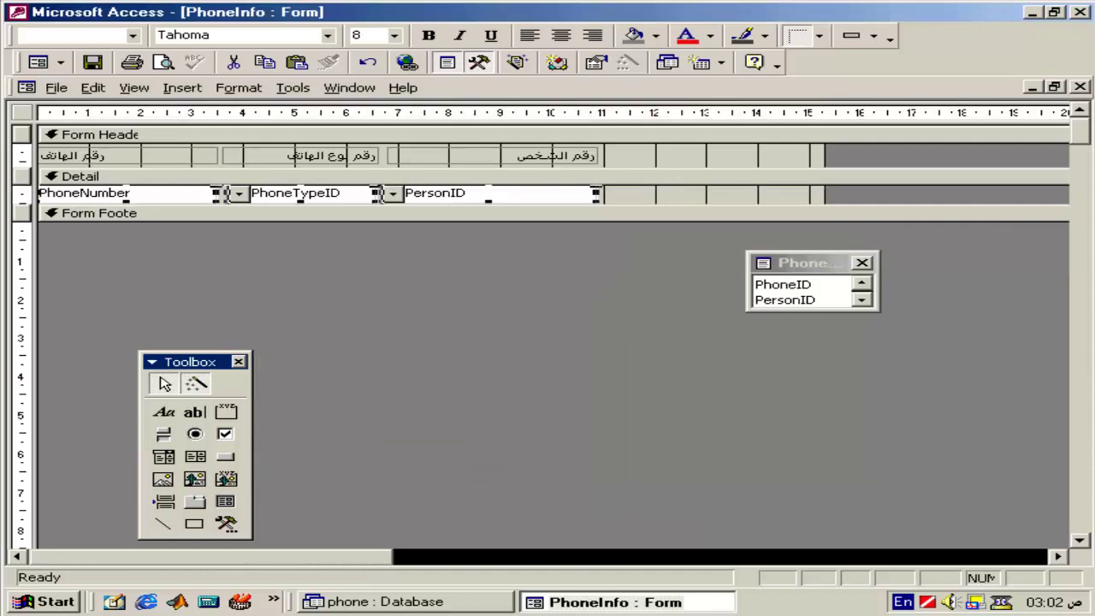
pyautogui.click(342, 156)
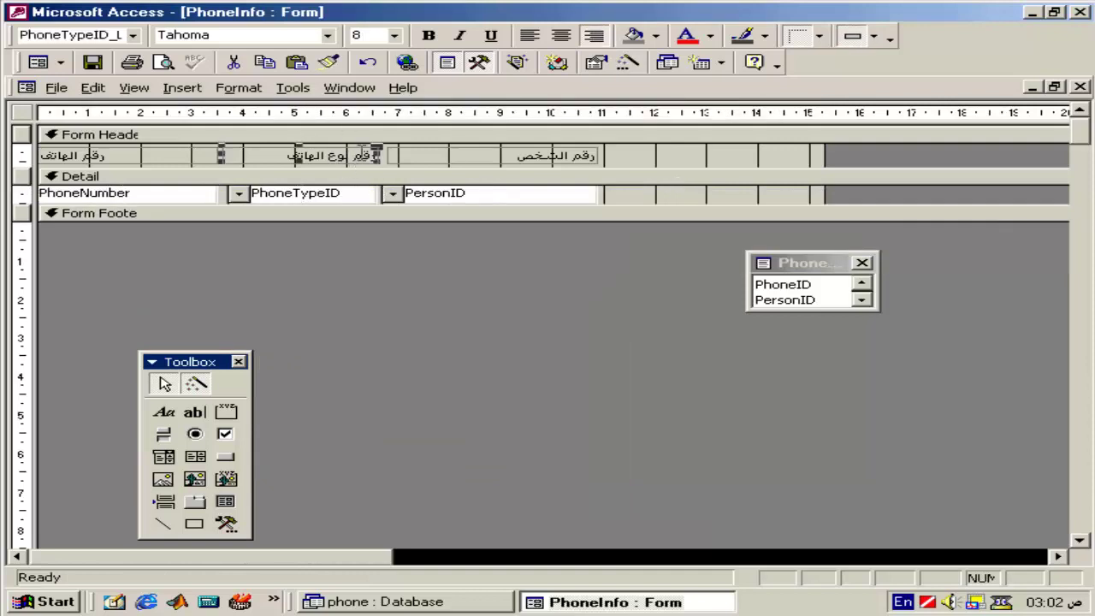
pyautogui.doubleClick(363, 154)
pyautogui.press('Delete')
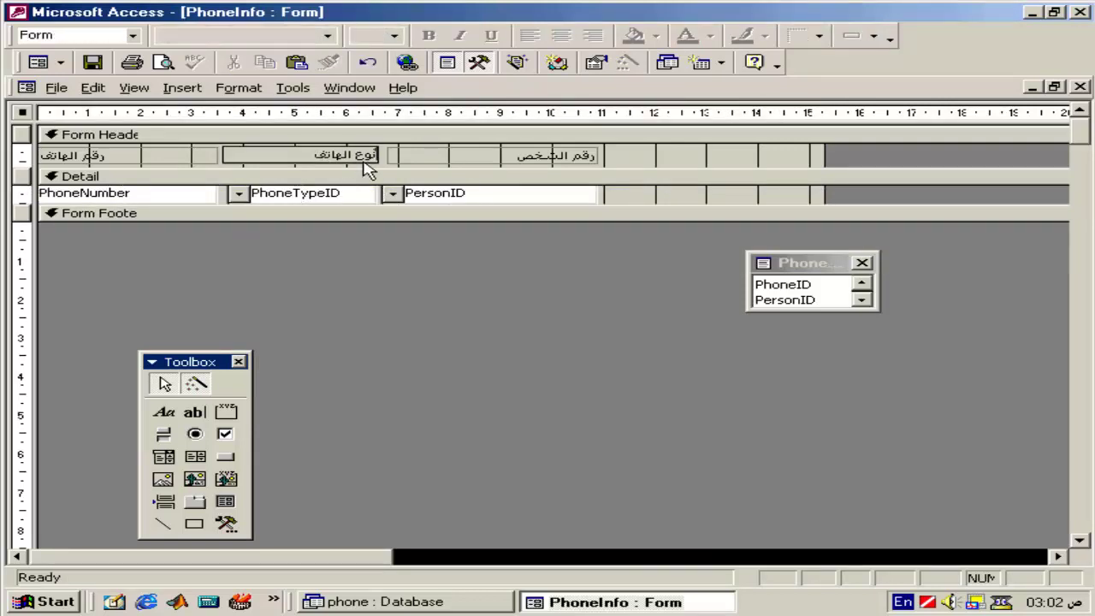
pyautogui.click(569, 156)
pyautogui.doubleClick(585, 155)
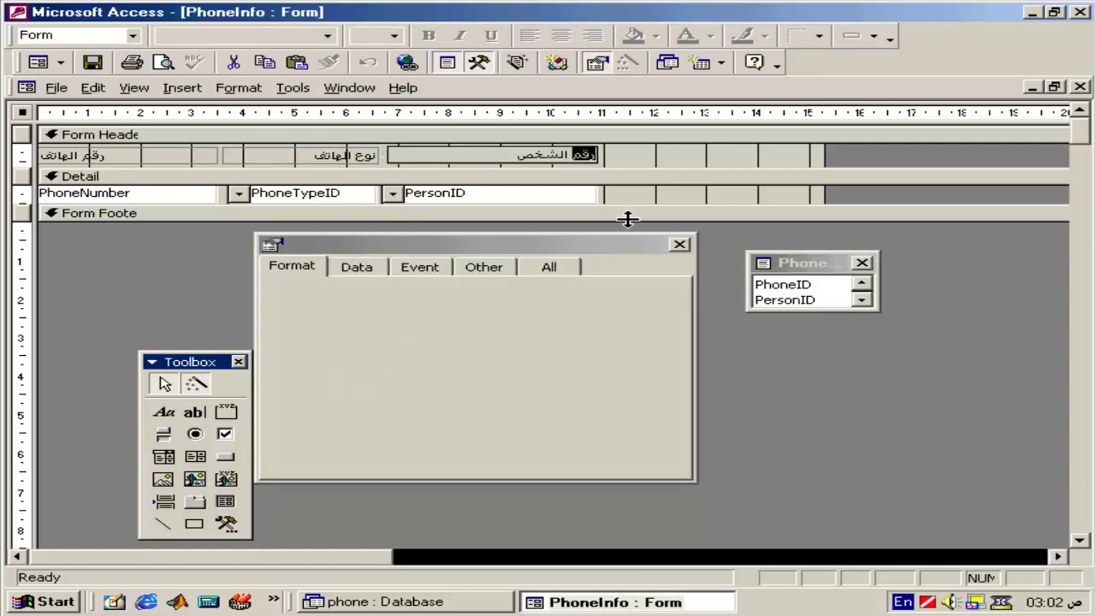
pyautogui.write('الاس')
pyautogui.press('BackSpace')
pyautogui.press('BackSpace')
pyautogui.press('BackSpace')
pyautogui.press('BackSpace')
pyautogui.write('اسم')
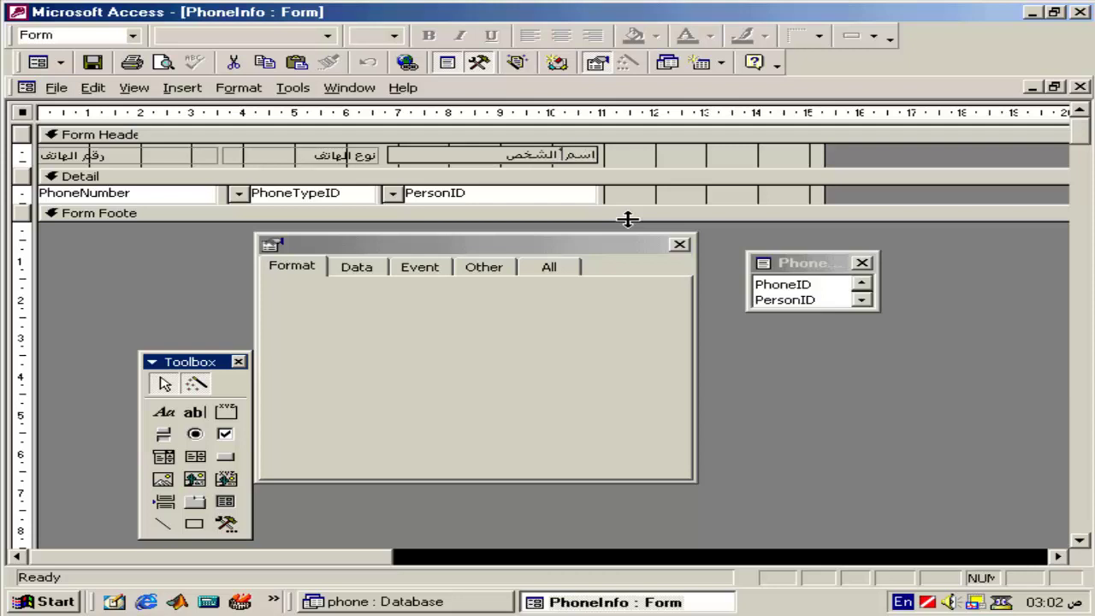
pyautogui.click(894, 163)
# Make all header labels bold and centred, then shift the header and detail controls right
pyautogui.moveTo(778, 163); pyautogui.dragTo(40, 150)
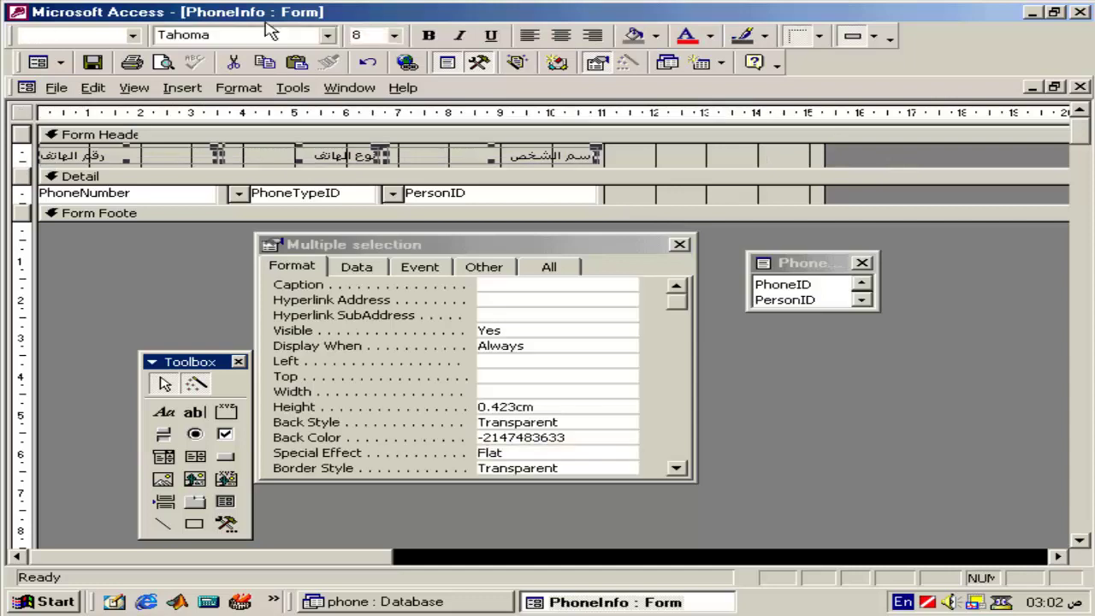
pyautogui.click(428, 35)
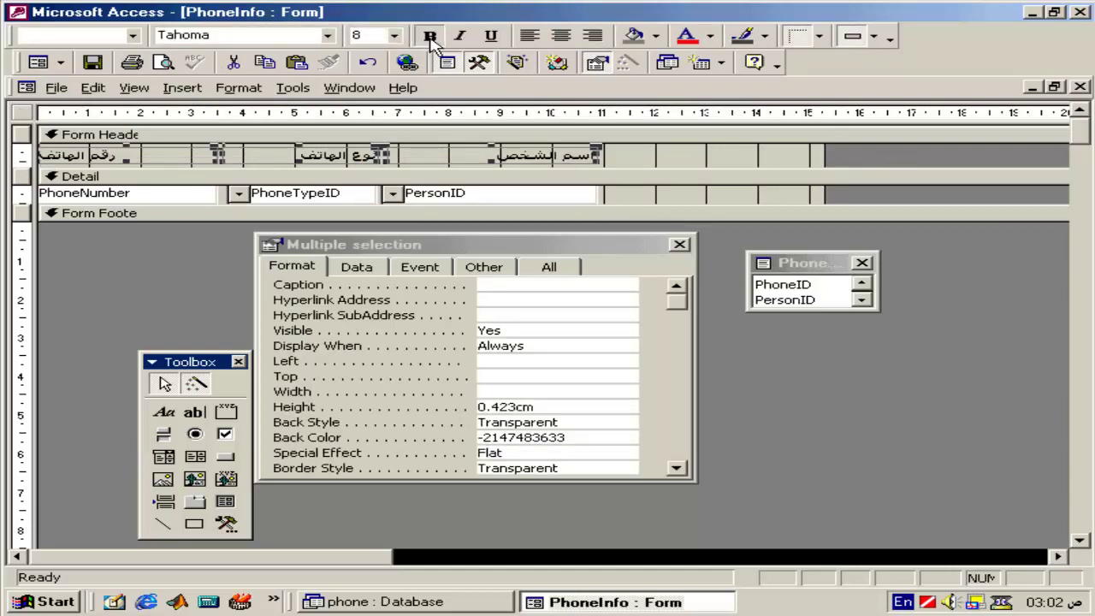
pyautogui.click(561, 35)
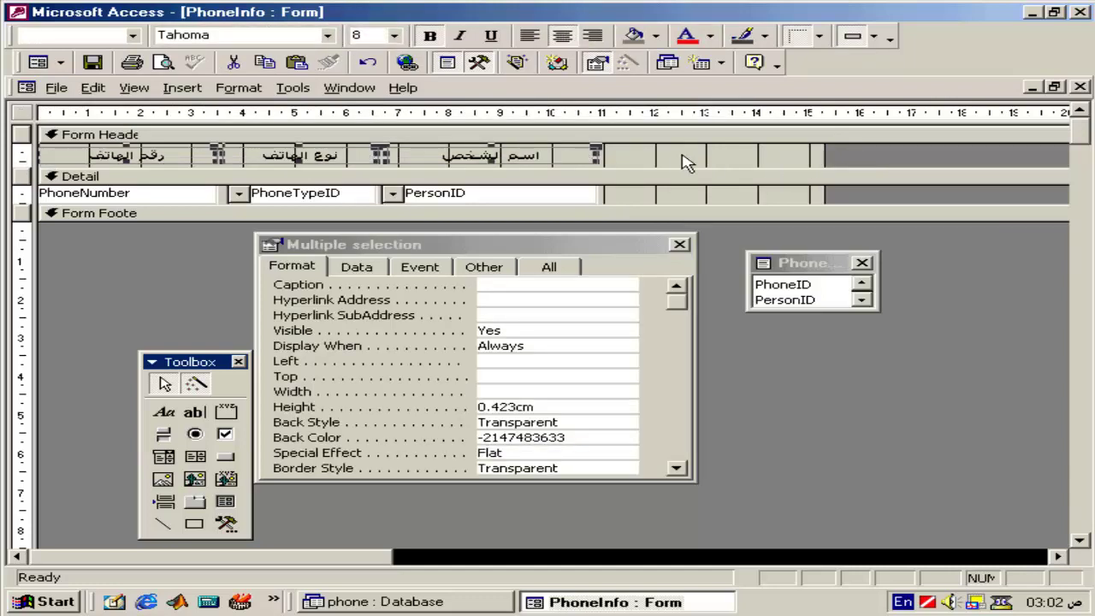
pyautogui.moveTo(669, 156); pyautogui.dragTo(13, 227)
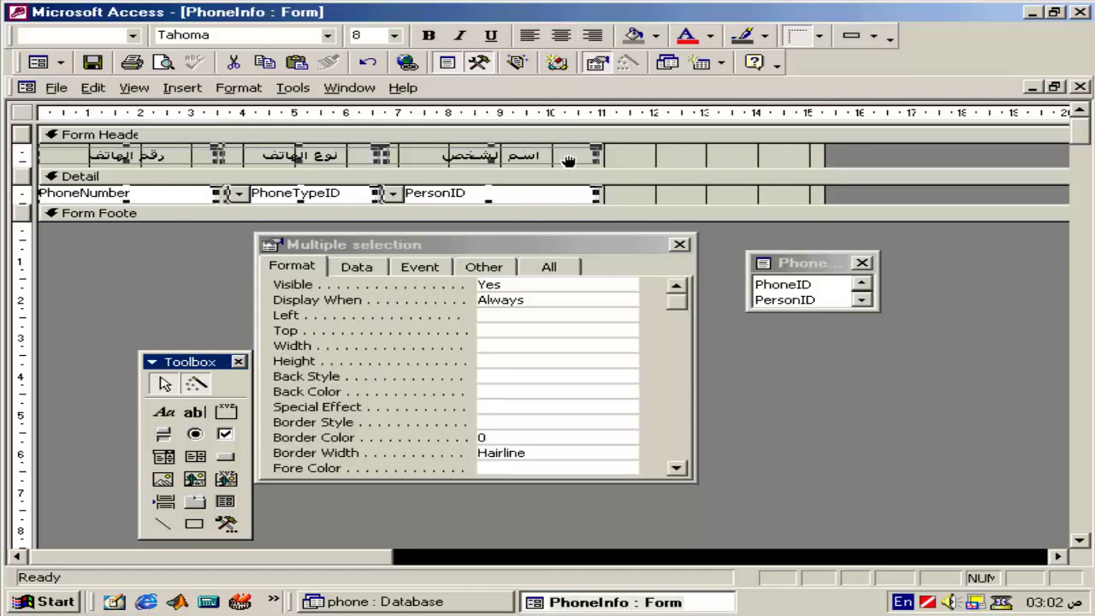
pyautogui.moveTo(566, 159); pyautogui.dragTo(769, 164)
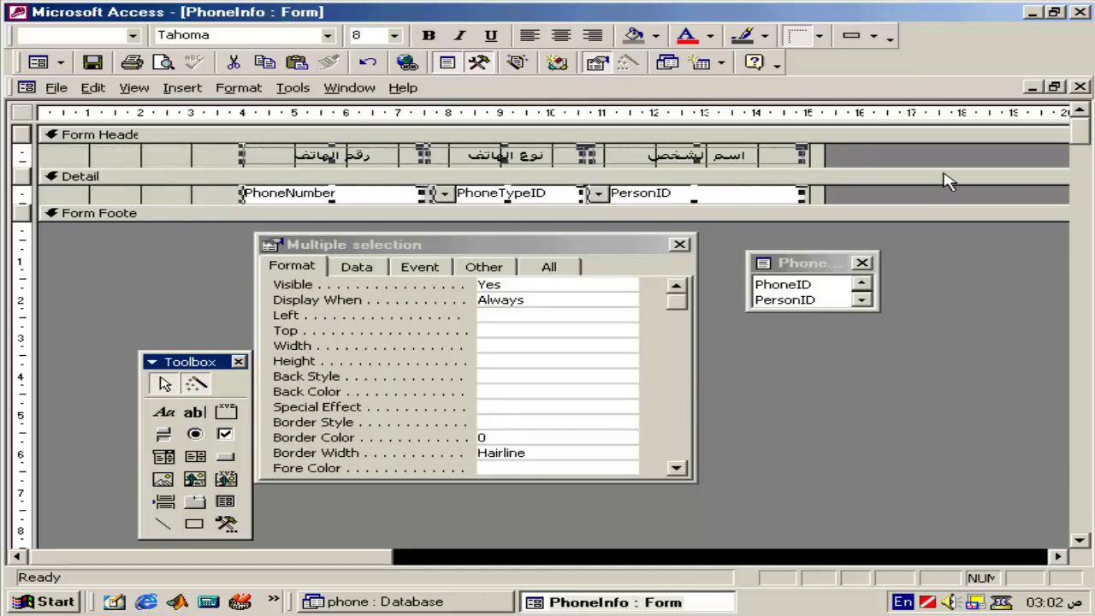
pyautogui.click(941, 176)
pyautogui.hotkey('ctrl', 'z')
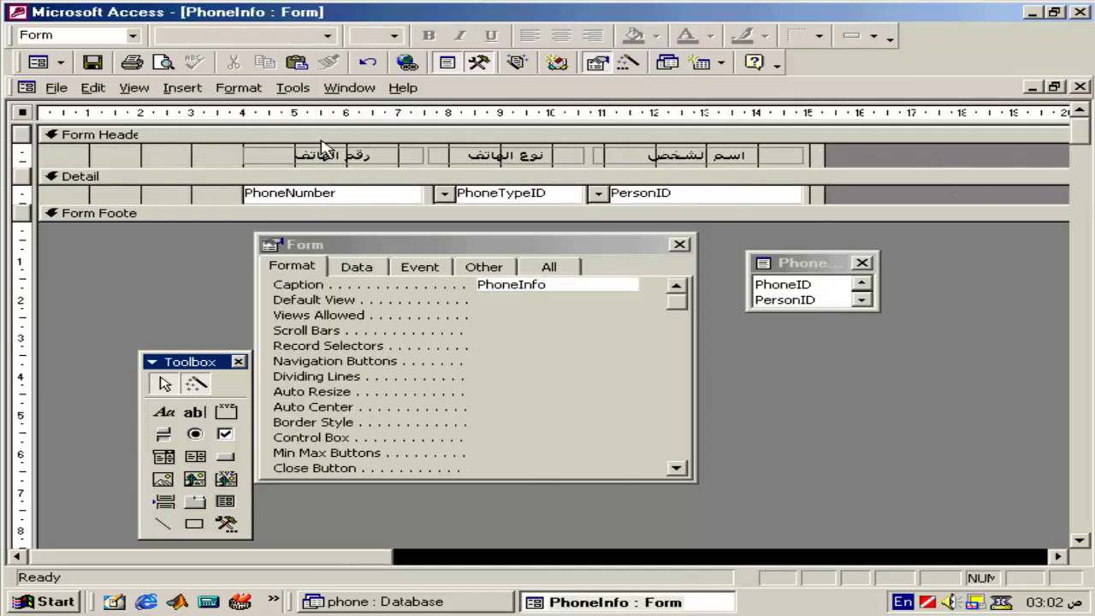
# In Form View, give the new record the first person and phone type محمول موبينيل
pyautogui.click(38, 61)
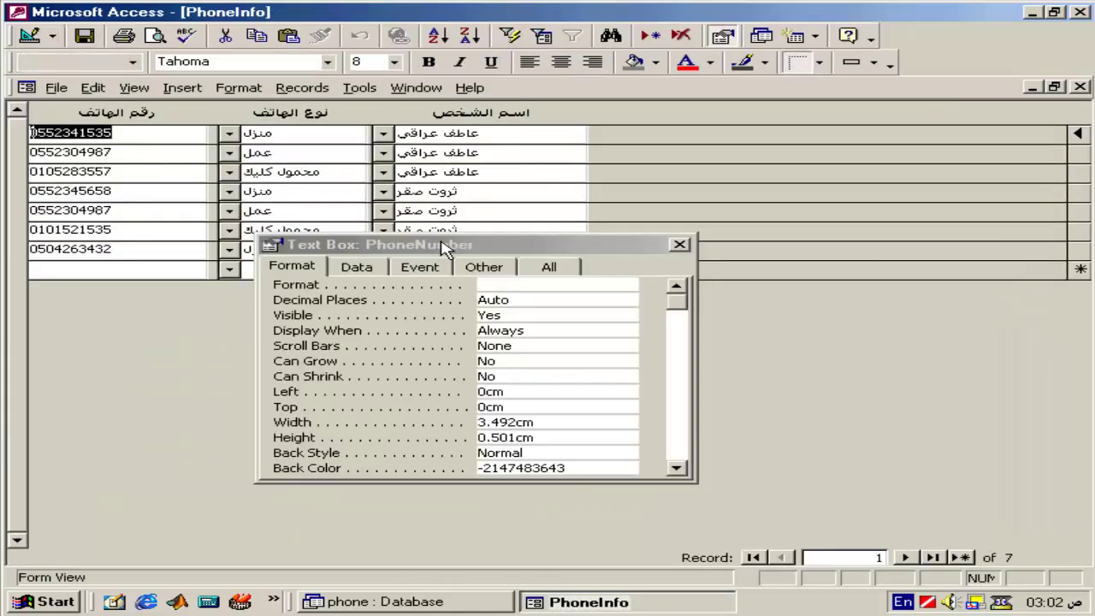
pyautogui.moveTo(447, 248); pyautogui.dragTo(479, 355)
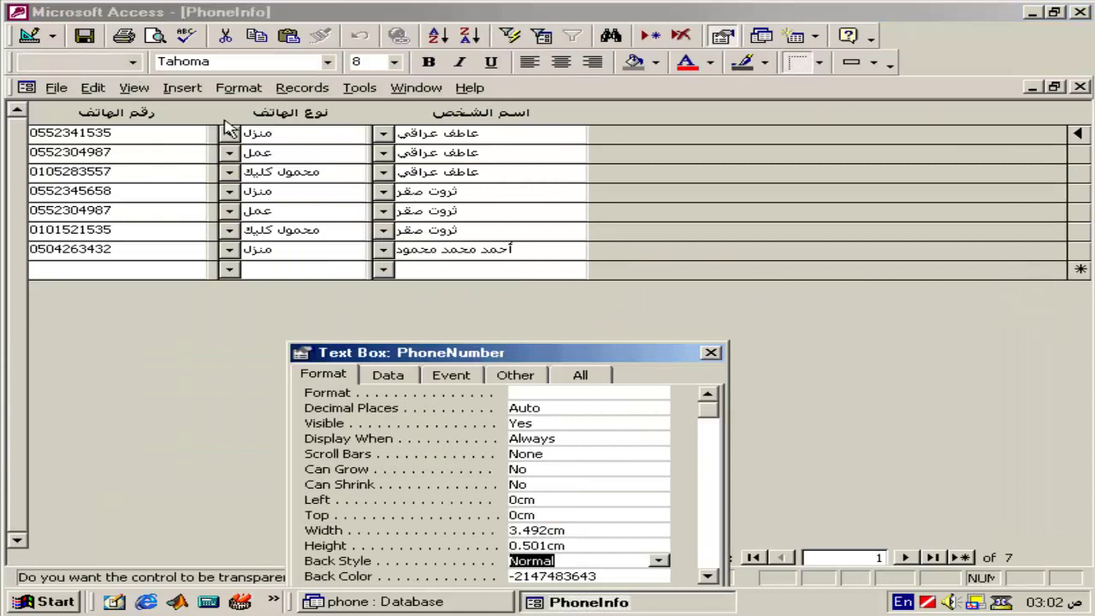
pyautogui.click(383, 268)
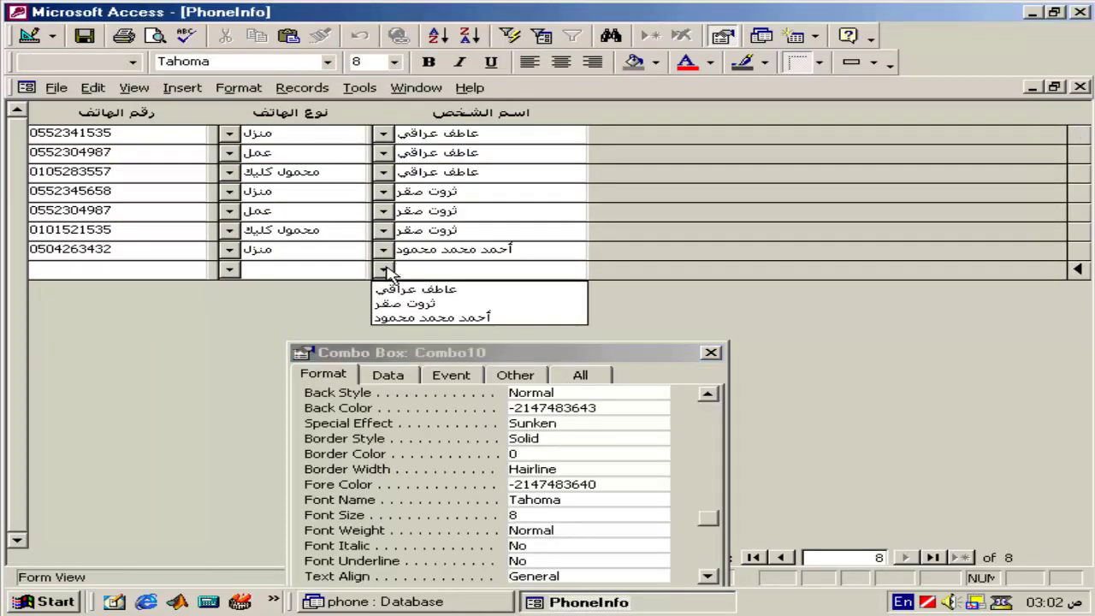
pyautogui.click(394, 289)
pyautogui.click(229, 268)
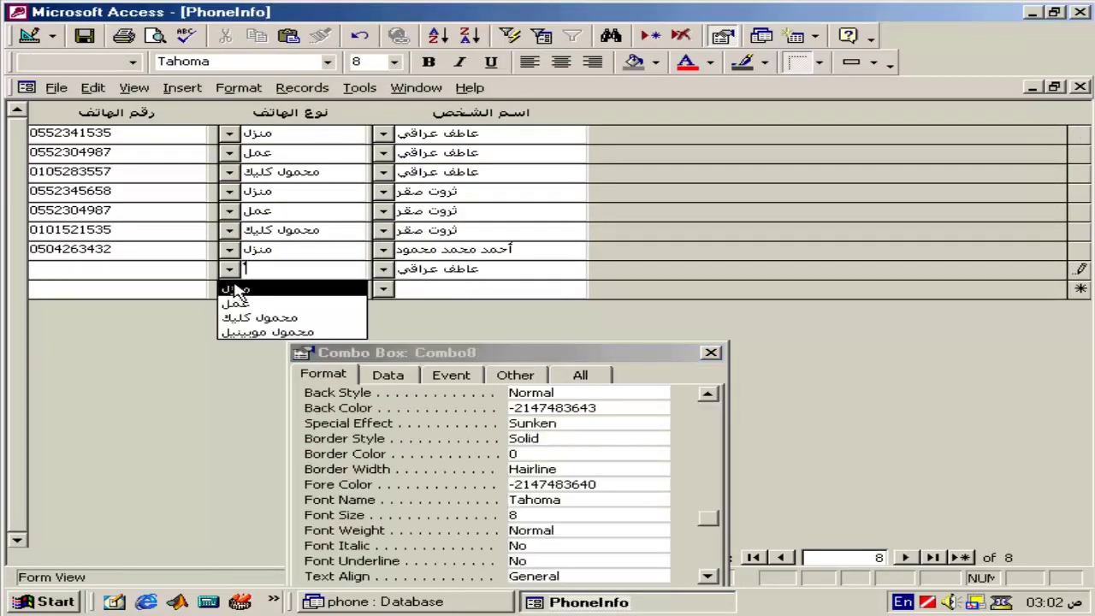
pyautogui.click(257, 332)
# Enter the new record's phone number, tab through its fields, and close the property sheet
pyautogui.click(153, 272)
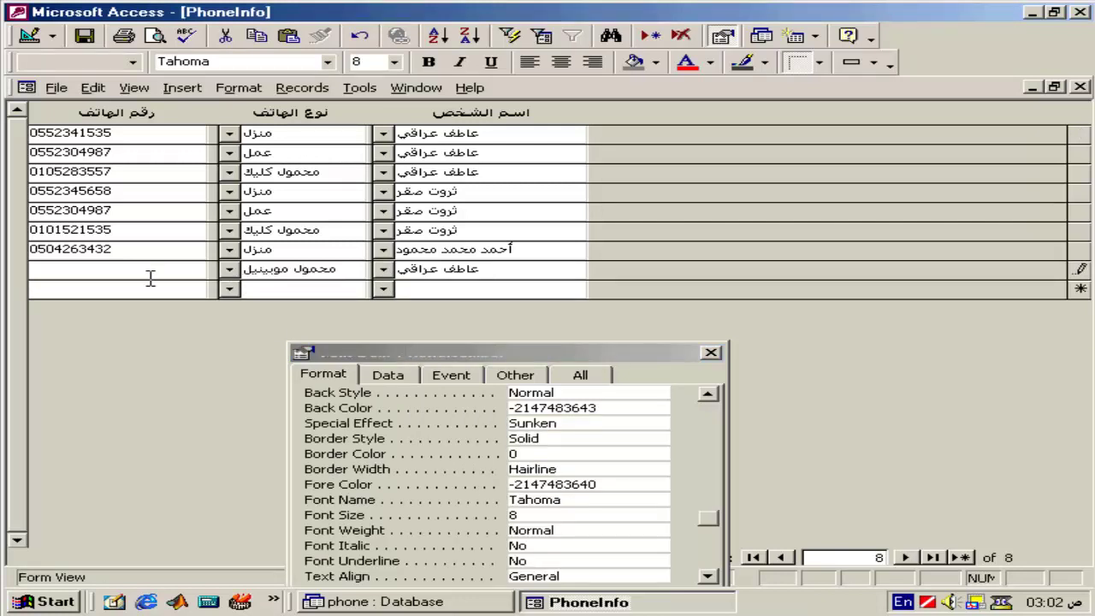
pyautogui.write('23')
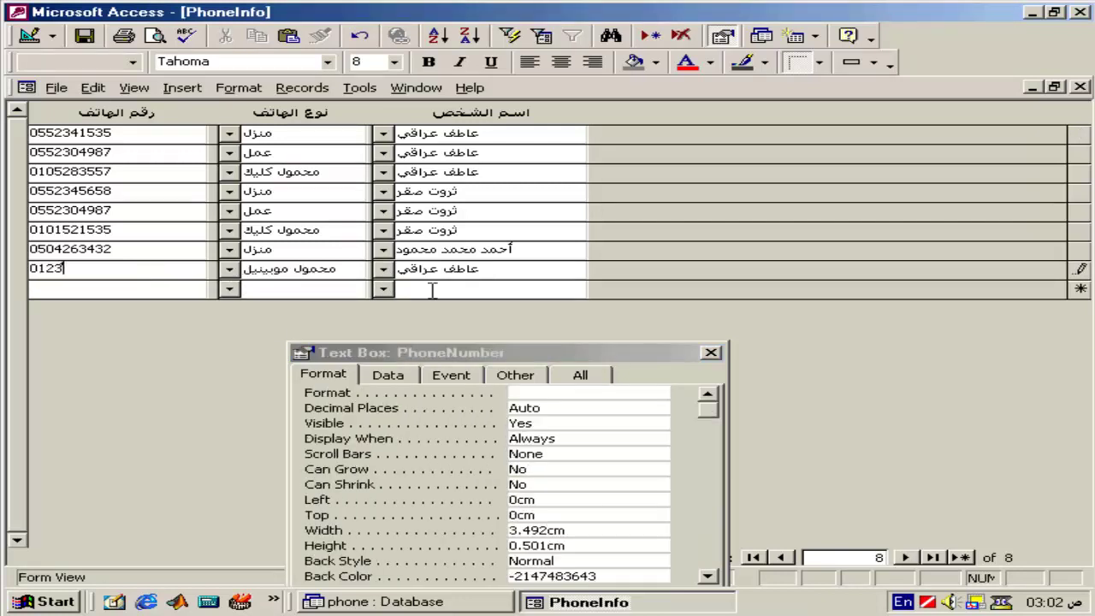
pyautogui.write('232456')
pyautogui.press('Tab')
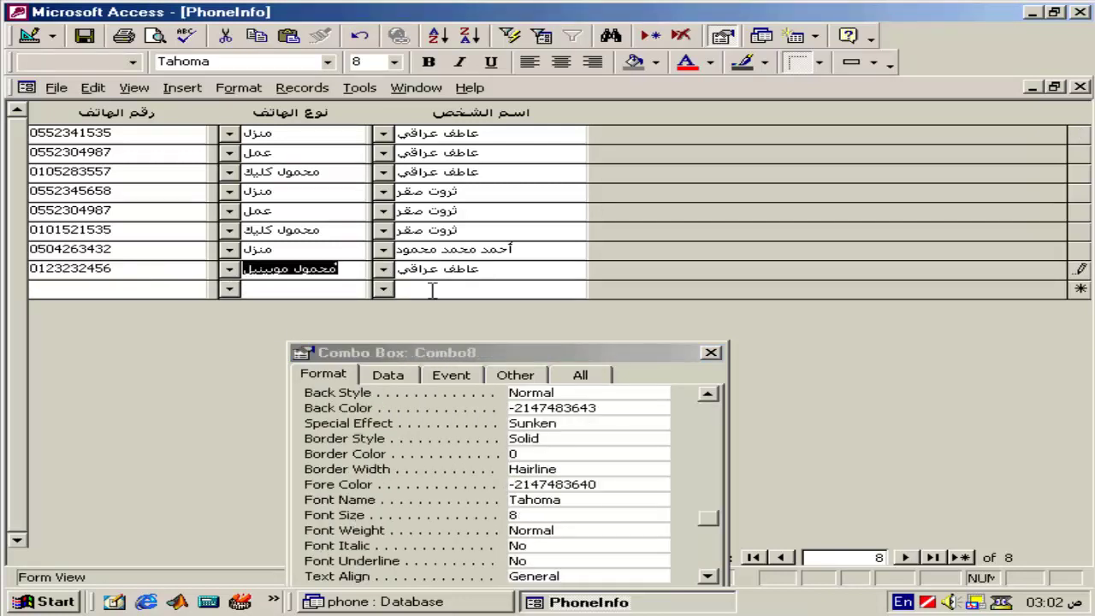
pyautogui.press('Tab')
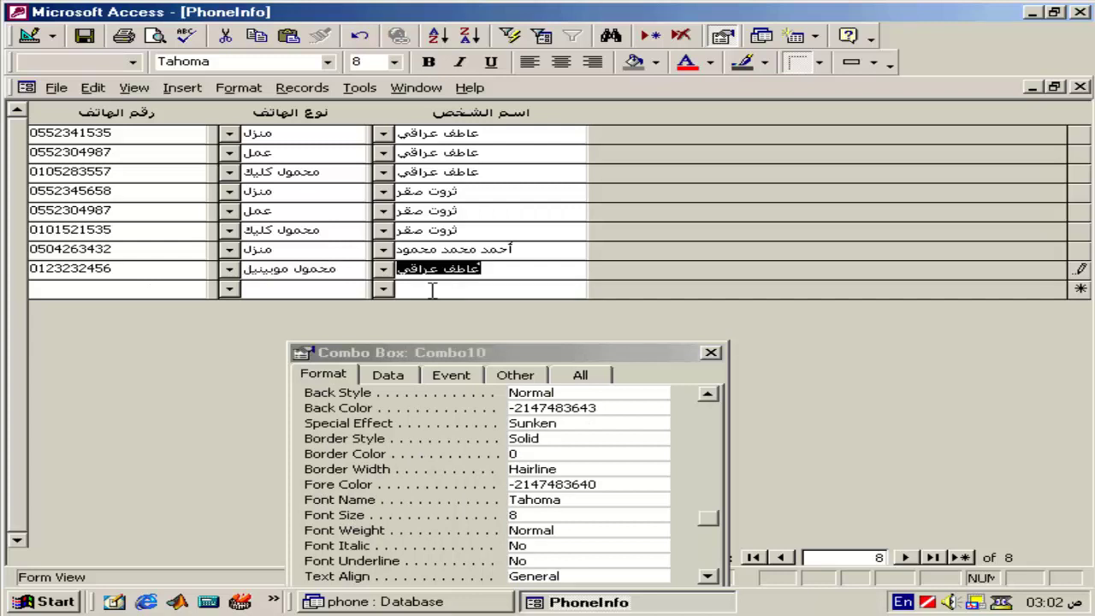
pyautogui.press('Tab')
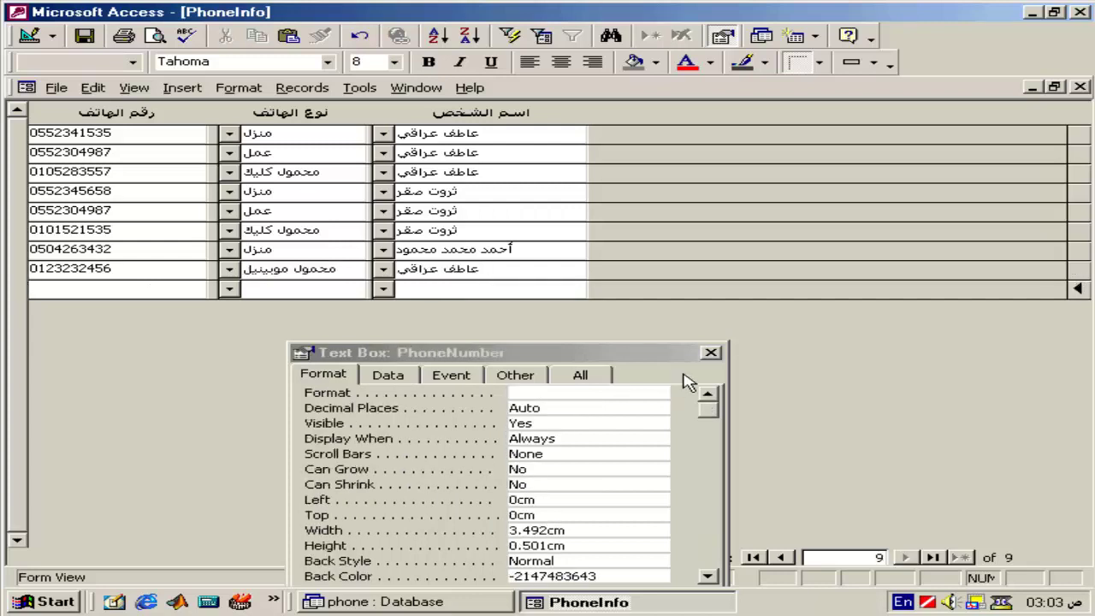
pyautogui.write('1')
pyautogui.click(126, 269)
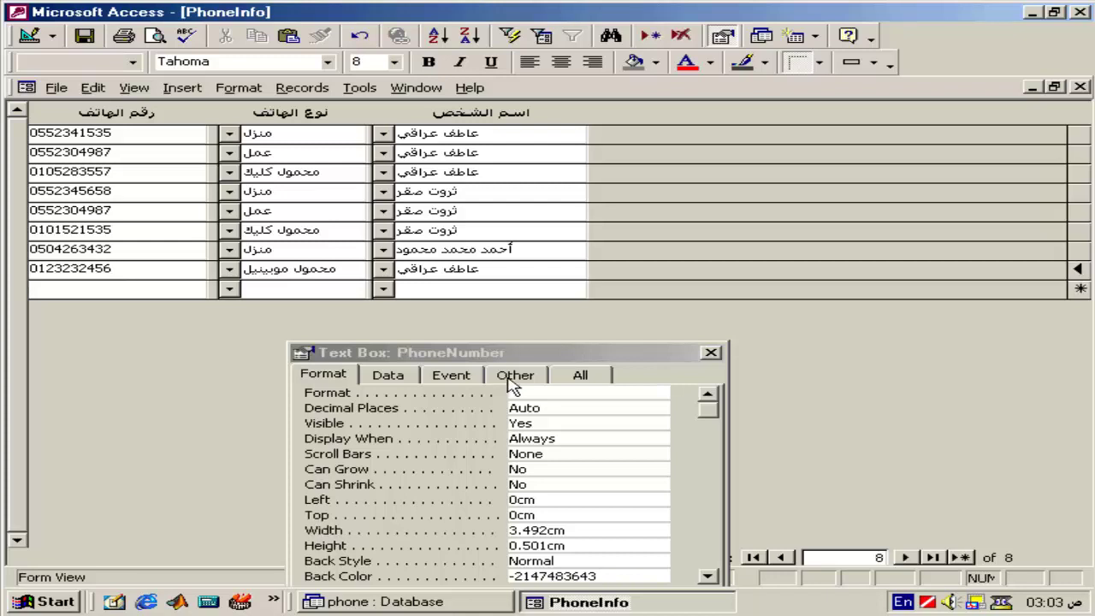
pyautogui.press('Tab')
pyautogui.press('Tab')
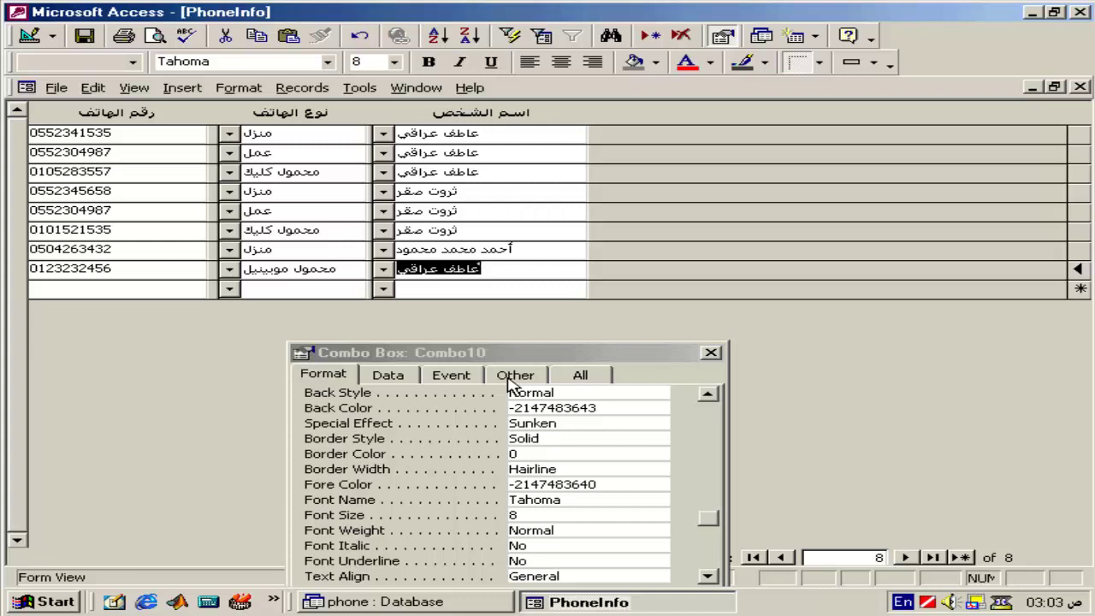
pyautogui.click(710, 351)
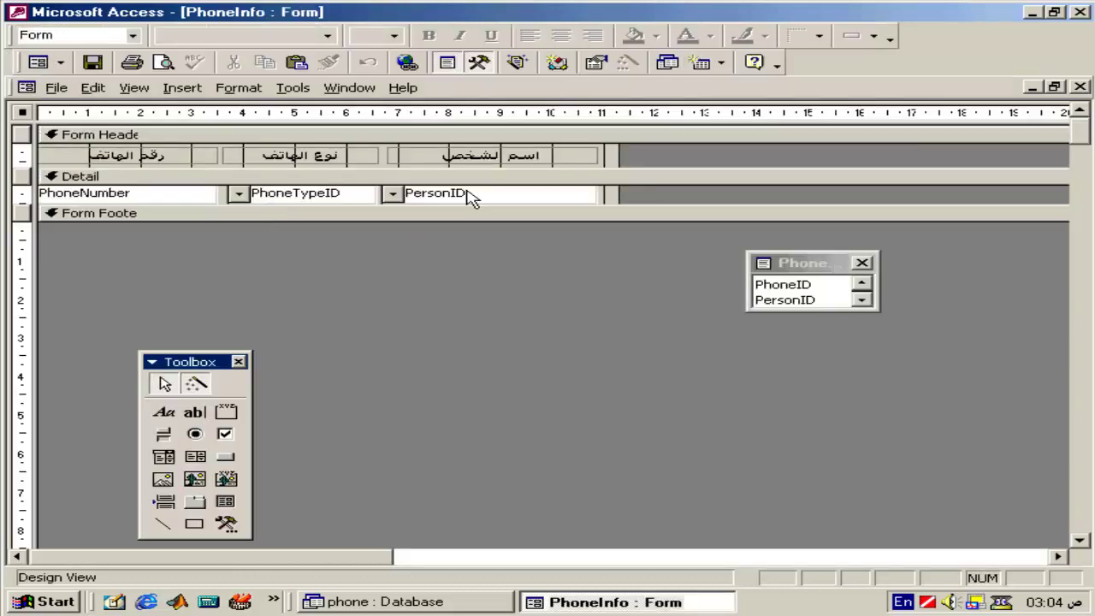
# Set the person name combo's Tab Index to 0 on the Other properties tab
pyautogui.rightClick(469, 193)
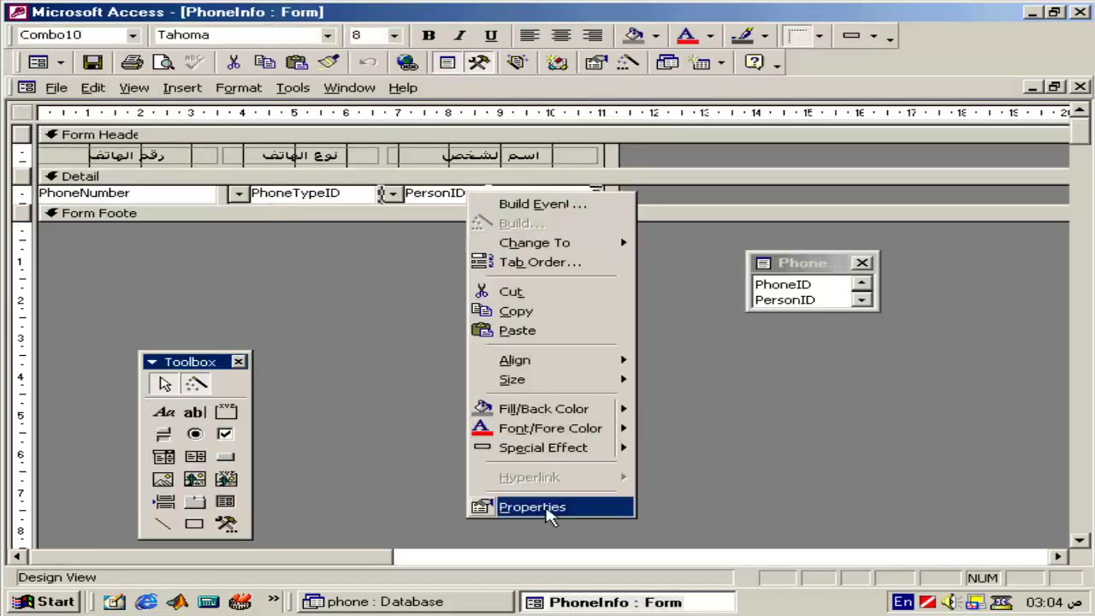
pyautogui.click(548, 507)
pyautogui.click(356, 376)
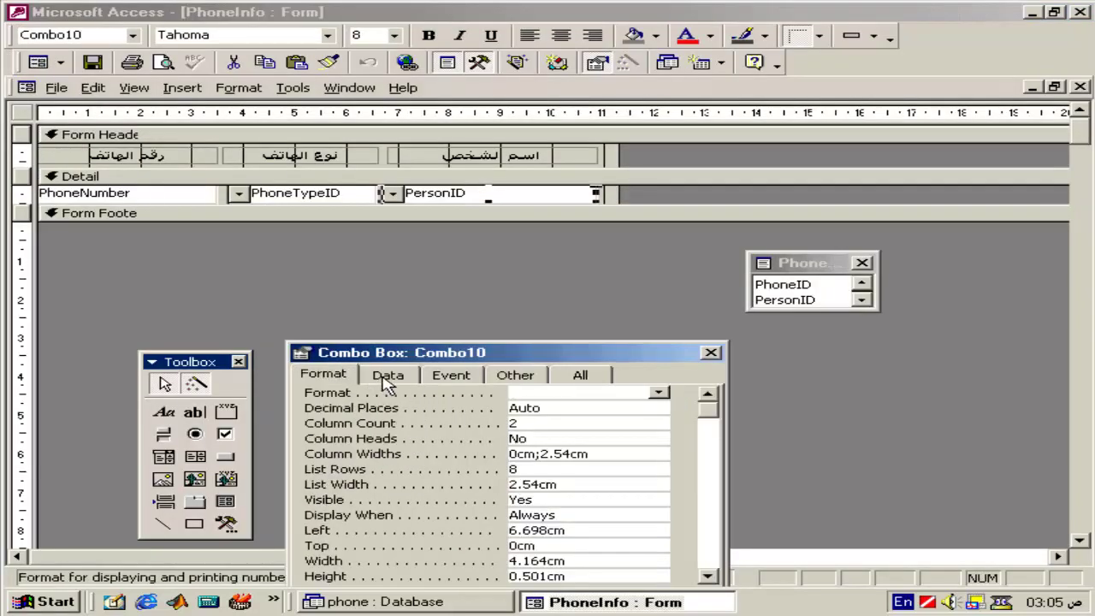
pyautogui.click(387, 376)
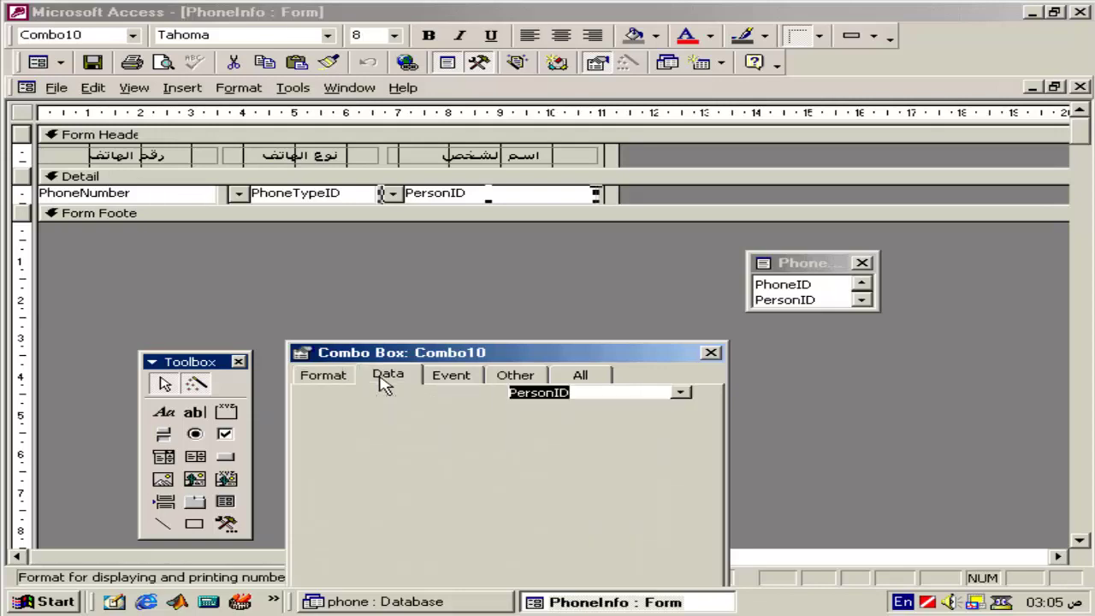
pyautogui.click(445, 374)
pyautogui.click(516, 376)
pyautogui.moveTo(530, 354); pyautogui.dragTo(525, 303)
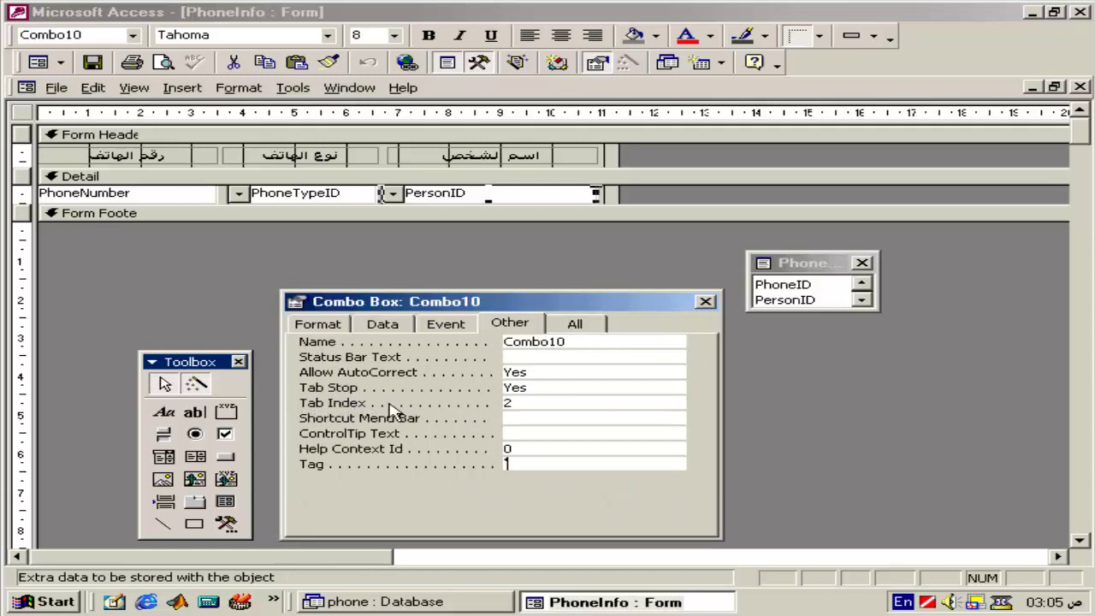
pyautogui.doubleClick(527, 402)
pyautogui.write('0')
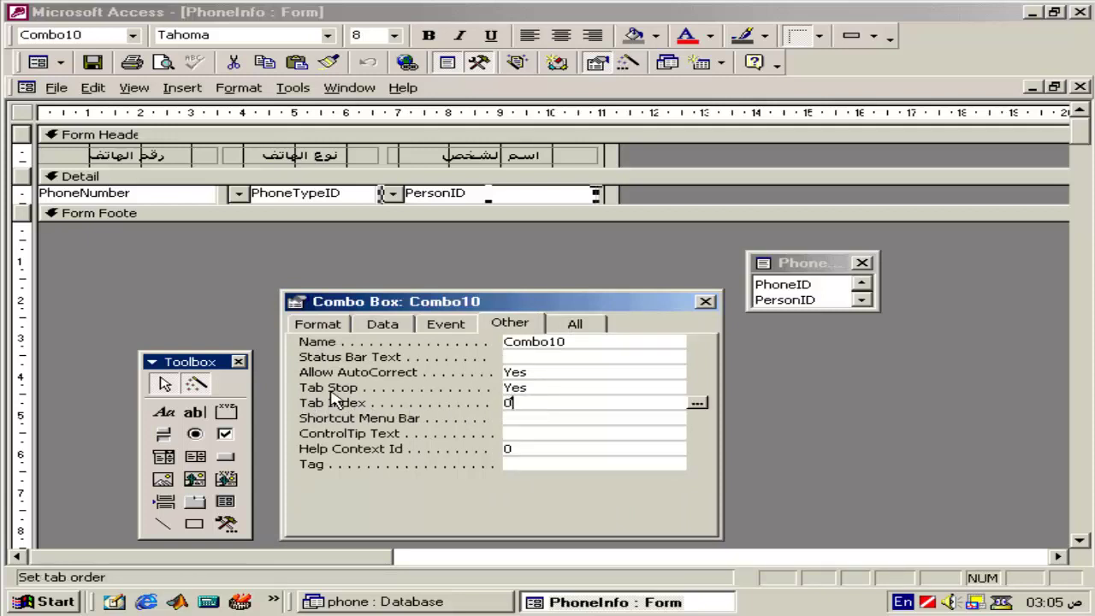
pyautogui.press('Return')
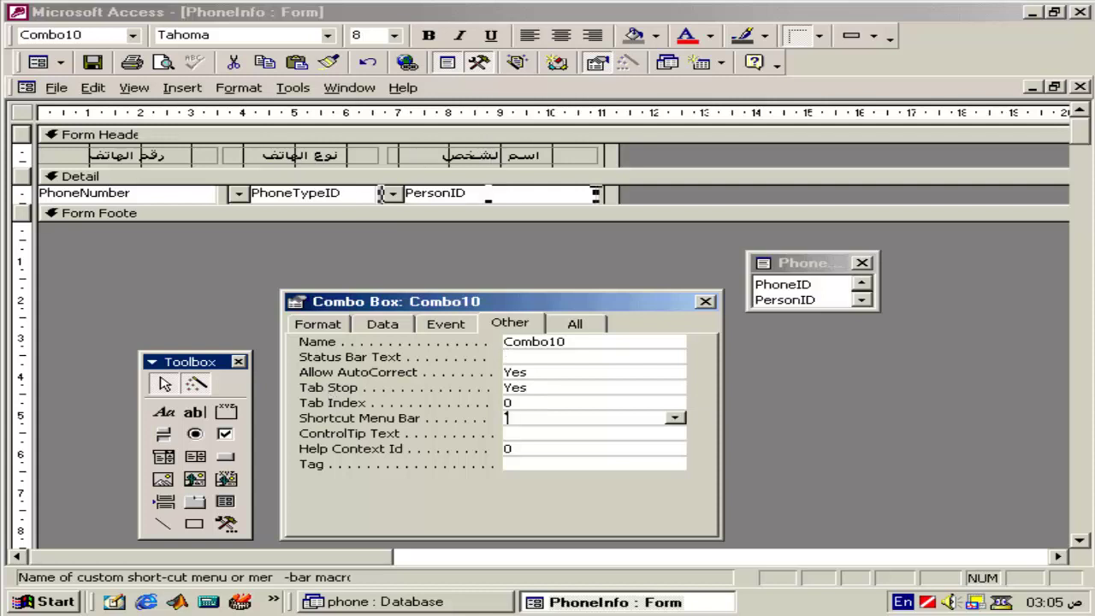
# Set the phone type combo's Tab Index to 1, then close the property sheet and field list
pyautogui.click(352, 193)
pyautogui.doubleClick(535, 402)
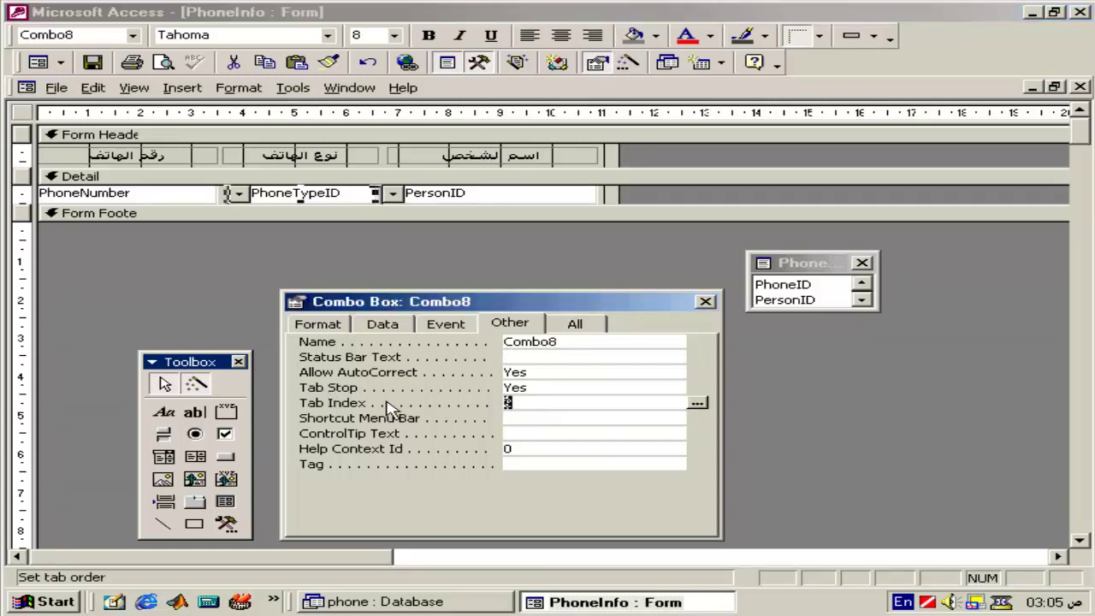
pyautogui.write('1')
pyautogui.press('Return')
pyautogui.click(184, 195)
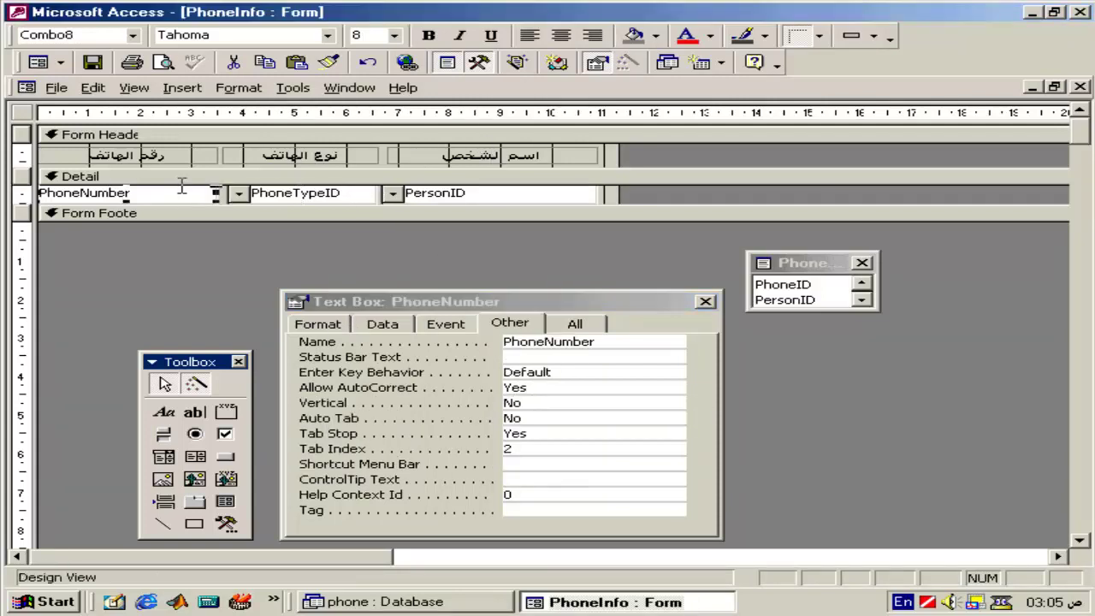
pyautogui.click(704, 301)
pyautogui.click(411, 305)
pyautogui.click(862, 263)
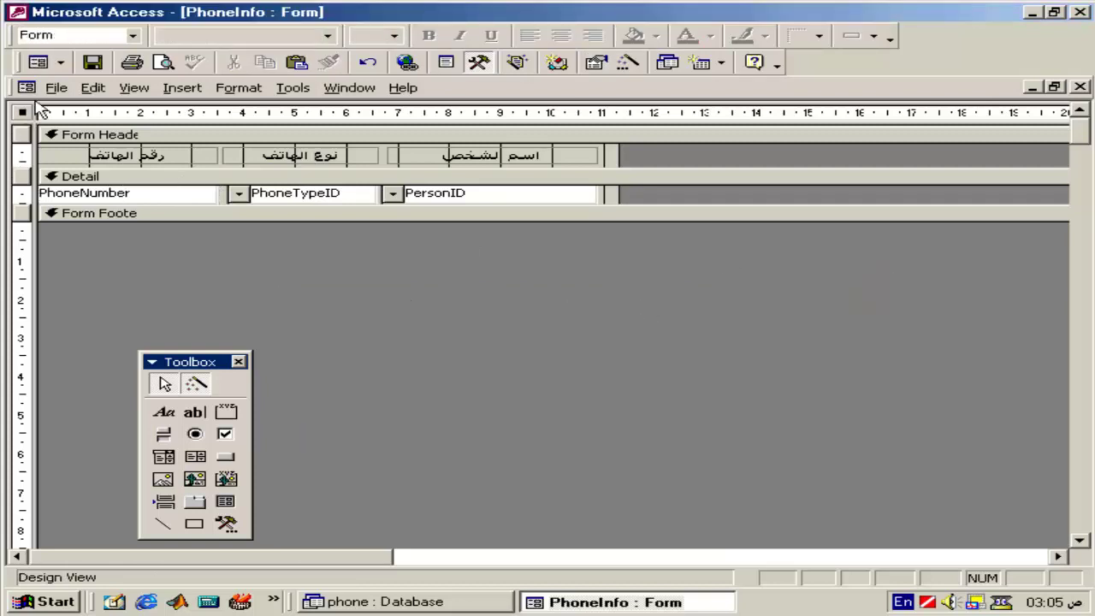
# Tab through the PhoneInfo records in Form View to test the field order, then close the form
pyautogui.click(38, 62)
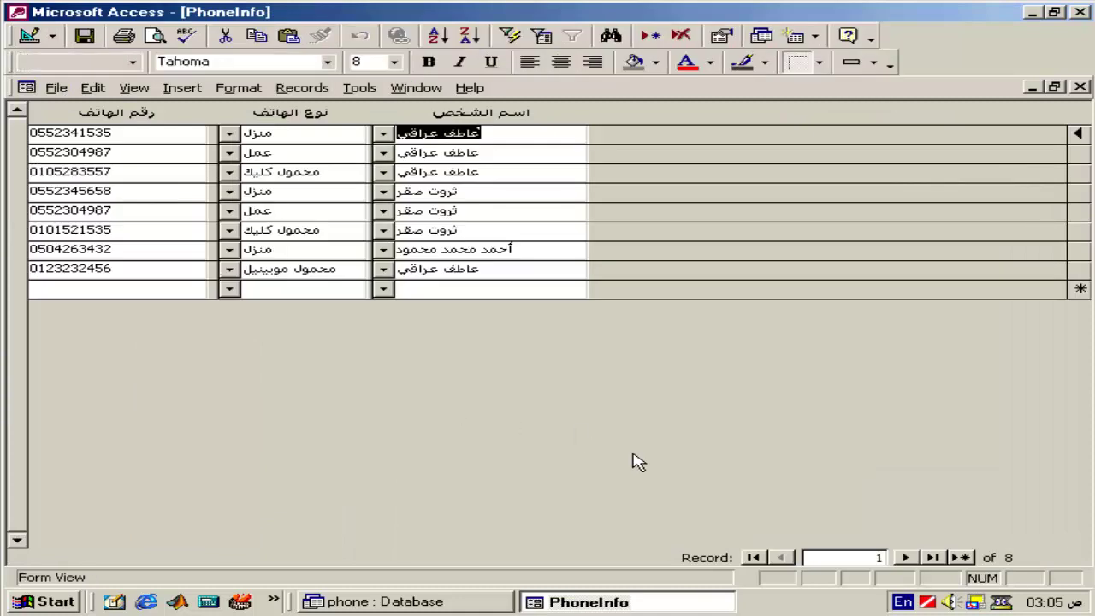
pyautogui.press('Tab')
pyautogui.press('Down')
pyautogui.press('Tab')
pyautogui.press('Tab')
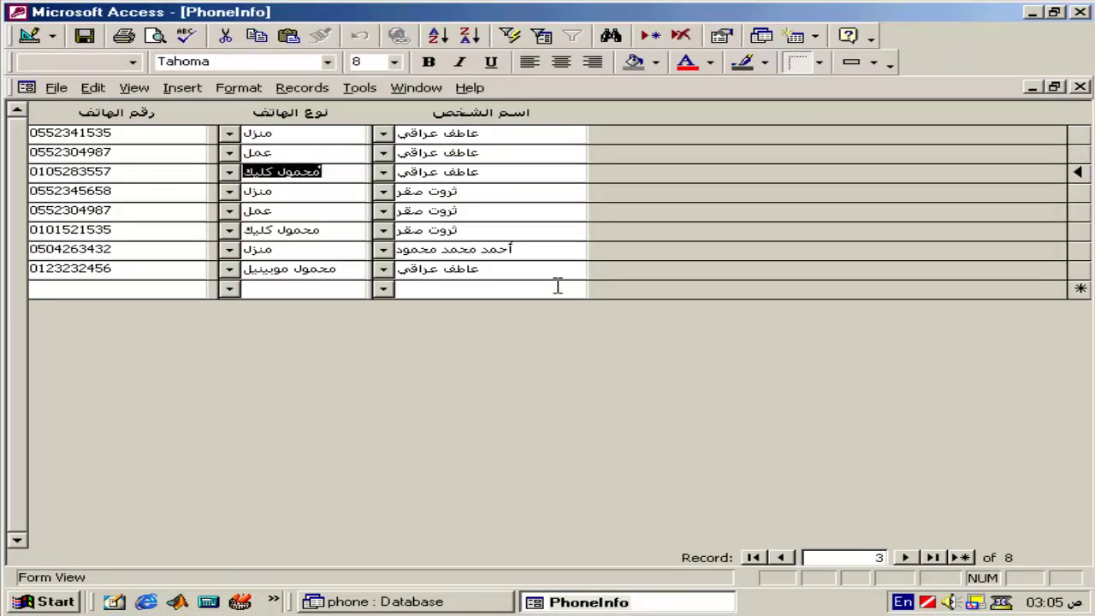
pyautogui.press('Tab')
pyautogui.press('Tab')
pyautogui.press('Tab')
pyautogui.press('Tab')
pyautogui.press('Tab')
pyautogui.press('Tab')
pyautogui.press('Tab')
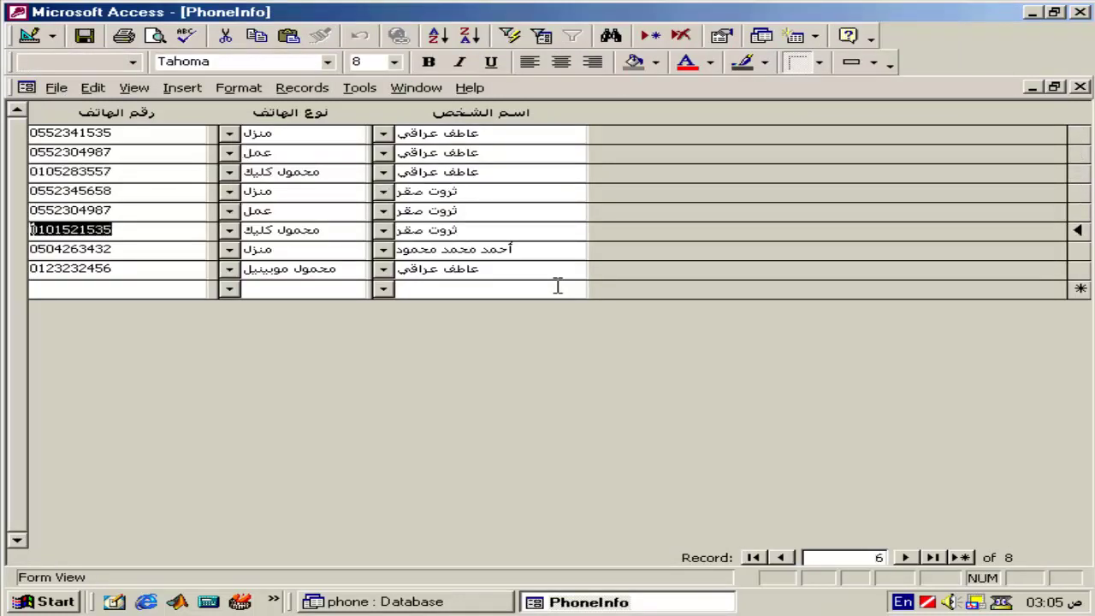
pyautogui.press('Tab')
pyautogui.press('Tab')
pyautogui.press('Tab')
pyautogui.press('Tab')
pyautogui.press('Tab')
pyautogui.press('Tab')
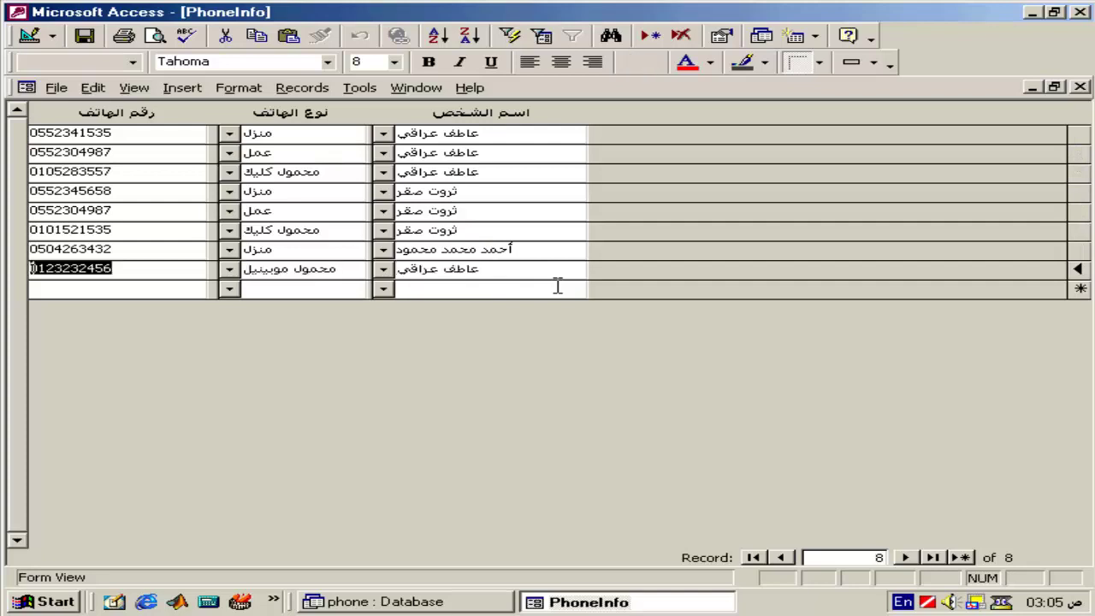
pyautogui.click(1079, 88)
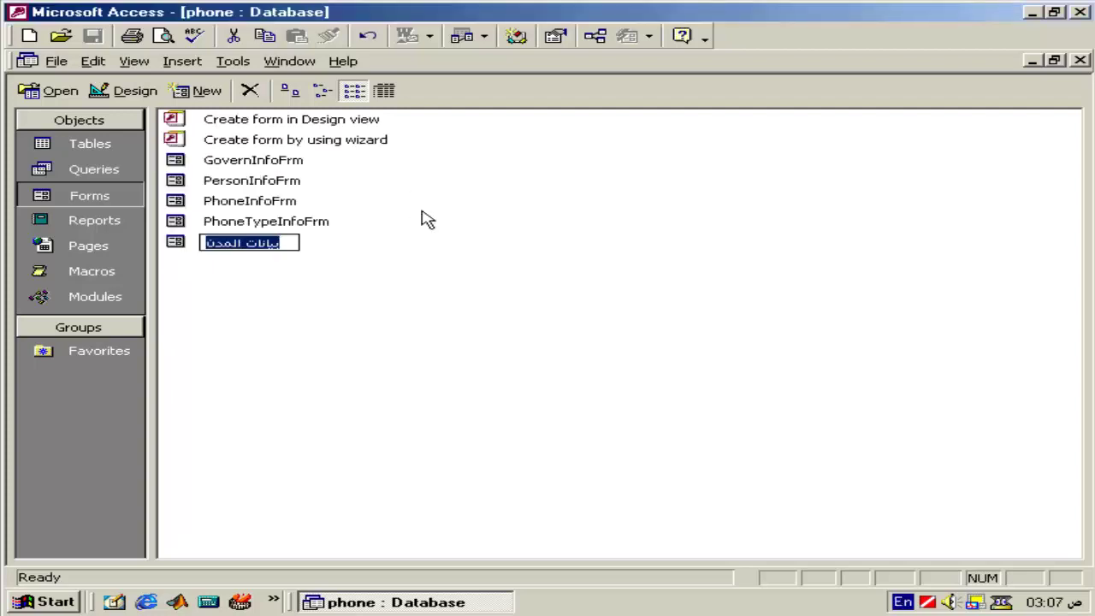
# Rename the city form to CityInfoFrm
pyautogui.write('Cit')
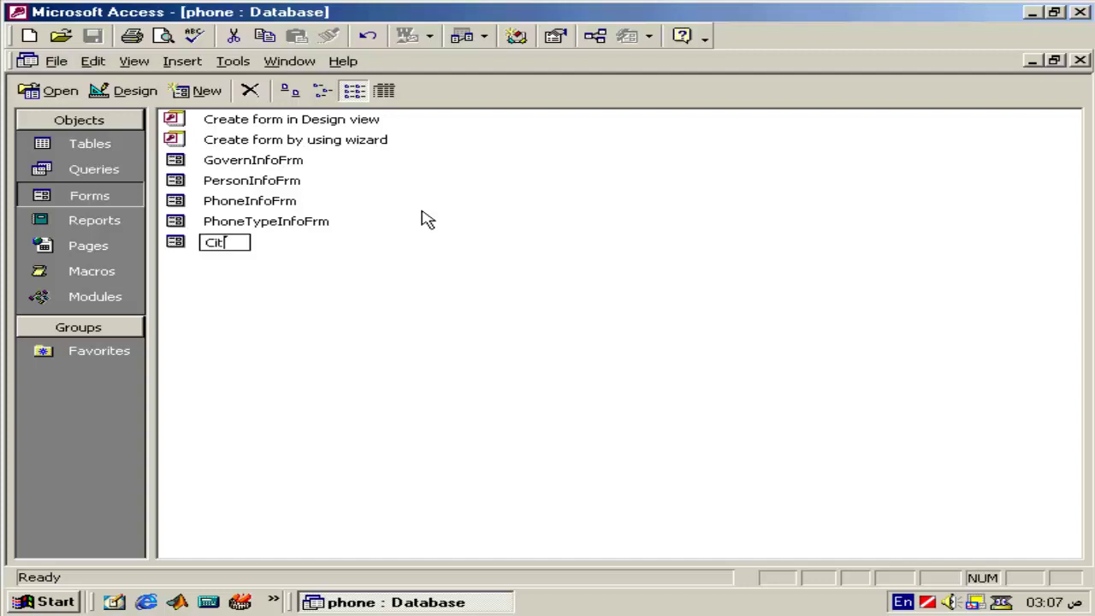
pyautogui.write('yIn')
pyautogui.write('foFr')
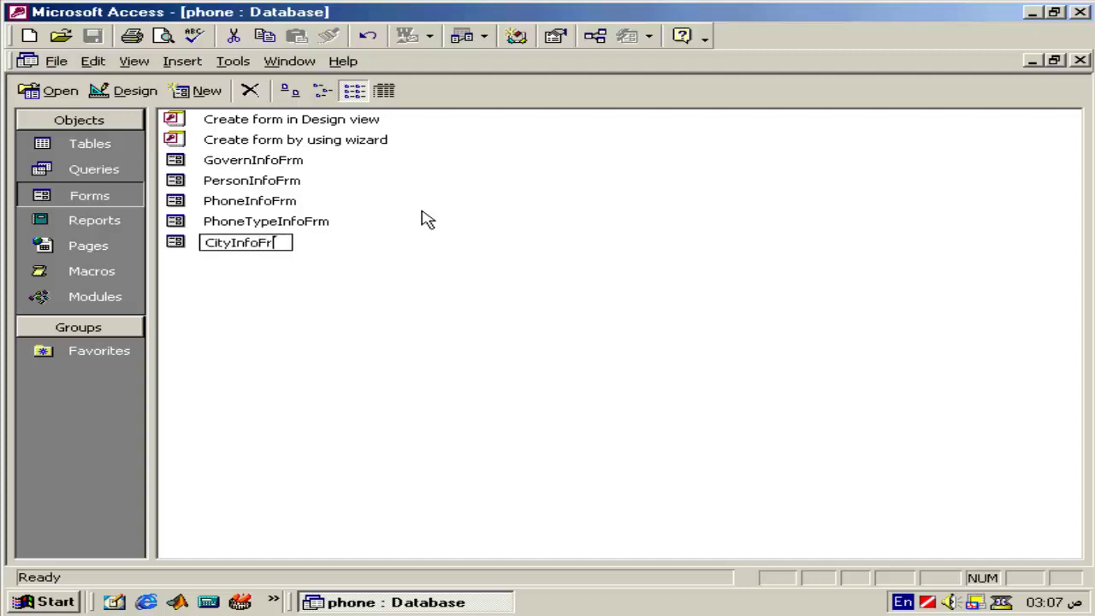
pyautogui.write('m')
pyautogui.press('Return')
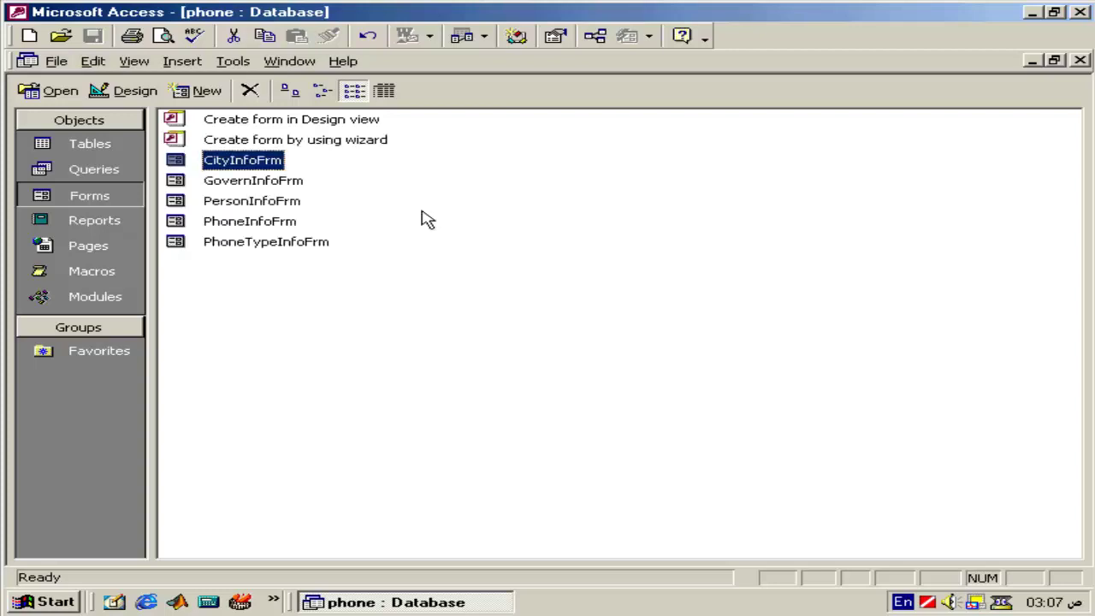
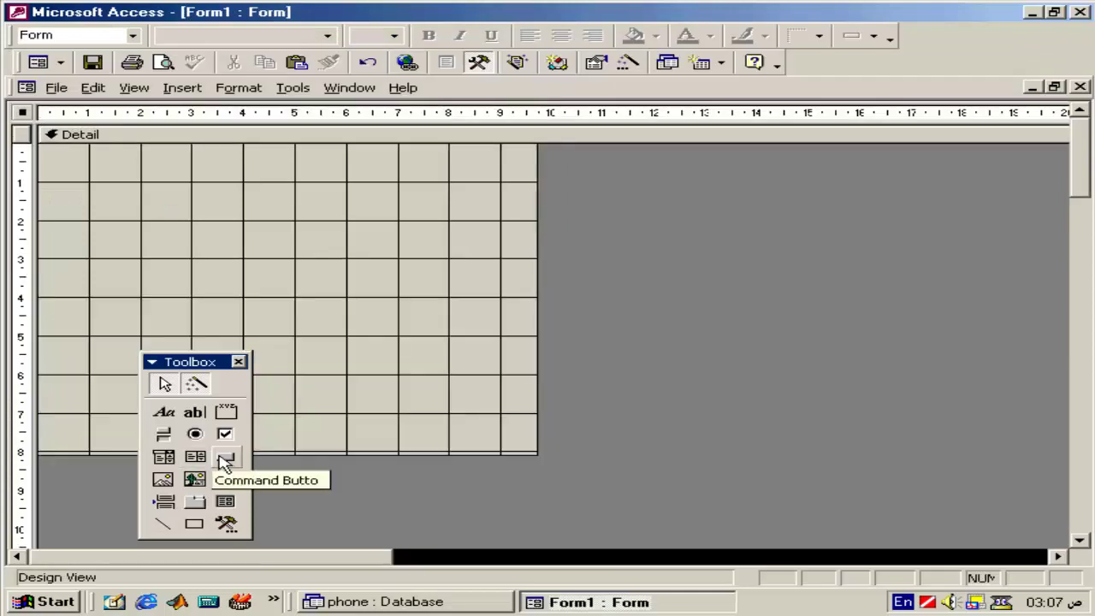
# Draw a wide command button near the form's top-left and cancel the Command Button Wizard
pyautogui.click(225, 457)
pyautogui.moveTo(97, 164); pyautogui.dragTo(427, 215)
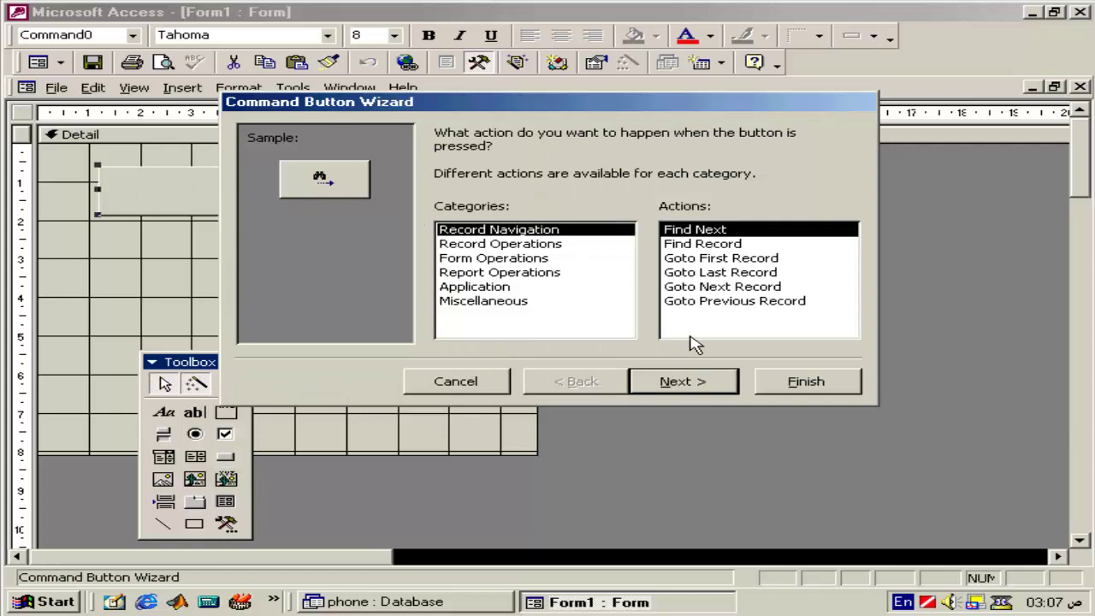
pyautogui.click(484, 246)
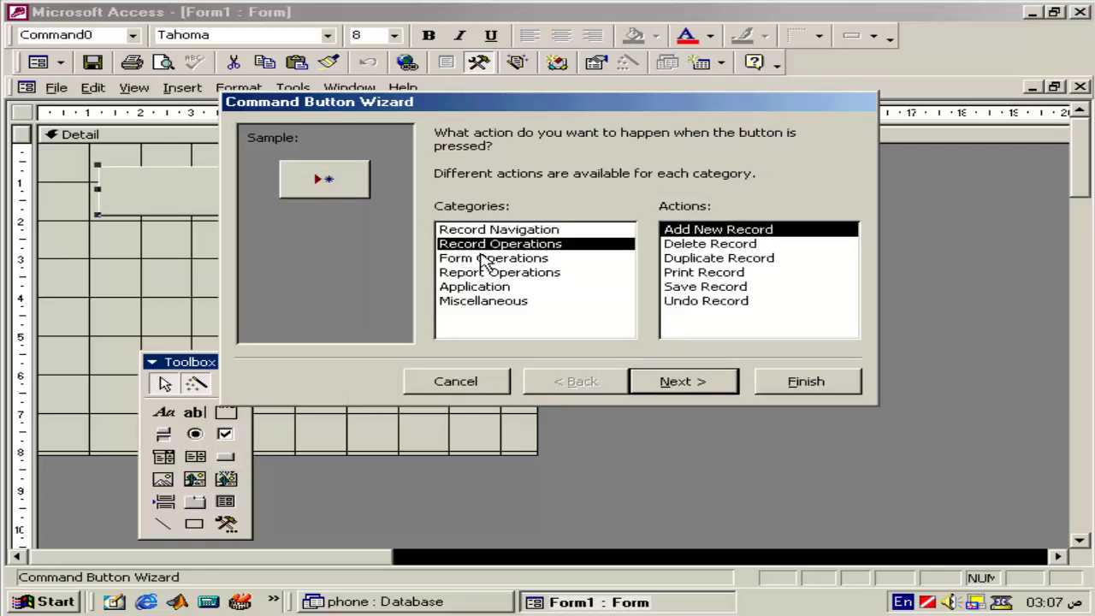
pyautogui.click(484, 260)
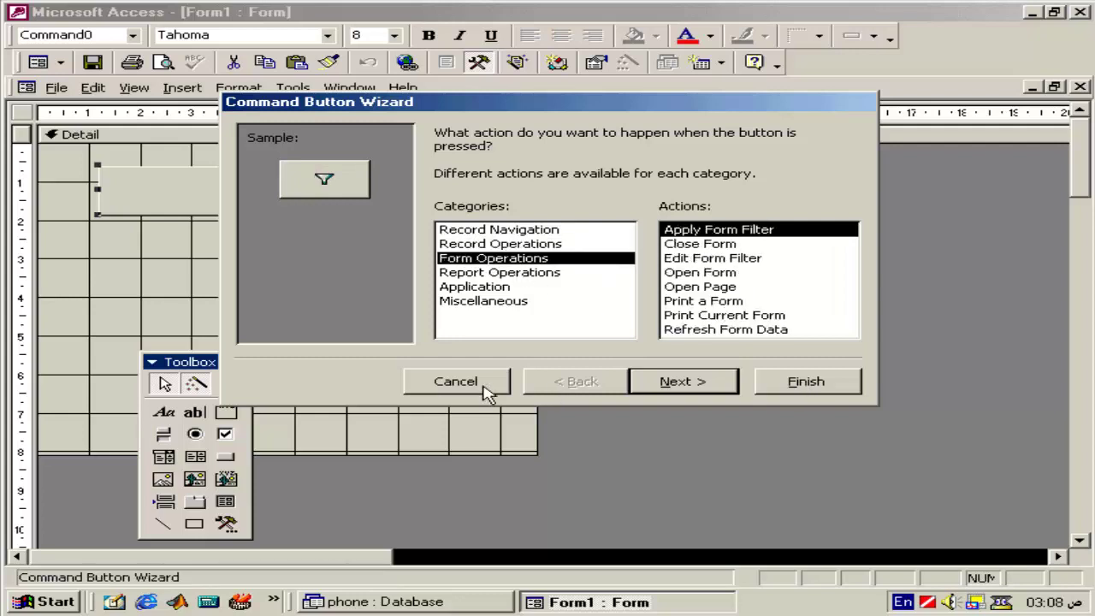
pyautogui.click(436, 381)
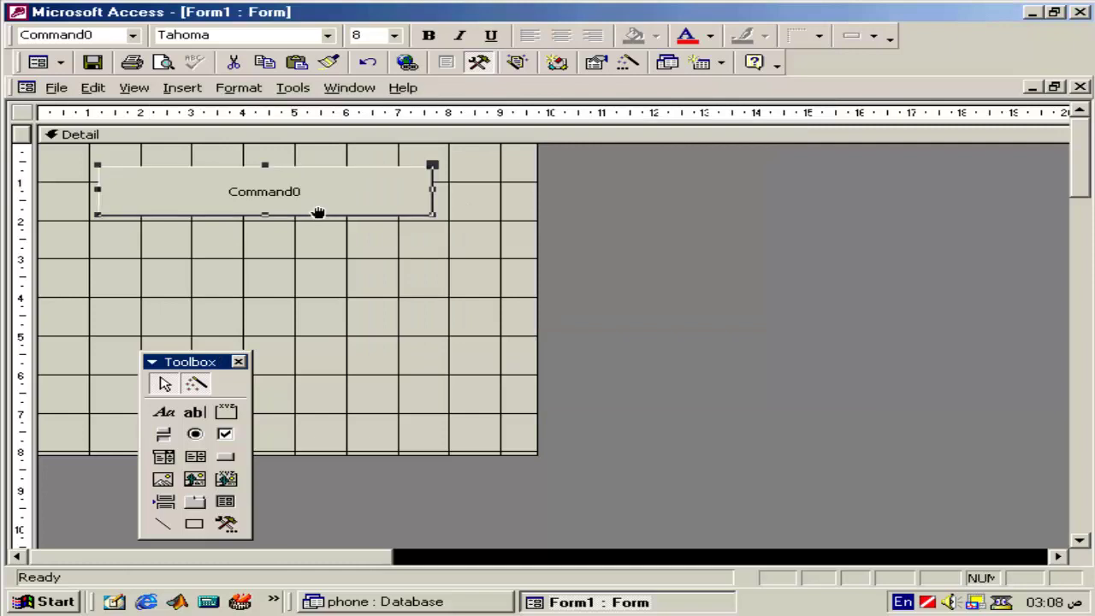
pyautogui.rightClick(317, 213)
# Set Command0's Caption property to 'إدخال أسماء المحافظات' on the Format tab
pyautogui.click(424, 528)
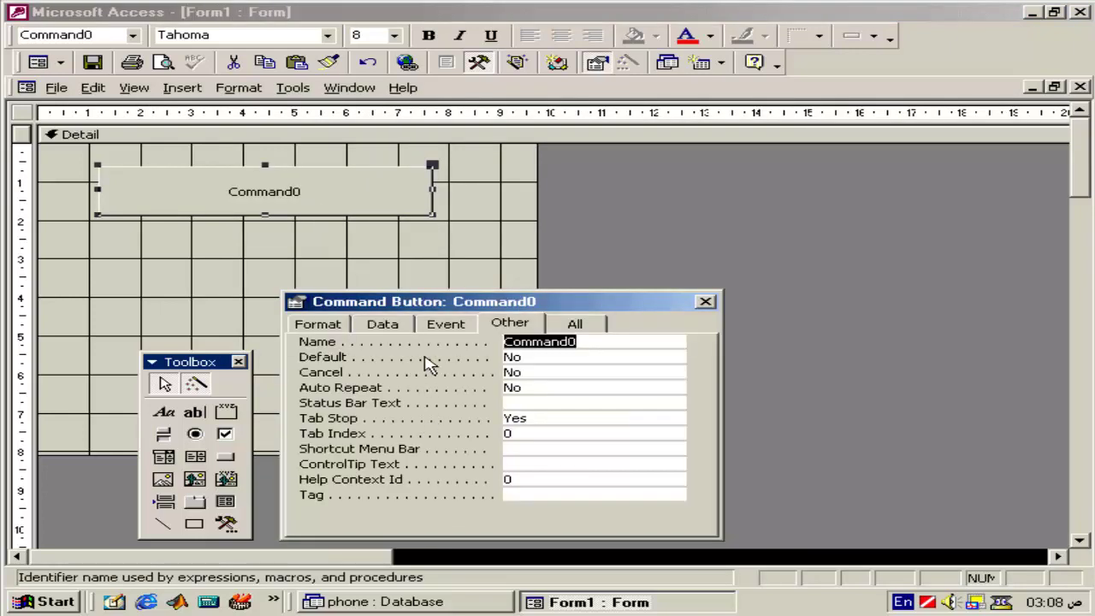
pyautogui.moveTo(432, 305); pyautogui.dragTo(601, 255)
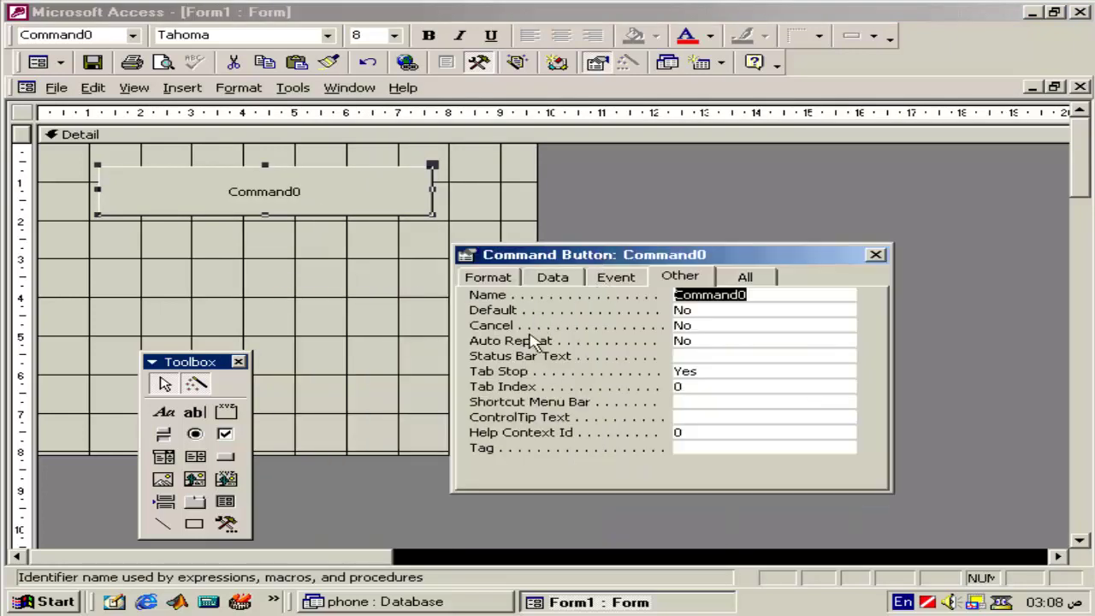
pyautogui.click(499, 277)
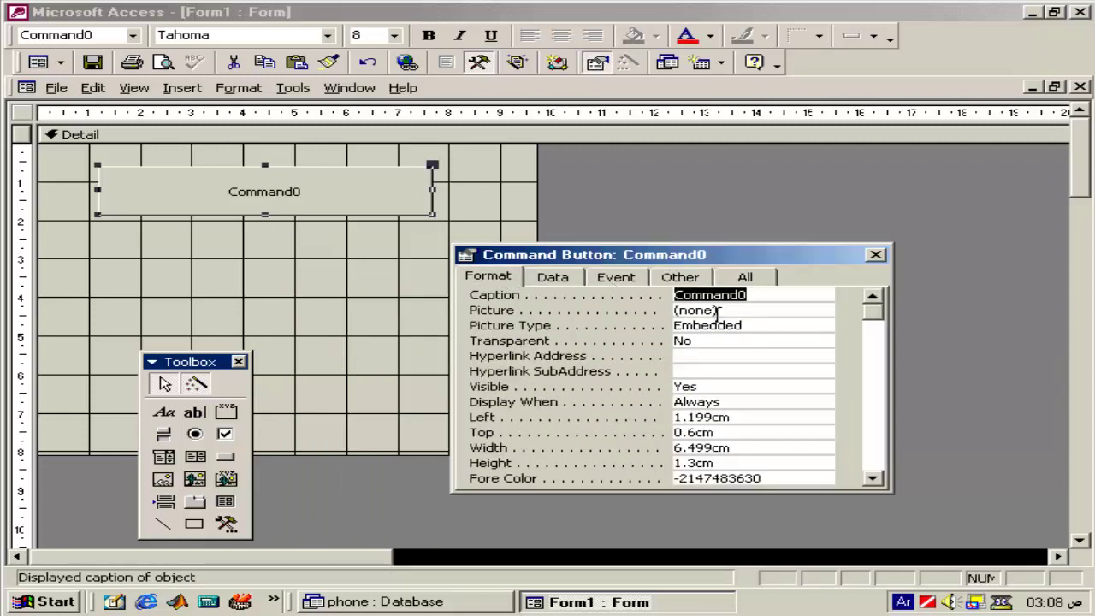
pyautogui.write('1')
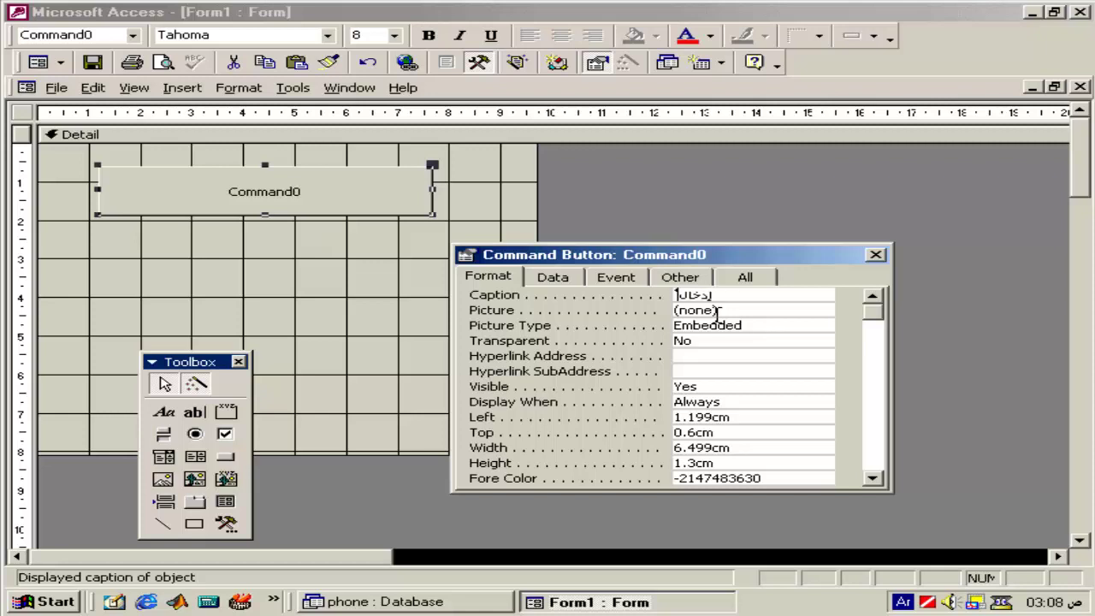
pyautogui.write('م')
pyautogui.write('اء')
pyautogui.write(' المحا')
pyautogui.write('فظات')
pyautogui.press('Return')
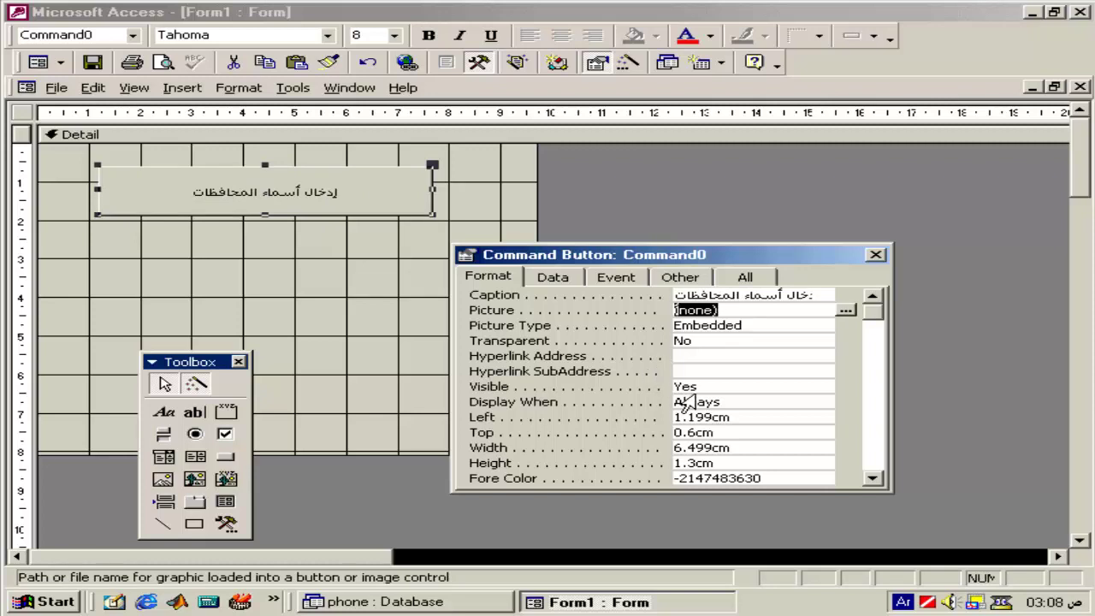
# Change the button caption's font to Arial (Arabic)
pyautogui.click(872, 478)
pyautogui.click(872, 478)
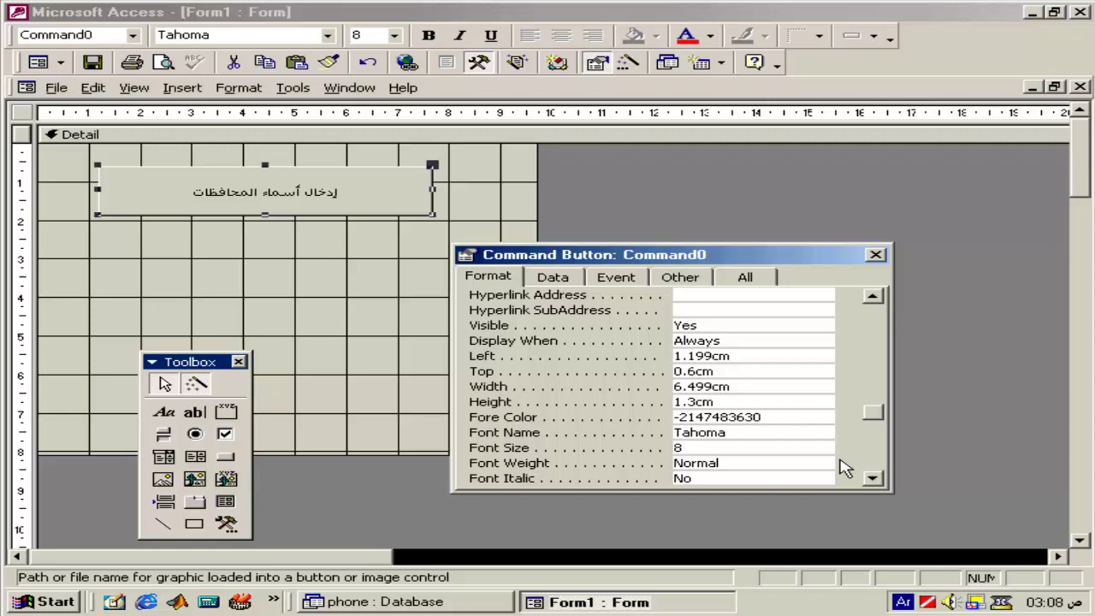
pyautogui.click(793, 445)
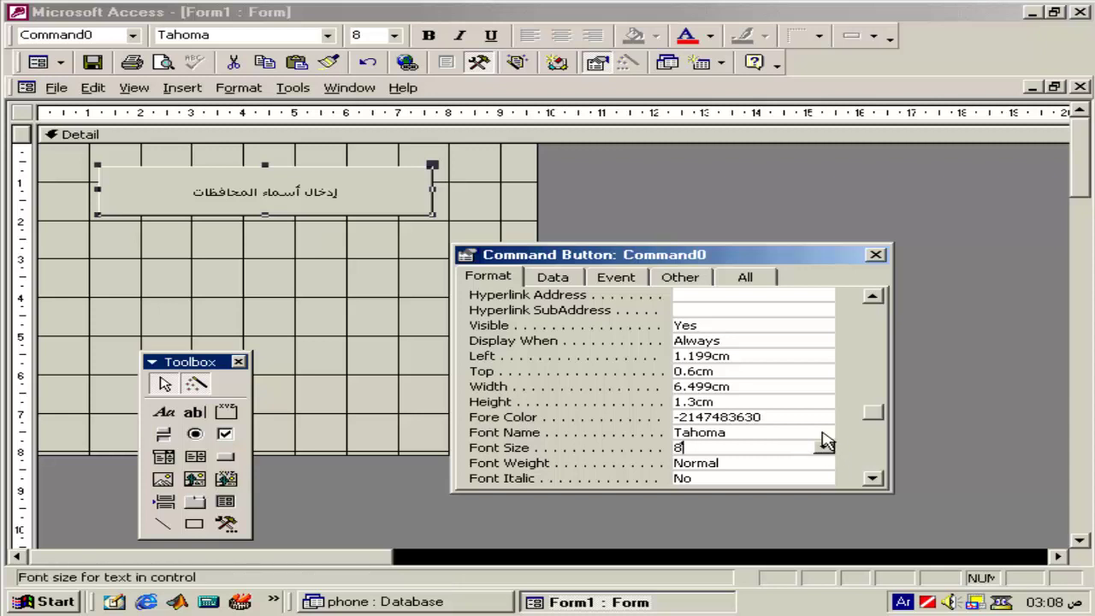
pyautogui.click(822, 432)
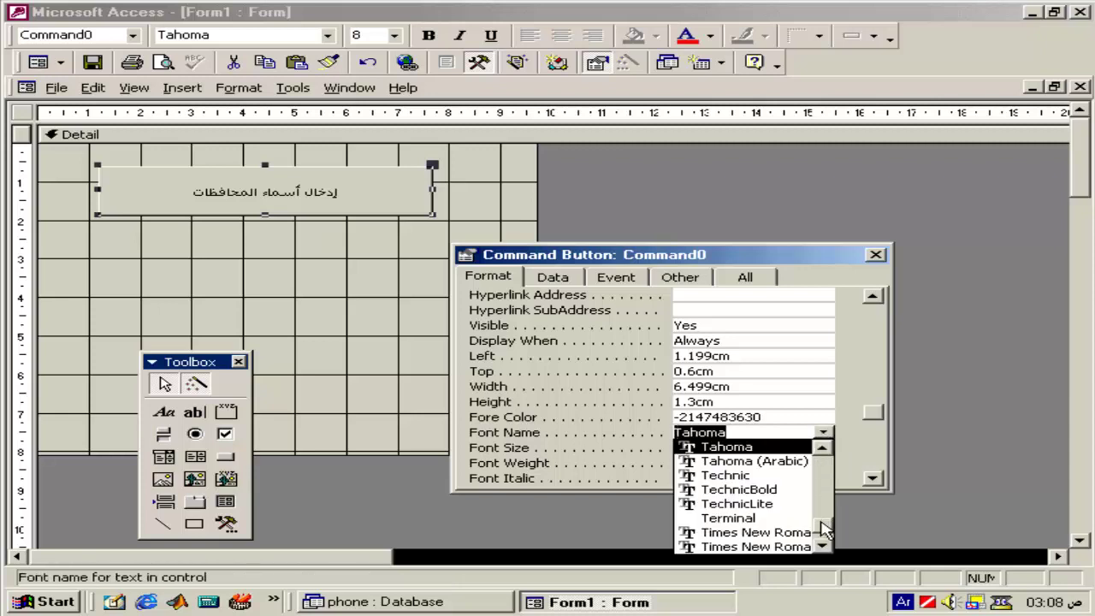
pyautogui.click(821, 482)
pyautogui.moveTo(819, 481); pyautogui.dragTo(822, 458)
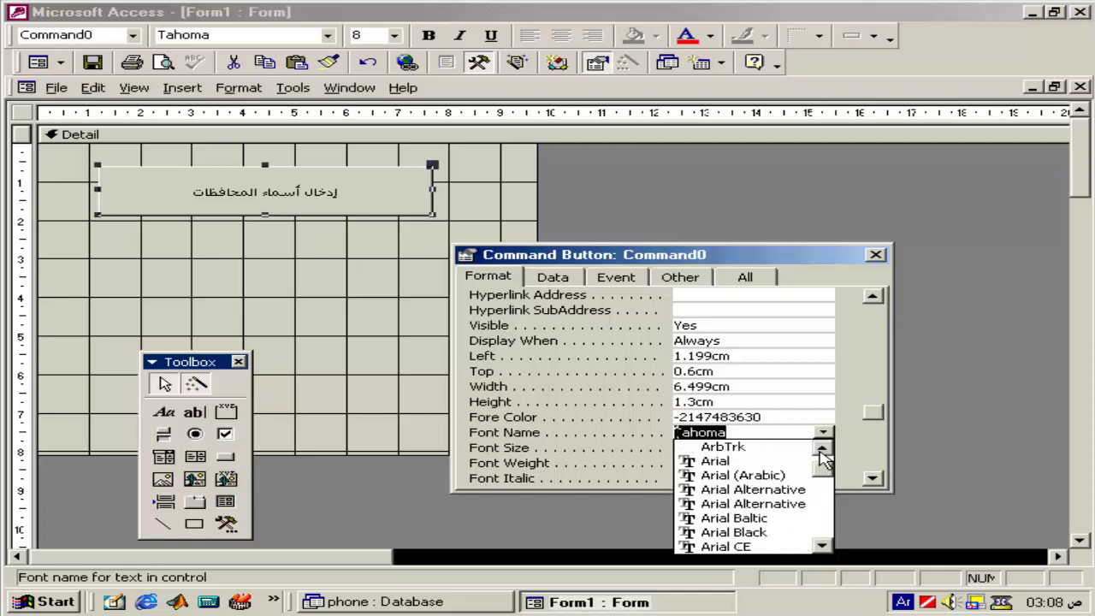
pyautogui.click(775, 474)
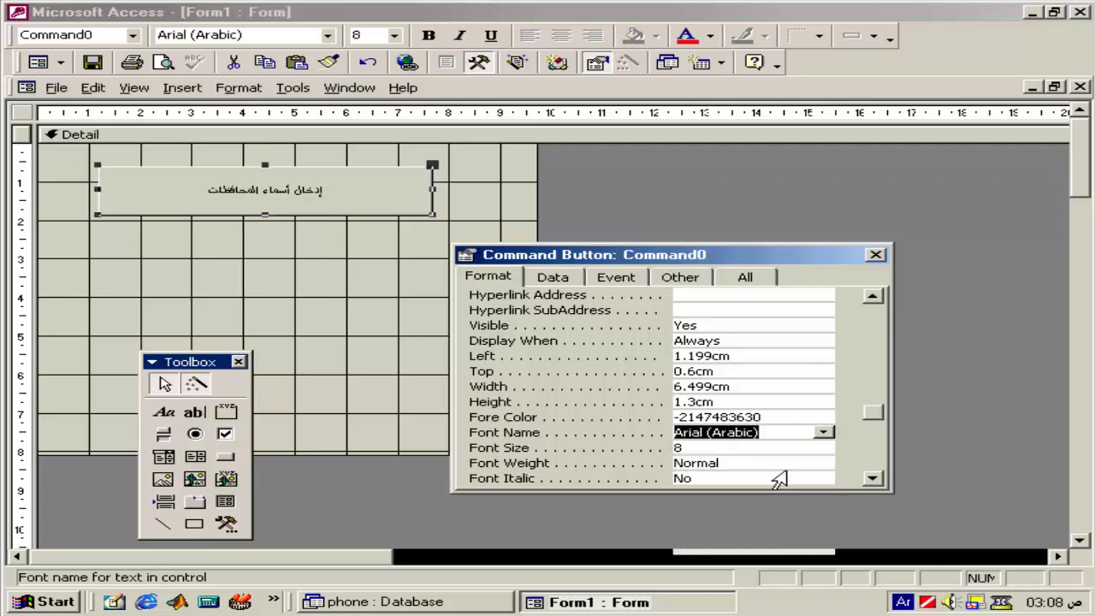
# Set the caption's font size to 14 and its font weight to Medium
pyautogui.click(823, 447)
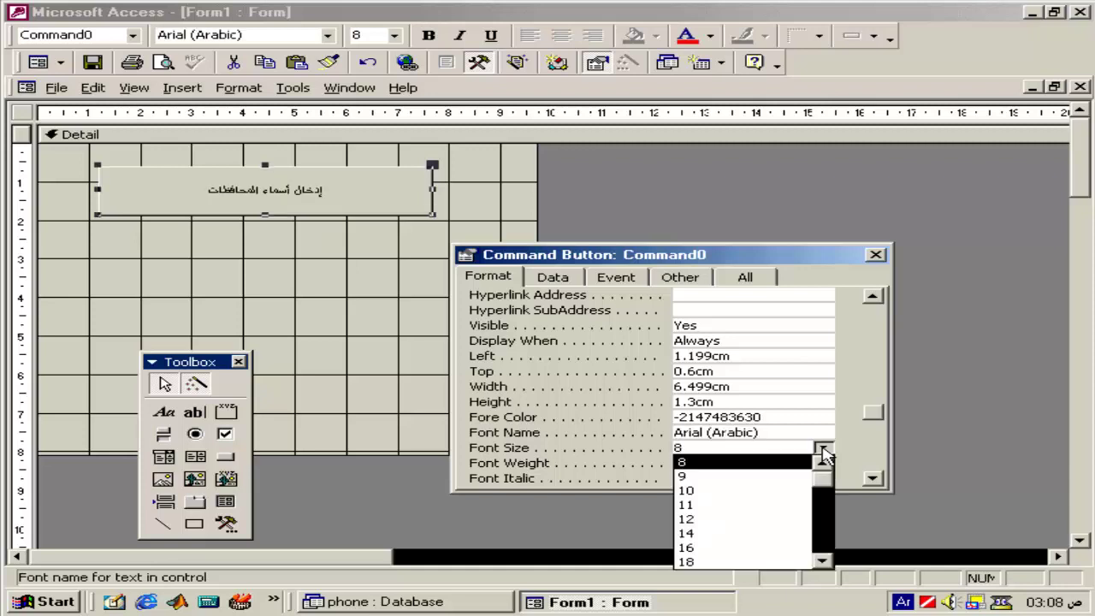
pyautogui.click(801, 539)
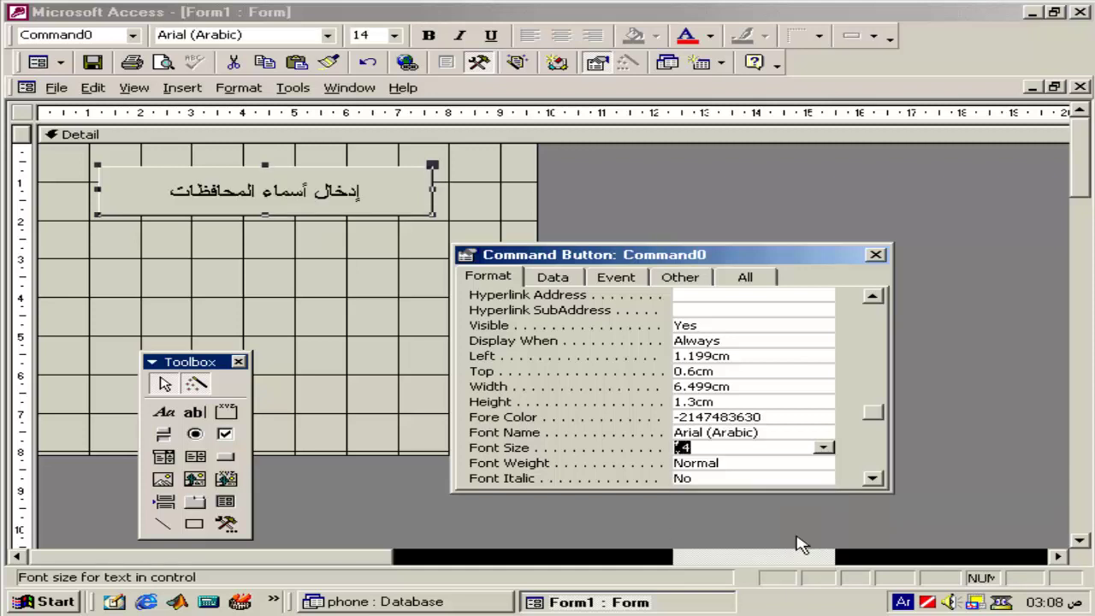
pyautogui.click(825, 464)
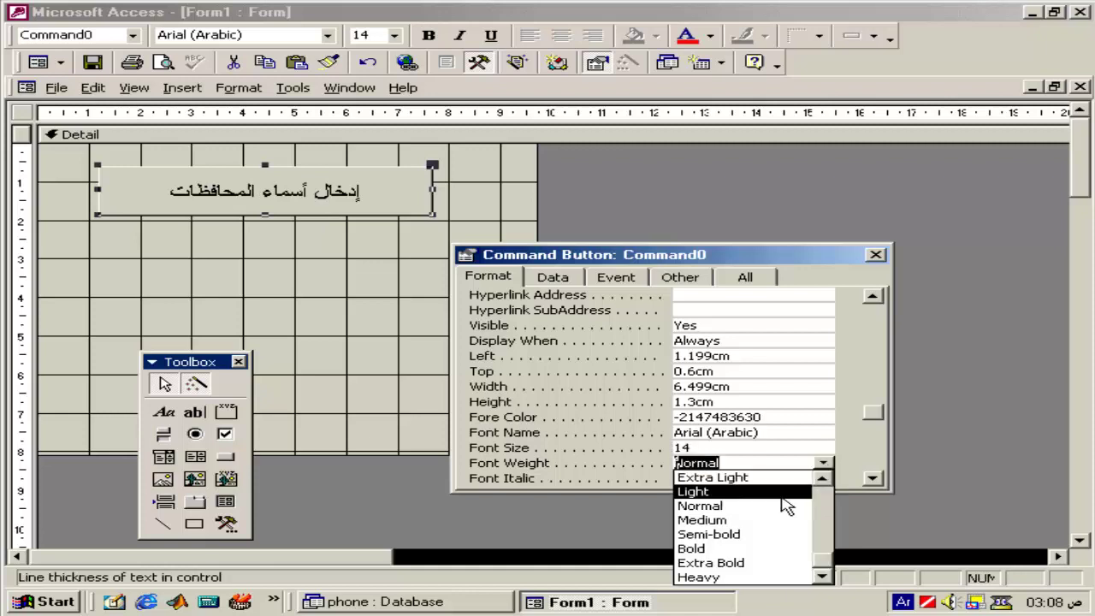
pyautogui.click(767, 548)
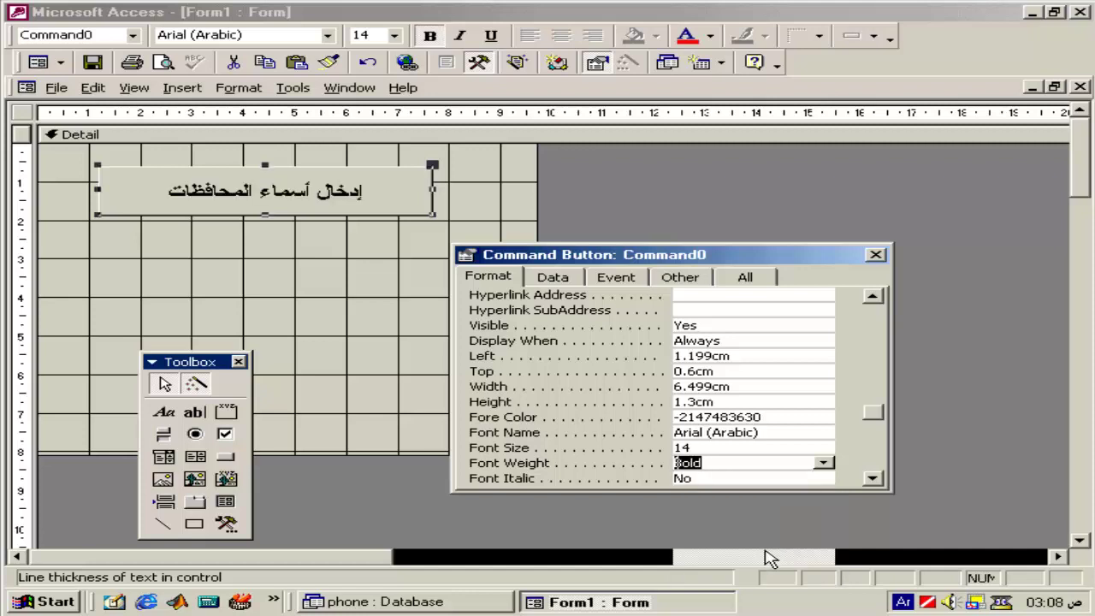
pyautogui.click(823, 463)
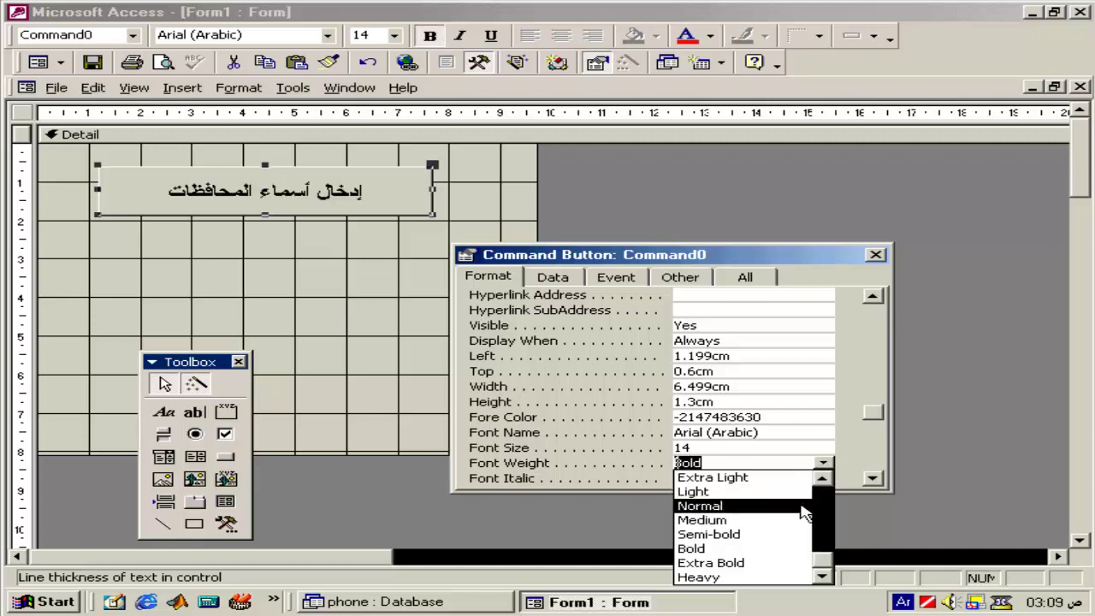
pyautogui.click(791, 538)
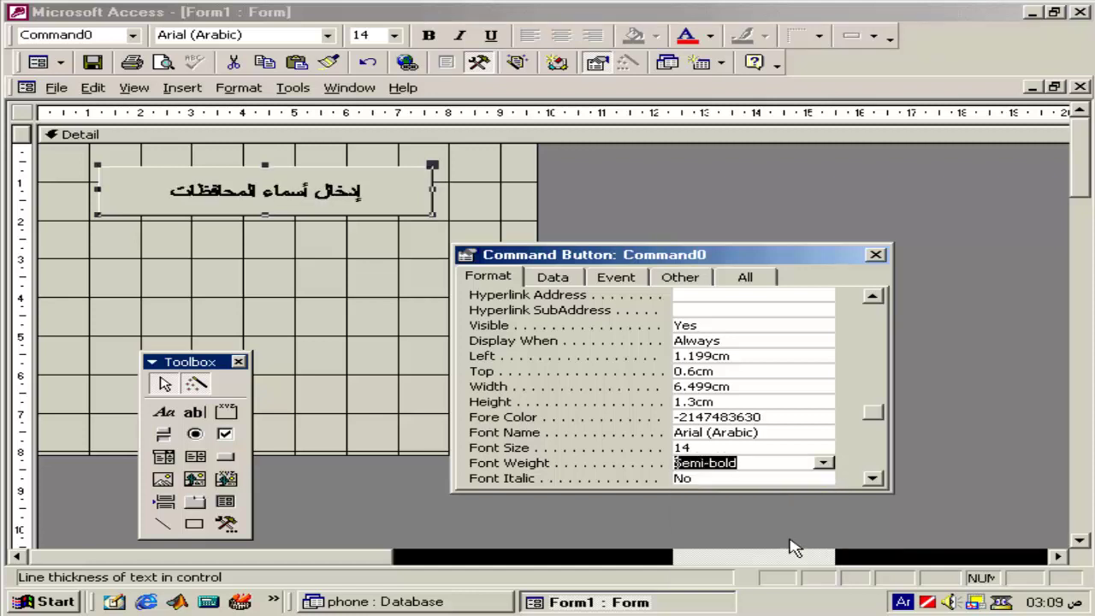
pyautogui.click(827, 465)
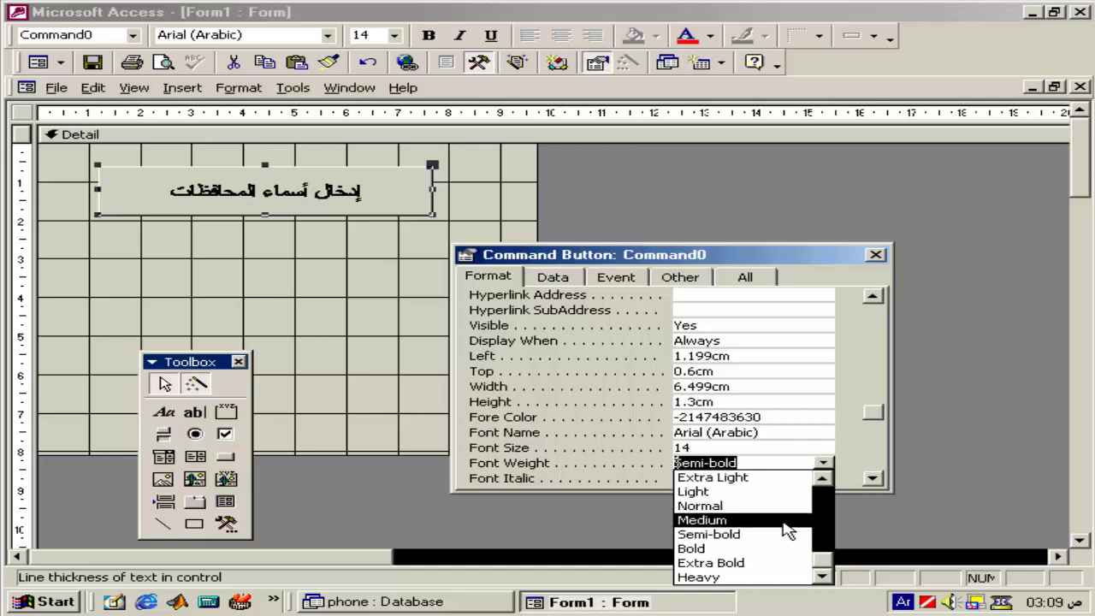
pyautogui.click(785, 520)
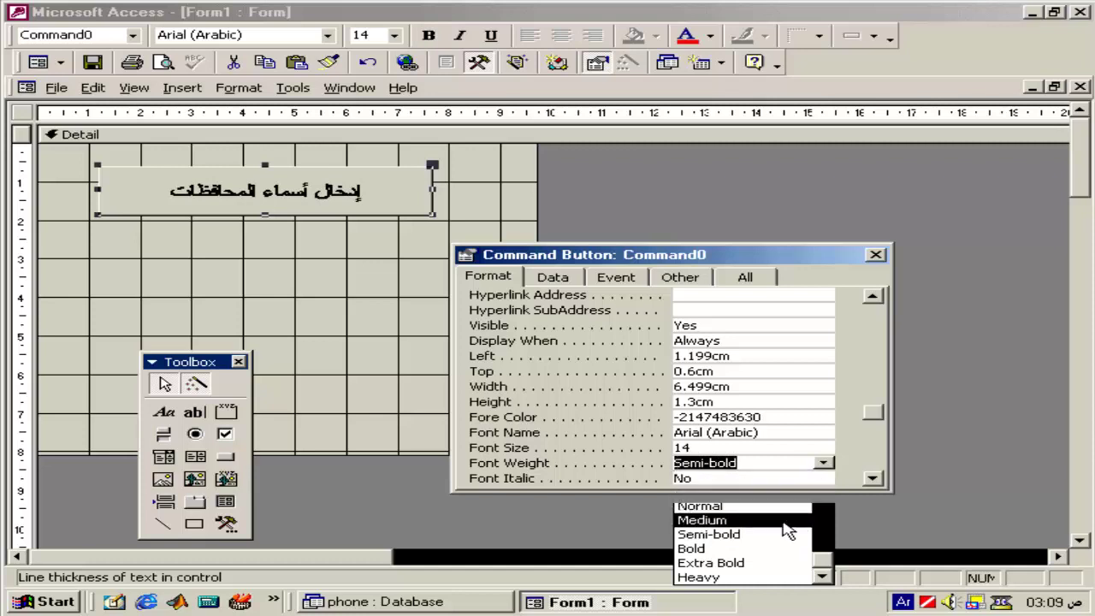
pyautogui.click(872, 478)
pyautogui.click(872, 478)
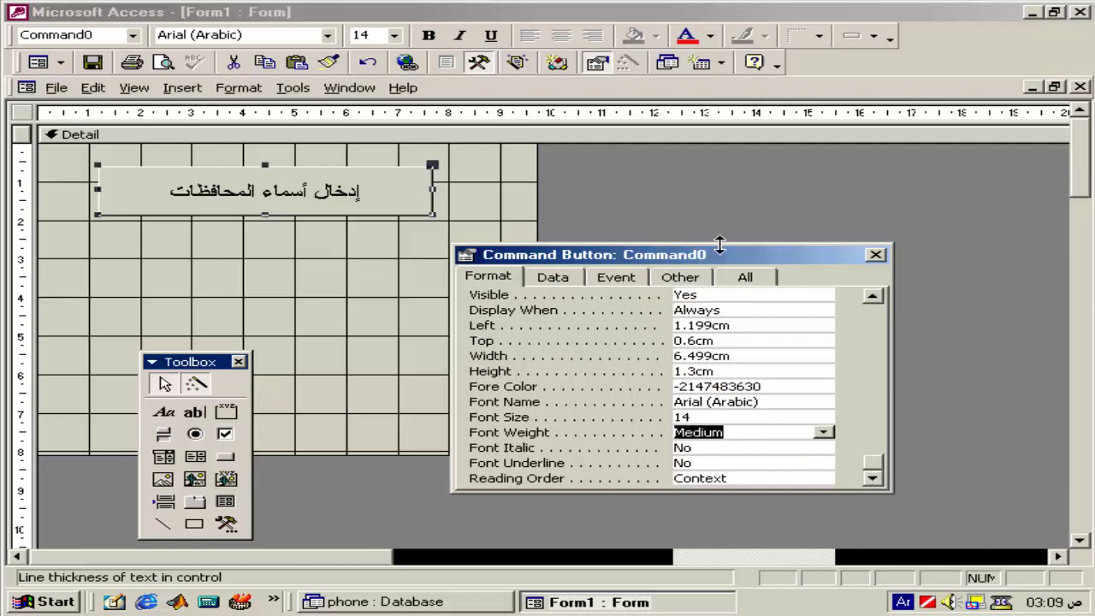
# Narrow the first button and position it near the top of the form
pyautogui.click(875, 254)
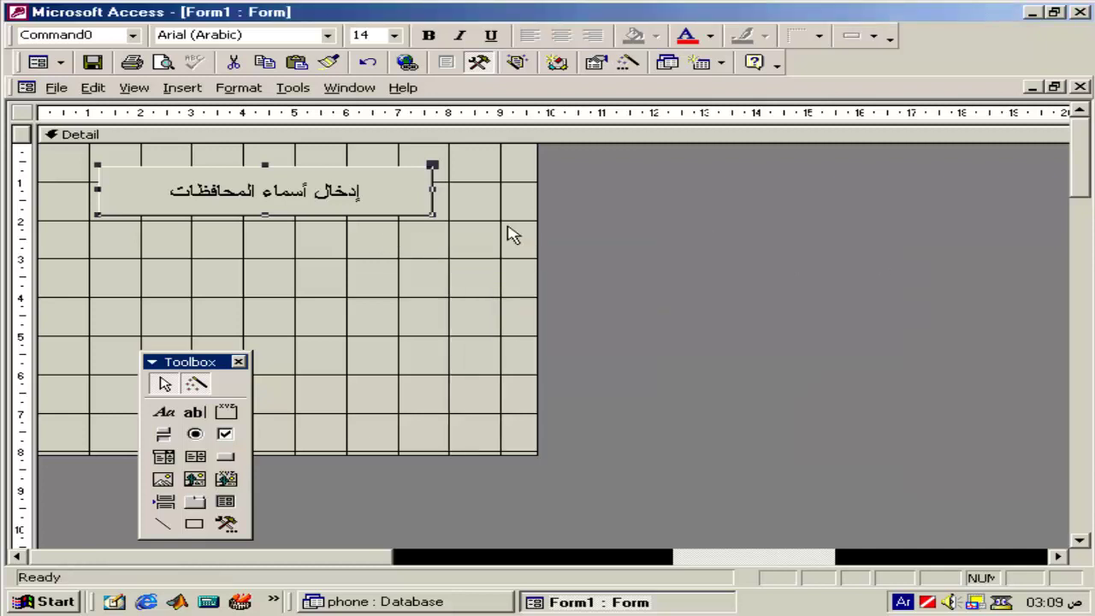
pyautogui.moveTo(432, 184); pyautogui.dragTo(358, 186)
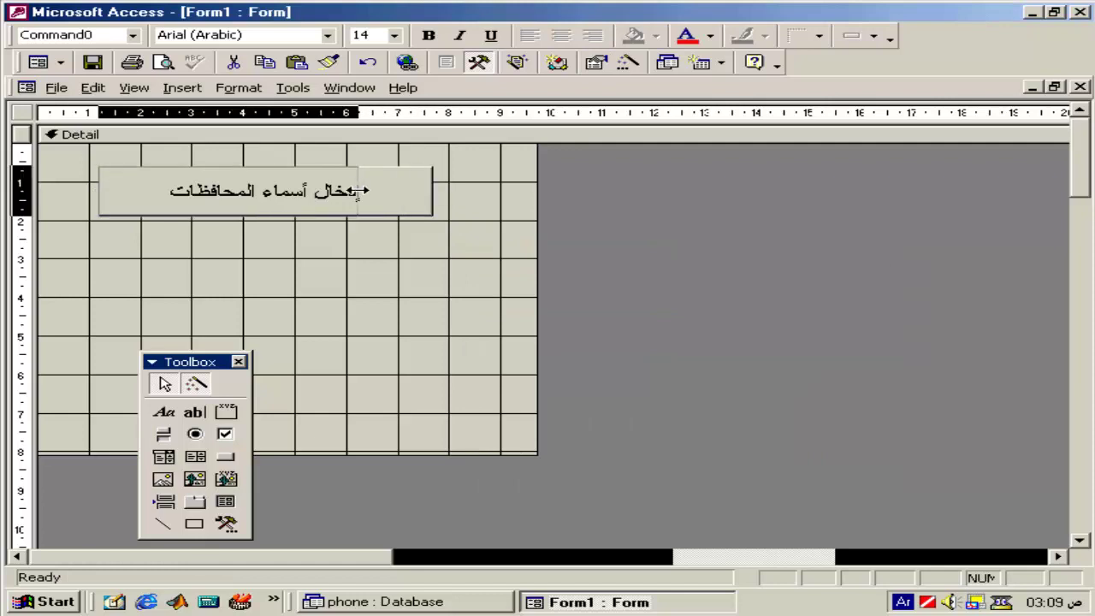
pyautogui.moveTo(298, 164)
pyautogui.mouseDown()
pyautogui.moveTo(328, 150)
pyautogui.moveTo(290, 150)
pyautogui.mouseUp()
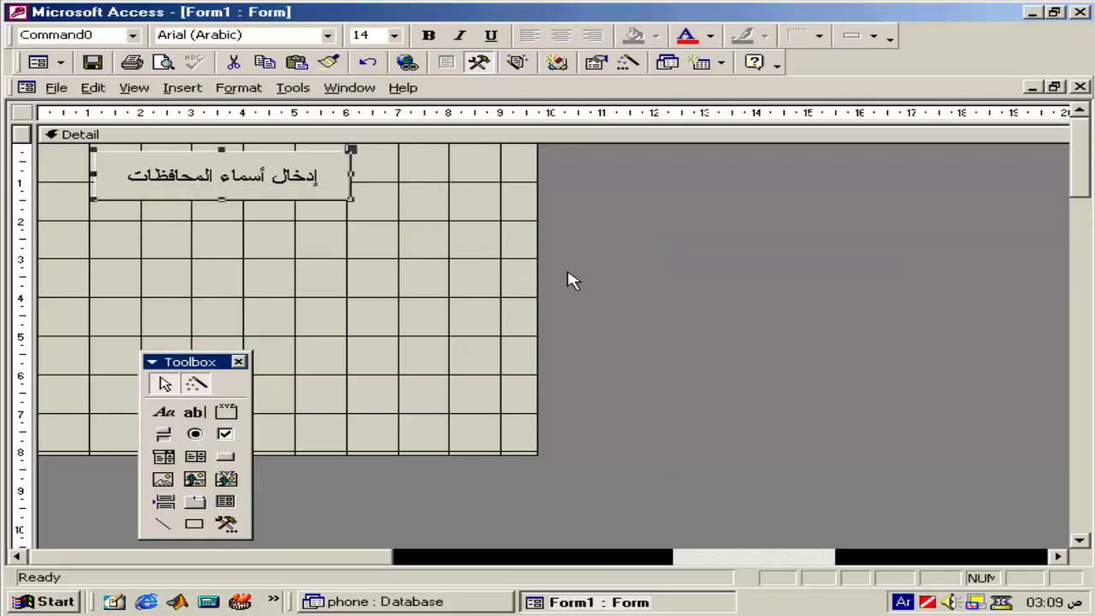
pyautogui.click(535, 272)
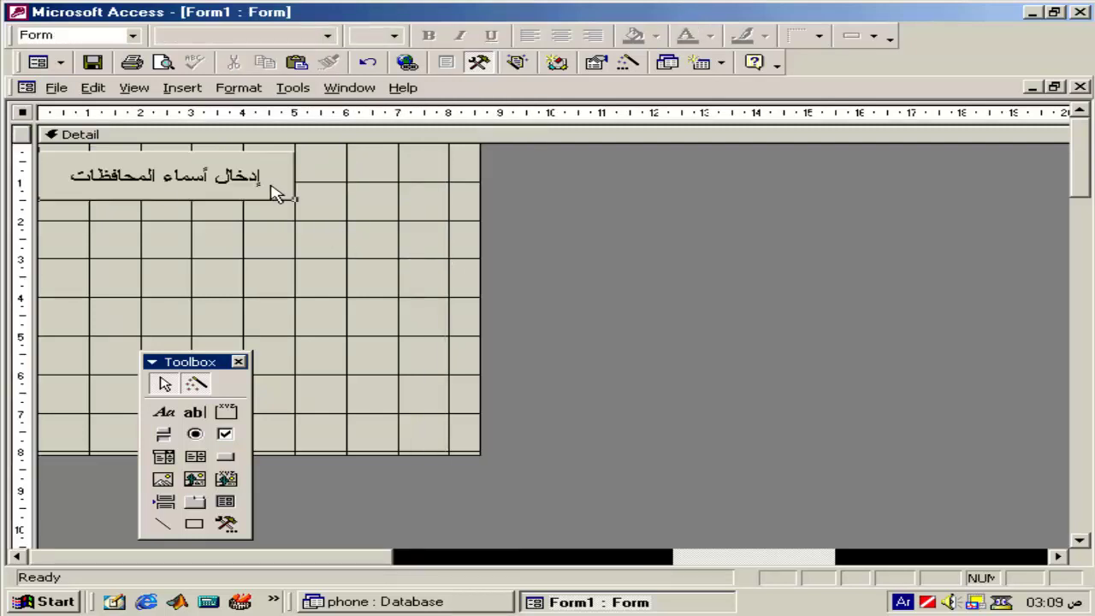
pyautogui.moveTo(273, 193); pyautogui.dragTo(412, 192)
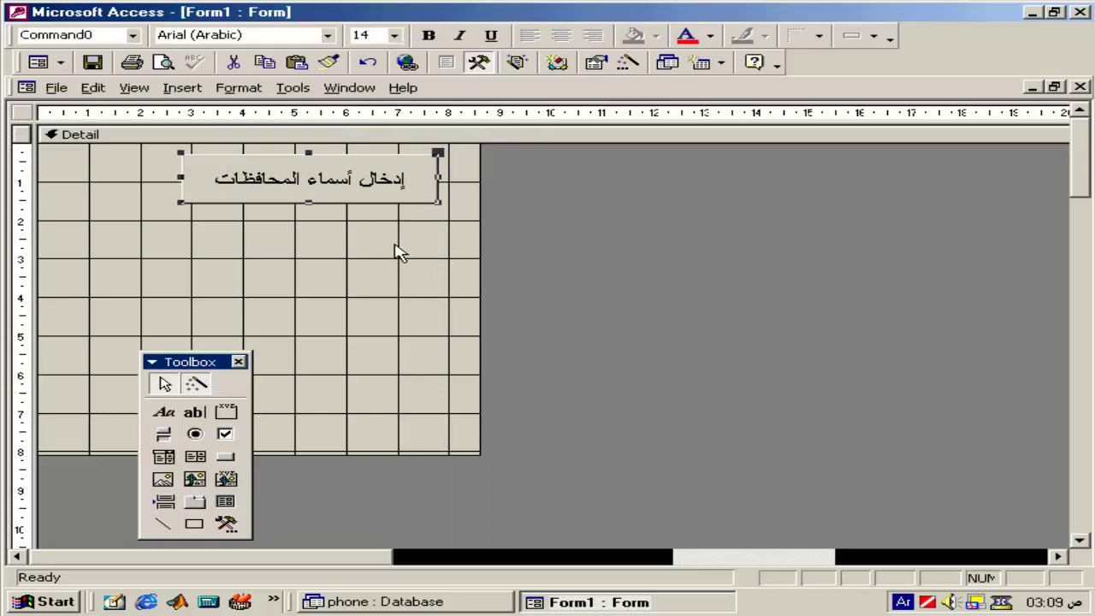
pyautogui.rightClick(342, 203)
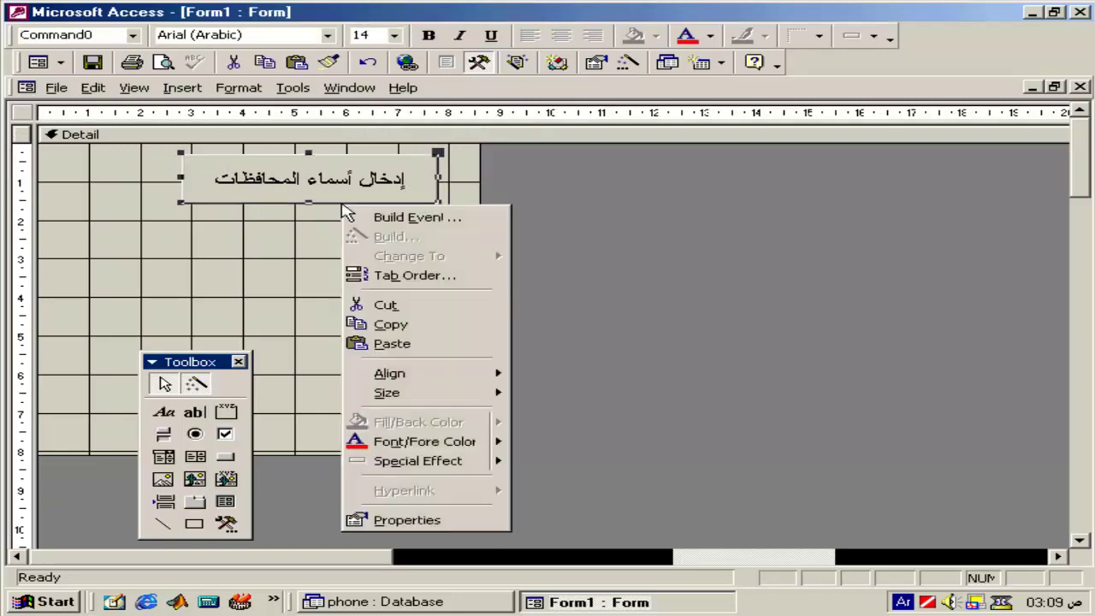
pyautogui.click(402, 325)
pyautogui.click(300, 286)
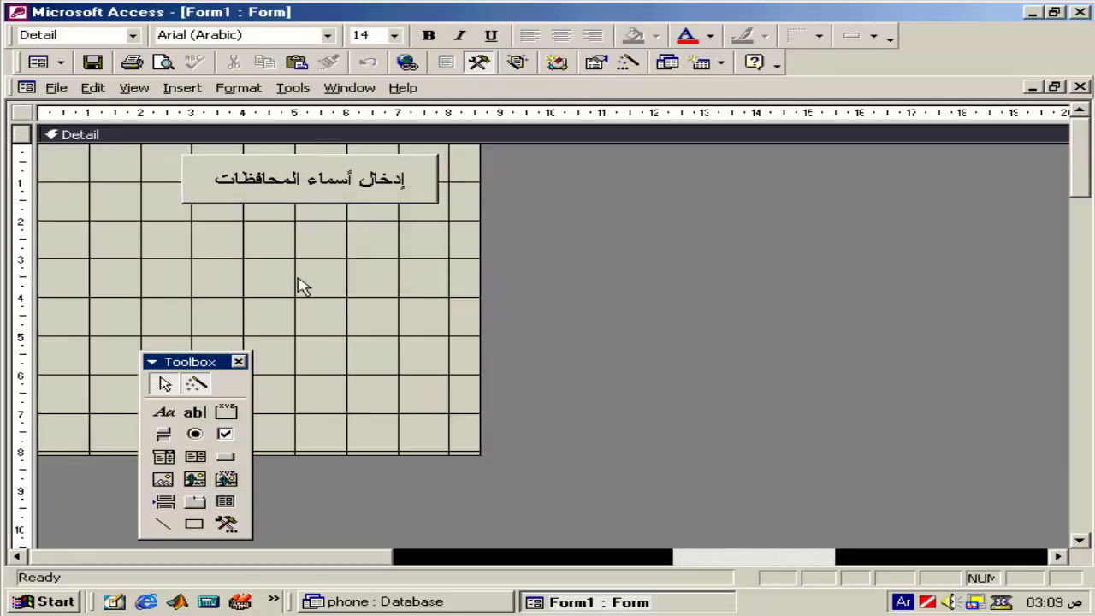
# Paste three copies of the button and stack them in a column beneath the first
pyautogui.rightClick(289, 283)
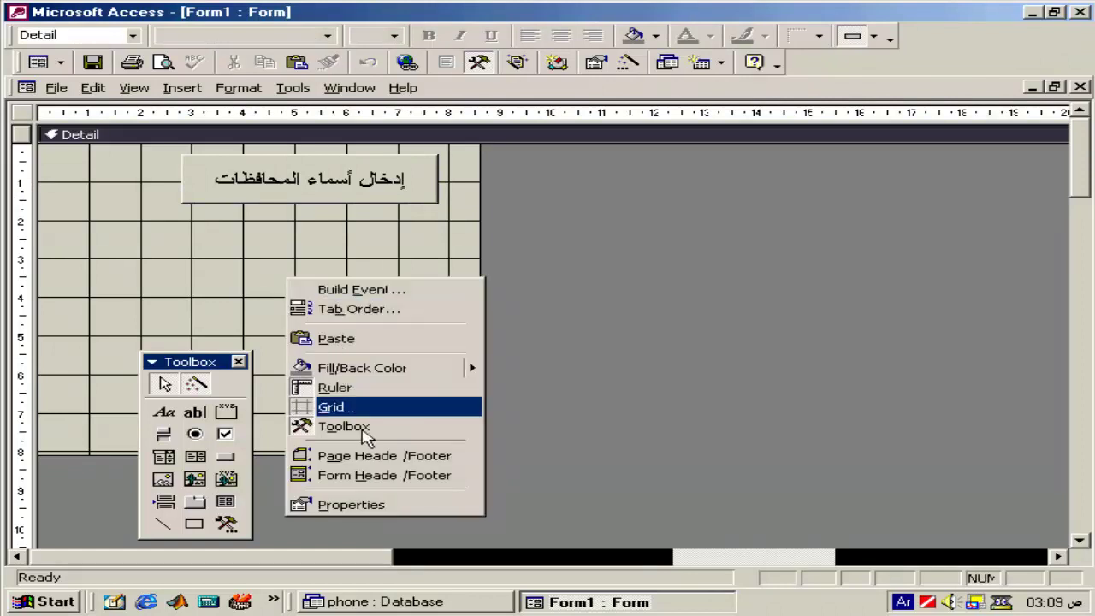
pyautogui.click(376, 340)
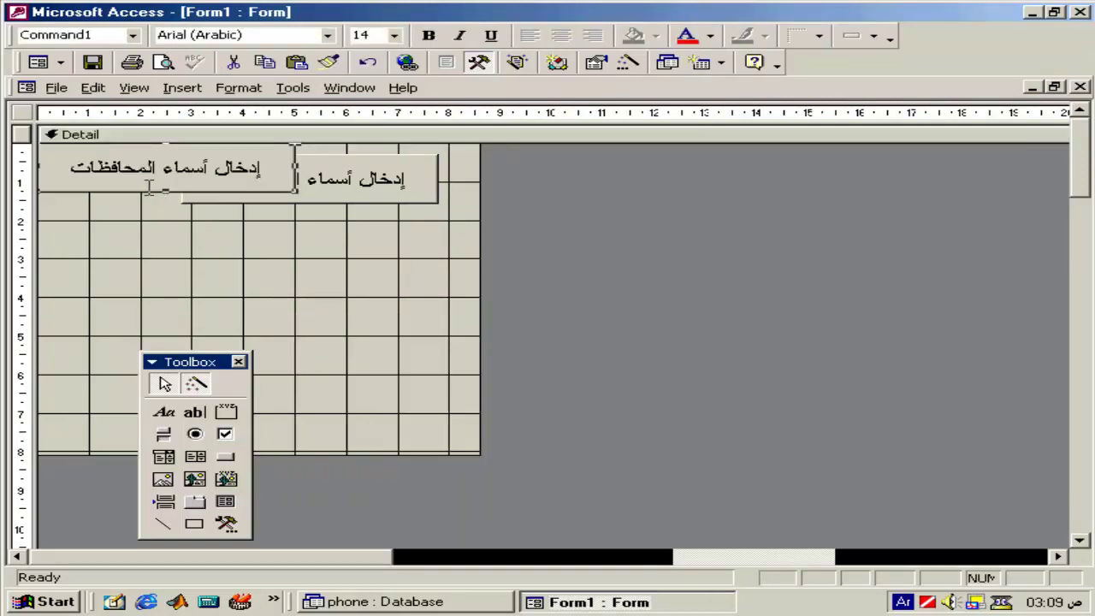
pyautogui.moveTo(142, 192); pyautogui.dragTo(279, 259)
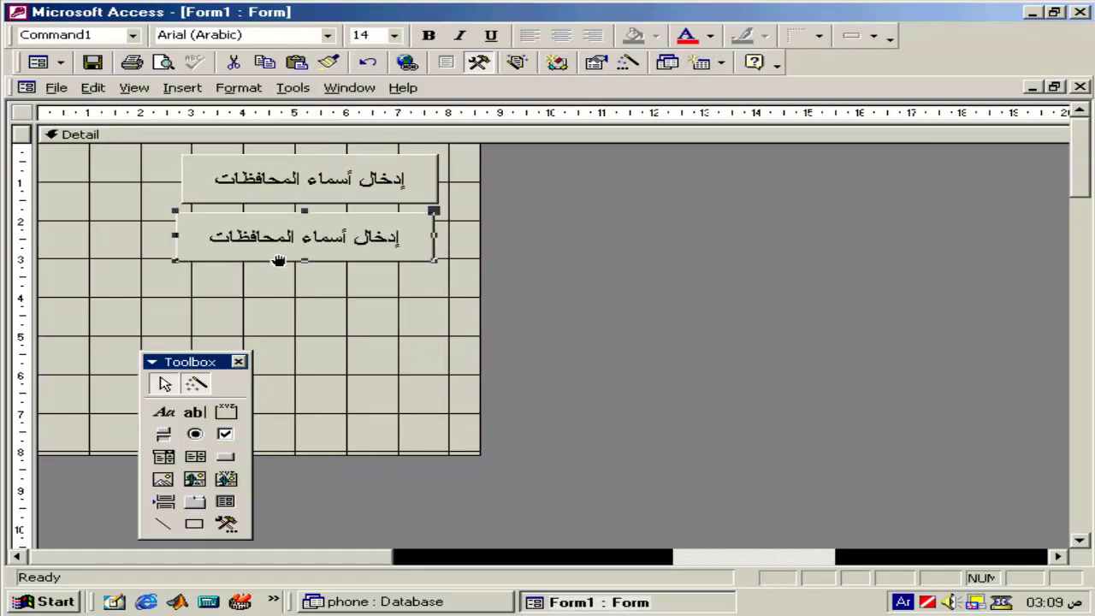
pyautogui.rightClick(249, 303)
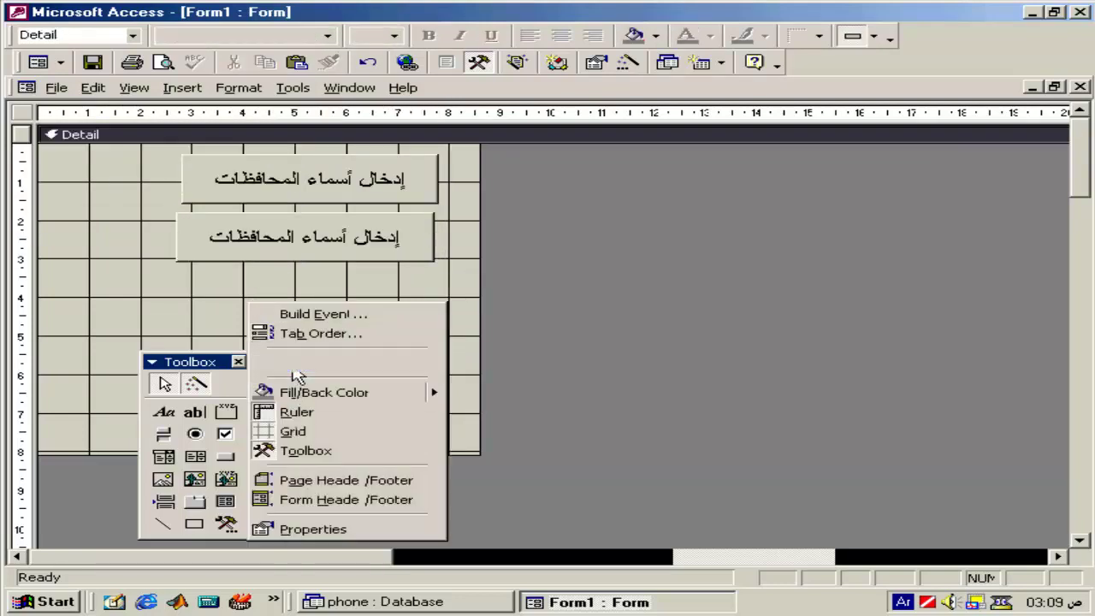
pyautogui.click(295, 362)
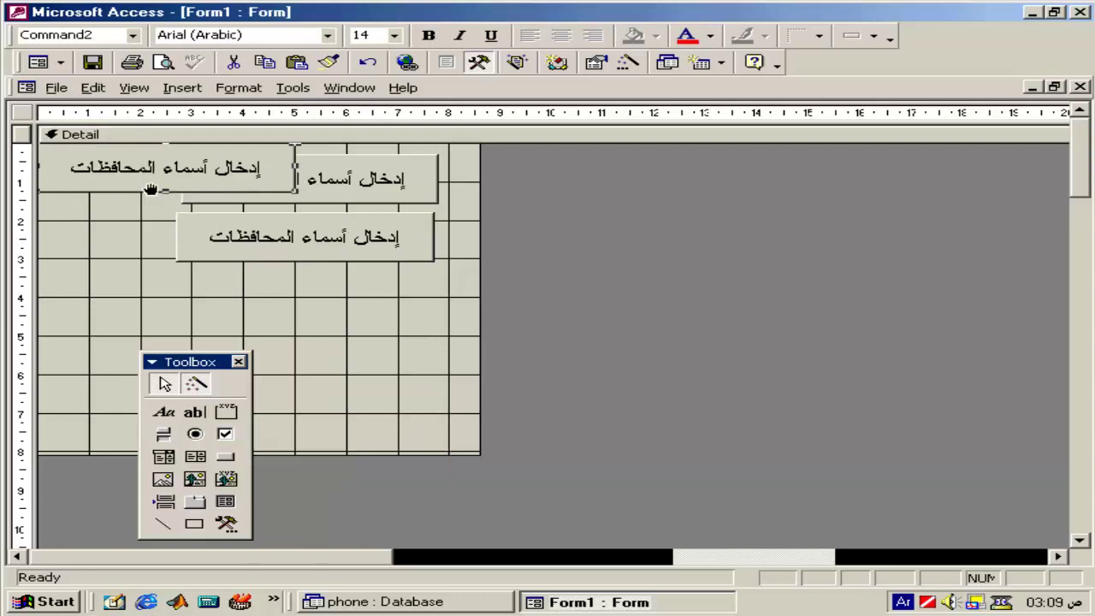
pyautogui.moveTo(150, 189); pyautogui.dragTo(289, 315)
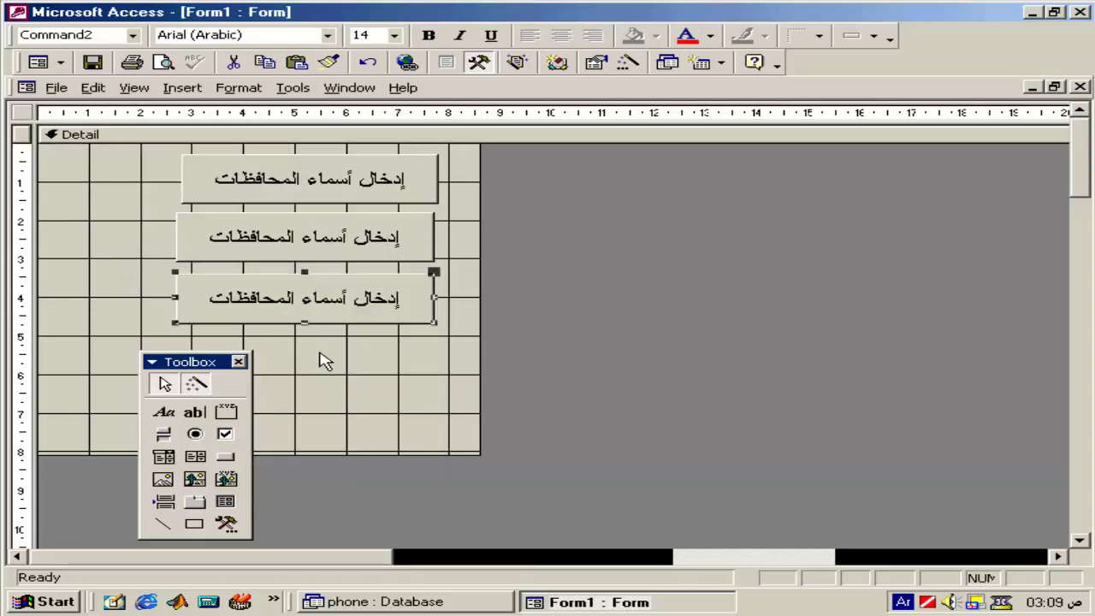
pyautogui.moveTo(354, 272); pyautogui.dragTo(355, 269)
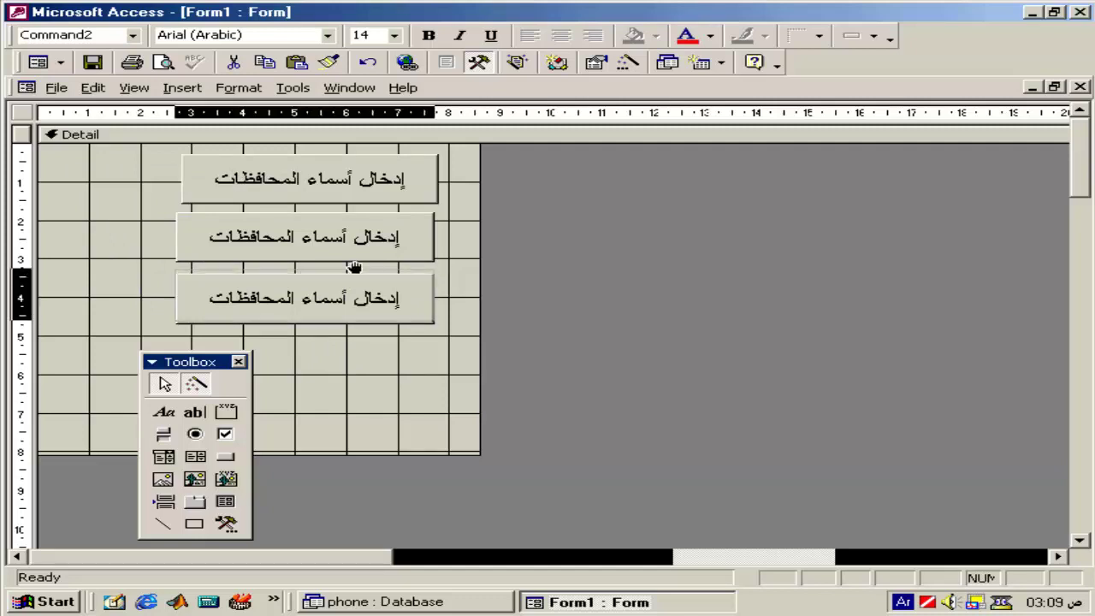
pyautogui.rightClick(340, 351)
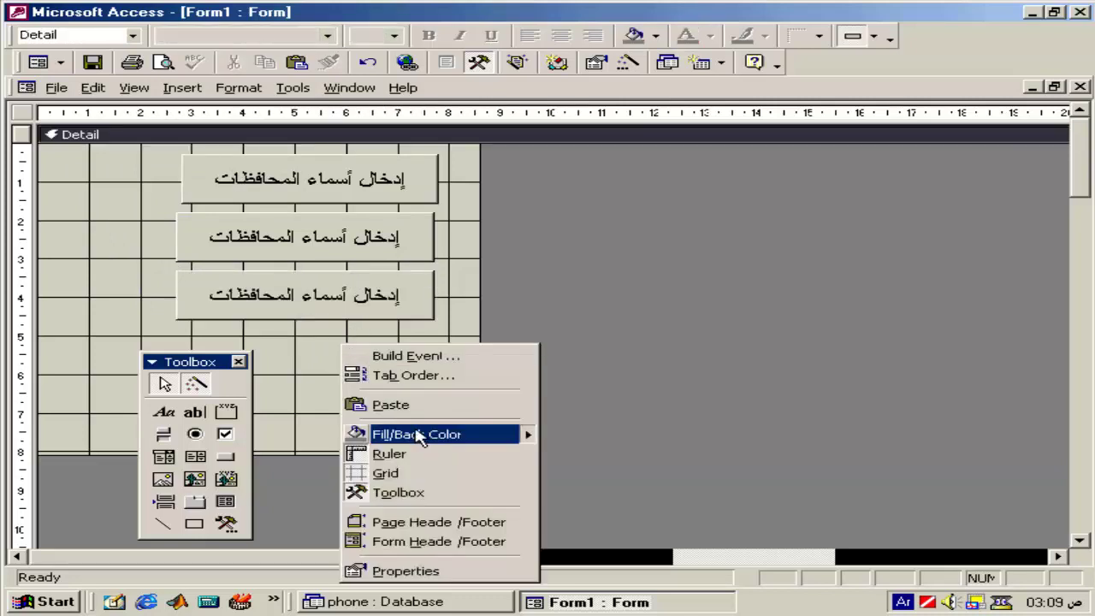
pyautogui.click(376, 405)
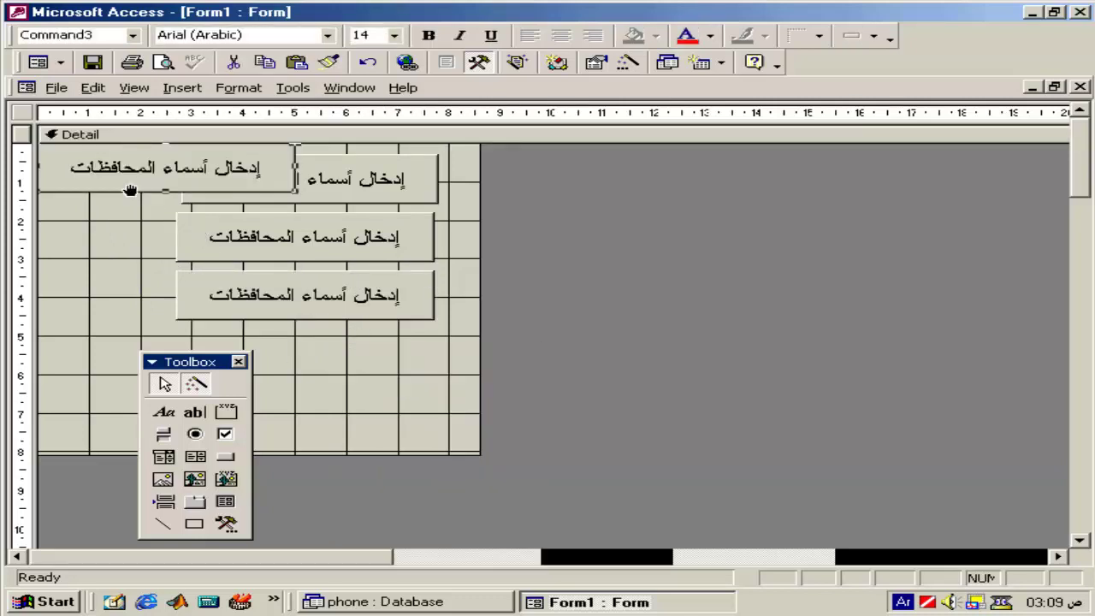
pyautogui.moveTo(129, 190); pyautogui.dragTo(266, 375)
# Change the second button's caption to 'إدخال أسماء المدن'
pyautogui.click(292, 417)
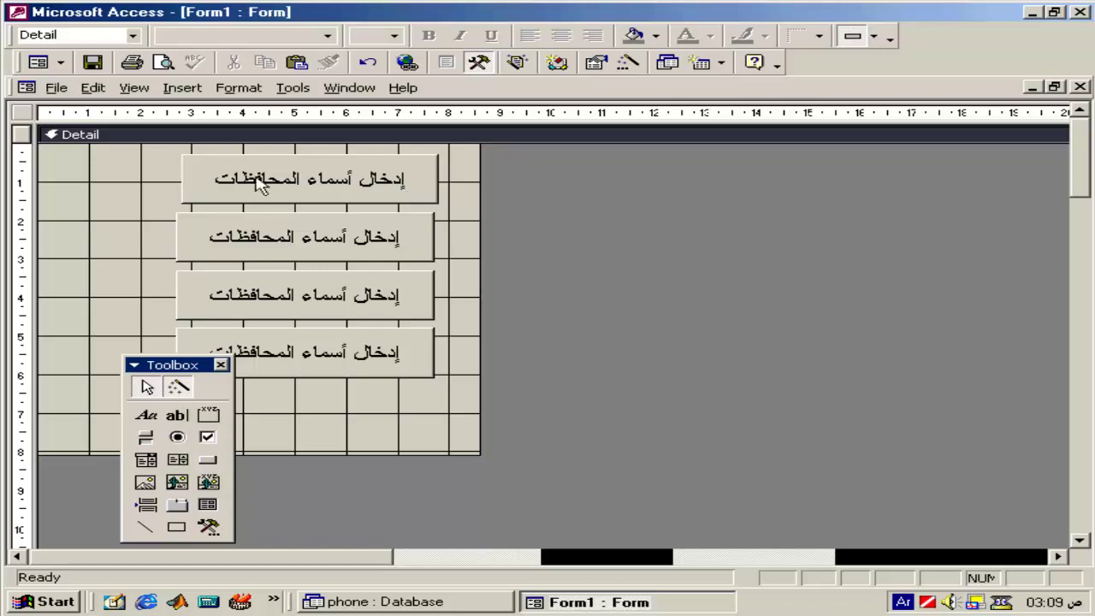
pyautogui.click(253, 248)
pyautogui.click(264, 235)
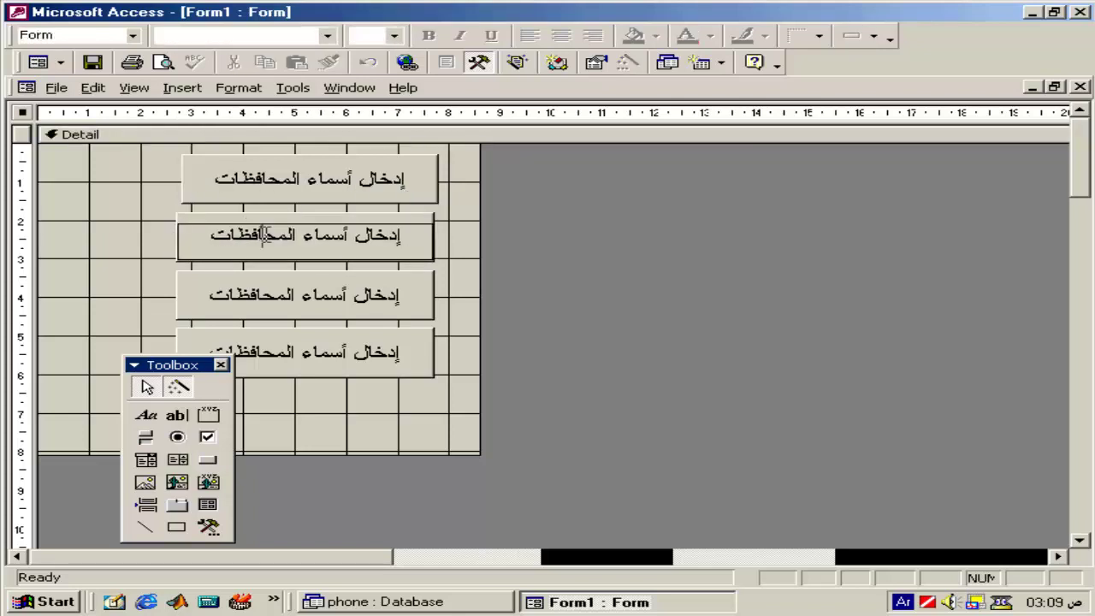
pyautogui.doubleClick(264, 235)
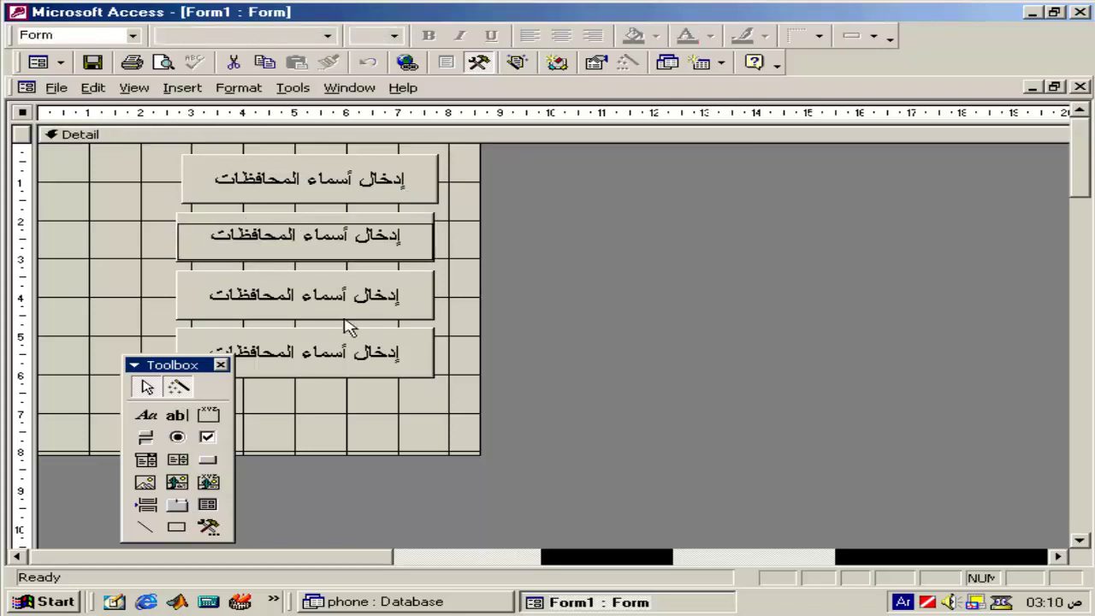
pyautogui.write('المدن')
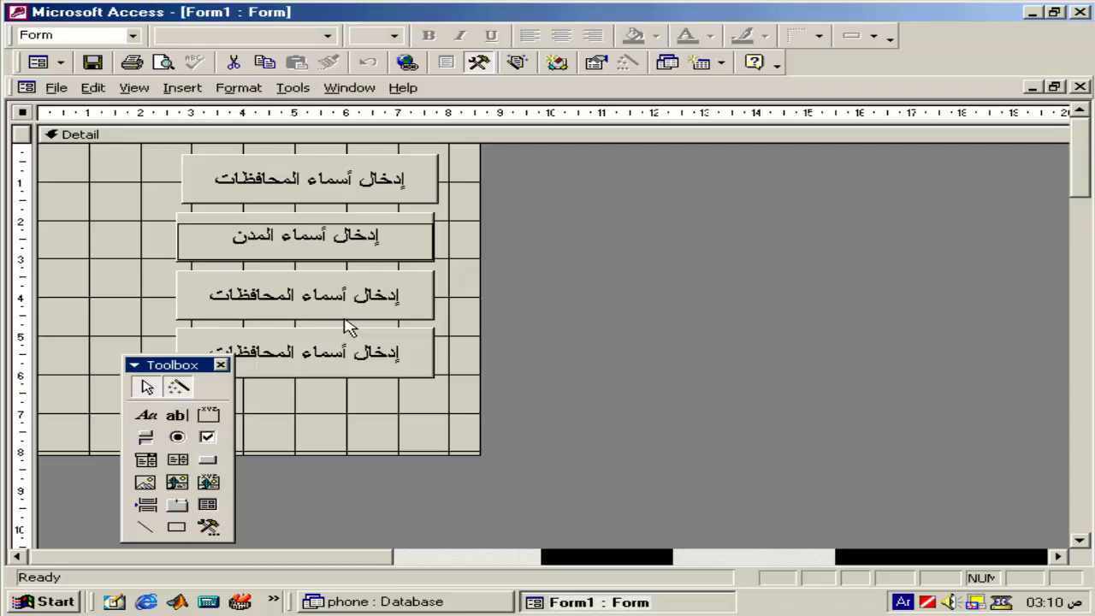
pyautogui.click(141, 291)
# Change the third button's caption to 'إضافة نوع هاتف جديد'
pyautogui.click(265, 288)
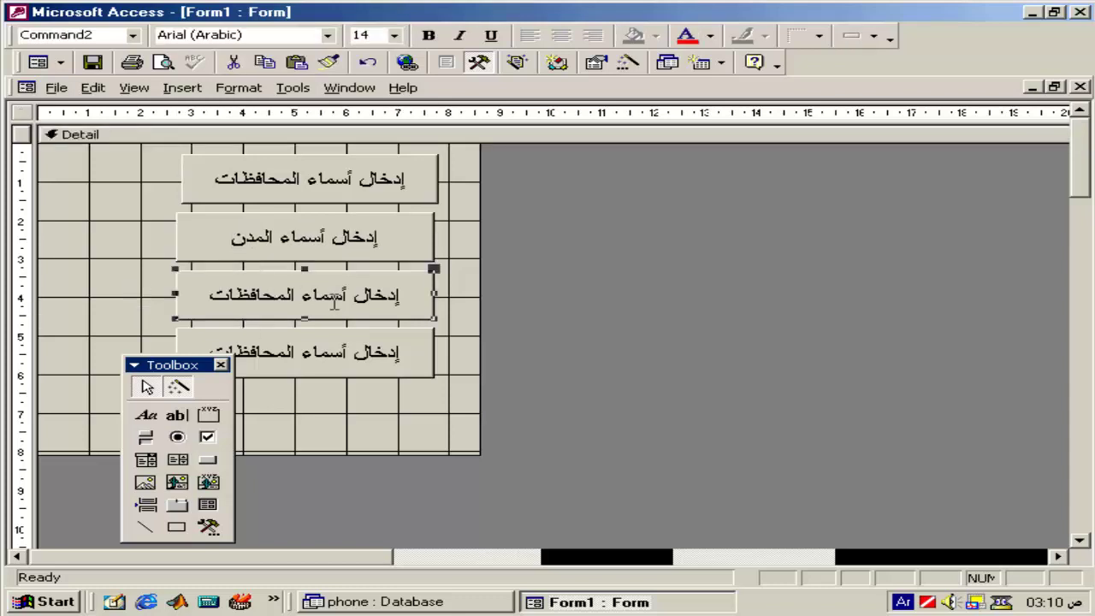
pyautogui.click(368, 299)
pyautogui.doubleClick(368, 296)
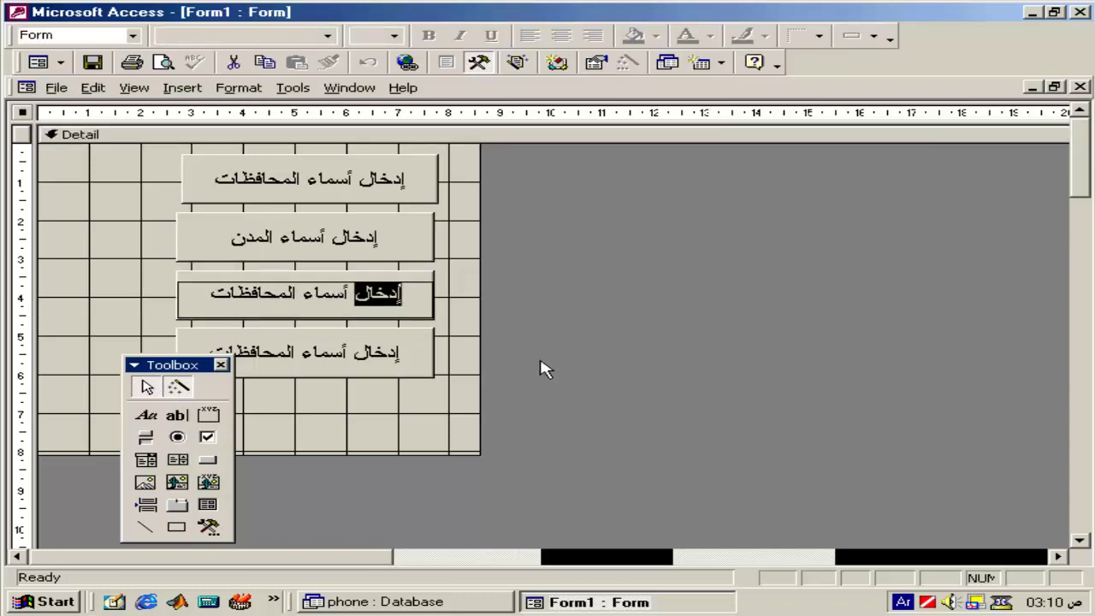
pyautogui.write('إض')
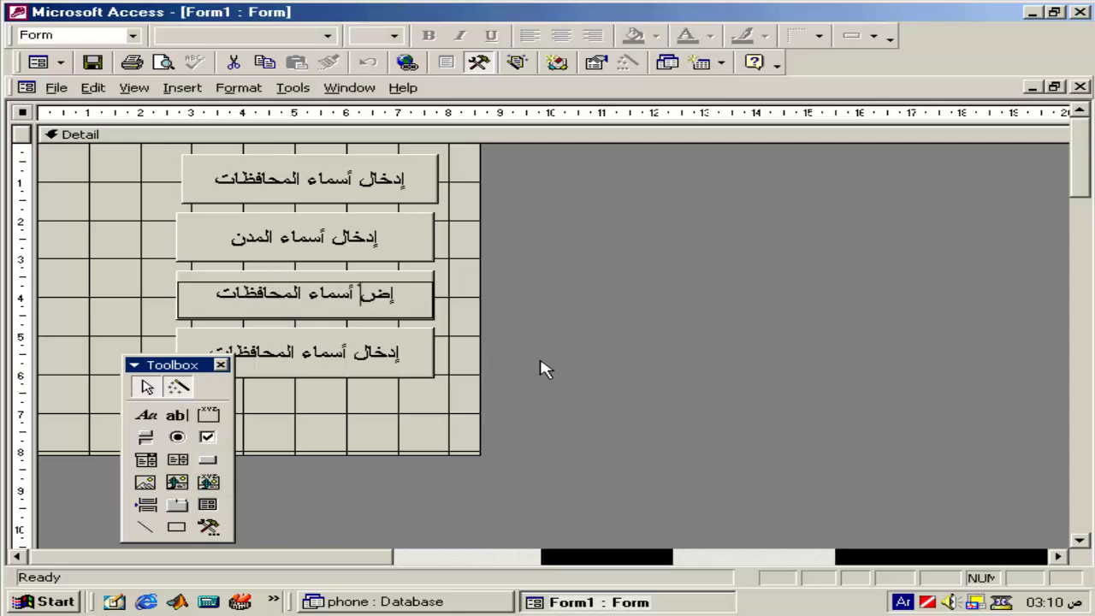
pyautogui.write('افة ')
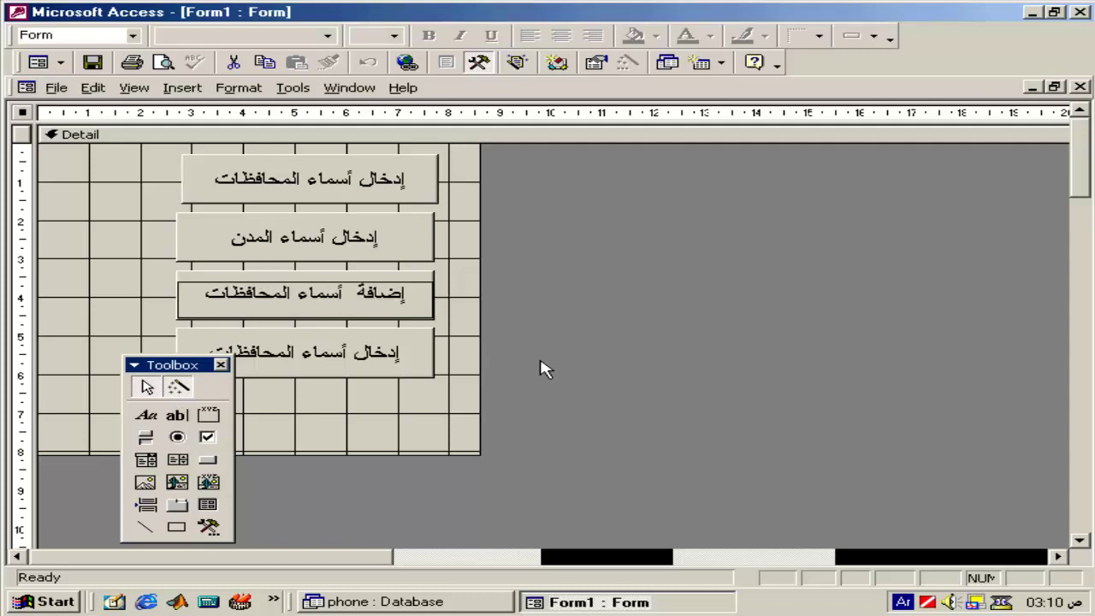
pyautogui.write('نوع ها')
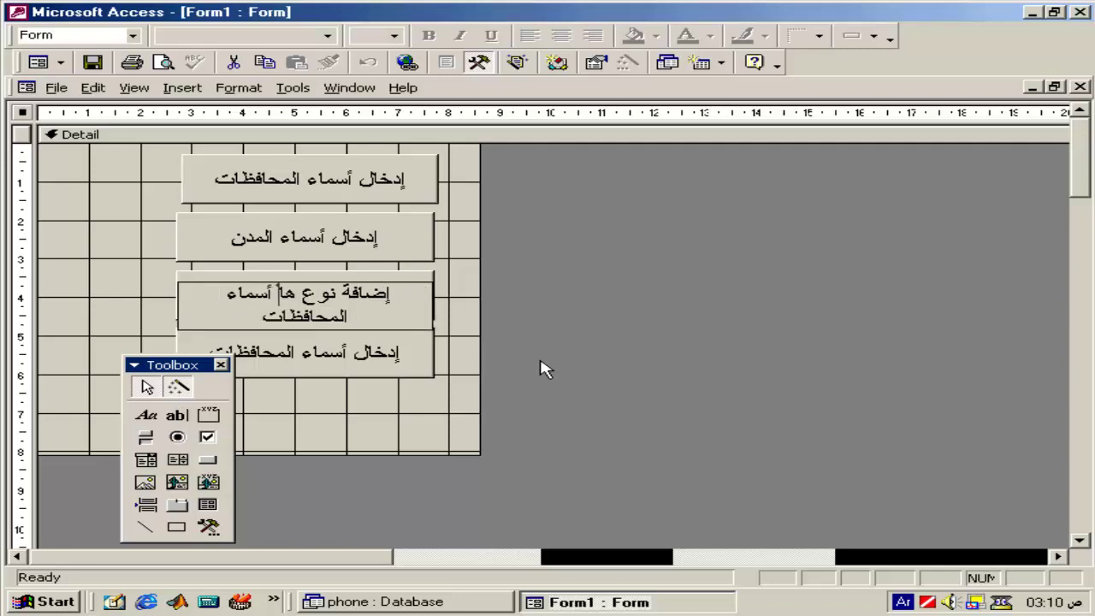
pyautogui.write('تف ')
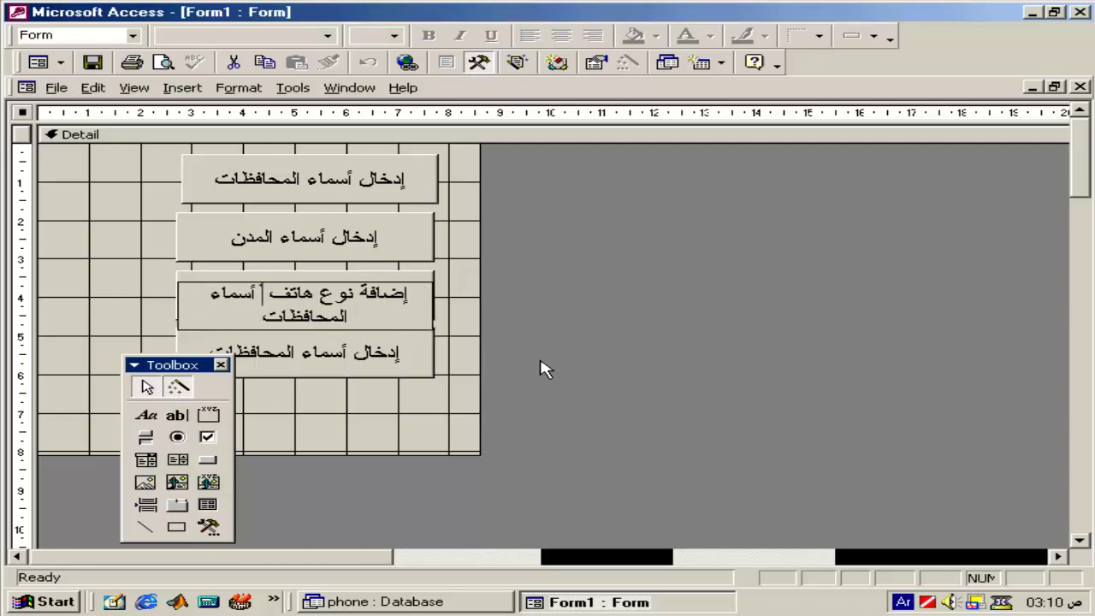
pyautogui.write('جديدا')
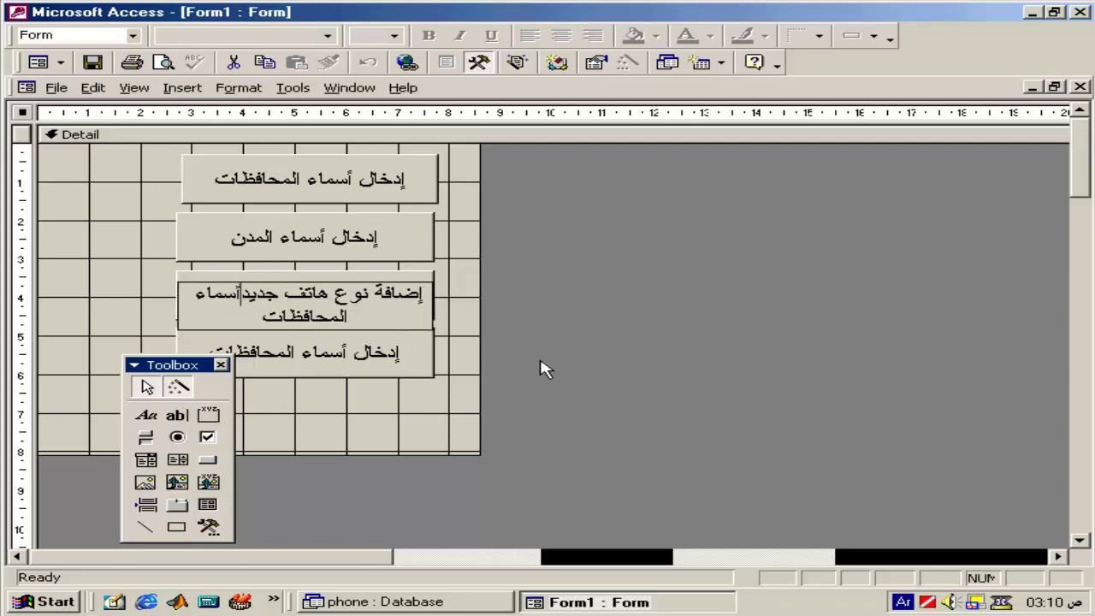
pyautogui.press('Delete')
pyautogui.press('Delete')
pyautogui.press('Delete')
pyautogui.press('Delete')
pyautogui.press('Delete')
pyautogui.press('Delete')
pyautogui.press('Delete')
pyautogui.press('Delete')
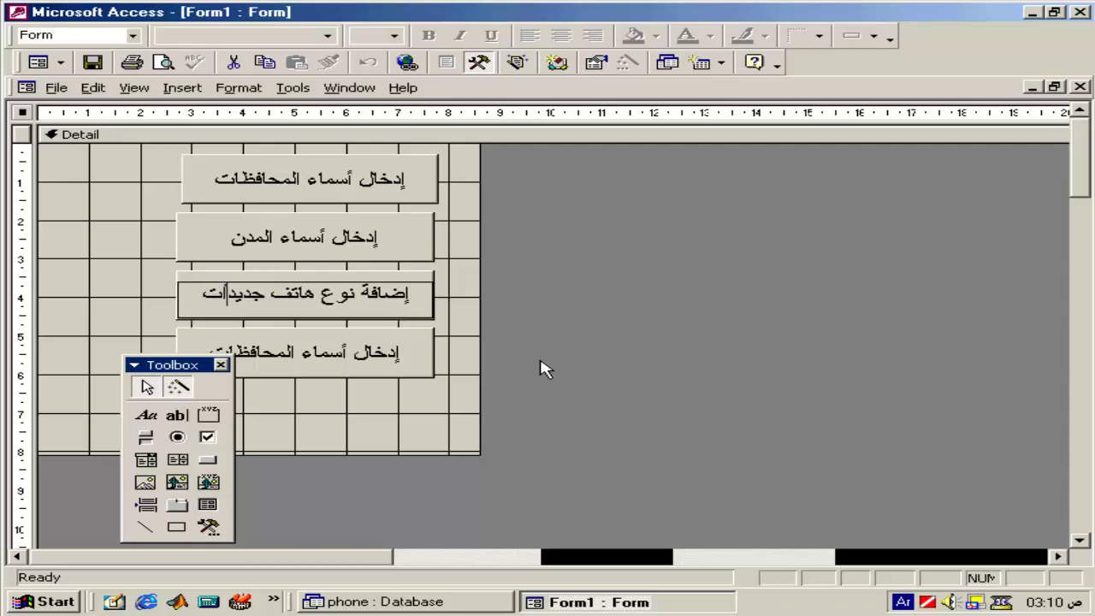
pyautogui.press('Delete')
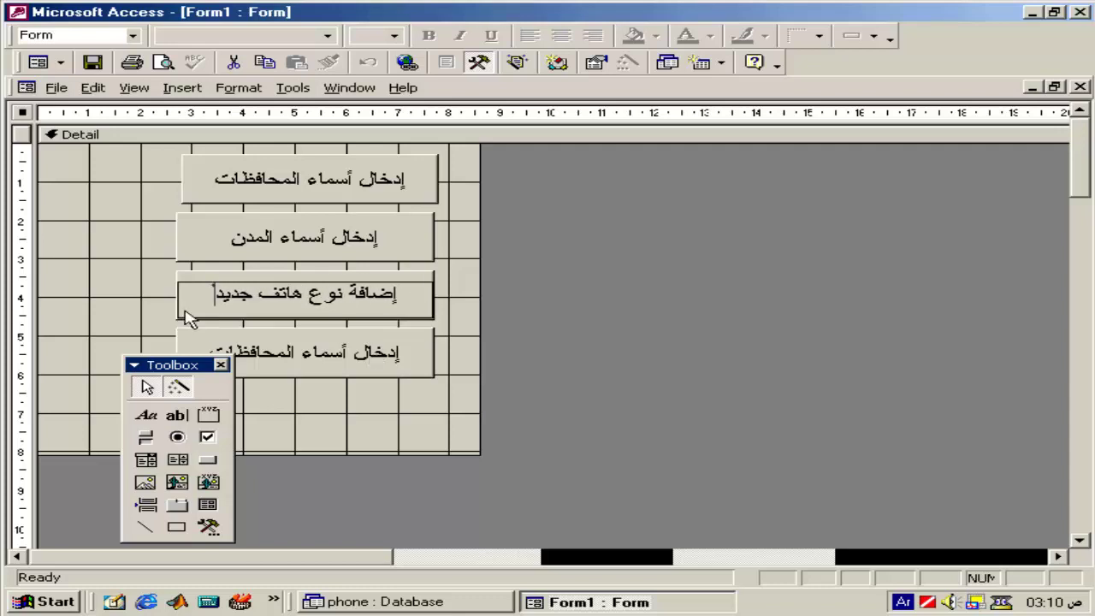
pyautogui.click(128, 291)
# Change the fourth button's caption to 'إدخال أرقام الهواتف'
pyautogui.click(381, 373)
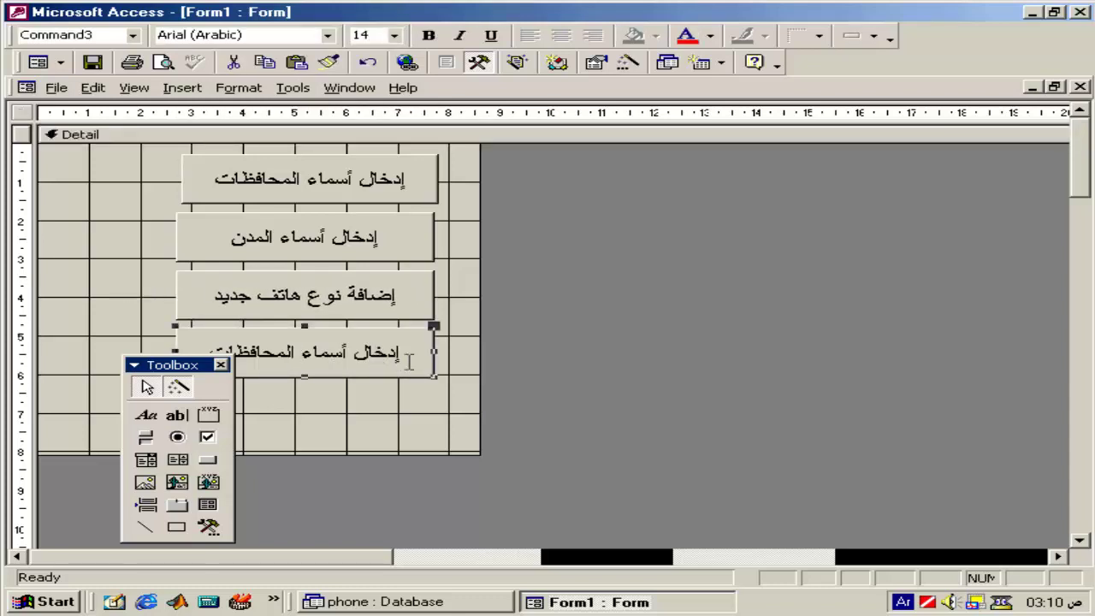
pyautogui.moveTo(205, 368); pyautogui.dragTo(221, 389)
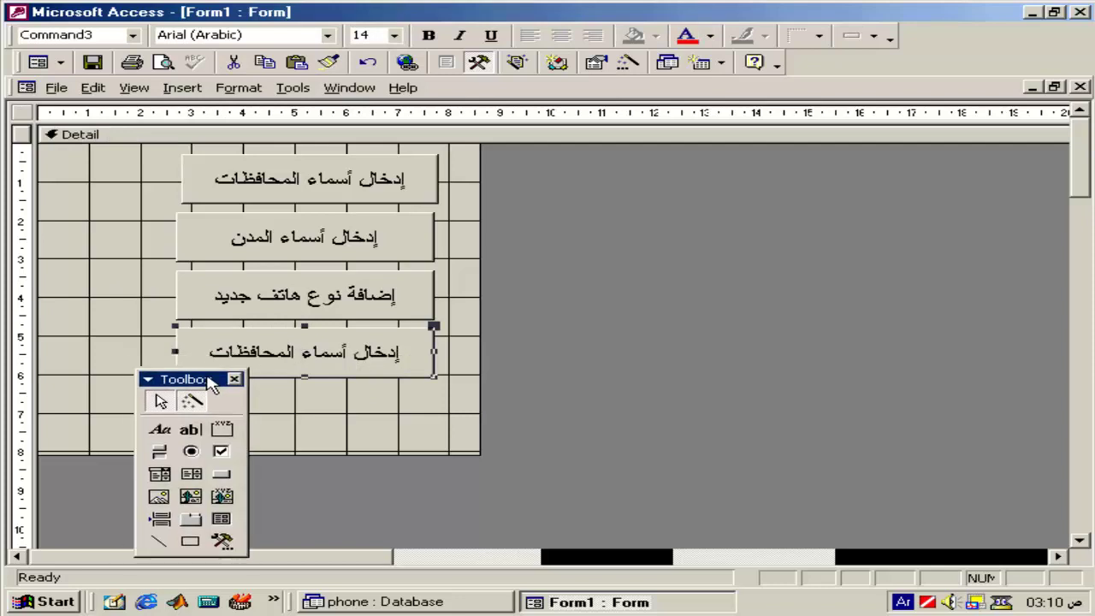
pyautogui.doubleClick(326, 351)
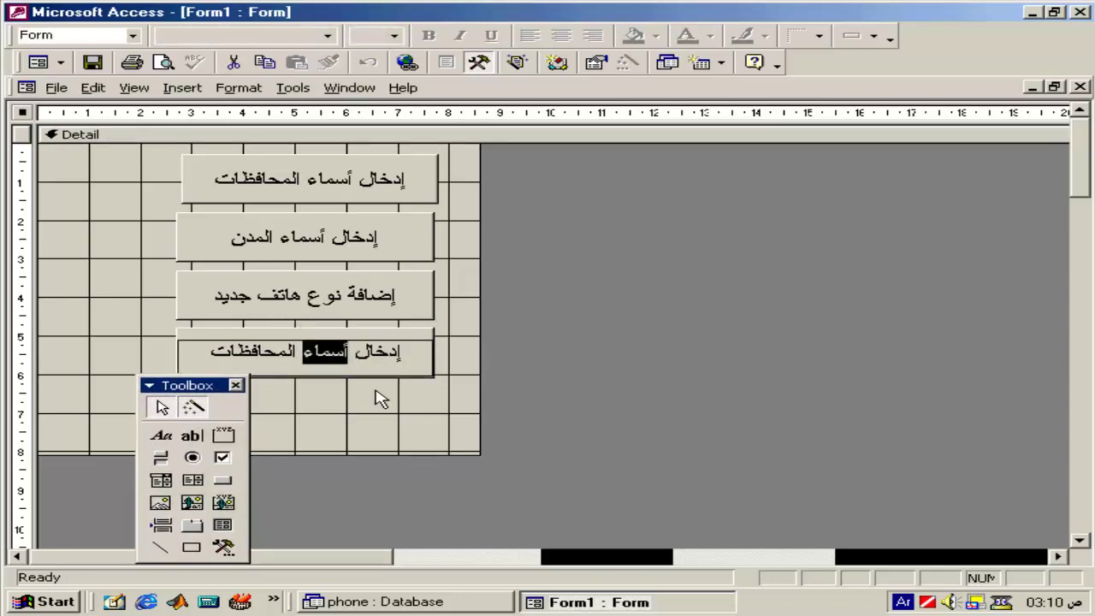
pyautogui.write('أرقام أ')
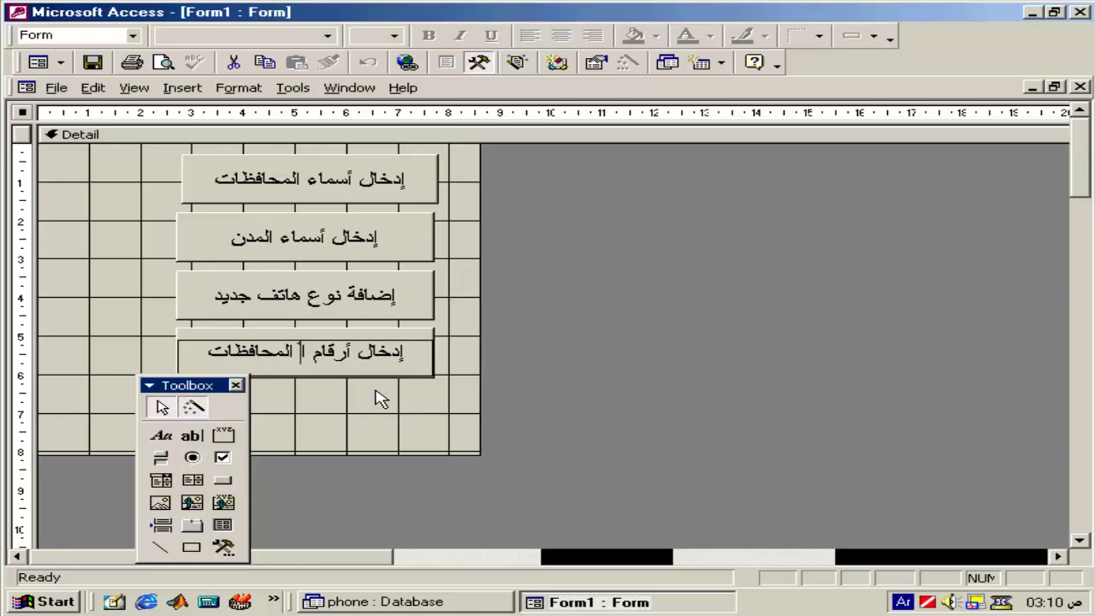
pyautogui.write('لهوا')
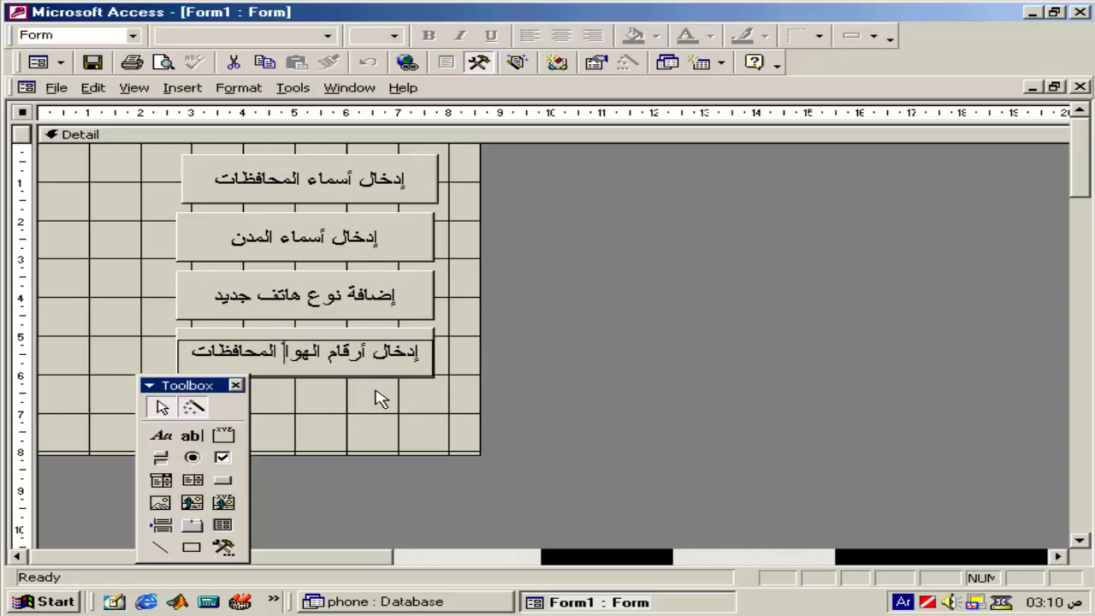
pyautogui.write('تف')
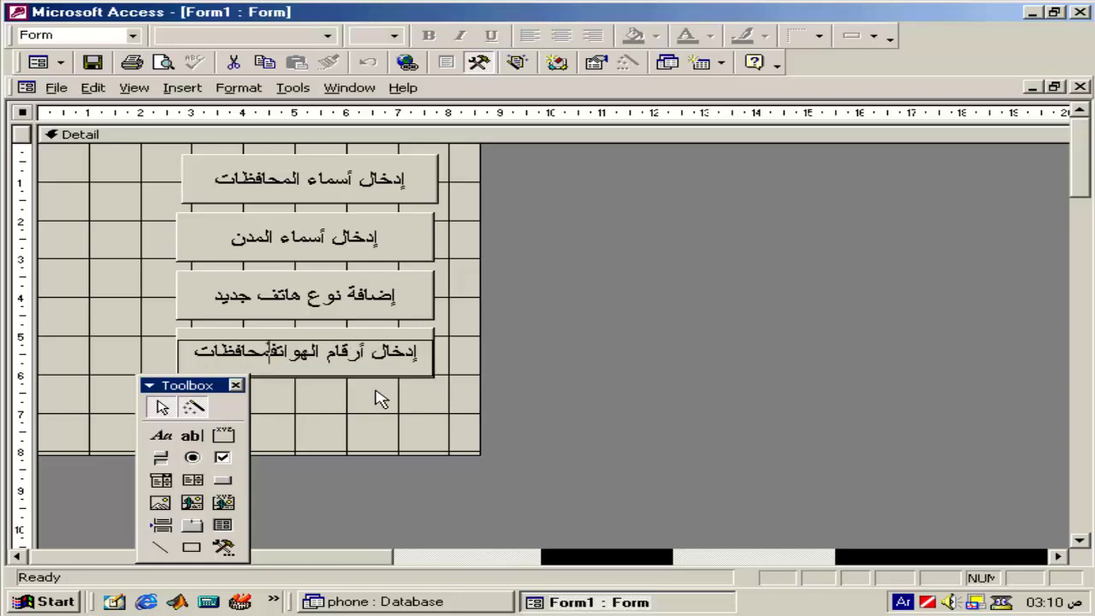
pyautogui.press('Delete')
pyautogui.press('Delete')
pyautogui.press('Delete')
pyautogui.press('Delete')
pyautogui.press('Delete')
pyautogui.press('Delete')
pyautogui.press('Delete')
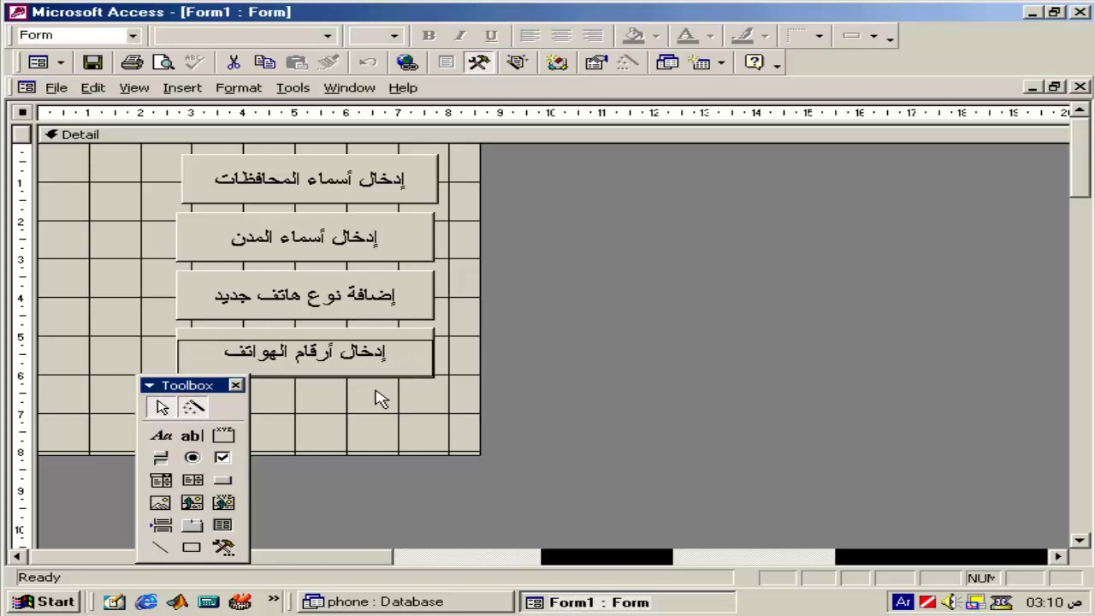
pyautogui.click(396, 333)
pyautogui.rightClick(435, 349)
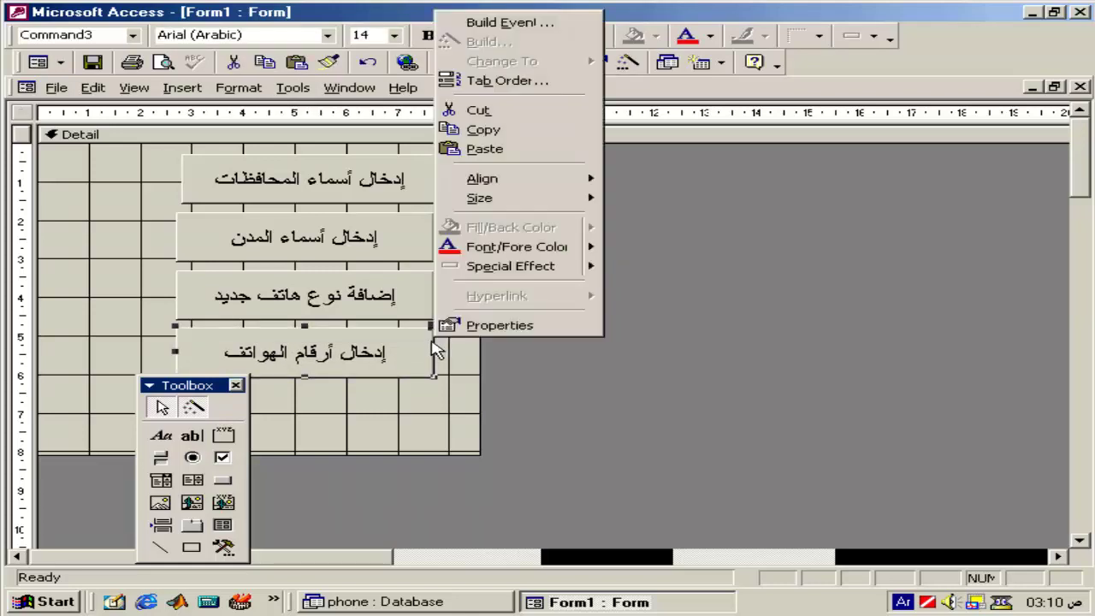
pyautogui.rightClick(362, 211)
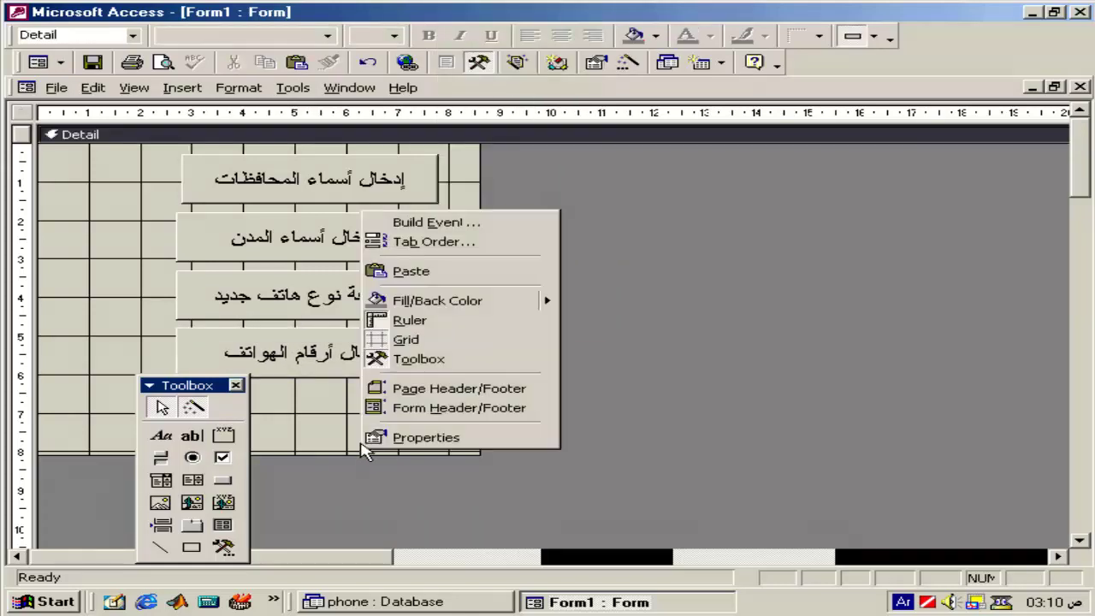
# Paste a fifth button below the fourth and caption it 'خروج'
pyautogui.click(409, 271)
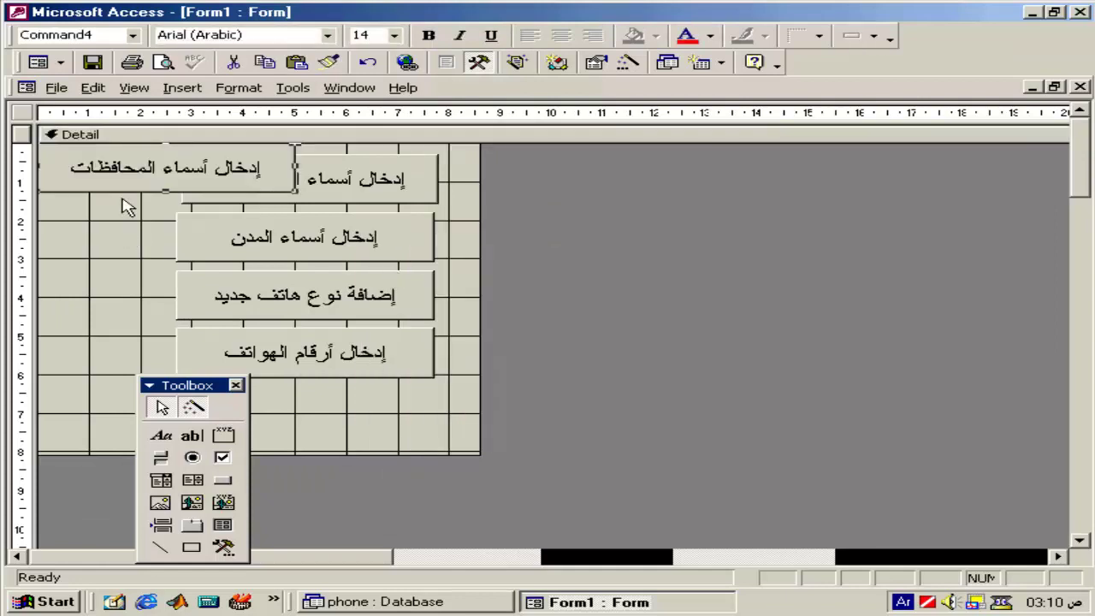
pyautogui.moveTo(123, 192)
pyautogui.mouseDown()
pyautogui.moveTo(258, 433)
pyautogui.moveTo(631, 342)
pyautogui.mouseUp()
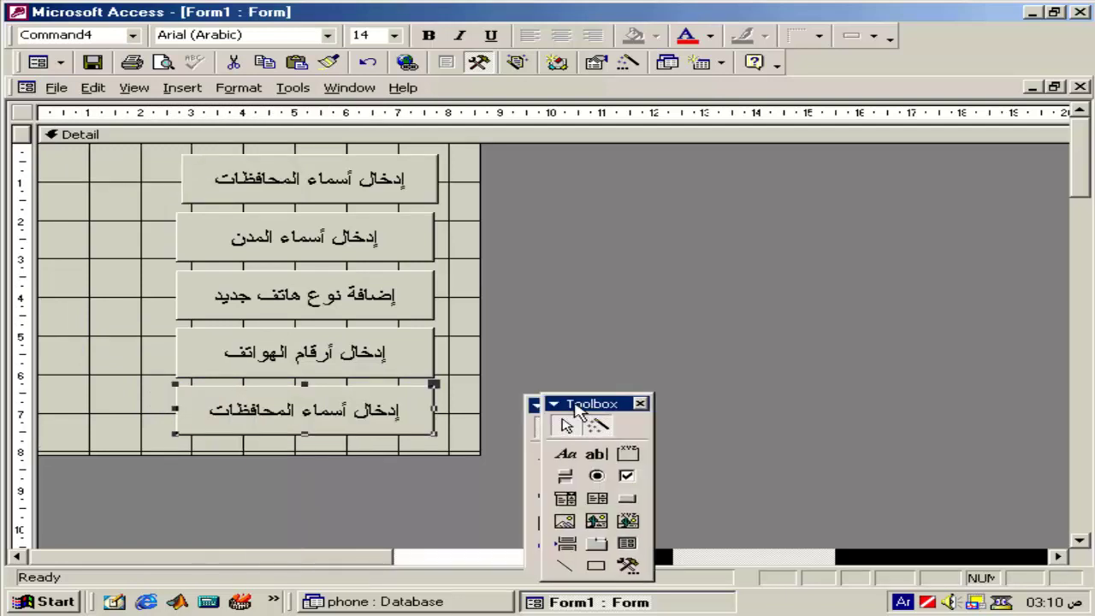
pyautogui.click(401, 408)
pyautogui.moveTo(400, 408); pyautogui.dragTo(54, 425)
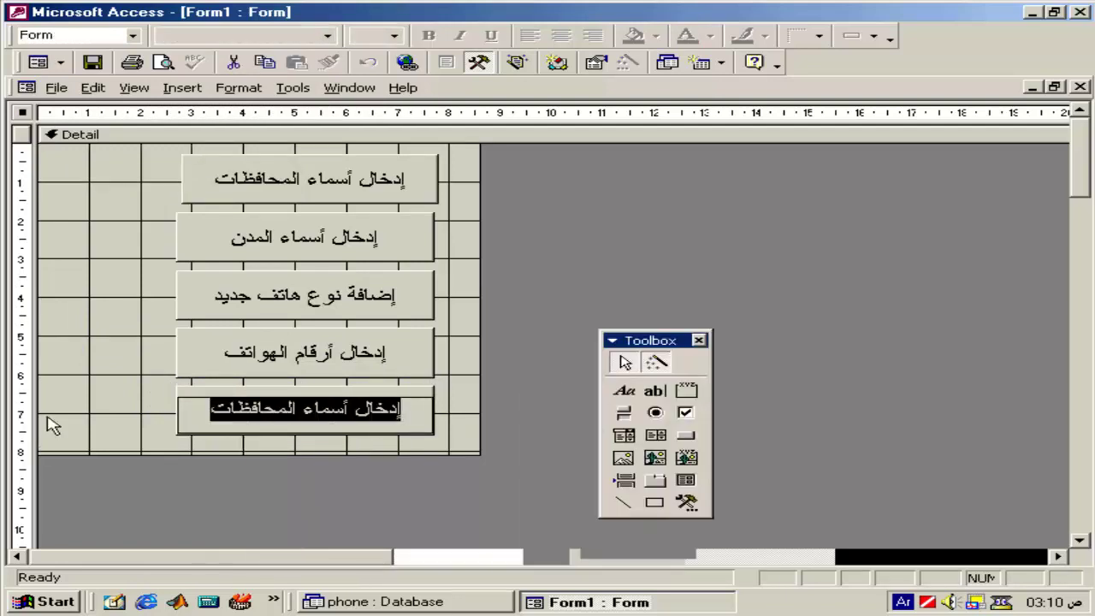
pyautogui.write('خر')
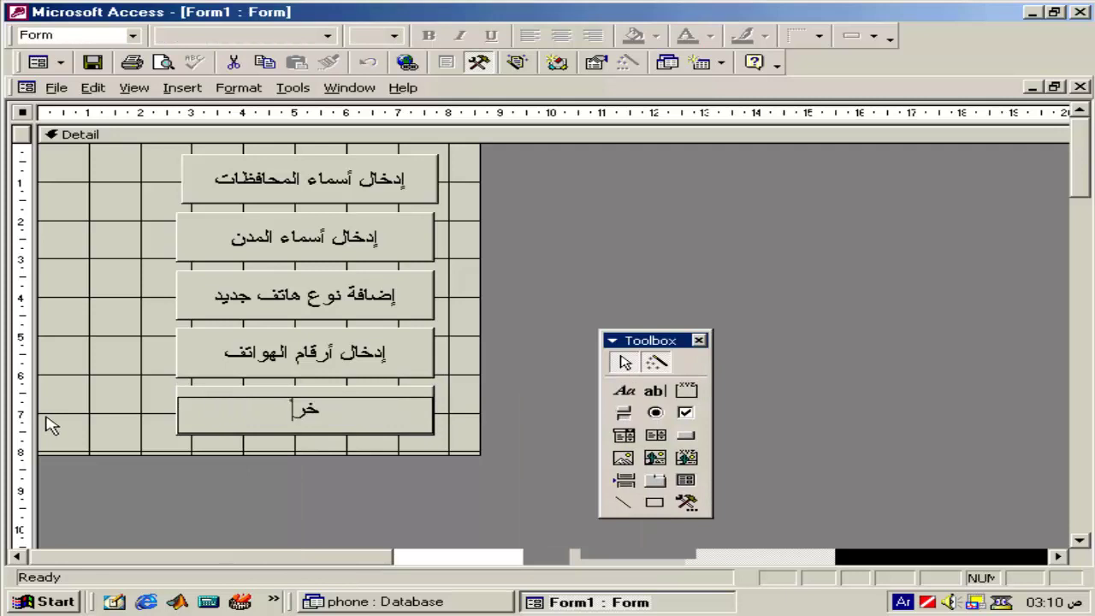
pyautogui.write('وج')
pyautogui.click(489, 301)
# Narrow the form and shift all five buttons together to fit
pyautogui.moveTo(481, 295)
pyautogui.mouseDown()
pyautogui.moveTo(339, 295)
pyautogui.moveTo(440, 296)
pyautogui.mouseUp()
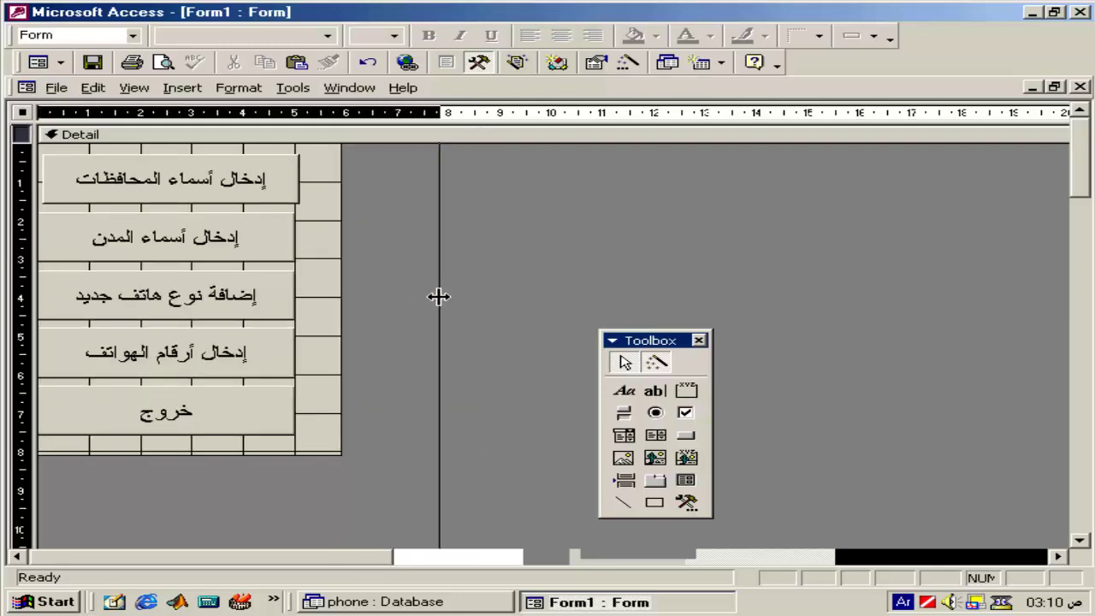
pyautogui.moveTo(413, 180); pyautogui.dragTo(343, 443)
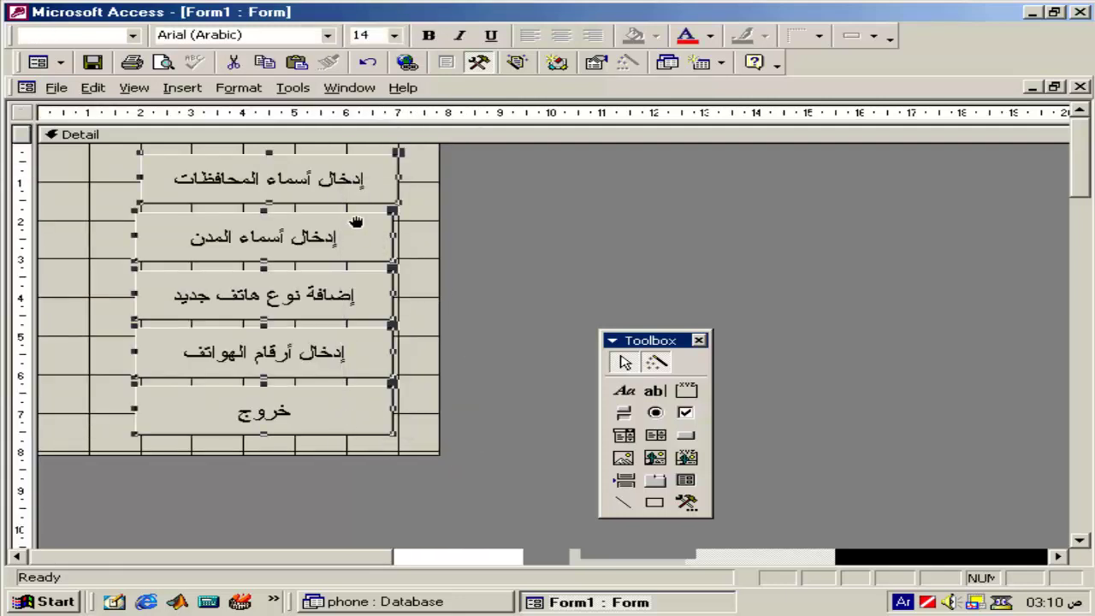
pyautogui.moveTo(366, 157)
pyautogui.mouseDown()
pyautogui.moveTo(391, 159)
pyautogui.moveTo(335, 176)
pyautogui.mouseUp()
pyautogui.click(469, 176)
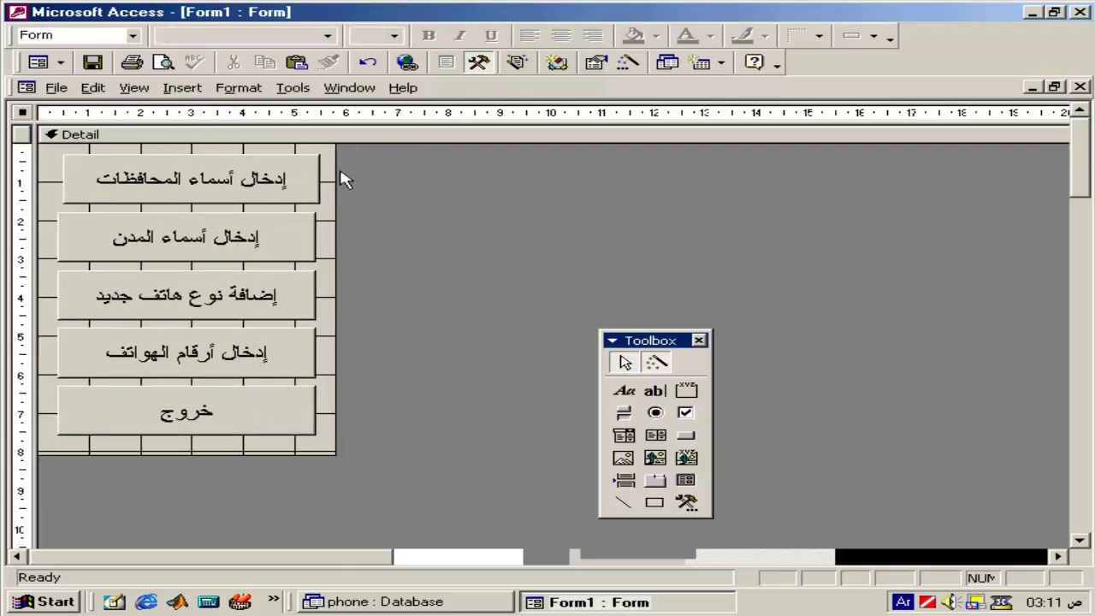
pyautogui.click(37, 62)
pyautogui.click(196, 141)
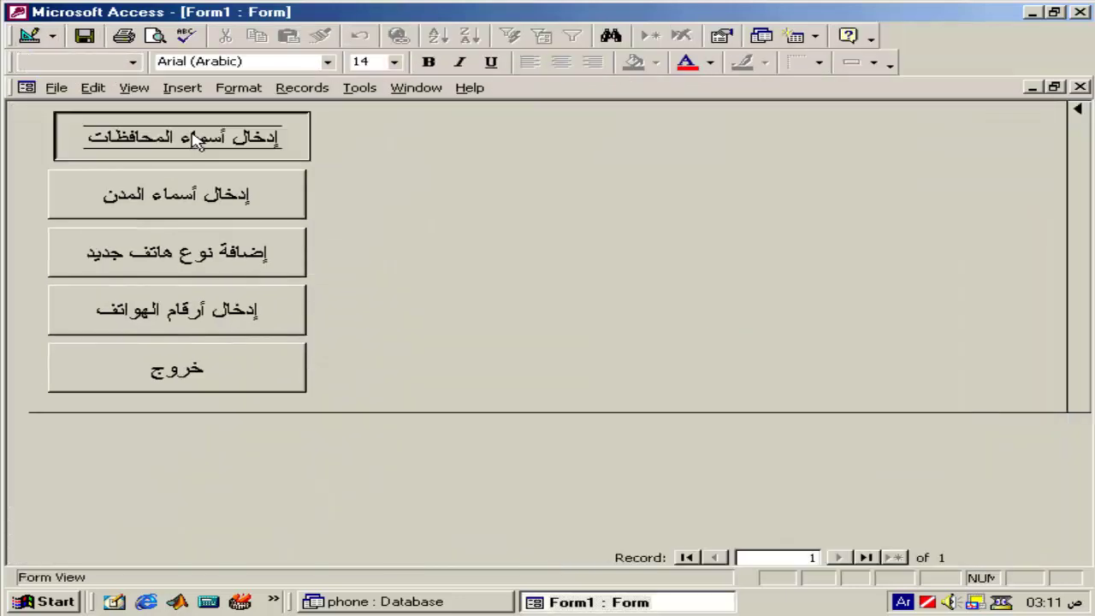
pyautogui.click(186, 195)
pyautogui.click(192, 261)
pyautogui.click(190, 312)
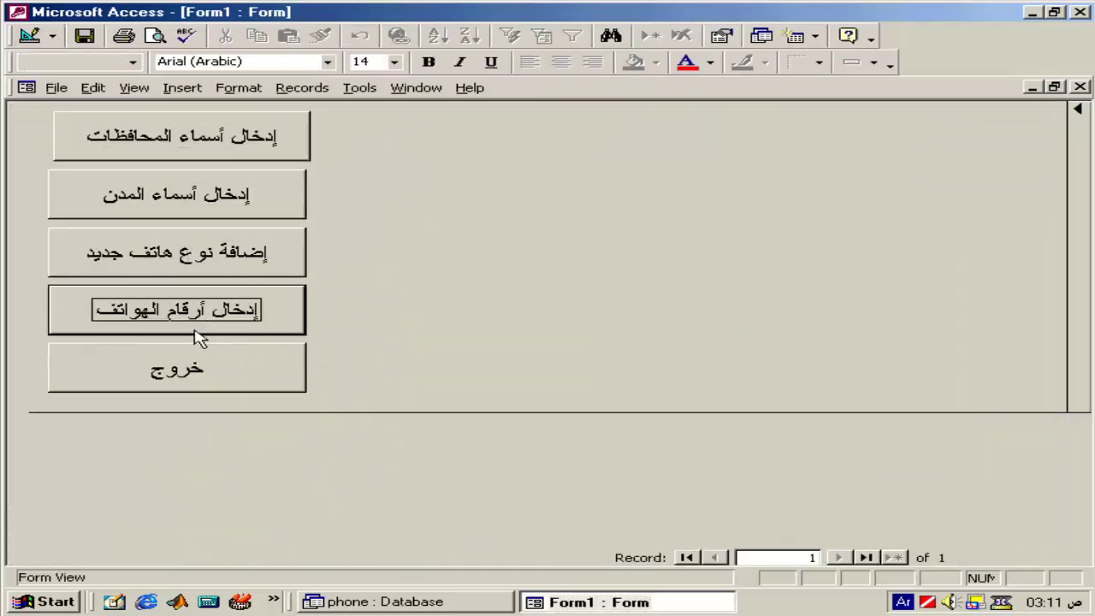
pyautogui.click(197, 365)
pyautogui.click(197, 312)
pyautogui.click(192, 255)
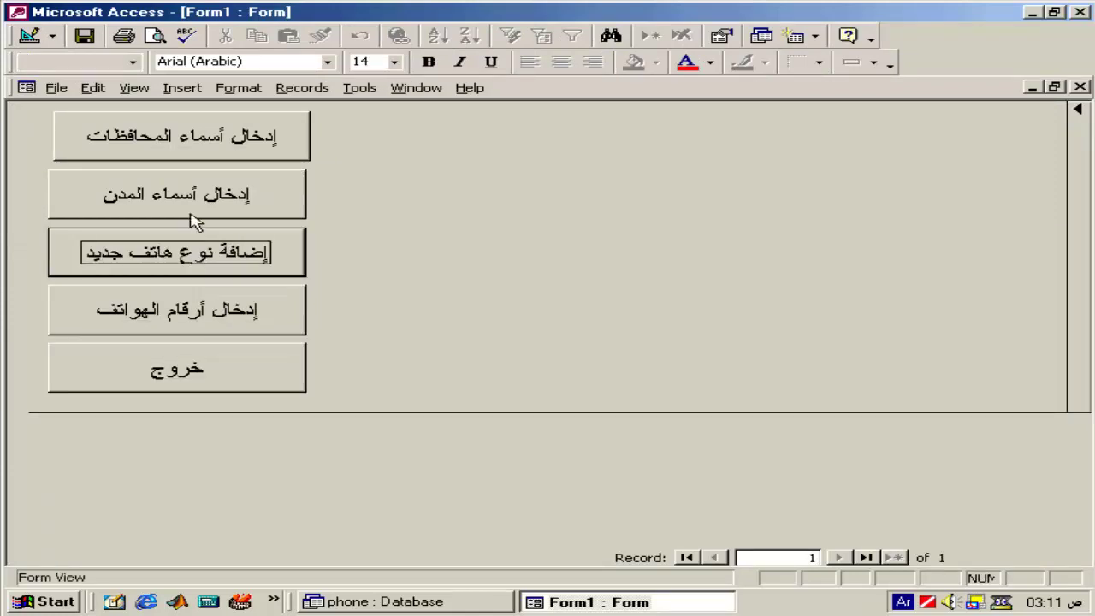
pyautogui.click(189, 197)
pyautogui.click(190, 140)
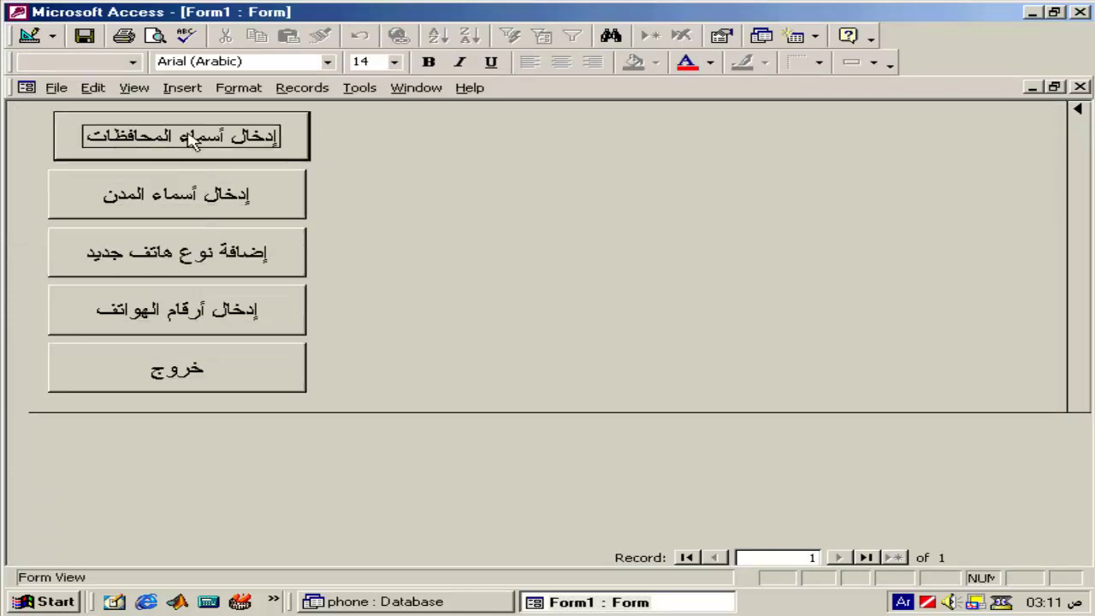
pyautogui.click(29, 36)
# Set Command0's On Click to [Event Procedure] and open the Command0_Click code stub
pyautogui.hotkey('alt', 'shift')
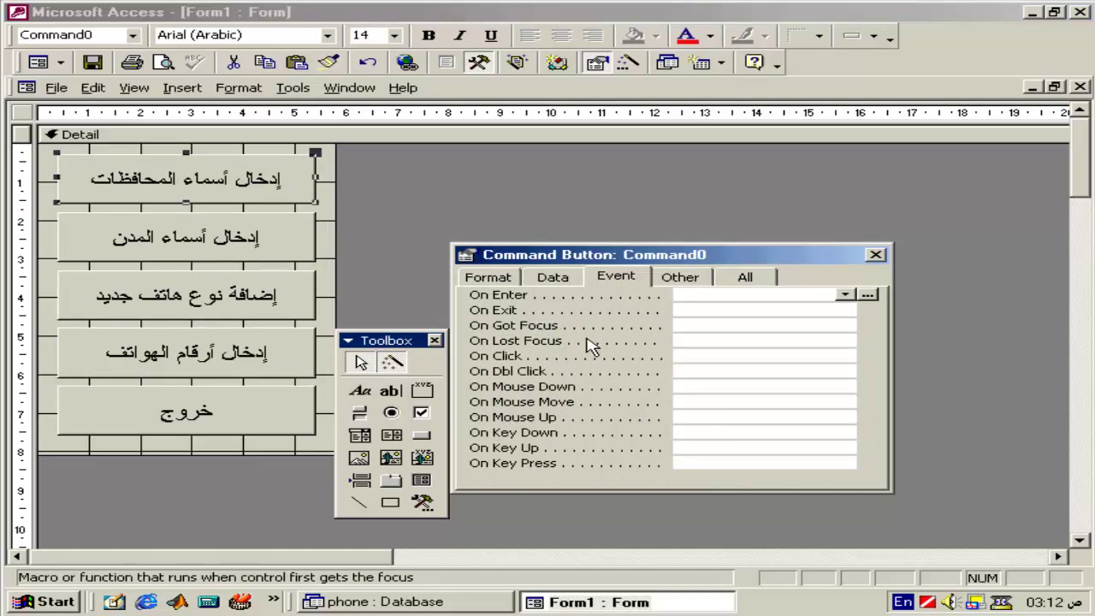
pyautogui.click(564, 359)
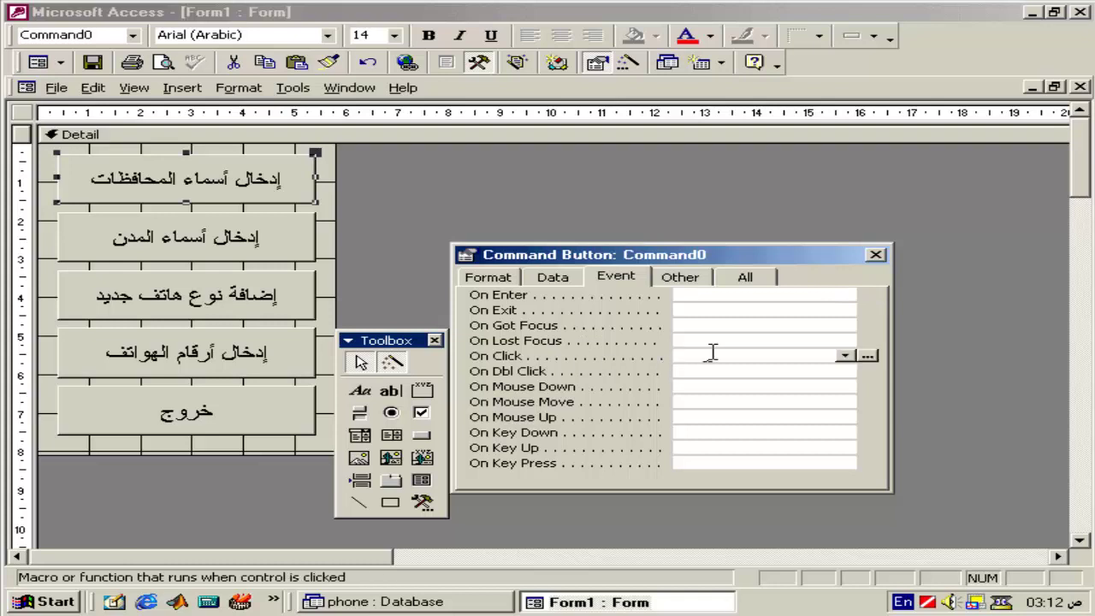
pyautogui.click(844, 356)
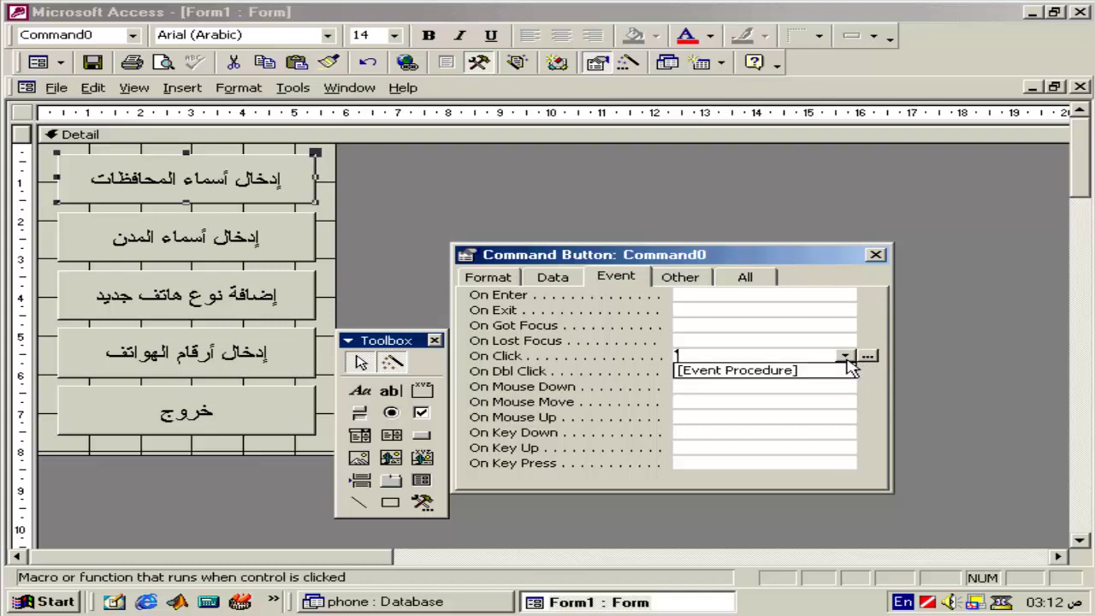
pyautogui.click(845, 370)
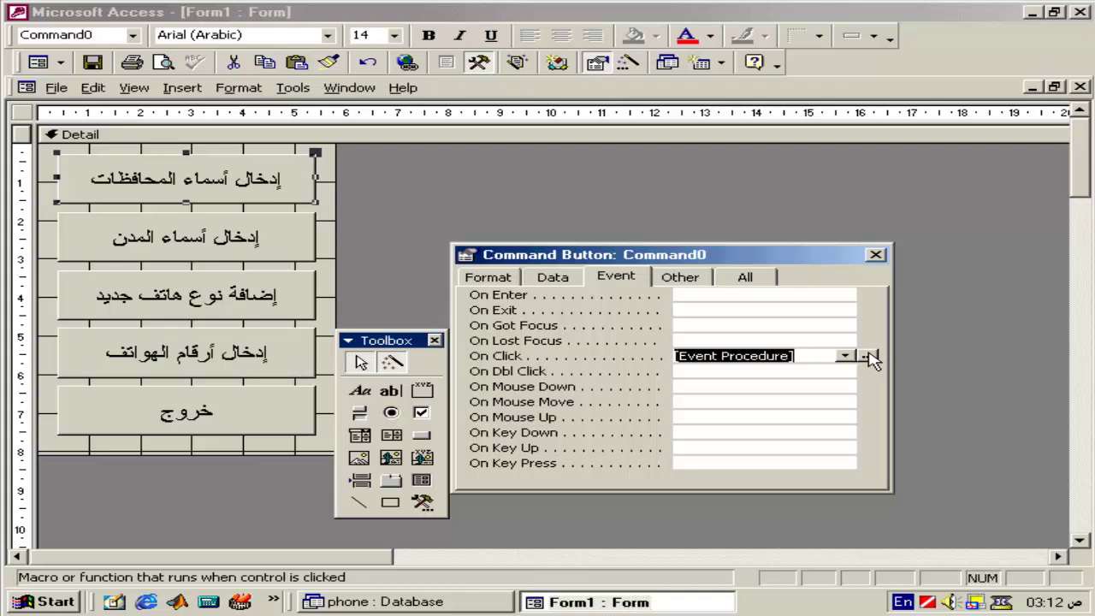
pyautogui.click(868, 356)
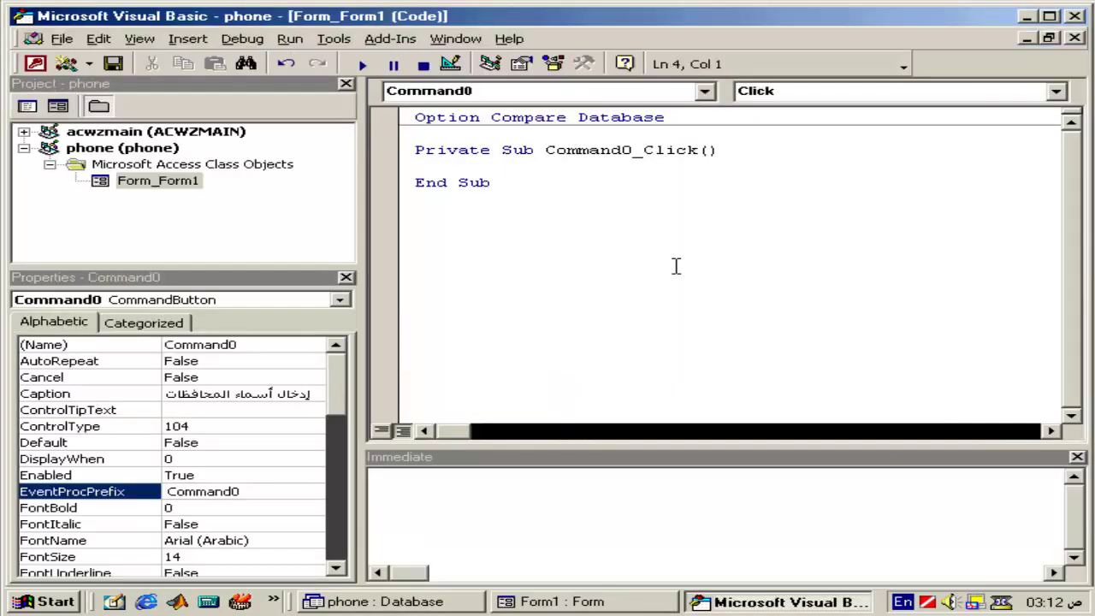
# Write the line DoCmd.OpenForm GovernInfoFrm inside Command0_Click
pyautogui.press('Tab')
pyautogui.write('Docm')
pyautogui.write('d')
pyautogui.write('.')
pyautogui.press('Down')
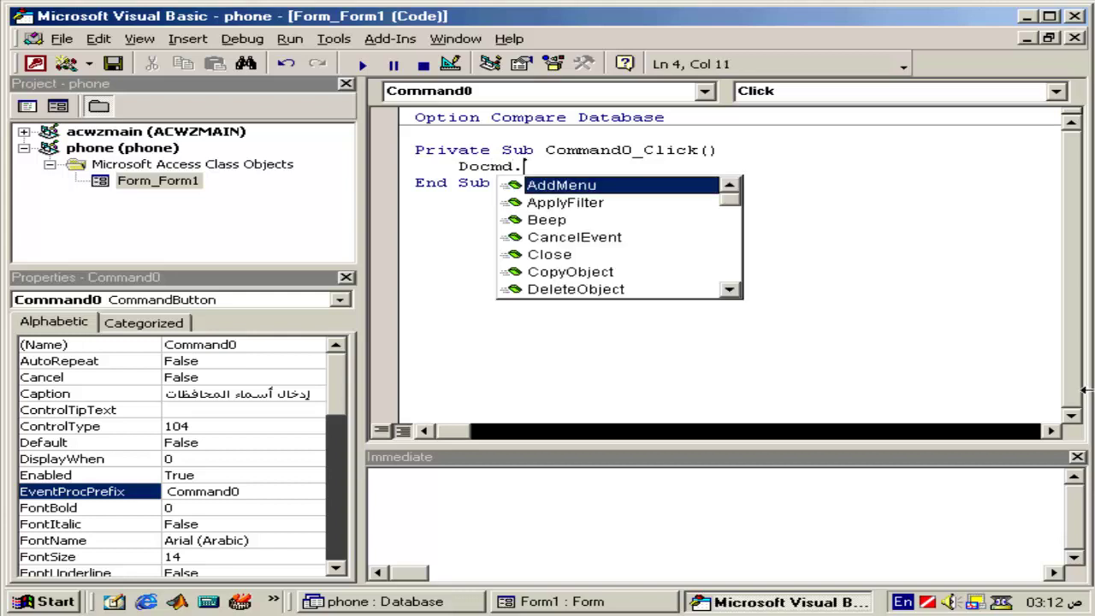
pyautogui.press('Down')
pyautogui.press('Down')
pyautogui.press('Down')
pyautogui.press('Down')
pyautogui.press('Down')
pyautogui.press('Down')
pyautogui.press('Down')
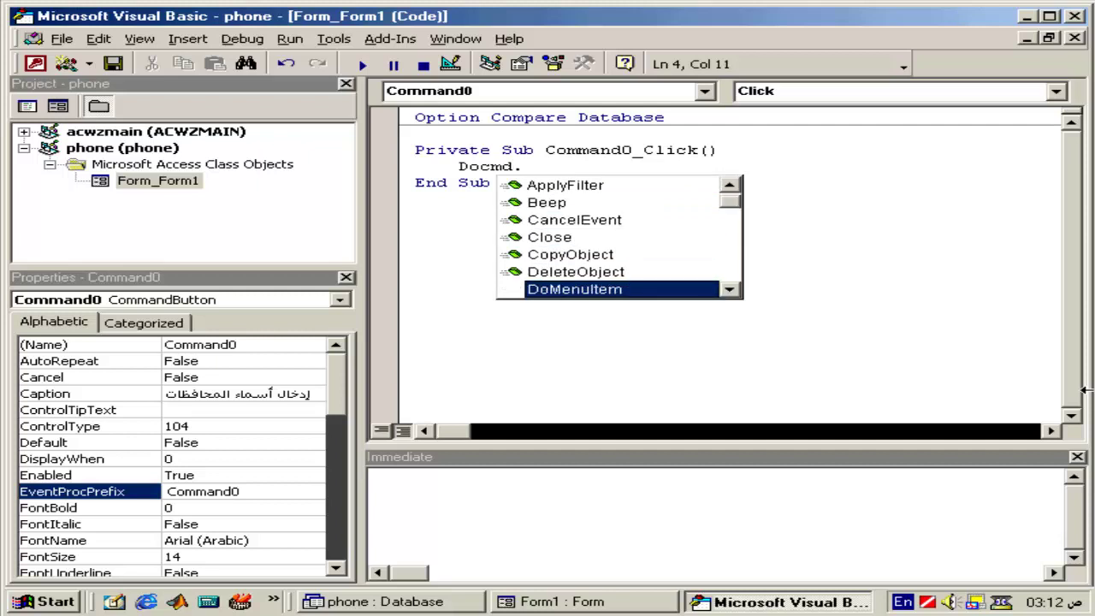
pyautogui.press('Down')
pyautogui.press('Down')
pyautogui.press('Down')
pyautogui.press('Down')
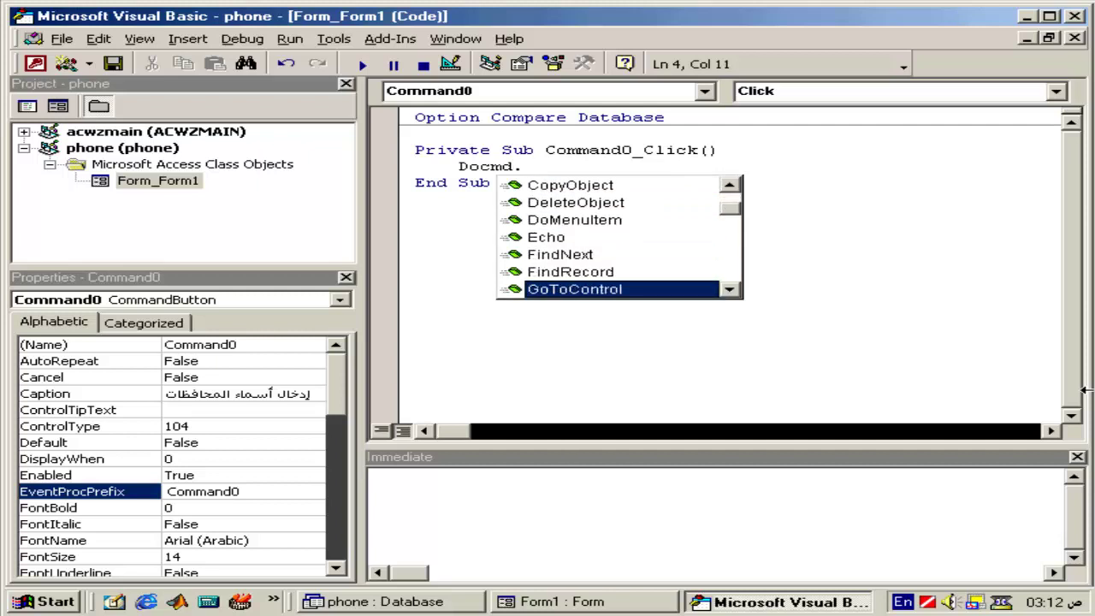
pyautogui.press('Down')
pyautogui.press('Down')
pyautogui.write('op')
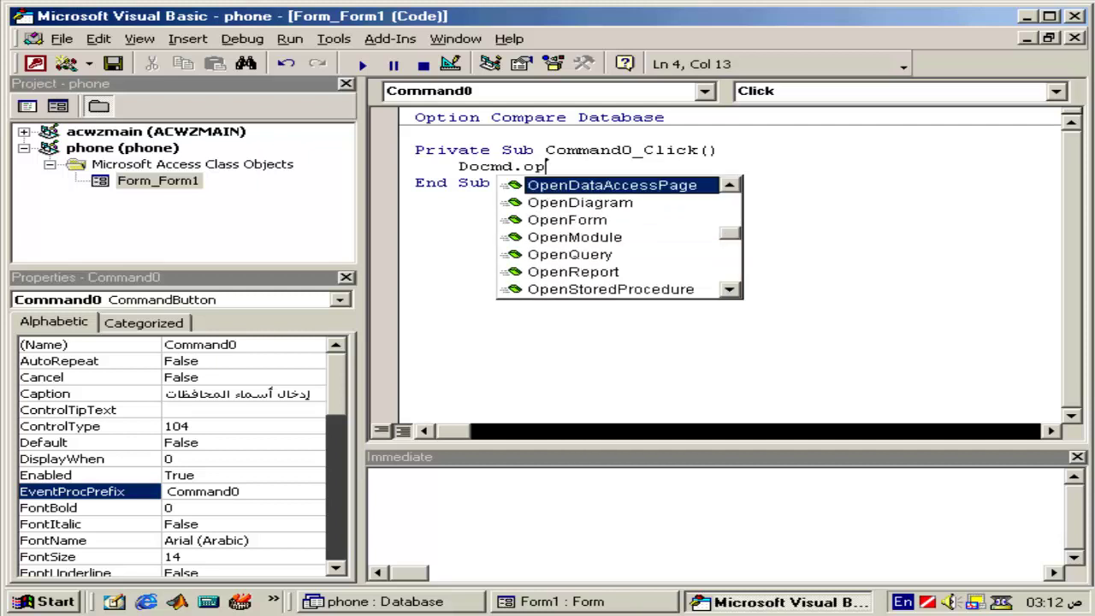
pyautogui.press('Down')
pyautogui.press('Down')
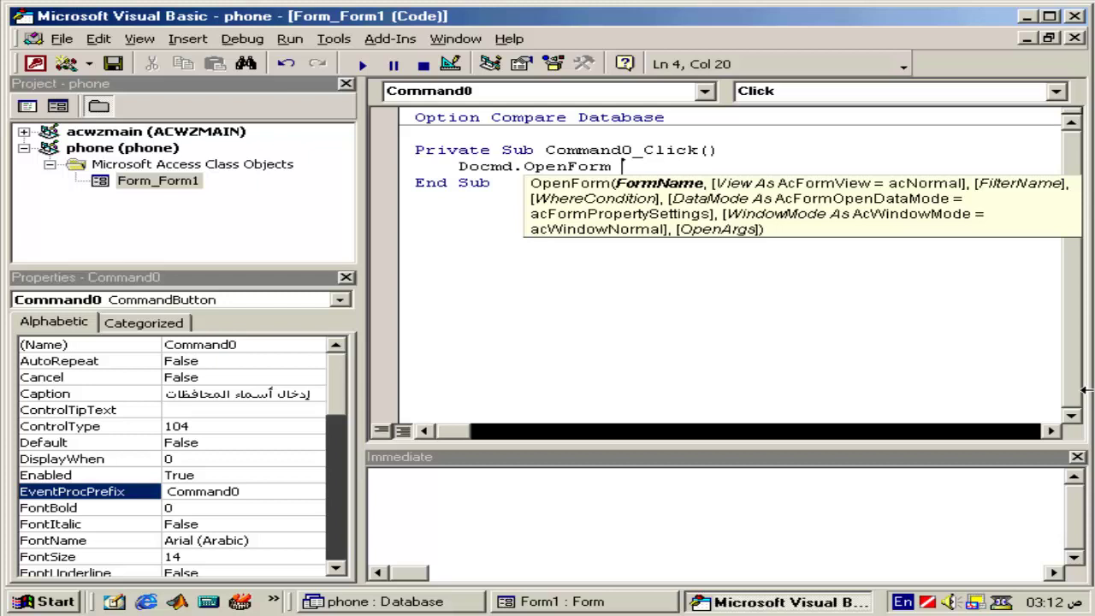
pyautogui.write('Govern')
pyautogui.write('Info')
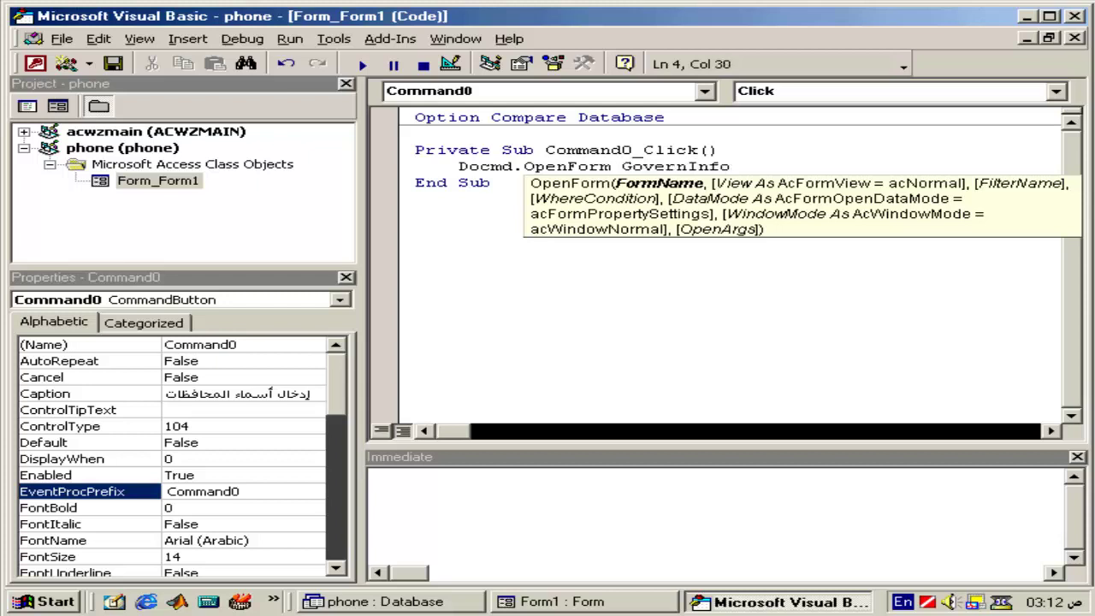
pyautogui.write('Frm')
pyautogui.write(',')
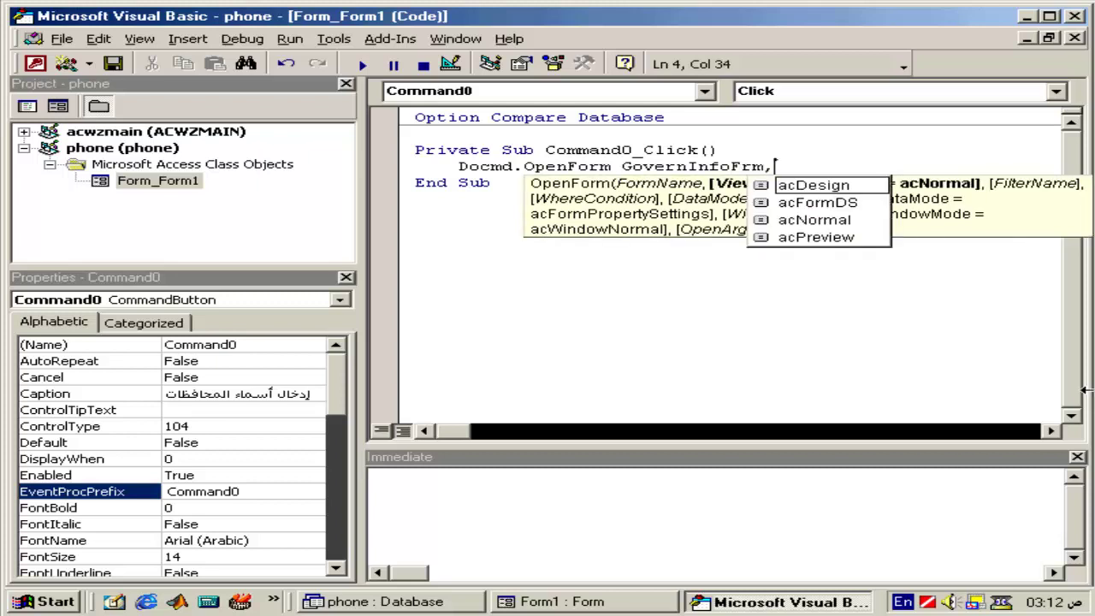
pyautogui.press('BackSpace')
pyautogui.press('Return')
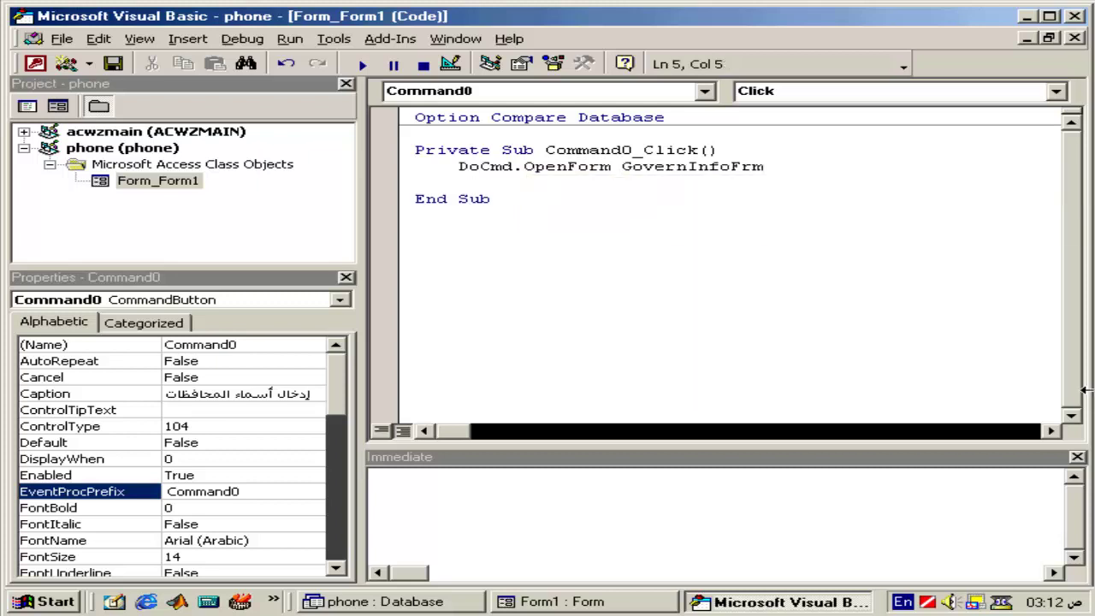
pyautogui.press('BackSpace')
pyautogui.press('BackSpace')
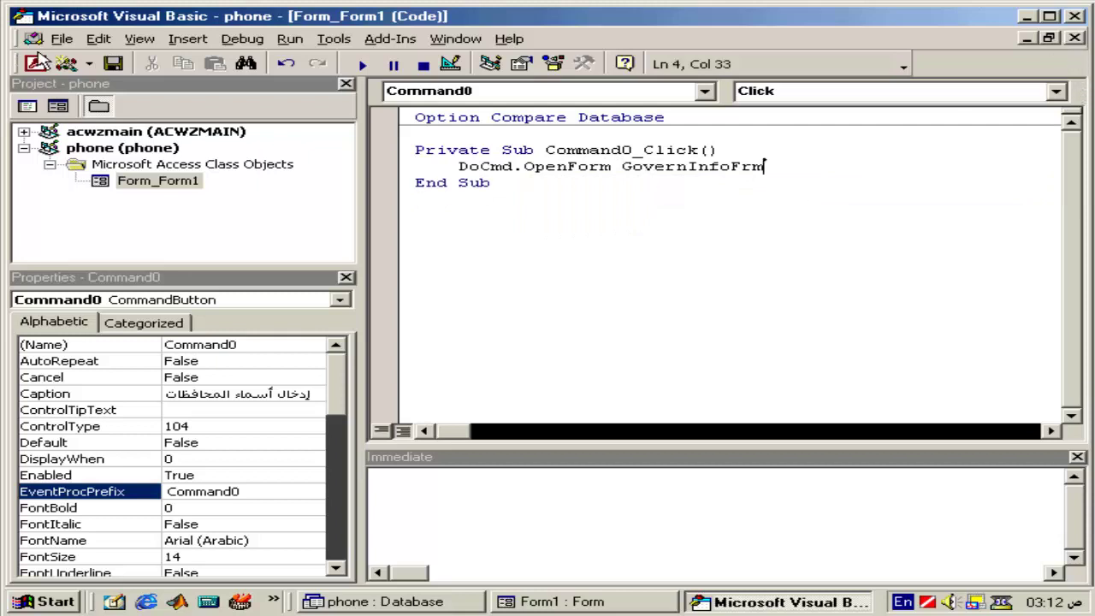
# Return to Access and save the form as 'MainForm'
pyautogui.click(1076, 16)
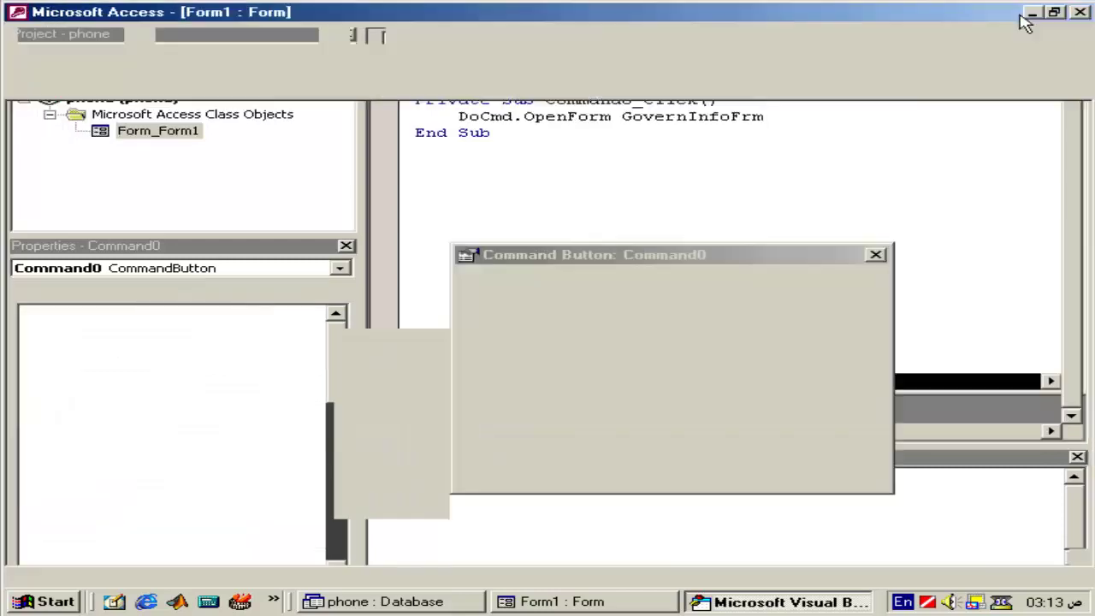
pyautogui.click(396, 213)
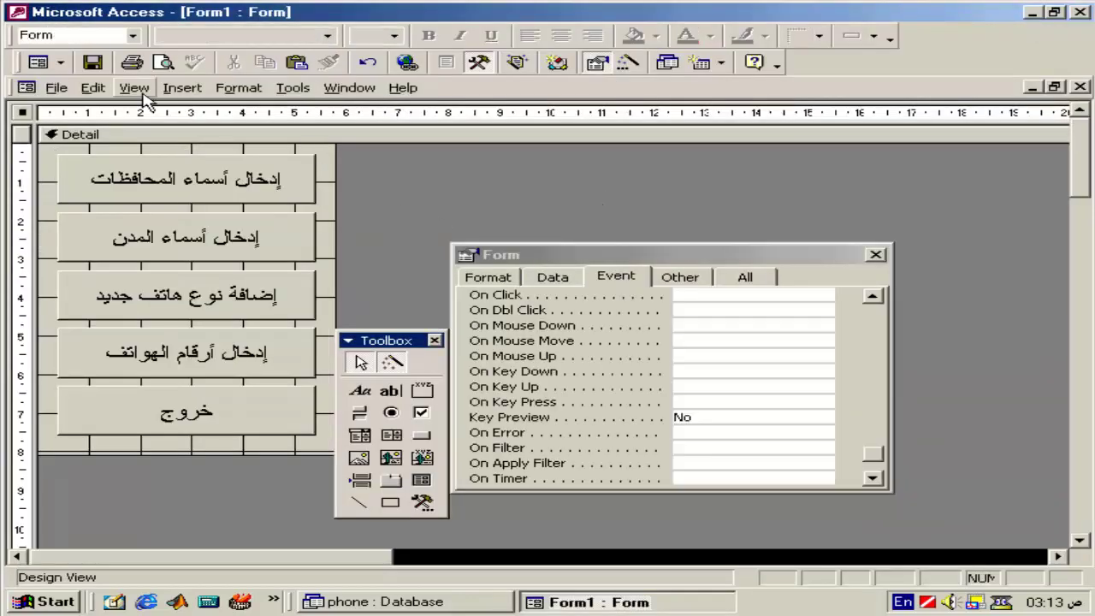
pyautogui.click(93, 62)
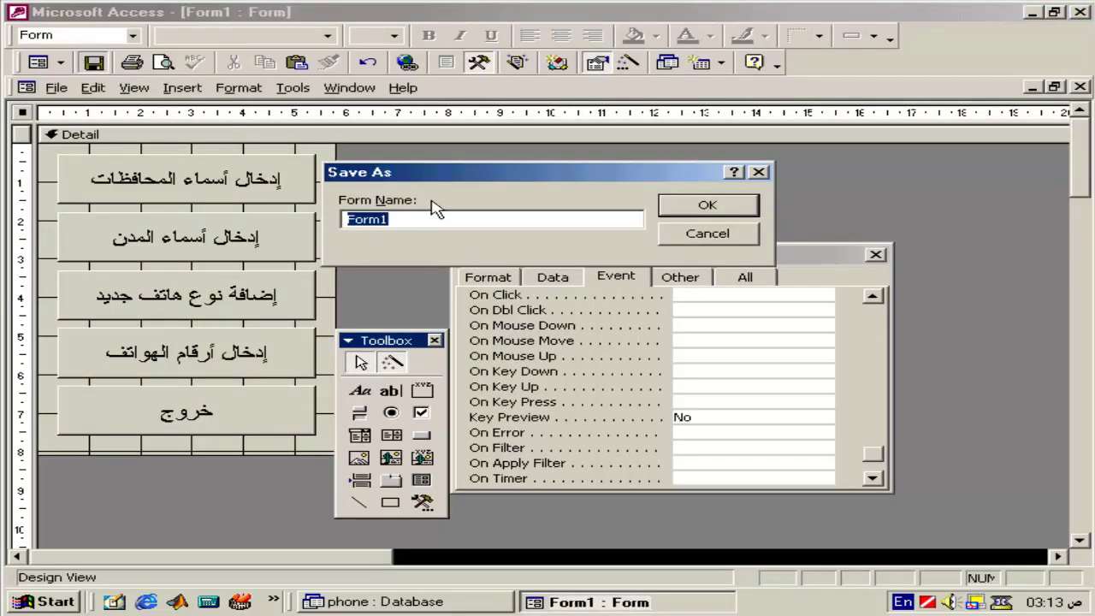
pyautogui.write('M')
pyautogui.write('ainF')
pyautogui.write('op')
pyautogui.press('BackSpace')
pyautogui.write('rm')
pyautogui.press('Return')
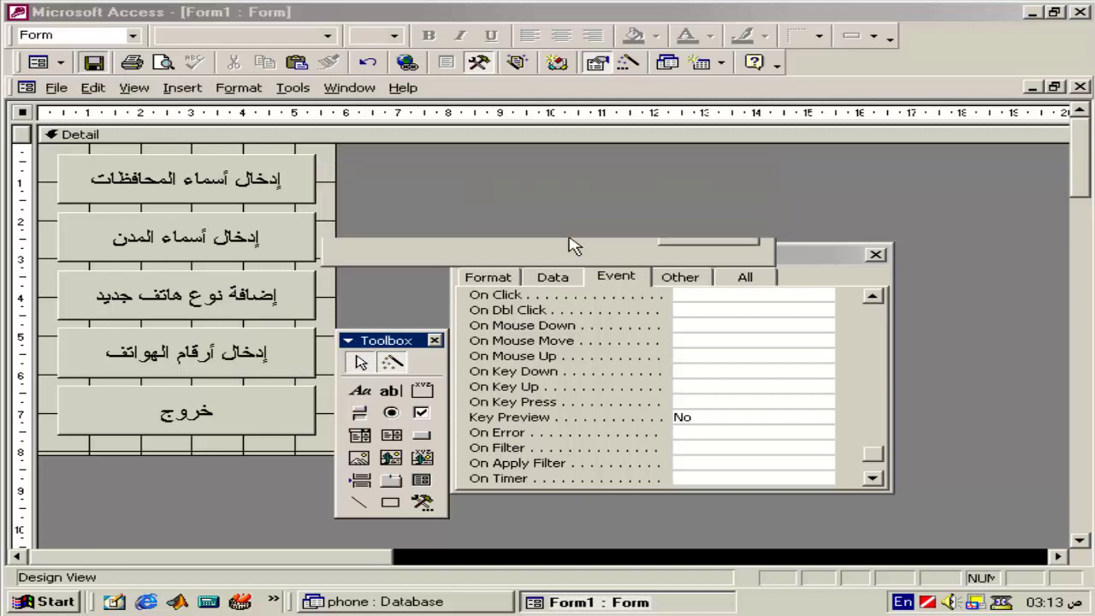
# Preview MainForm in Form View, then show its Format properties in Design View
pyautogui.click(37, 63)
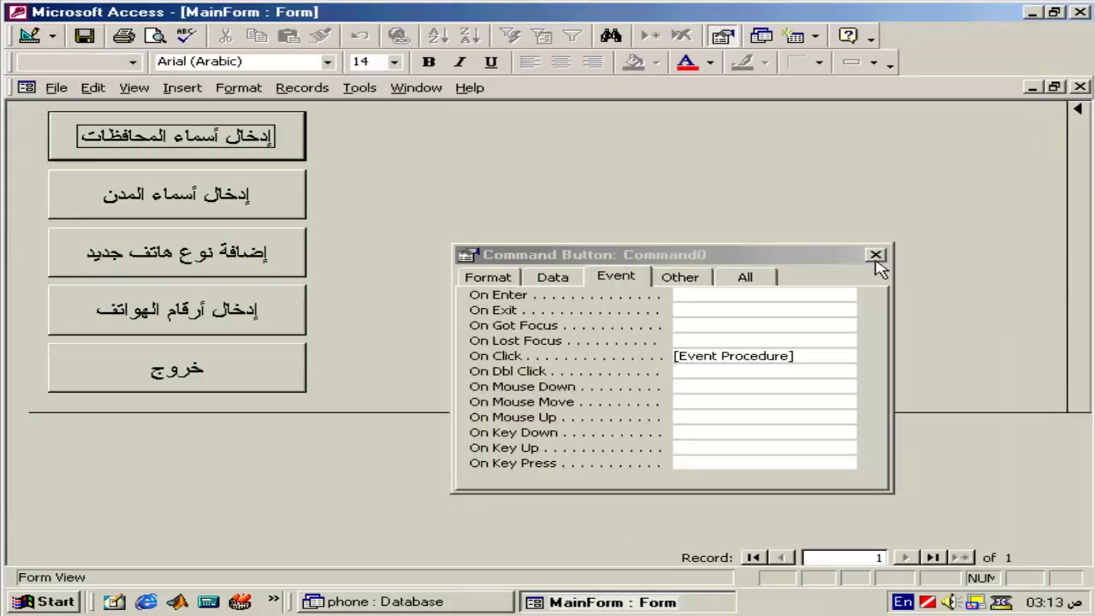
pyautogui.click(31, 38)
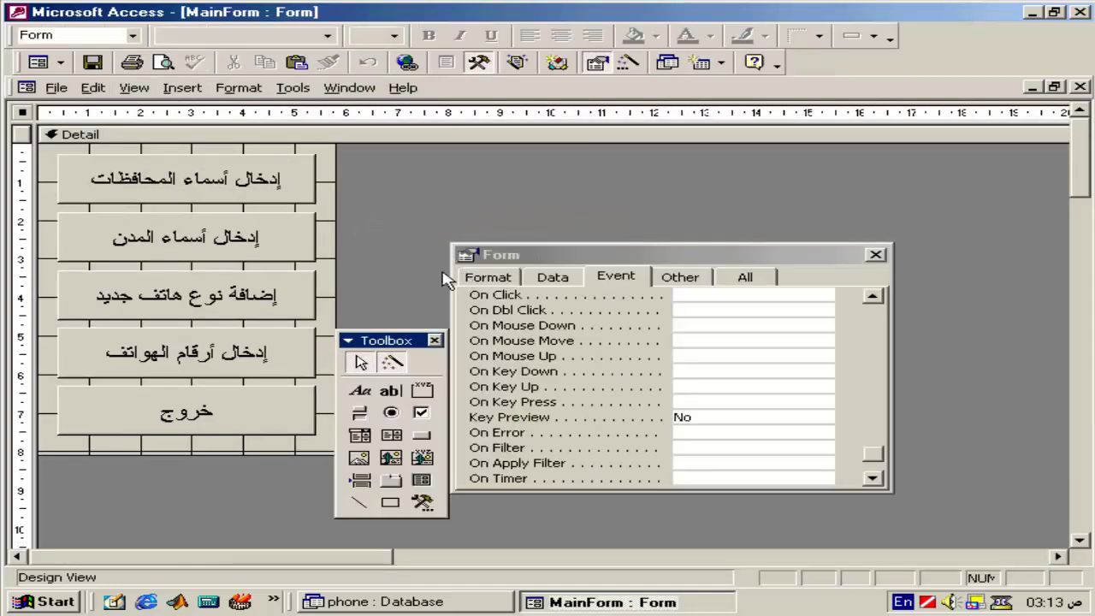
pyautogui.click(491, 277)
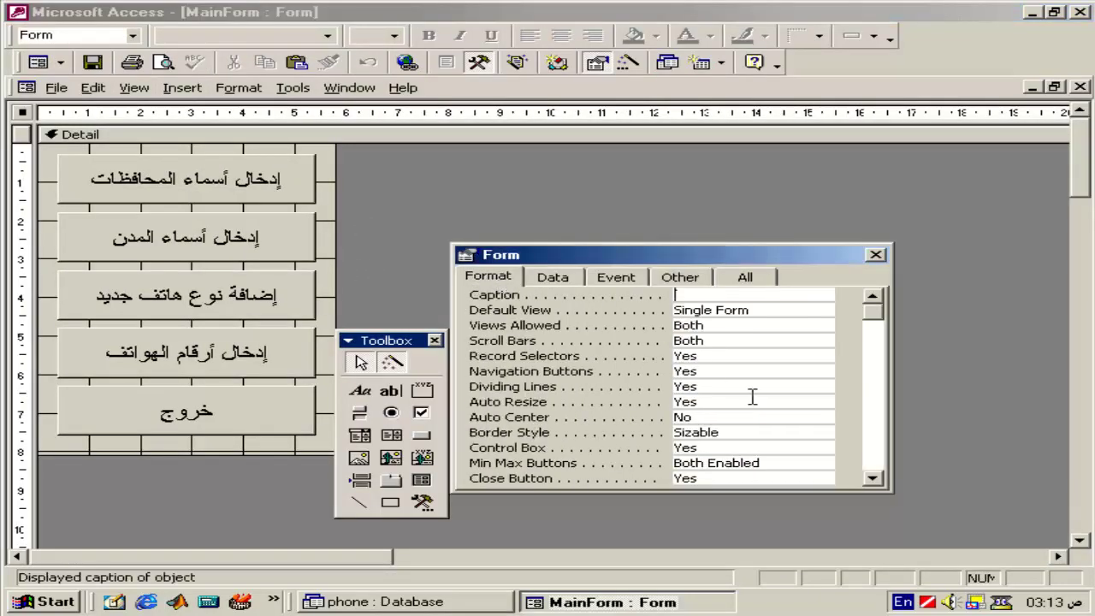
pyautogui.click(813, 462)
pyautogui.click(821, 468)
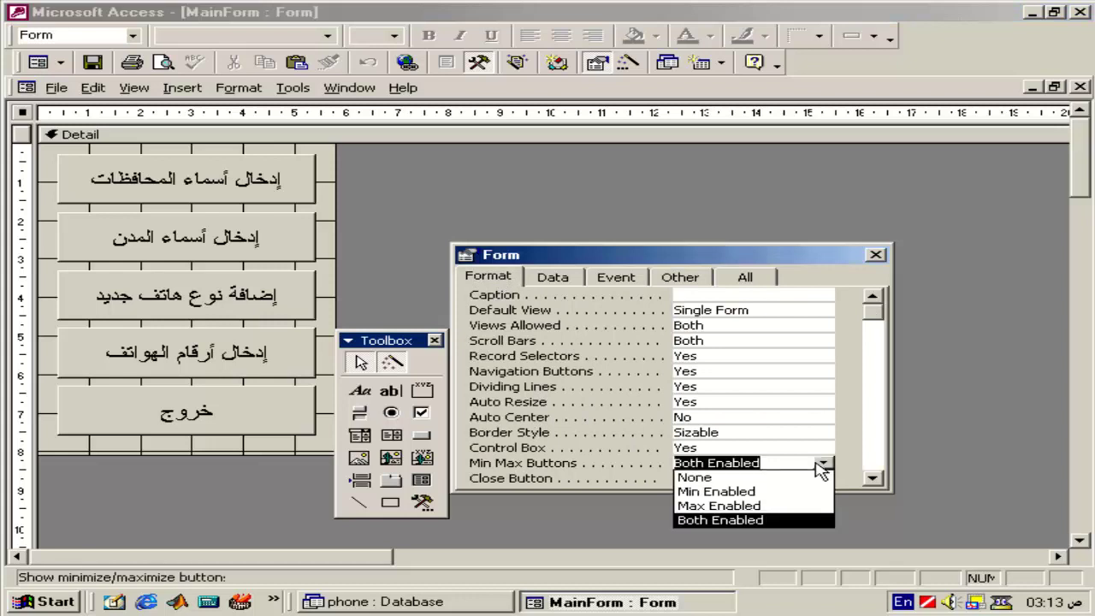
# Set Border Style to Dialog, then test the first button in Form View (error 2494)
pyautogui.click(814, 418)
pyautogui.click(821, 432)
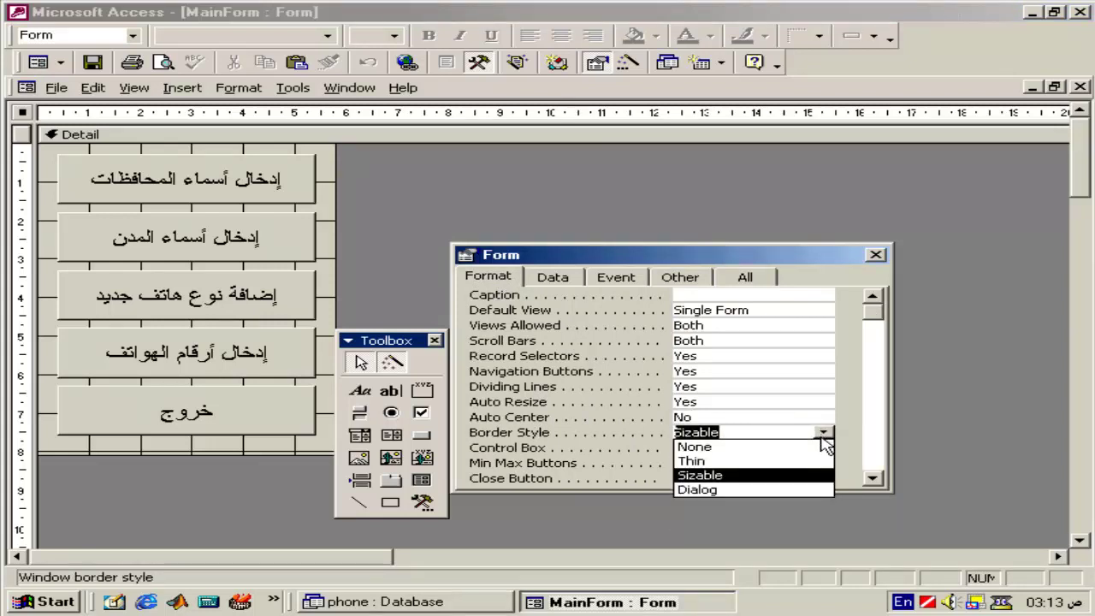
pyautogui.click(798, 489)
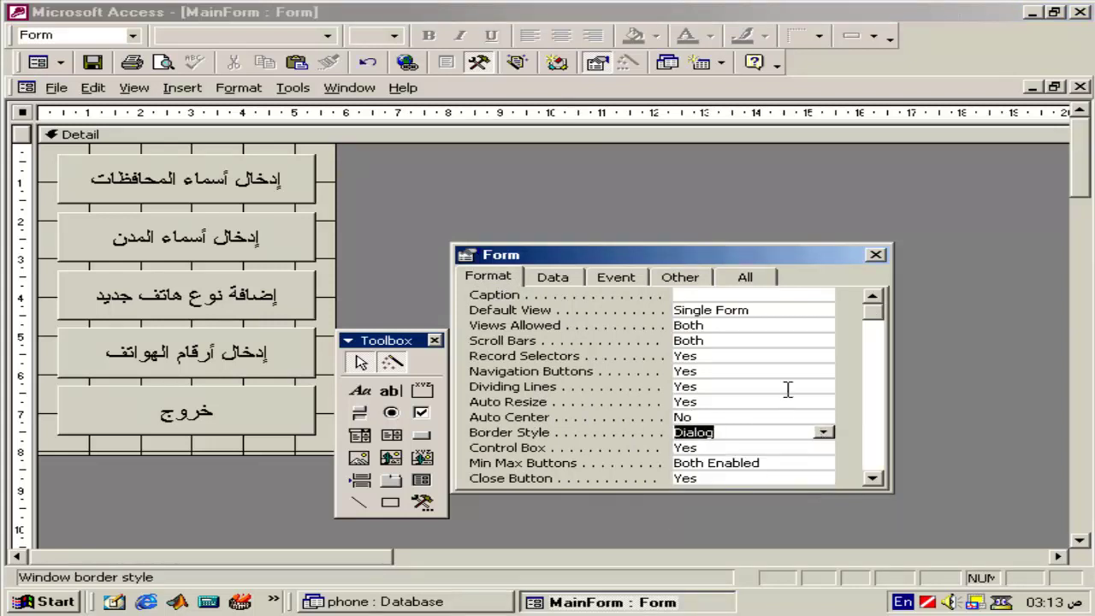
pyautogui.click(876, 255)
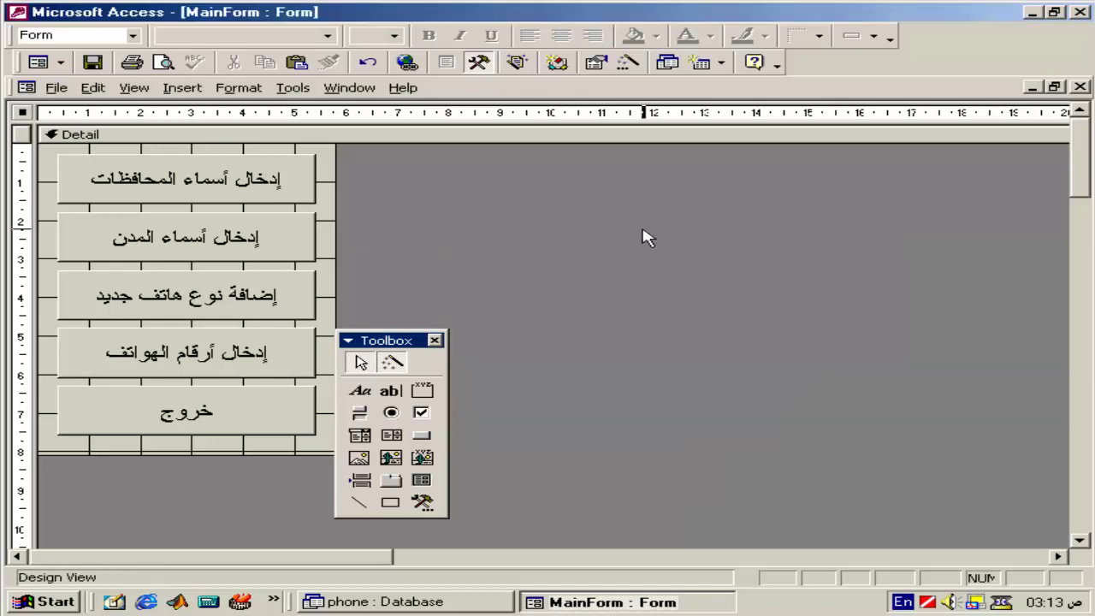
pyautogui.click(36, 61)
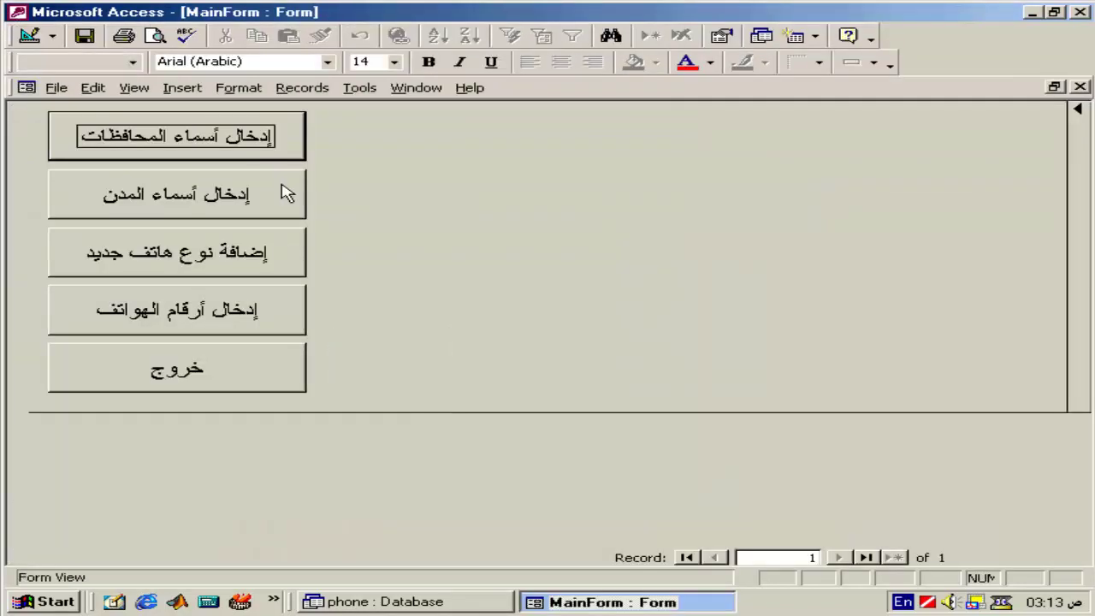
pyautogui.click(194, 157)
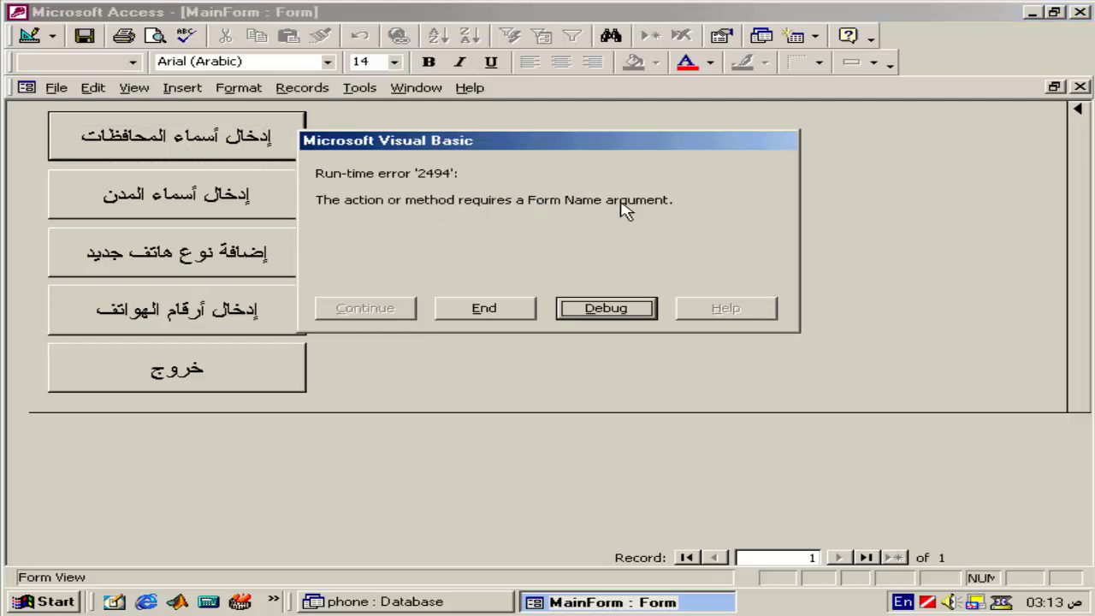
# In the debugger, wrap GovernInfoFrm in quotation marks on the OpenForm line
pyautogui.click(624, 321)
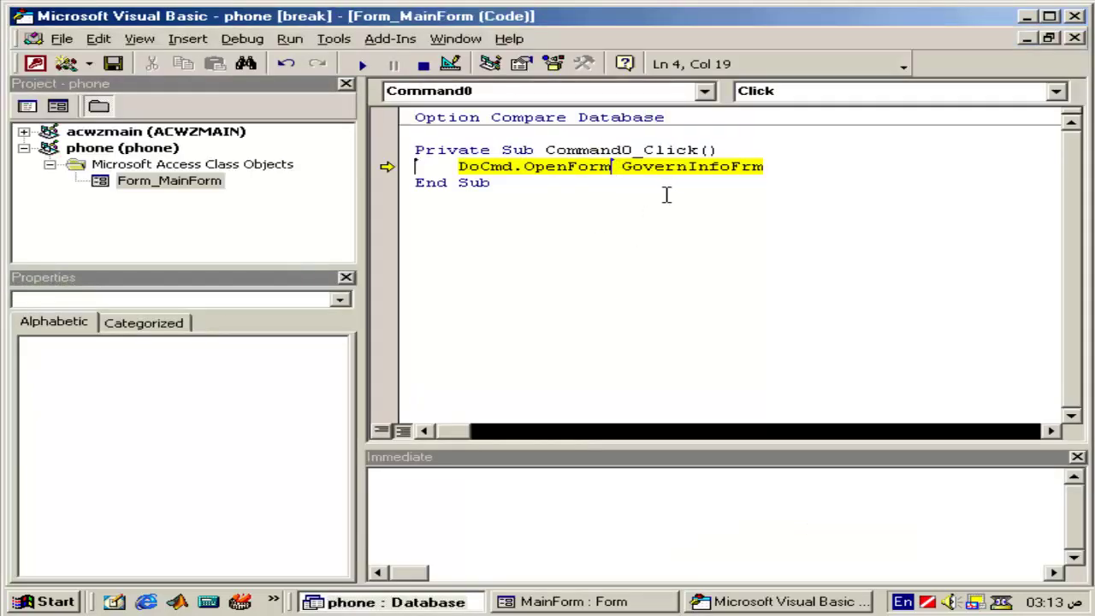
pyautogui.press('Right')
pyautogui.write('"')
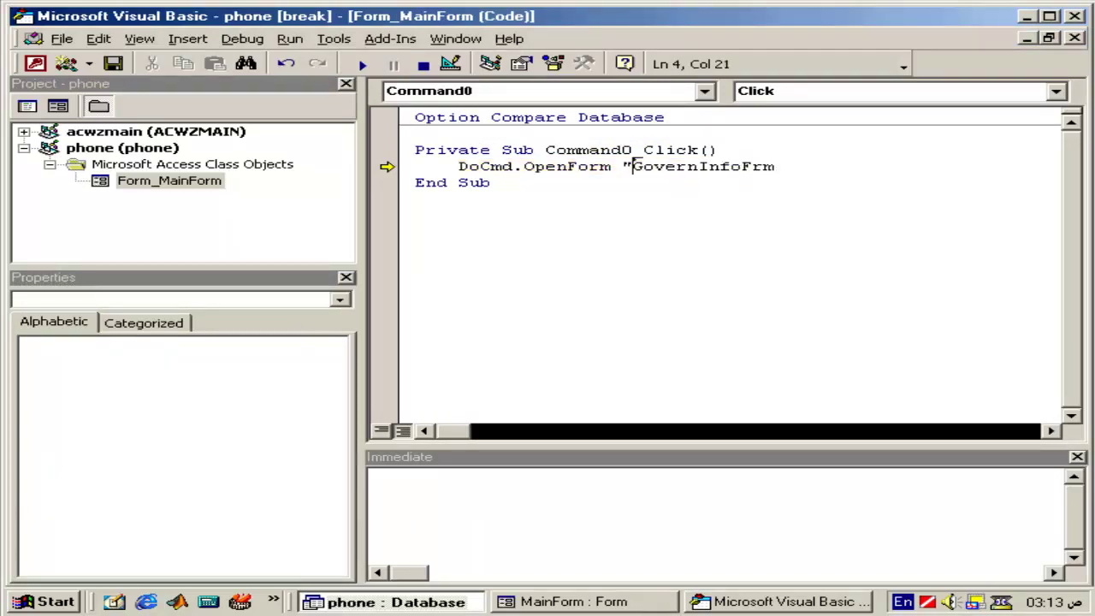
pyautogui.press('End')
pyautogui.write('"')
pyautogui.press('Down')
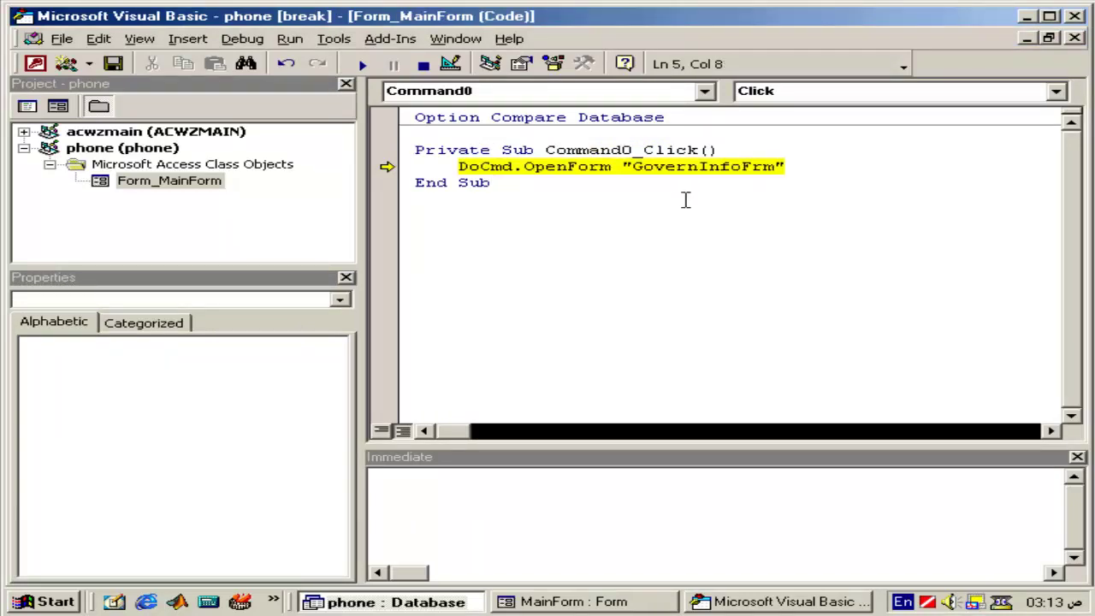
# Resume the corrected code, retest the first button, and return MainForm to Design View
pyautogui.click(362, 65)
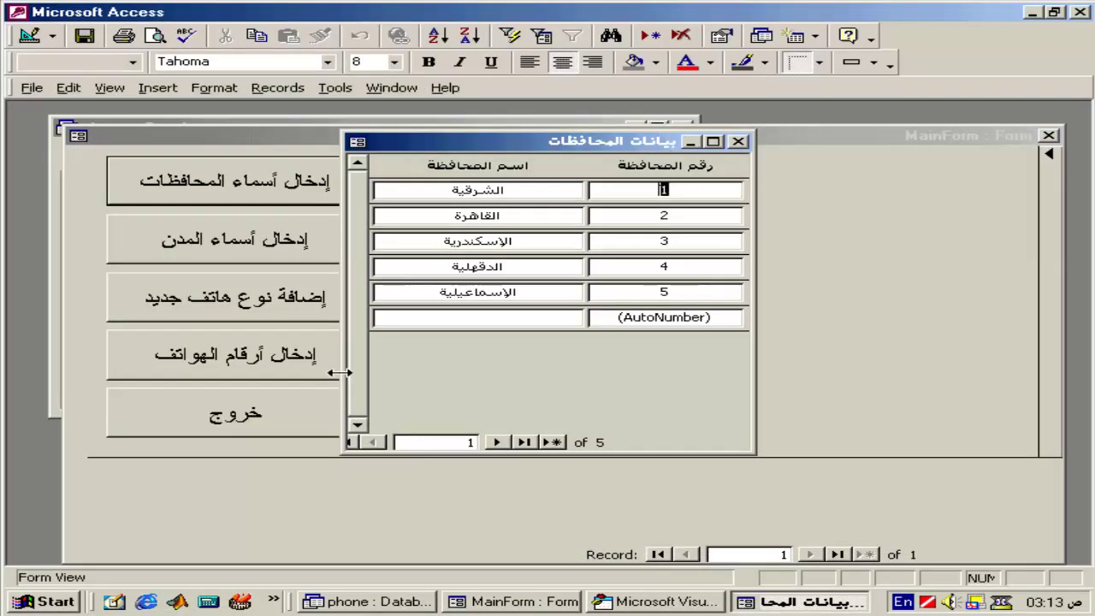
pyautogui.click(737, 141)
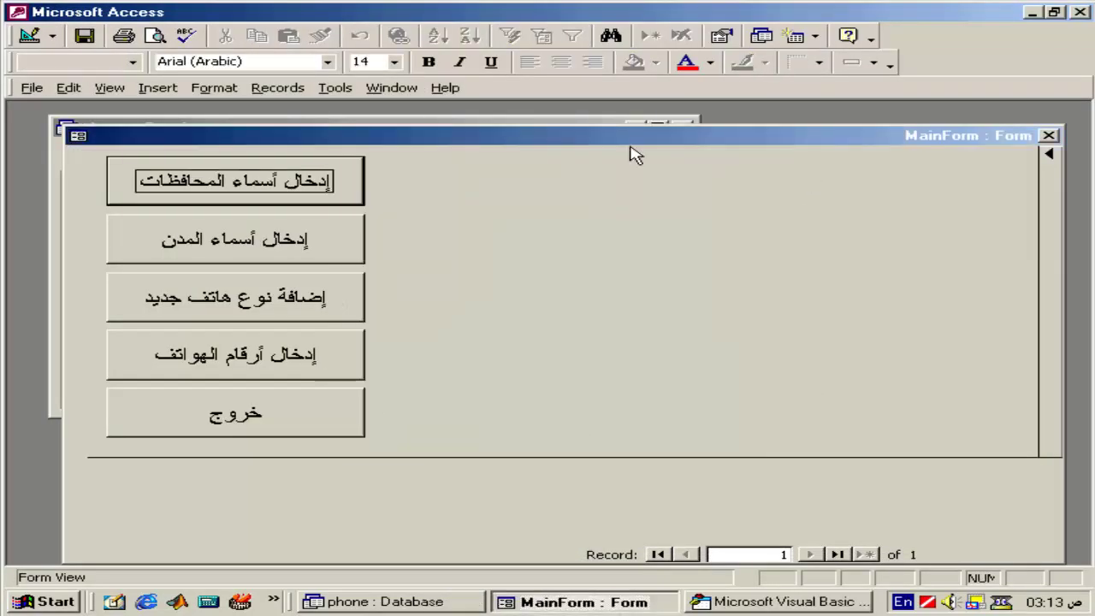
pyautogui.click(226, 190)
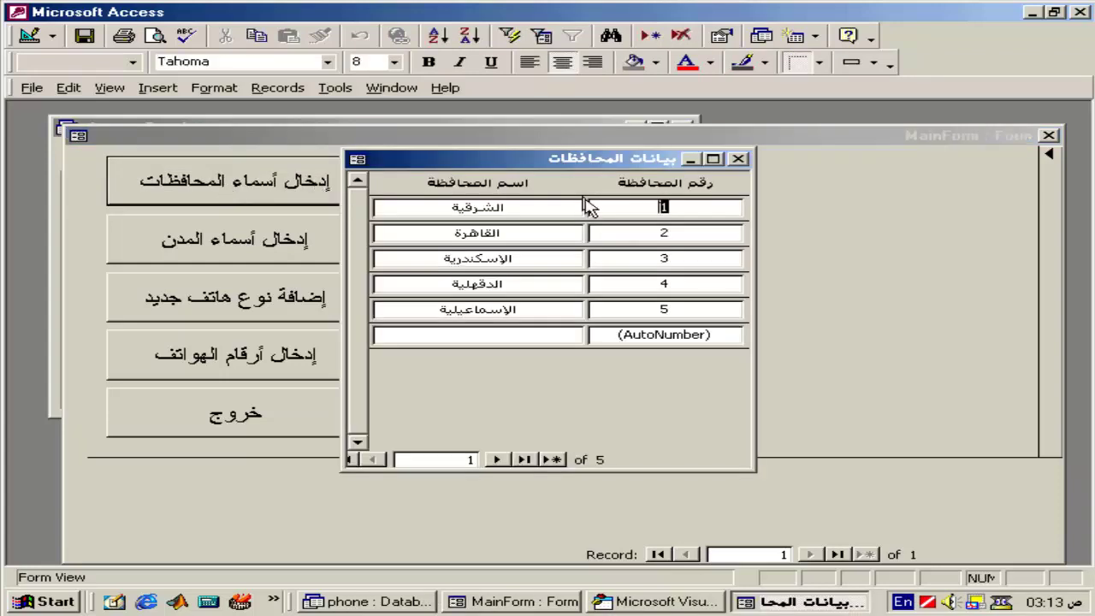
pyautogui.click(738, 158)
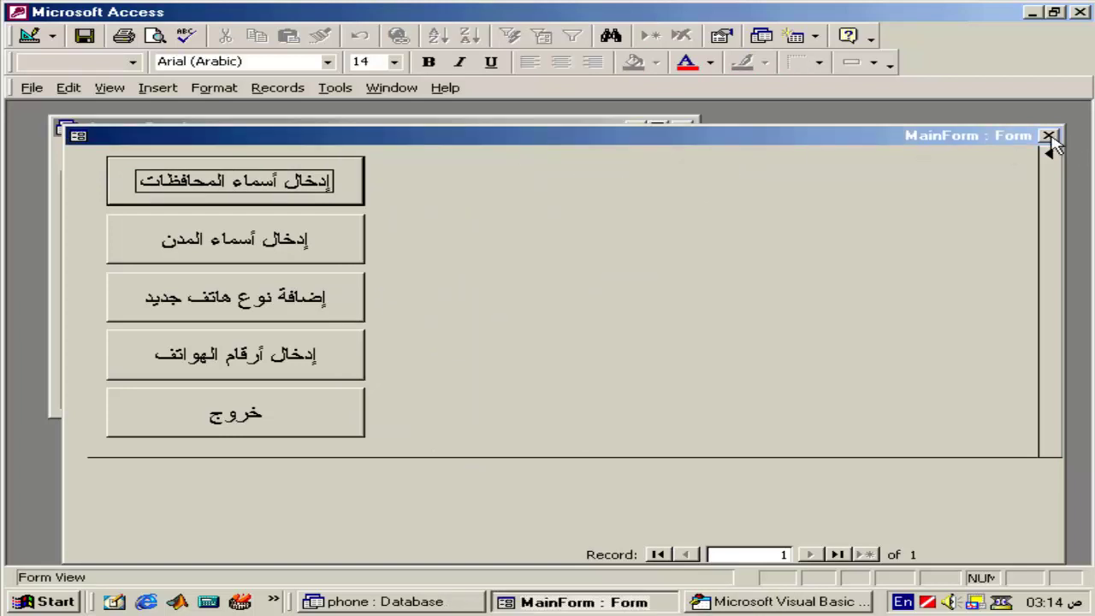
pyautogui.click(35, 35)
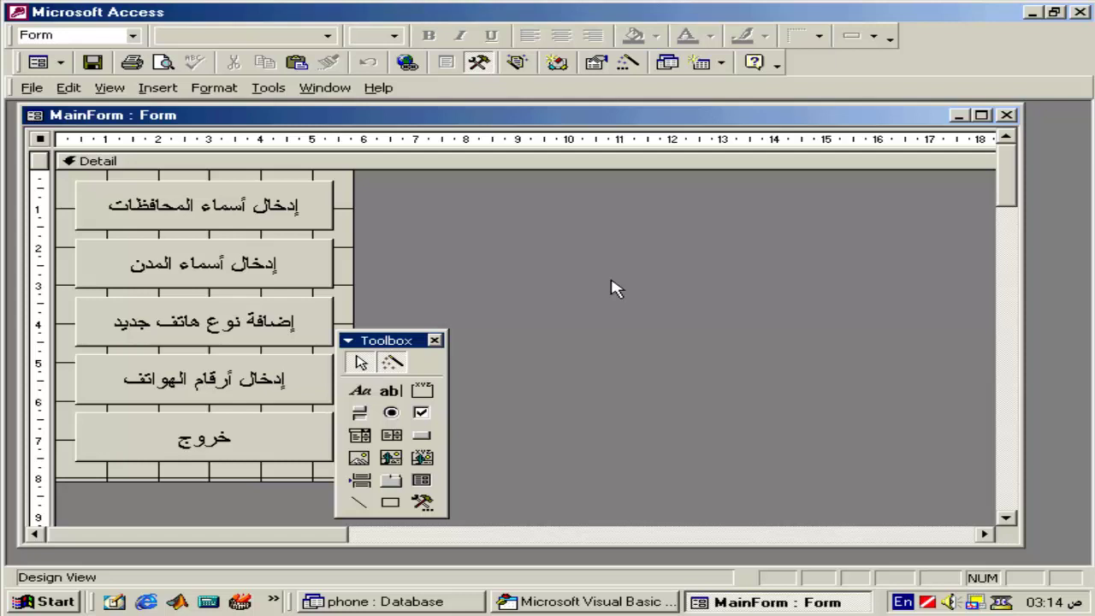
# Set MainForm's Record Selectors and Navigation Buttons to No and preview the result
pyautogui.press('F5')
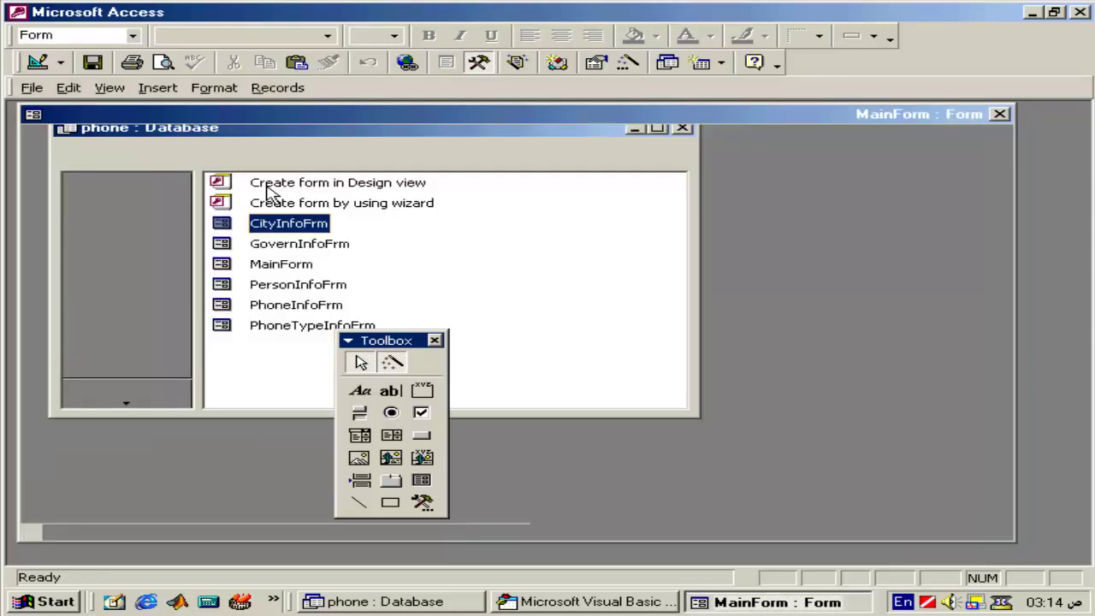
pyautogui.rightClick(587, 452)
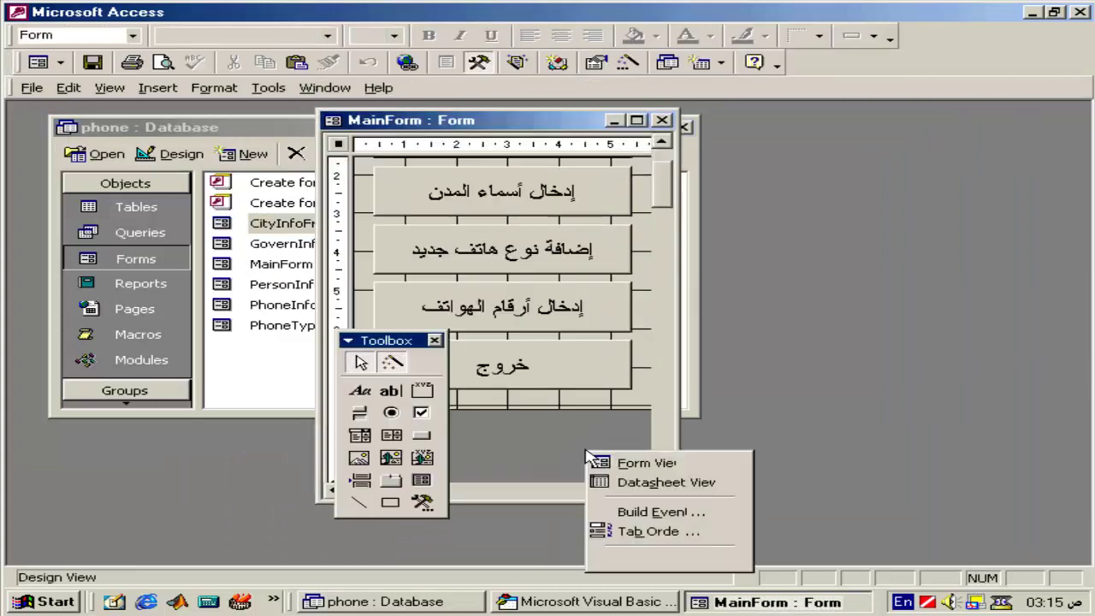
pyautogui.click(616, 561)
pyautogui.doubleClick(741, 355)
pyautogui.doubleClick(741, 370)
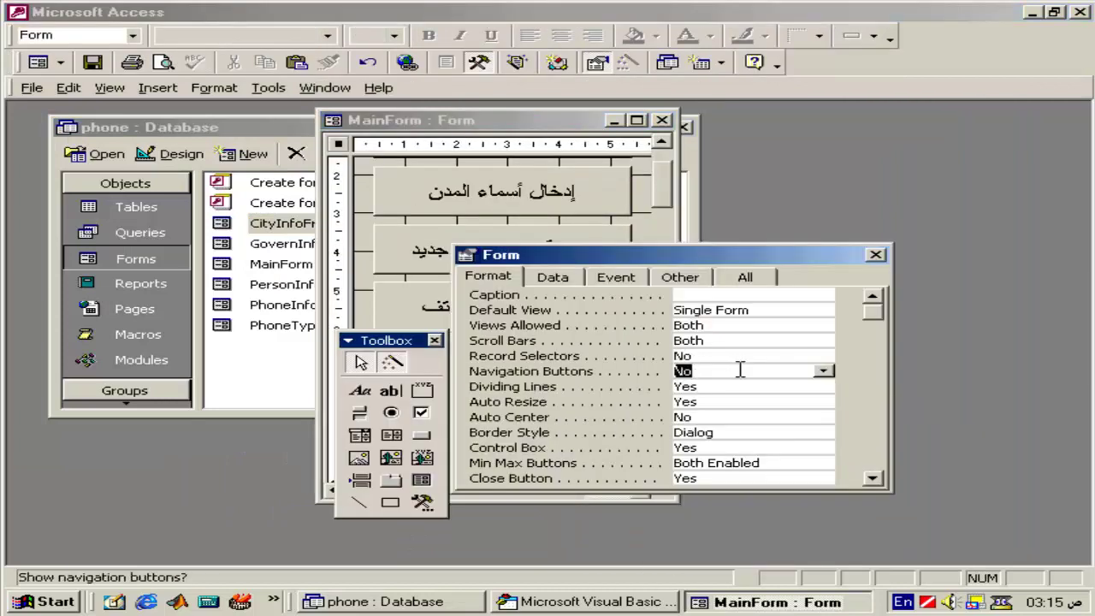
pyautogui.click(875, 254)
pyautogui.click(39, 62)
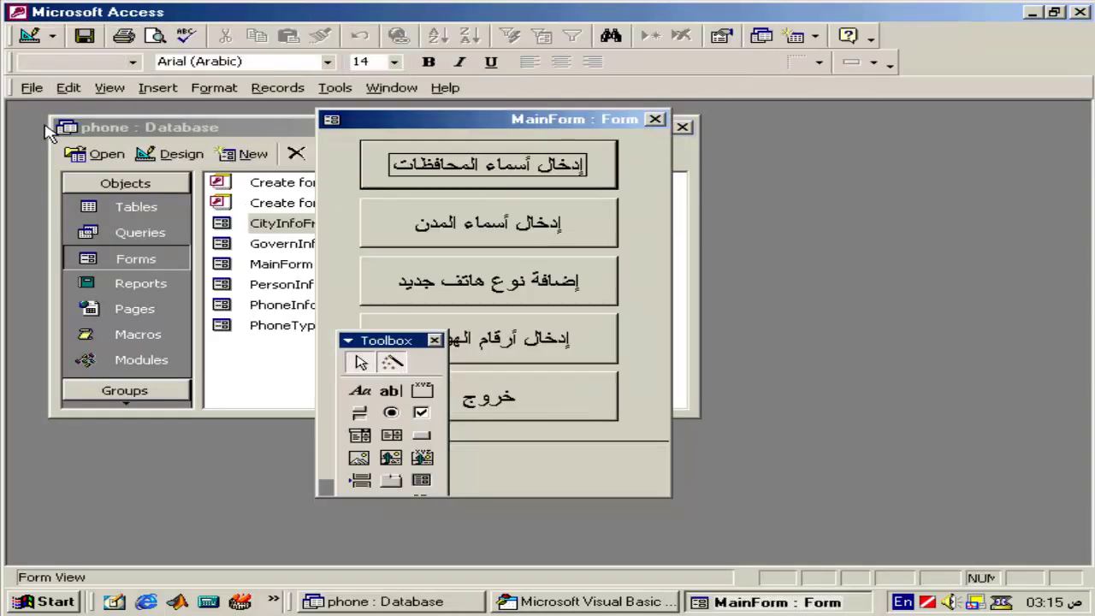
pyautogui.click(33, 36)
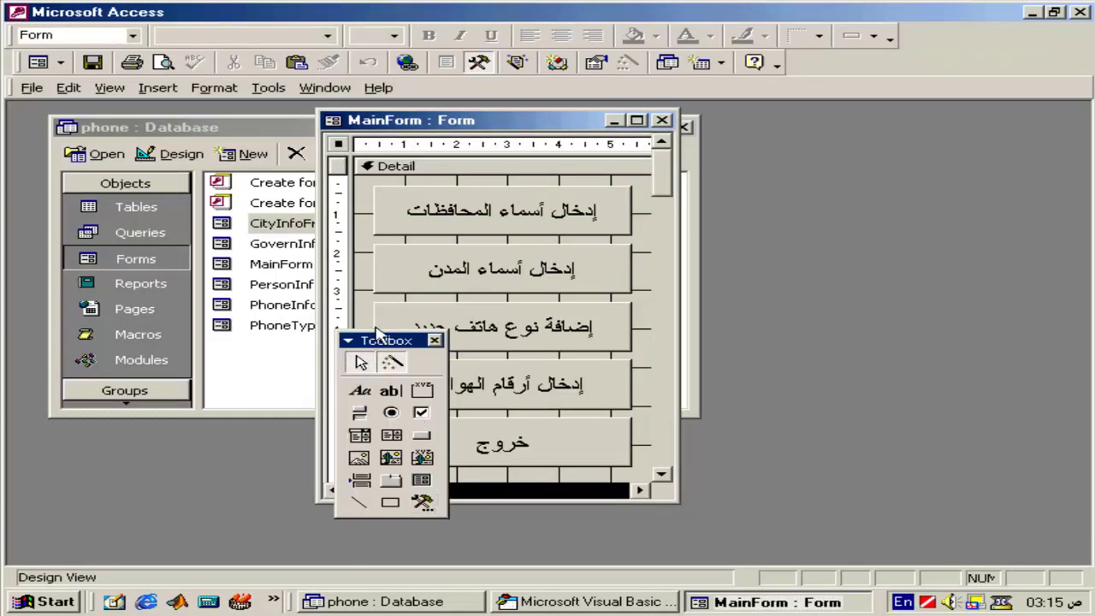
# Close the Toolbox and resize the MainForm window to fit its buttons, checking in Form View
pyautogui.moveTo(382, 341); pyautogui.dragTo(197, 291)
pyautogui.click(259, 291)
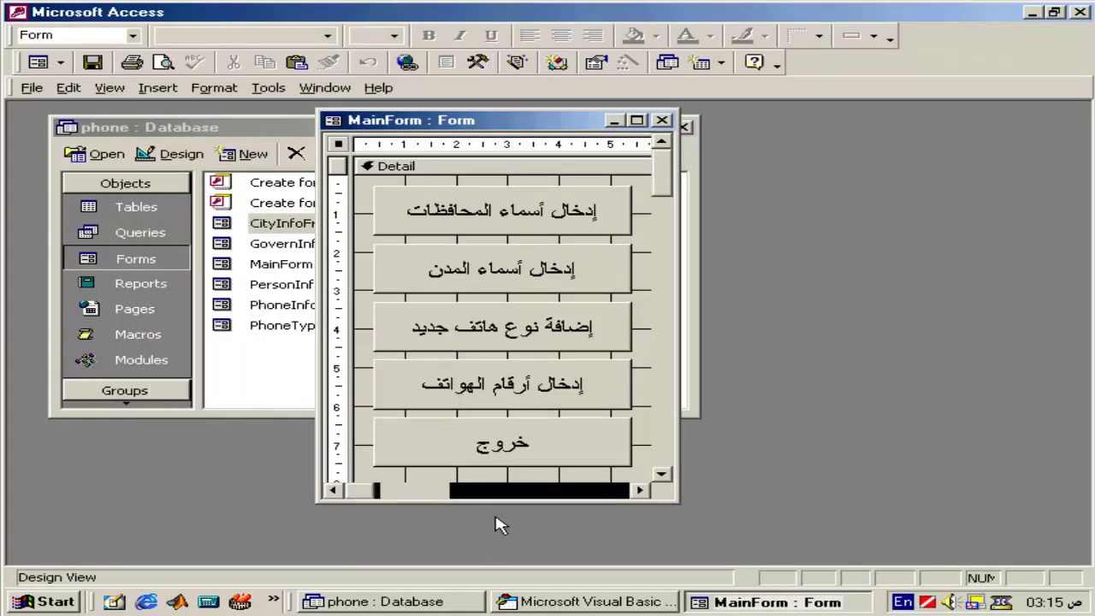
pyautogui.moveTo(495, 502); pyautogui.dragTo(496, 470)
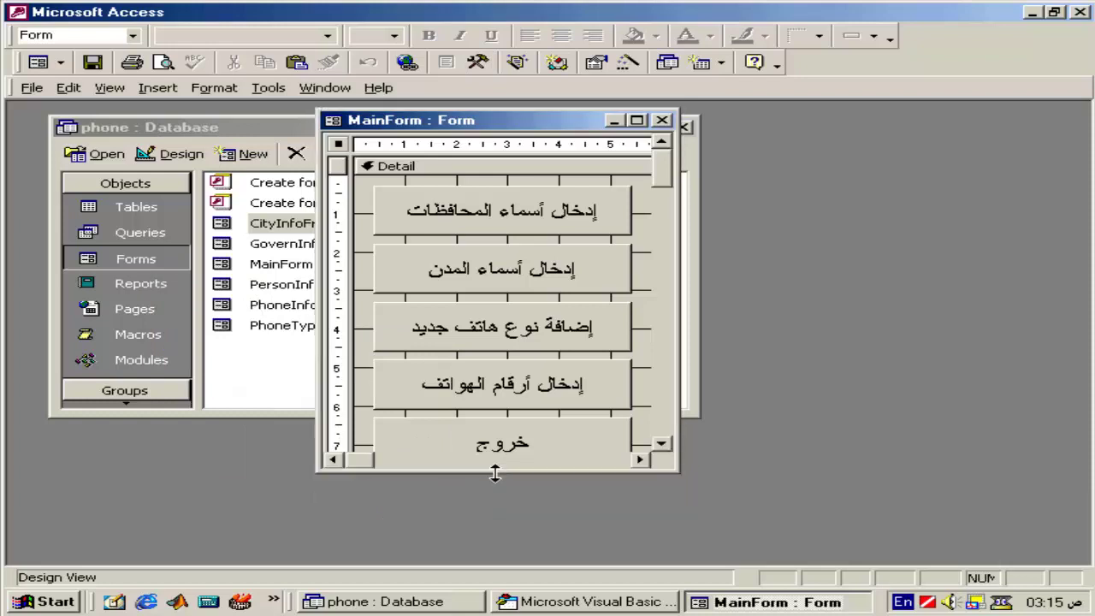
pyautogui.click(38, 63)
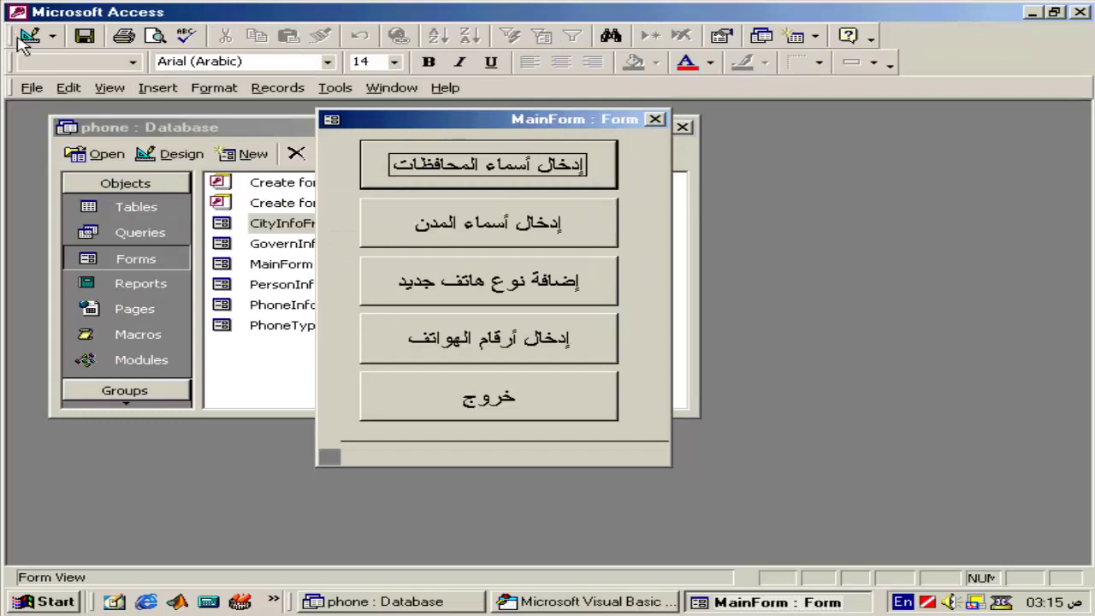
pyautogui.click(30, 35)
pyautogui.moveTo(445, 463); pyautogui.dragTo(446, 432)
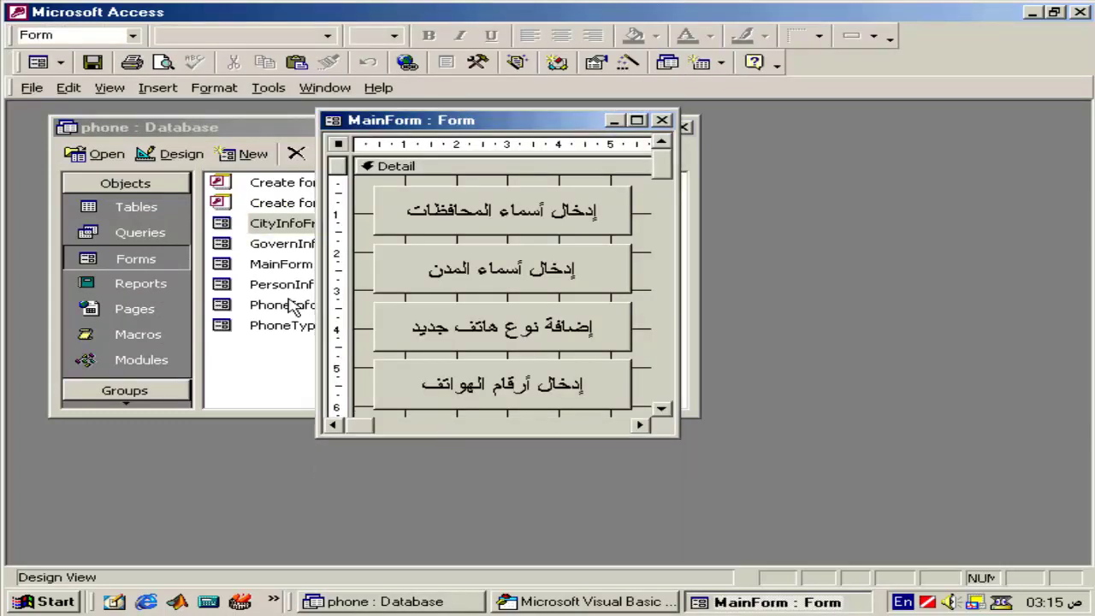
pyautogui.click(38, 63)
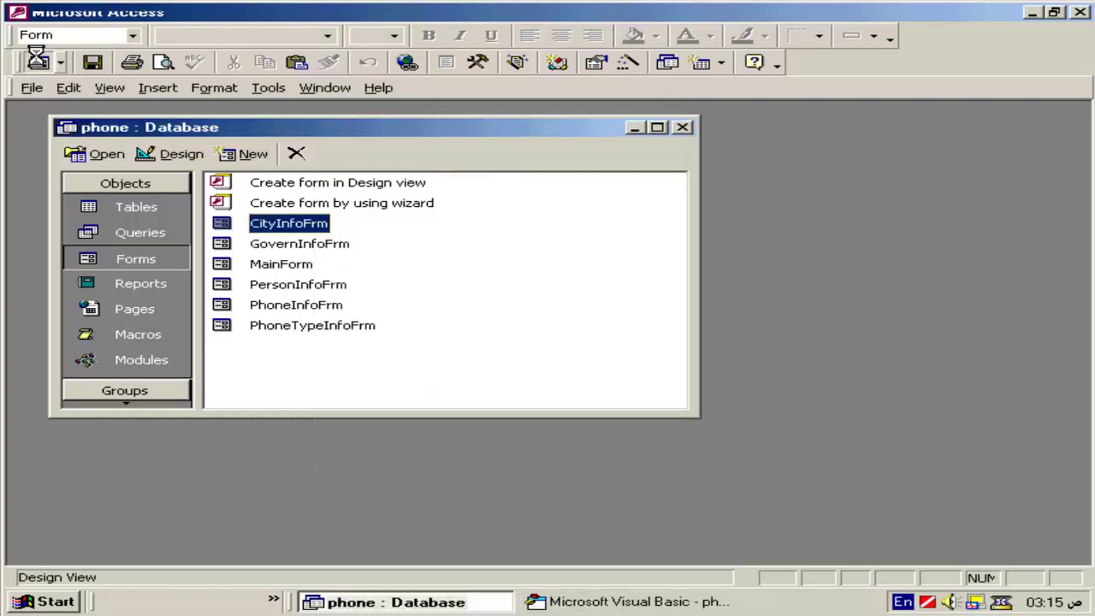
pyautogui.click(29, 36)
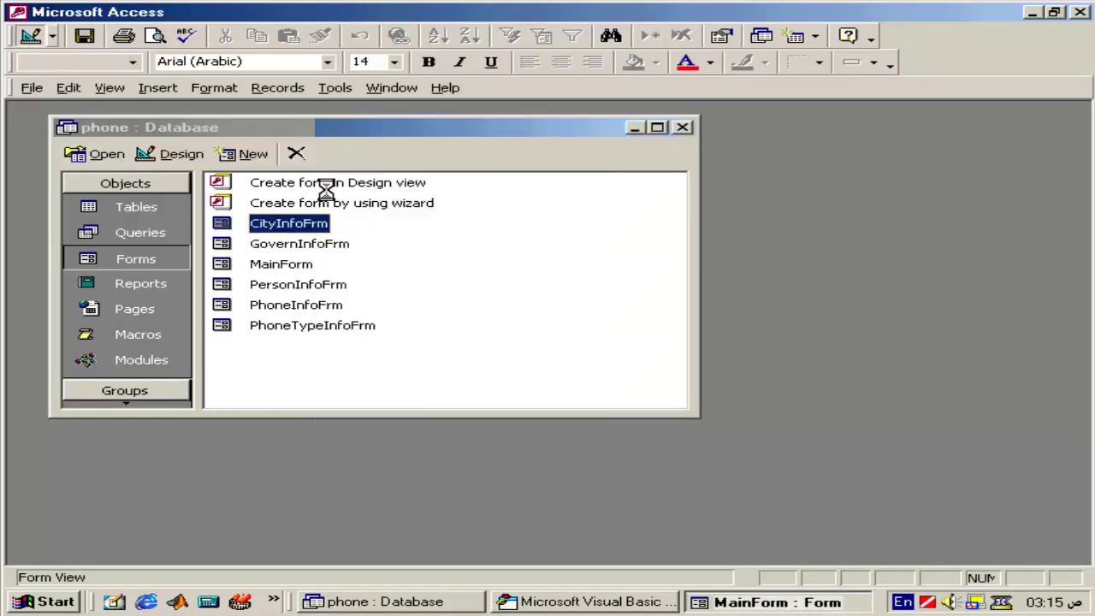
pyautogui.moveTo(451, 437); pyautogui.dragTo(451, 451)
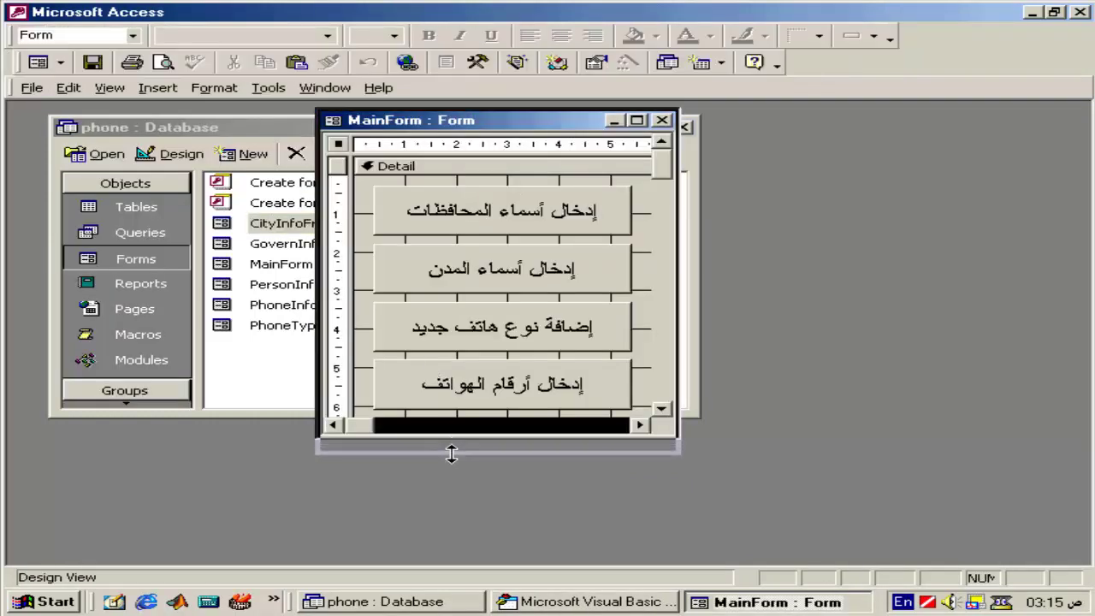
pyautogui.click(38, 63)
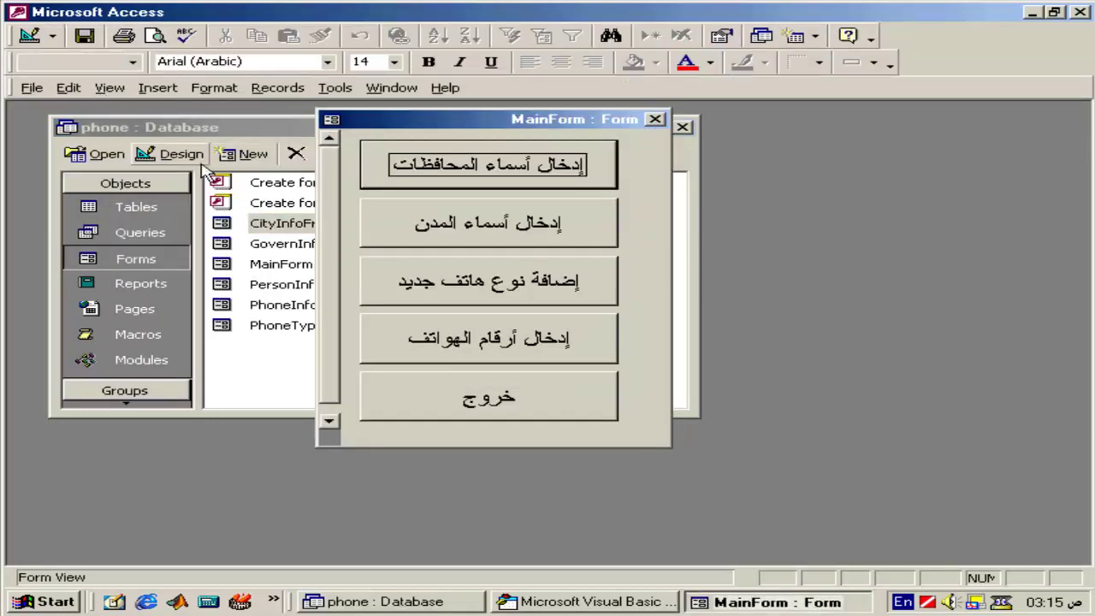
pyautogui.click(30, 35)
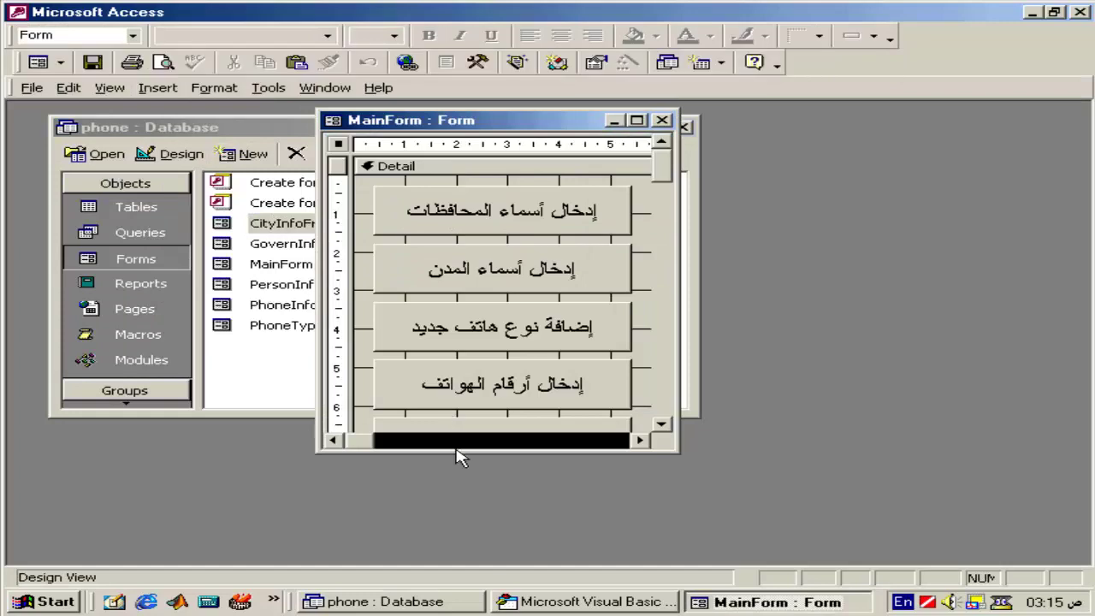
# Check MainForm once more in Form View, then bring up its shortcut menu in Design View
pyautogui.scroll(-5, 566, 417)
pyautogui.rightClick(570, 388)
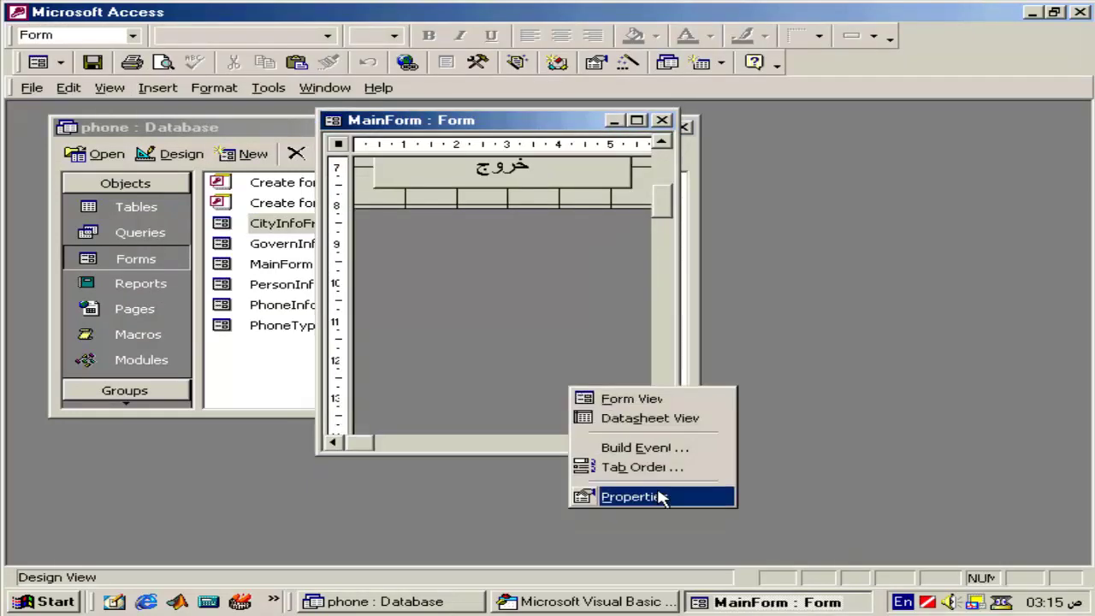
pyautogui.click(36, 58)
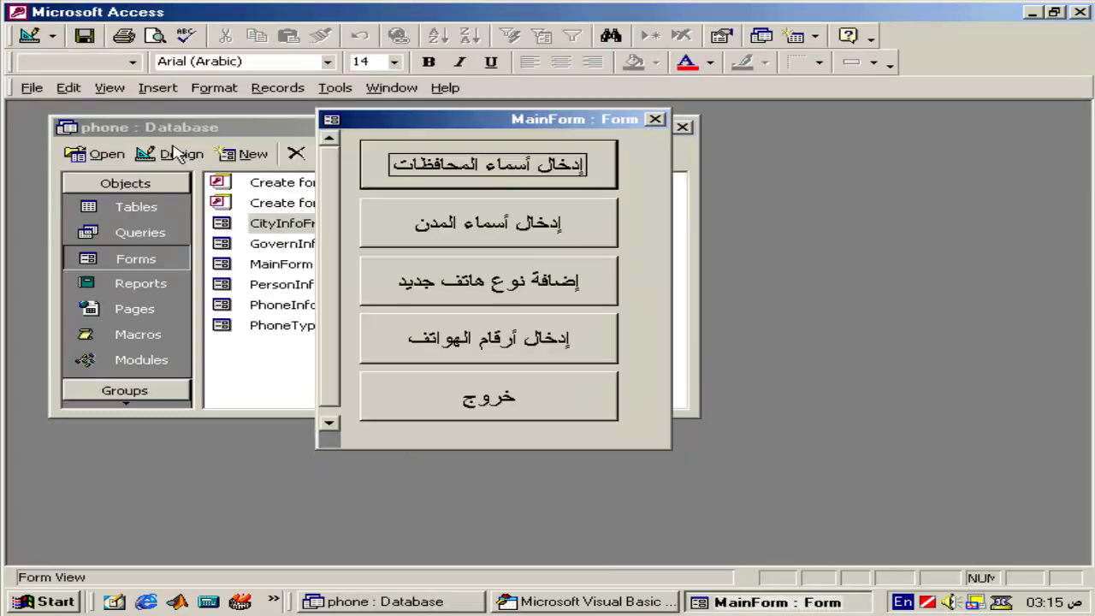
pyautogui.click(328, 422)
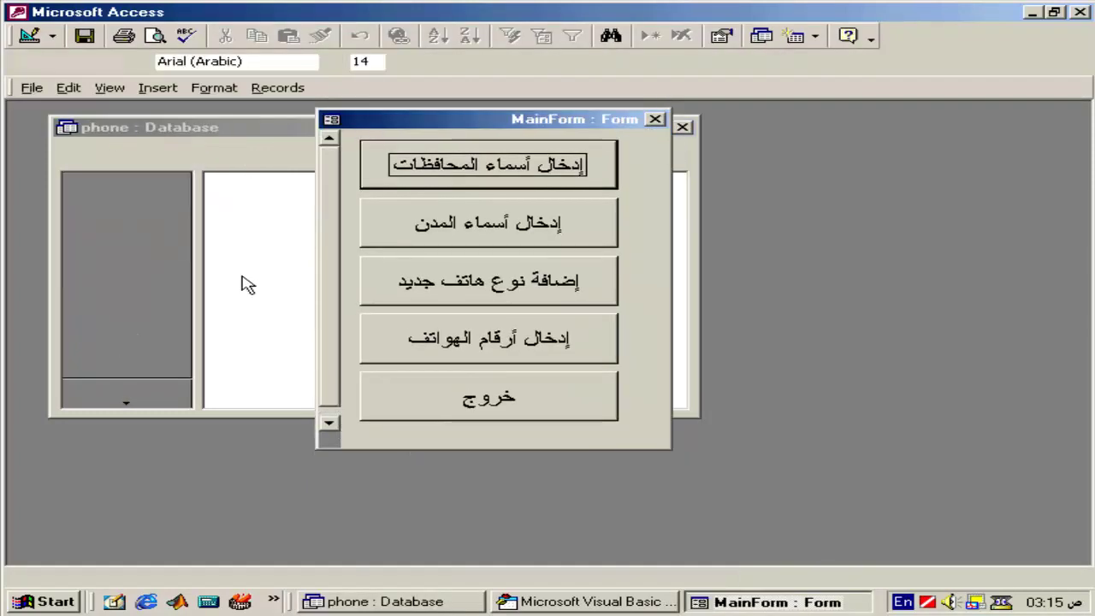
pyautogui.click(29, 35)
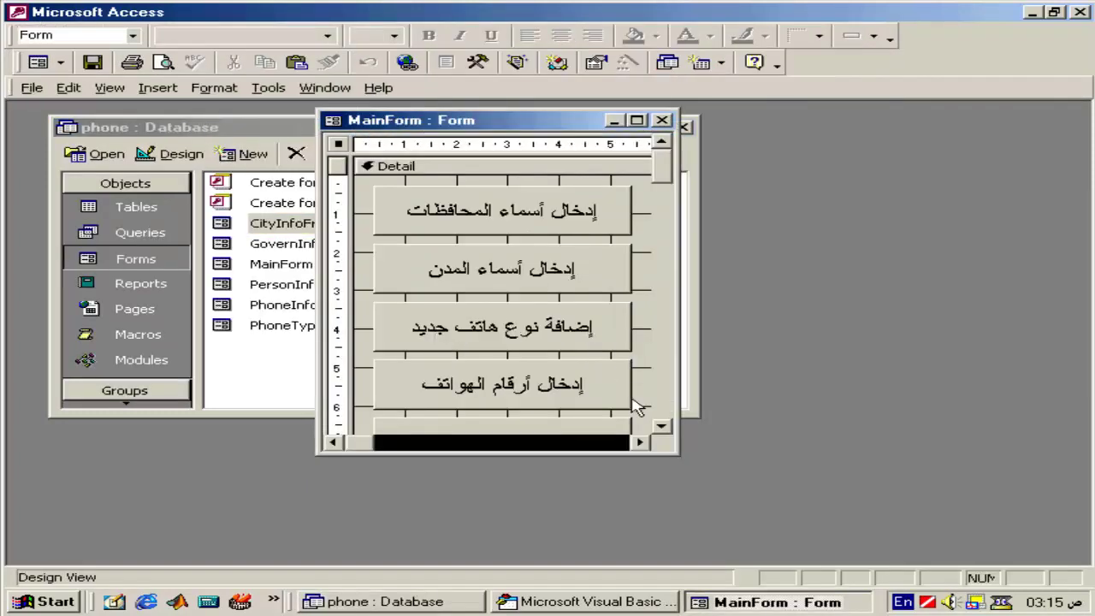
pyautogui.click(663, 411)
pyautogui.rightClick(557, 379)
# Set MainForm's Scroll Bars property to Neither
pyautogui.click(649, 489)
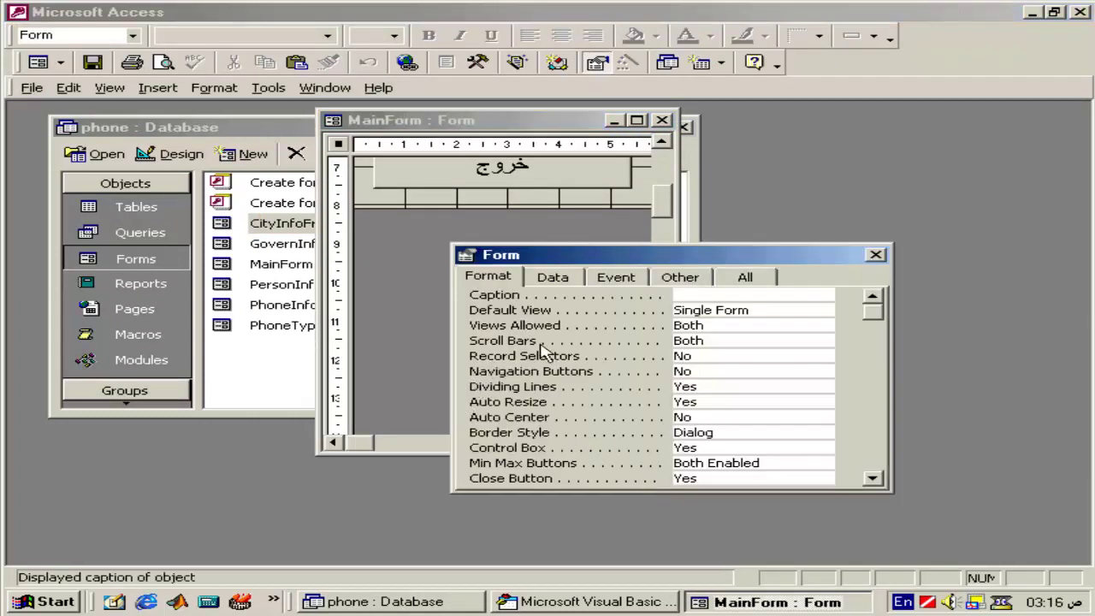
pyautogui.click(693, 340)
pyautogui.click(823, 341)
pyautogui.click(807, 354)
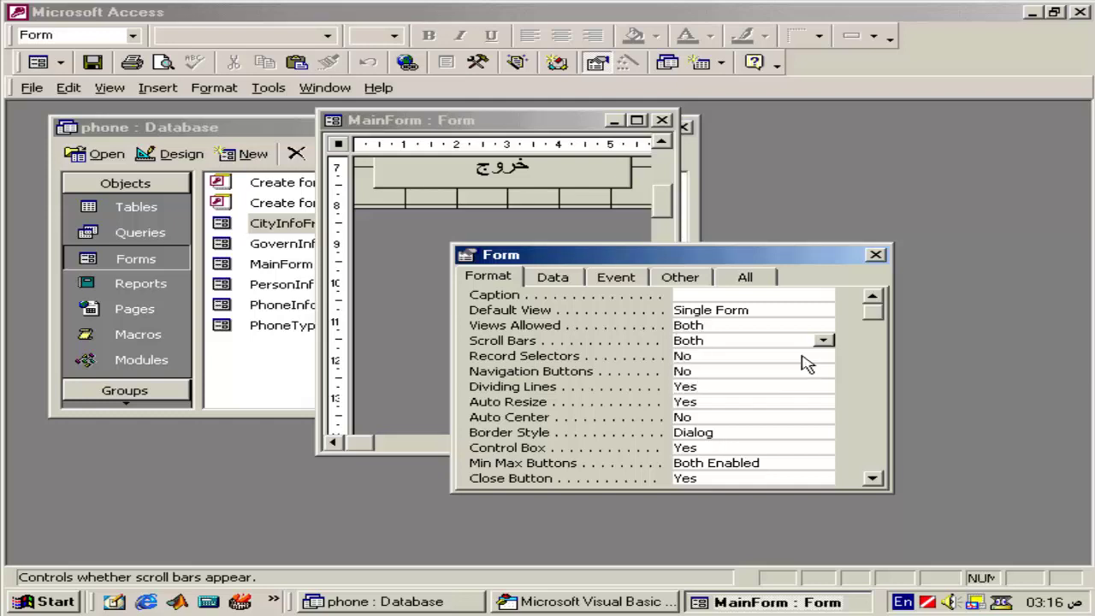
pyautogui.click(875, 254)
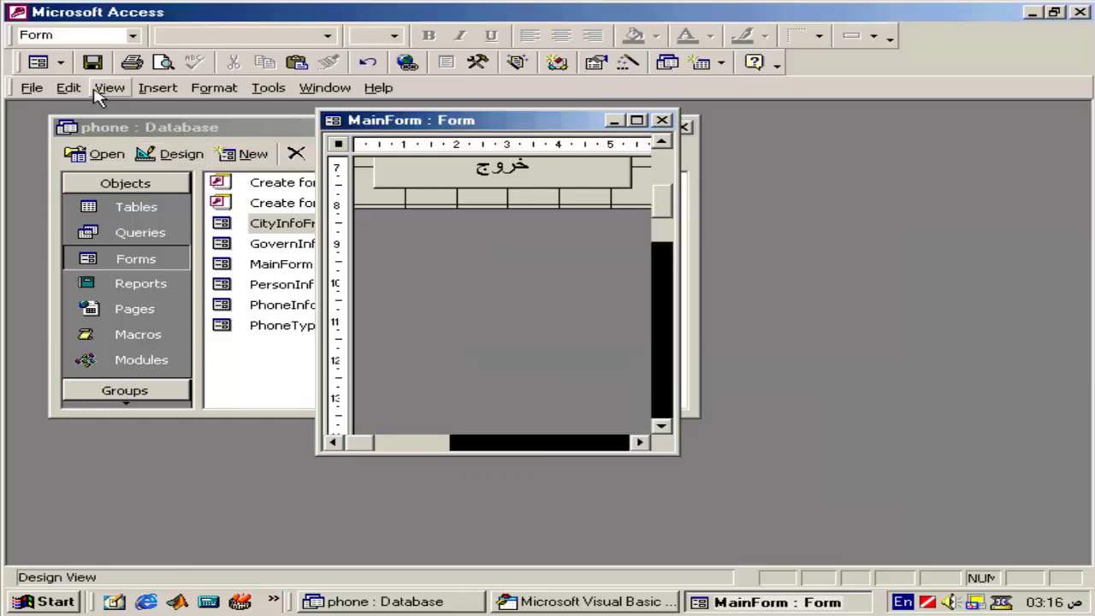
# Run MainForm, open the governorates form from the first button, browse a record, and close it
pyautogui.click(34, 62)
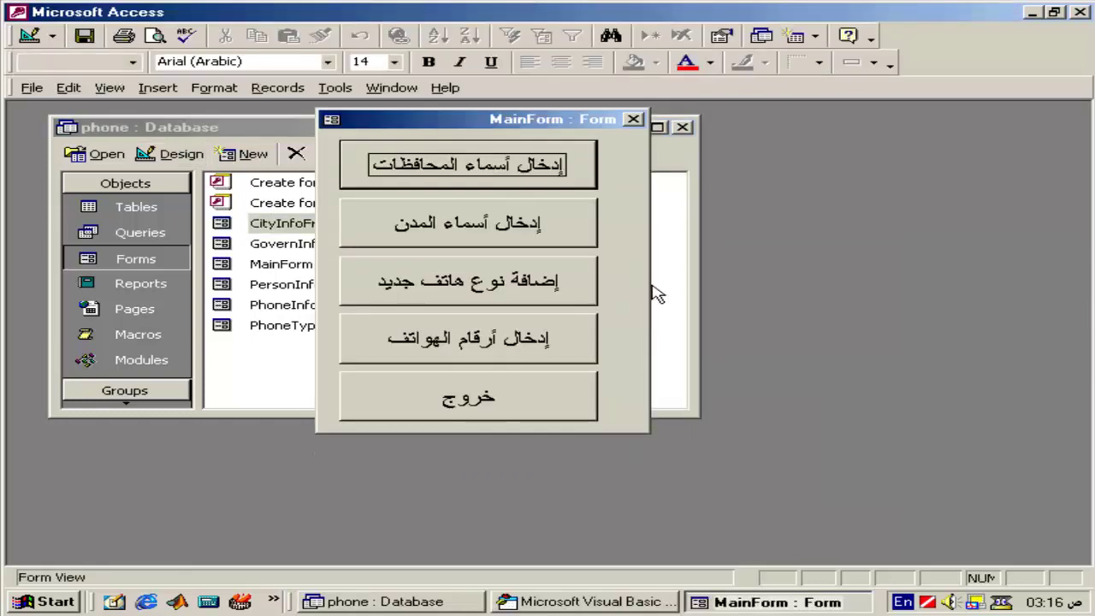
pyautogui.click(435, 176)
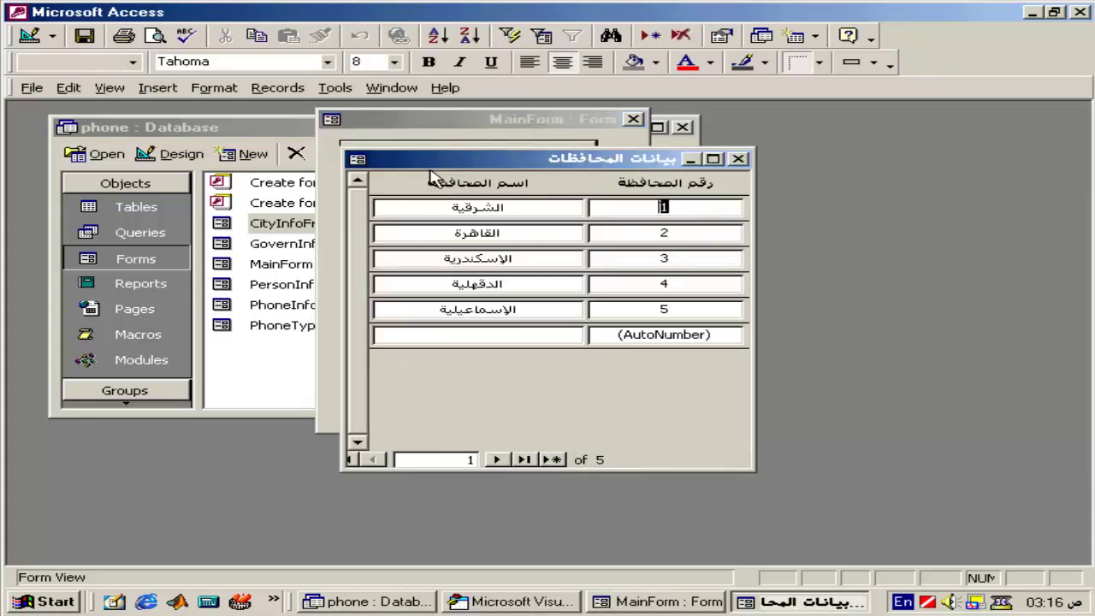
pyautogui.moveTo(434, 160); pyautogui.dragTo(490, 164)
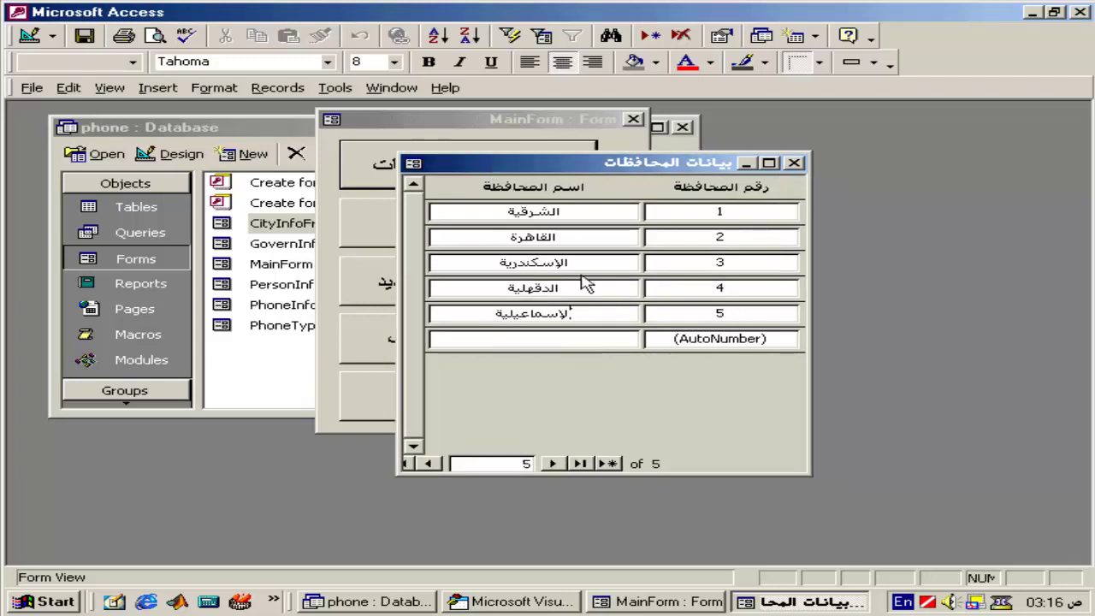
pyautogui.press('Down')
pyautogui.press('Down')
pyautogui.press('Down')
pyautogui.press('Down')
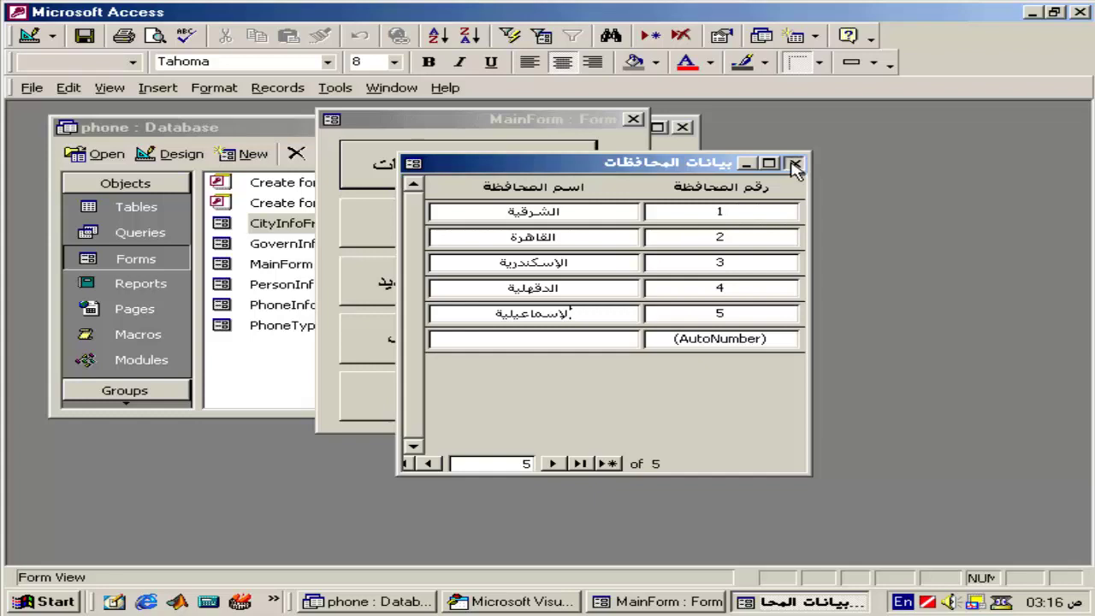
pyautogui.click(794, 162)
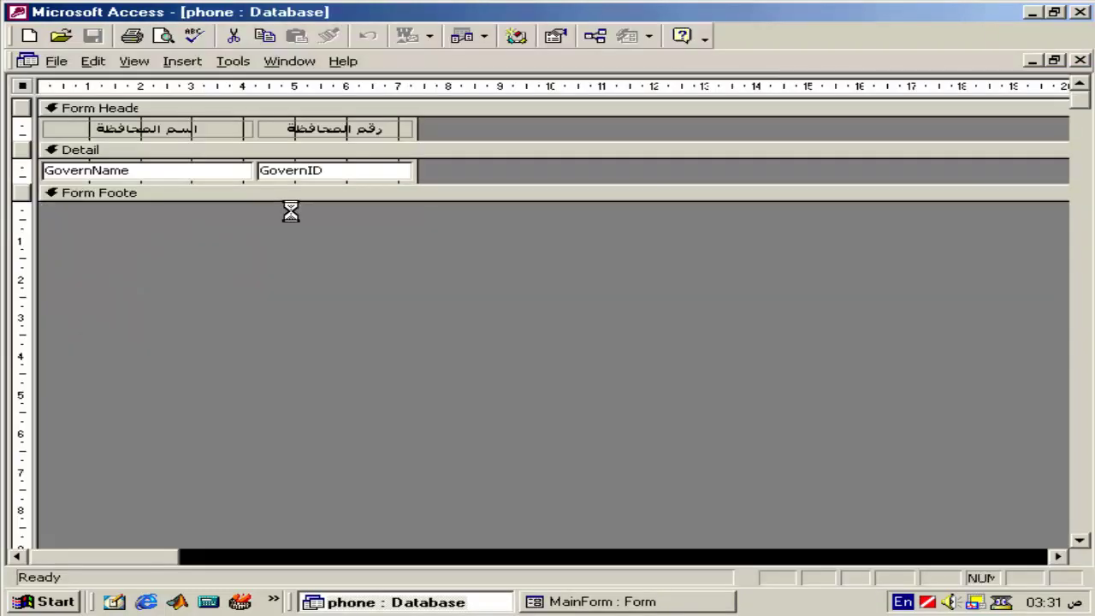
# Set GovernInfoFrm's Modal property to Yes, save and close its design, and return to MainForm
pyautogui.rightClick(293, 240)
pyautogui.click(396, 350)
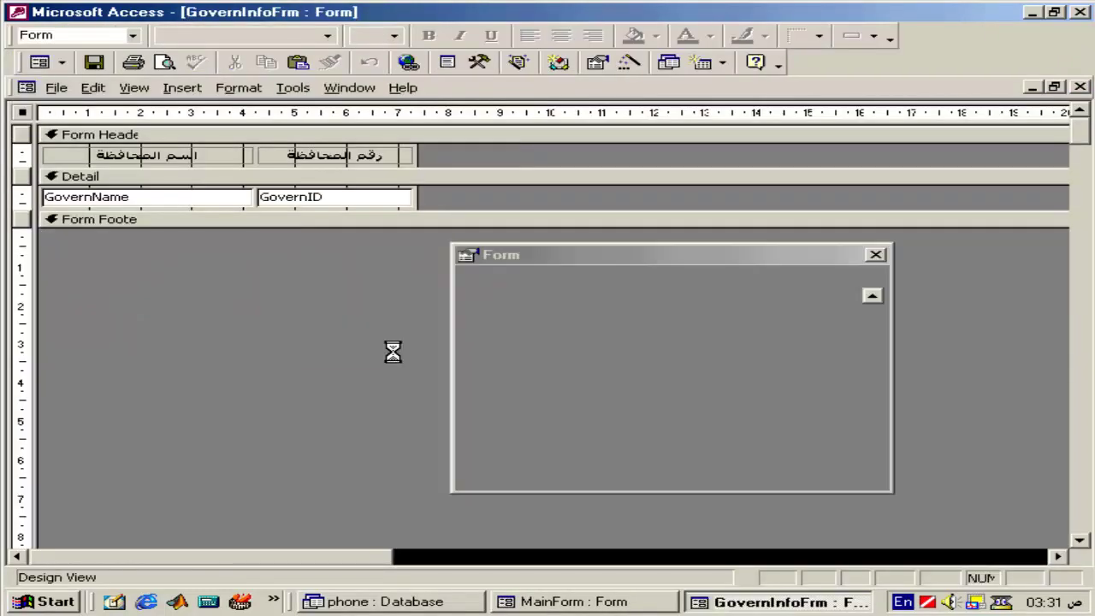
pyautogui.click(680, 277)
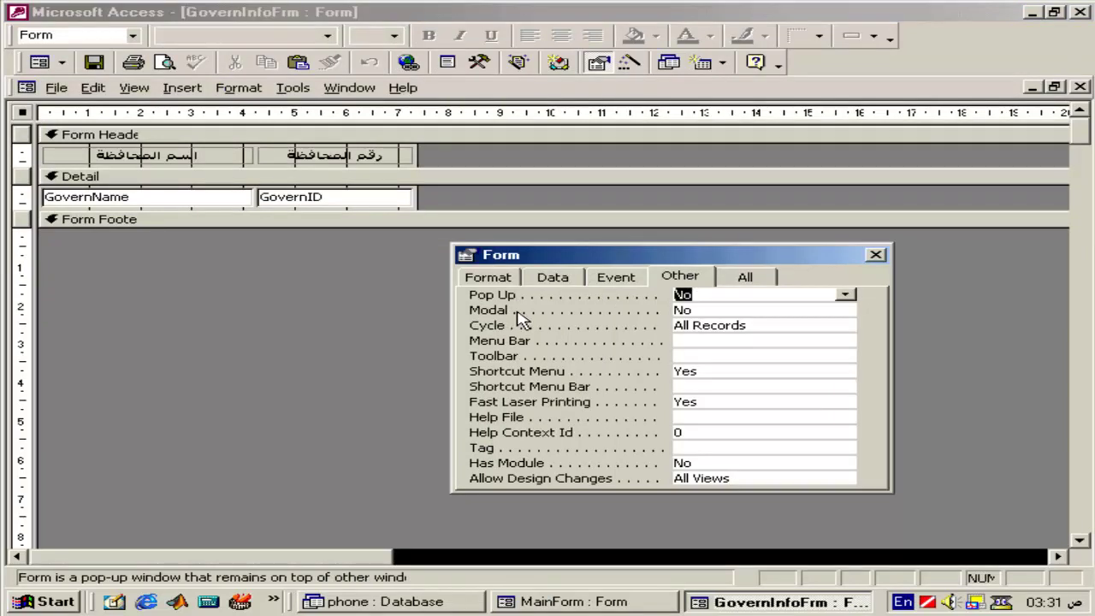
pyautogui.click(707, 310)
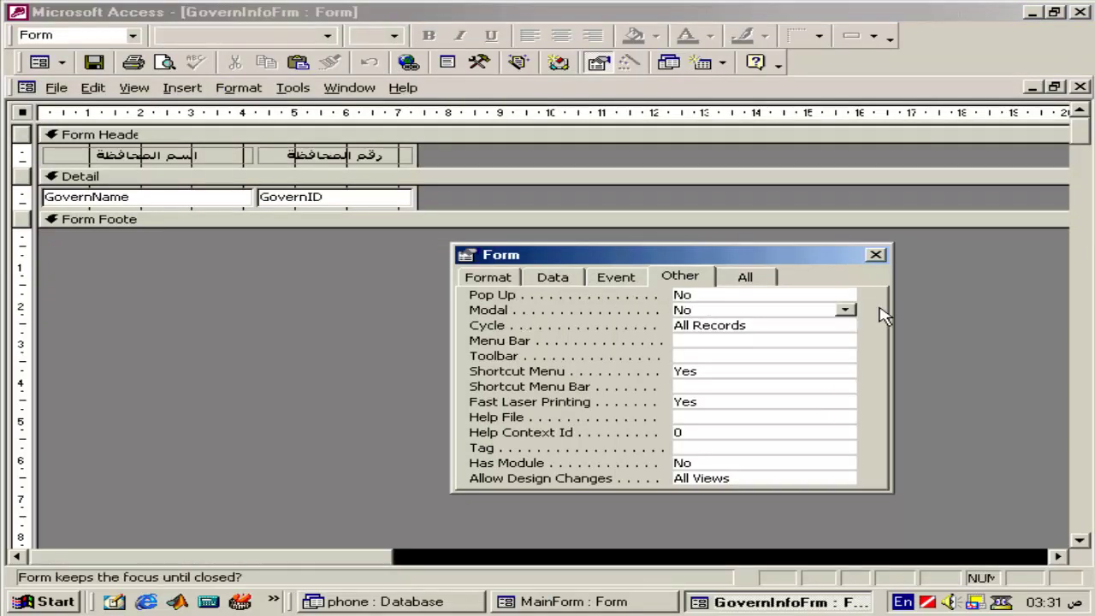
pyautogui.click(846, 310)
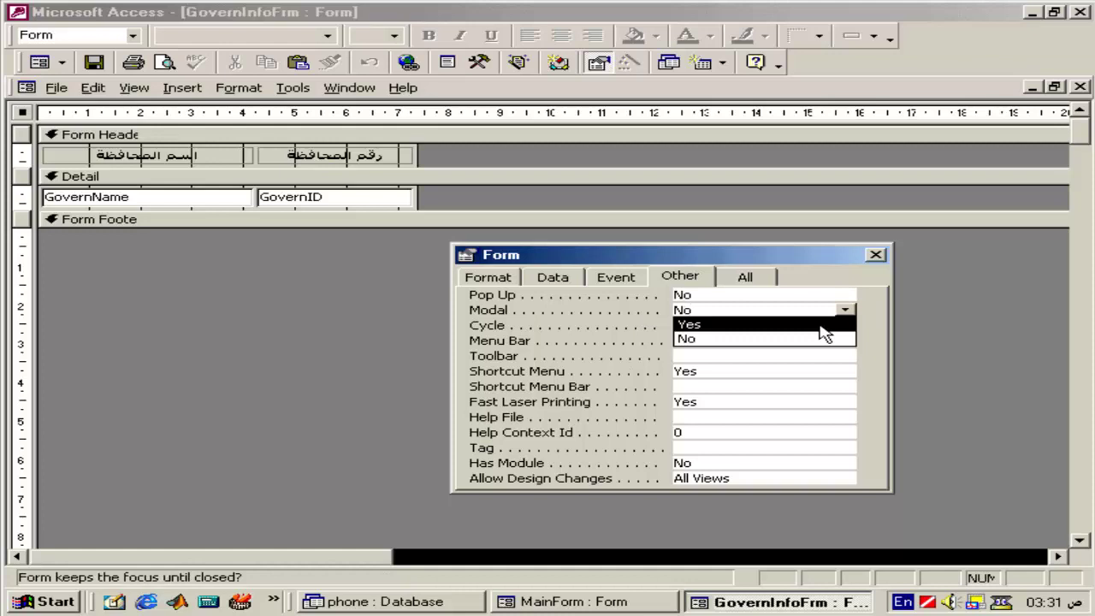
pyautogui.click(817, 325)
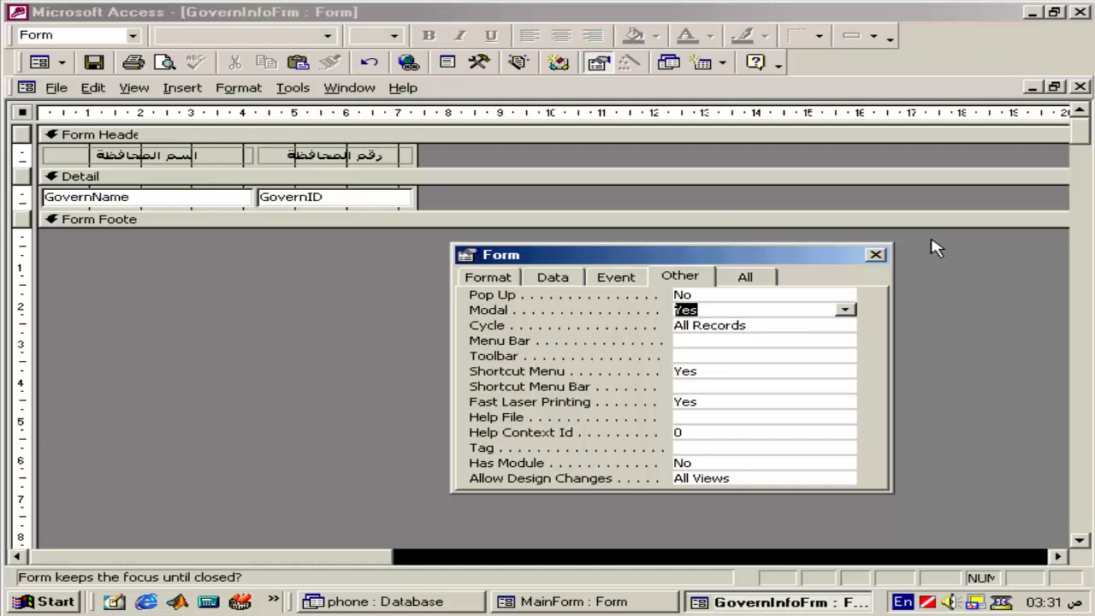
pyautogui.click(875, 254)
pyautogui.click(1079, 87)
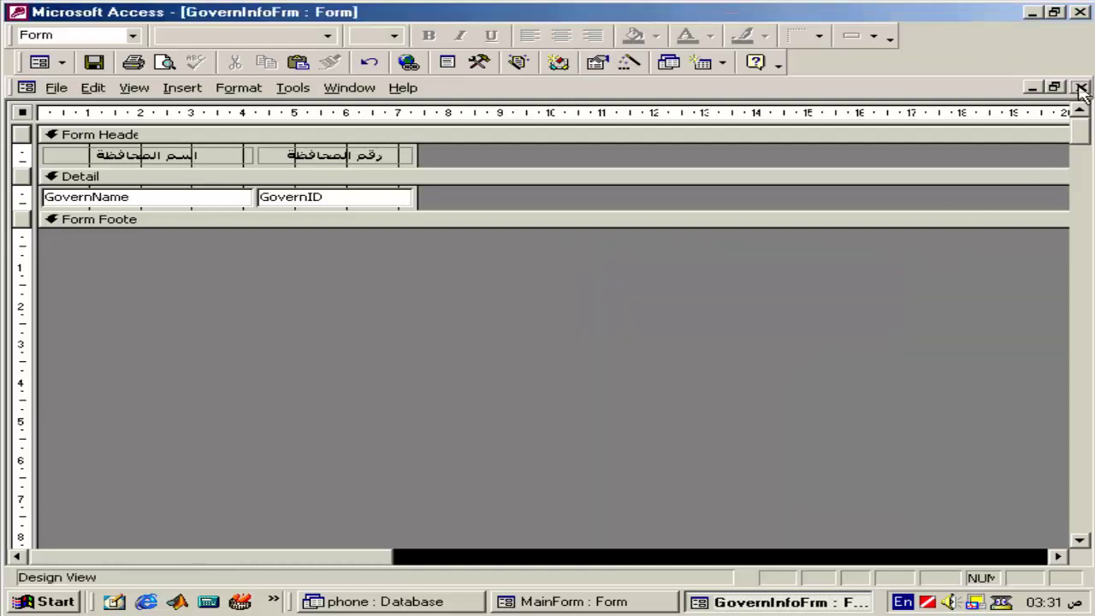
pyautogui.click(462, 367)
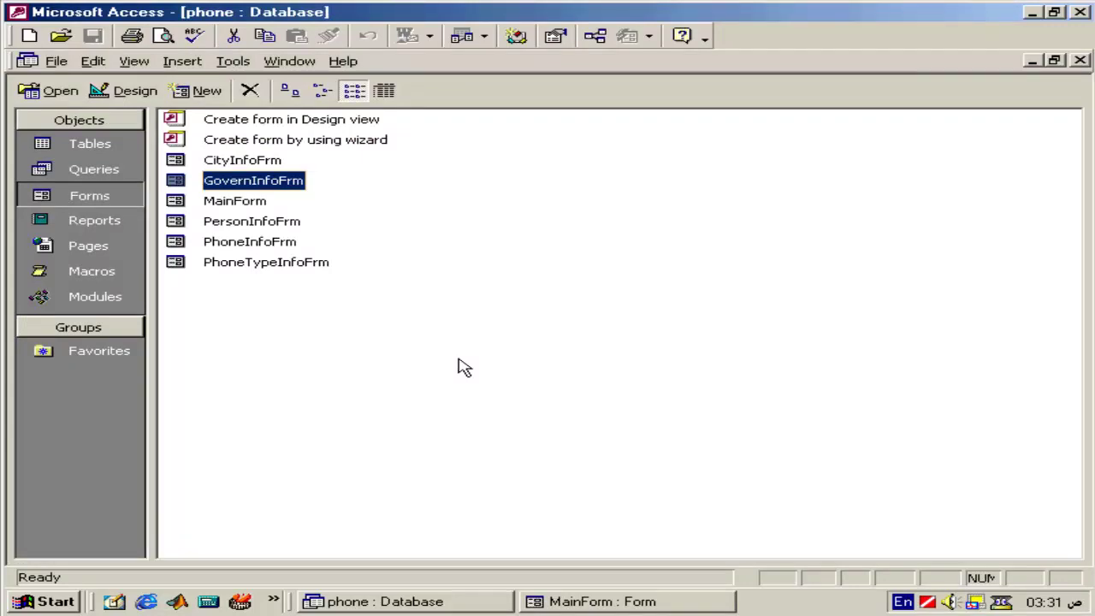
pyautogui.click(529, 604)
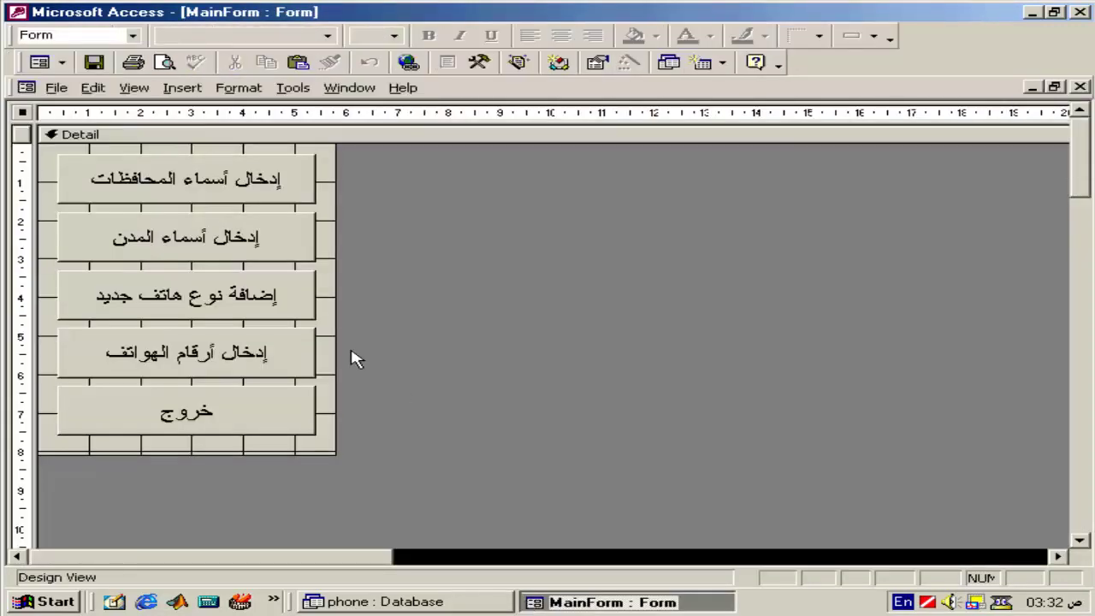
# Run MainForm in a restored window, open and close the governorates form, then return to Design View
pyautogui.click(36, 61)
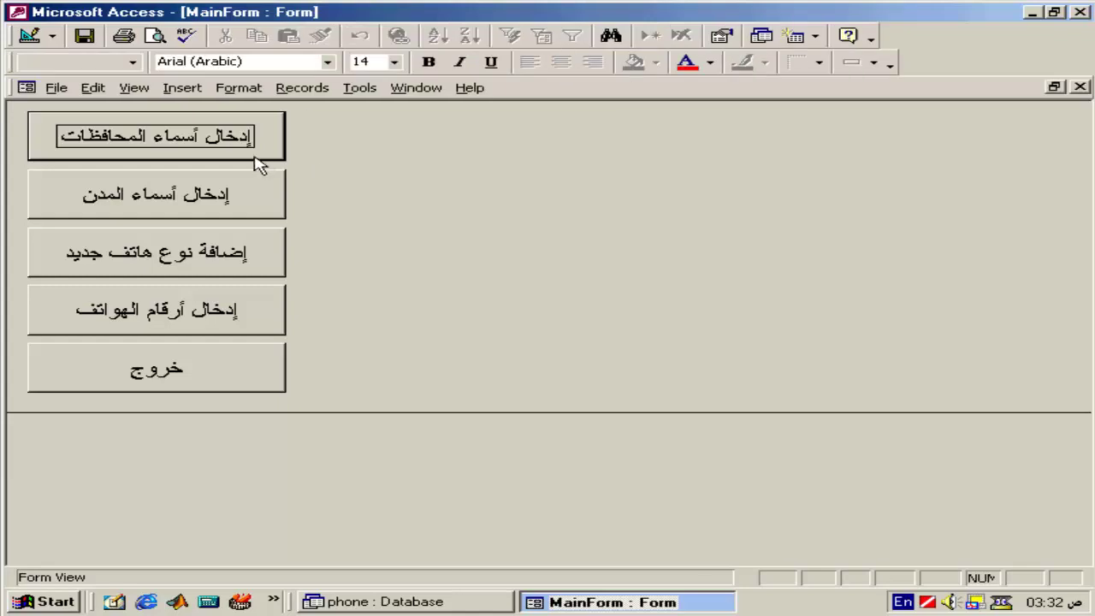
pyautogui.click(1053, 88)
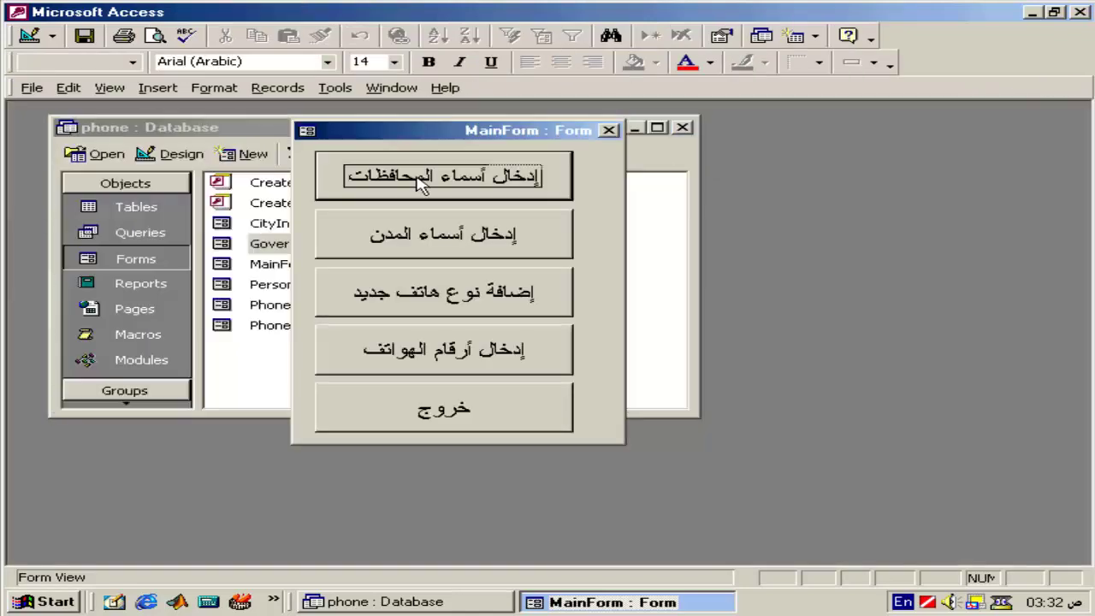
pyautogui.click(417, 183)
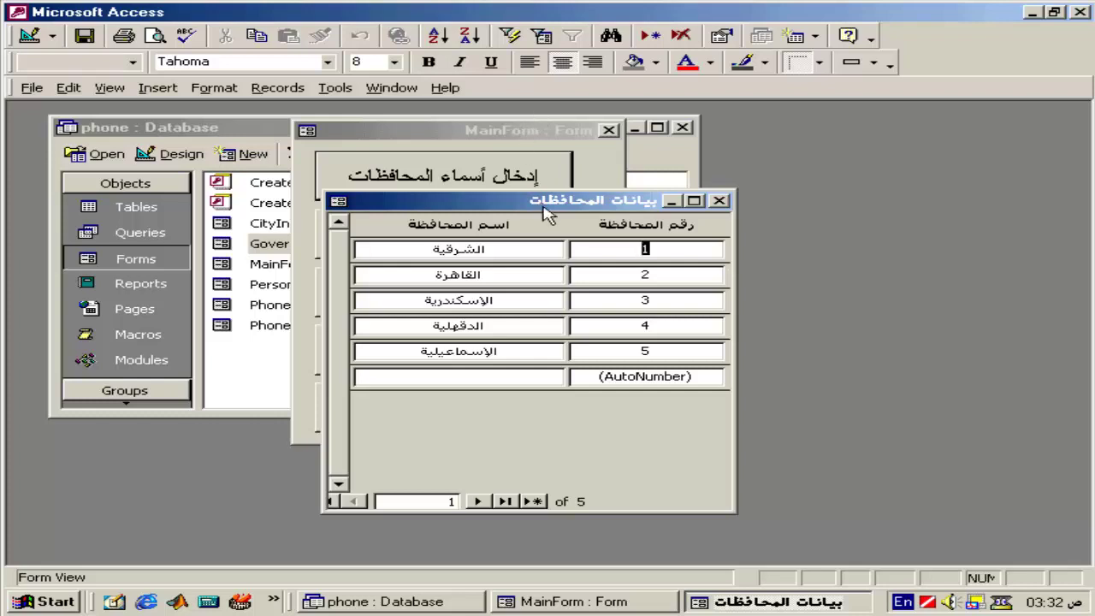
pyautogui.moveTo(543, 209); pyautogui.dragTo(547, 193)
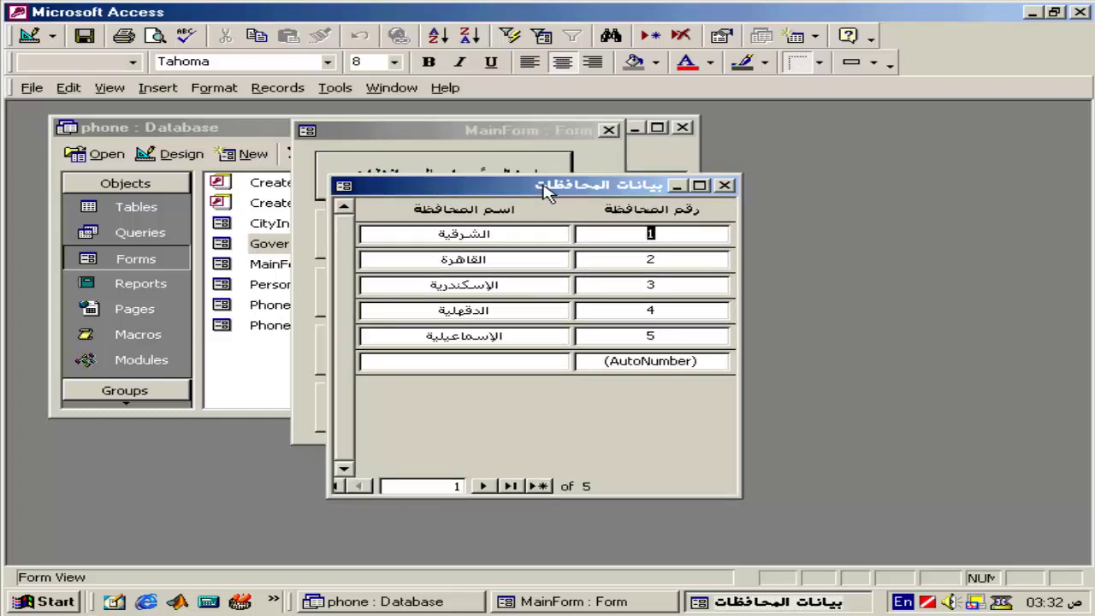
pyautogui.click(725, 186)
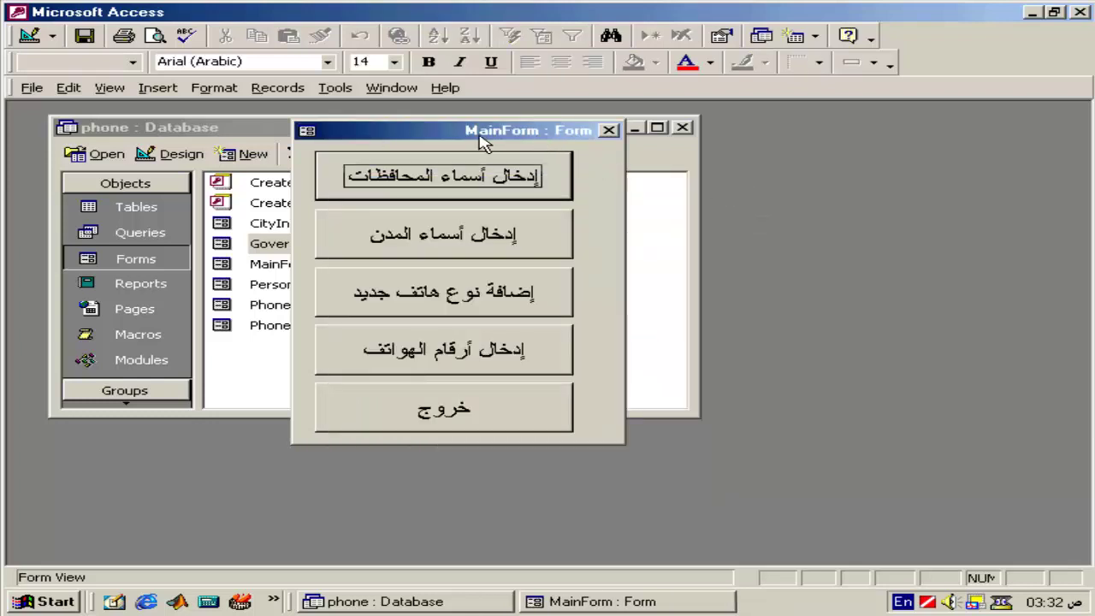
pyautogui.click(30, 35)
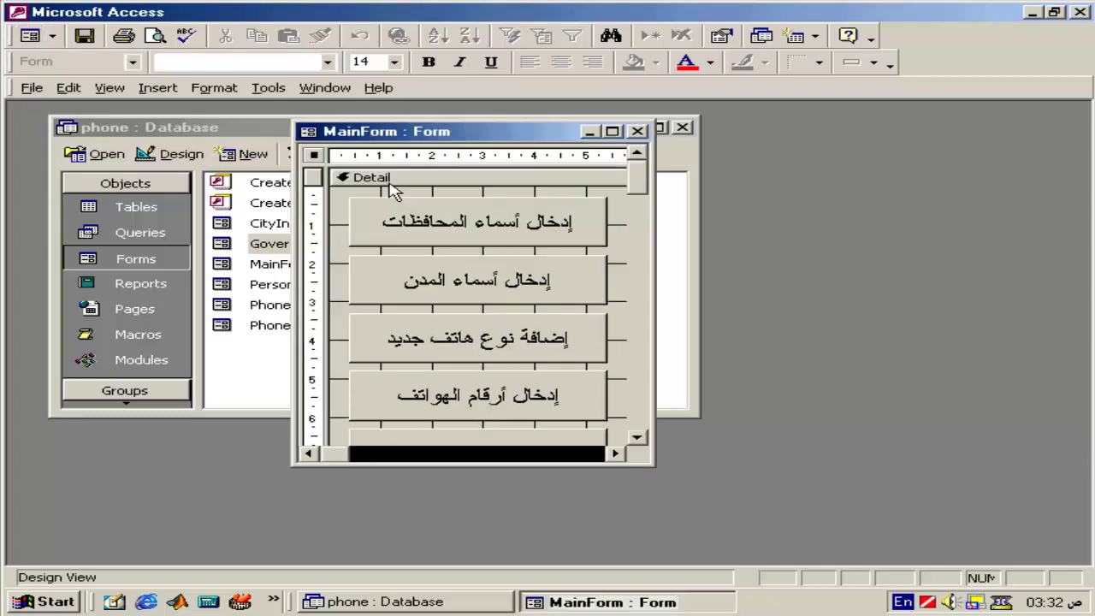
# Inspect MainForm's property sheet, run it in Form View, and bring the phone database window forward
pyautogui.click(635, 438)
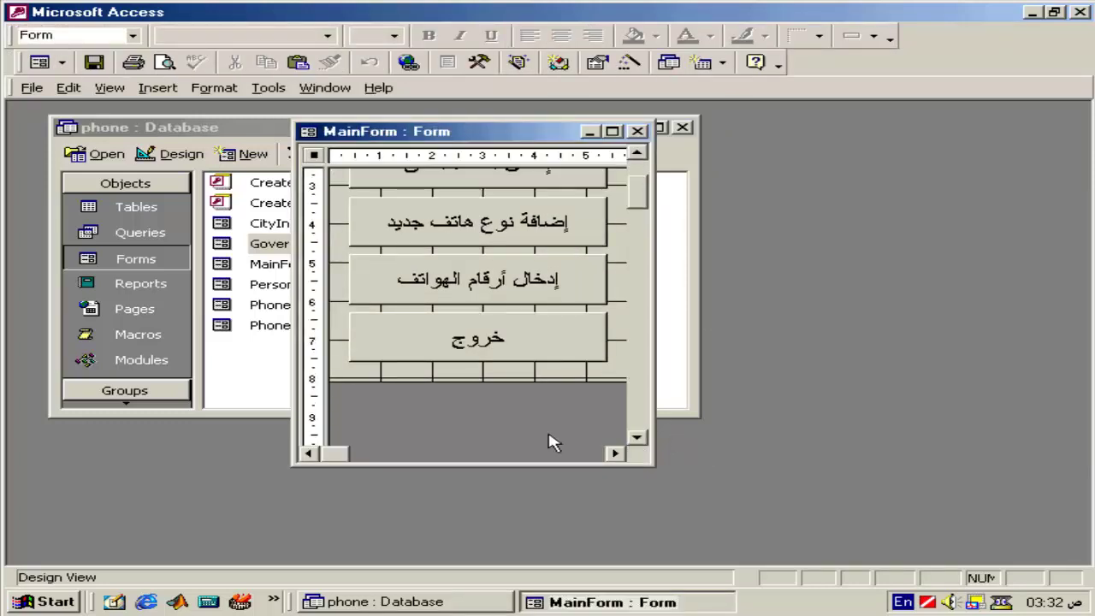
pyautogui.rightClick(548, 434)
pyautogui.click(614, 546)
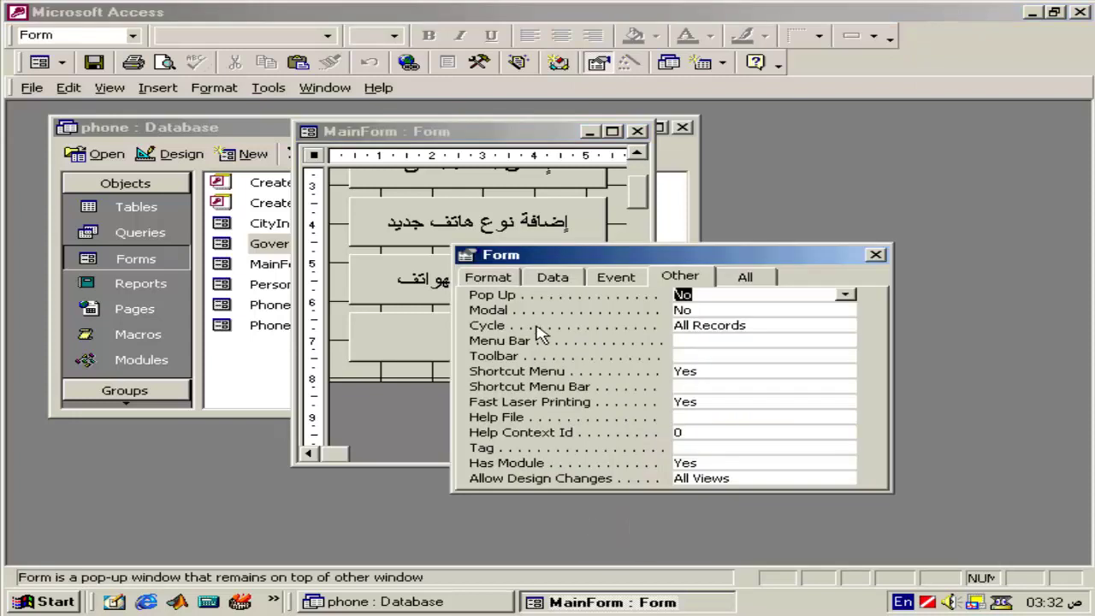
pyautogui.click(875, 254)
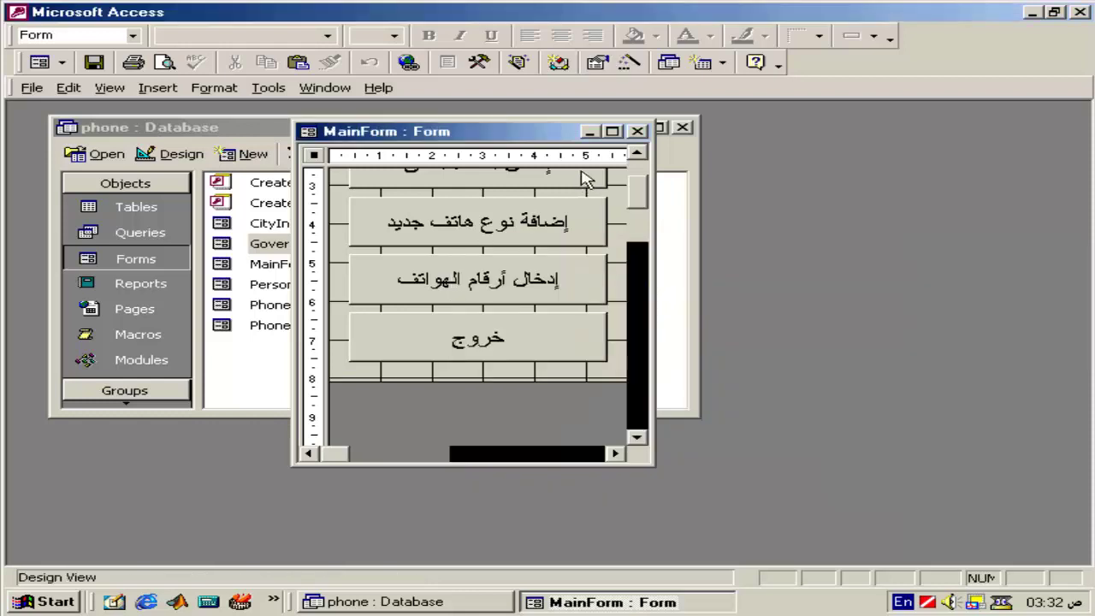
pyautogui.click(39, 61)
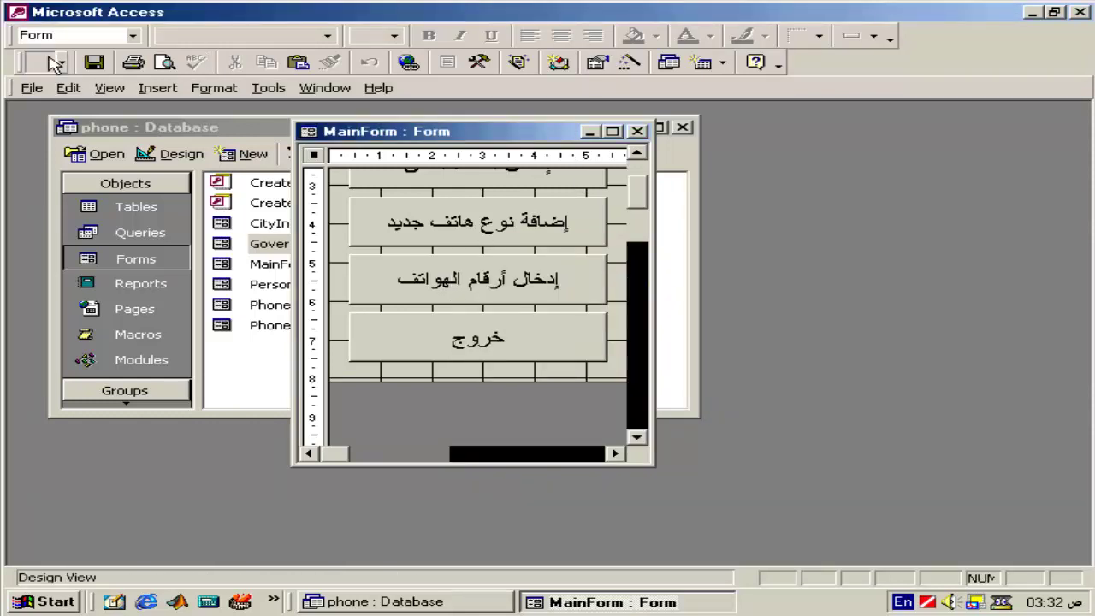
pyautogui.click(643, 361)
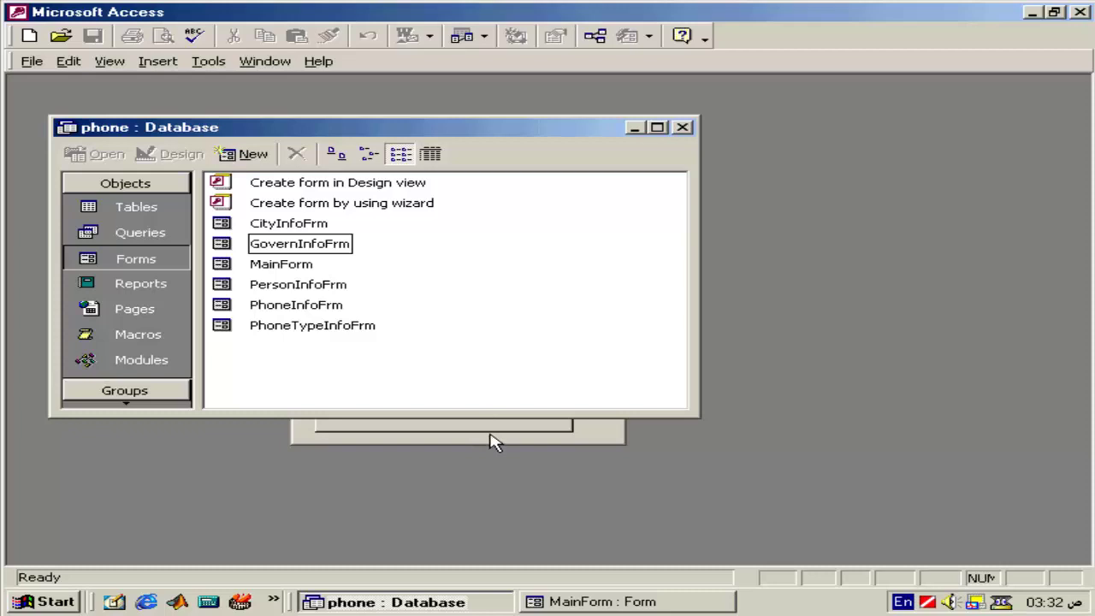
# Bring MainForm to the front and move its window to the right
pyautogui.click(376, 440)
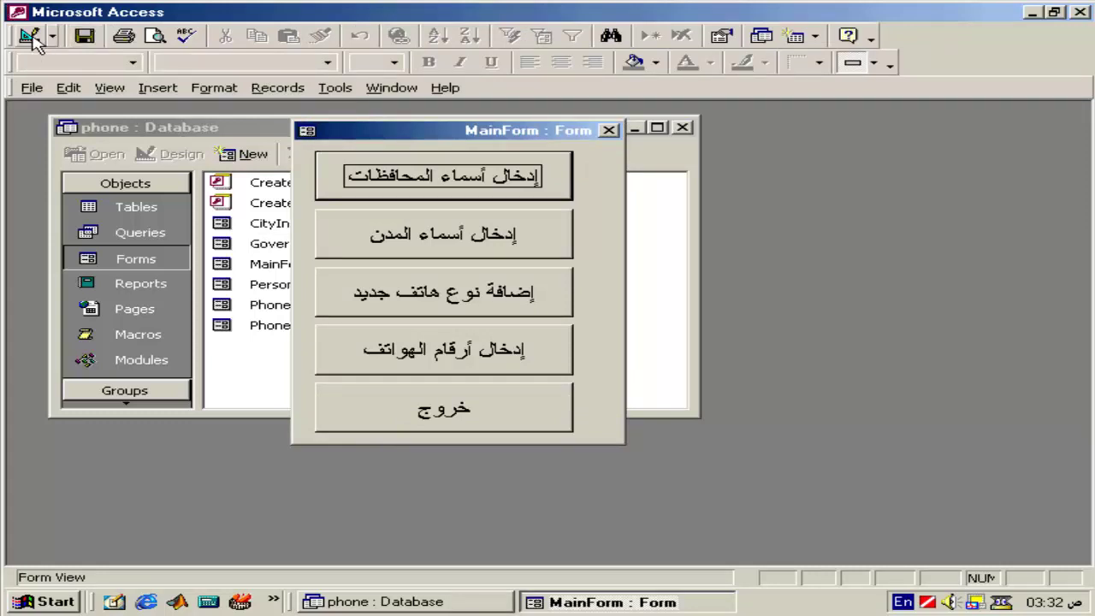
pyautogui.moveTo(407, 136); pyautogui.dragTo(516, 140)
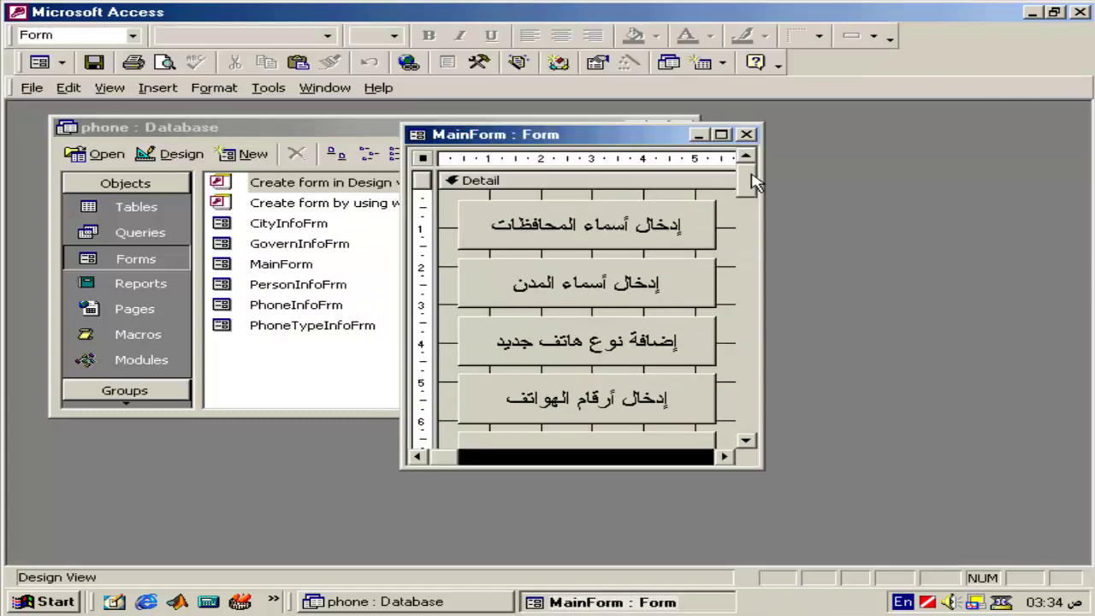
# Maximize the phone database window and open GovernInfoFrm in Design View
pyautogui.click(205, 130)
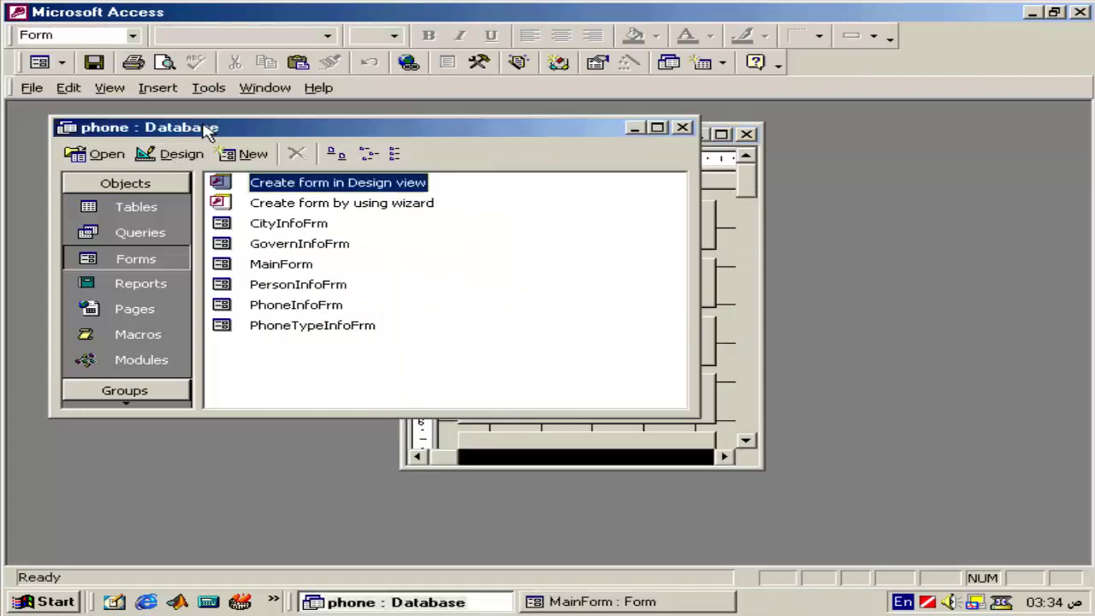
pyautogui.doubleClick(246, 135)
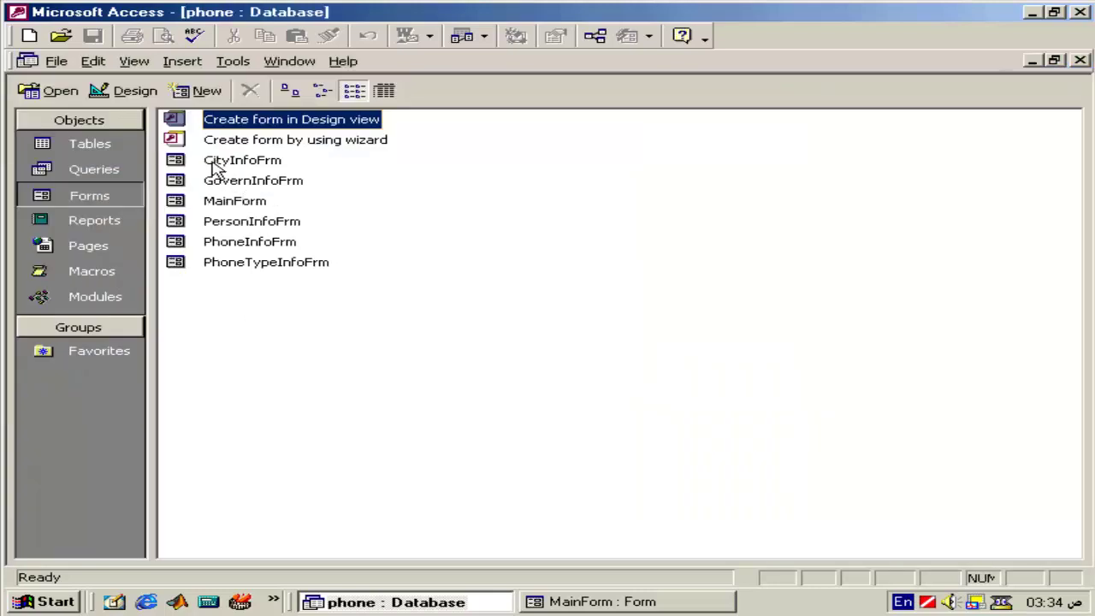
pyautogui.rightClick(219, 183)
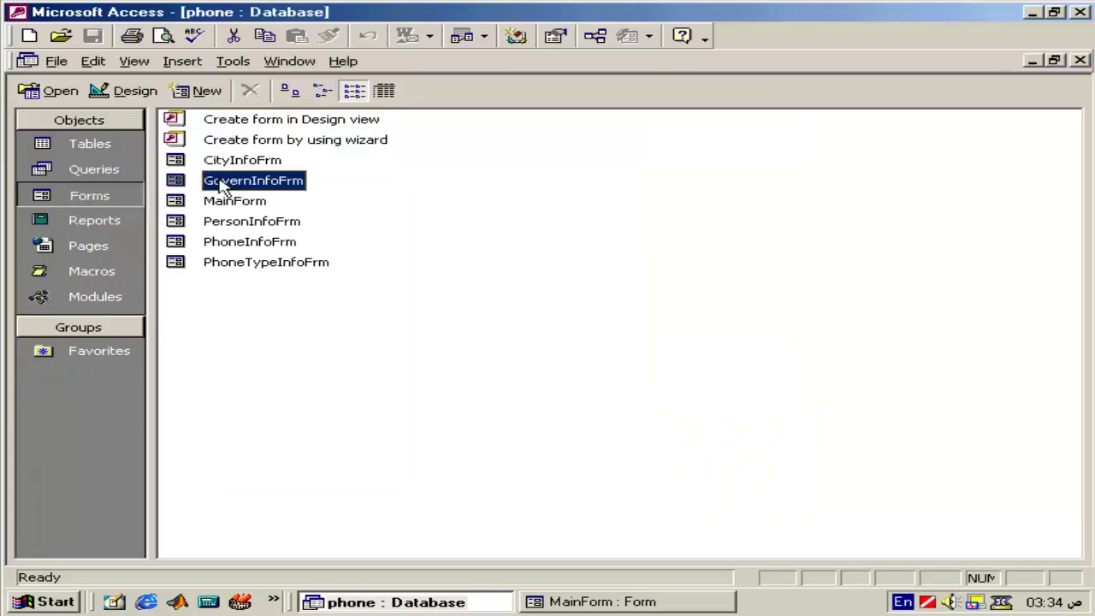
pyautogui.click(349, 210)
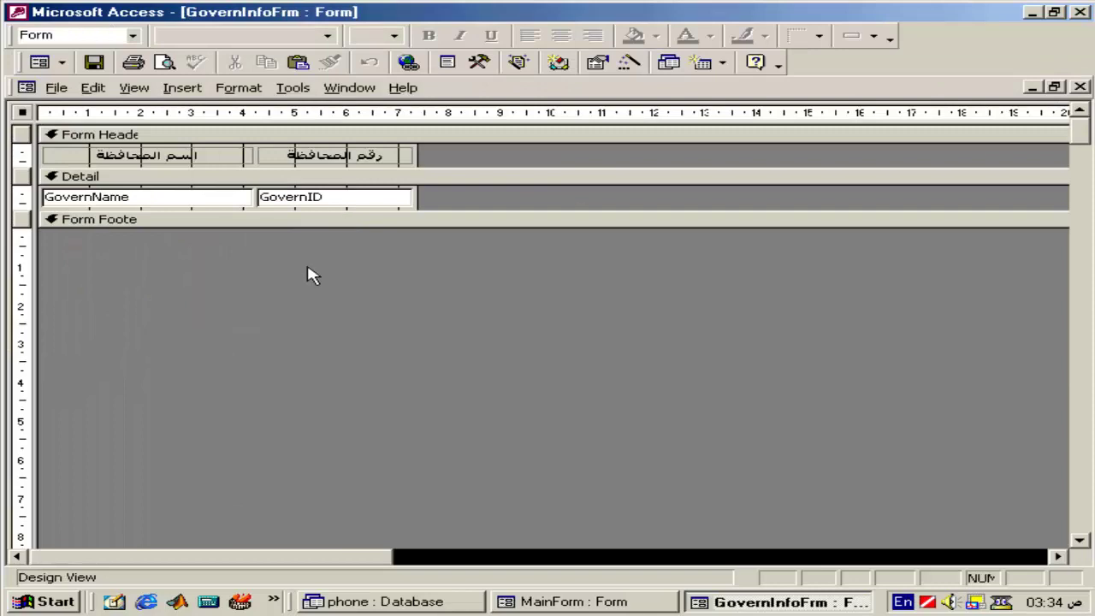
# Confirm GovernInfoFrm's Modal property is Yes, then bring MainForm's design forward
pyautogui.rightClick(310, 273)
pyautogui.click(458, 376)
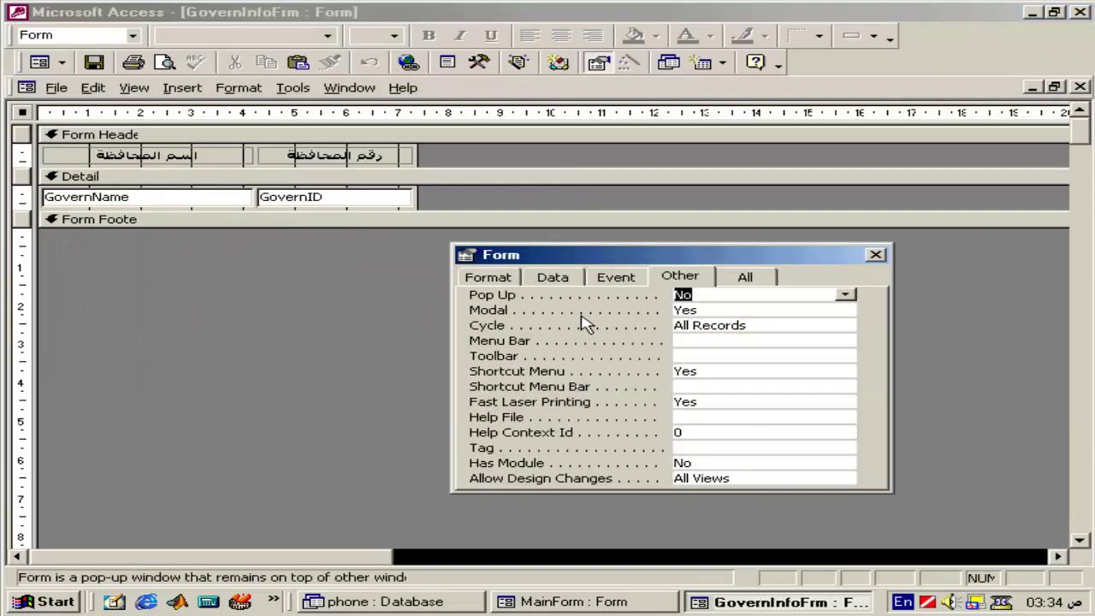
pyautogui.click(735, 308)
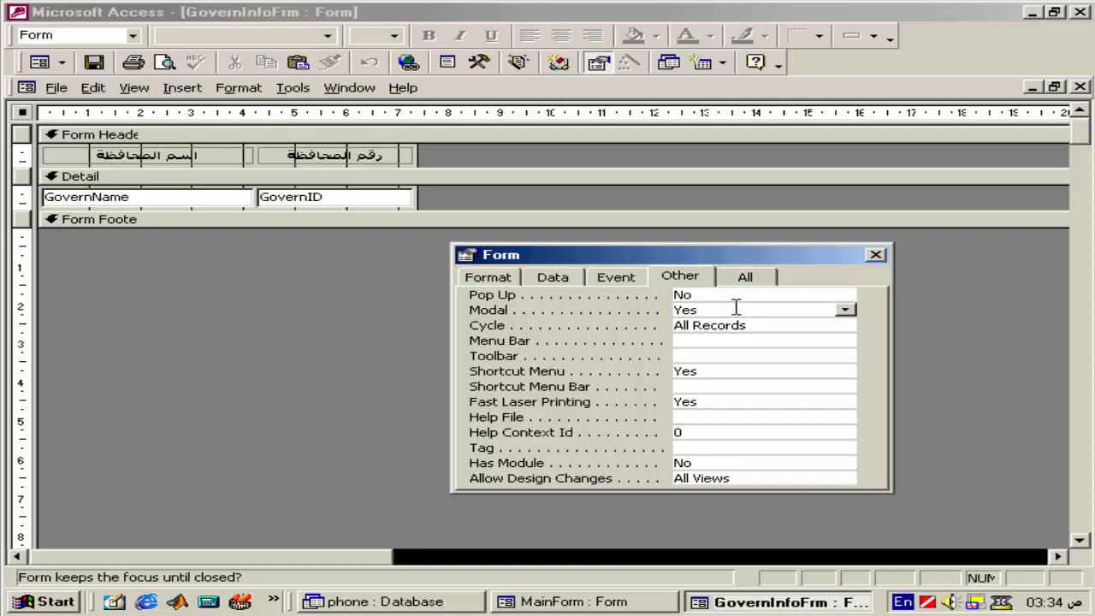
pyautogui.click(876, 255)
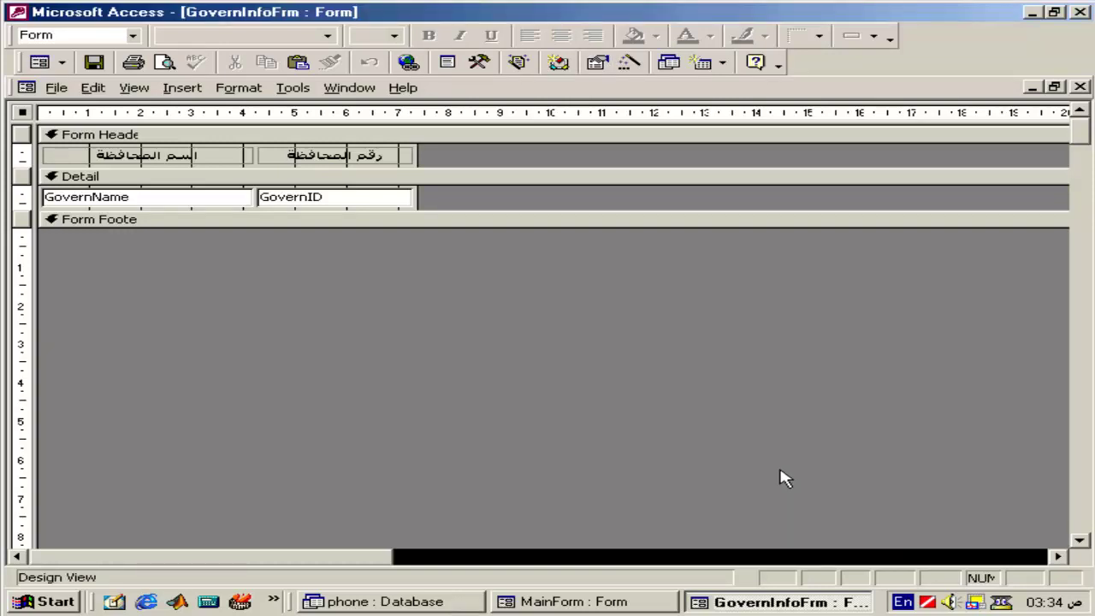
pyautogui.click(589, 604)
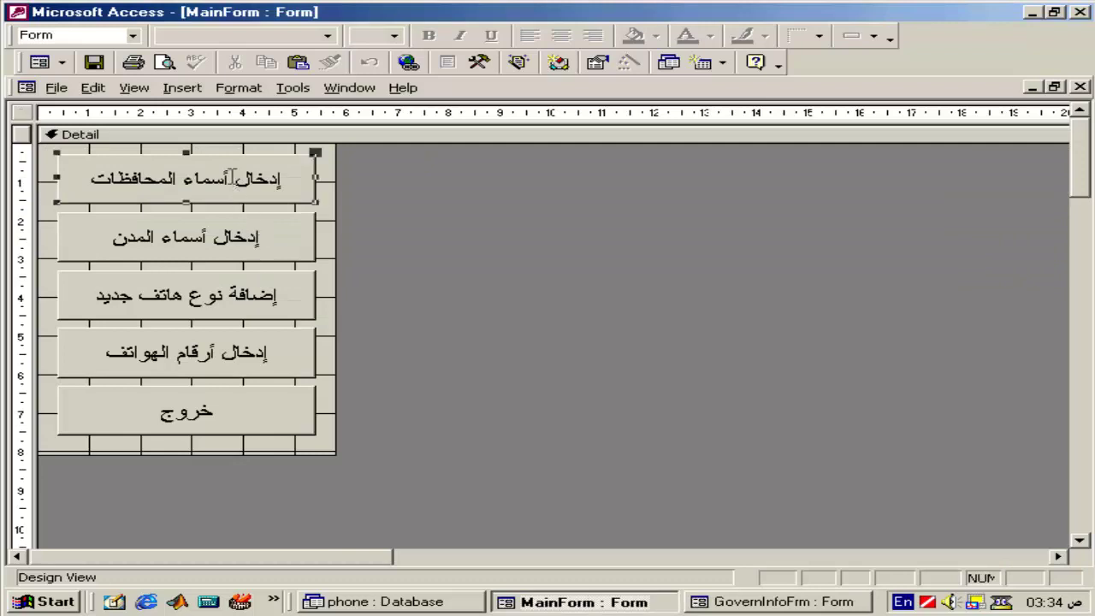
# Open the first button's On Click code and add a blank line after the DoCmd.OpenForm line
pyautogui.rightClick(240, 196)
pyautogui.click(379, 501)
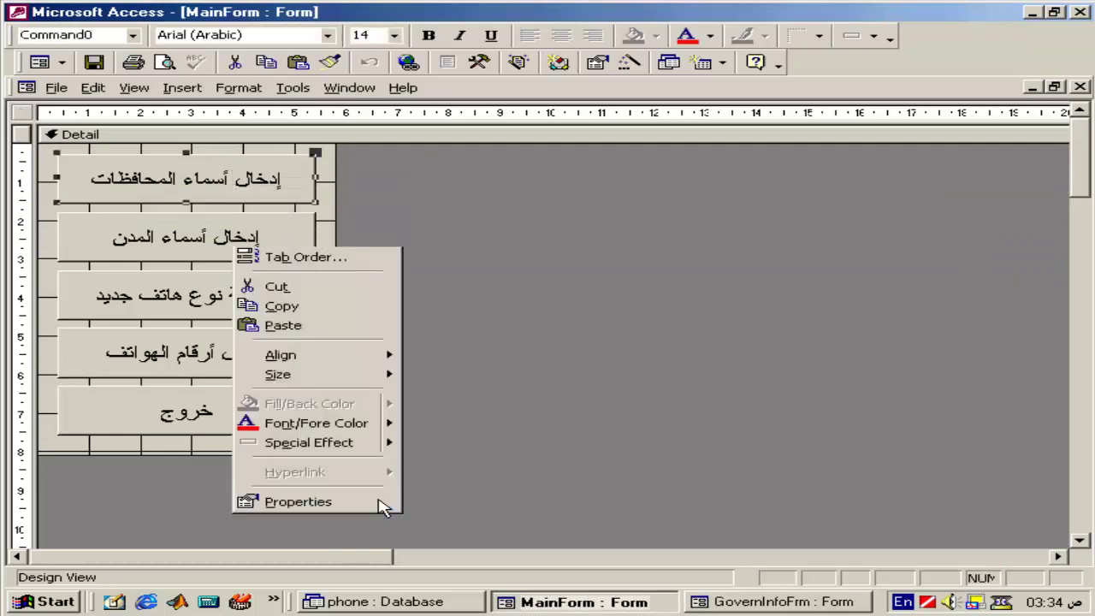
pyautogui.click(635, 282)
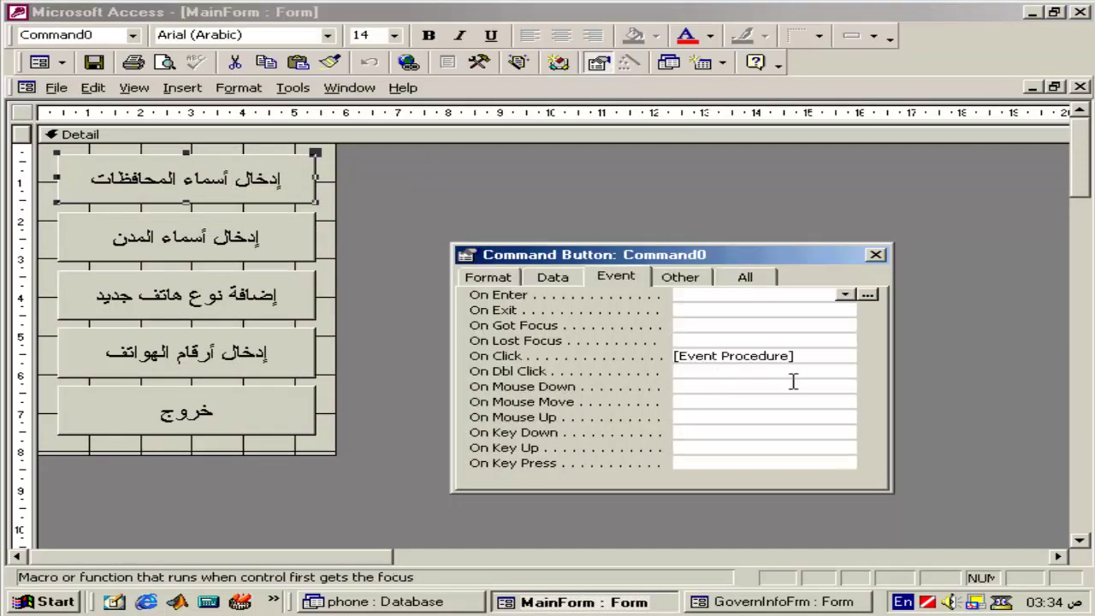
pyautogui.click(865, 358)
pyautogui.click(868, 356)
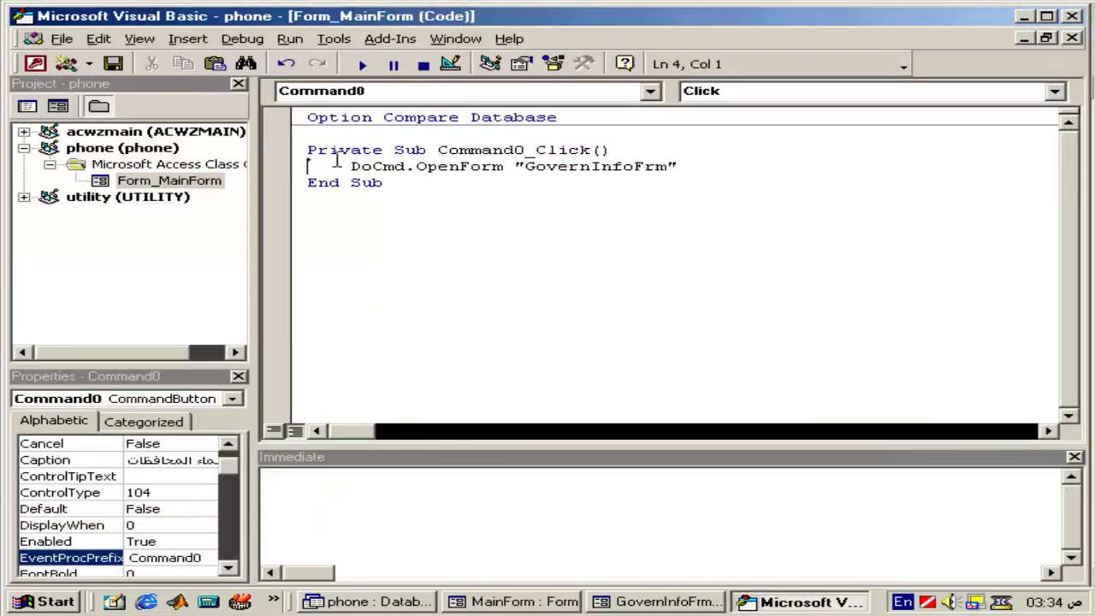
pyautogui.click(721, 172)
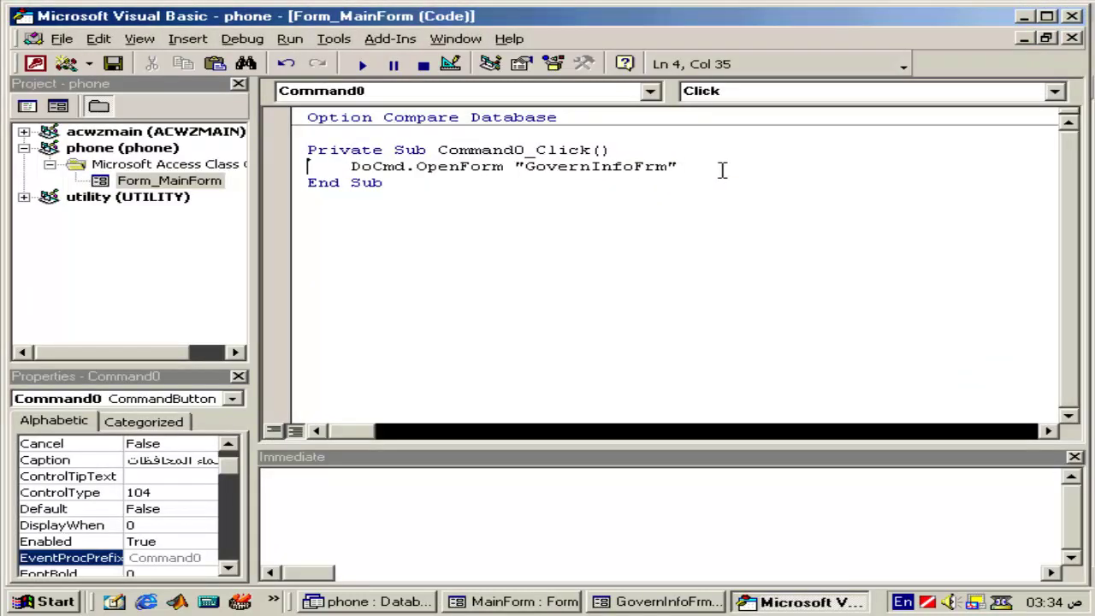
pyautogui.press('Return')
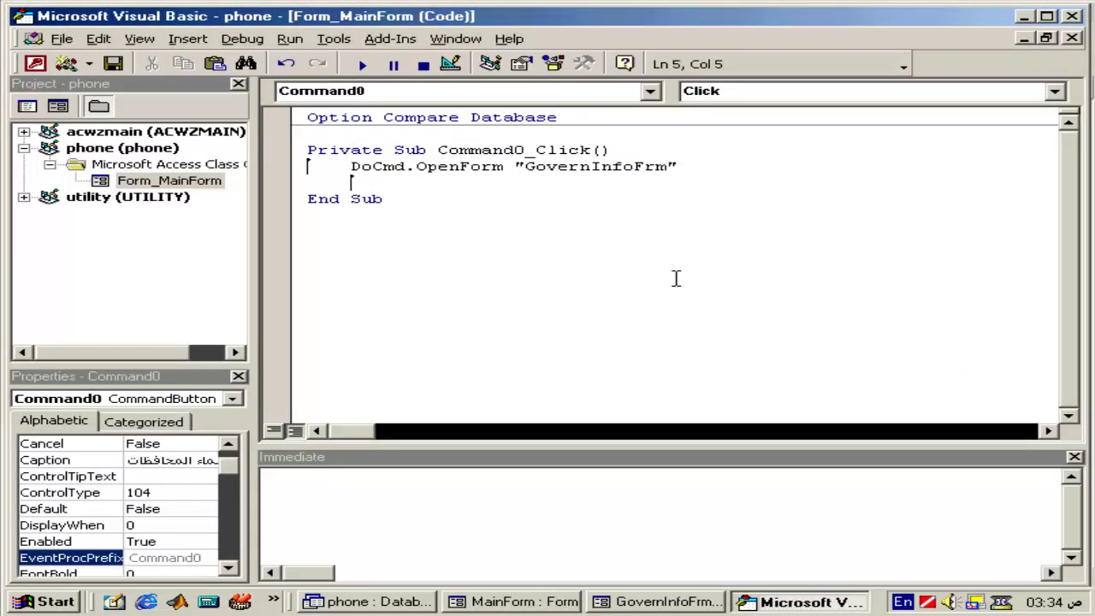
# Keep GovernInfoFrm's Modal setting at Yes and save its design
pyautogui.click(606, 603)
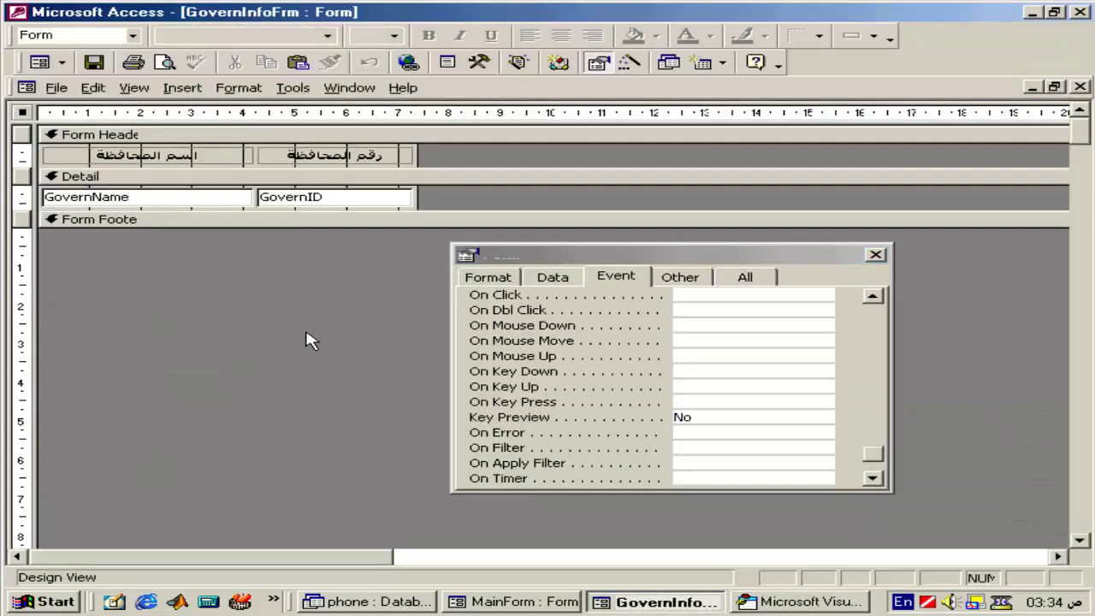
pyautogui.click(680, 276)
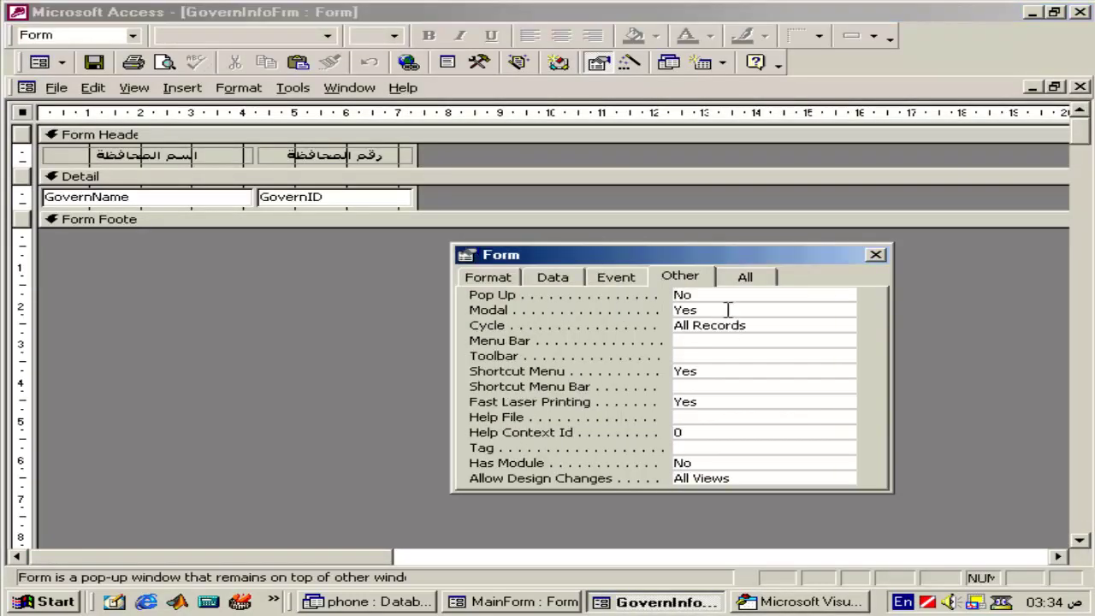
pyautogui.doubleClick(727, 310)
pyautogui.click(876, 255)
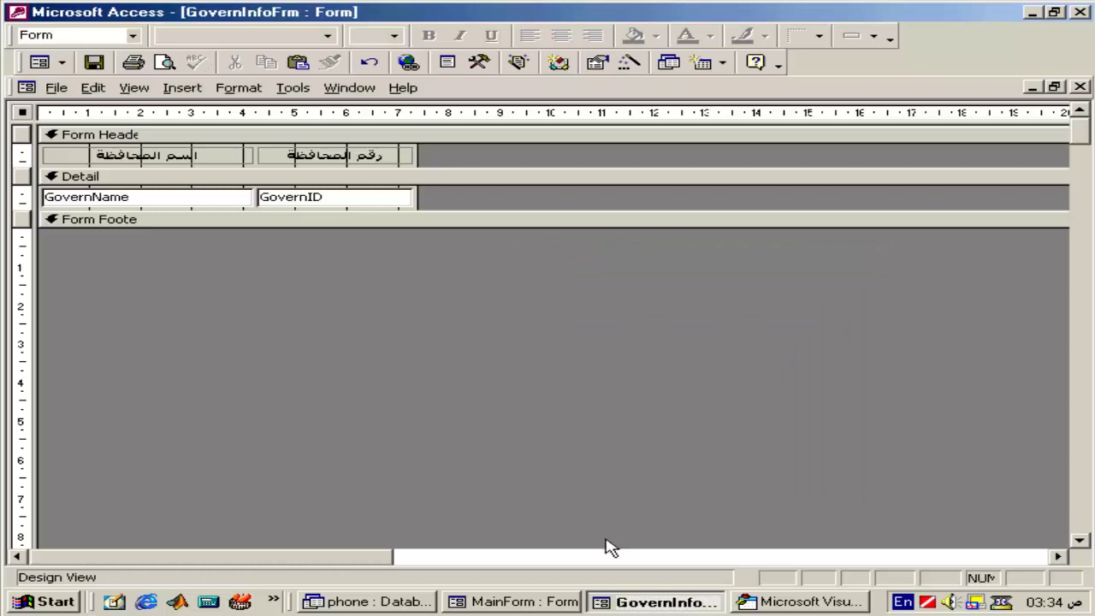
pyautogui.click(94, 62)
# Close GovernInfoFrm and run MainForm to verify the governorates form opens modally, blocking MainForm
pyautogui.click(1080, 87)
pyautogui.click(38, 62)
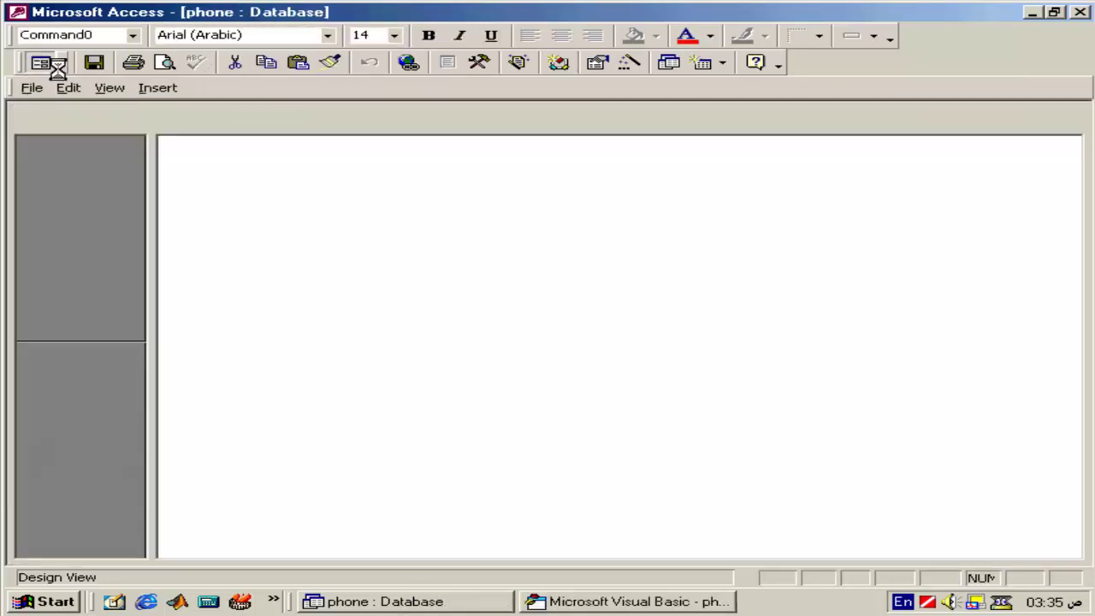
pyautogui.click(1054, 88)
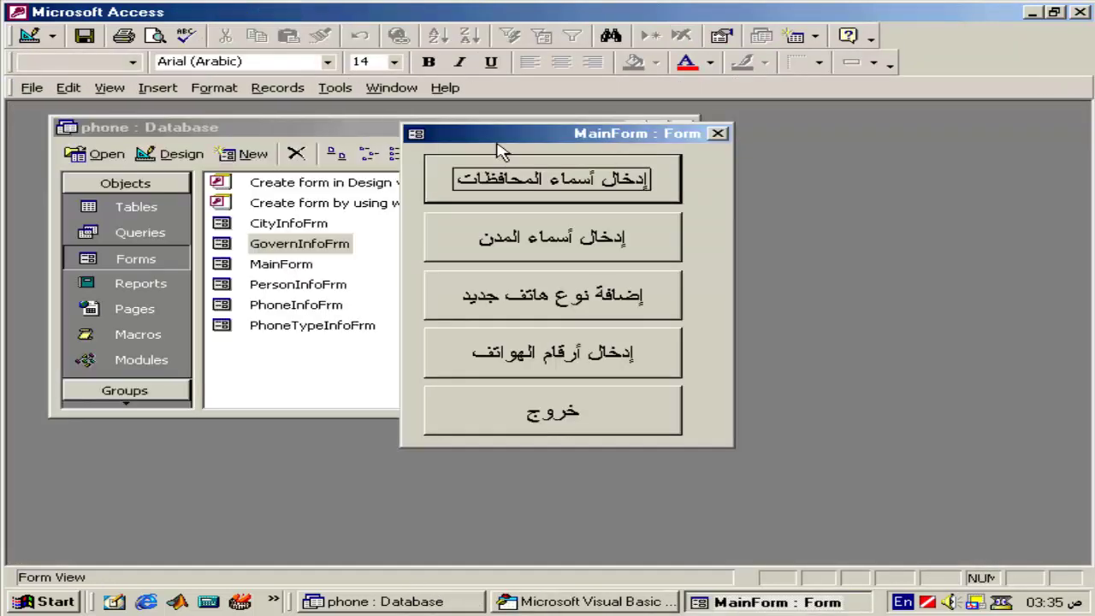
pyautogui.click(509, 179)
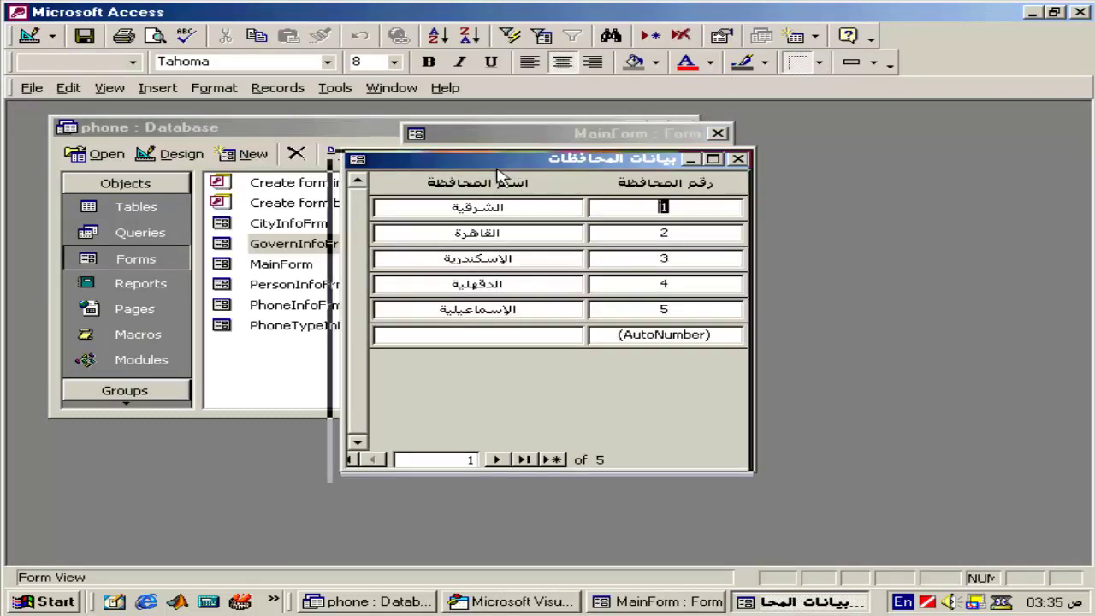
pyautogui.click(471, 143)
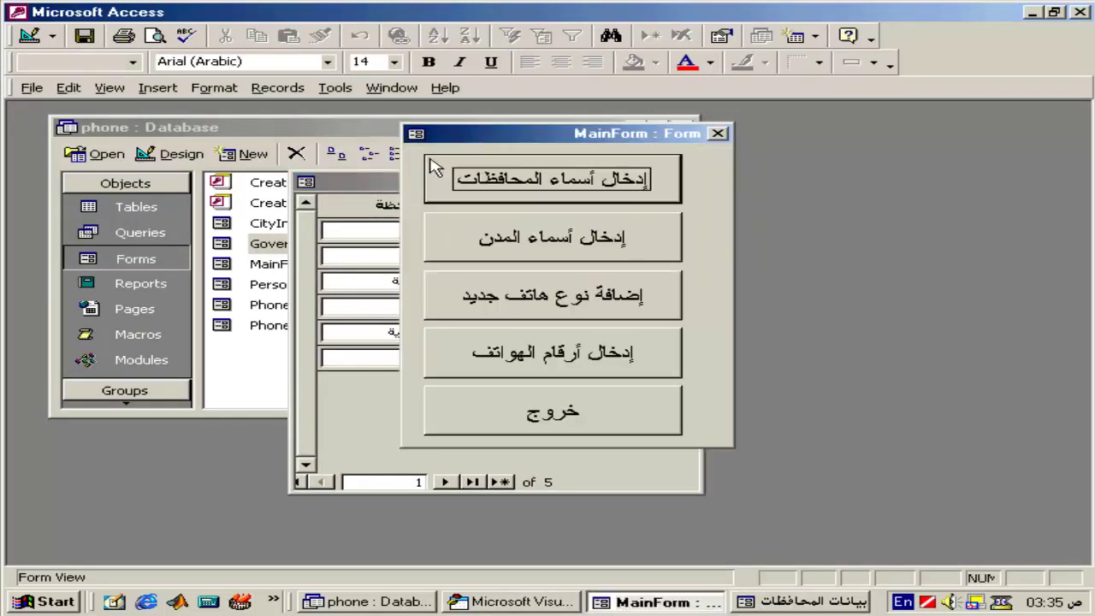
pyautogui.click(391, 181)
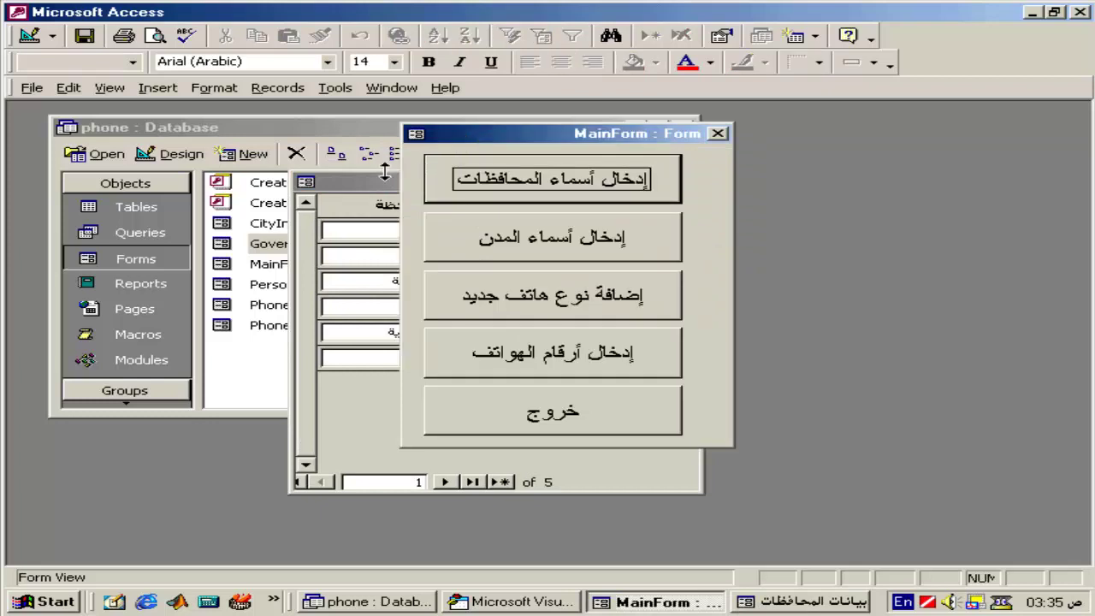
pyautogui.click(393, 180)
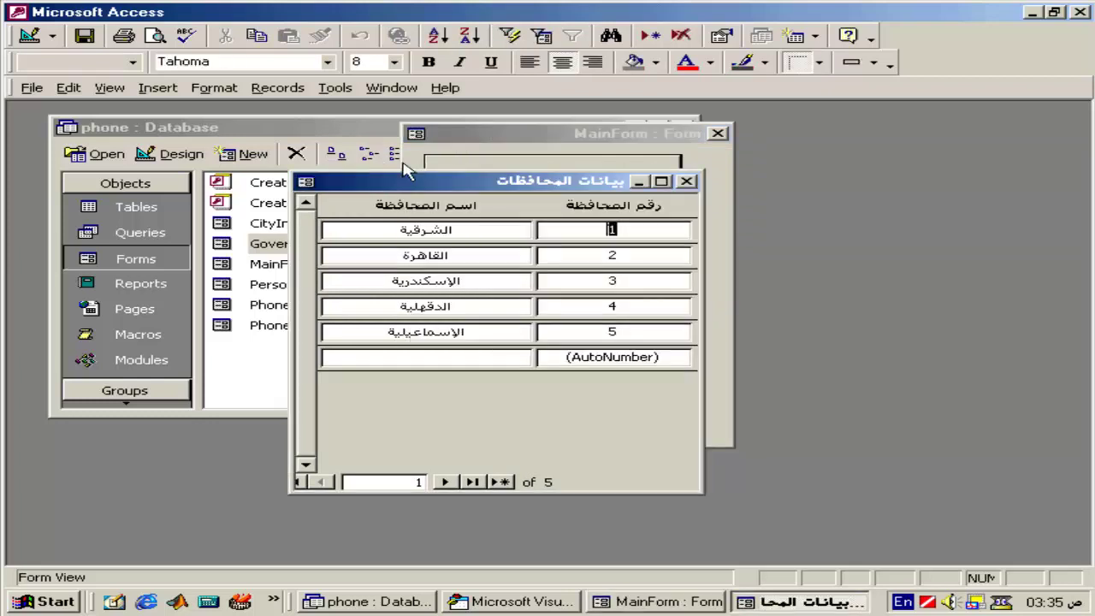
pyautogui.click(687, 182)
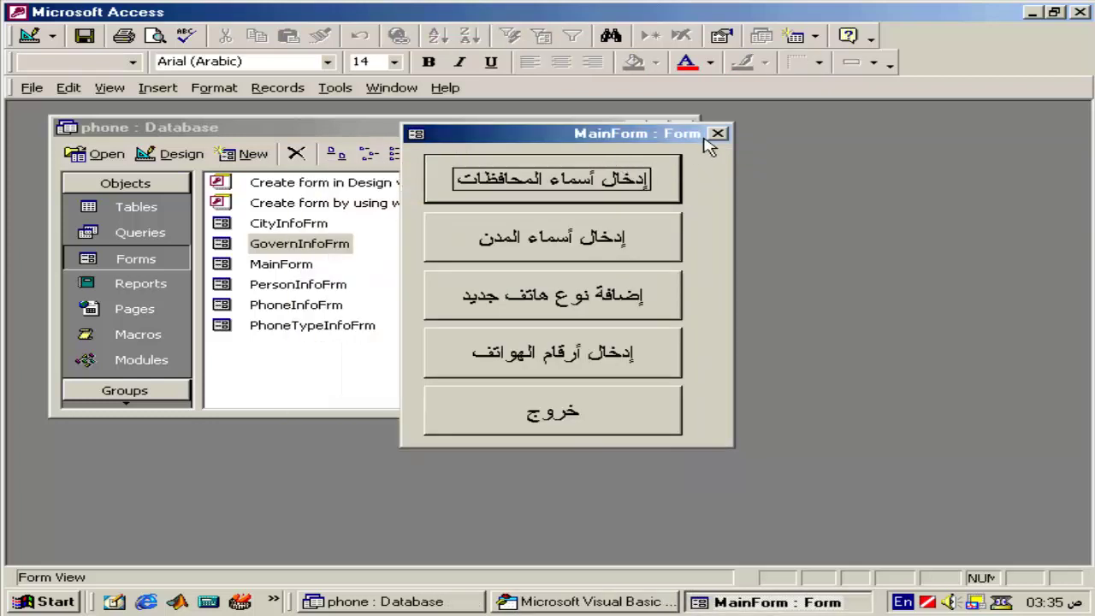
pyautogui.click(30, 35)
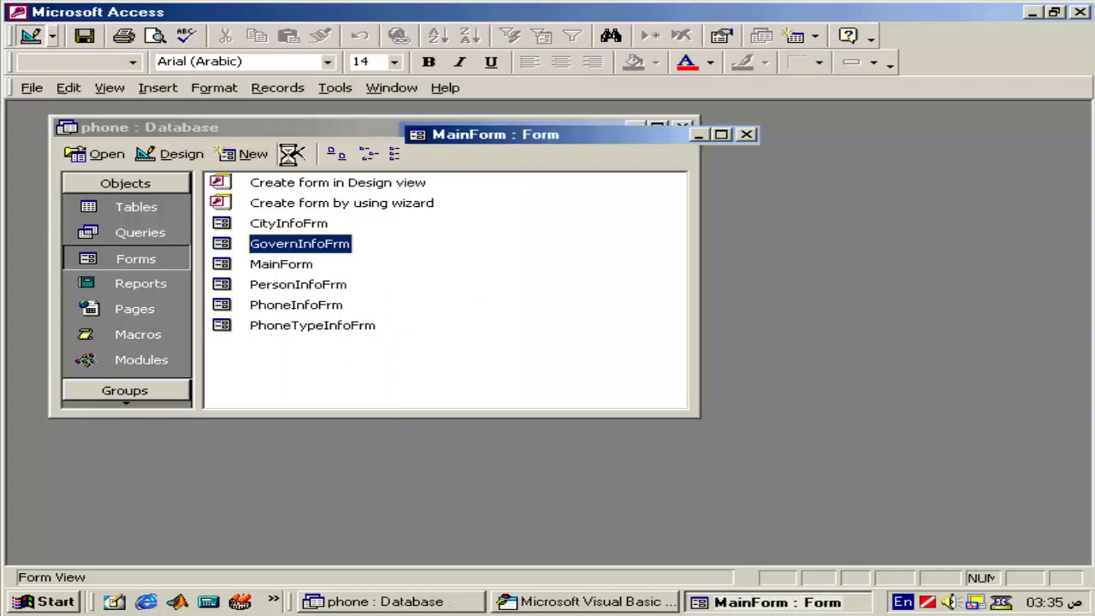
# Switch between MainForm's code and design, then bring the phone database window forward
pyautogui.click(582, 602)
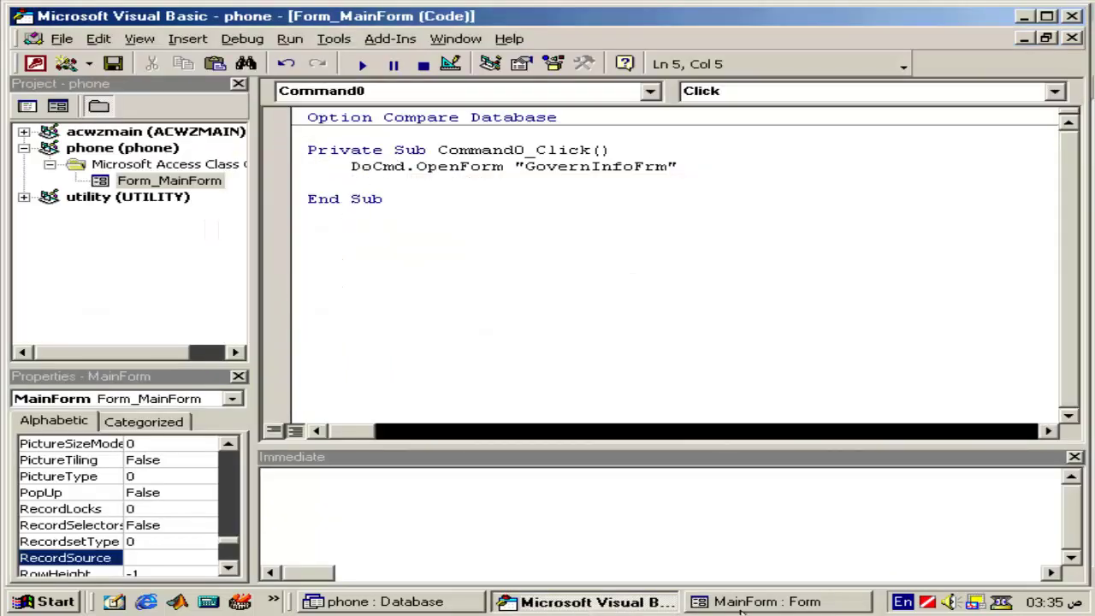
pyautogui.click(739, 606)
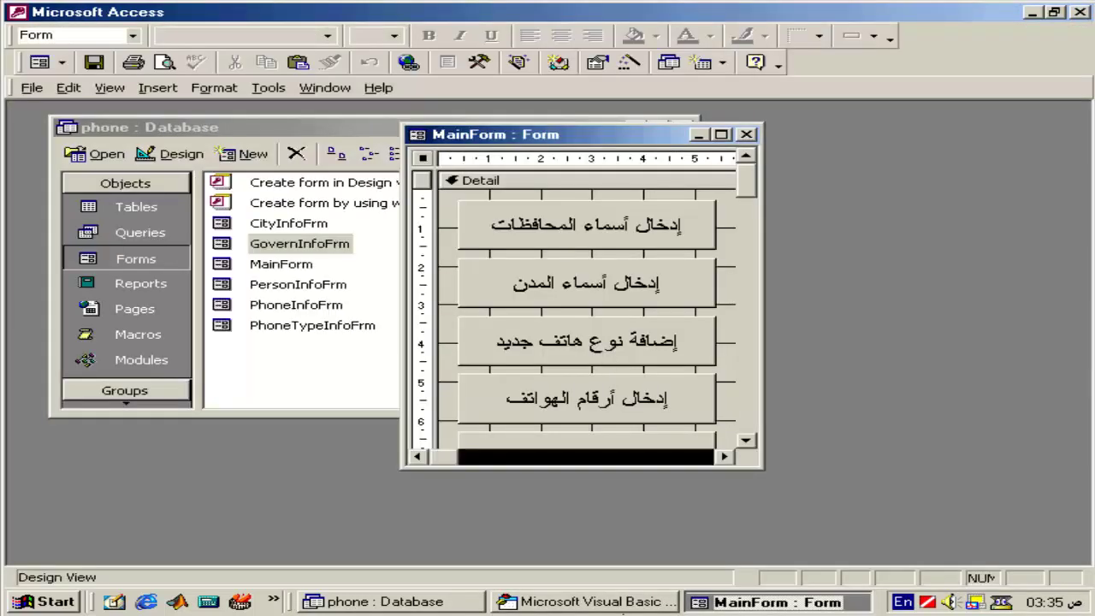
pyautogui.click(587, 601)
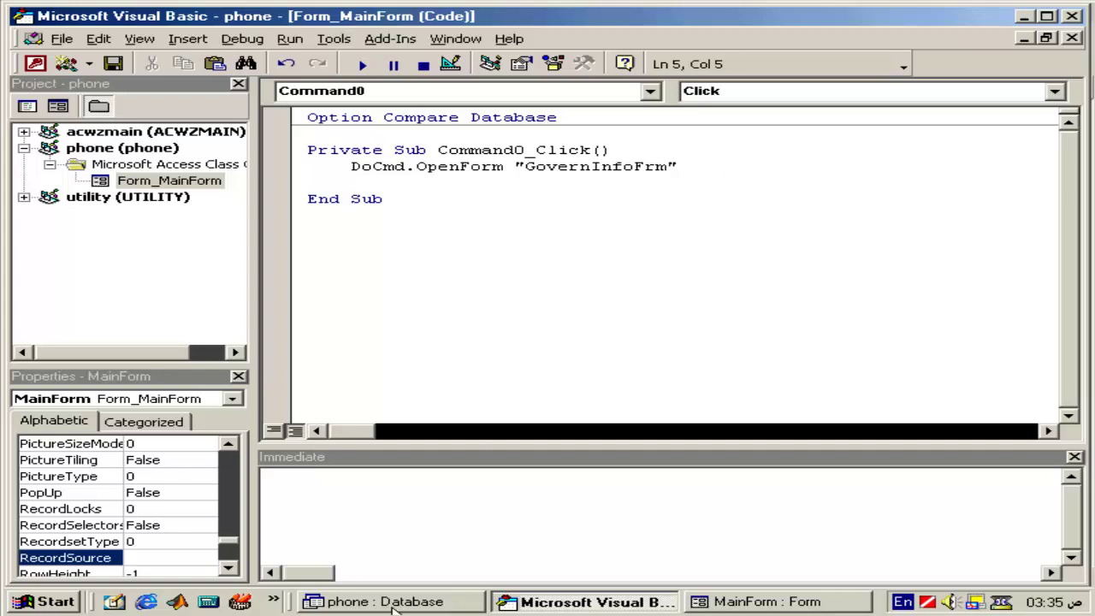
pyautogui.click(385, 601)
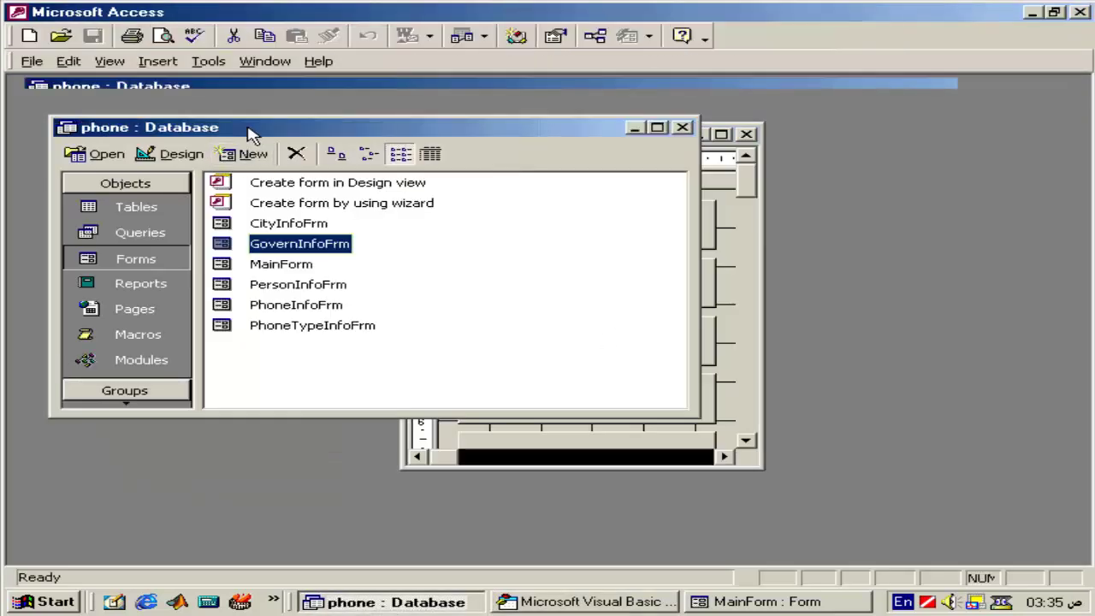
# Create a new blank query in Design View without adding any tables
pyautogui.doubleClick(248, 131)
pyautogui.click(86, 171)
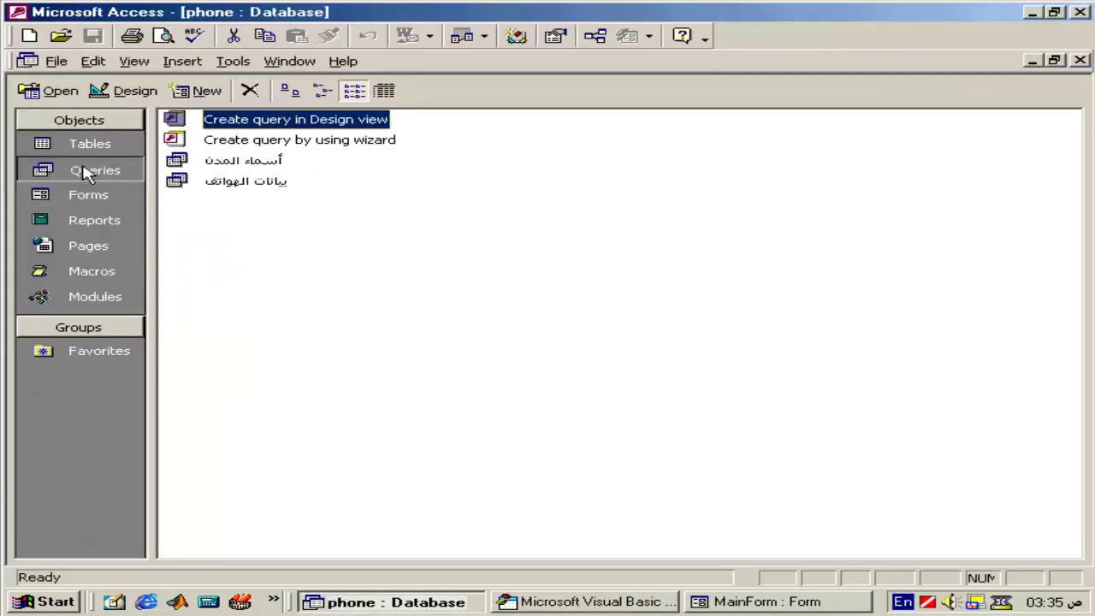
pyautogui.click(195, 91)
pyautogui.click(643, 319)
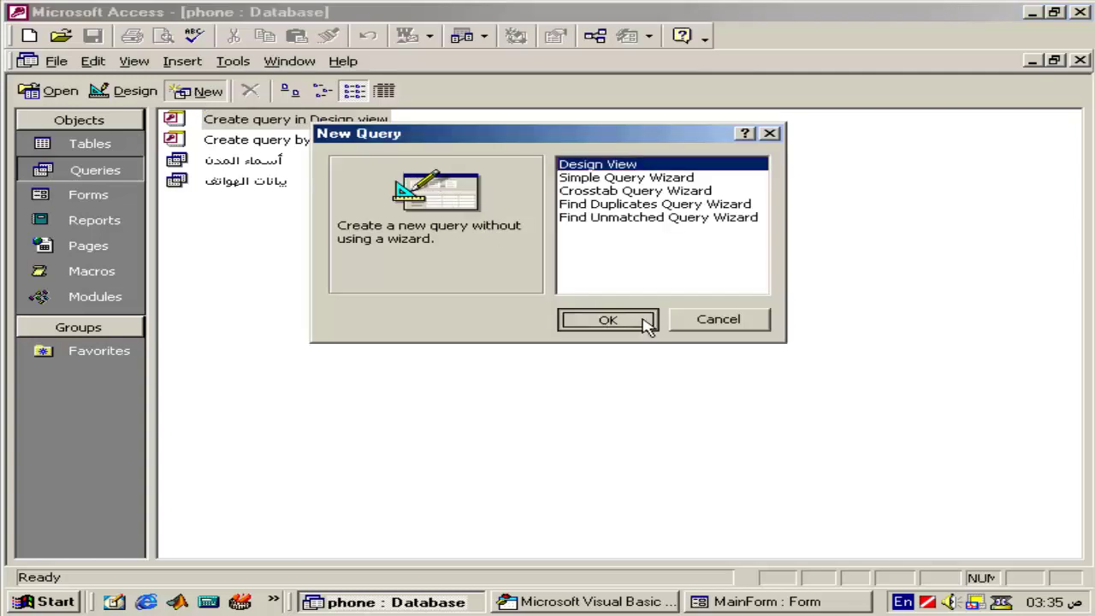
pyautogui.click(699, 303)
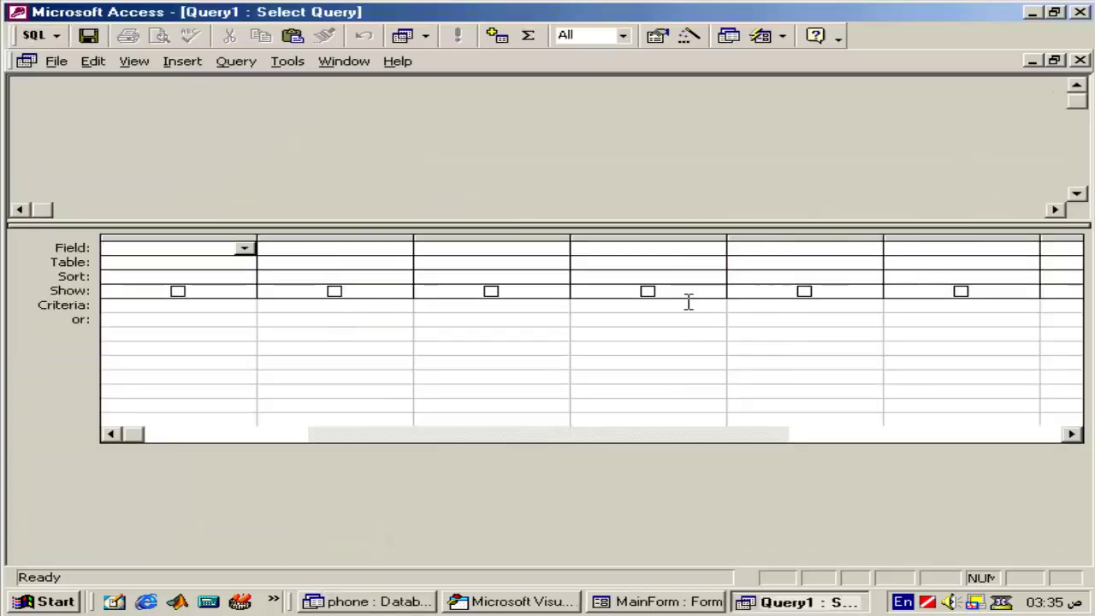
# Build and copy the reference Forms![GovernInfoFrm].Modal in Expression Builder, then cancel it
pyautogui.rightClick(135, 306)
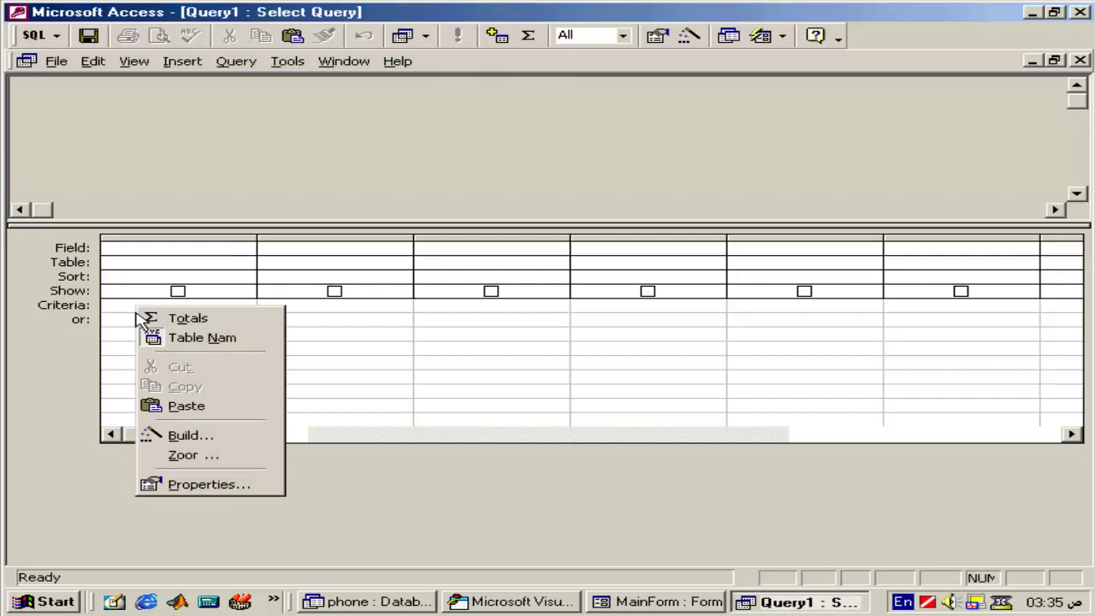
pyautogui.click(265, 442)
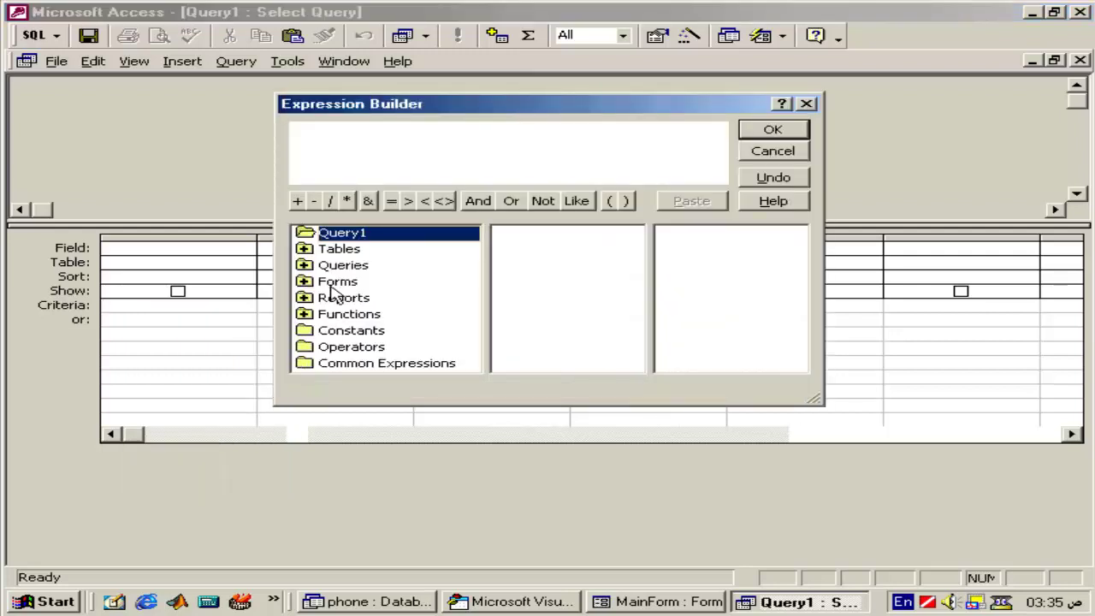
pyautogui.doubleClick(344, 283)
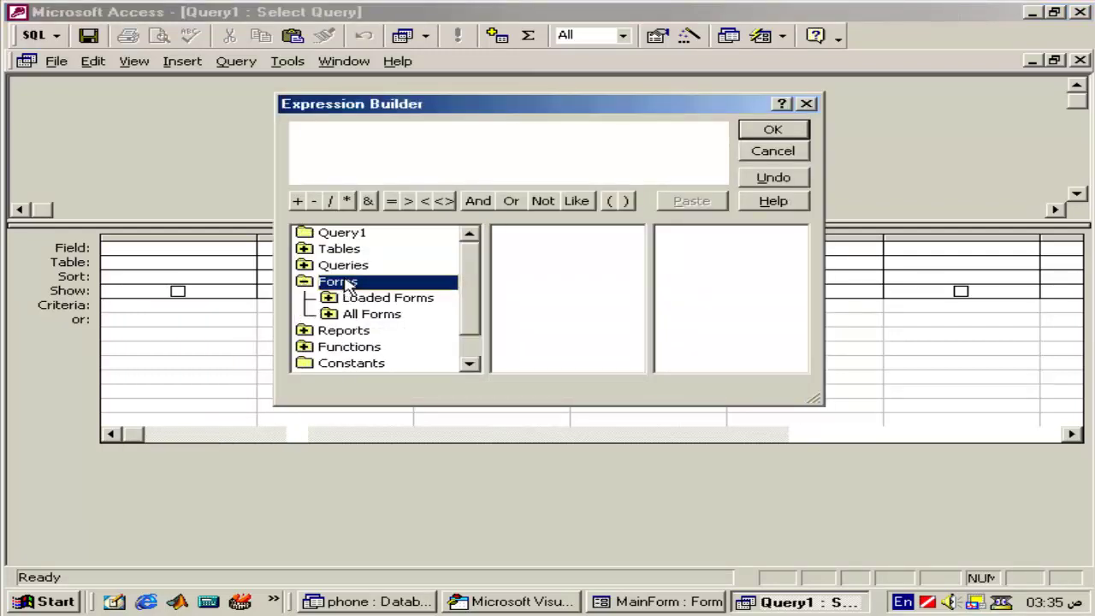
pyautogui.click(386, 315)
pyautogui.doubleClick(385, 315)
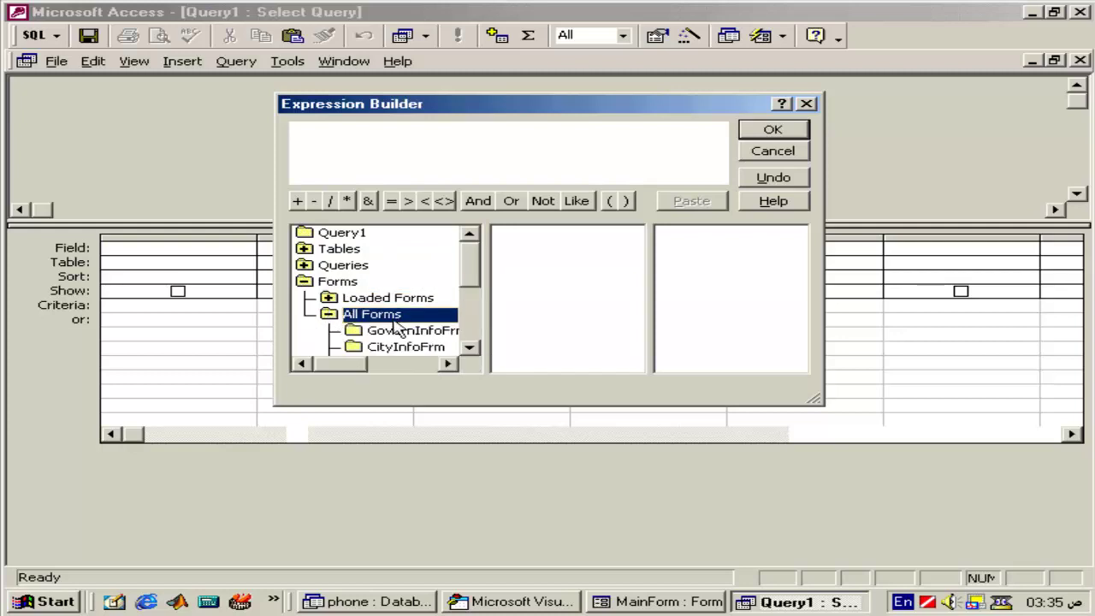
pyautogui.click(443, 336)
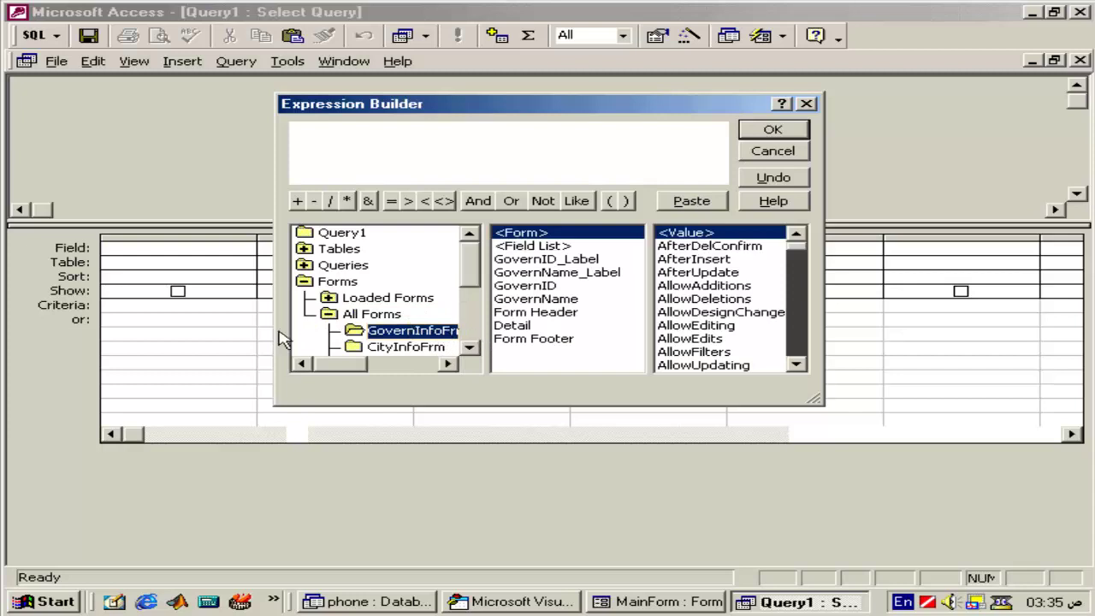
pyautogui.moveTo(274, 325); pyautogui.dragTo(162, 325)
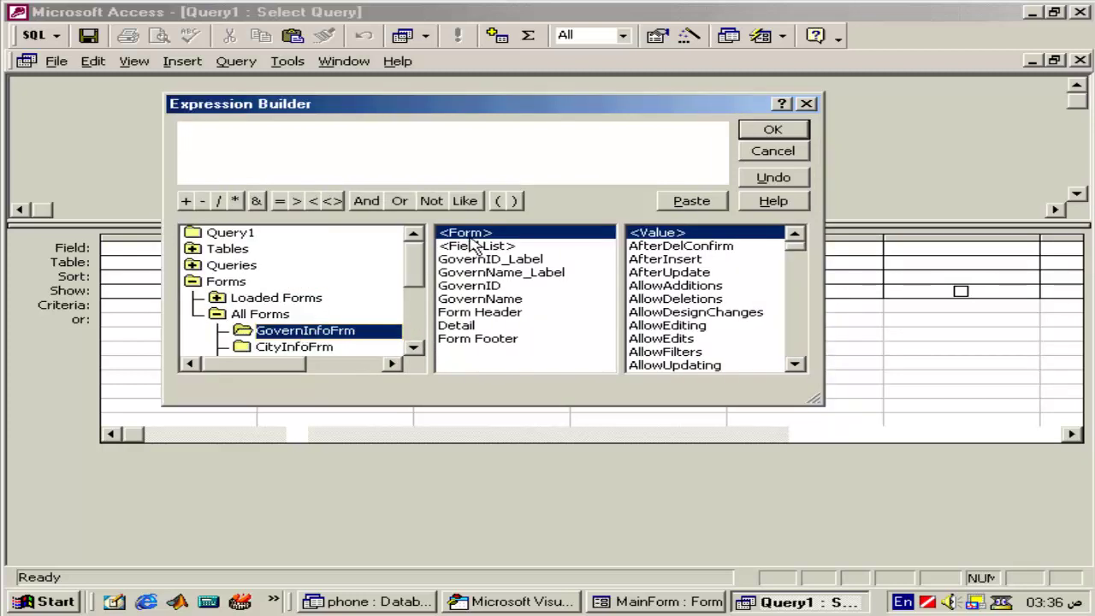
pyautogui.moveTo(794, 251); pyautogui.dragTo(801, 301)
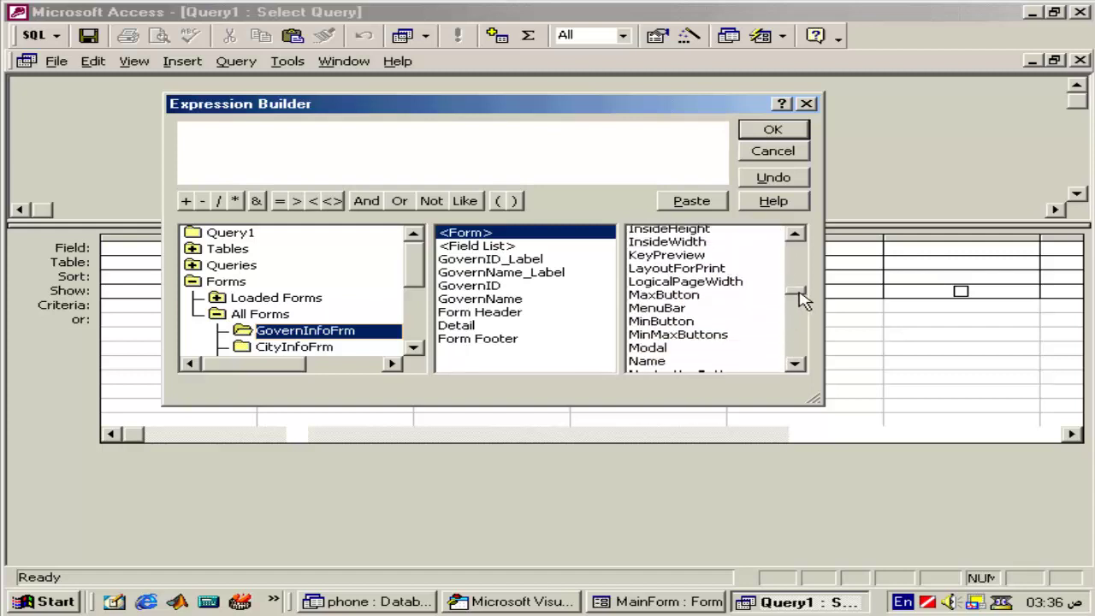
pyautogui.doubleClick(648, 325)
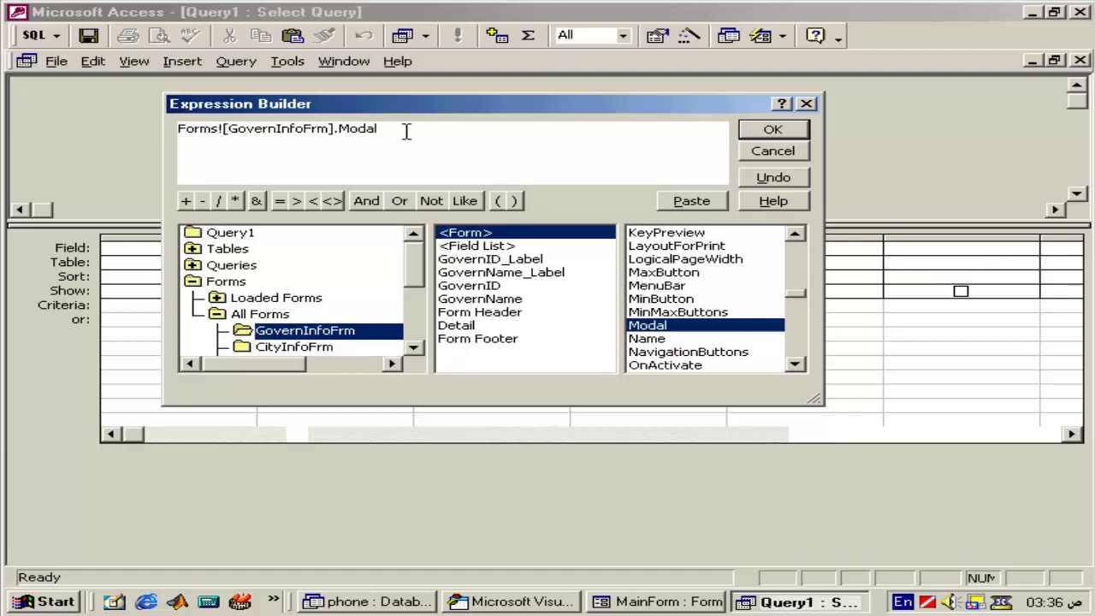
pyautogui.hotkey('shift', 'Home')
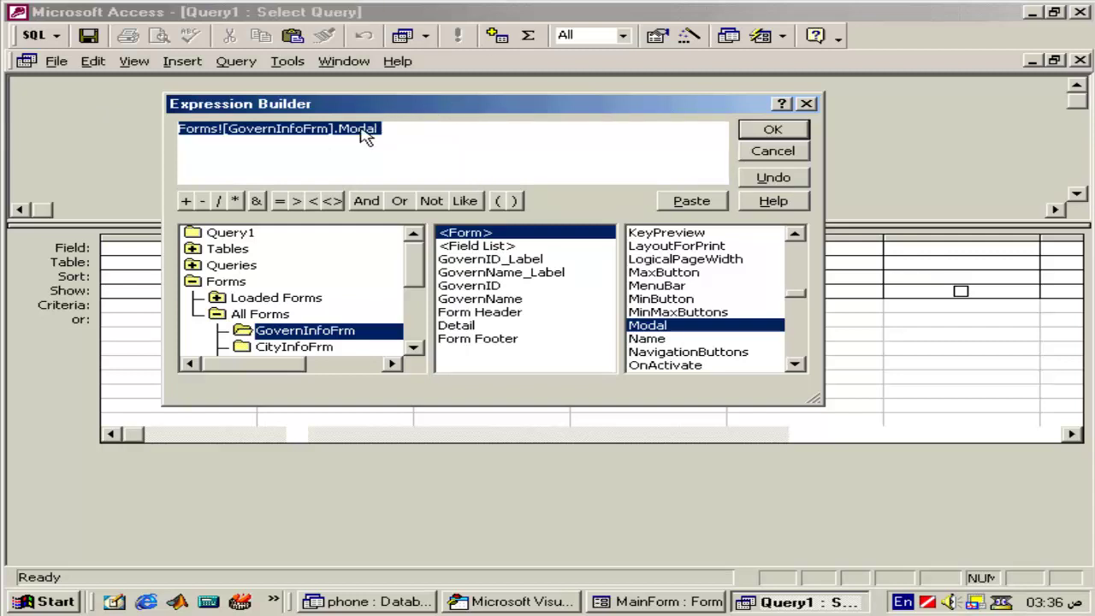
pyautogui.click(780, 151)
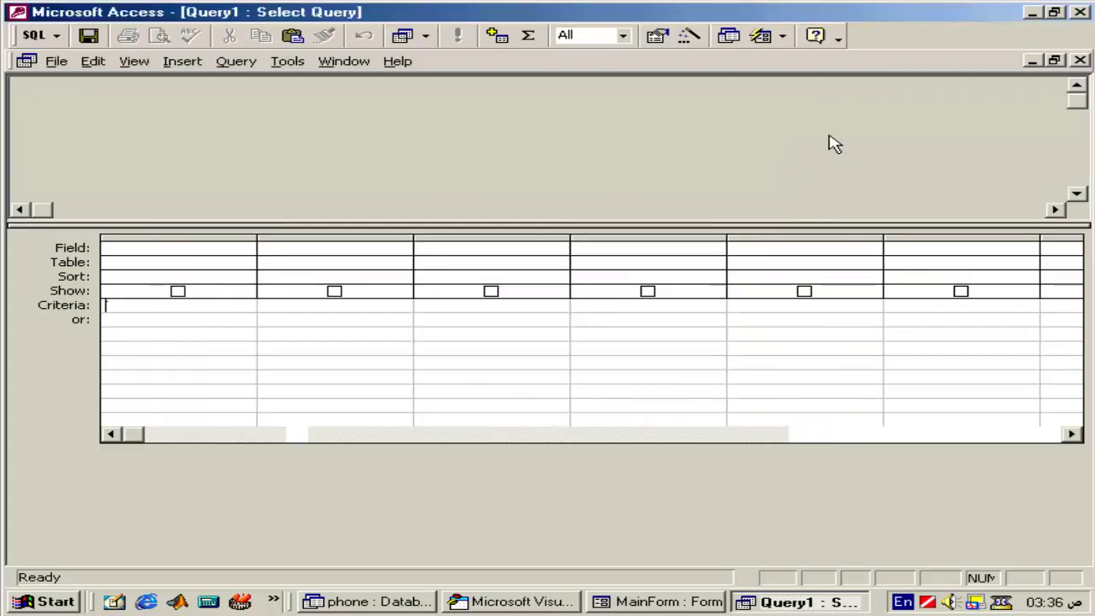
# Close Query1 and add Forms![GovernInfoFrm].Modal = True under Command0's OpenForm line
pyautogui.click(1079, 61)
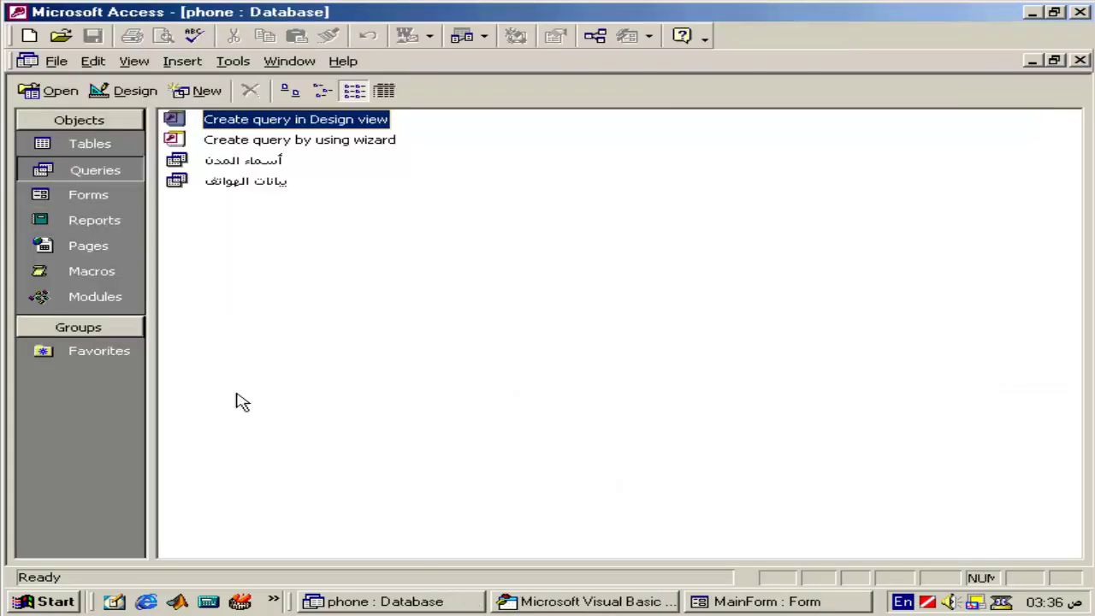
pyautogui.click(547, 603)
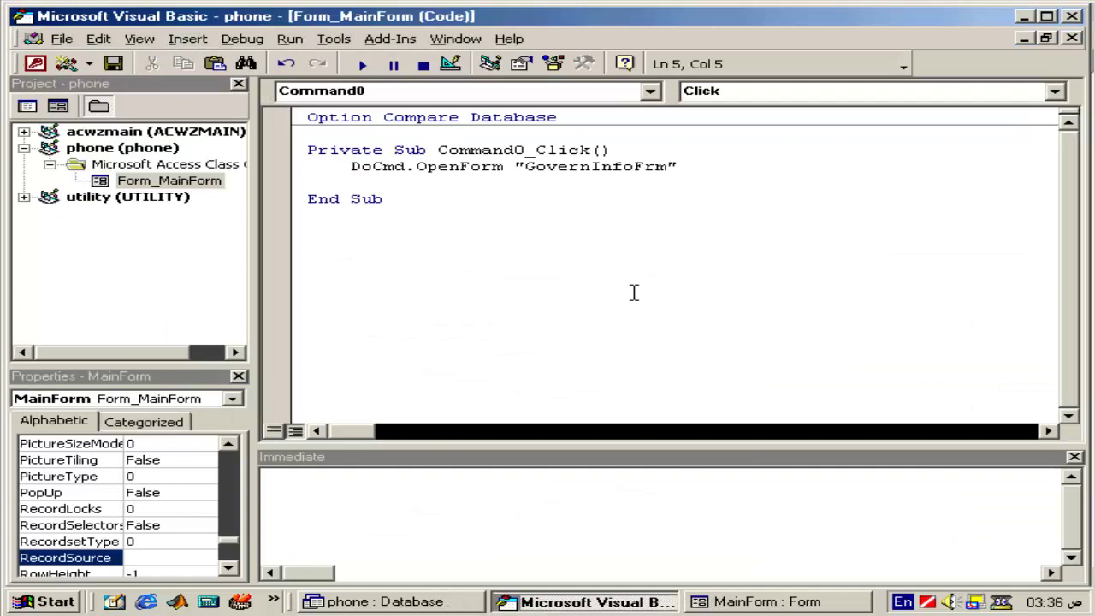
pyautogui.write('Forms![GovernInfoFrm].Modal ')
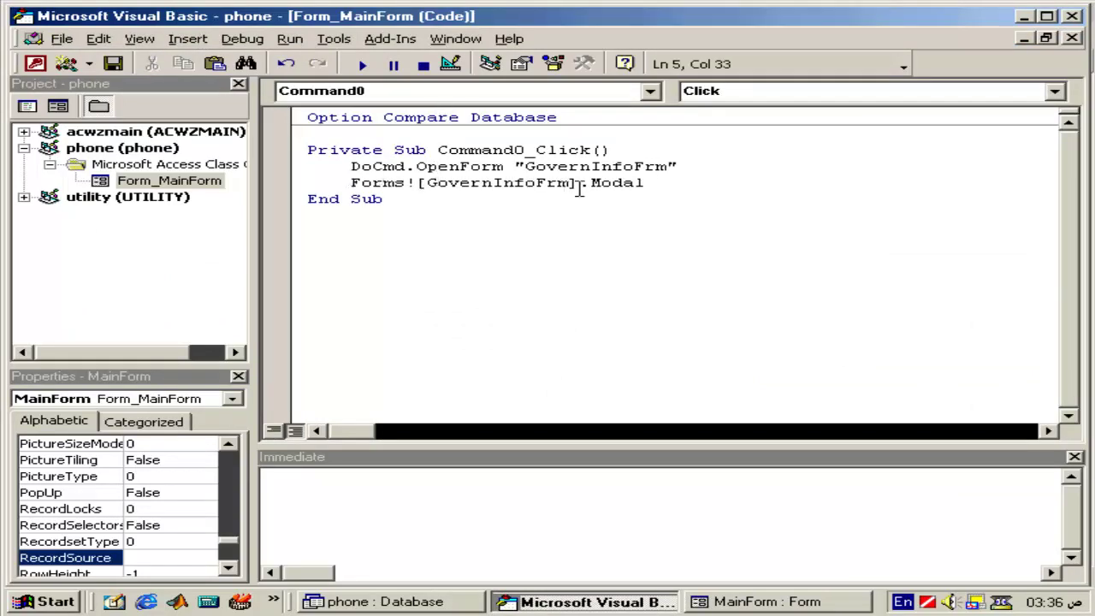
pyautogui.write('=')
pyautogui.press('Down')
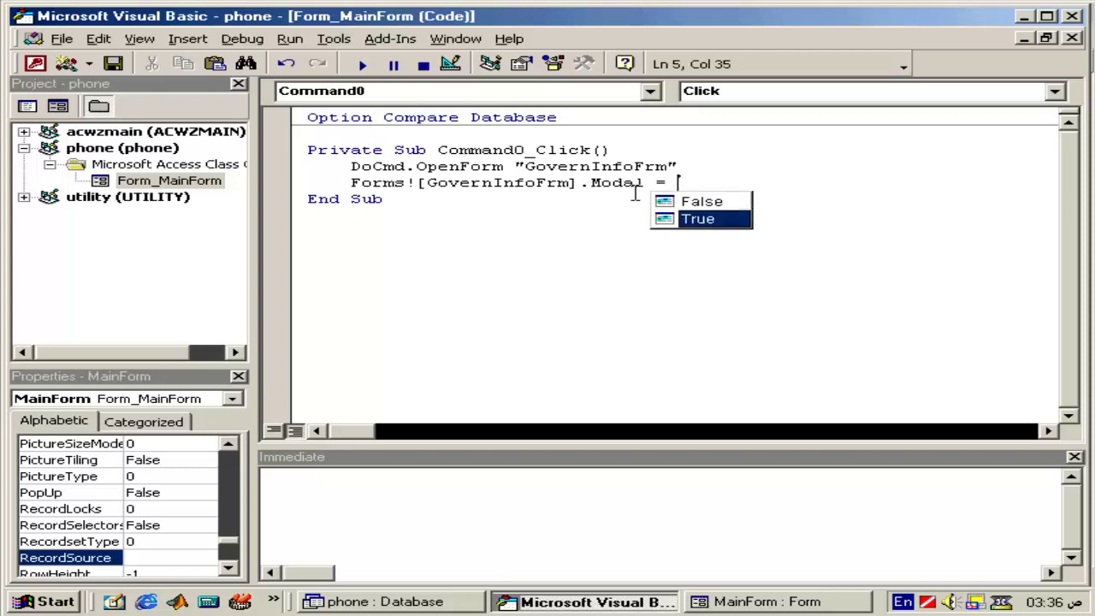
pyautogui.press('Tab')
pyautogui.press('Down')
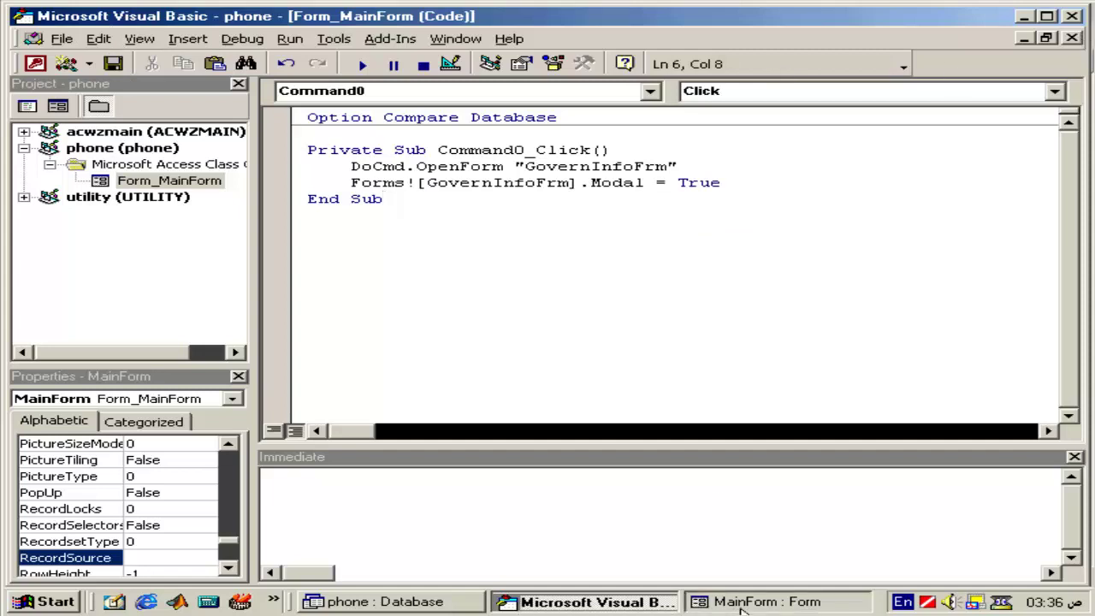
pyautogui.click(767, 602)
# Run MainForm, confirm the first button opens the governorates form, close it, and return to Design View
pyautogui.click(41, 63)
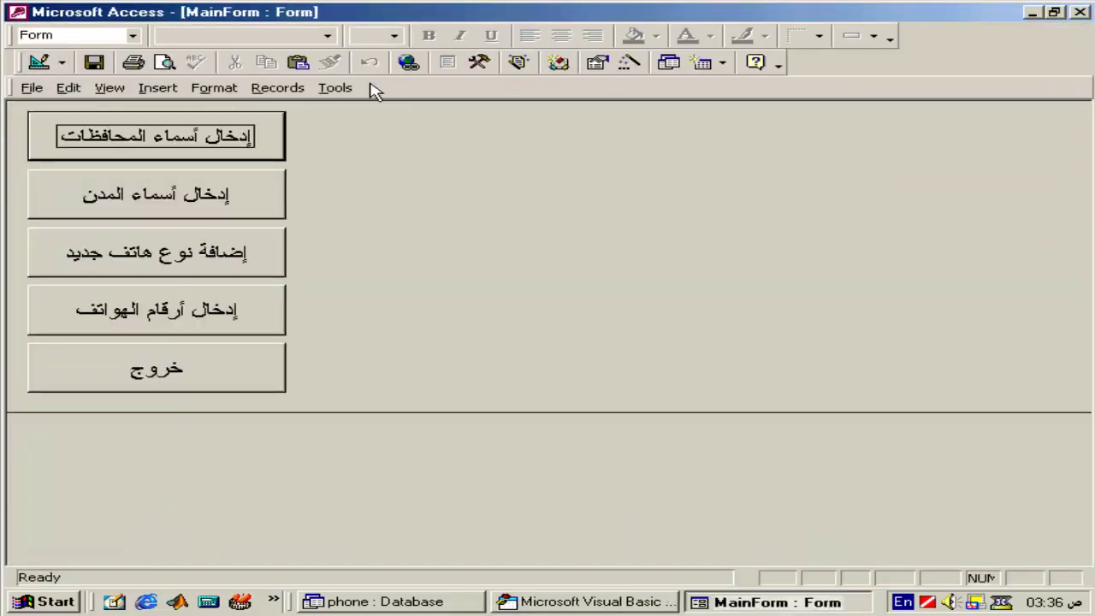
pyautogui.click(265, 139)
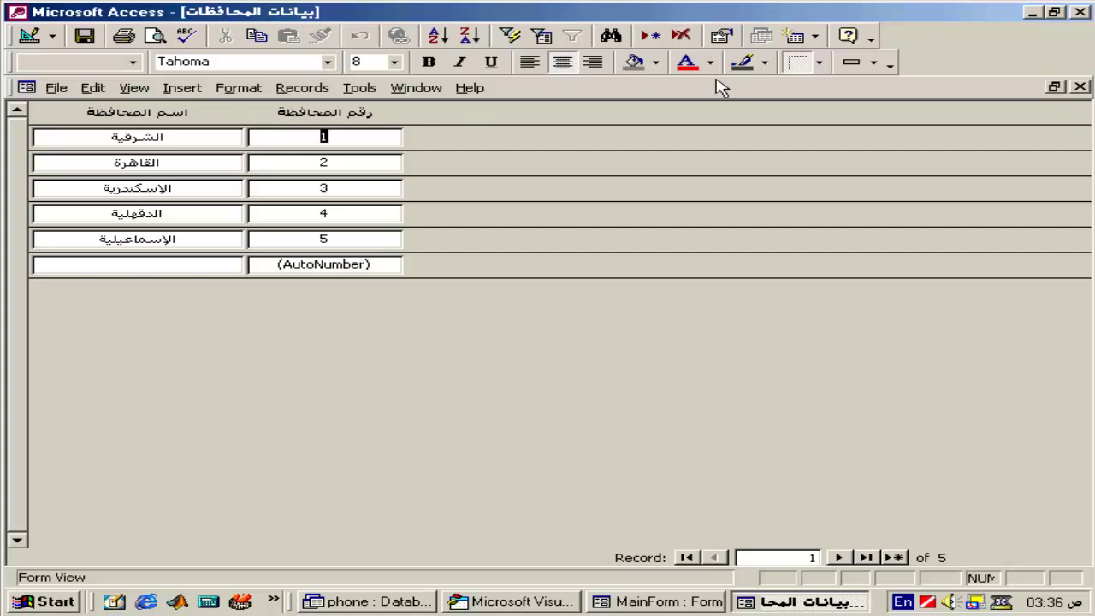
pyautogui.click(1054, 86)
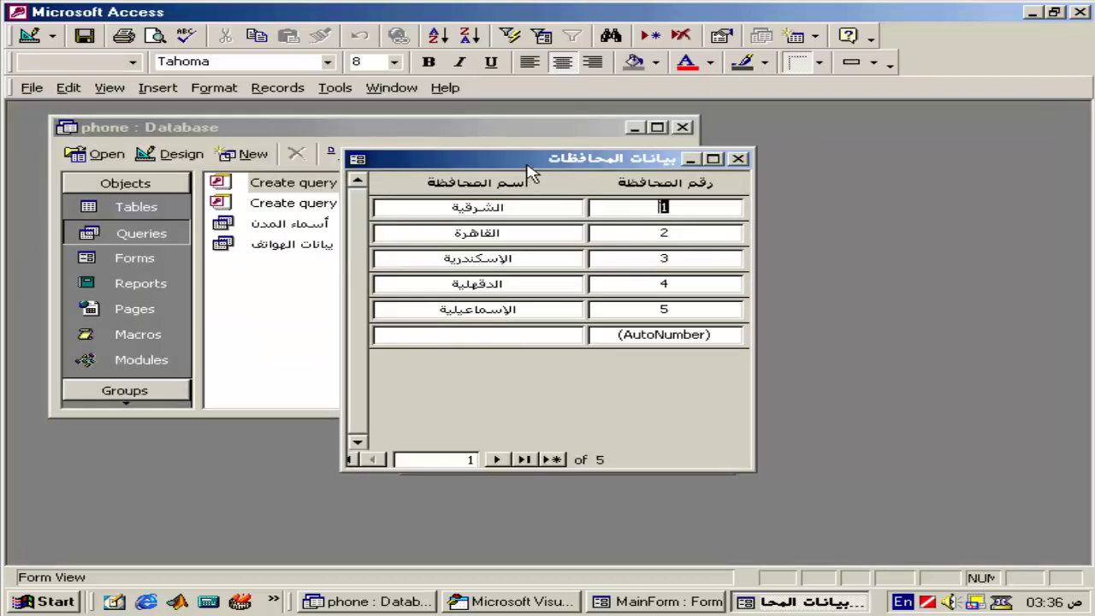
pyautogui.moveTo(528, 175); pyautogui.dragTo(580, 219)
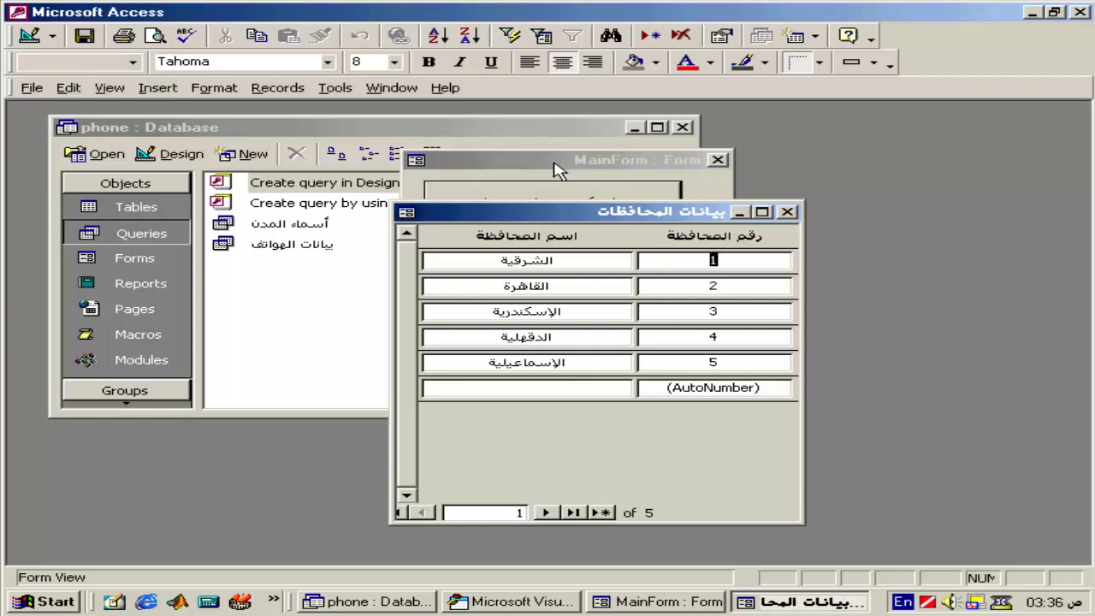
pyautogui.click(787, 212)
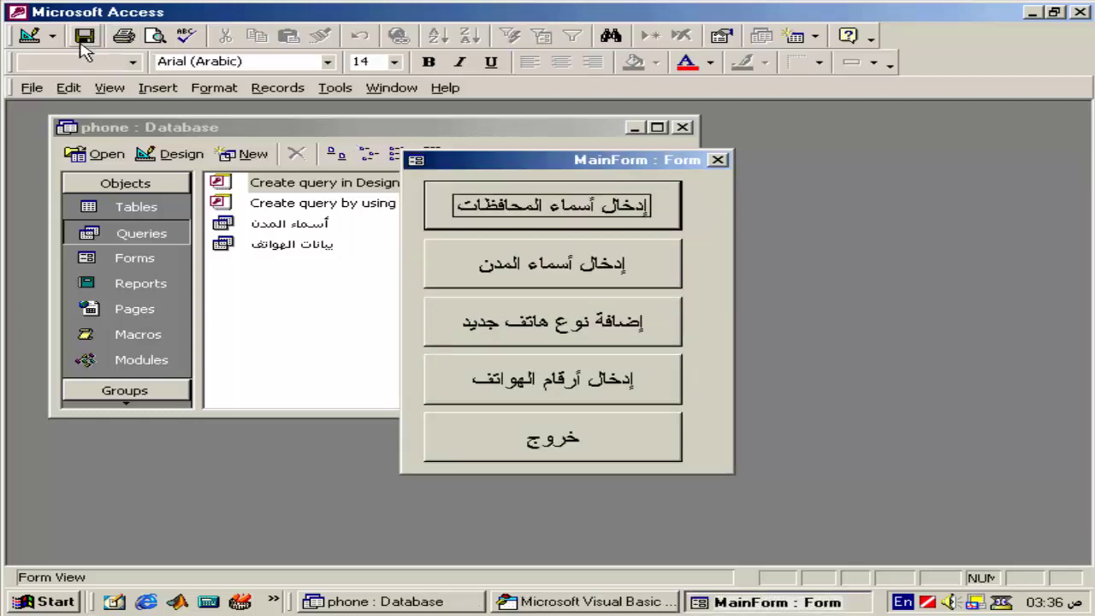
pyautogui.click(38, 40)
pyautogui.click(596, 604)
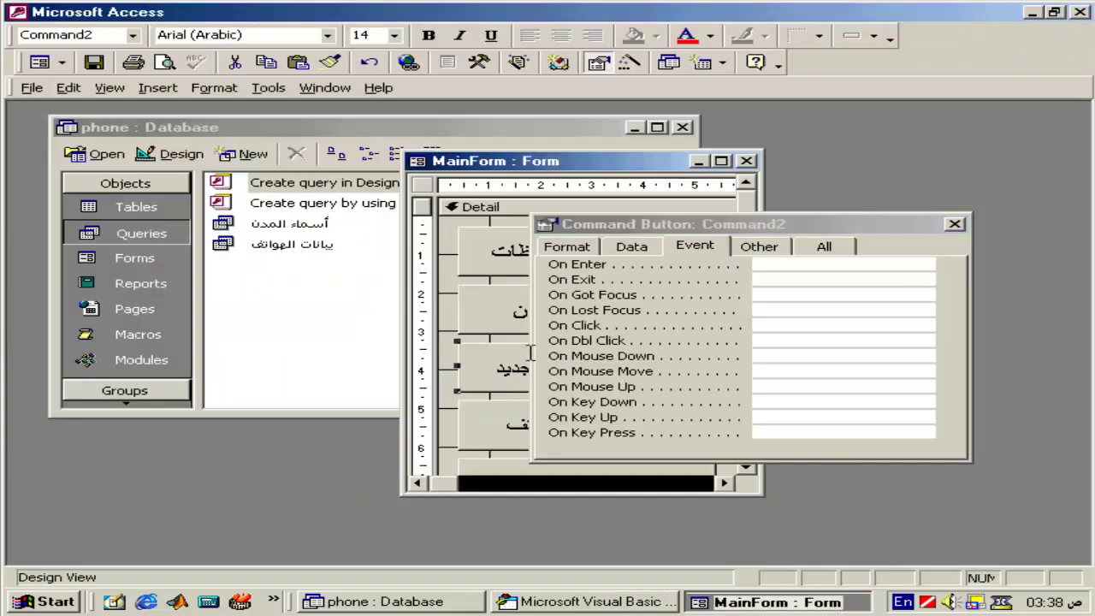
# Set Command2's On Click to [Event Procedure] and paste Command1's two code lines into it
pyautogui.moveTo(616, 224)
pyautogui.mouseDown()
pyautogui.moveTo(828, 221)
pyautogui.moveTo(461, 131)
pyautogui.mouseUp()
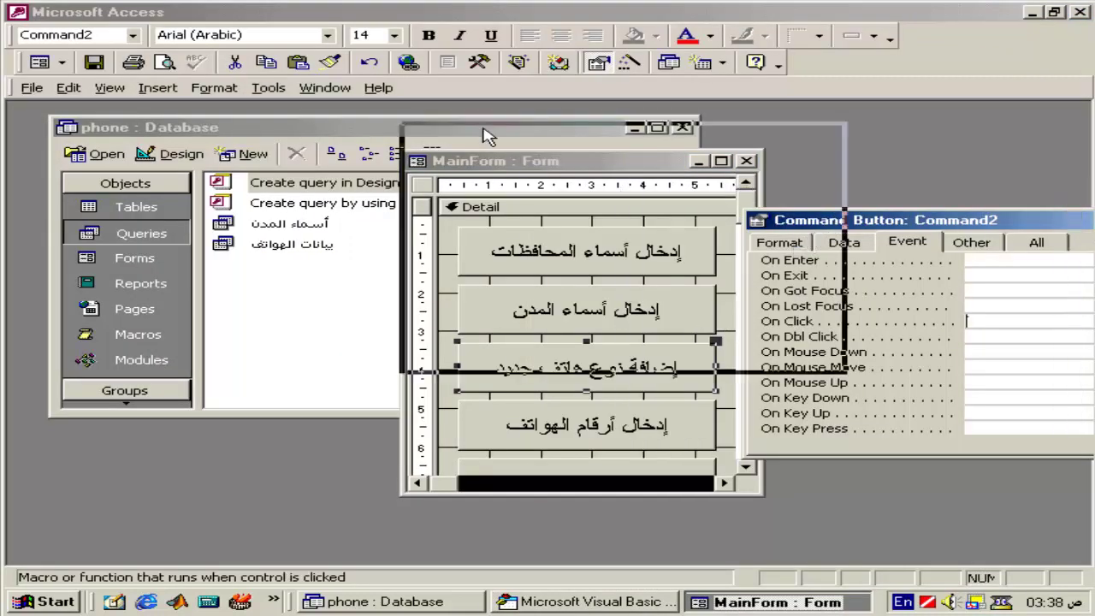
pyautogui.click(768, 230)
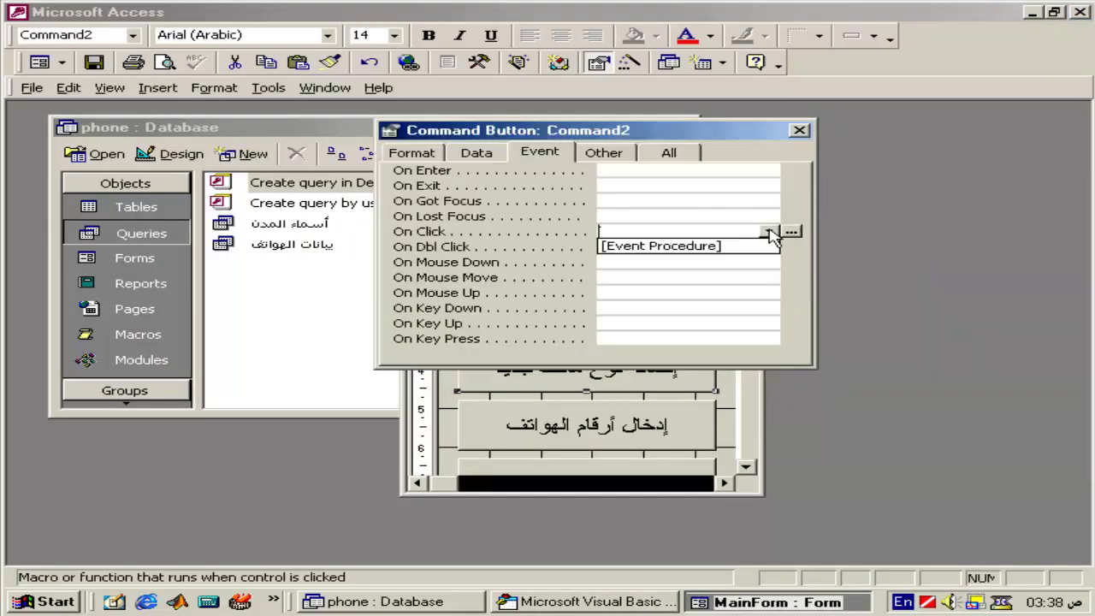
pyautogui.click(650, 246)
pyautogui.click(789, 231)
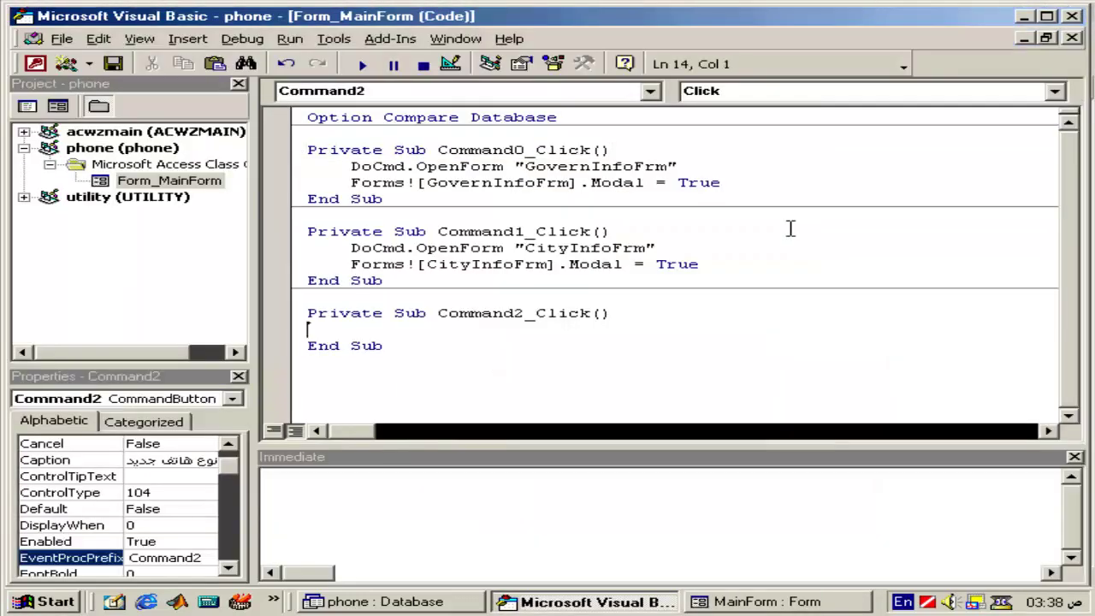
pyautogui.press('Up')
pyautogui.press('Up')
pyautogui.press('Up')
pyautogui.press('Up')
pyautogui.press('Up')
pyautogui.hotkey('shift', 'Down')
pyautogui.hotkey('shift', 'Down')
pyautogui.hotkey('ctrl', 'c')
pyautogui.press('Down')
pyautogui.press('Down')
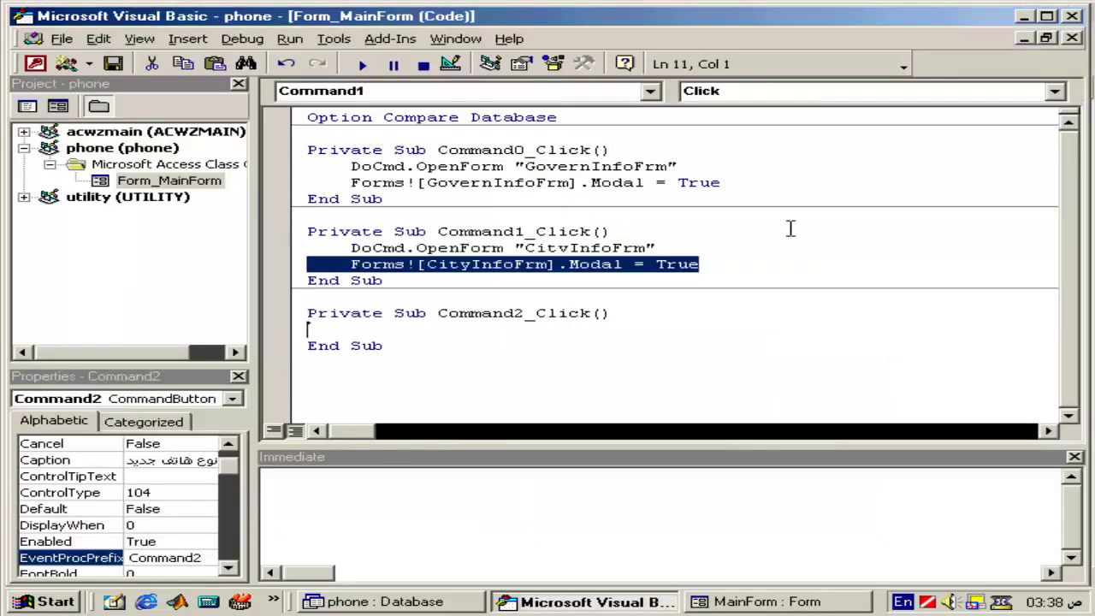
pyautogui.hotkey('ctrl', 'v')
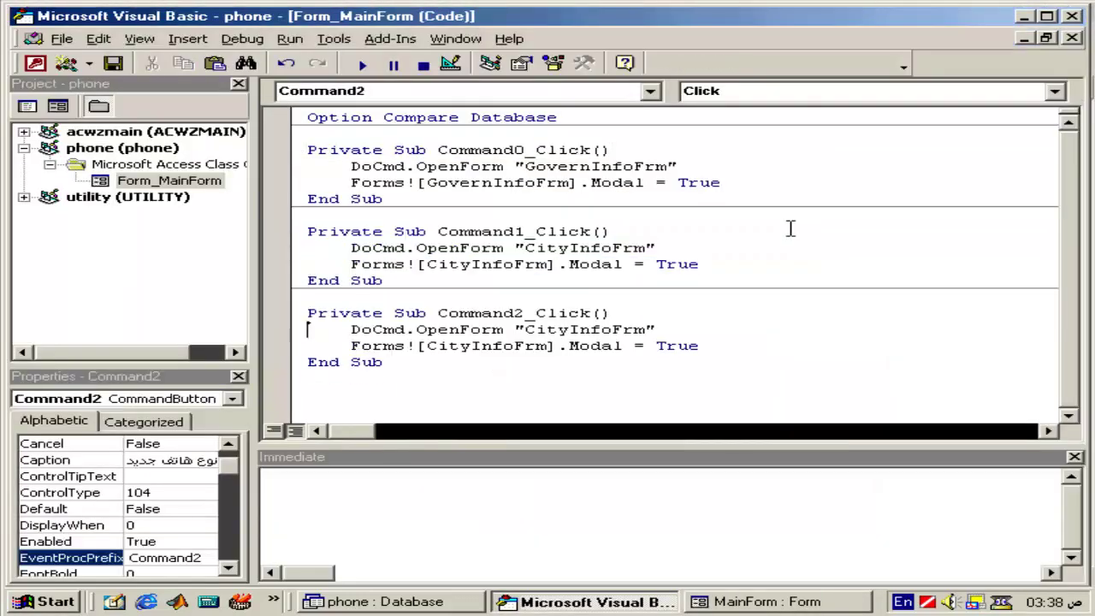
# Copy the PhoneTypeInfoFrm form name from the database's Forms list
pyautogui.click(327, 603)
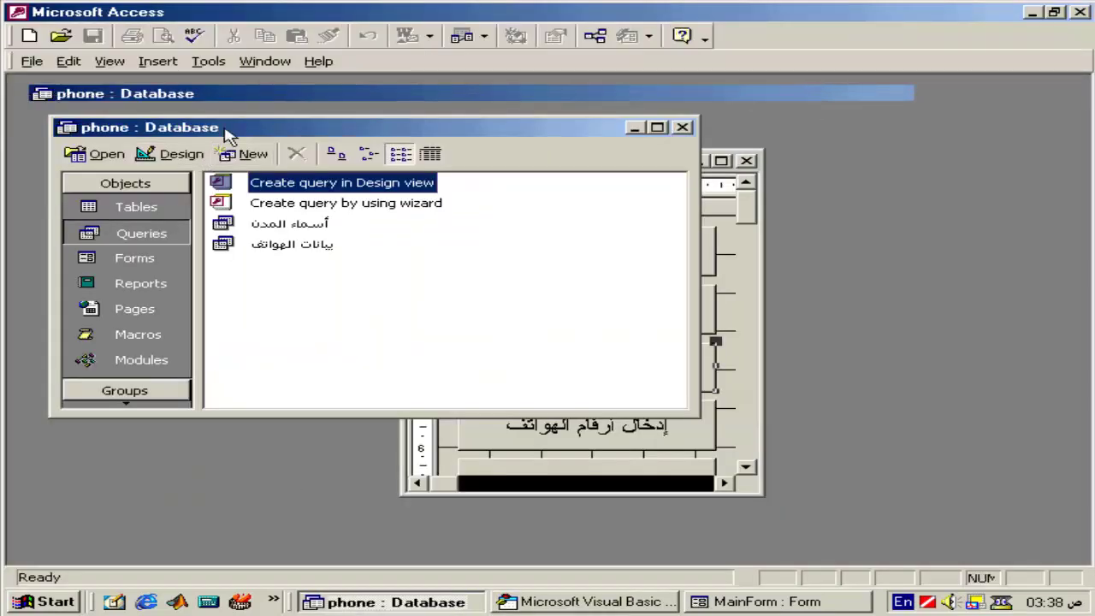
pyautogui.doubleClick(226, 130)
pyautogui.click(90, 195)
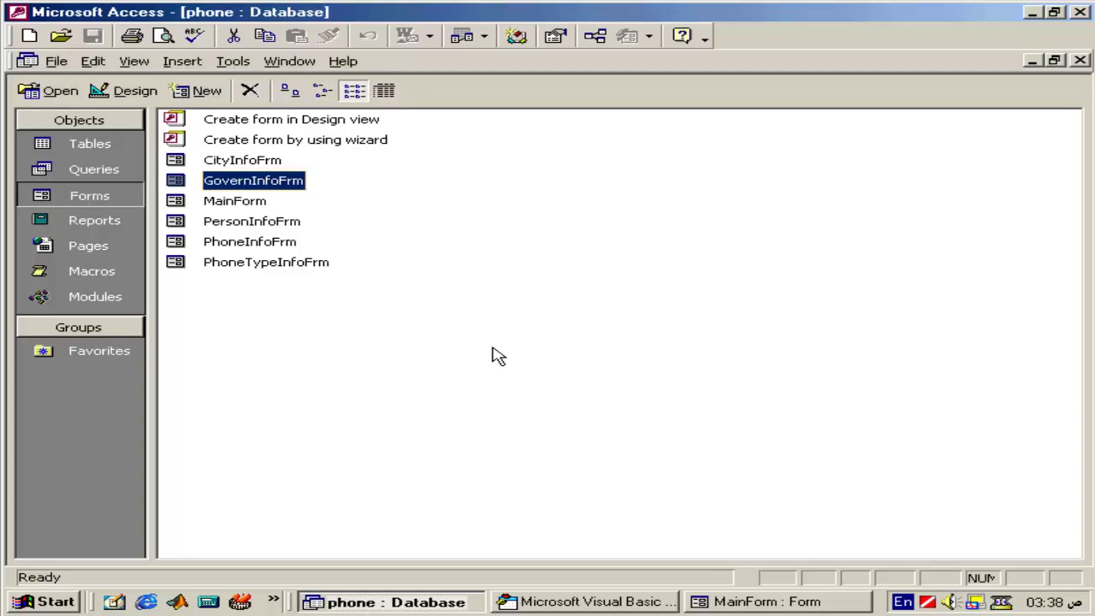
pyautogui.press('Down')
pyautogui.press('Down')
pyautogui.press('Down')
pyautogui.press('Down')
pyautogui.press('F2')
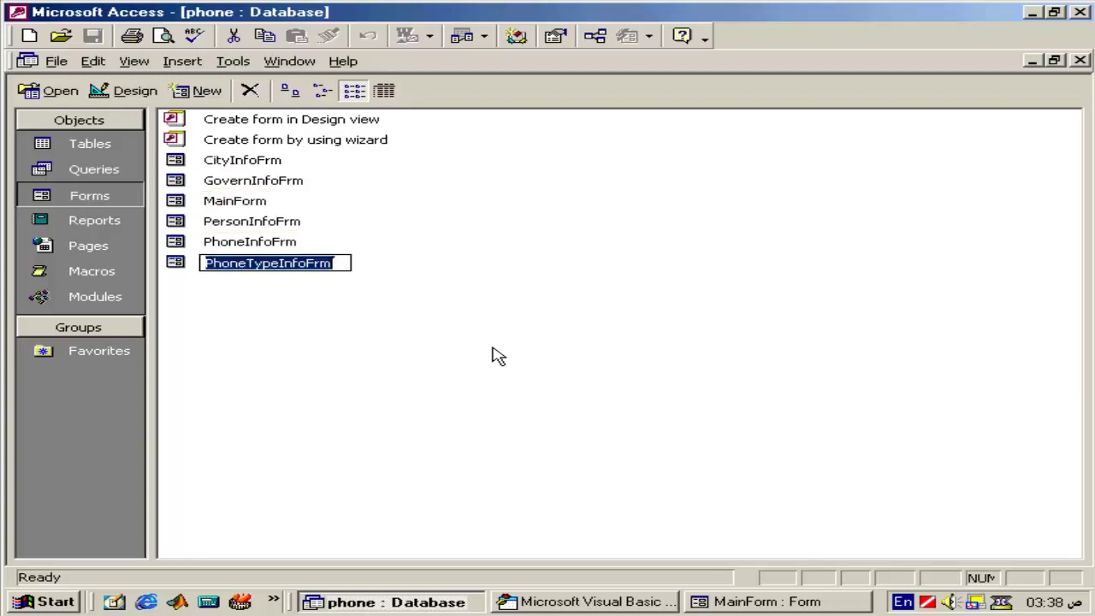
pyautogui.press('Return')
# Replace CityInfoFrm with PhoneTypeInfoFrm in both the OpenForm and Modal lines
pyautogui.click(697, 601)
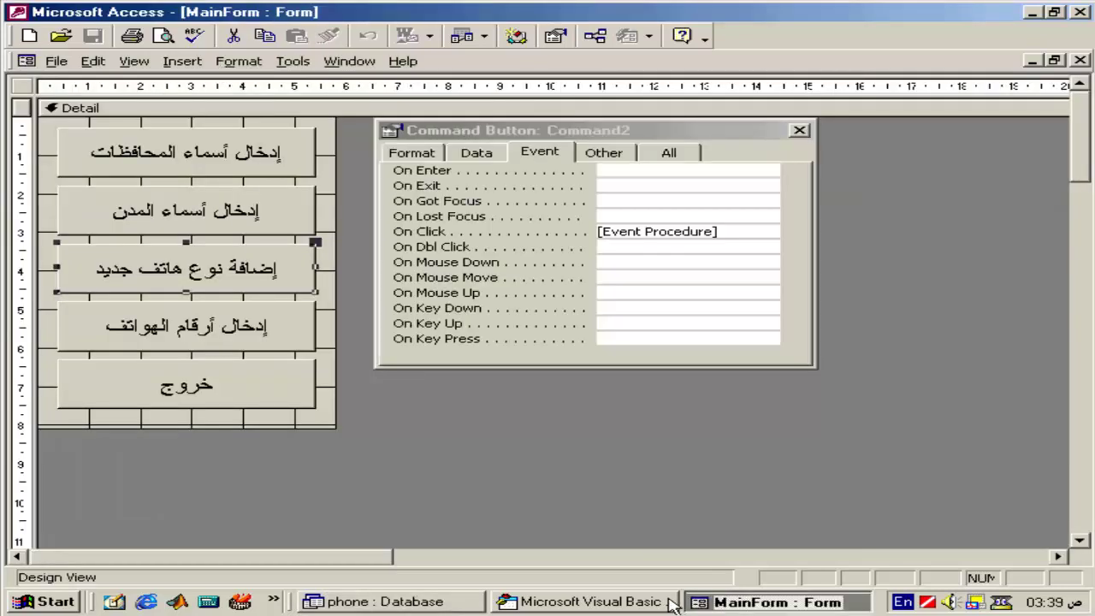
pyautogui.click(670, 602)
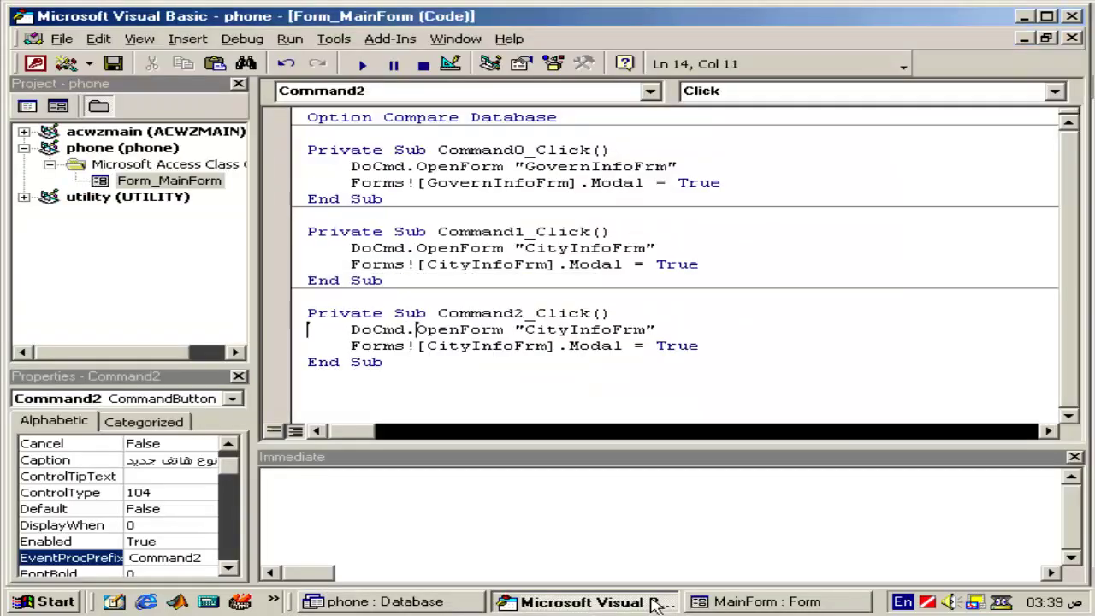
pyautogui.hotkey('ctrl', 'shift', 'Right')
pyautogui.write('PhoneTypeInfoFrm')
pyautogui.hotkey('ctrl', 'Left')
pyautogui.hotkey('ctrl', 'Left')
pyautogui.hotkey('ctrl', 'Left')
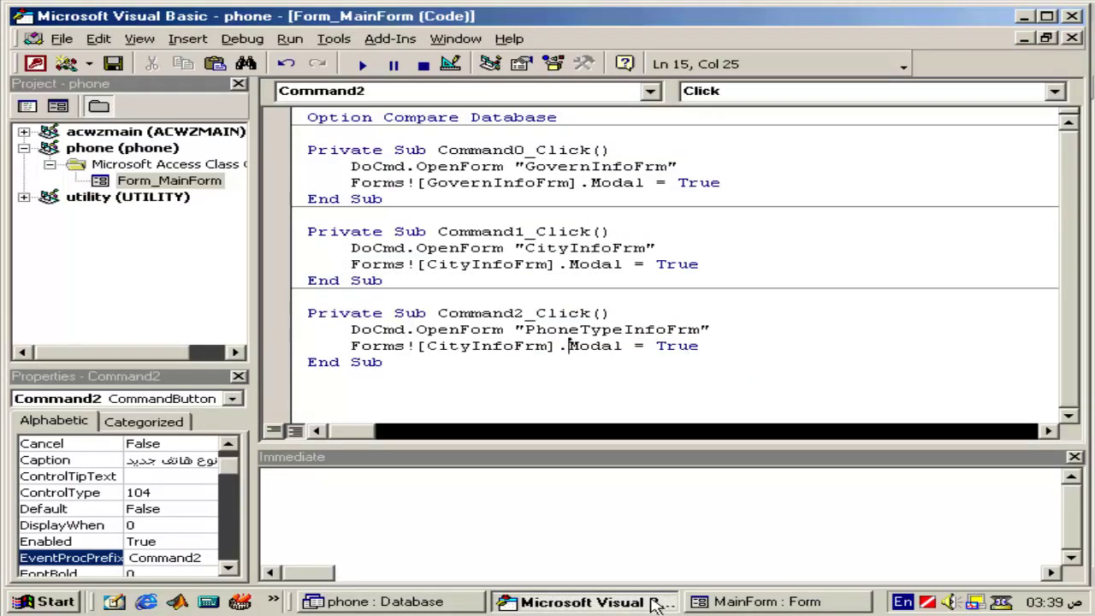
pyautogui.hotkey('ctrl', 'Left')
pyautogui.hotkey('ctrl', 'Left')
pyautogui.hotkey('ctrl', 'shift', 'Left')
pyautogui.write('PhoneTypeInfoFrm')
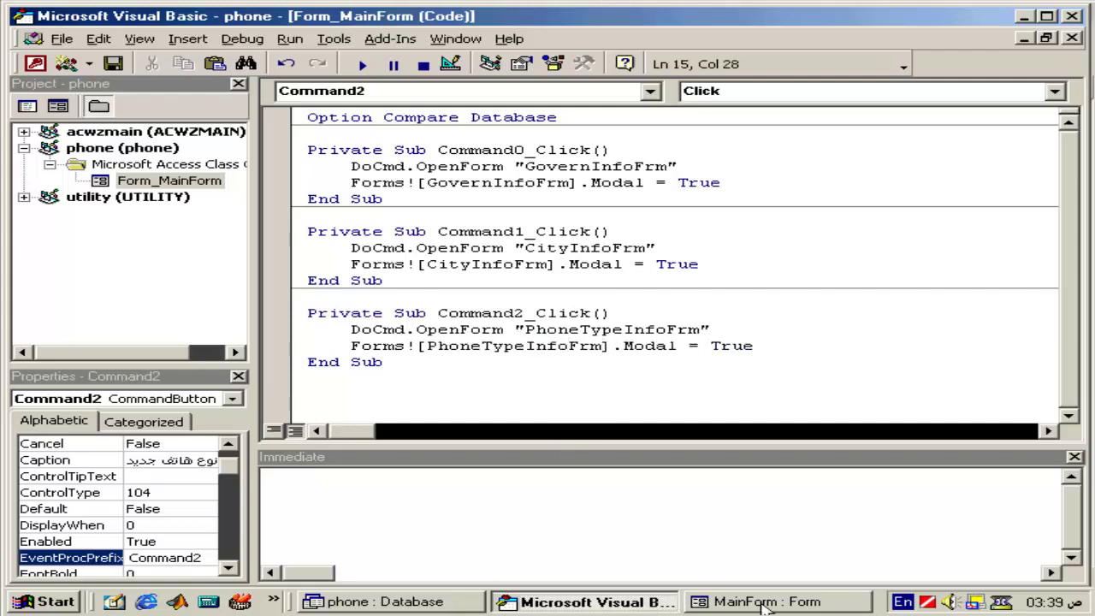
pyautogui.click(764, 603)
pyautogui.click(283, 352)
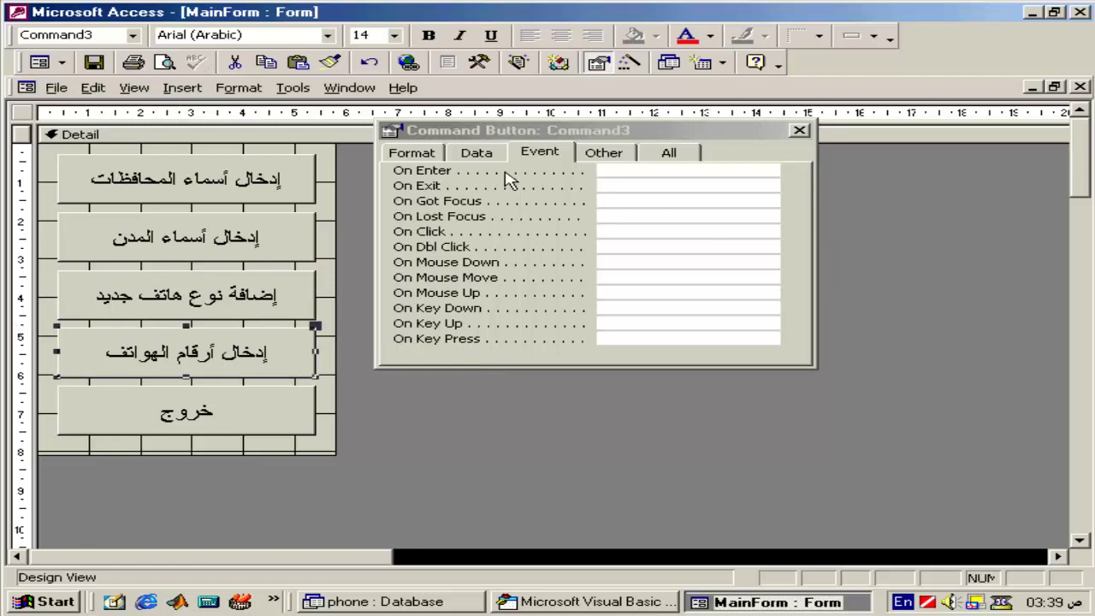
# Set Command3's On Click to [Event Procedure] and paste Command2's OpenForm and Modal lines
pyautogui.click(633, 246)
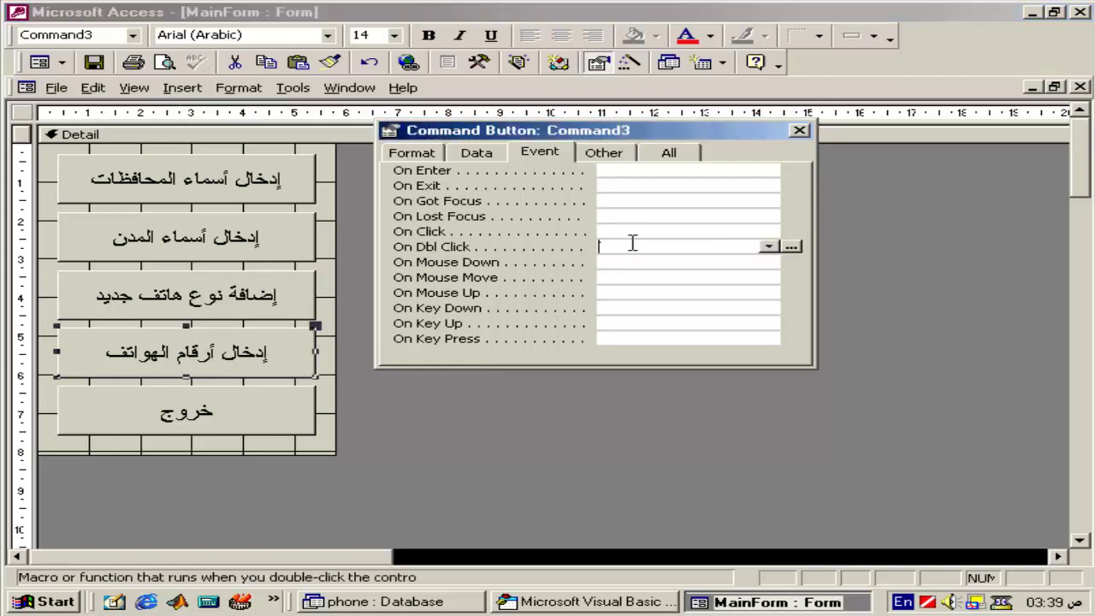
pyautogui.doubleClick(637, 231)
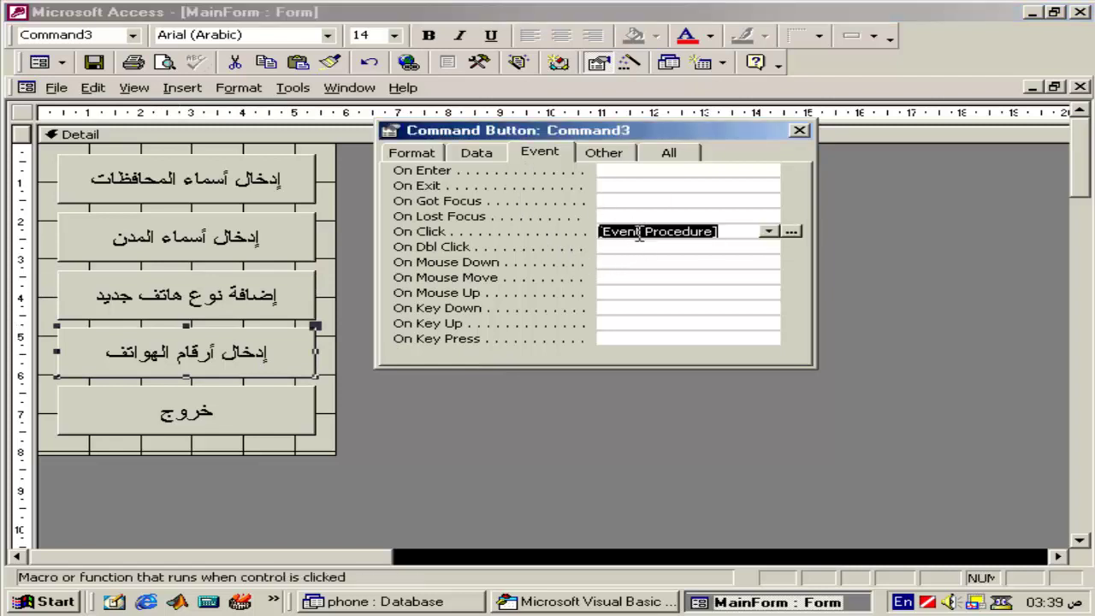
pyautogui.click(792, 231)
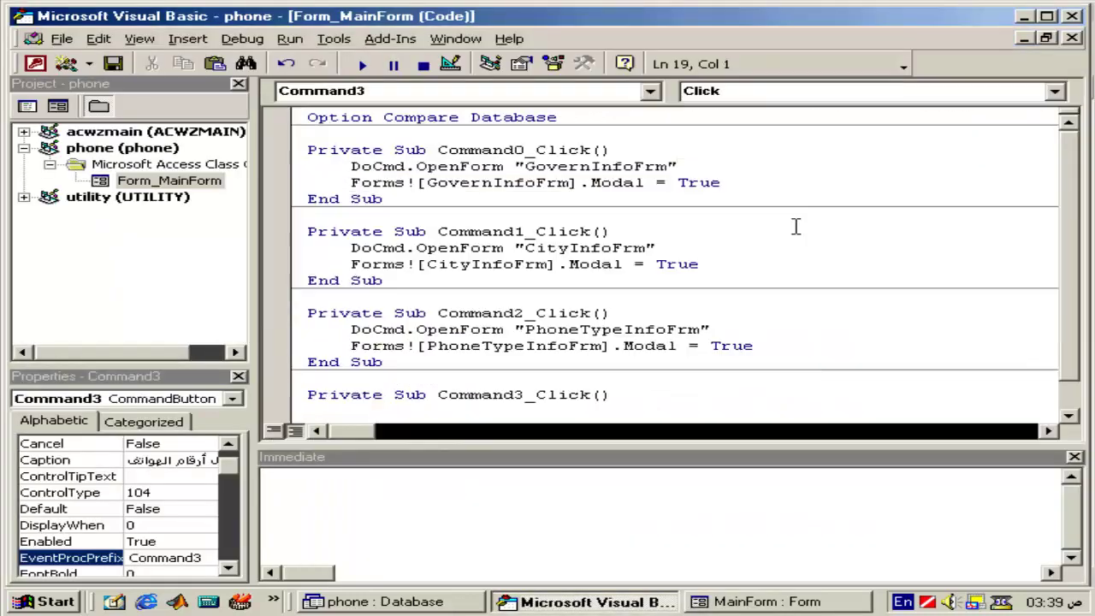
pyautogui.press('Up')
pyautogui.press('Up')
pyautogui.press('Up')
pyautogui.press('Up')
pyautogui.hotkey('shift', 'Down')
pyautogui.hotkey('shift', 'Down')
pyautogui.hotkey('ctrl', 'c')
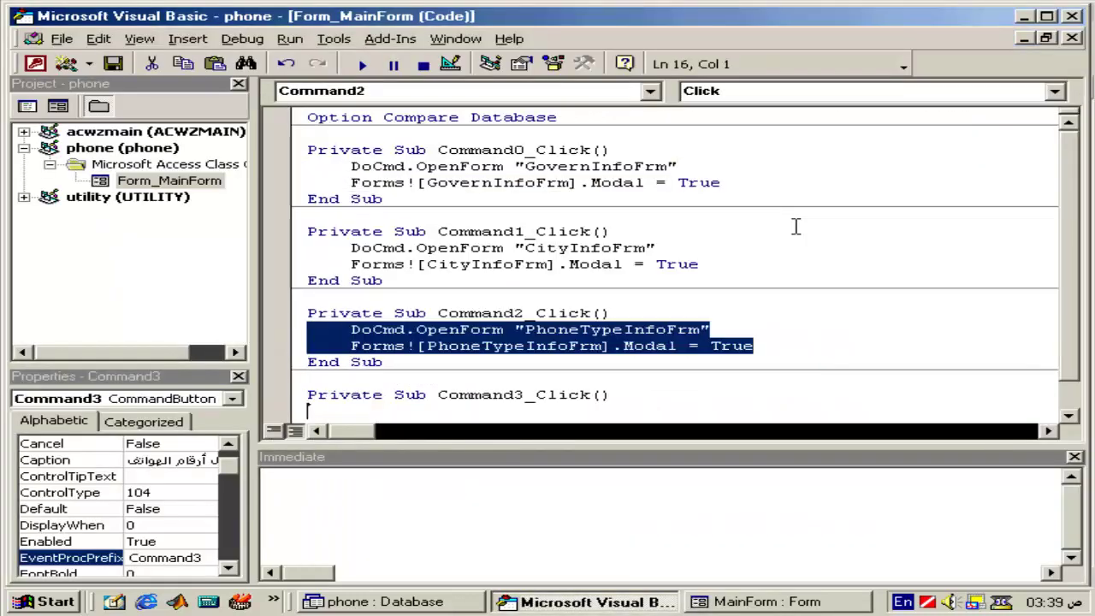
pyautogui.press('Down')
pyautogui.press('Down')
pyautogui.hotkey('ctrl', 'v')
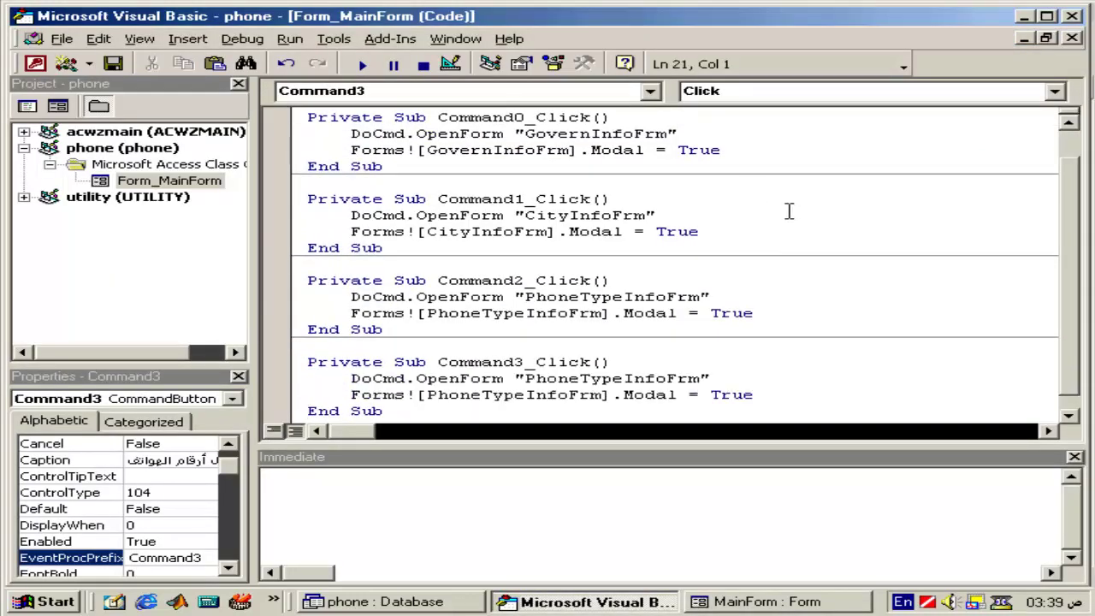
# Change PhoneTypeInfoFrm to PhoneInfoFrm in both lines of Command3_Click
pyautogui.click(433, 604)
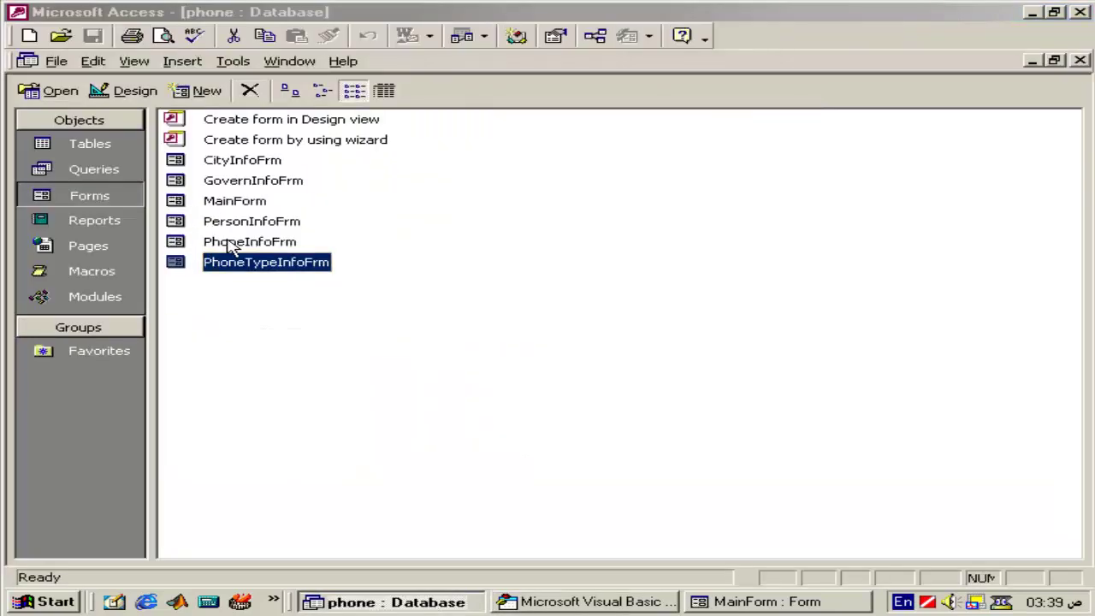
pyautogui.click(243, 244)
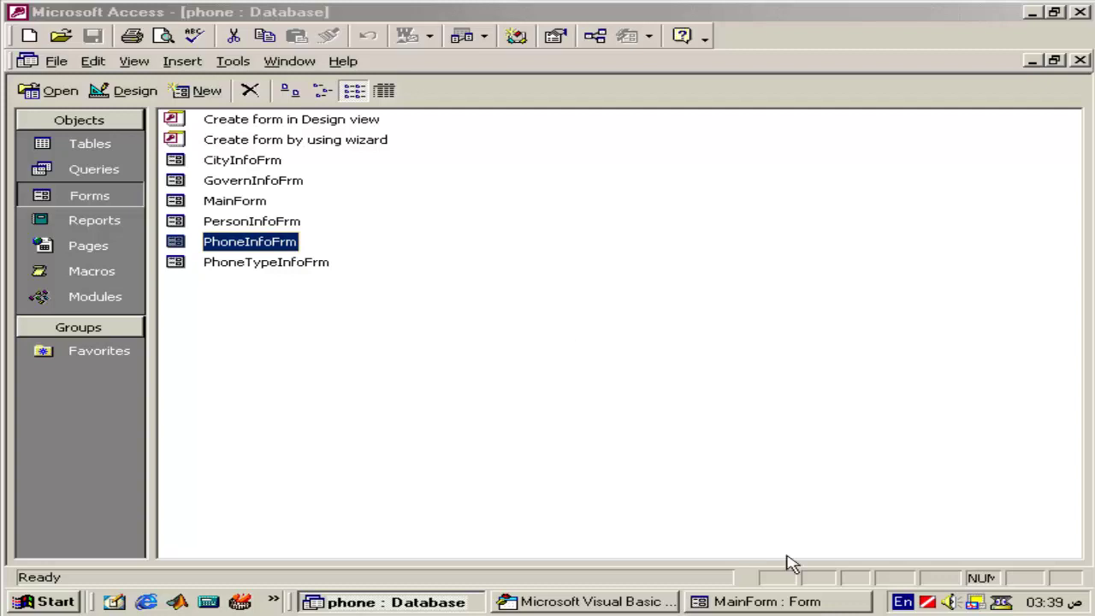
pyautogui.click(791, 602)
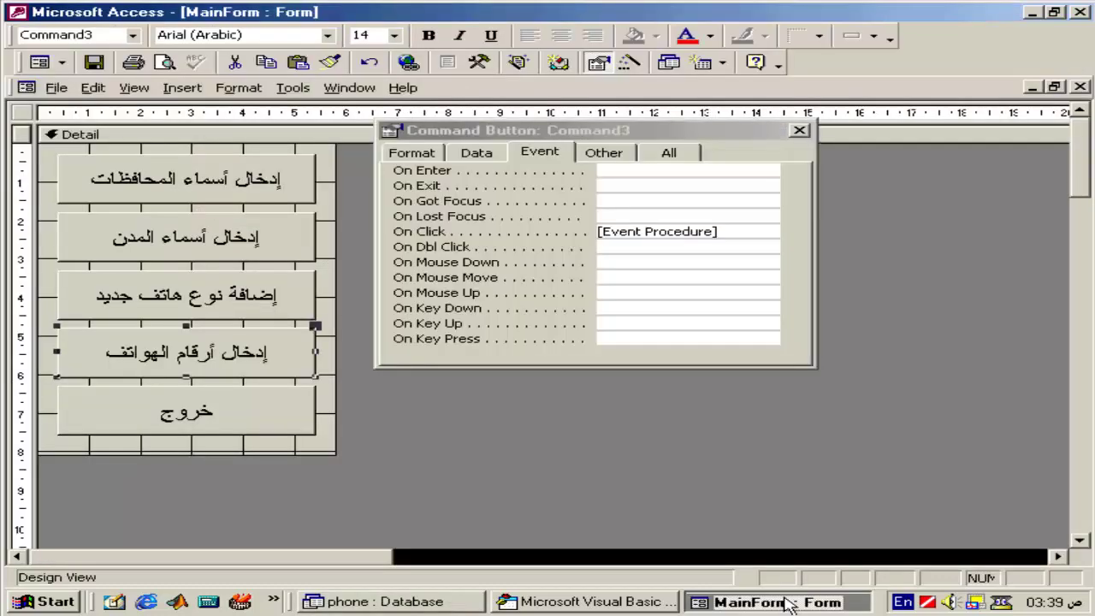
pyautogui.click(791, 235)
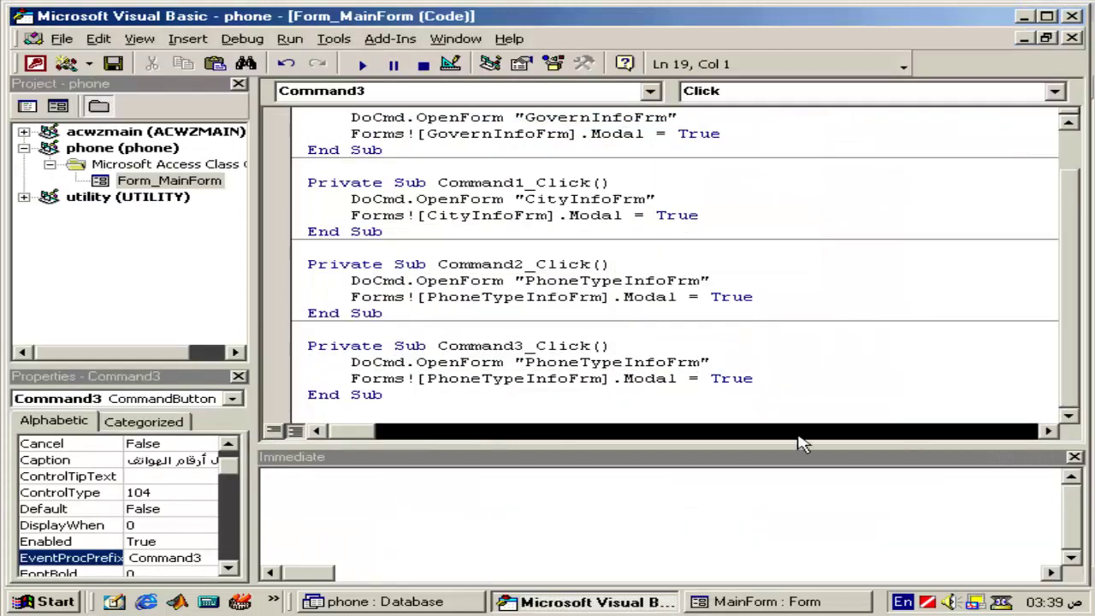
pyautogui.hotkey('ctrl', 'shift', 'Right')
pyautogui.write('PhoneInfoFrm')
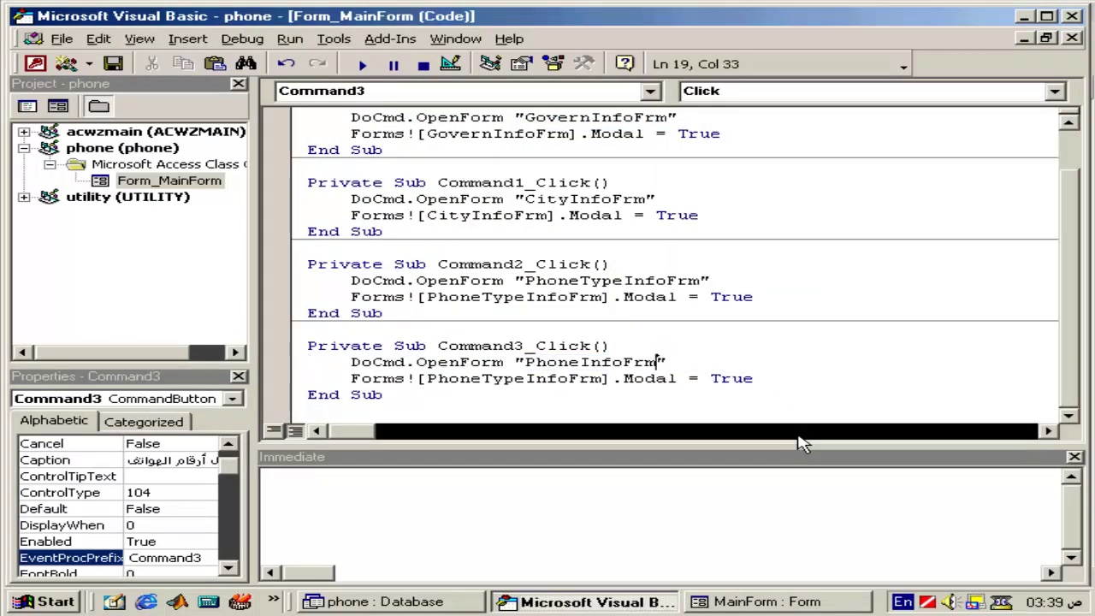
pyautogui.hotkey('ctrl', 'shift', 'Left')
pyautogui.write('PhoneInfoFrm')
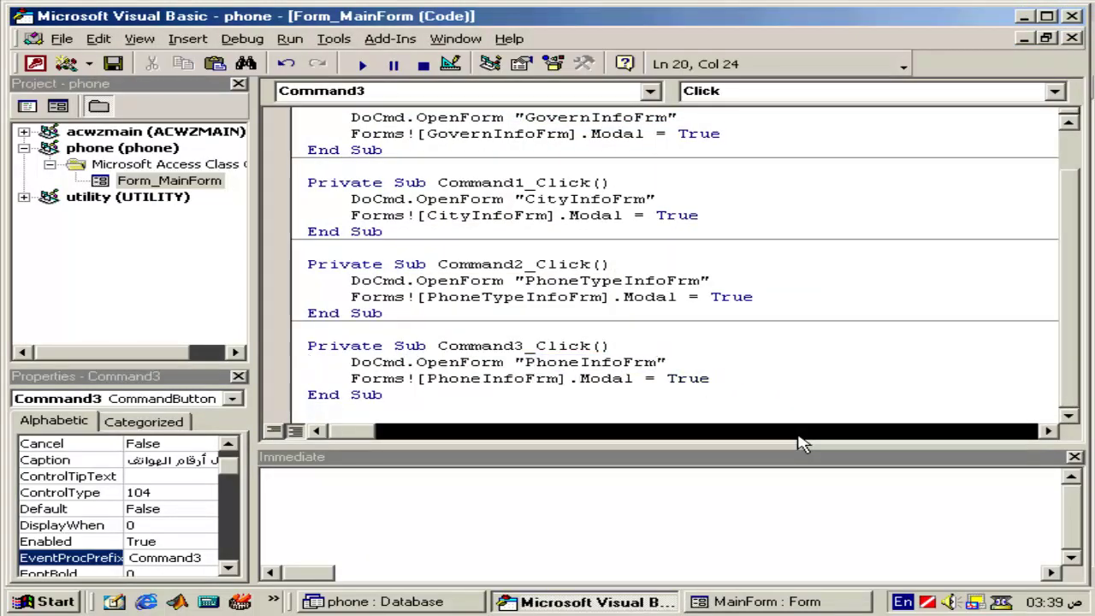
pyautogui.press('Down')
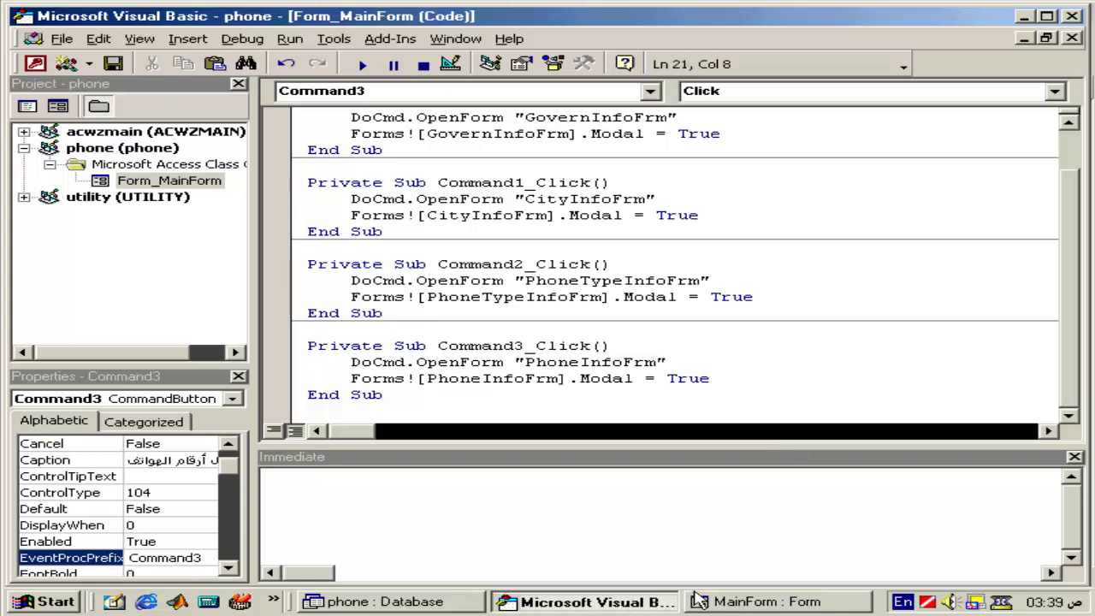
pyautogui.click(697, 599)
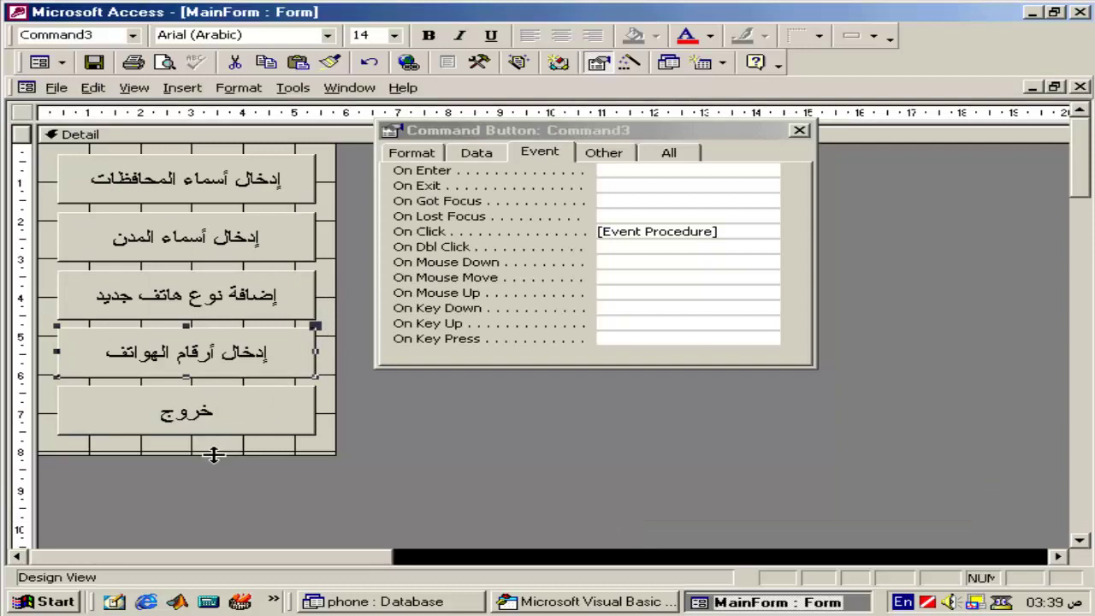
# Enlarge the Detail section and move the bottom three buttons down to open a gap
pyautogui.moveTo(213, 456); pyautogui.dragTo(214, 489)
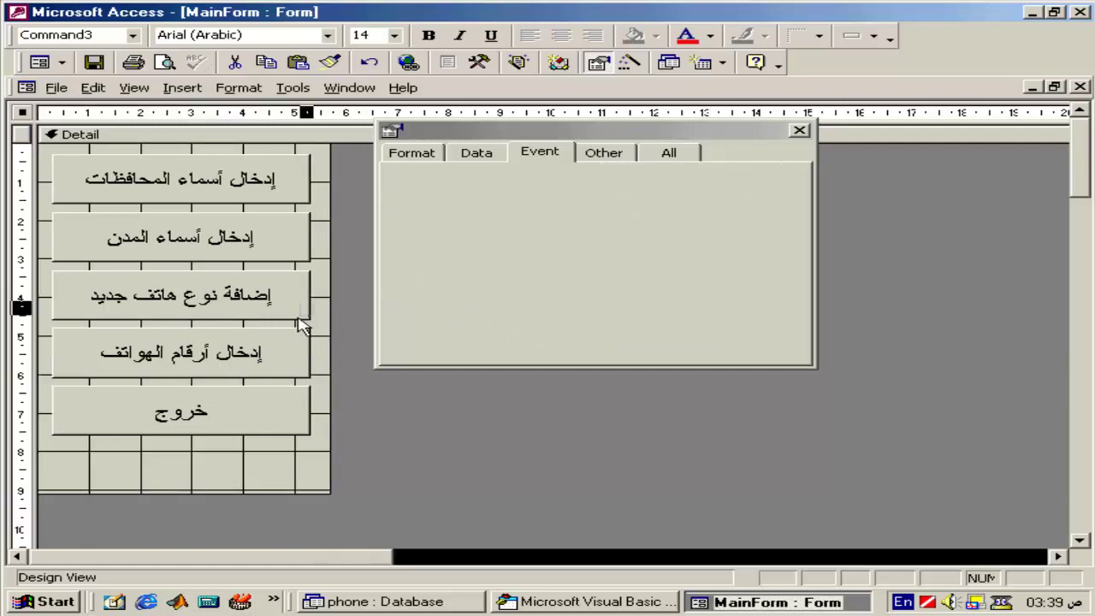
pyautogui.moveTo(310, 317); pyautogui.dragTo(229, 443)
pyautogui.moveTo(219, 283); pyautogui.dragTo(219, 326)
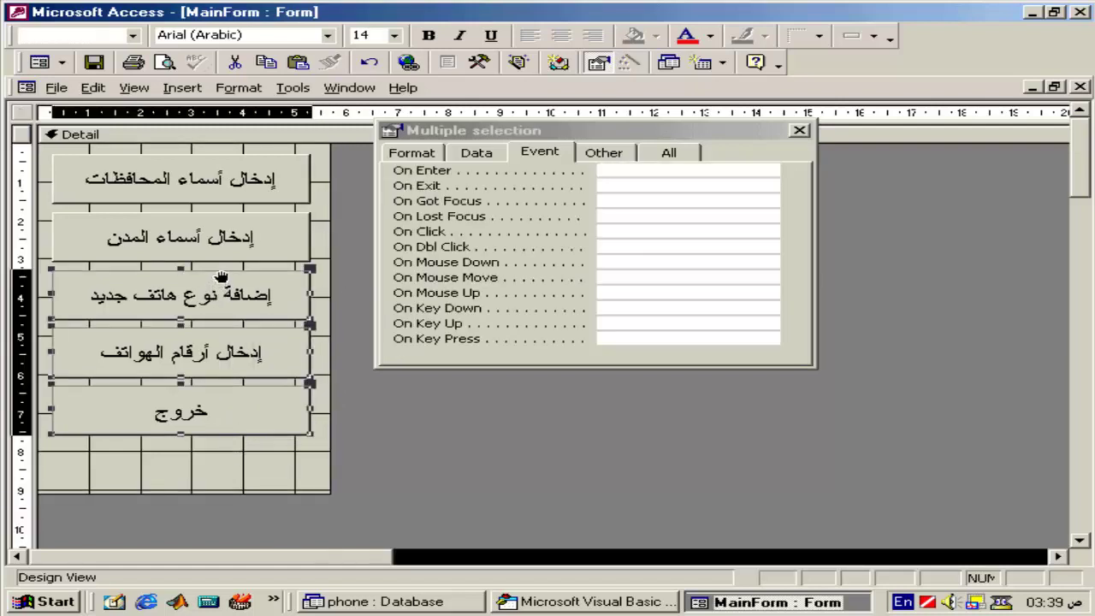
pyautogui.click(230, 313)
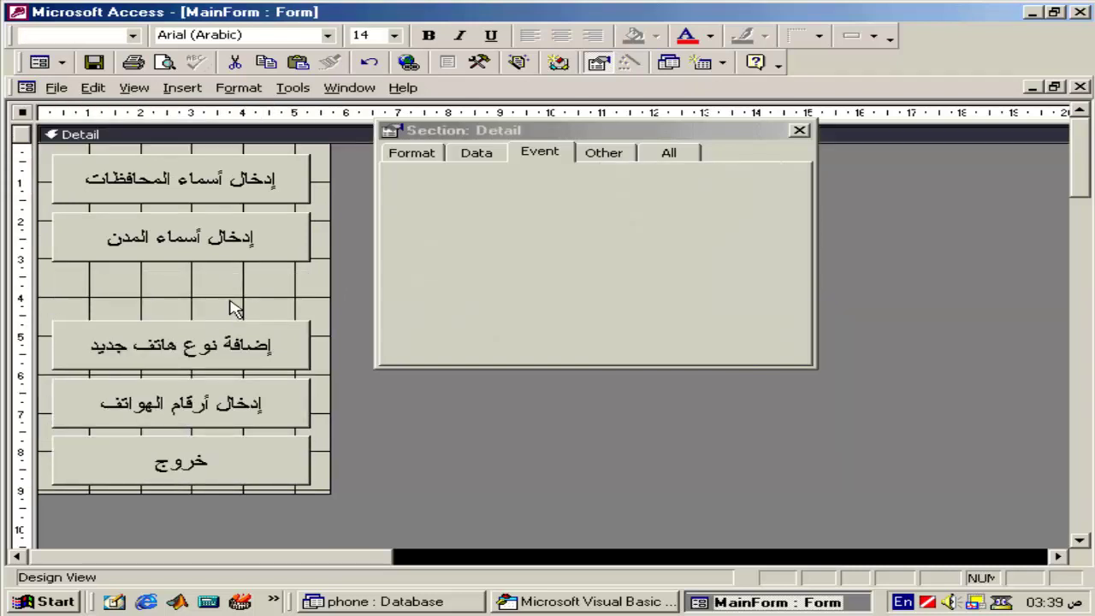
# Duplicate the cities button into the gap and caption it إدخال أسماء الأشخاص
pyautogui.click(216, 253)
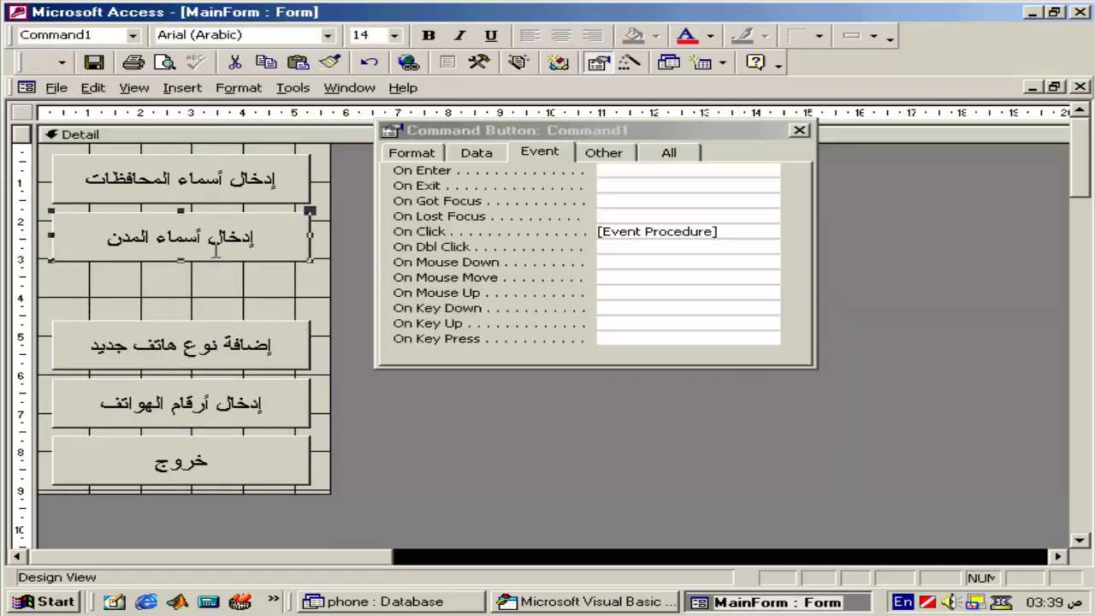
pyautogui.hotkey('ctrl', 'v')
pyautogui.moveTo(216, 259); pyautogui.dragTo(219, 266)
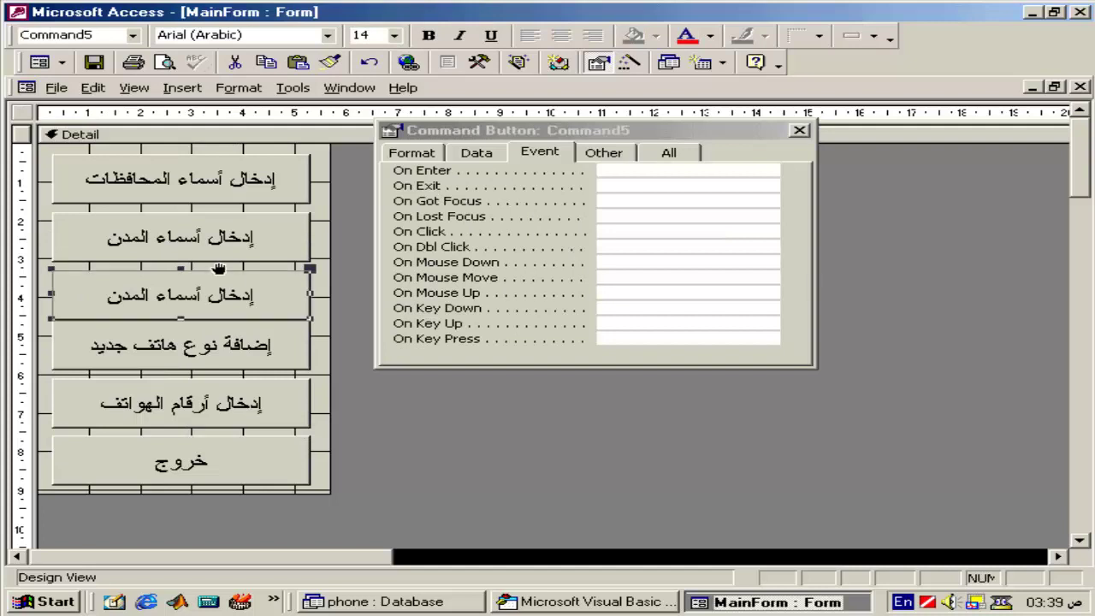
pyautogui.click(325, 360)
pyautogui.click(263, 292)
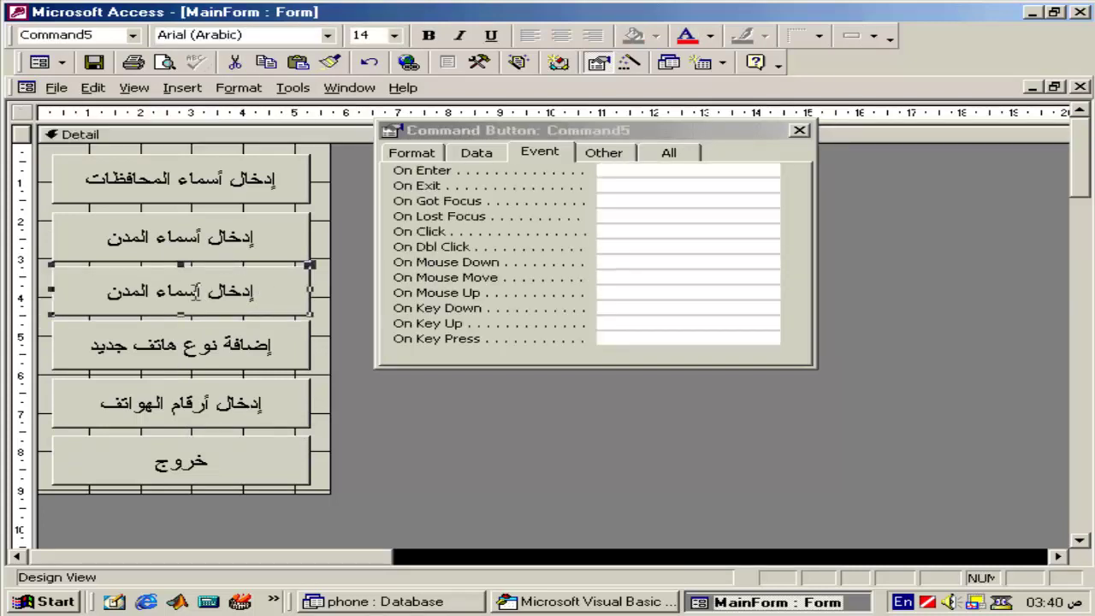
pyautogui.click(121, 295)
pyautogui.doubleClick(122, 291)
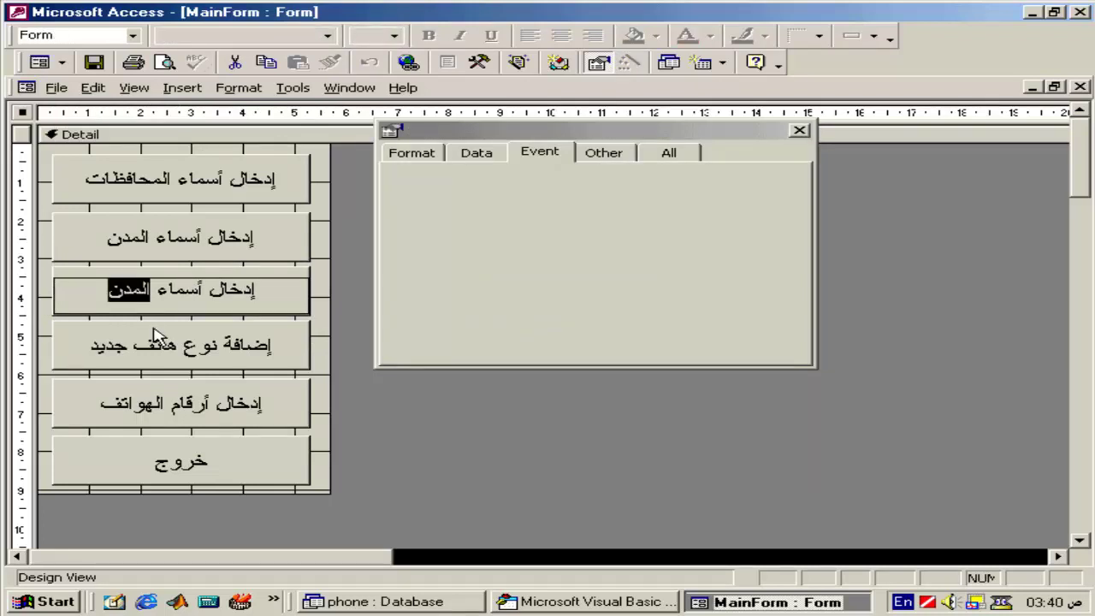
pyautogui.hotkey('alt', 'shift')
pyautogui.write('الأ')
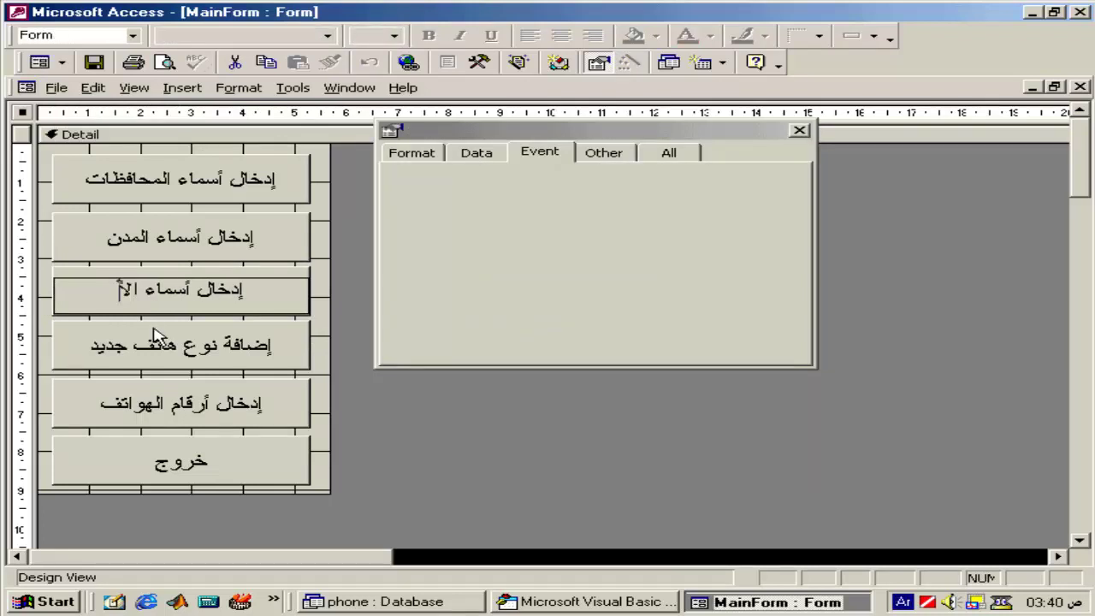
pyautogui.write('شخاص')
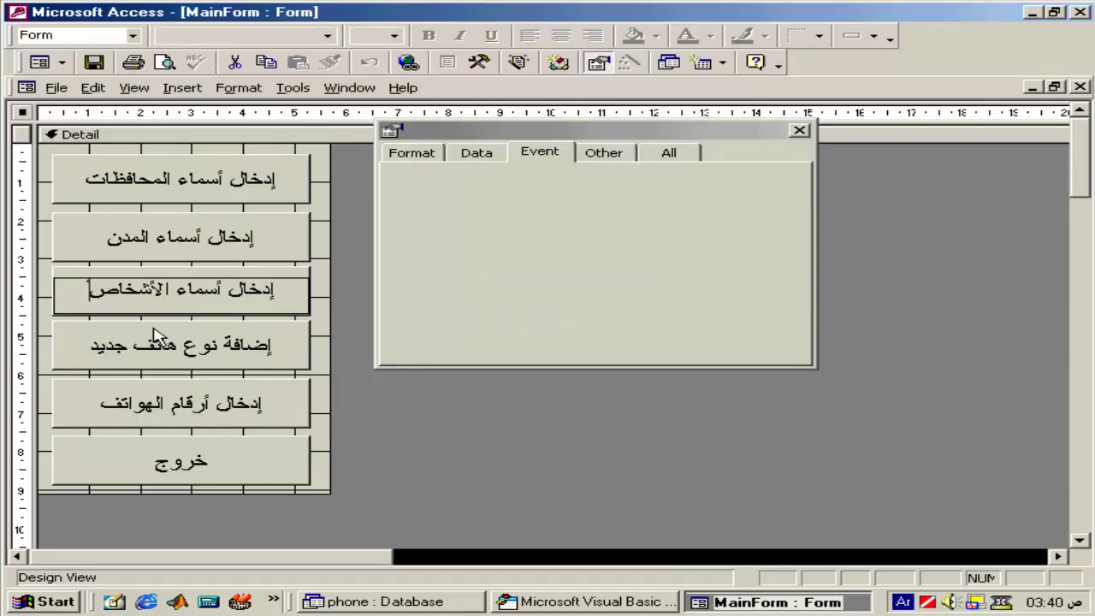
pyautogui.press('Return')
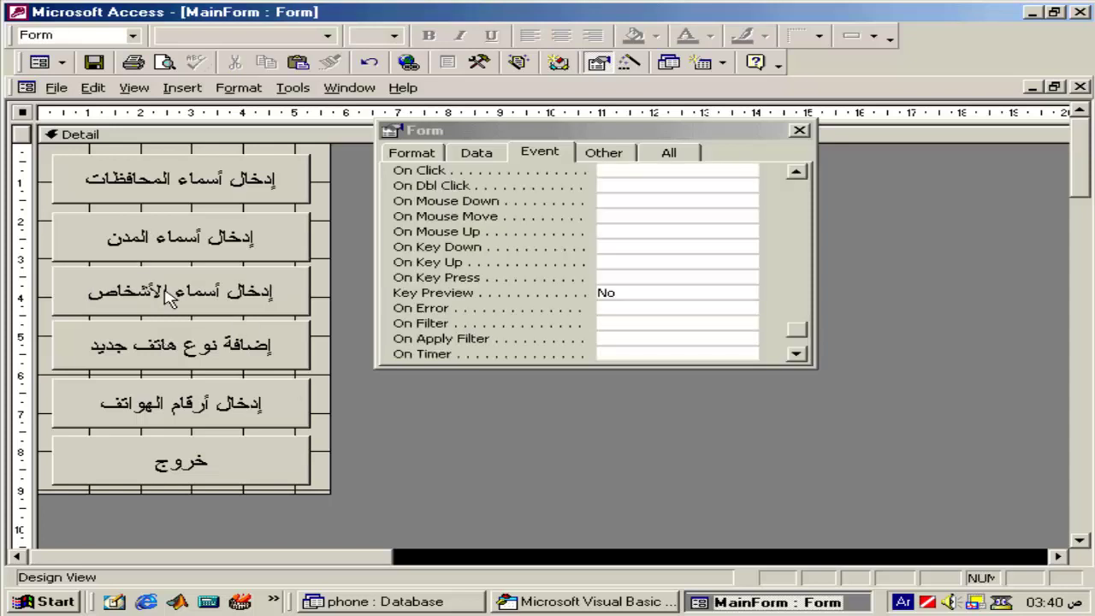
pyautogui.click(615, 234)
# Give Command5 an event procedure and paste Command3's two code lines into Command5_Click
pyautogui.doubleClick(615, 233)
pyautogui.click(784, 233)
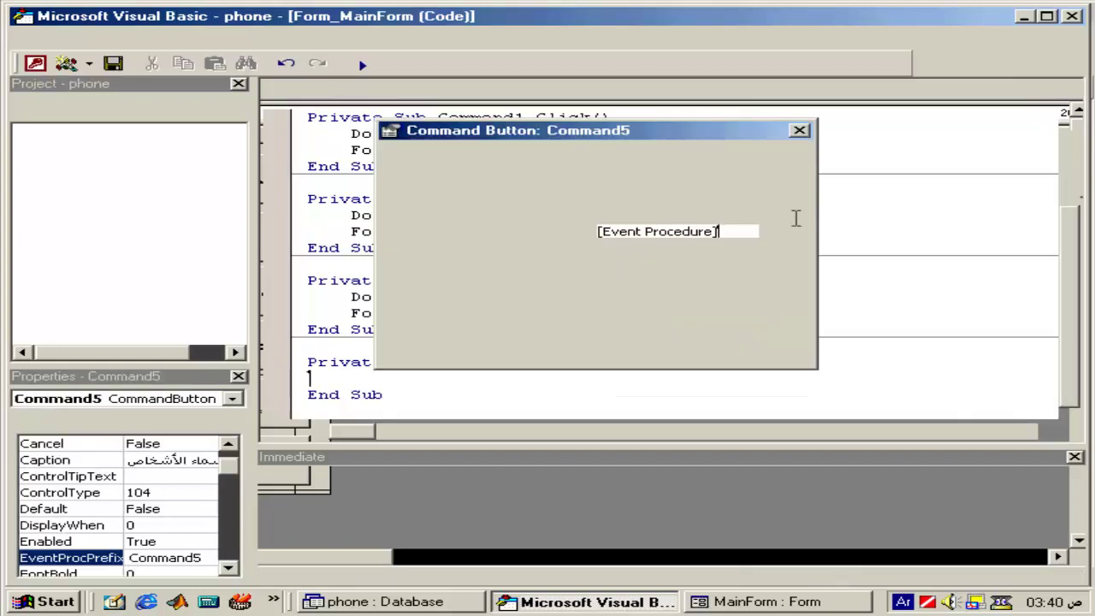
pyautogui.hotkey('shift', 'Down')
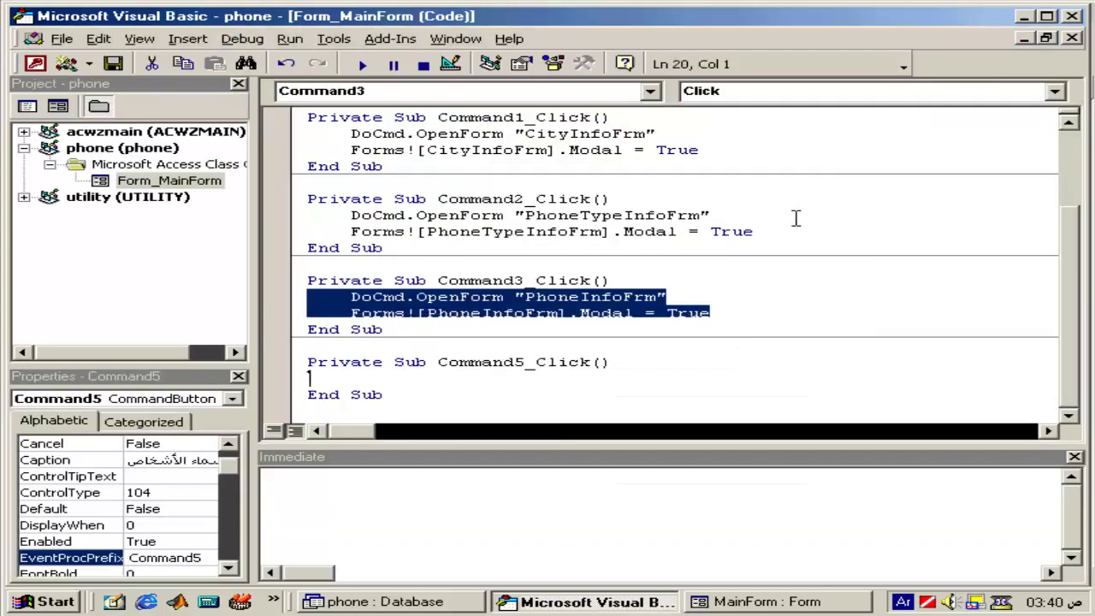
pyautogui.hotkey('shift', 'Down')
pyautogui.hotkey('ctrl', 'c')
pyautogui.press('Down')
pyautogui.press('Down')
pyautogui.press('Down')
pyautogui.hotkey('ctrl', 'v')
pyautogui.scroll(-1, 795, 218)
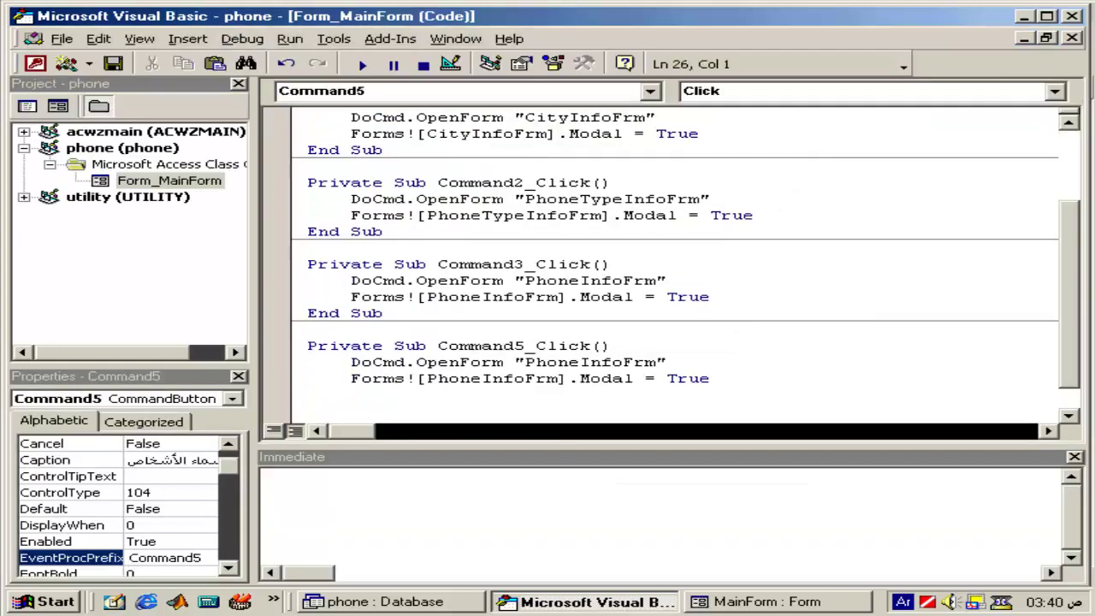
# Copy the PersonInfoFrm form name from the database's Forms list
pyautogui.click(609, 602)
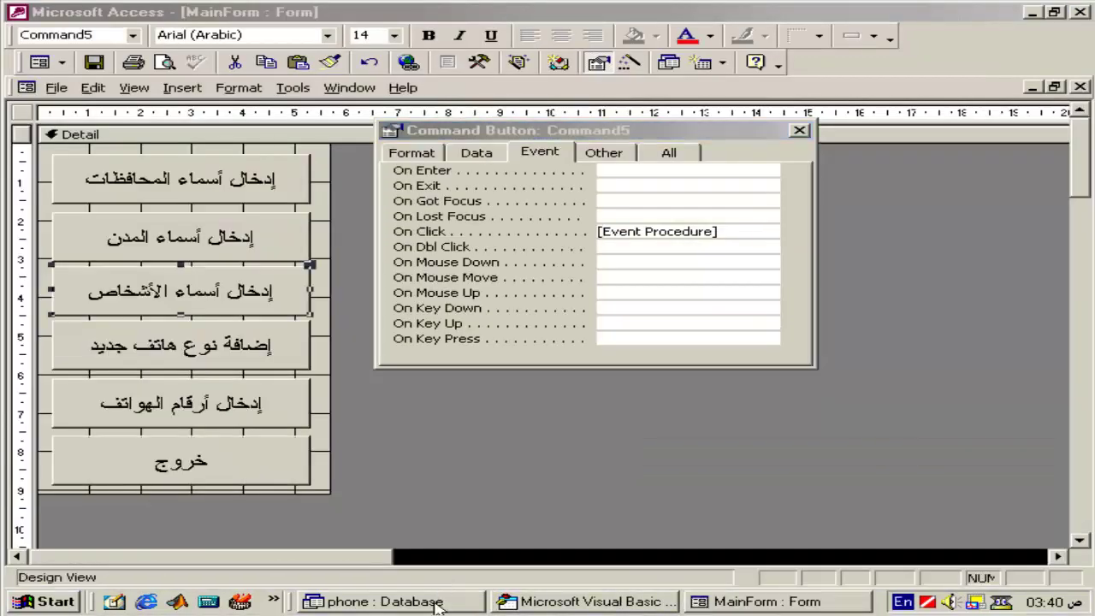
pyautogui.click(438, 604)
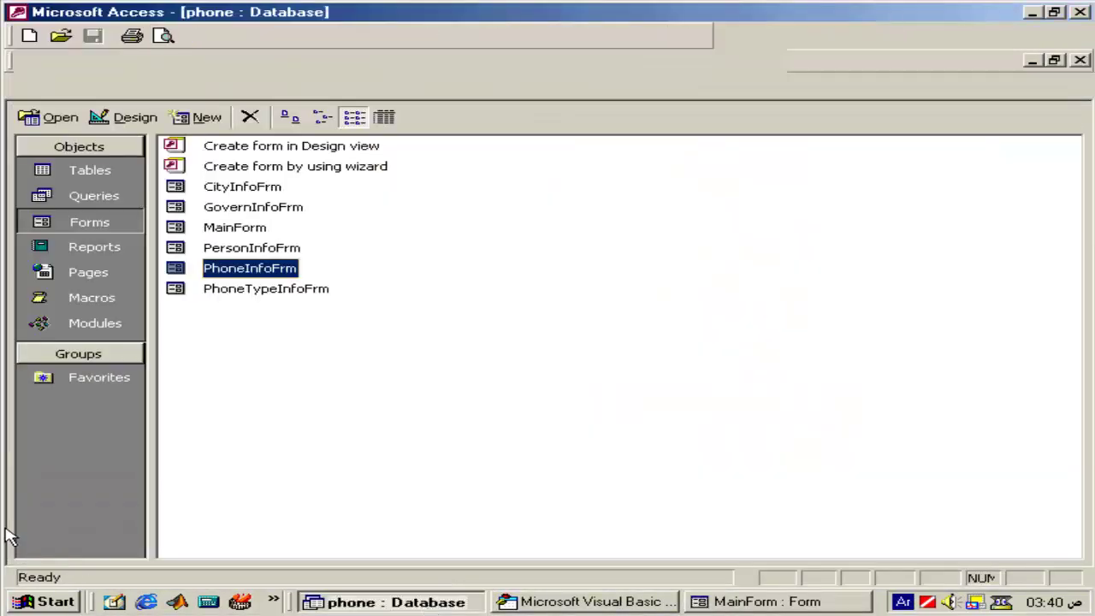
pyautogui.click(256, 221)
pyautogui.press('F2')
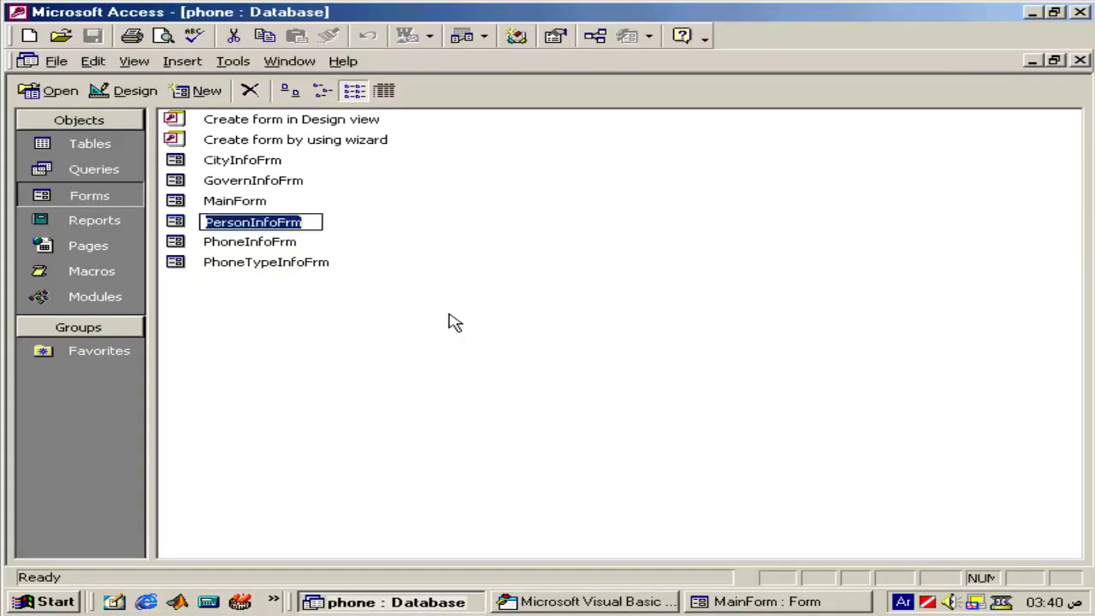
pyautogui.press('Escape')
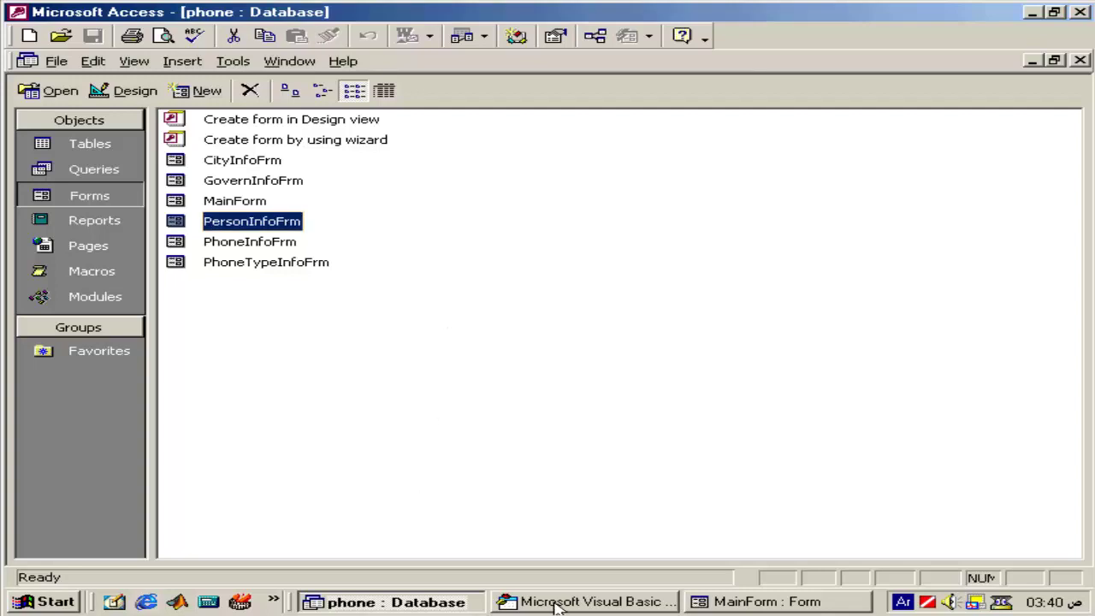
# Change both lines to PersonInfoFrm, save the code, and close the editor
pyautogui.click(556, 604)
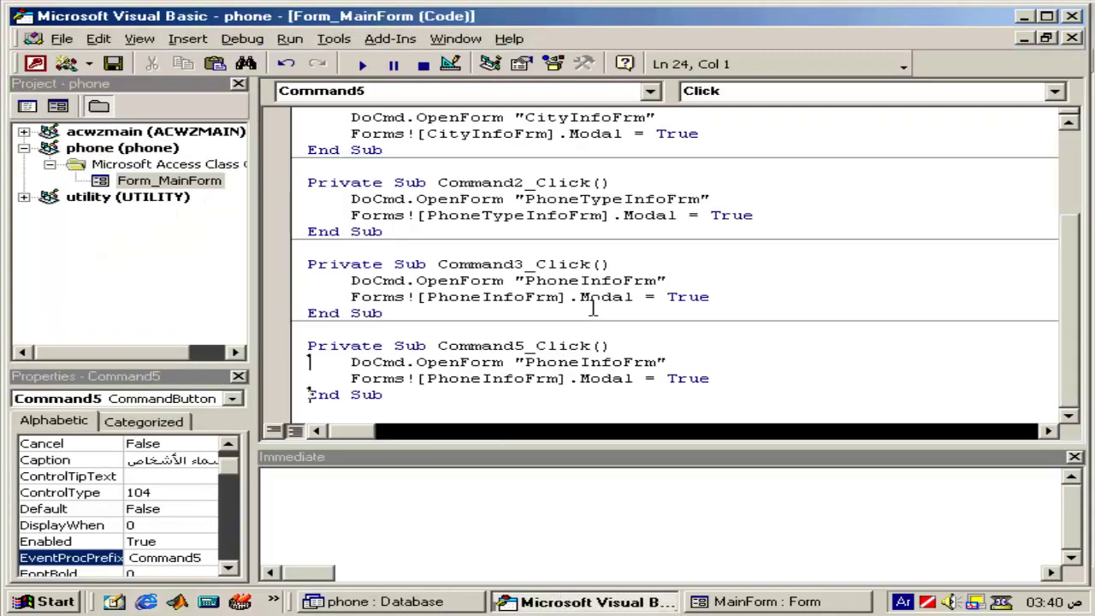
pyautogui.hotkey('ctrl', 'Right')
pyautogui.hotkey('ctrl', 'Right')
pyautogui.hotkey('ctrl', 'shift', 'Right')
pyautogui.hotkey('ctrl', 'v')
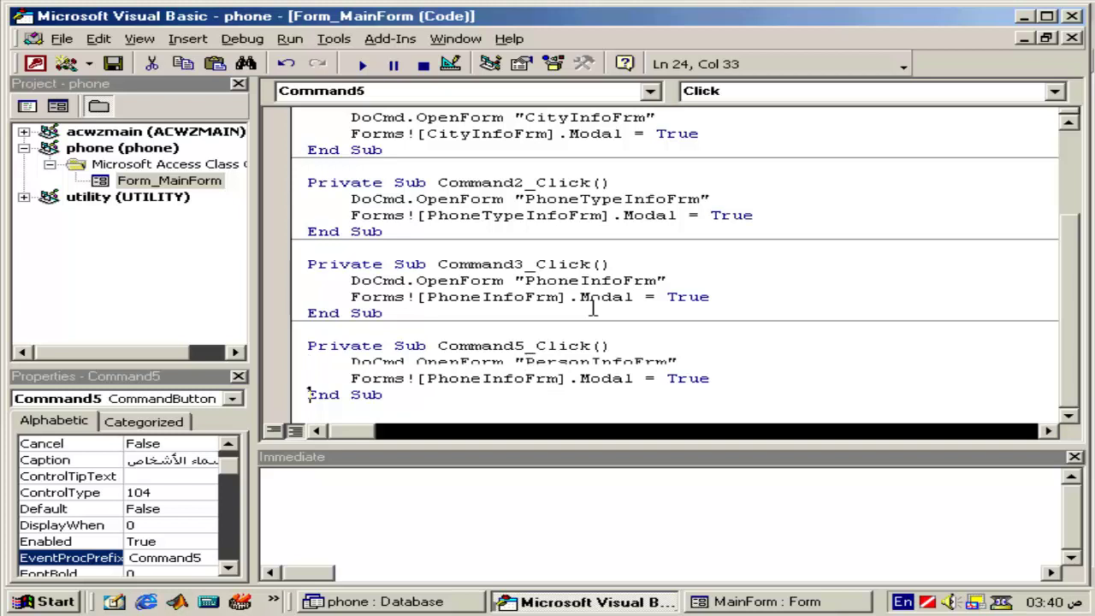
pyautogui.press('Down')
pyautogui.hotkey('ctrl', 'shift', 'Left')
pyautogui.hotkey('ctrl', 'v')
pyautogui.press('Down')
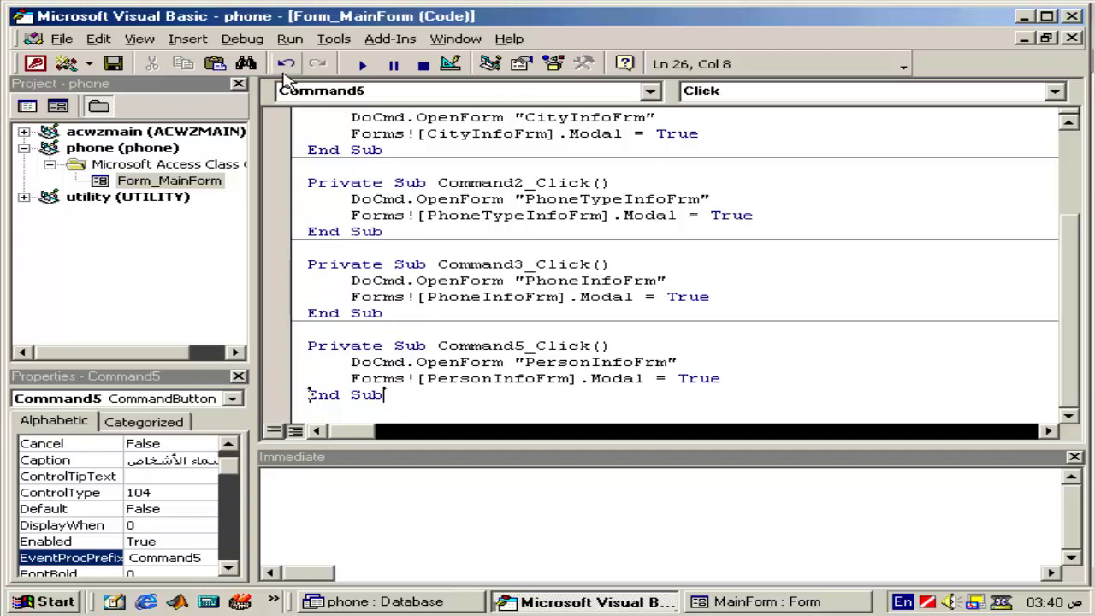
pyautogui.click(88, 63)
pyautogui.click(113, 67)
pyautogui.click(1070, 15)
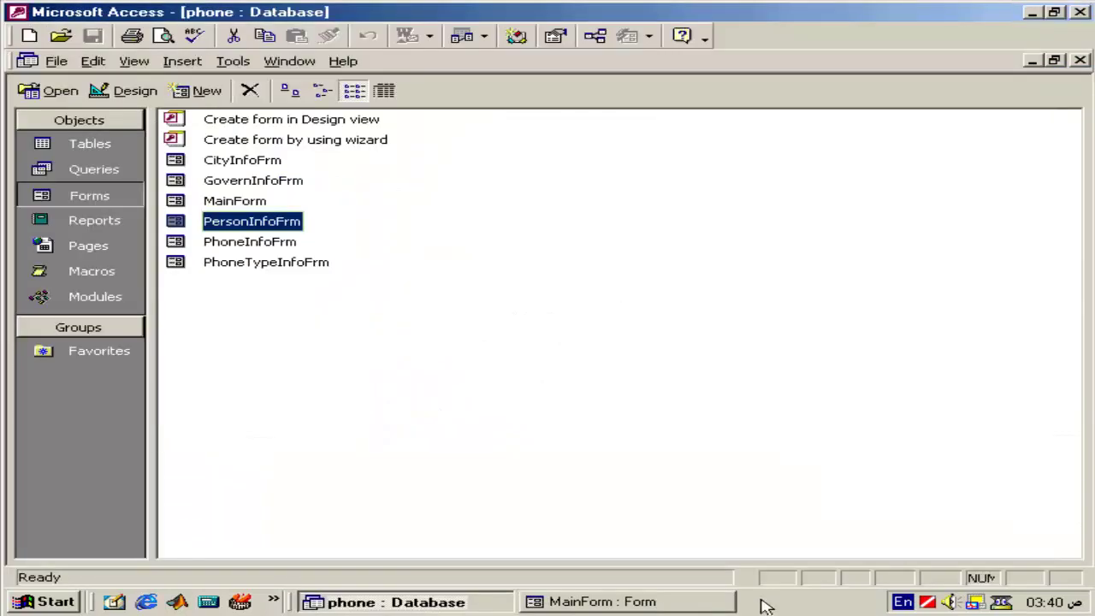
# Run MainForm to check it, then return to Design View and close the property sheet
pyautogui.click(615, 601)
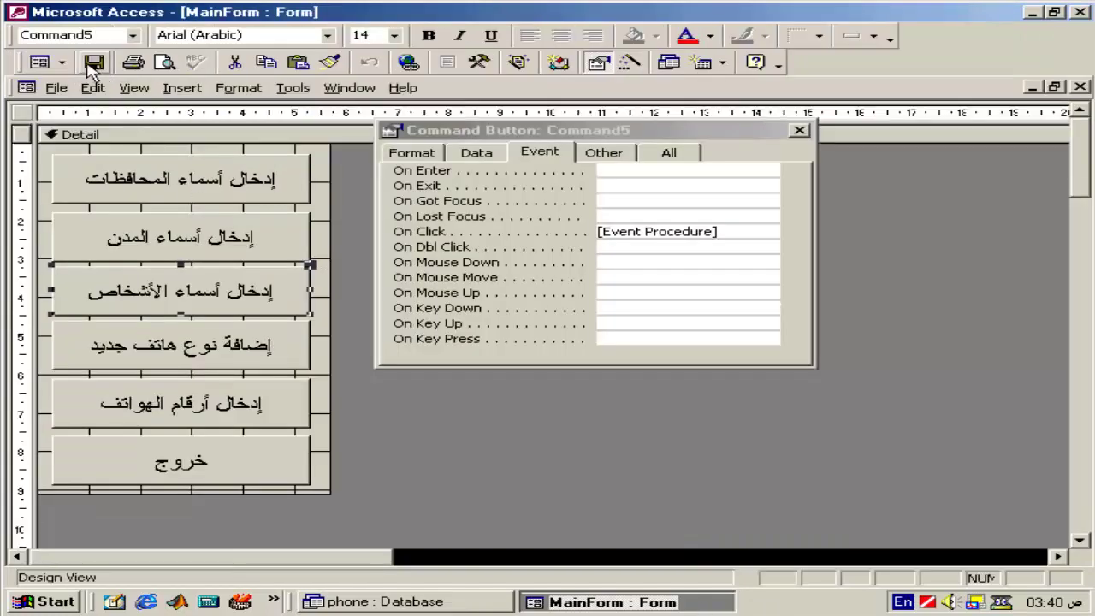
pyautogui.click(39, 63)
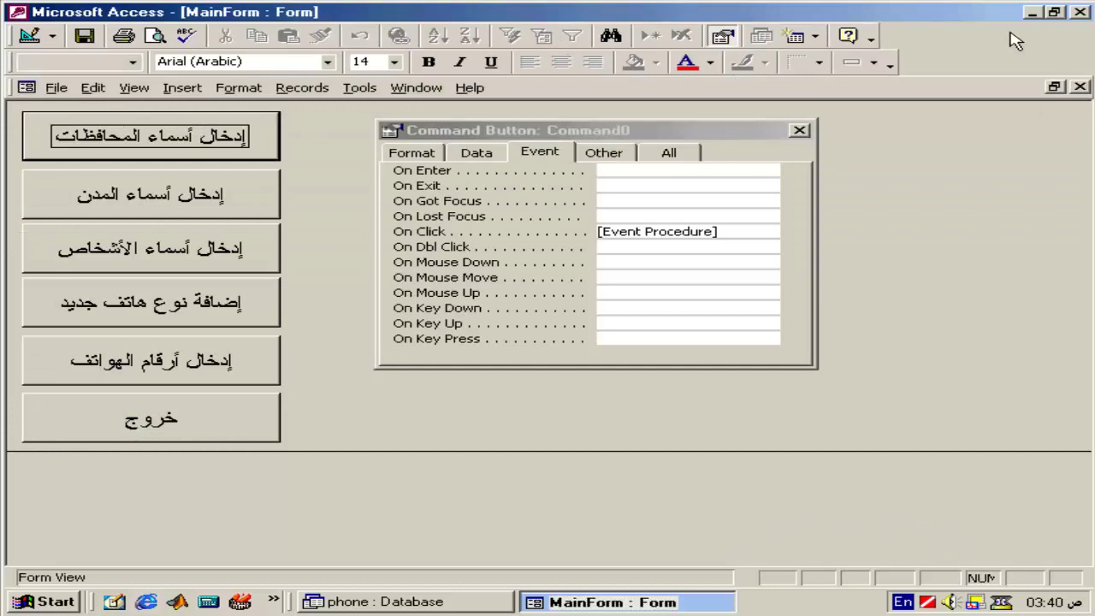
pyautogui.click(1055, 87)
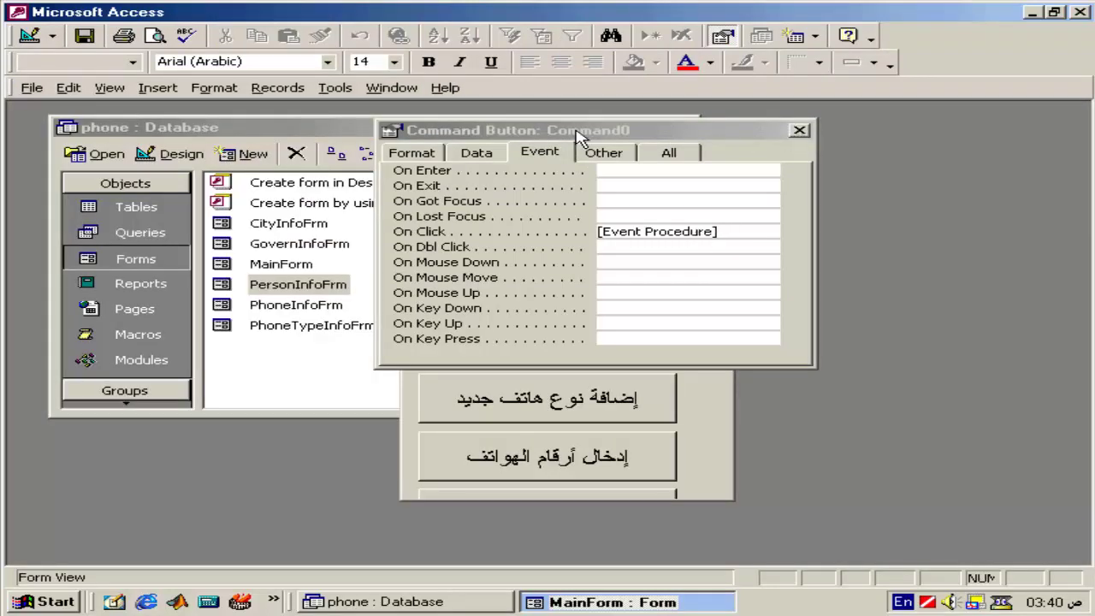
pyautogui.click(28, 35)
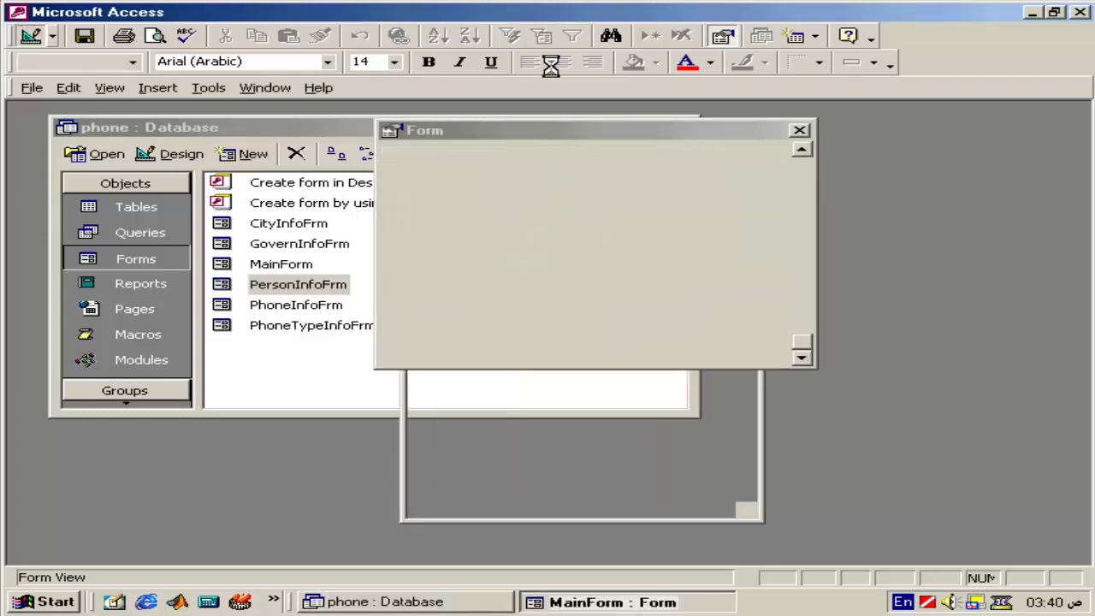
pyautogui.click(798, 130)
# Stretch the MainForm window taller, checking Form View until all six buttons show
pyautogui.moveTo(595, 171); pyautogui.dragTo(593, 151)
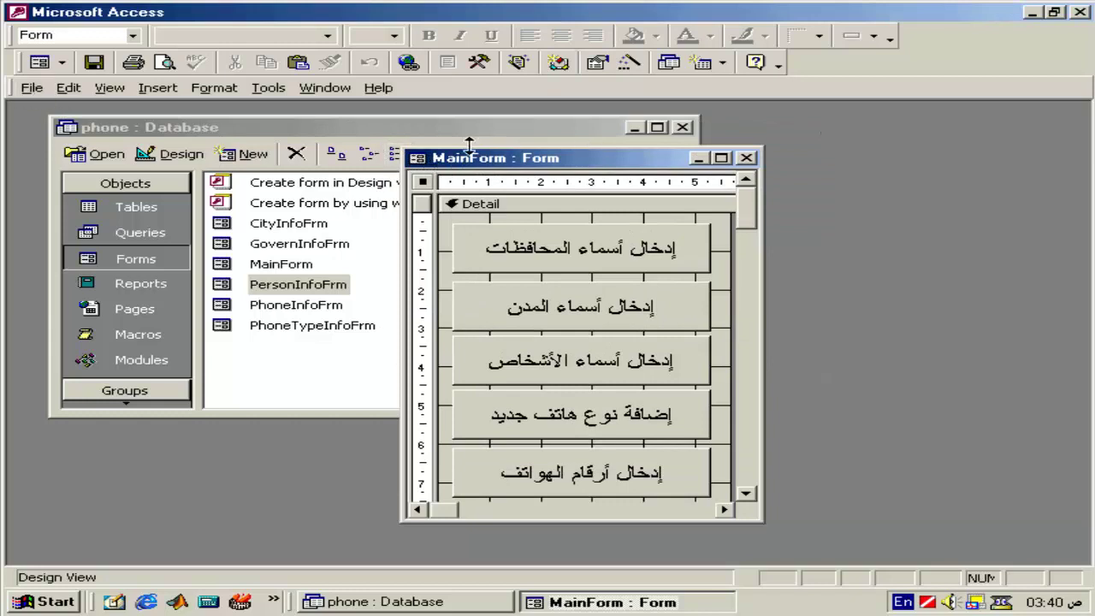
pyautogui.moveTo(469, 143); pyautogui.dragTo(469, 137)
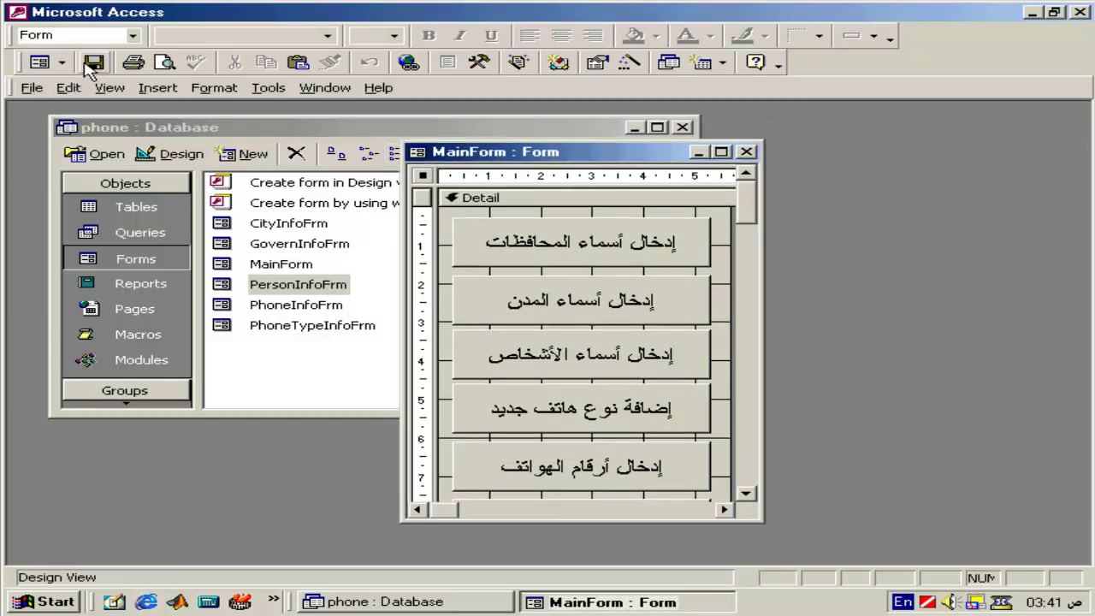
pyautogui.click(92, 63)
pyautogui.click(40, 62)
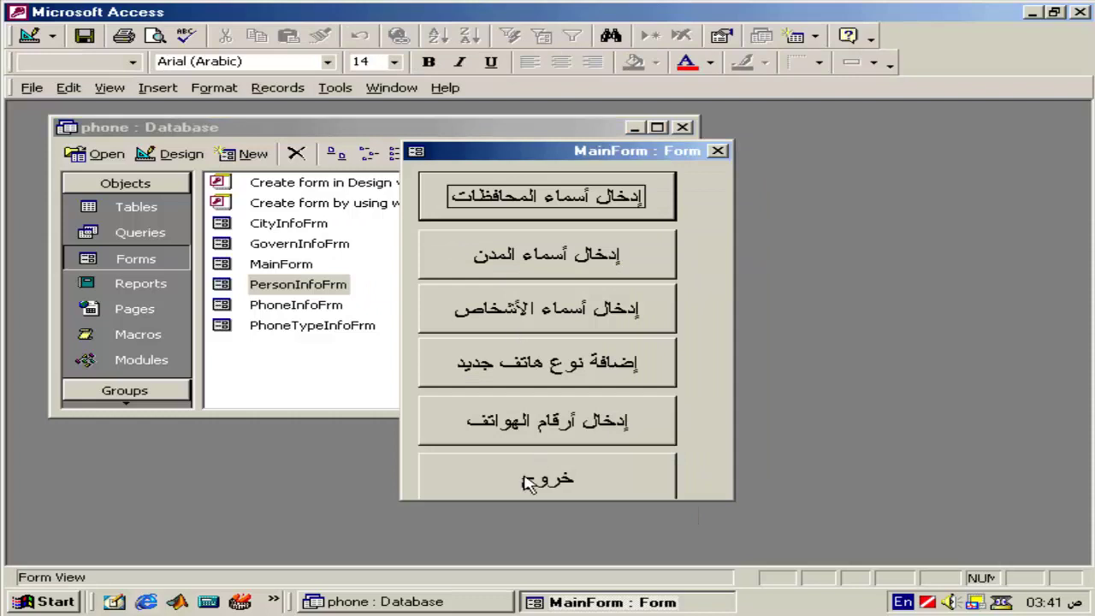
pyautogui.click(30, 35)
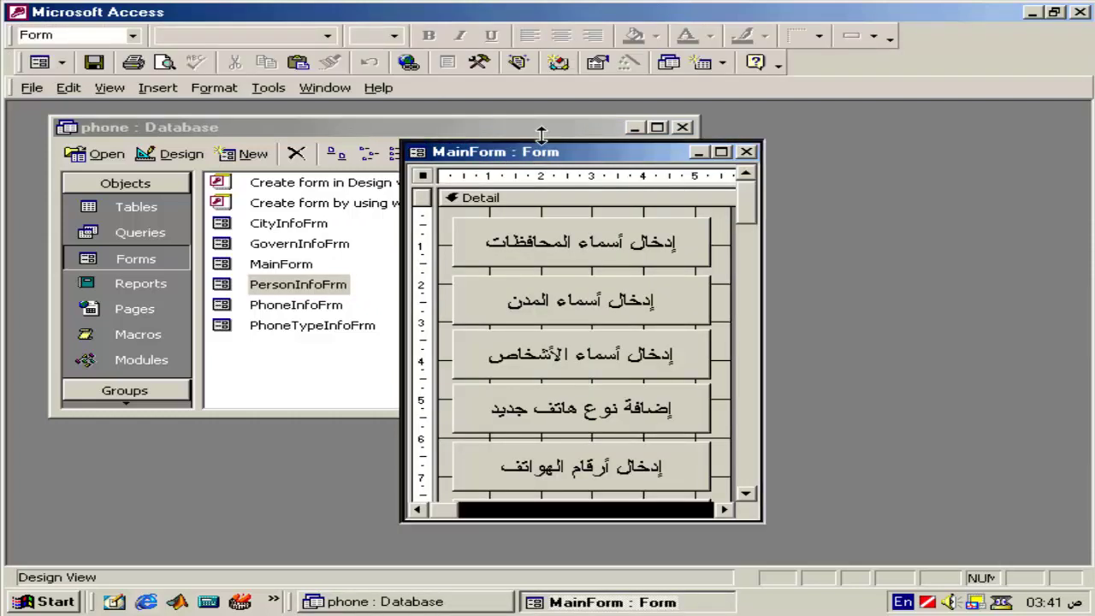
pyautogui.moveTo(541, 135); pyautogui.dragTo(541, 114)
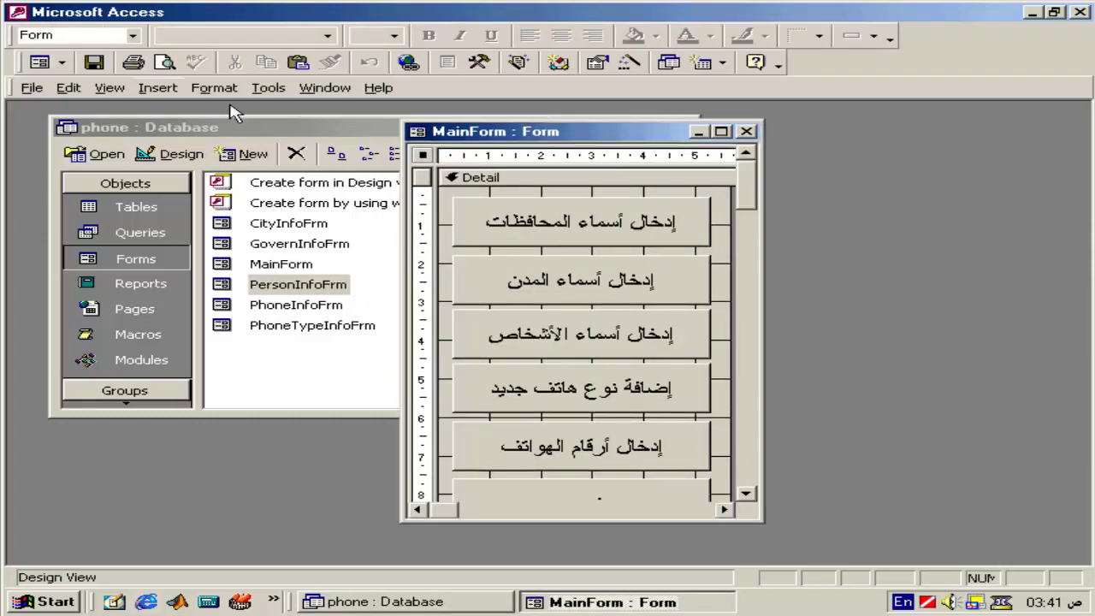
pyautogui.click(52, 68)
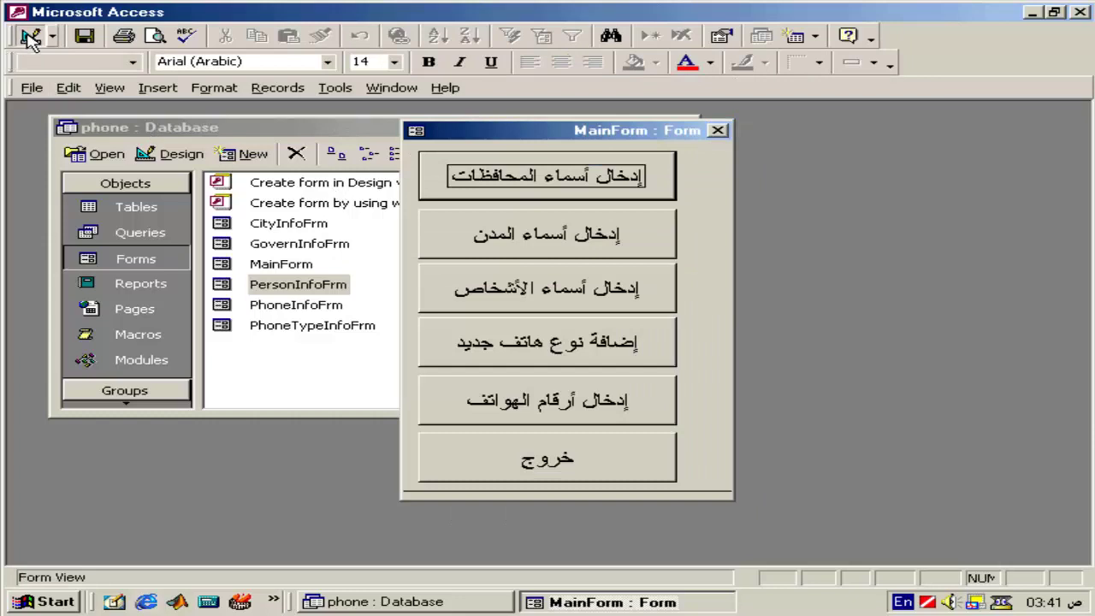
pyautogui.click(30, 36)
pyautogui.moveTo(504, 131); pyautogui.dragTo(504, 141)
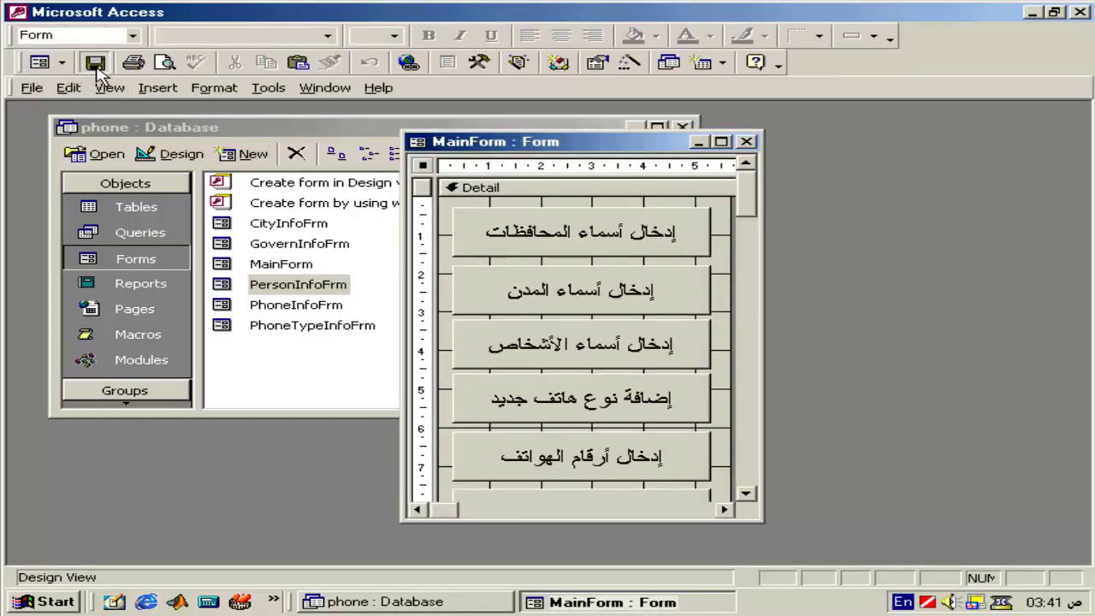
pyautogui.click(40, 62)
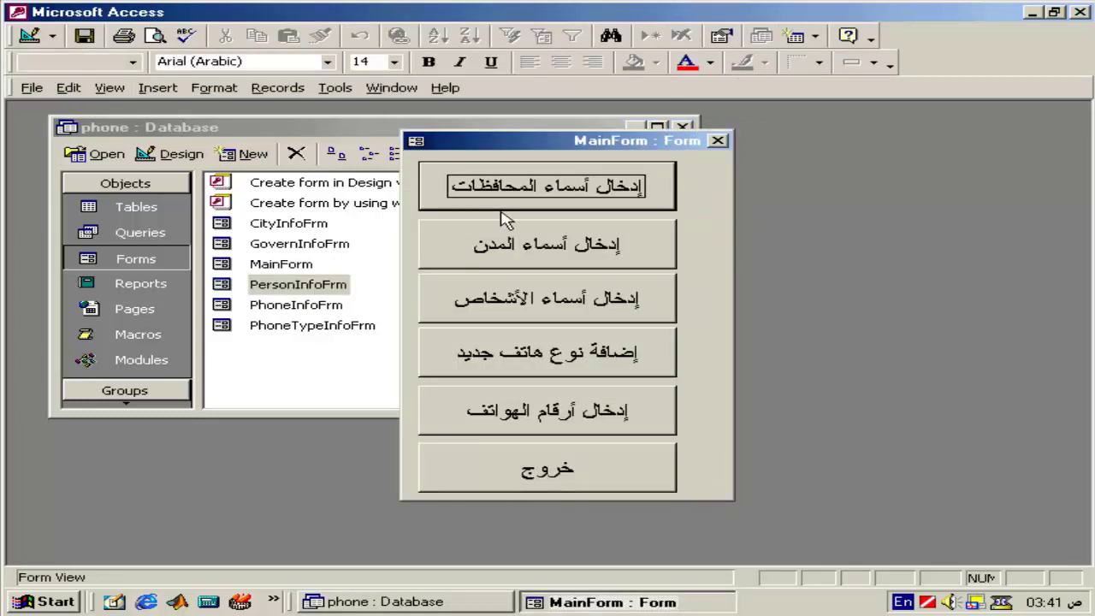
pyautogui.click(548, 199)
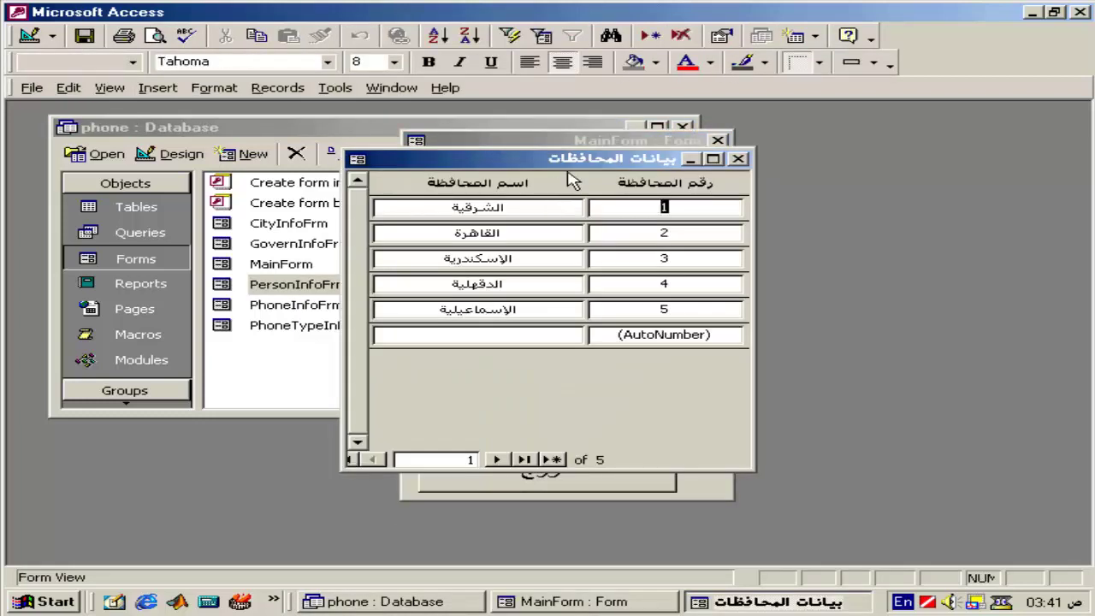
pyautogui.moveTo(621, 156); pyautogui.dragTo(520, 213)
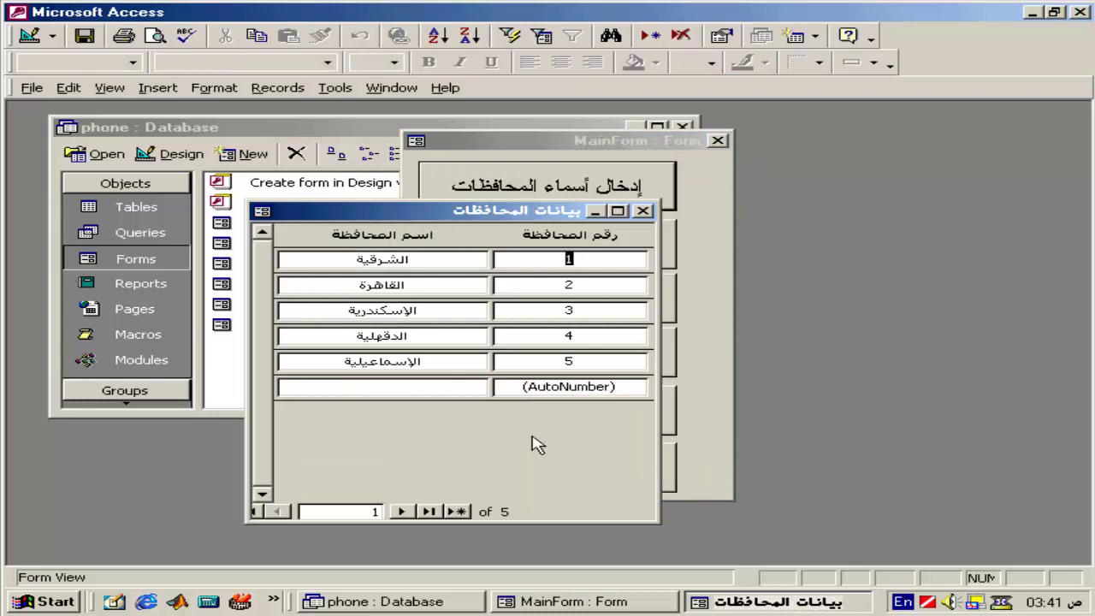
pyautogui.click(643, 210)
pyautogui.click(630, 240)
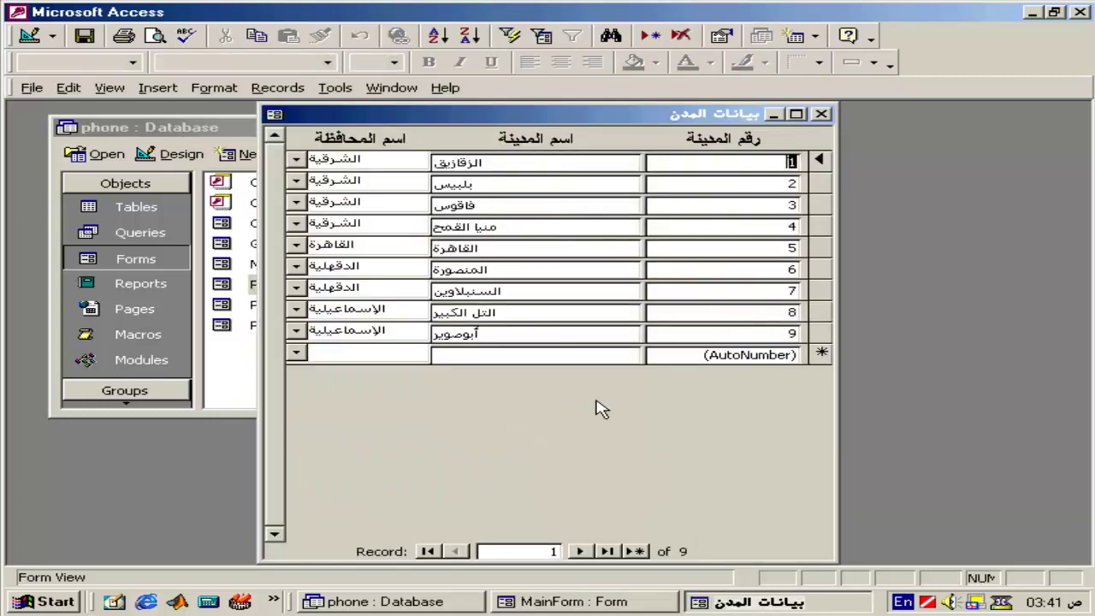
pyautogui.moveTo(554, 116); pyautogui.dragTo(537, 228)
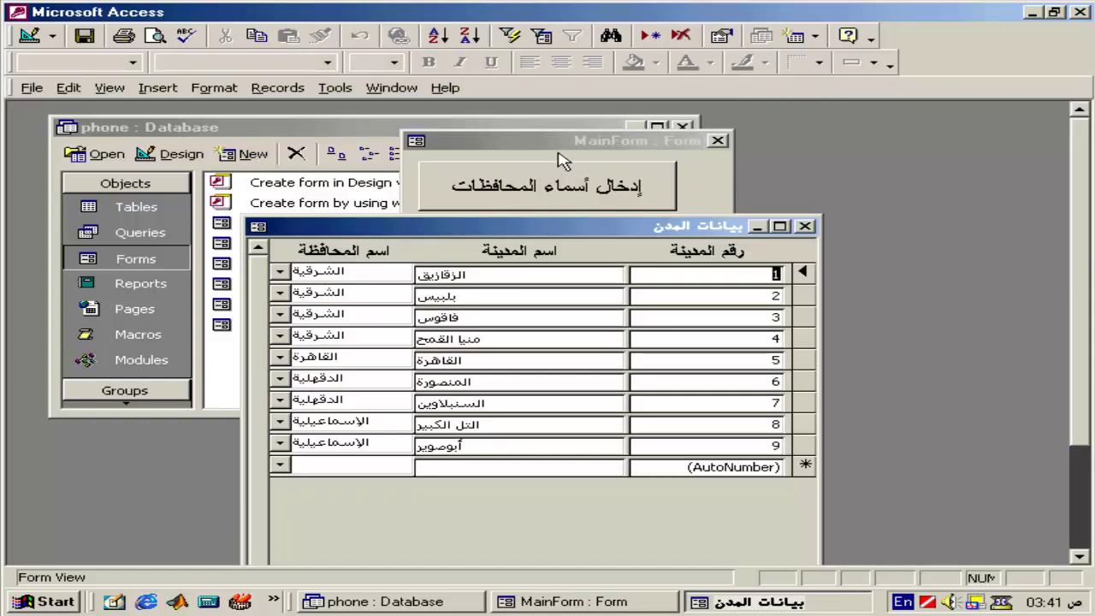
pyautogui.click(805, 226)
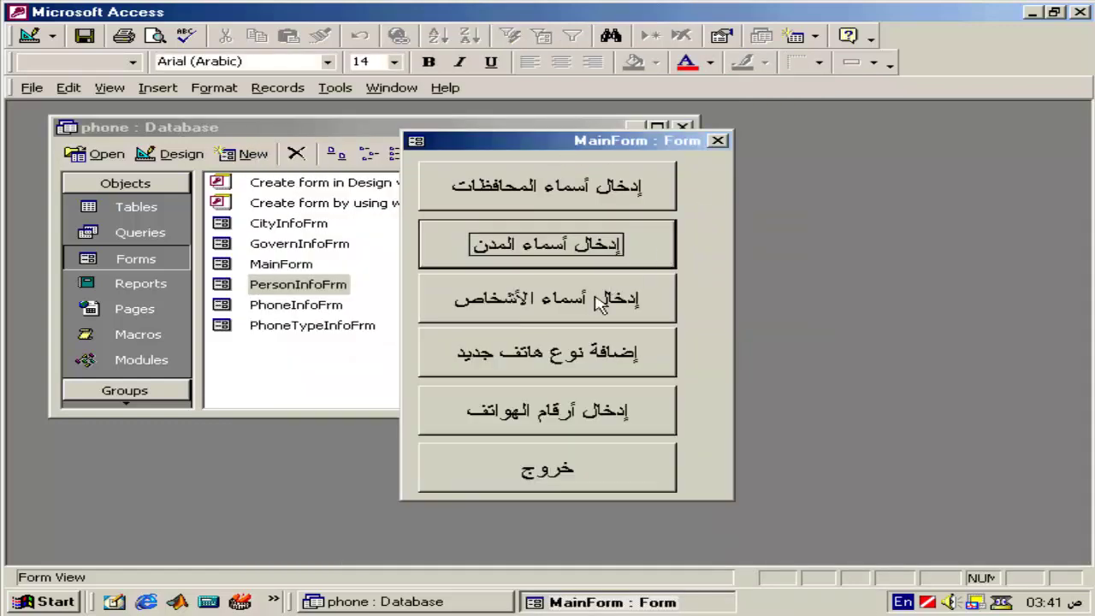
pyautogui.click(601, 306)
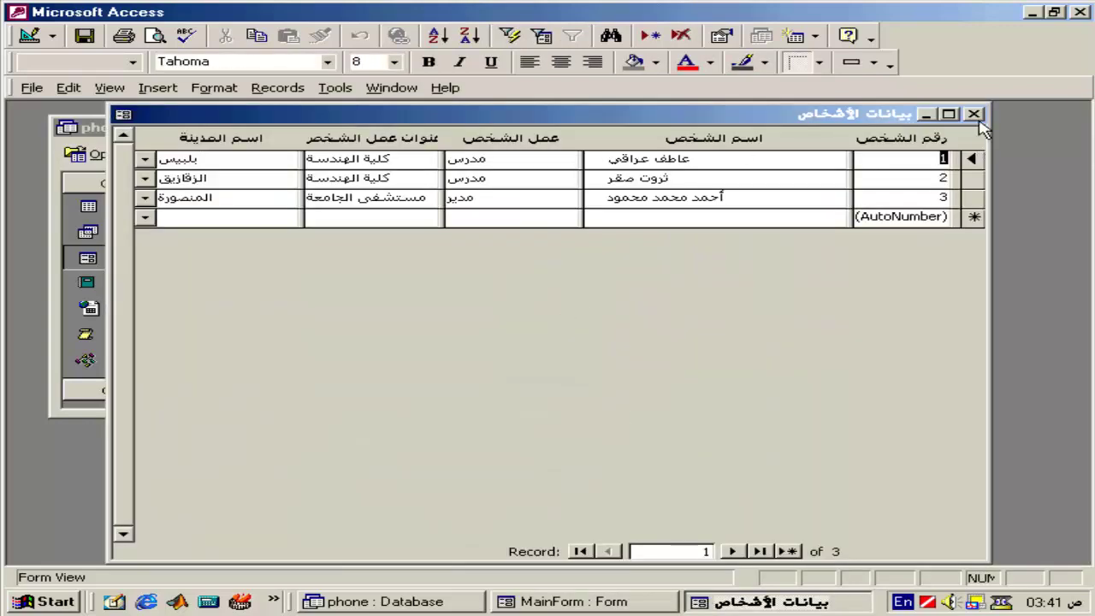
pyautogui.click(976, 116)
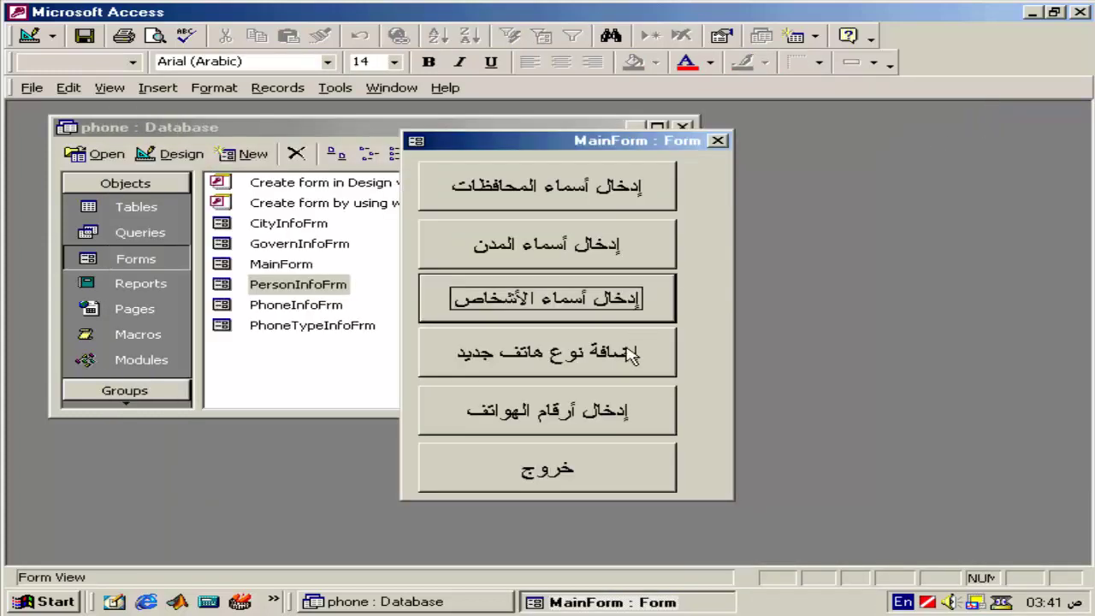
pyautogui.click(629, 352)
pyautogui.moveTo(675, 114); pyautogui.dragTo(659, 246)
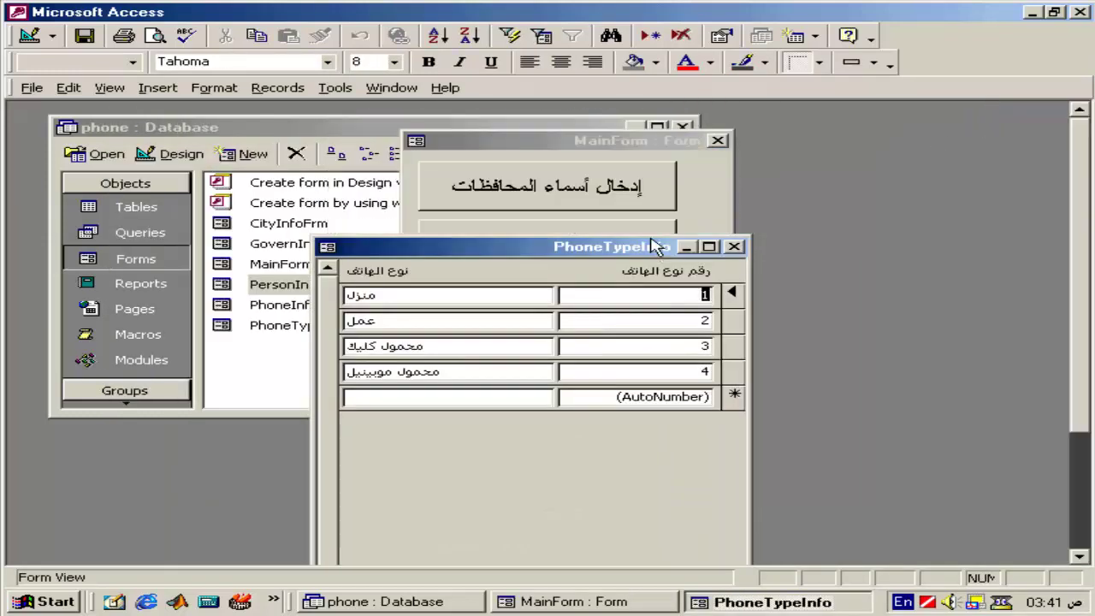
pyautogui.click(732, 248)
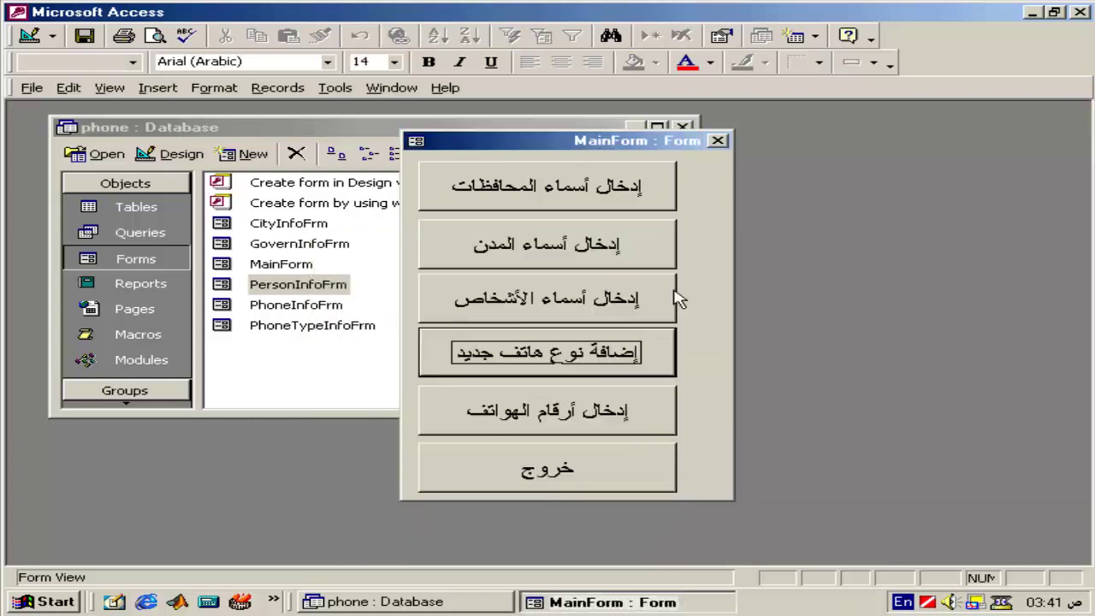
pyautogui.click(629, 402)
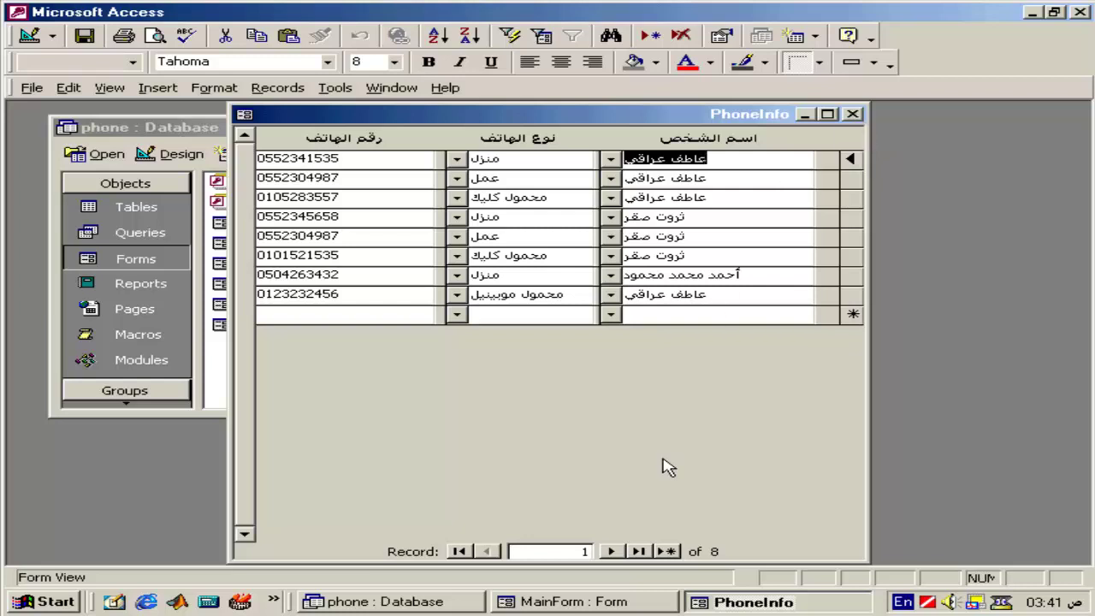
pyautogui.moveTo(563, 123); pyautogui.dragTo(565, 334)
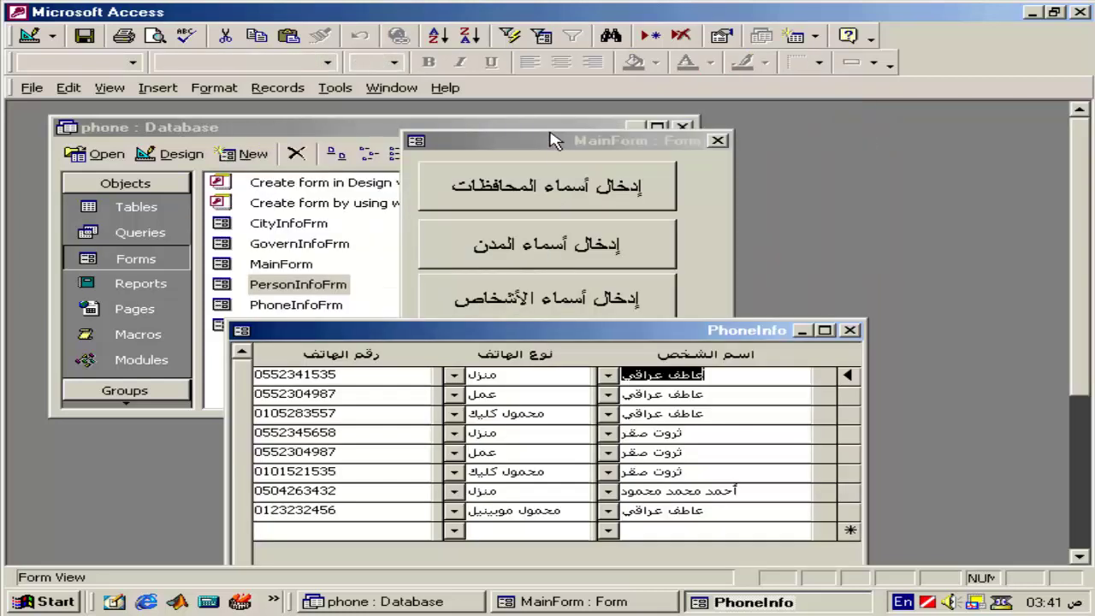
pyautogui.click(858, 327)
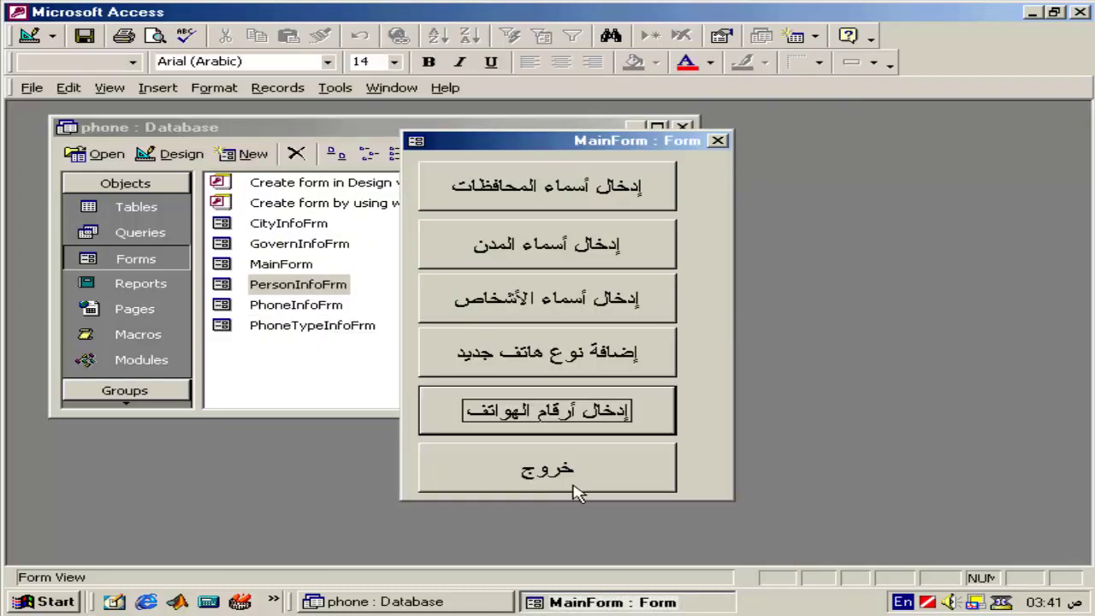
# Reopen MainForm in design and give the خروج button a DoCmd.Quit click procedure
pyautogui.rightClick(539, 140)
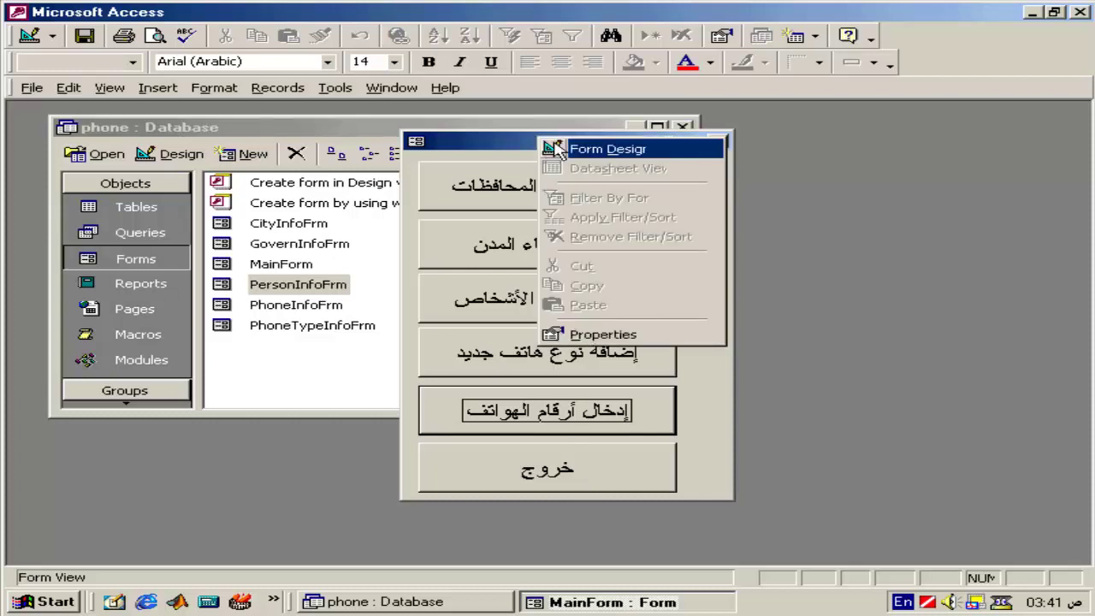
pyautogui.click(557, 148)
pyautogui.click(706, 493)
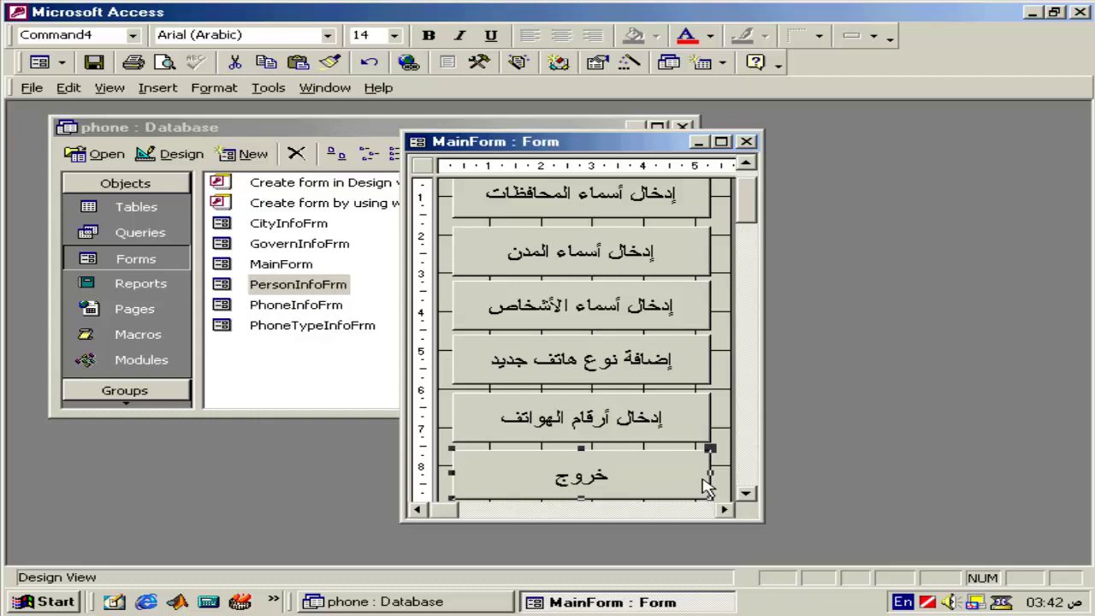
pyautogui.doubleClick(707, 486)
pyautogui.click(665, 230)
pyautogui.click(786, 227)
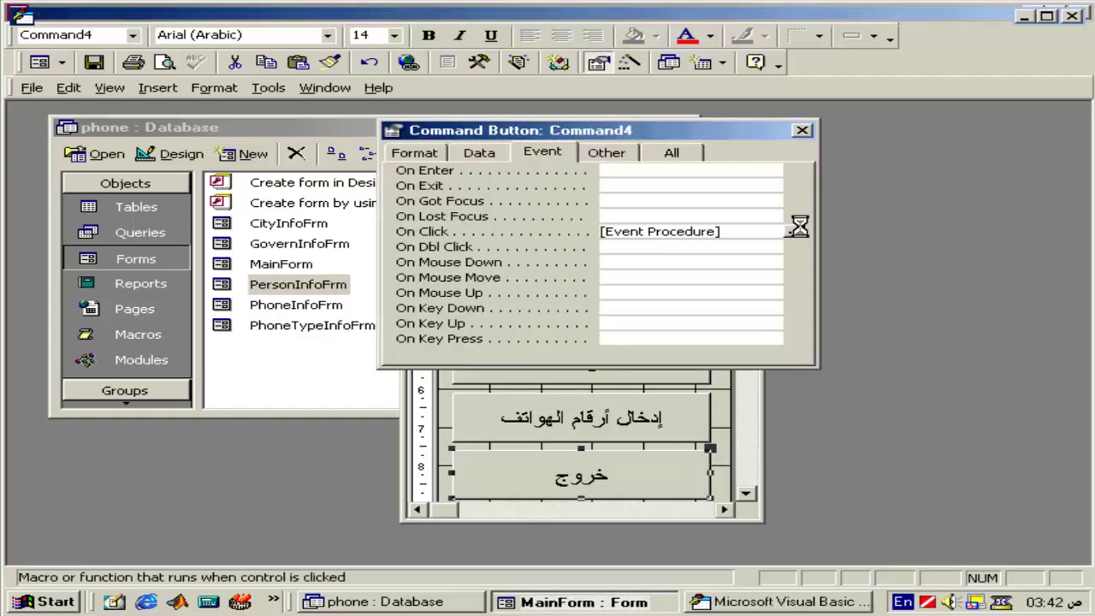
pyautogui.write('docmd.qui')
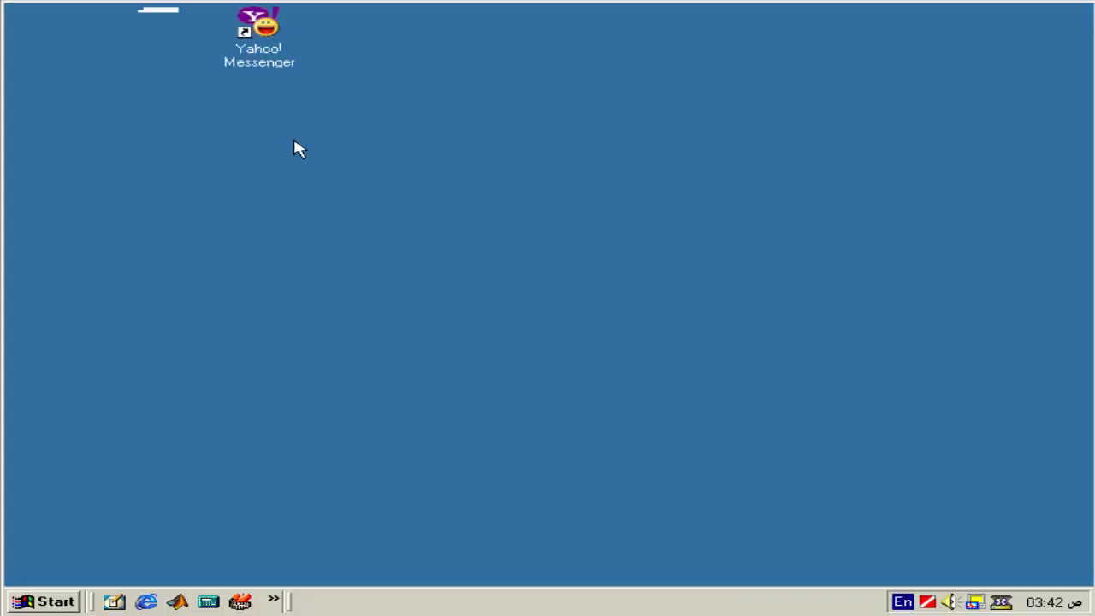